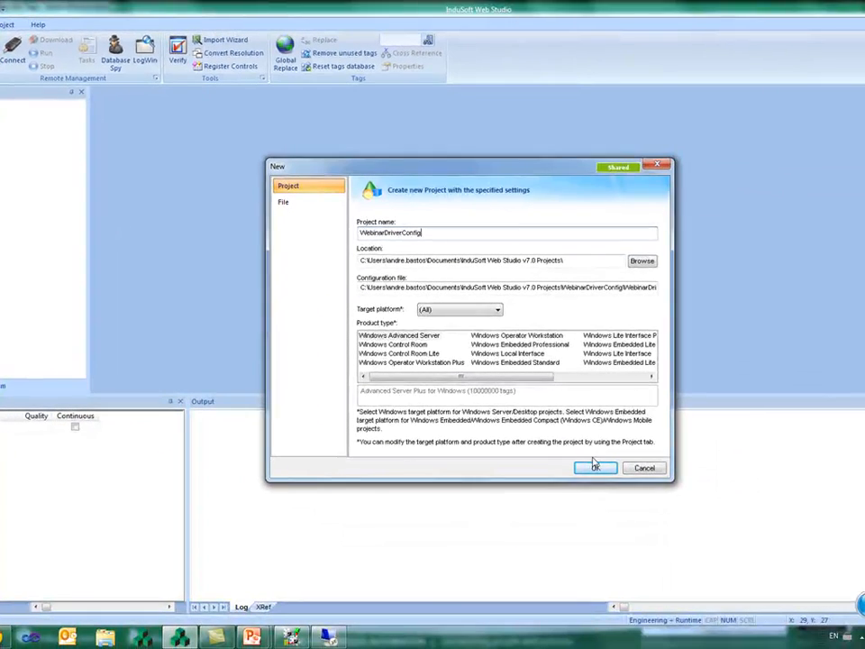
Create the WebinarDriverConfig project from the empty application at 1024 x 768 and accept the default attributes for its first screen
left_click(594, 468)
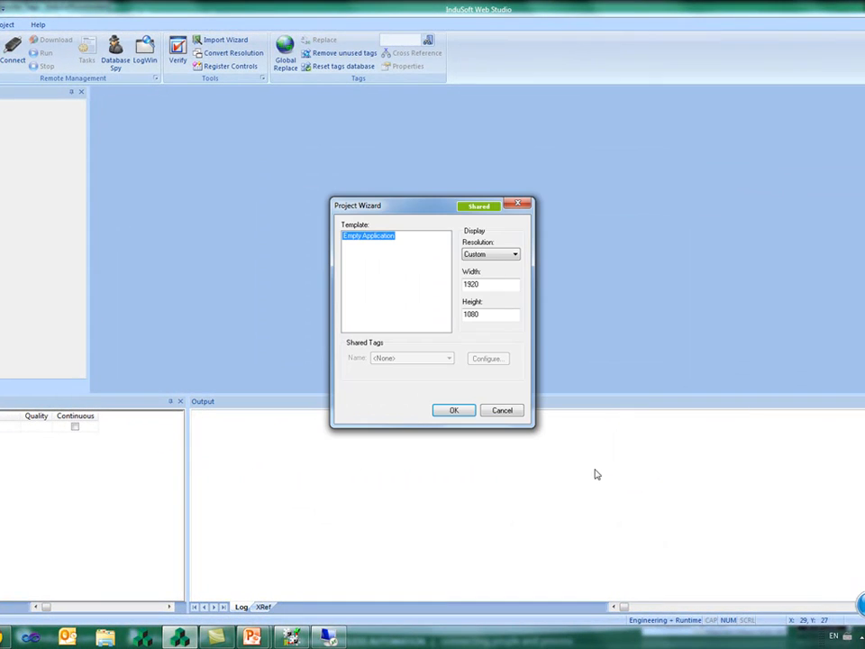
left_click(499, 256)
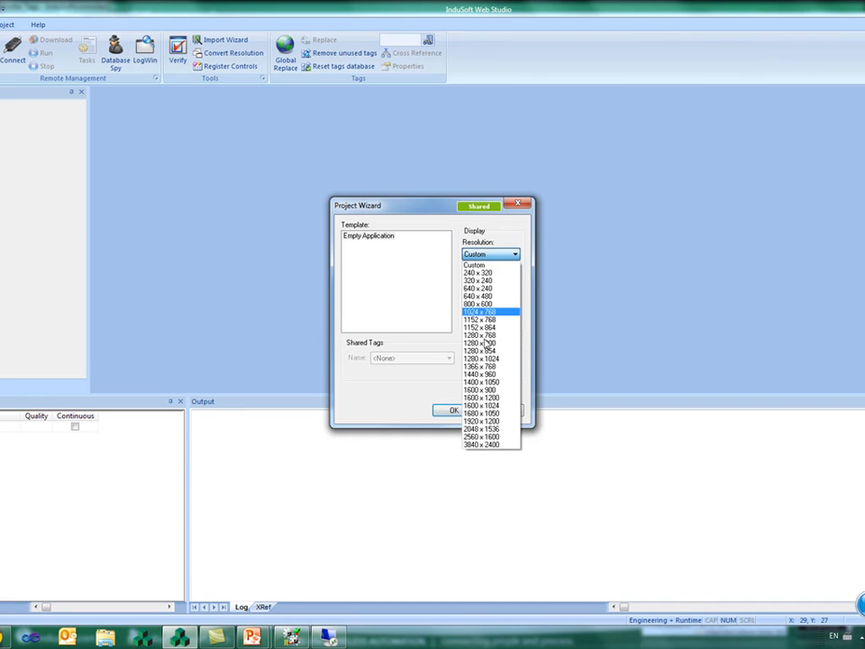
left_click(478, 311)
left_click(465, 411)
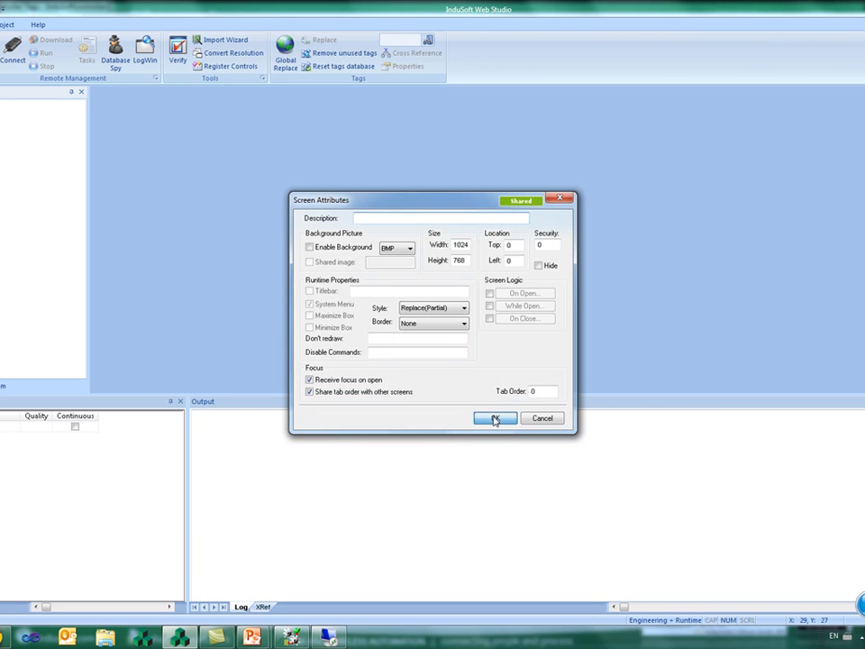
left_click(495, 419)
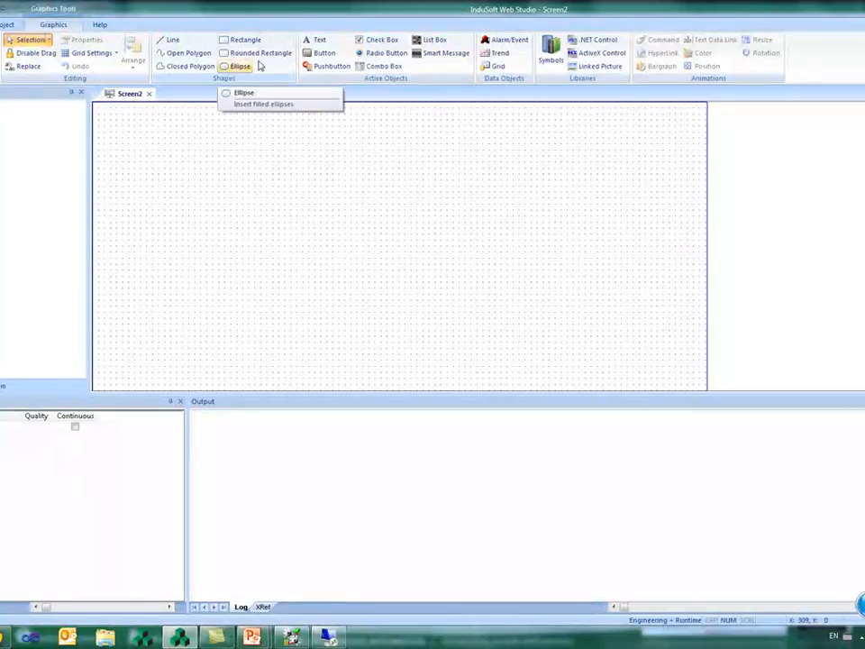
Draw a button about 241 by 81 pixels near the upper-left area of the new screen
left_click(323, 53)
left_click_drag(162, 163, 217, 190)
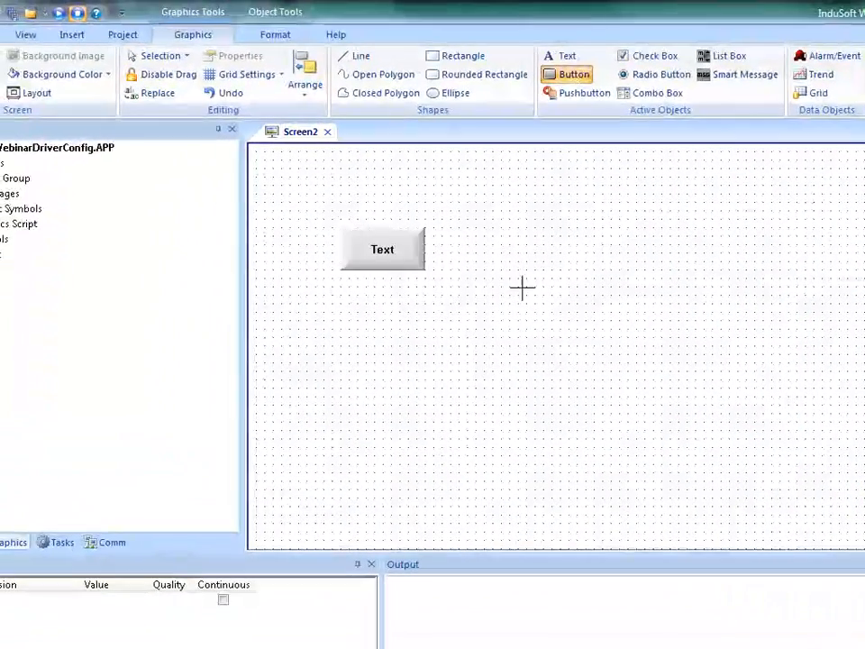
left_click_drag(523, 288, 546, 297)
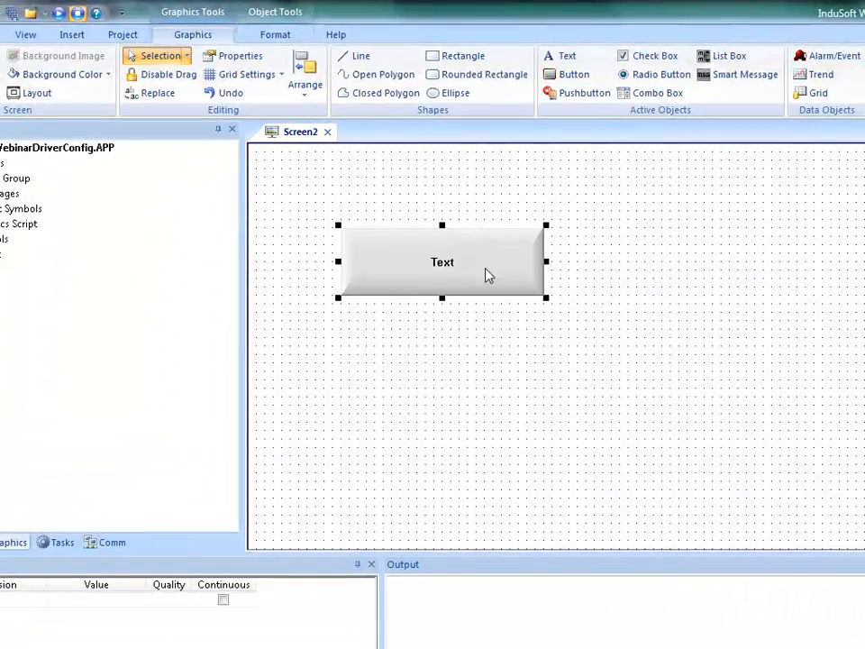
Give the button a Toggle Tag command for its On Down event, using PLC_Tag as the tag
double_click(487, 270)
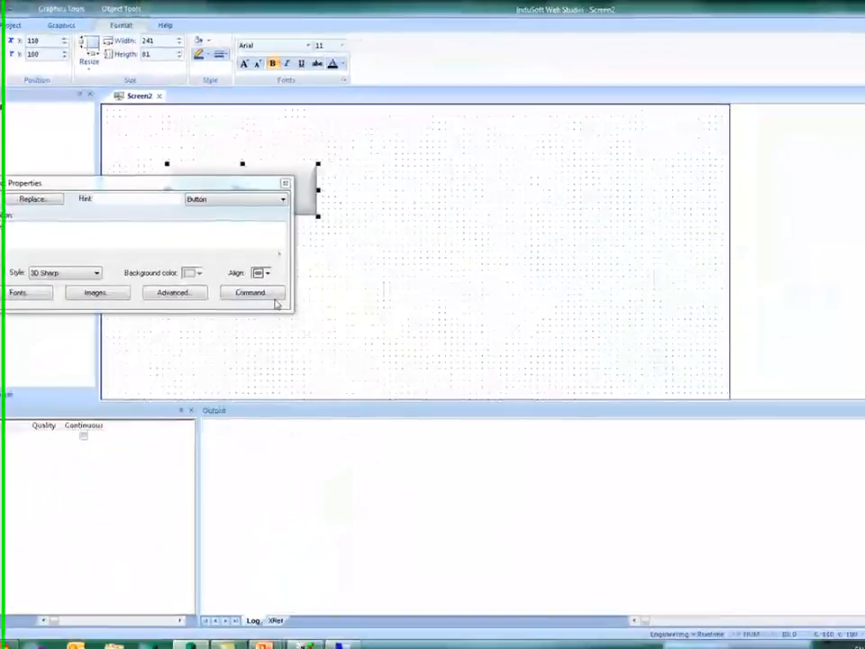
left_click(456, 402)
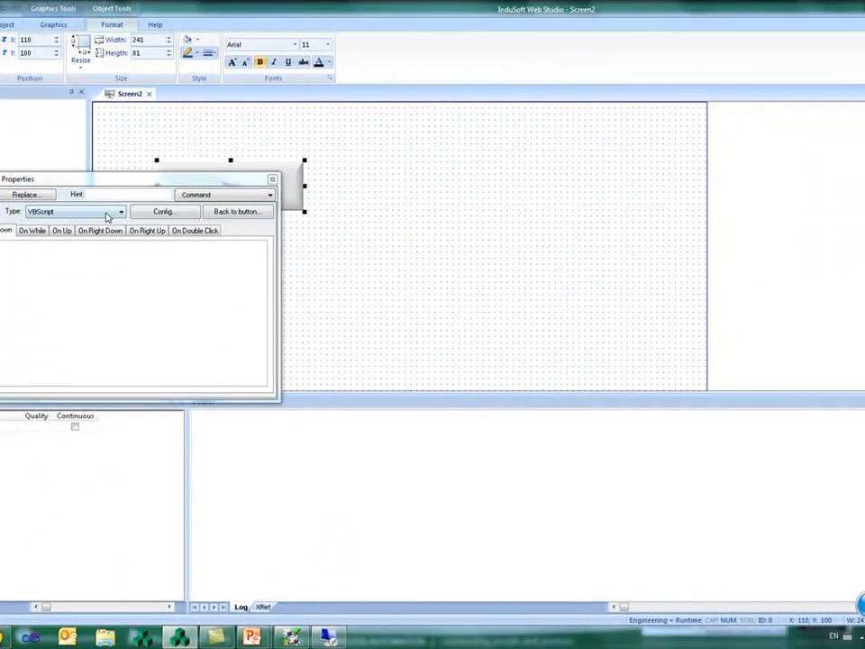
left_click(109, 210)
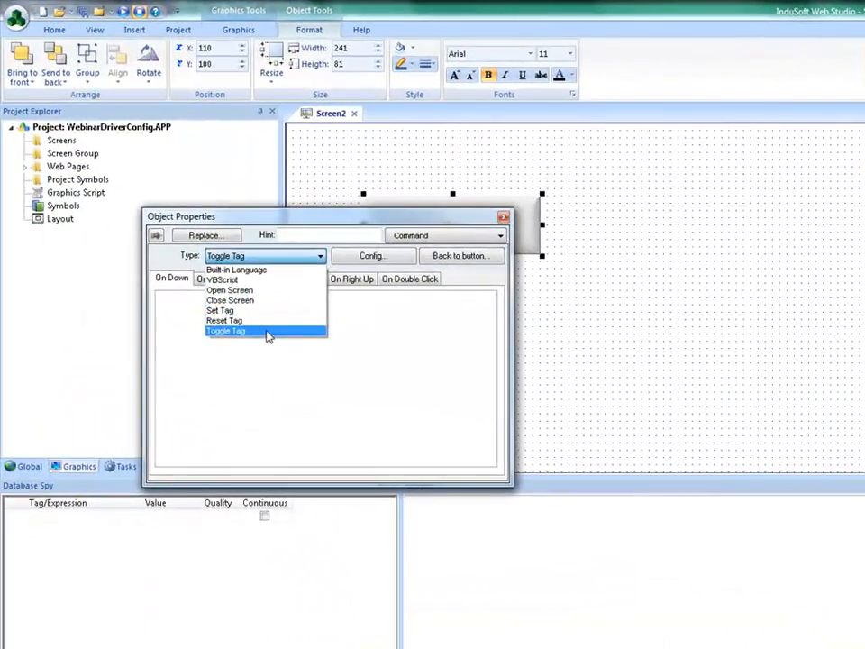
left_click(267, 331)
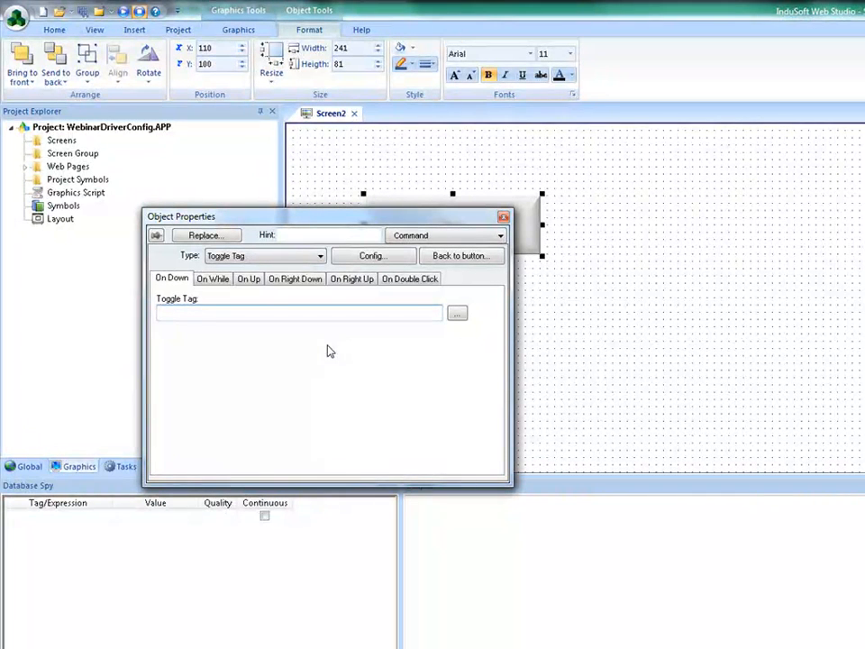
type("PLC_Tag")
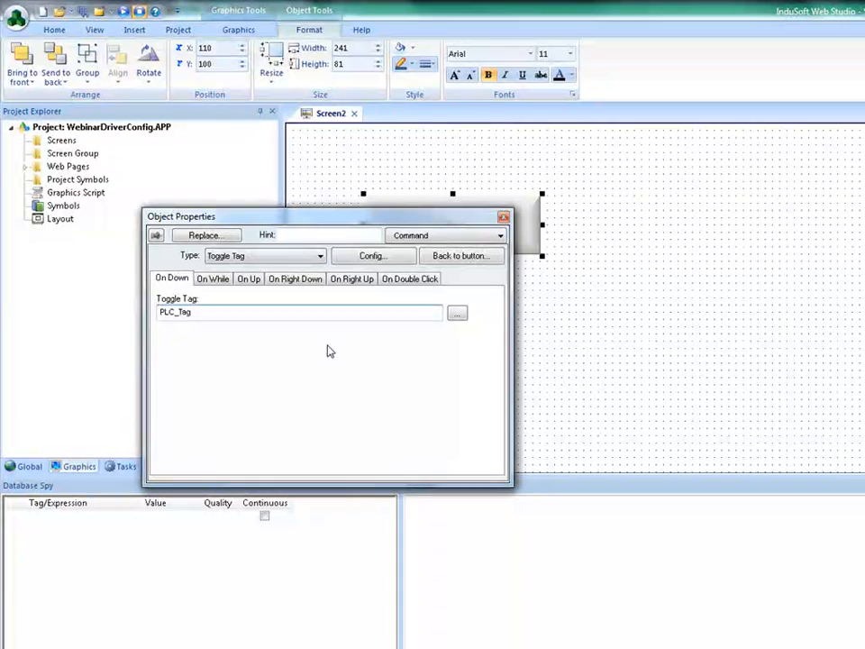
Create PLC_Tag as a new Boolean tag and close the button's properties
key("Return")
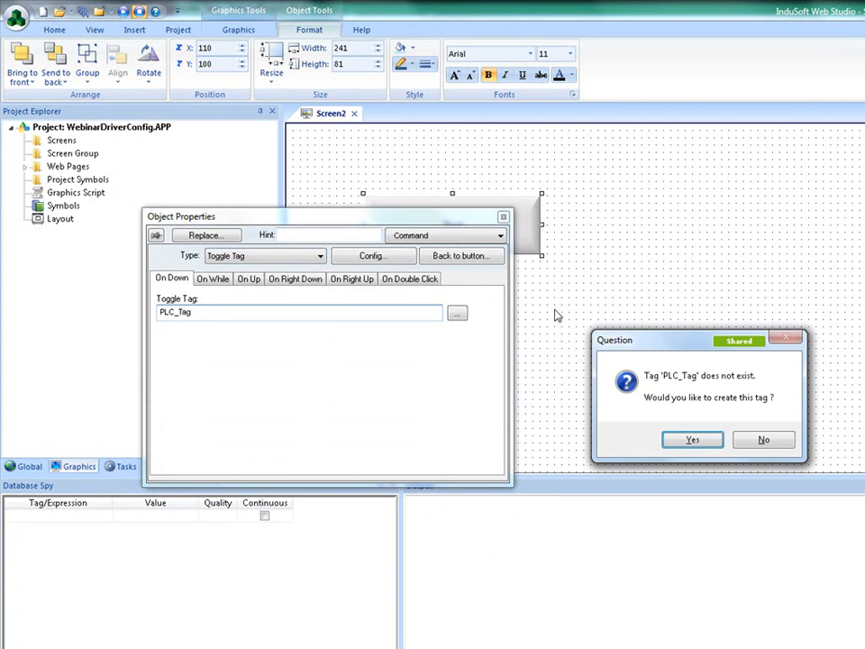
left_click(692, 441)
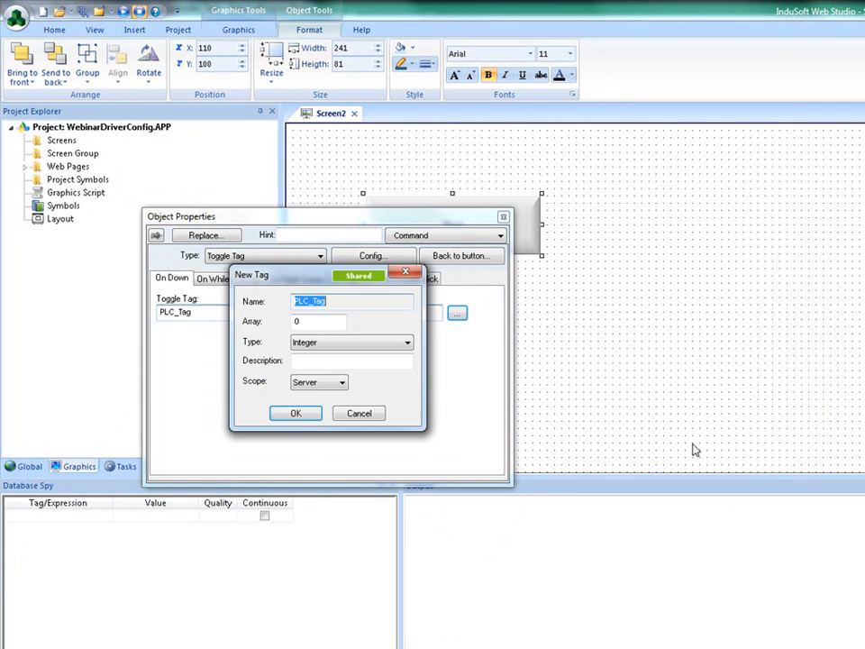
left_click(388, 346)
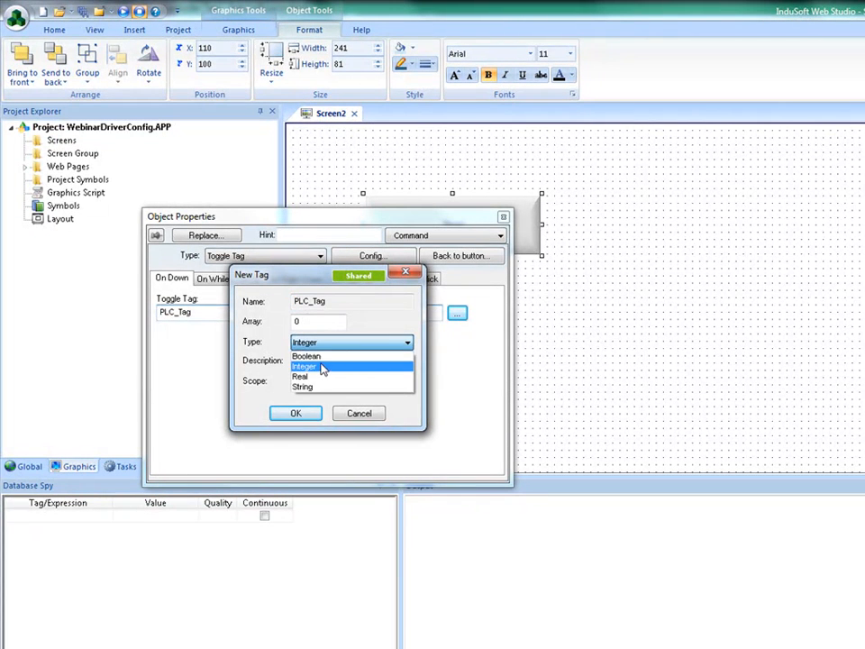
left_click(325, 357)
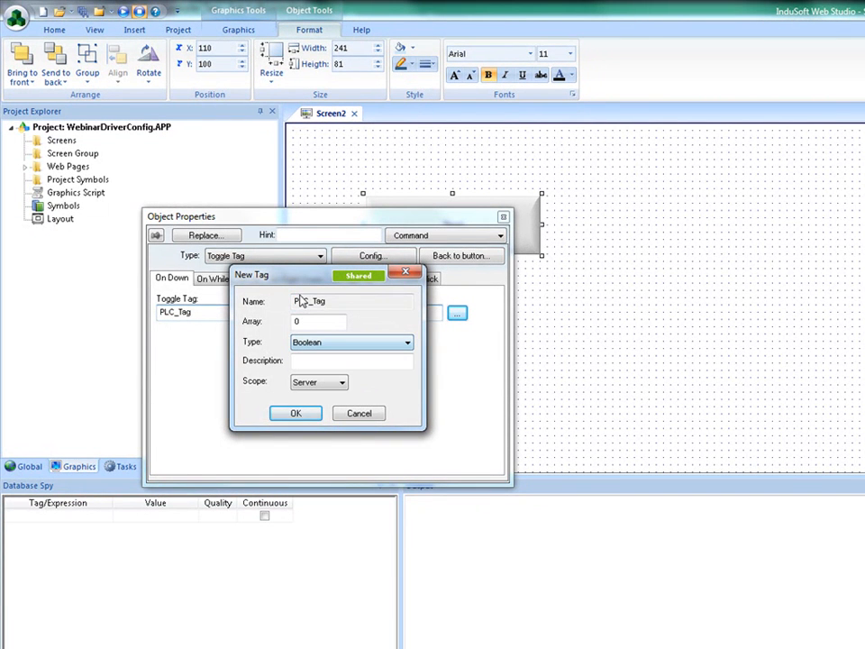
left_click(309, 419)
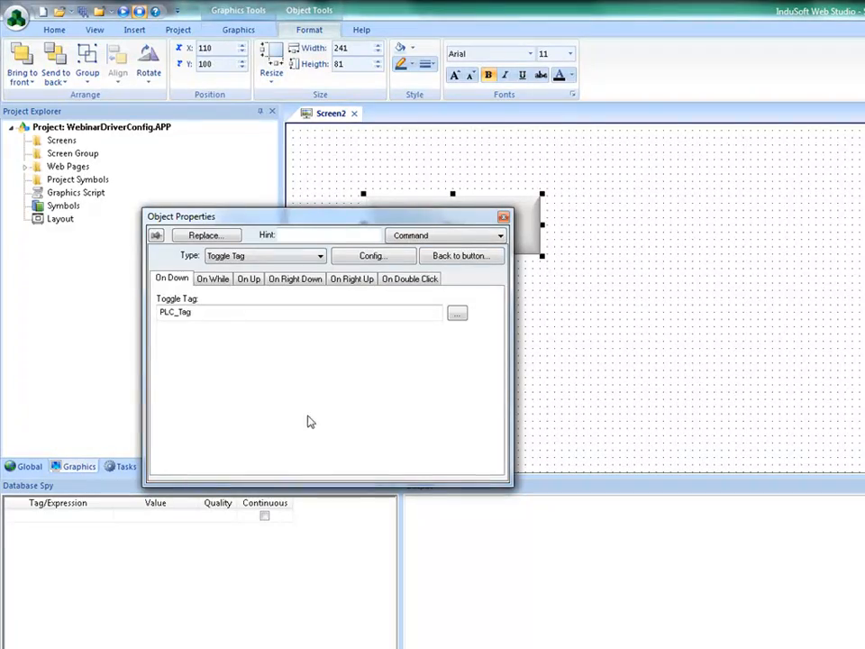
left_click(564, 320)
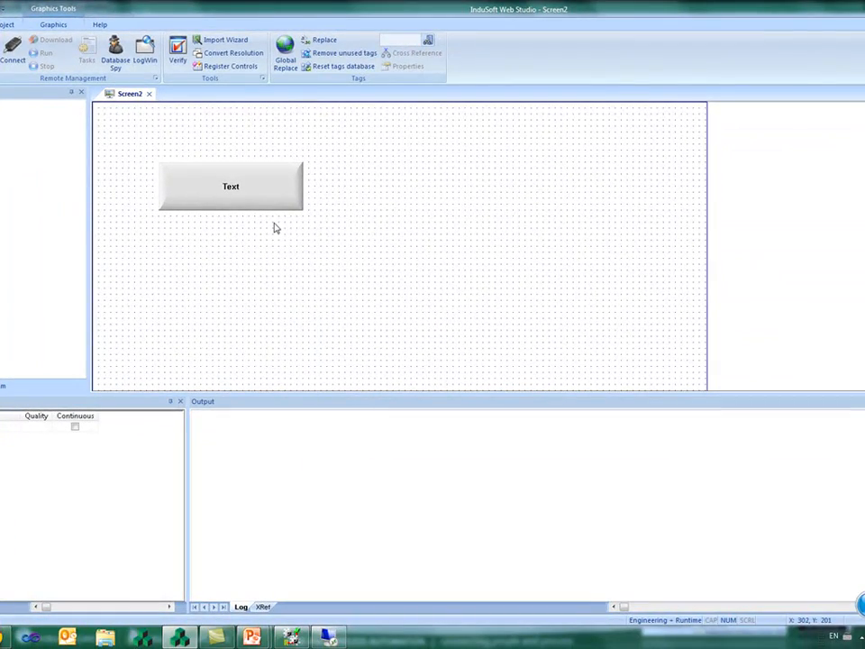
Reopen the button's properties to review its On Down toggle command and assigned tag, and close them again
double_click(274, 195)
left_click(273, 196)
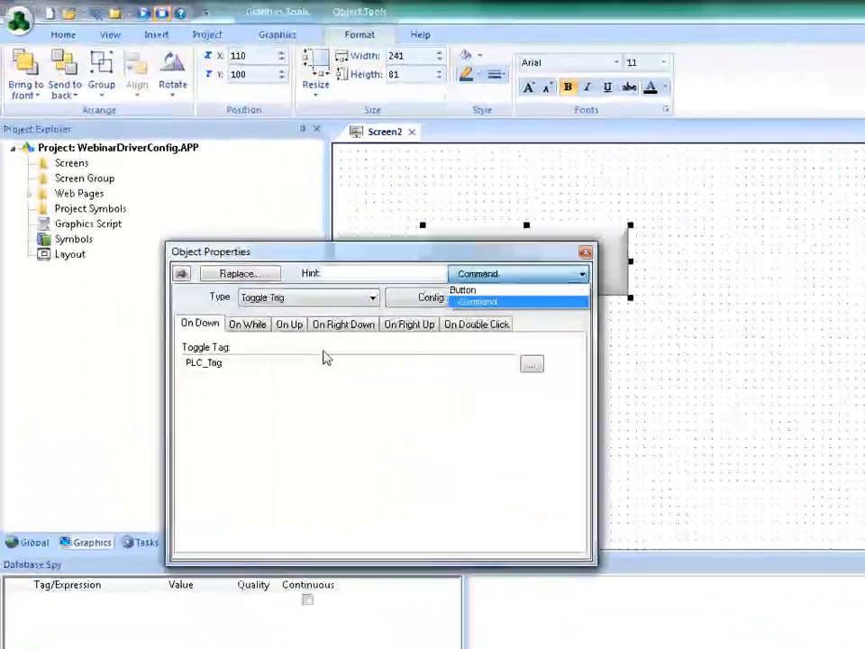
left_click(239, 363)
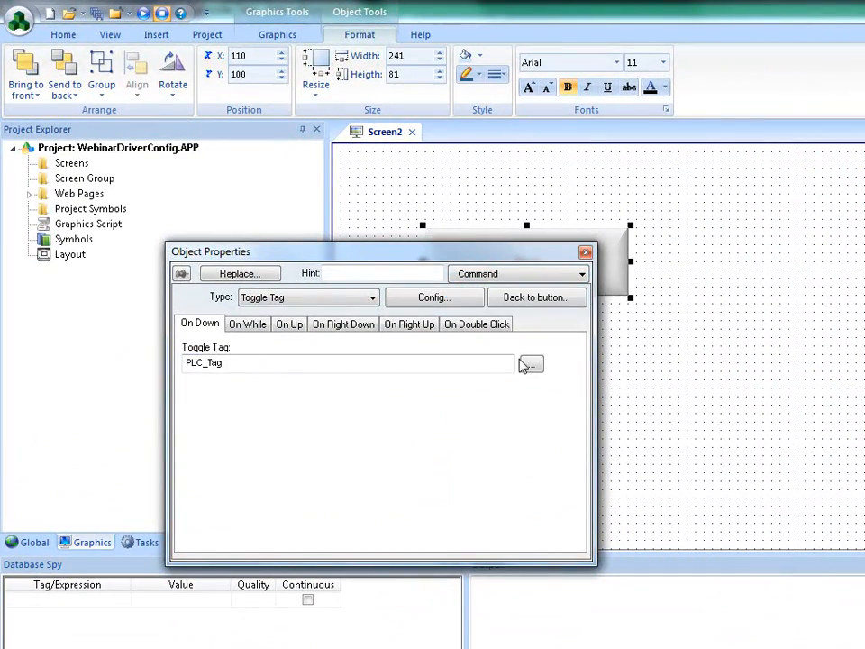
left_click(725, 345)
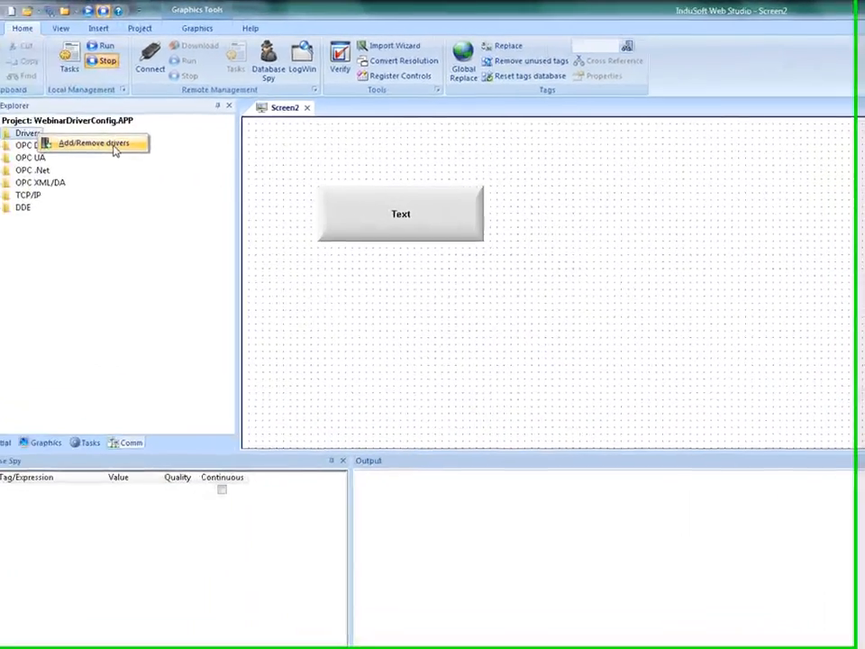
Add the ABCIP Allen Bradley Ethernet CIP Protocol driver to the project's selected communication drivers
left_click(5, 125)
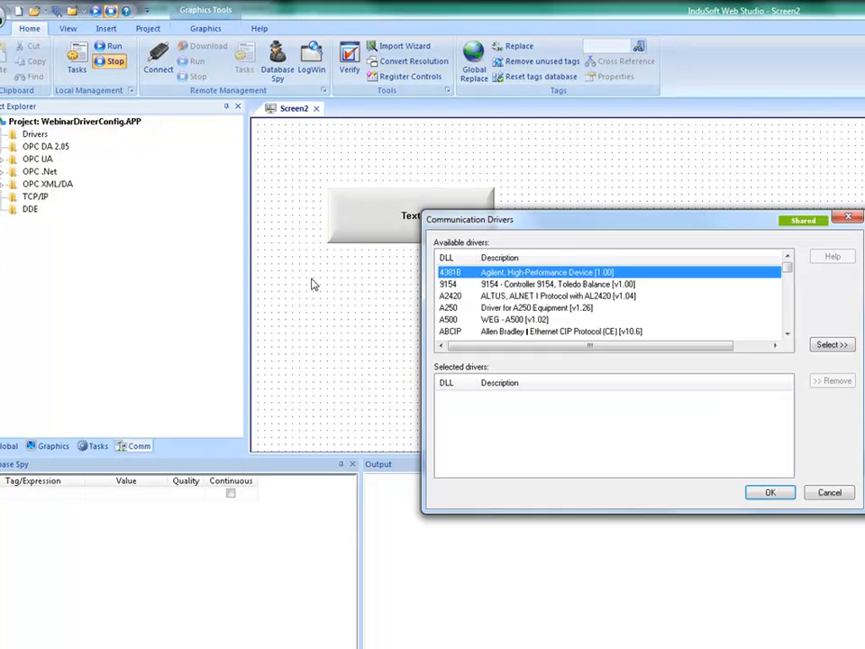
left_click(566, 332)
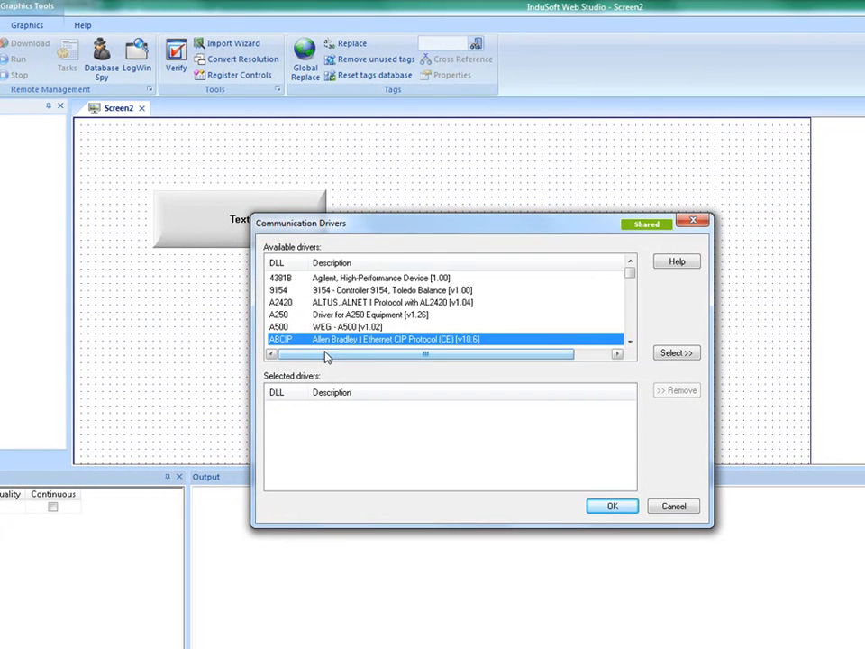
double_click(401, 339)
Add the SIETH driver for Siemens S7 PLCs over Industrial Ethernet and confirm the driver selection
left_click(389, 303)
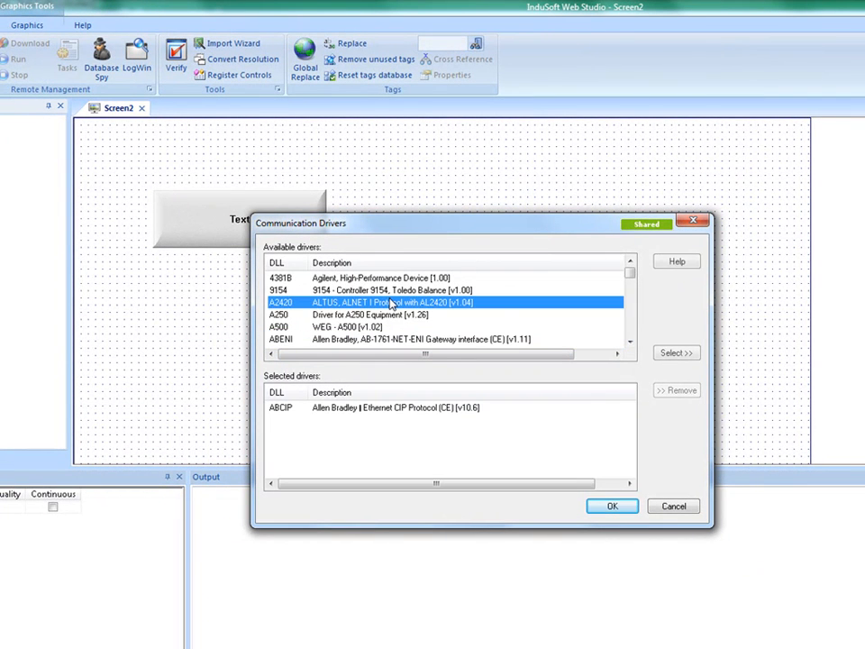
key("s")
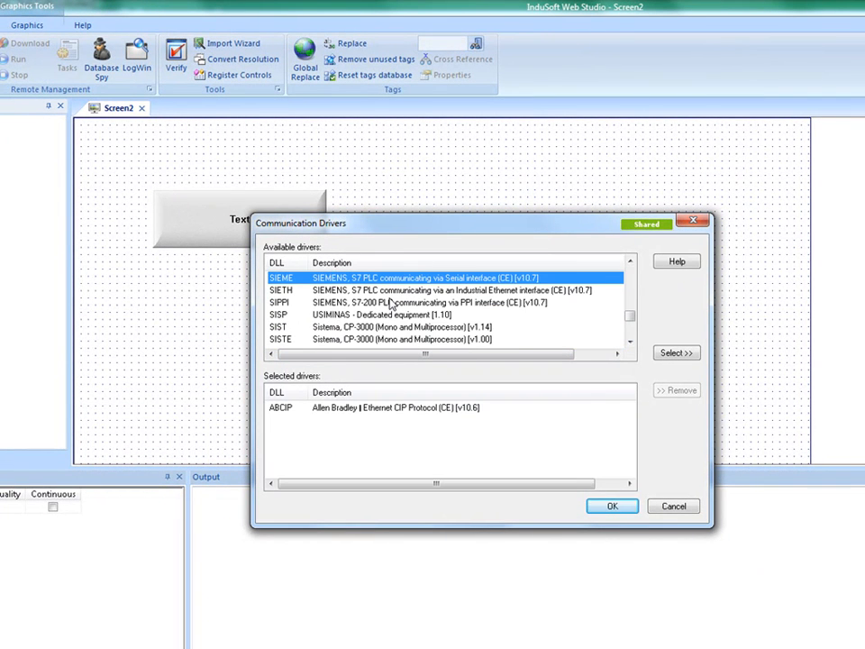
left_click(318, 291)
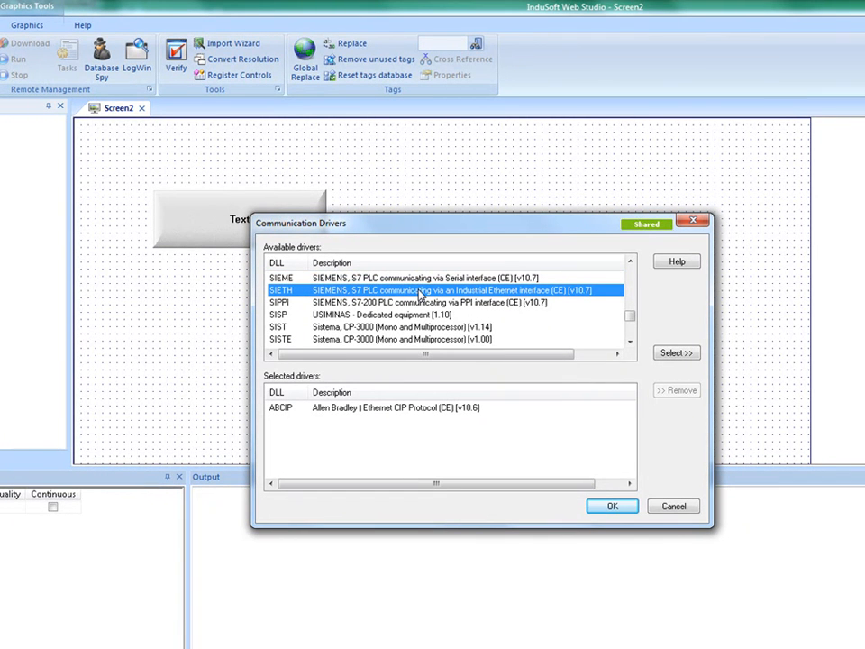
left_click(673, 354)
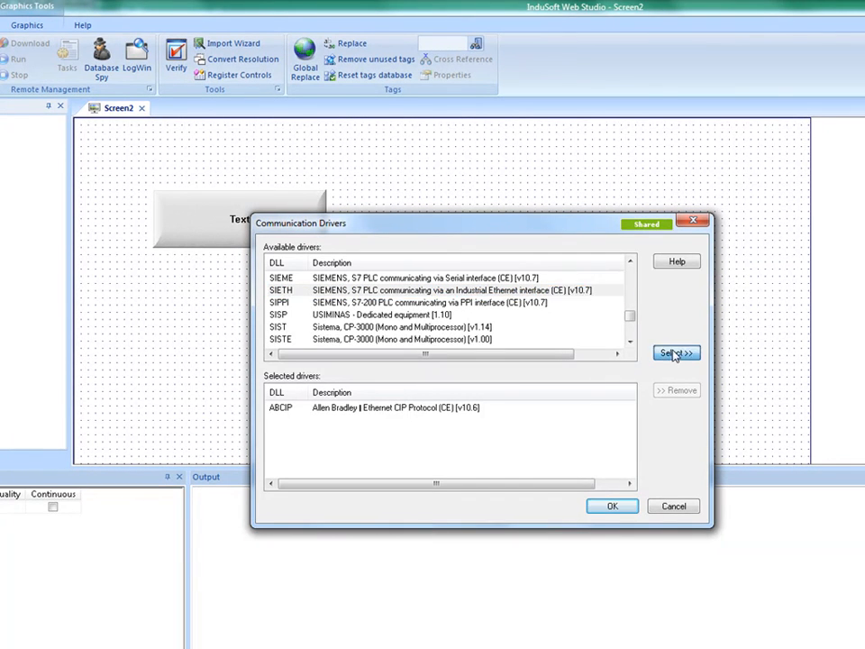
left_click(614, 506)
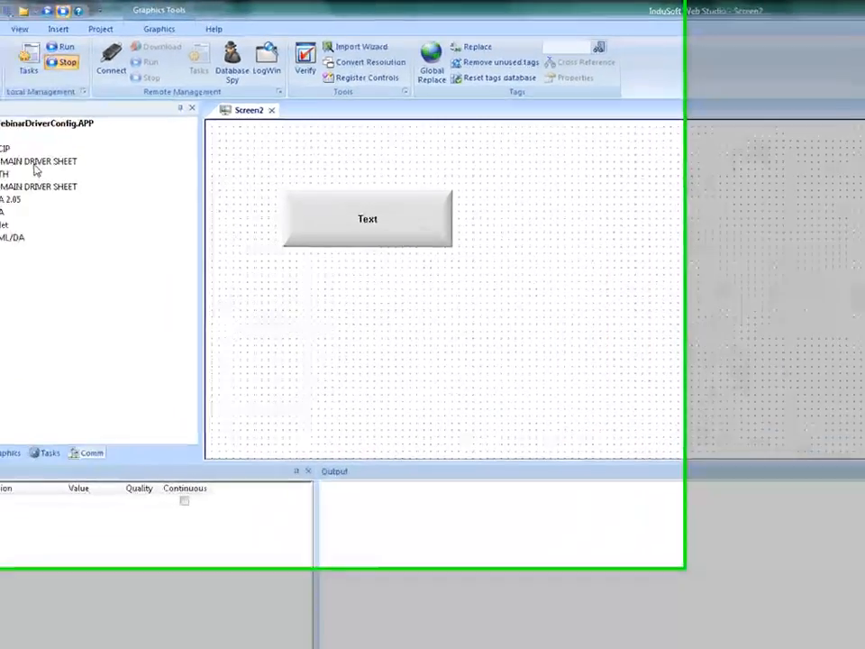
Open the ABCIP main driver sheet and look over its Tag Name, Station and I/O Address columns
double_click(125, 189)
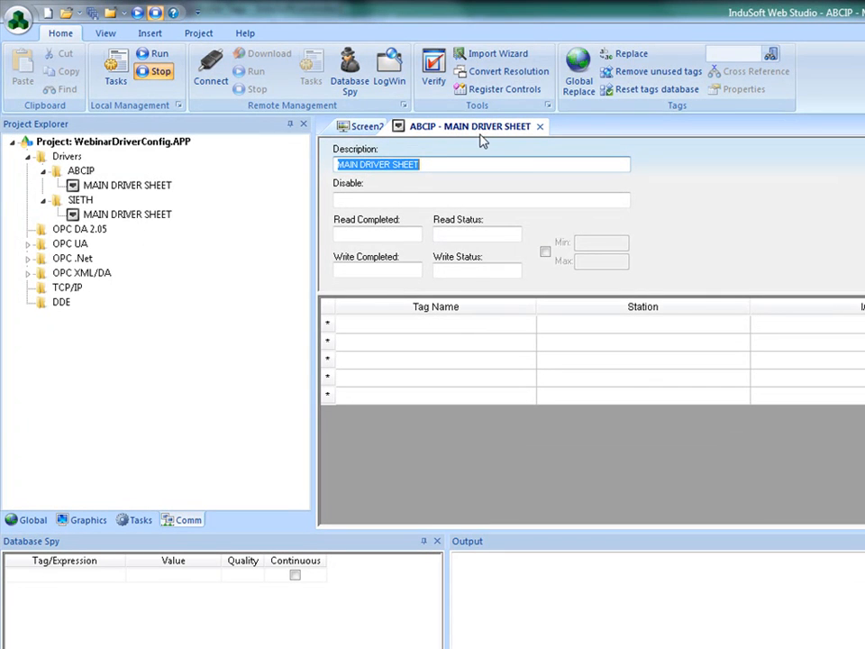
left_click(526, 311)
left_click(614, 309)
left_click(801, 313)
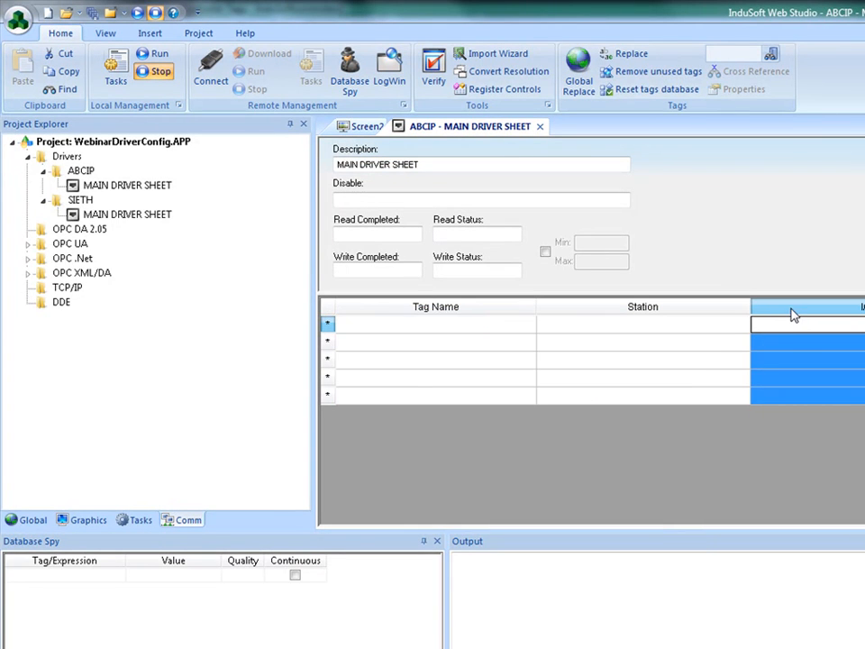
left_click(430, 330)
left_click(442, 345)
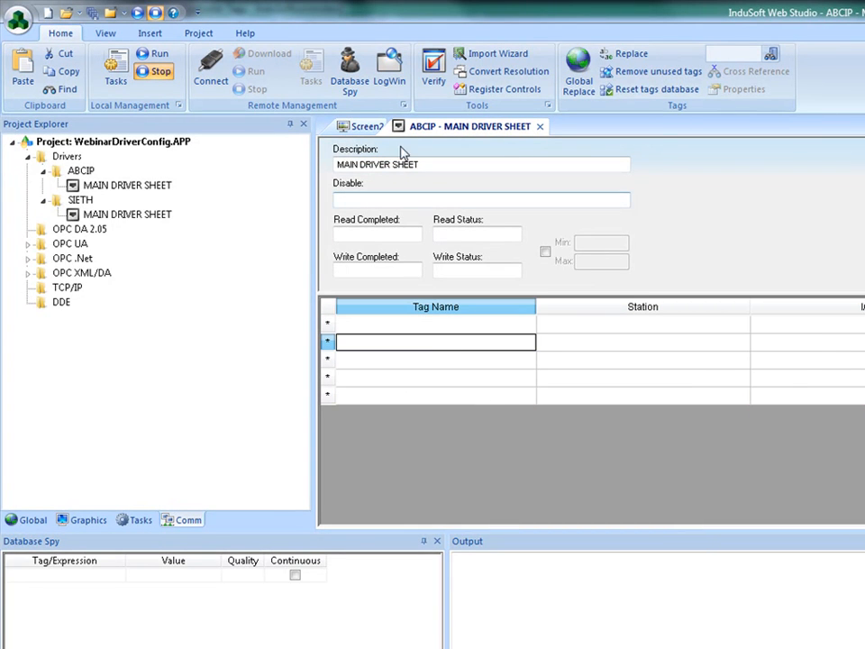
Open the SIETH main driver sheet and compare its tag table with that of the ABCIP sheet
double_click(95, 218)
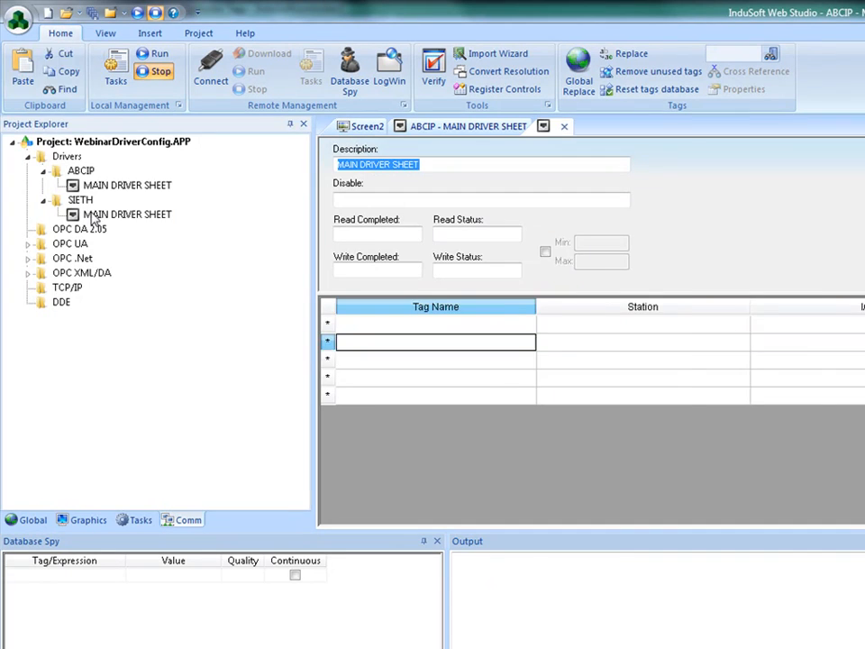
left_click(434, 128)
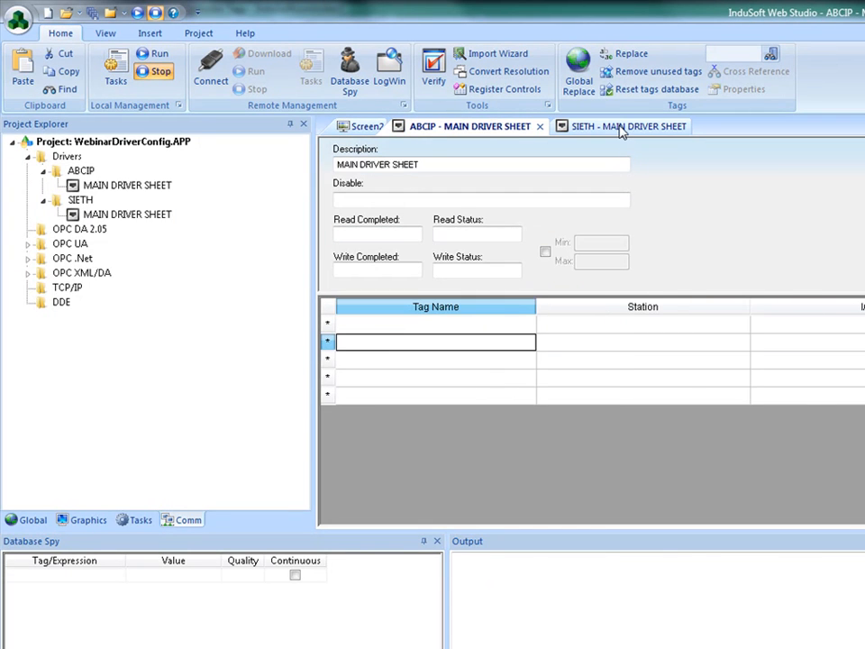
left_click(618, 128)
left_click(474, 328)
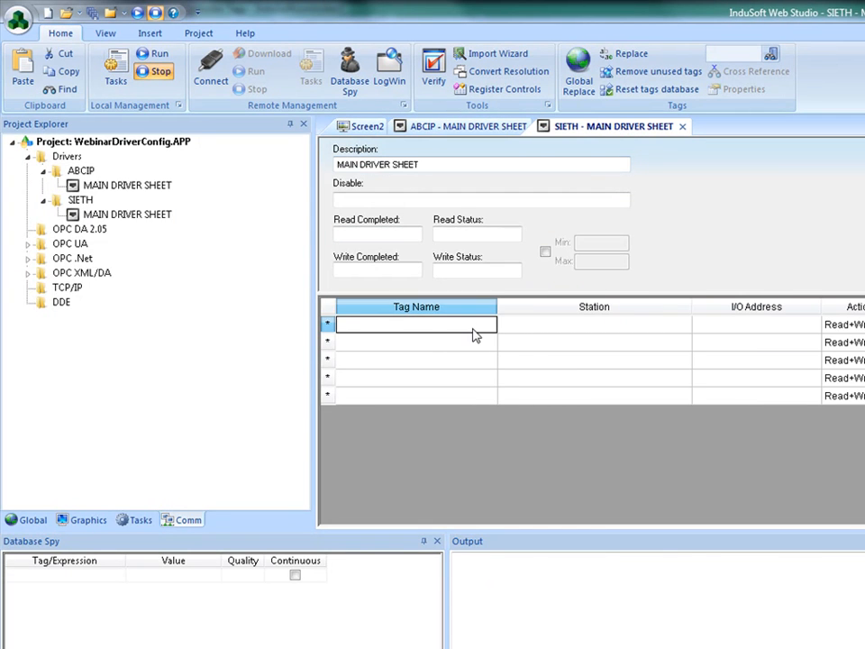
left_click(606, 329)
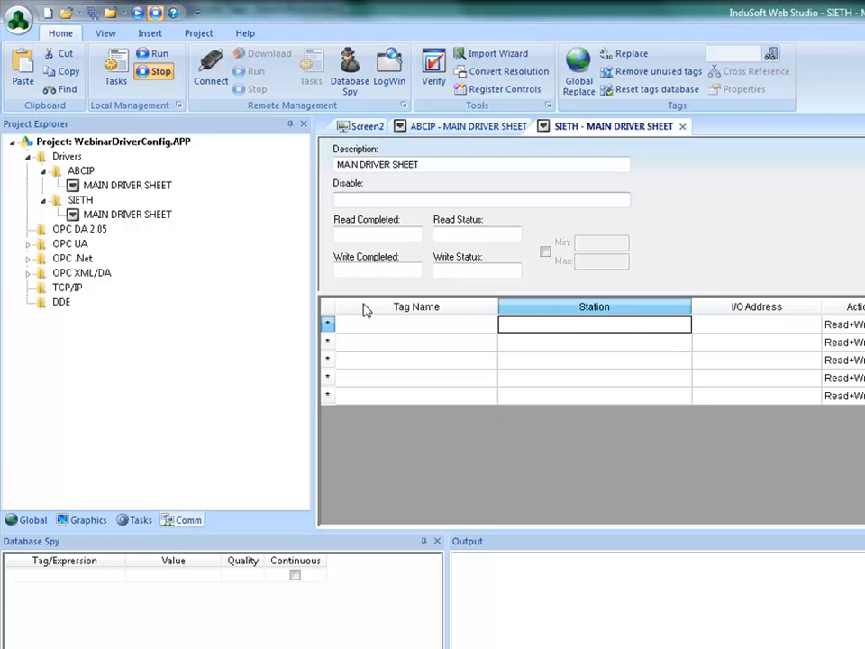
Widen the Tag Name column in the ABCIP main driver sheet and select the column's first cell
left_click(516, 125)
left_click_drag(538, 308, 561, 307)
left_click(493, 328)
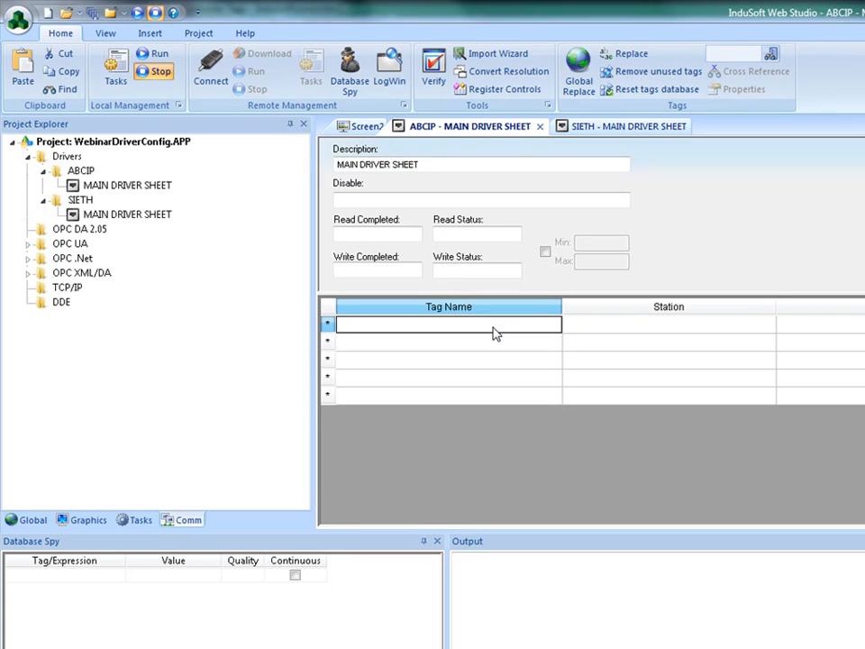
Insert the project tag PLC_Tag into the first Tag Name cell of the ABCIP main driver sheet
left_click(624, 324)
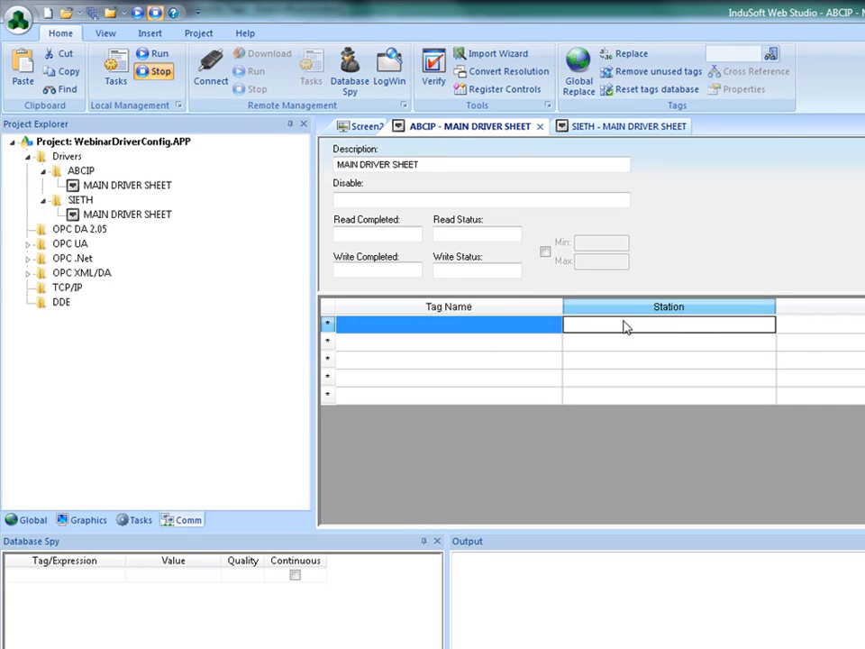
left_click(816, 328)
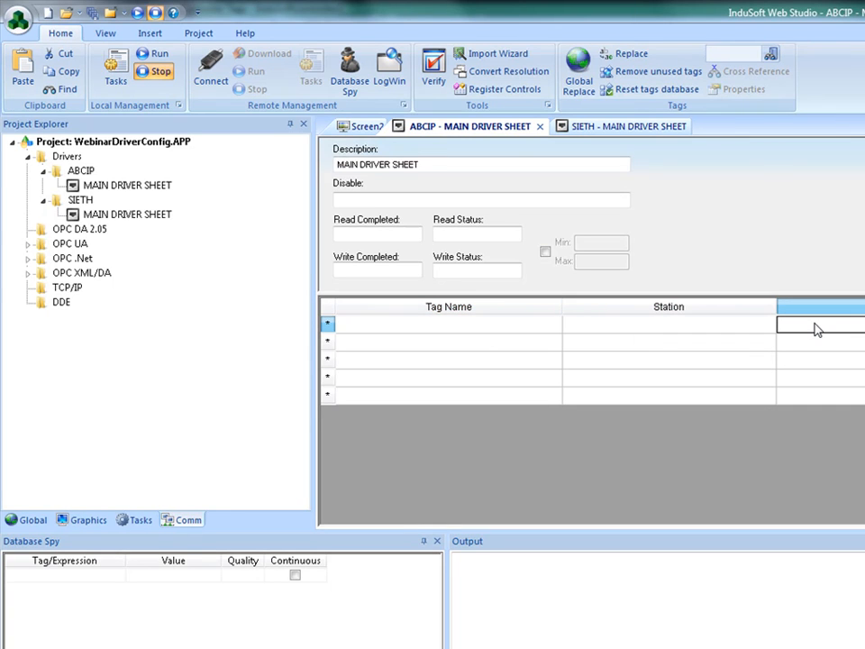
left_click(442, 330)
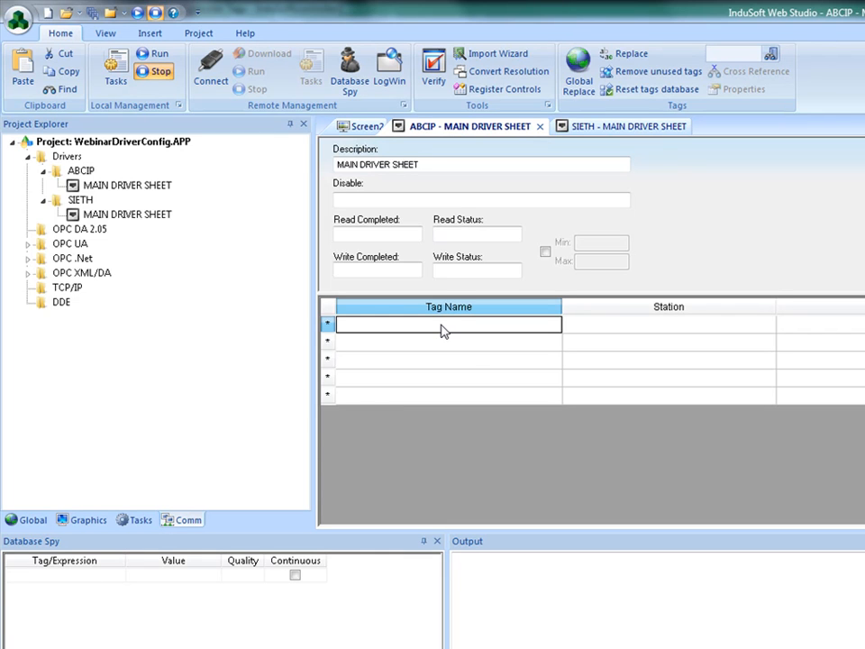
right_click(439, 326)
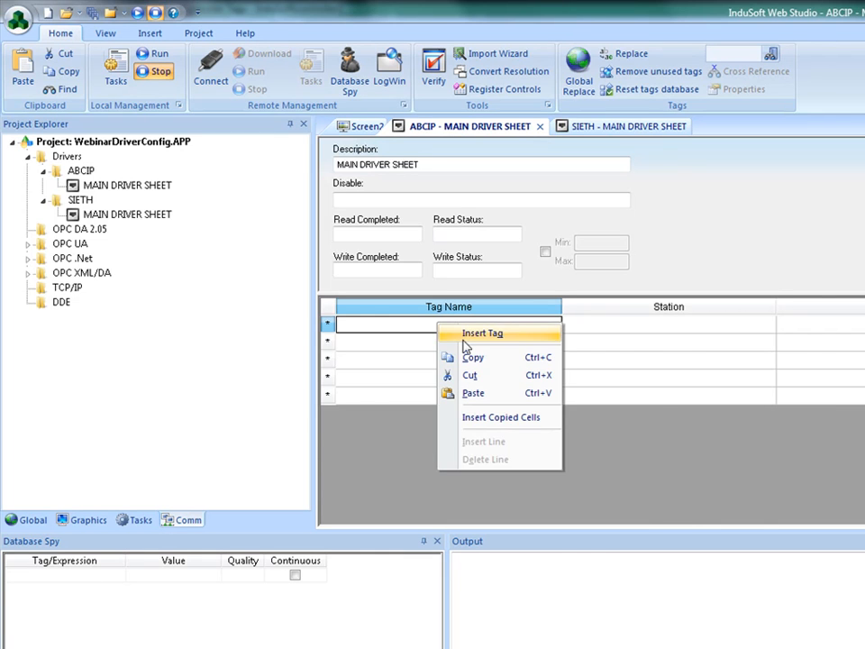
left_click(464, 342)
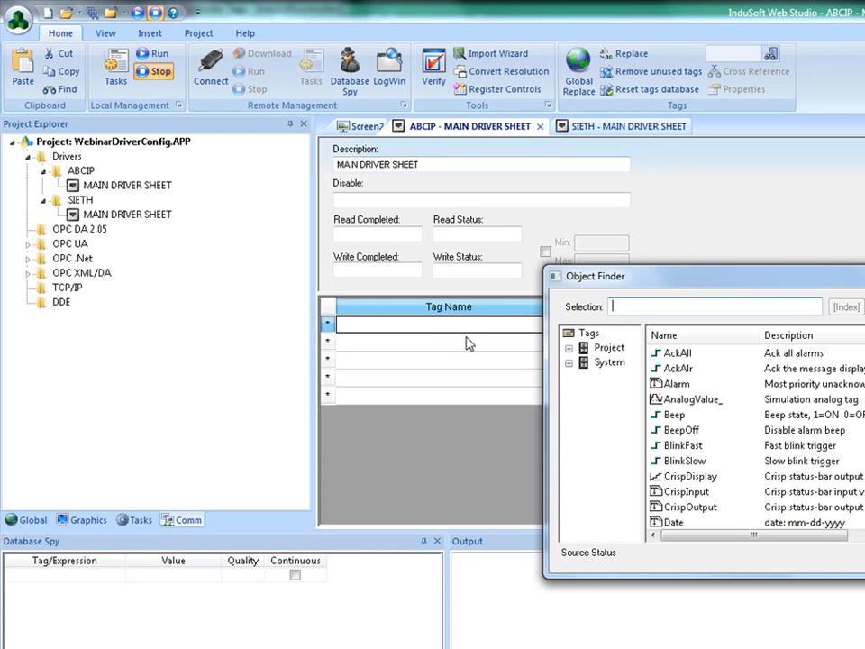
left_click(609, 348)
double_click(684, 364)
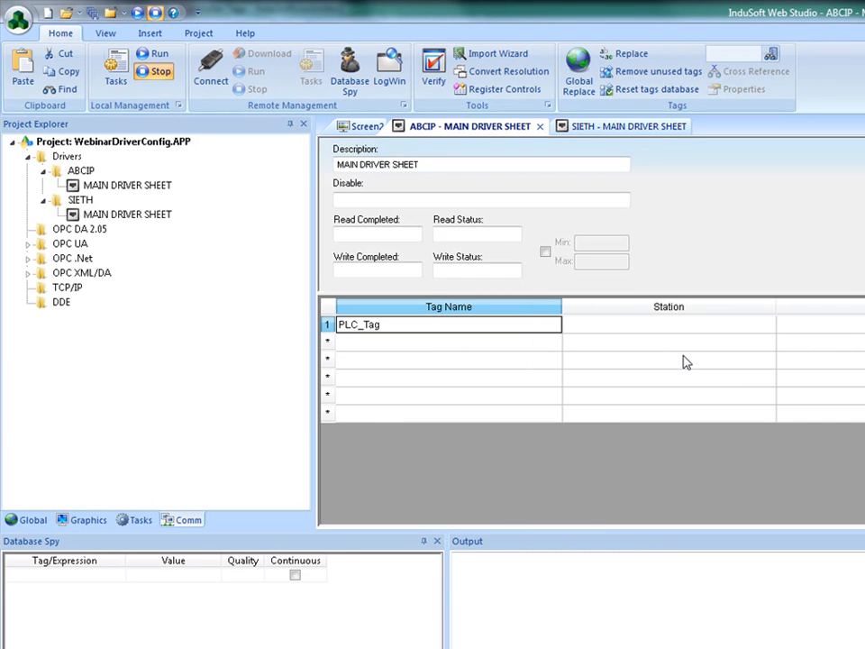
Switch to RSLogix 5000, then restore RSLinx Classic and open the RSWho network browser to look up the PLC's station
left_click(595, 326)
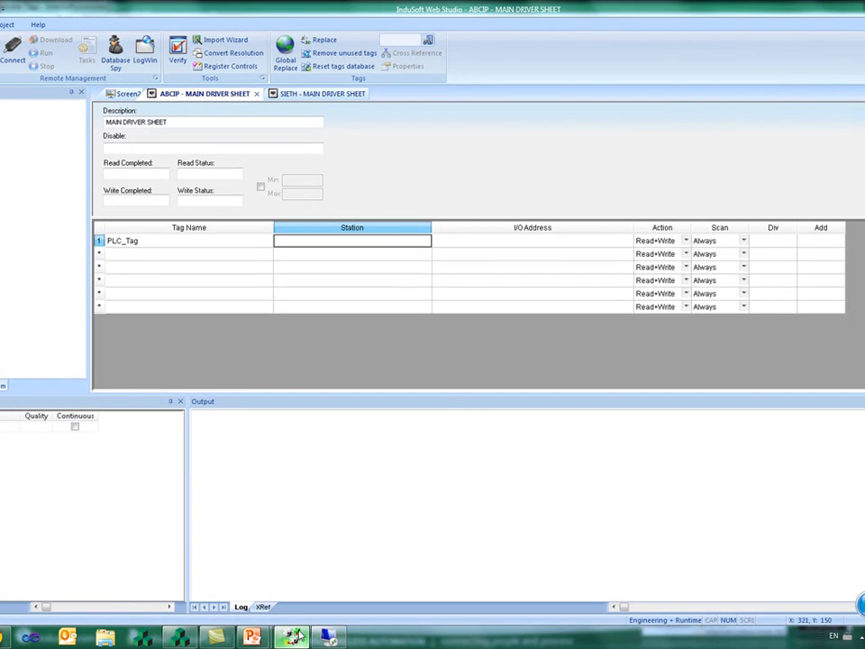
left_click(291, 637)
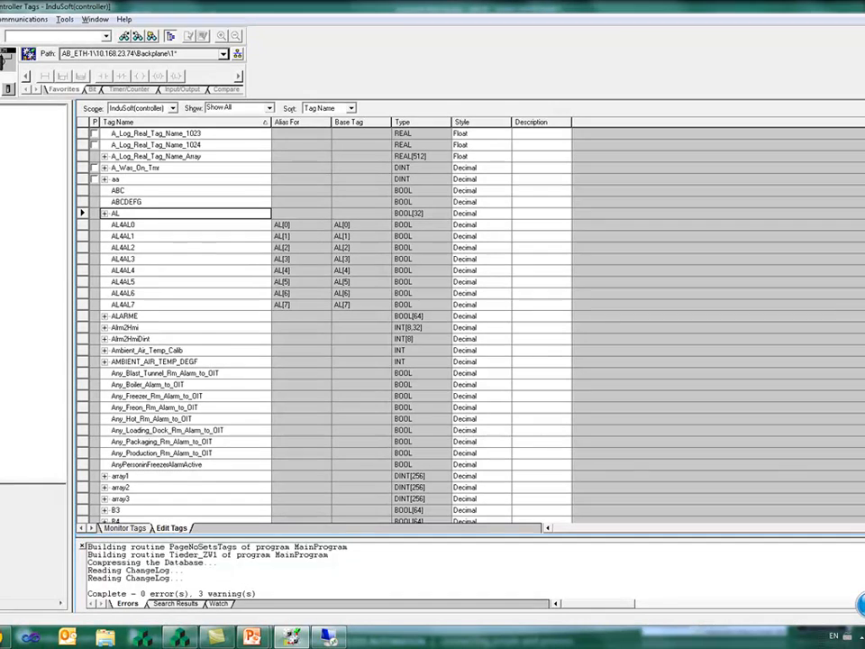
left_click(861, 637)
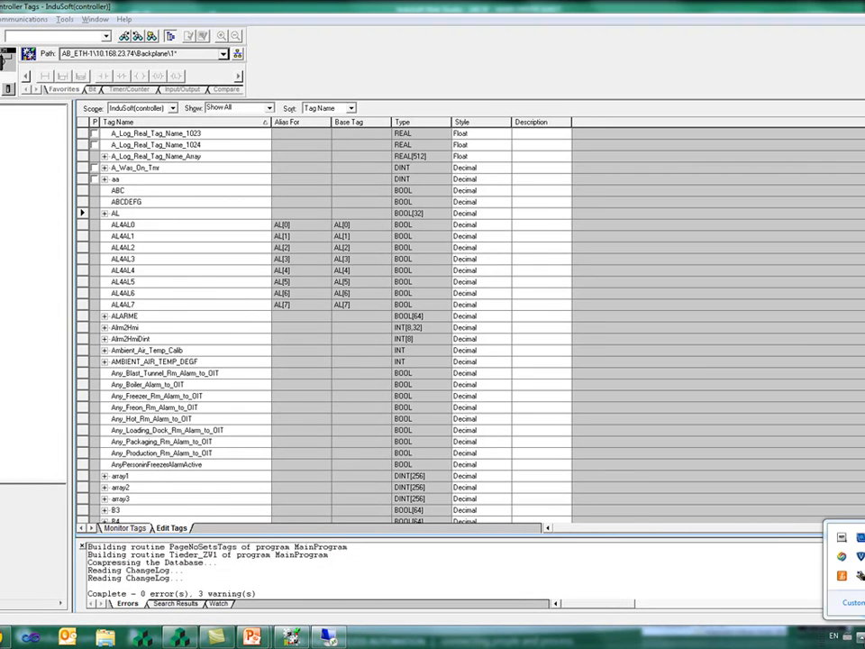
right_click(861, 577)
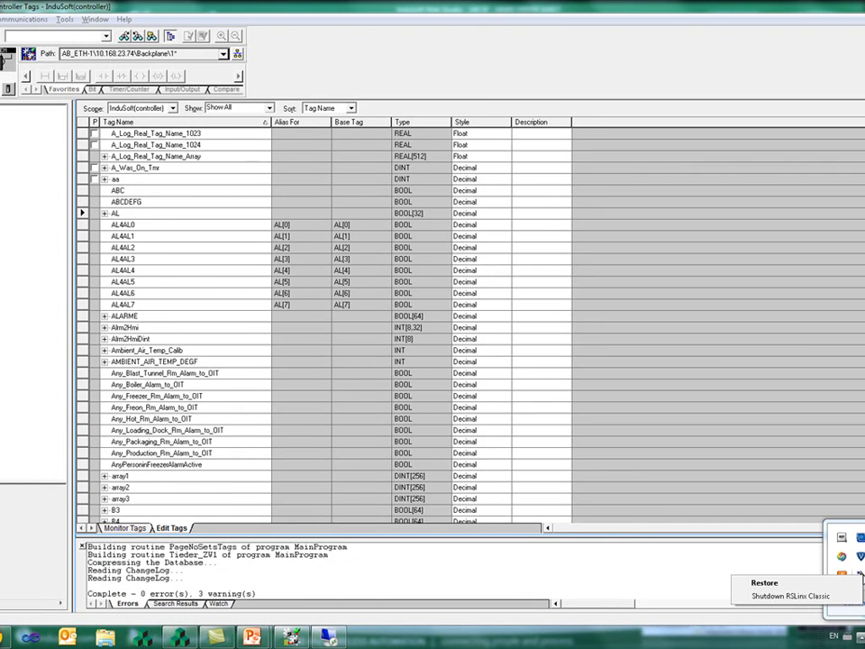
left_click(829, 582)
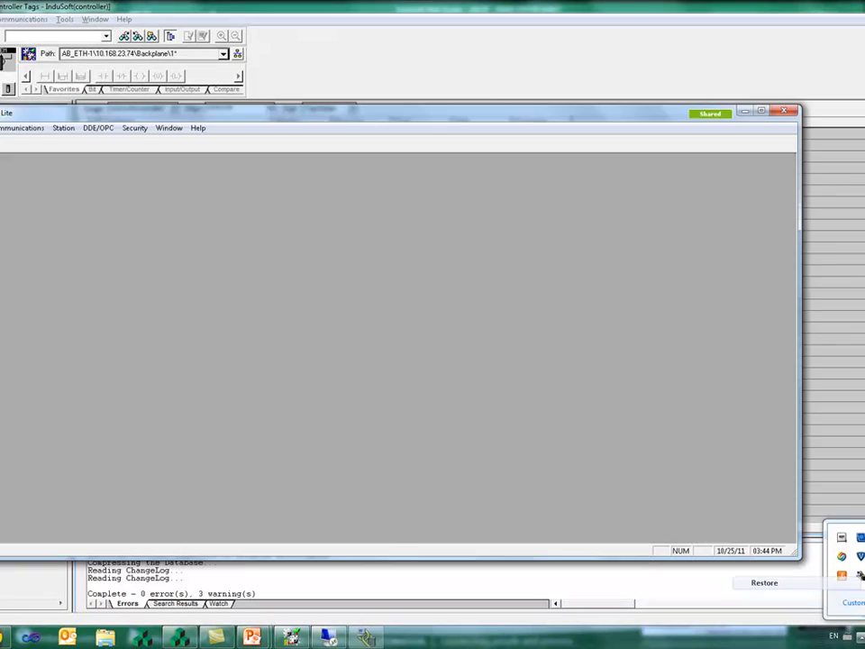
left_click(16, 127)
left_click(23, 142)
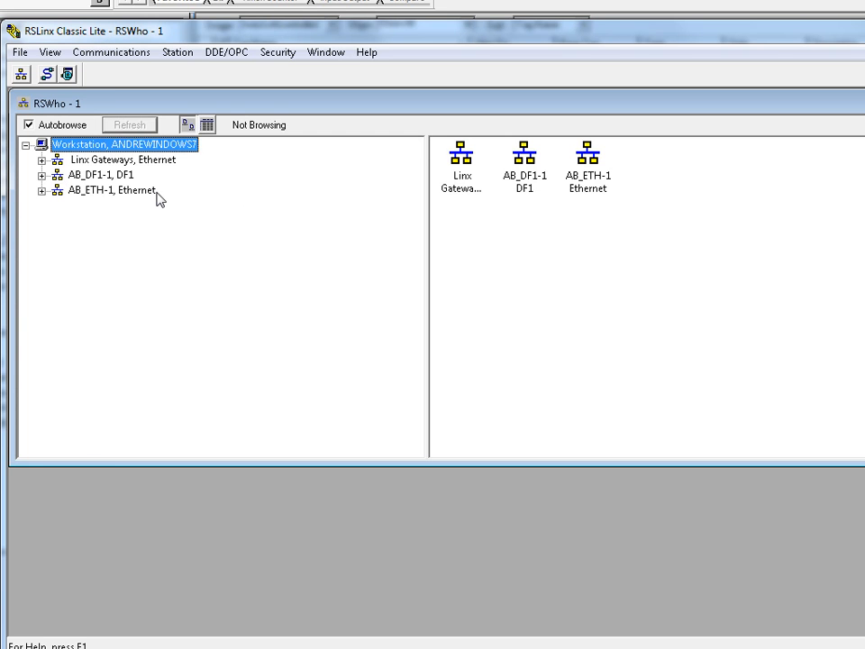
Browse the AB_ETH-1 Ethernet network to the 1756-ENET/B at 10.168.23.74 and examine which backplane slot holds the InduSoft controller
left_click(155, 192)
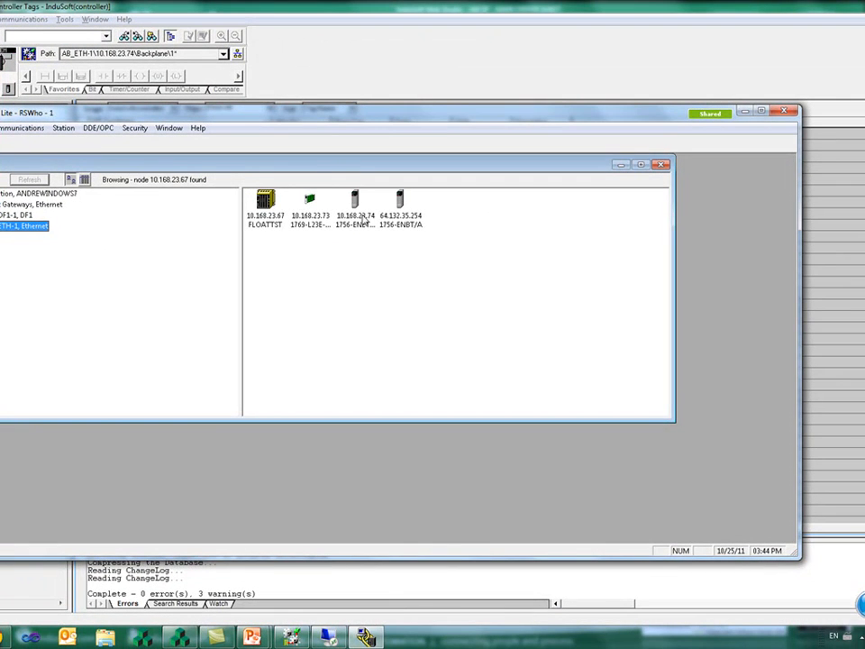
double_click(363, 219)
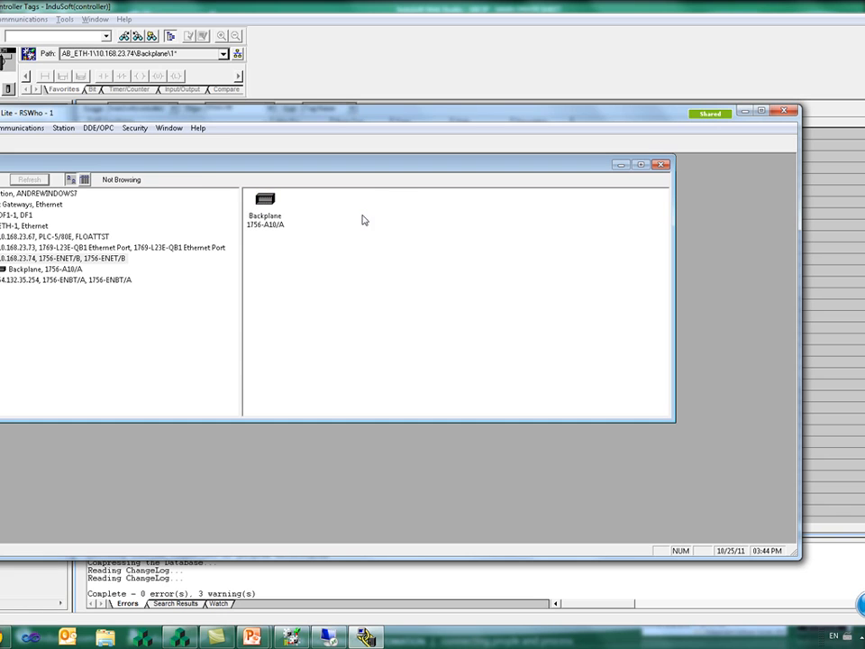
left_click(27, 269)
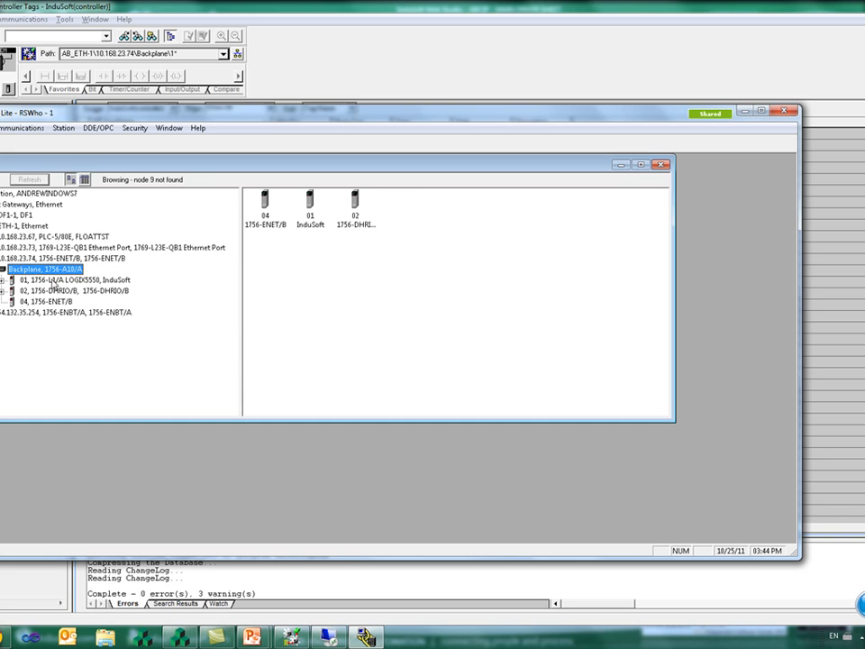
left_click(89, 280)
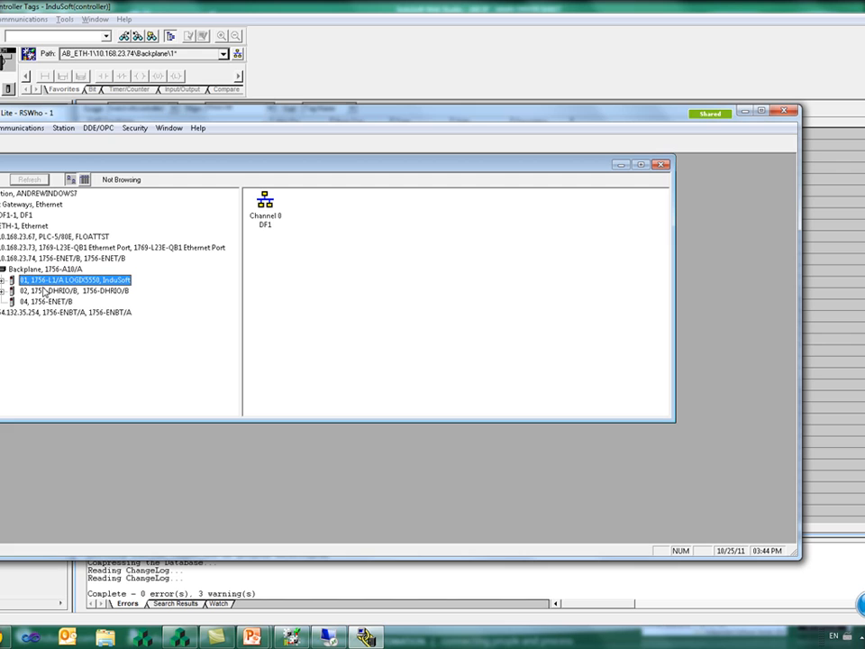
left_click(24, 260)
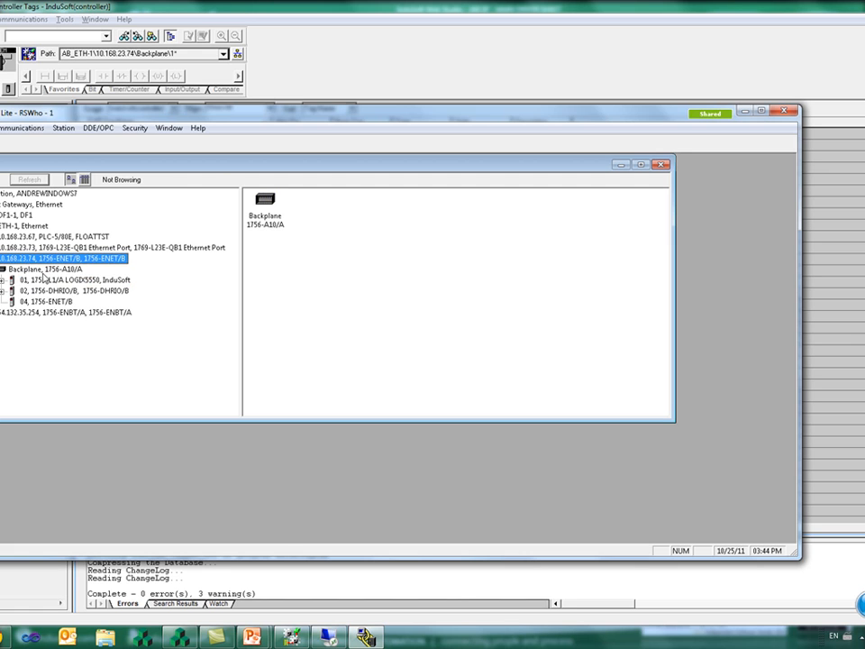
left_click(45, 281)
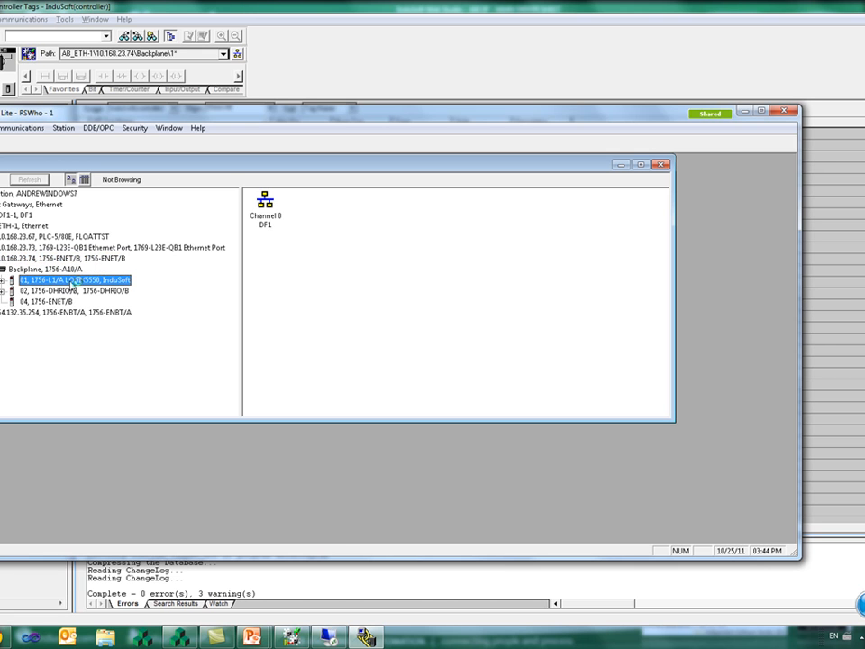
left_click(745, 111)
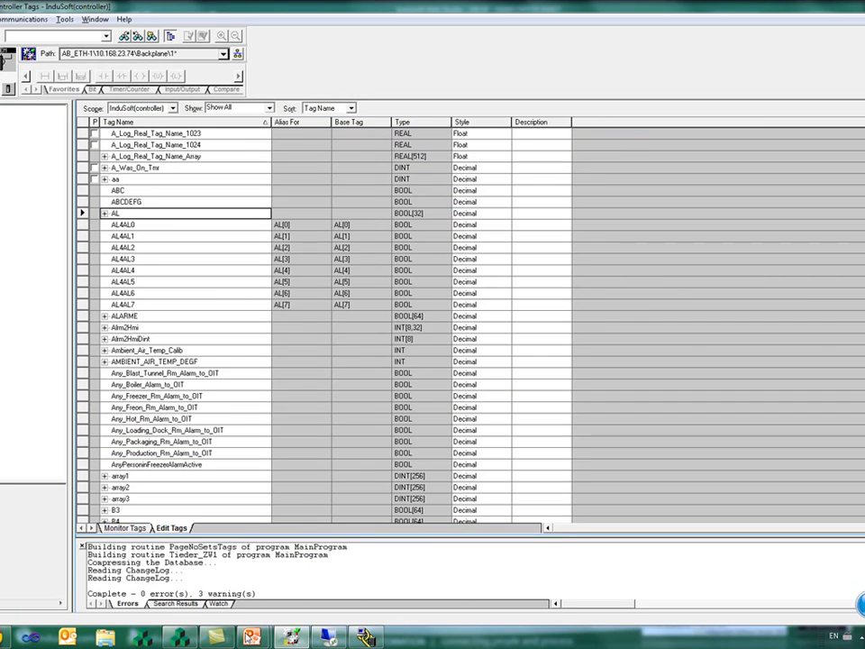
Return to InduSoft Web Studio, set PLC_Tag's station to 10.168.23.74:1 and narrow the Station column
left_click(183, 636)
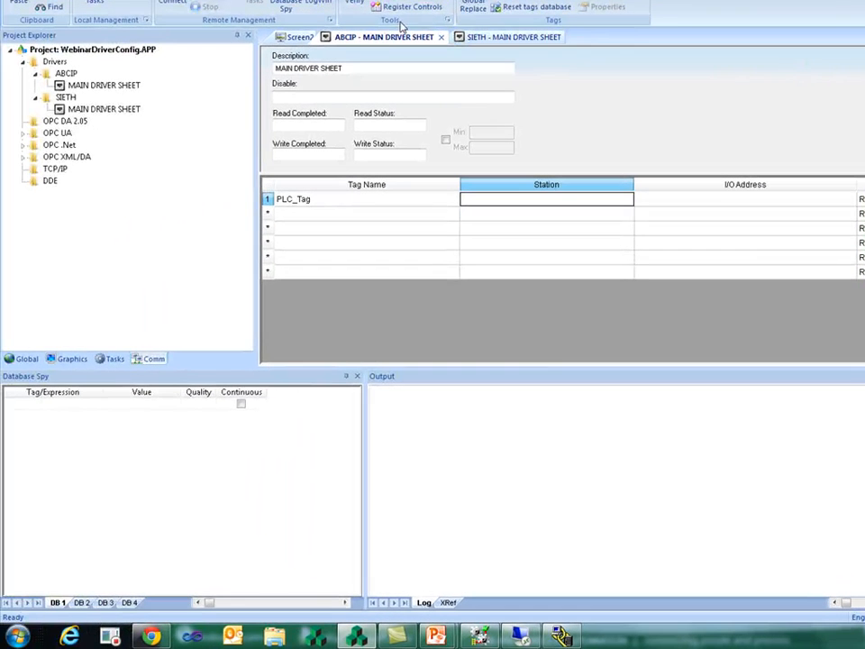
type("10.")
type("168.23")
type(".74:1")
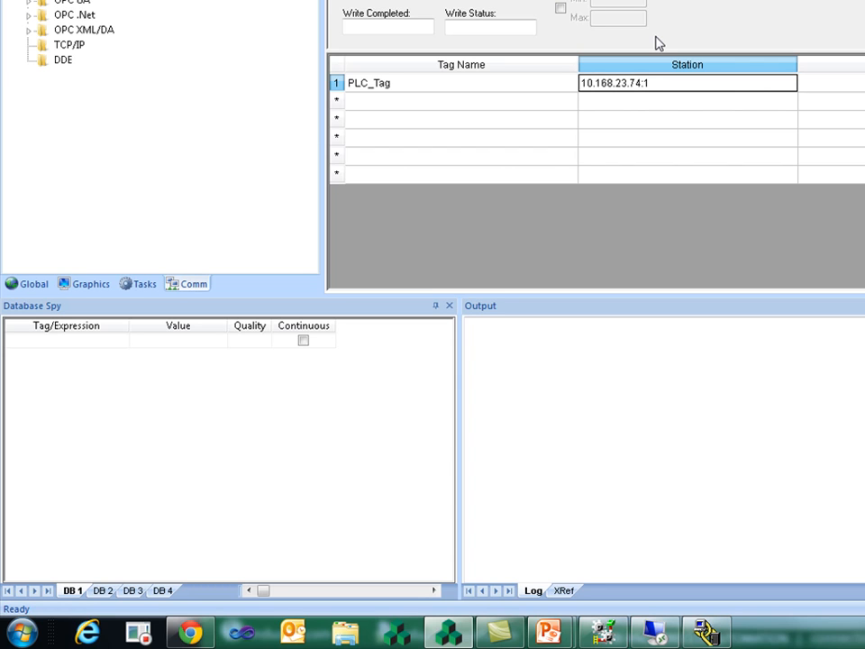
left_click_drag(797, 65, 696, 82)
Select PLC_Tag's I/O Address cell, then examine the names and data types of the controller tags in RSLogix 5000
left_click(741, 87)
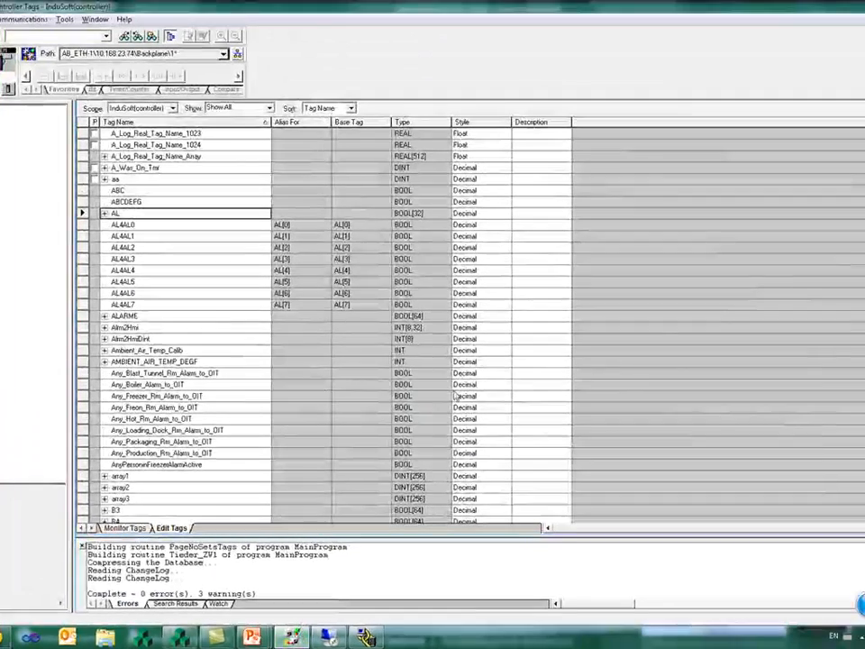
left_click(525, 172)
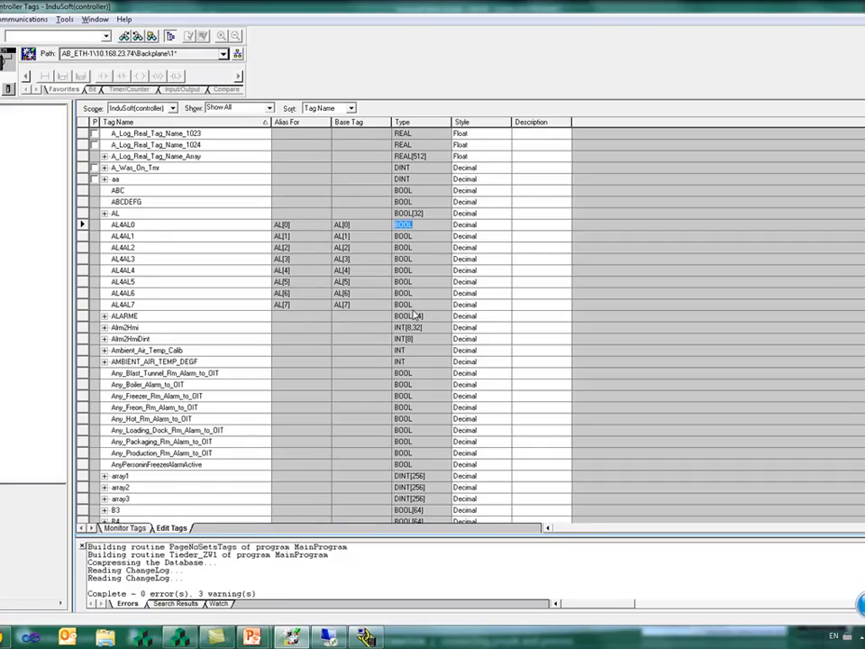
left_click(406, 350)
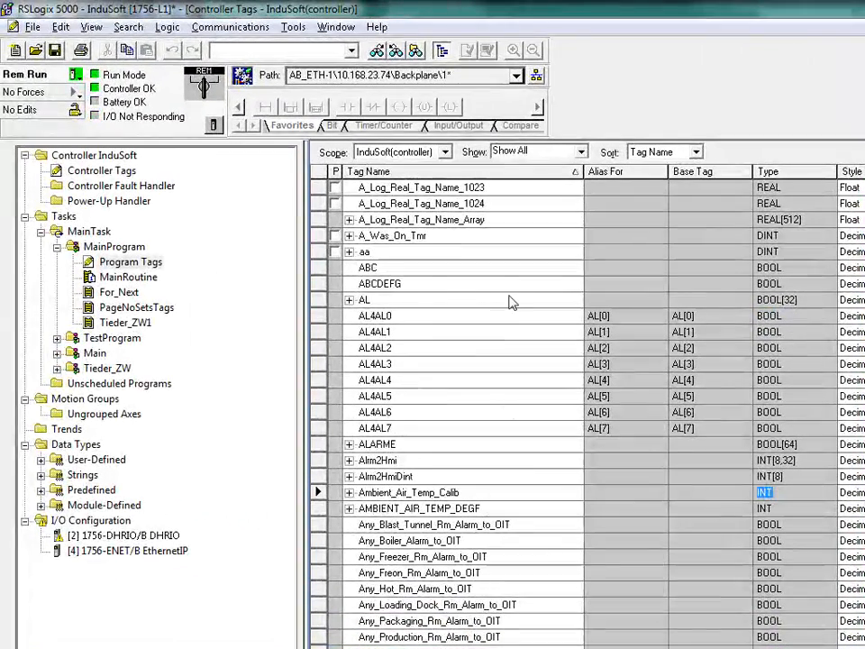
left_click(423, 321)
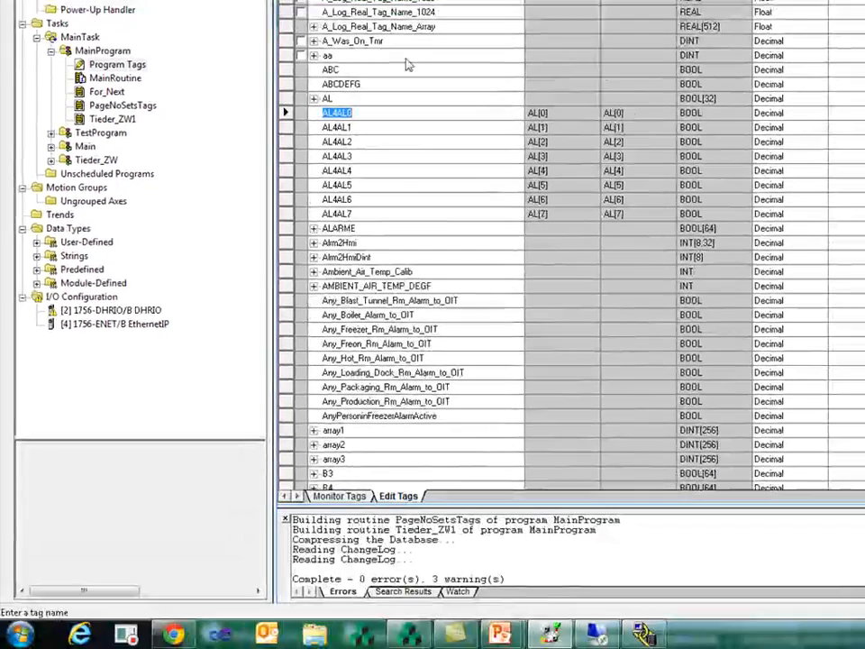
Choose the controller tag ABC in RSLogix 5000 and enter BOOL:ABC as PLC_Tag's I/O address in the ABCIP sheet
left_click(333, 82)
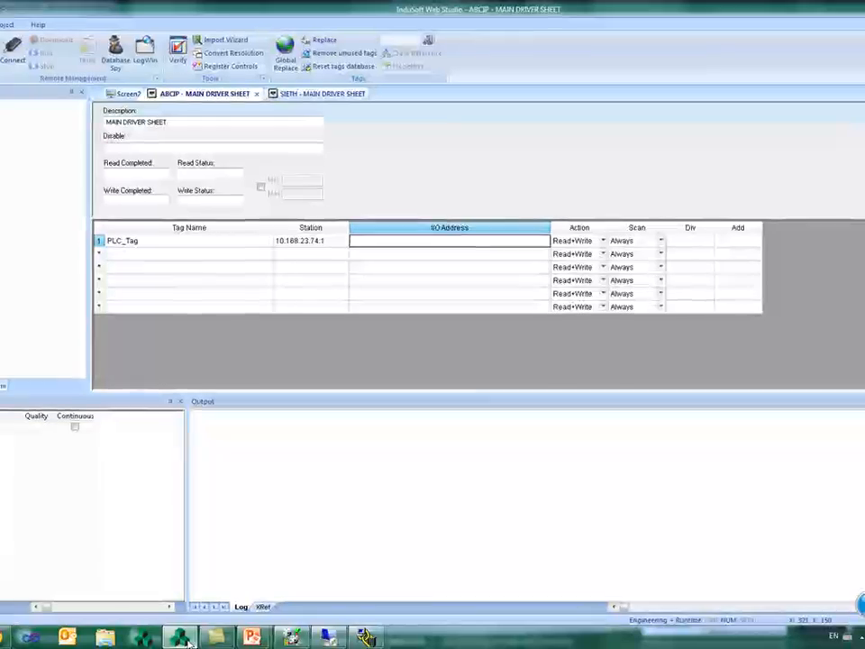
type("BOOL:ABC")
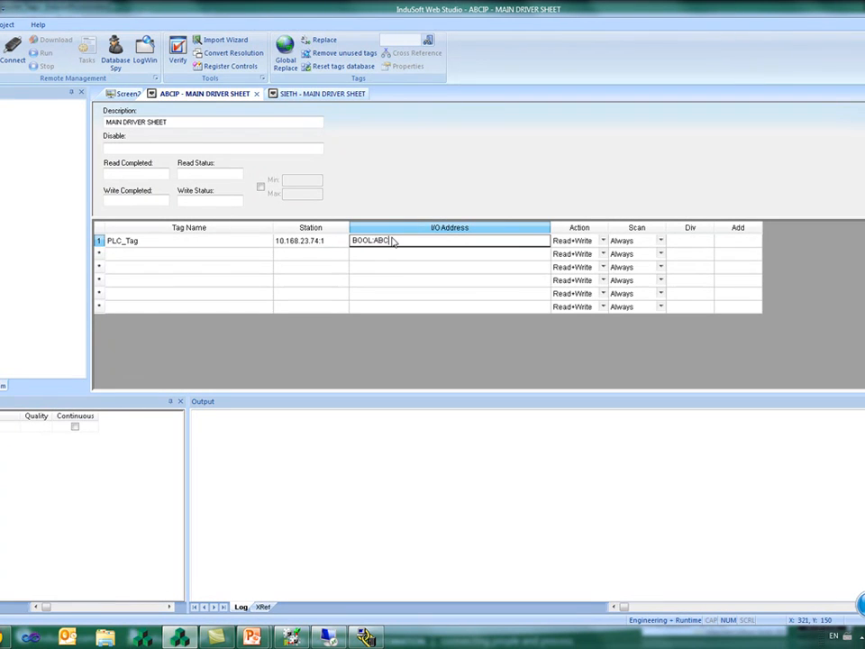
key("Return")
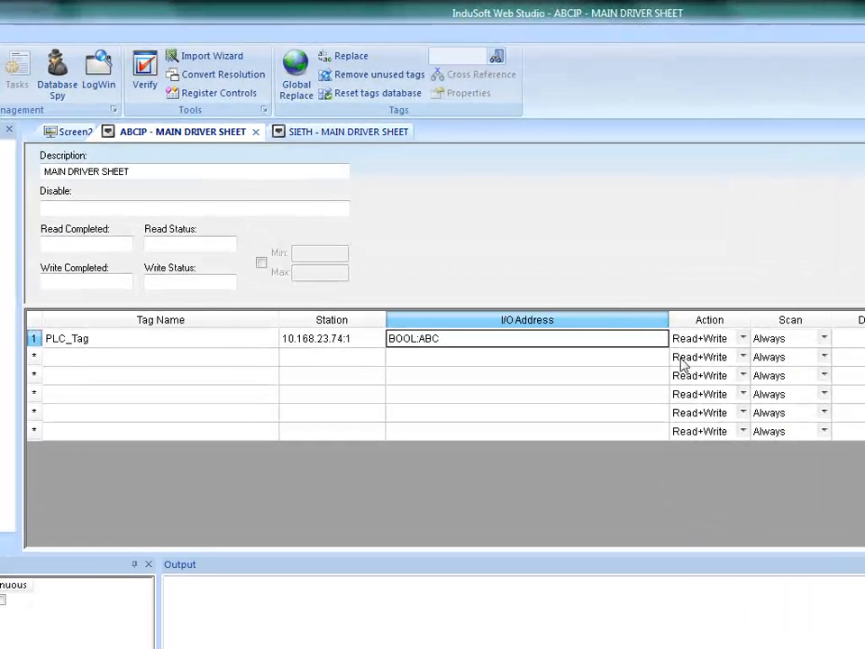
Review the Action and Scan settings of the PLC_Tag row in the ABCIP main driver sheet
left_click(743, 340)
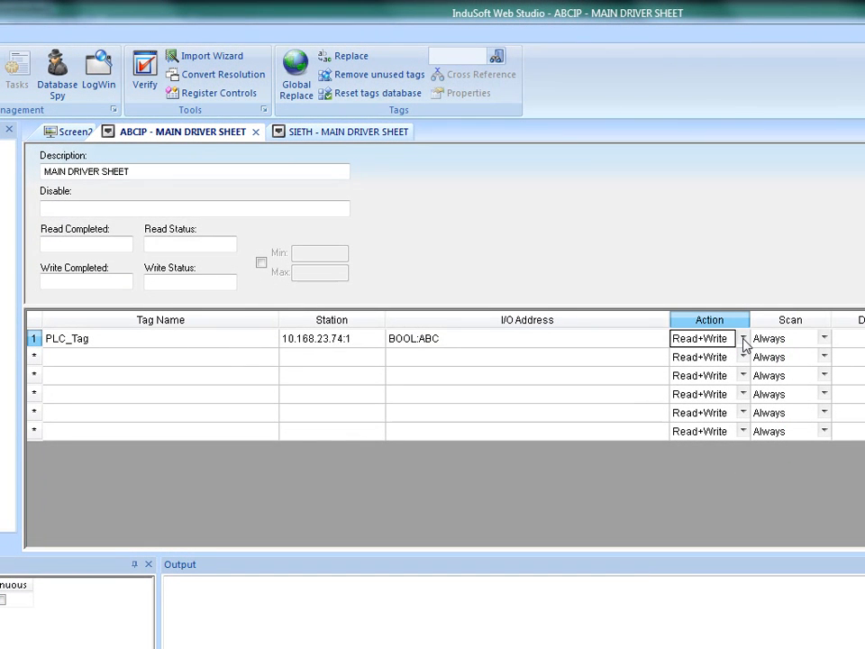
left_click(812, 343)
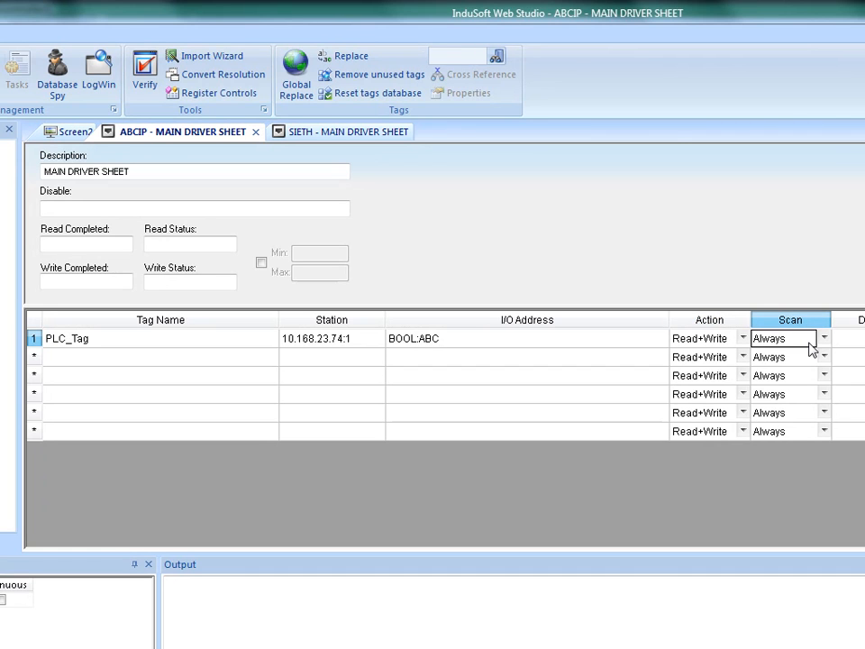
double_click(809, 343)
double_click(809, 344)
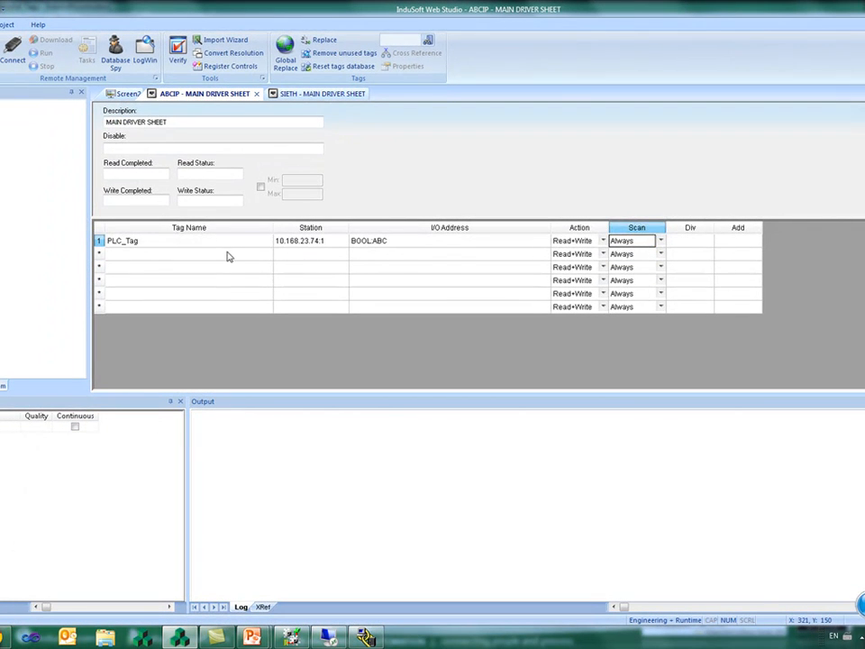
left_click(224, 244)
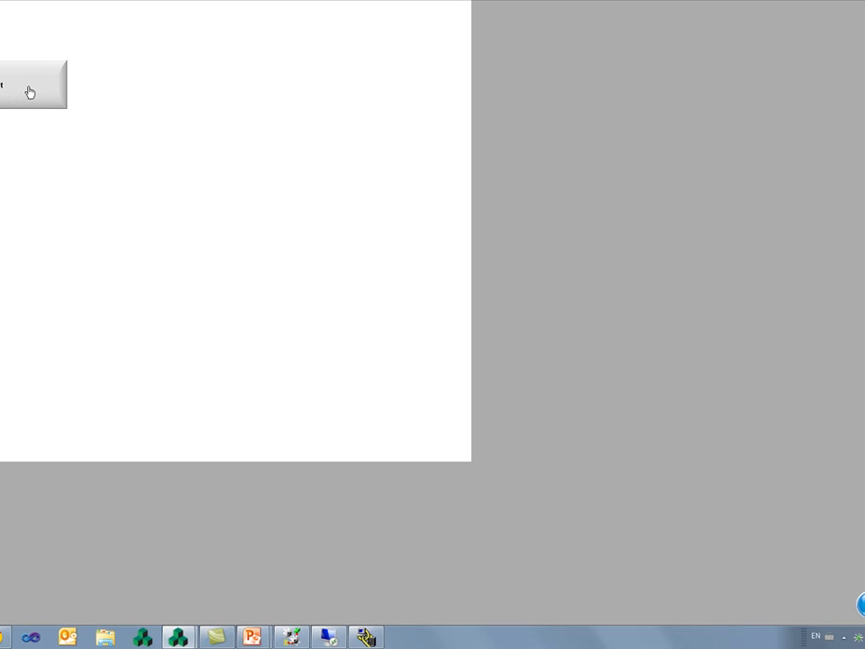
Toggle PLC_Tag with the runtime screen's button, then switch to RSLogix 5000 and monitor the value of controller tag ABC
left_click(40, 91)
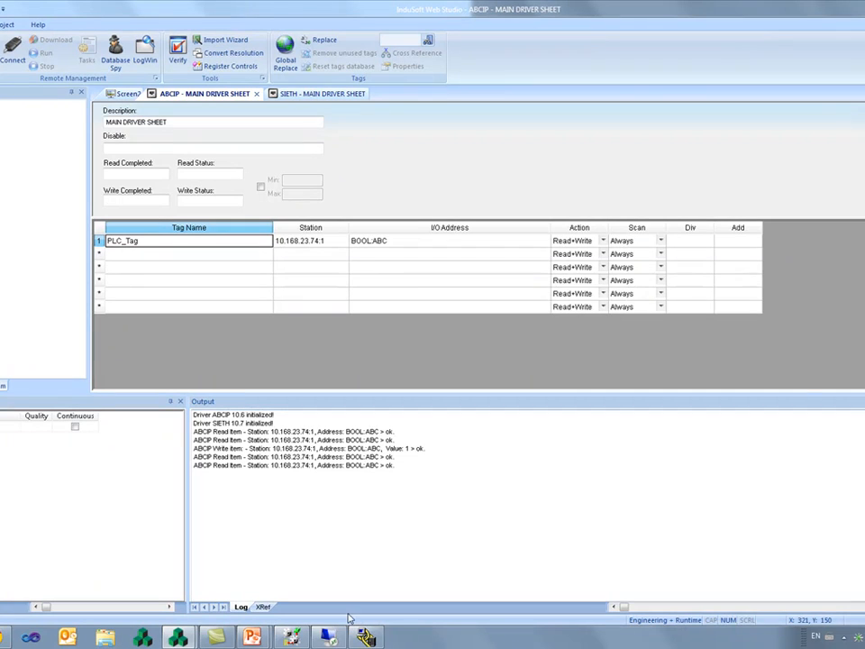
left_click(367, 639)
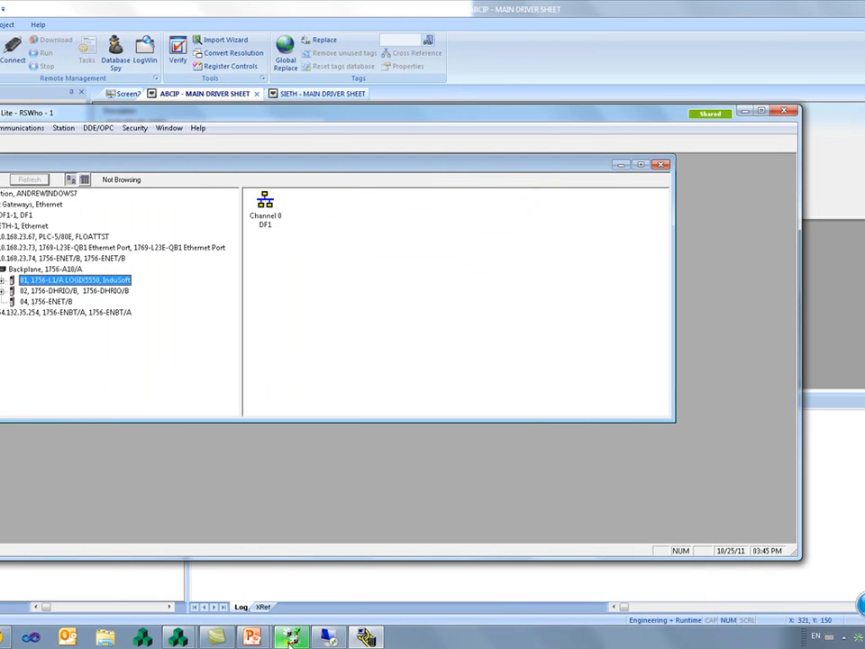
left_click(291, 637)
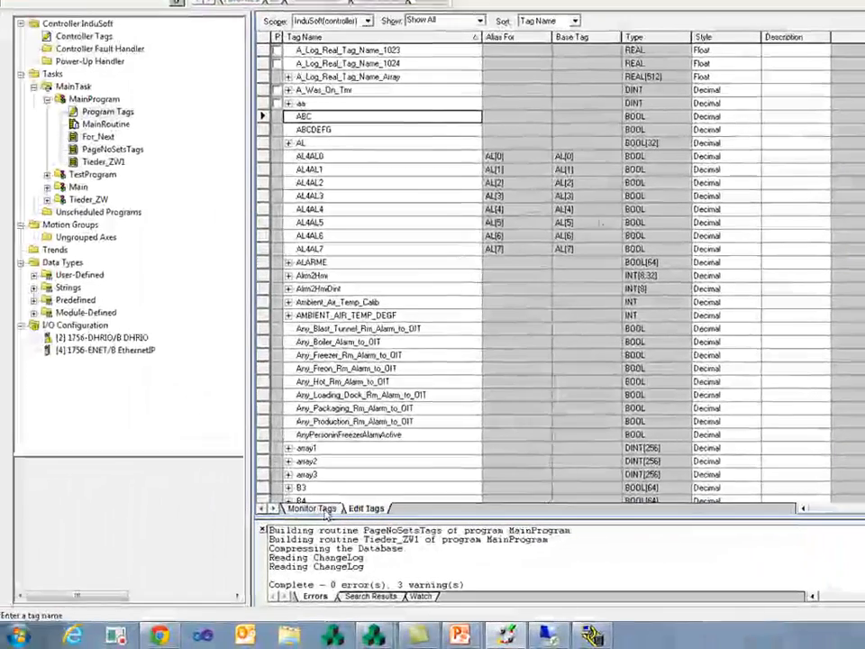
left_click(257, 515)
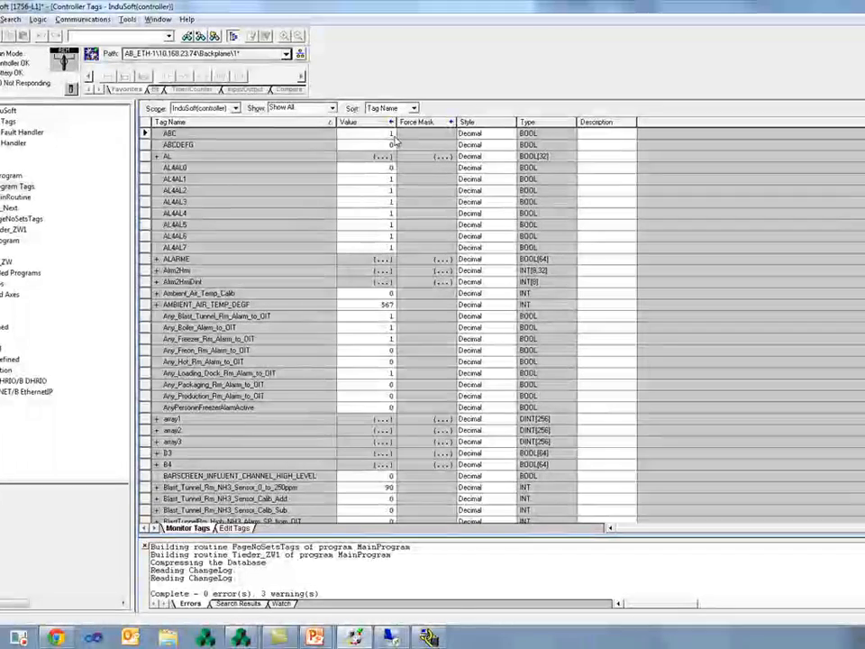
Return to the runtime screen, toggle the button again and recheck the value of ABC in RSLogix 5000
key("alt+Tab")
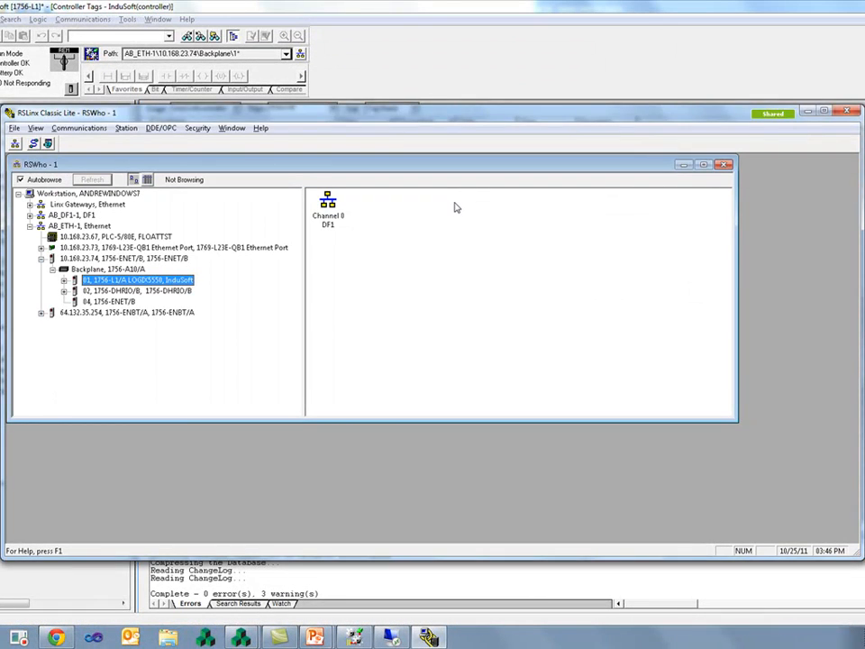
key("alt+Tab")
key("alt+Tab")
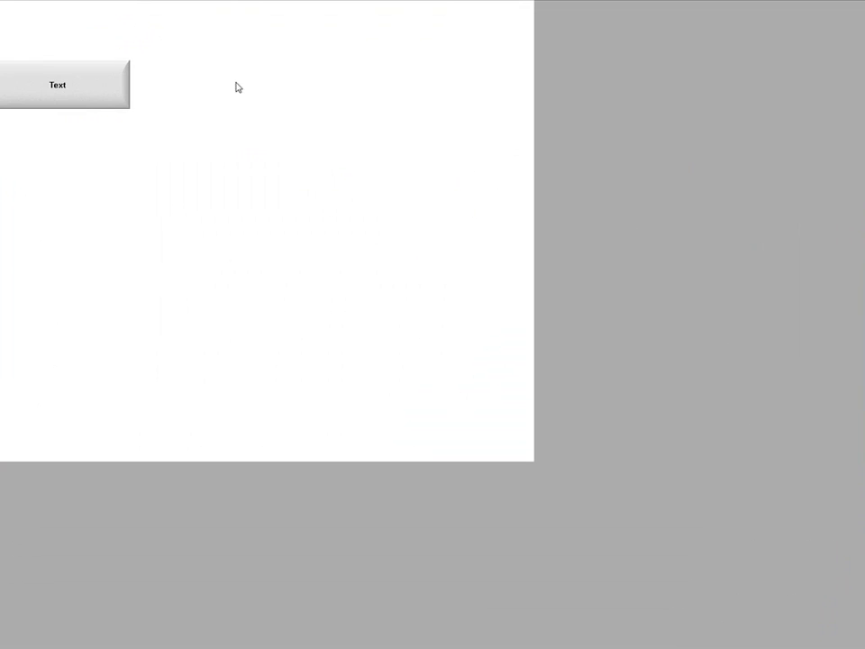
key("alt+Tab")
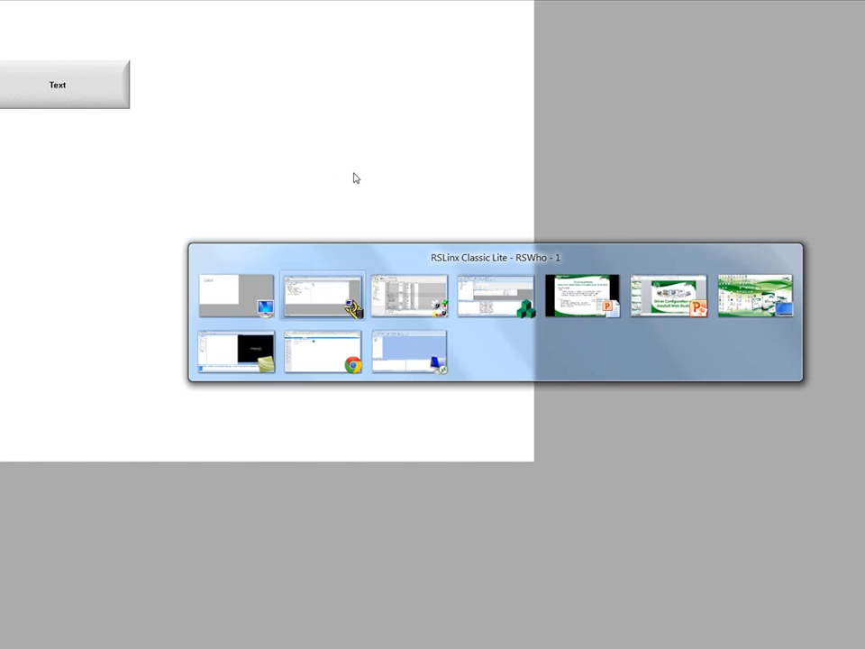
key("alt+Tab")
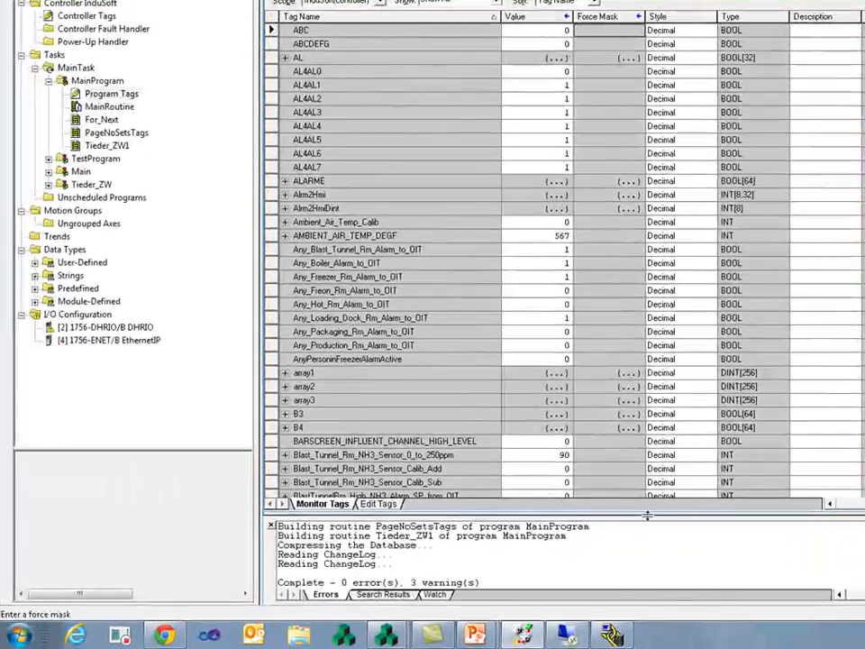
Switch back to InduSoft Web Studio and stop the project's local runtime tasks
mouse_move(386, 631)
left_click(282, 598)
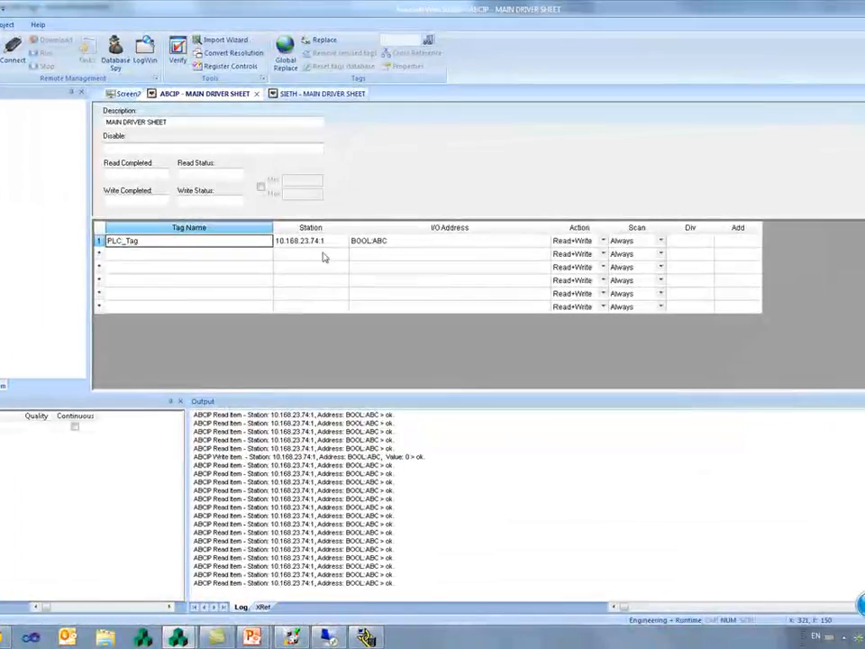
left_click(332, 243)
left_click(269, 244)
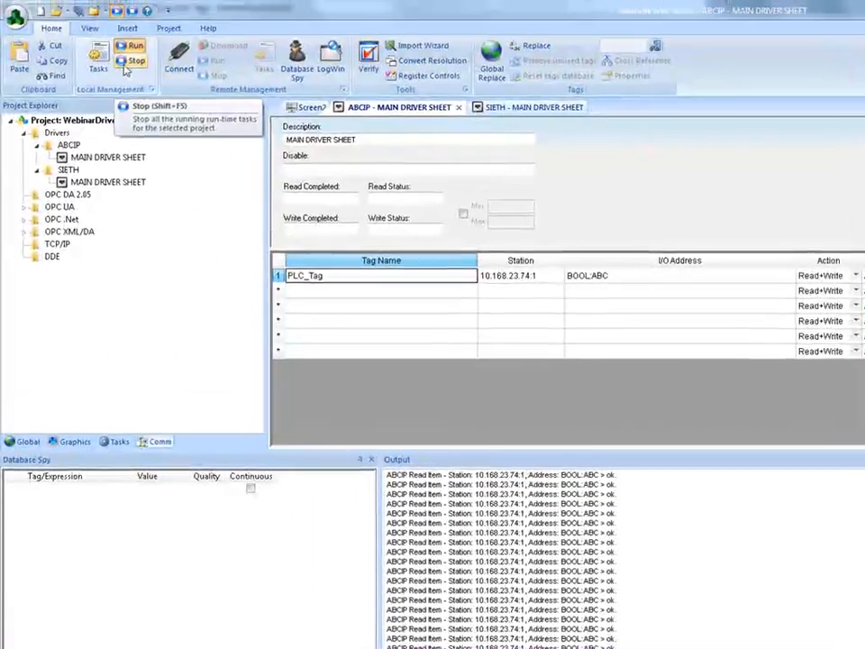
left_click(118, 45)
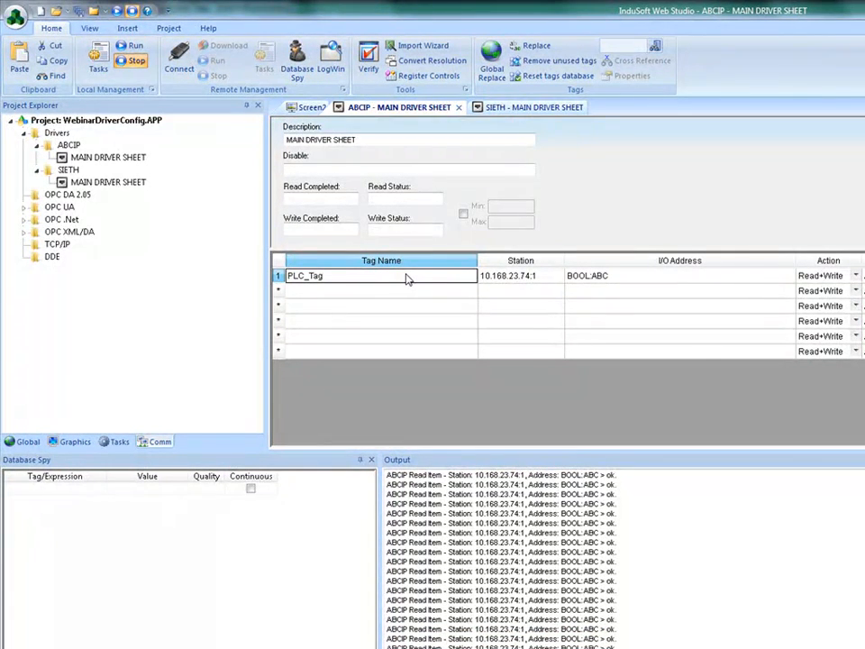
Review the log options for the Output window, then highlight the ABCIP write entry in the log
left_click(76, 490)
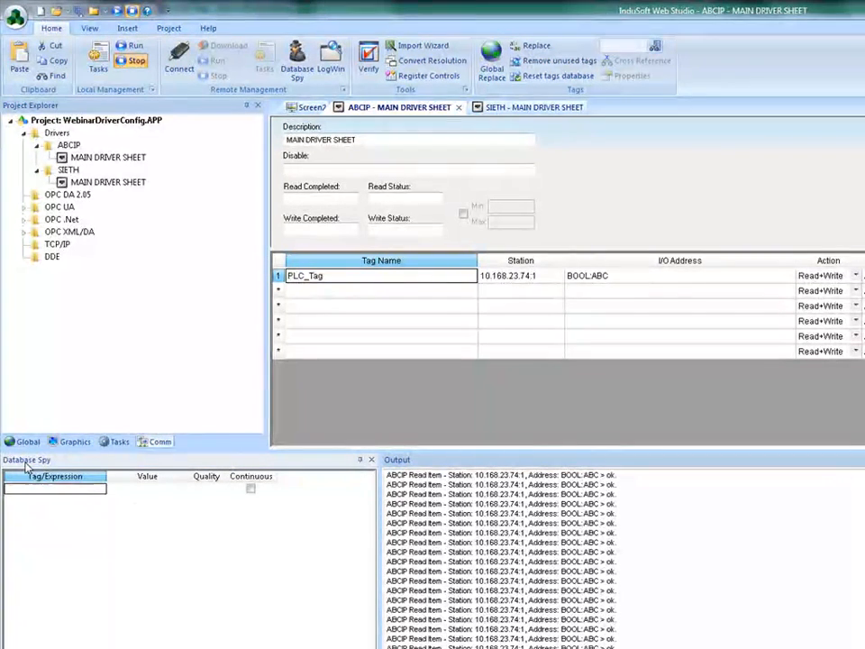
right_click(595, 588)
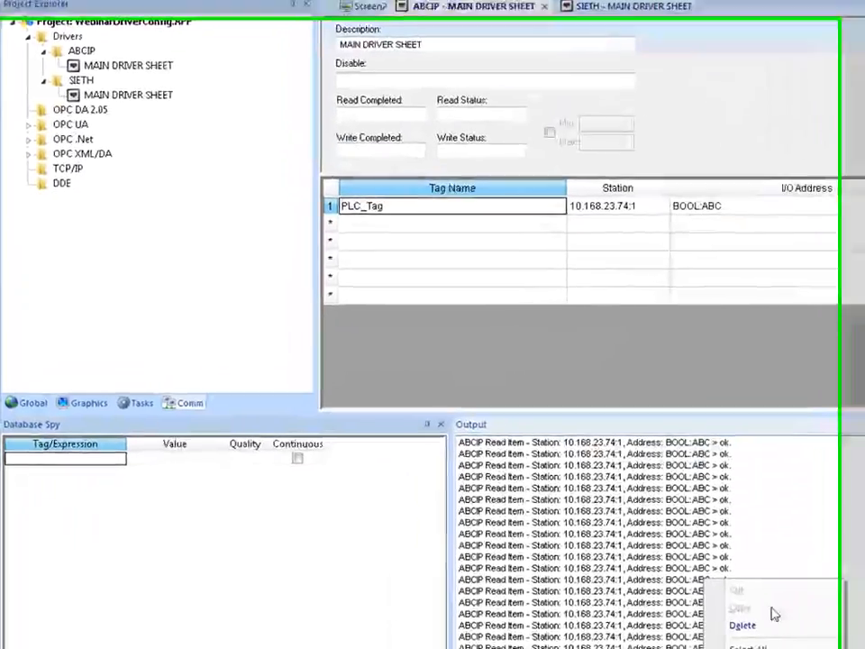
left_click(614, 558)
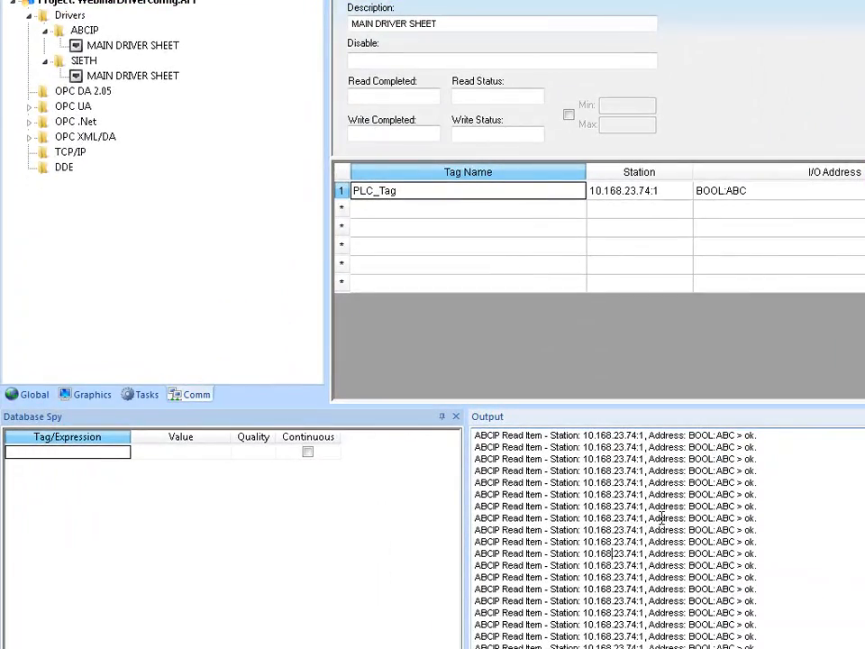
right_click(683, 520)
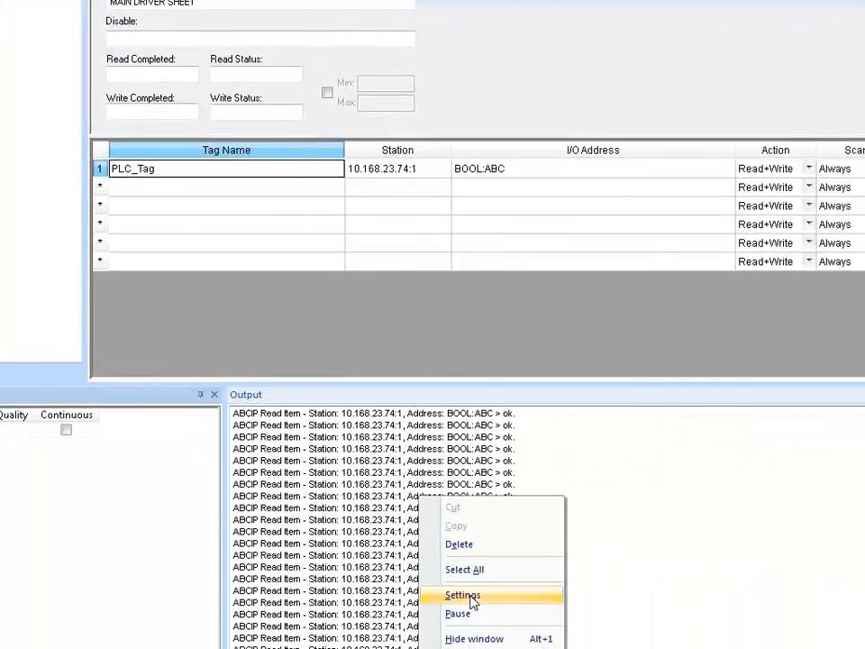
left_click(464, 596)
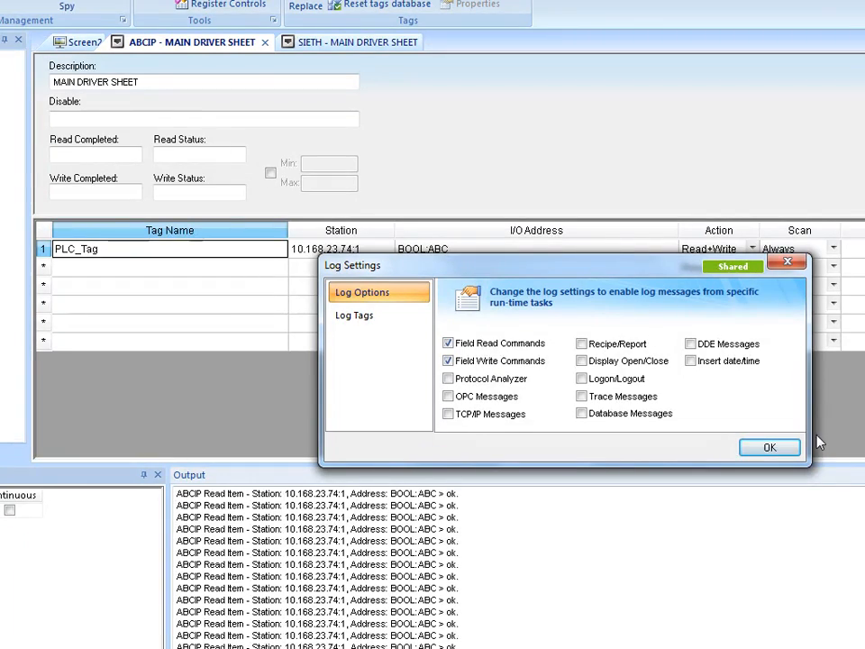
left_click(770, 448)
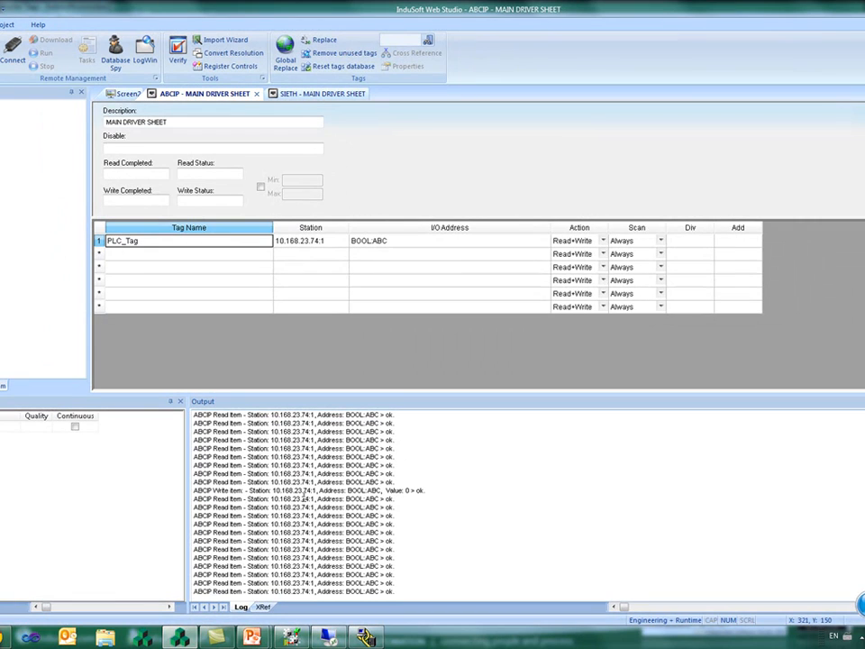
left_click_drag(270, 507, 310, 516)
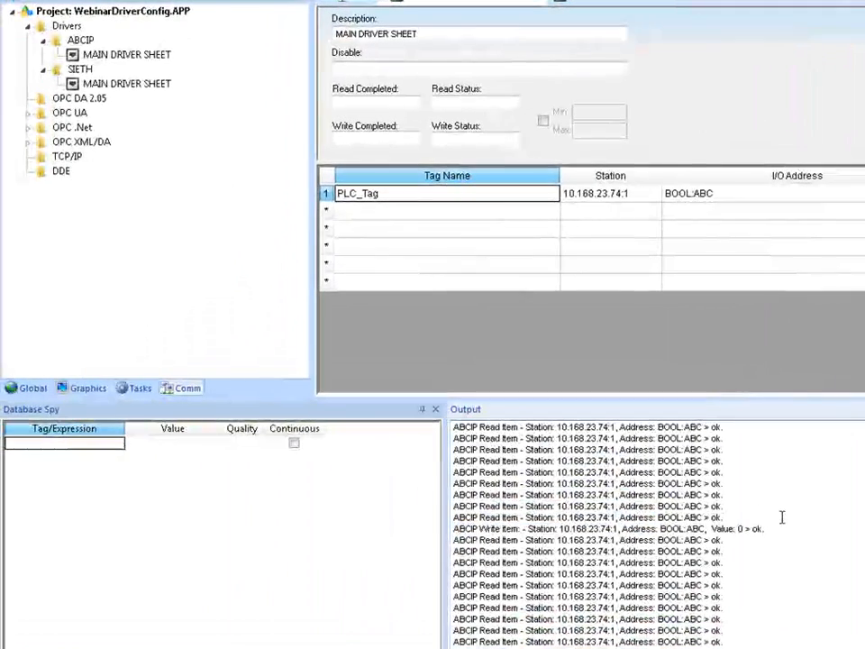
left_click(438, 489)
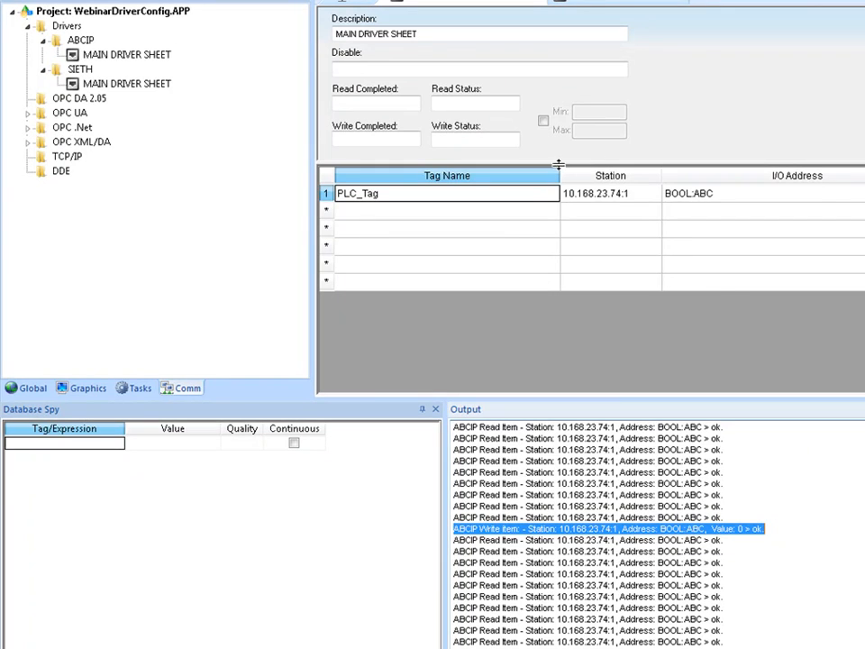
Copy PLC_Tag from the ABCIP main driver sheet into the first Tag/Expression row of Database Spy
left_click(550, 208)
left_click(552, 197)
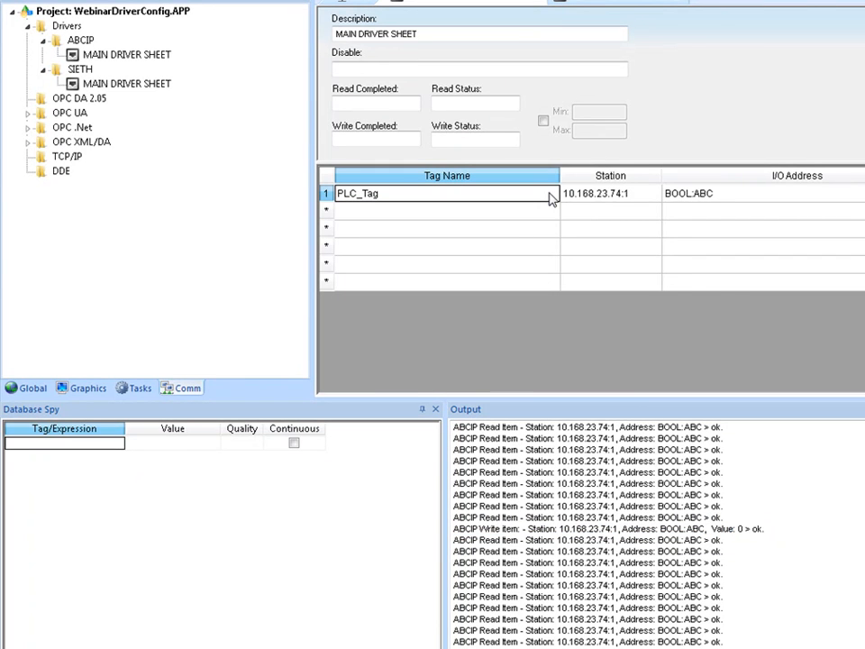
right_click(552, 197)
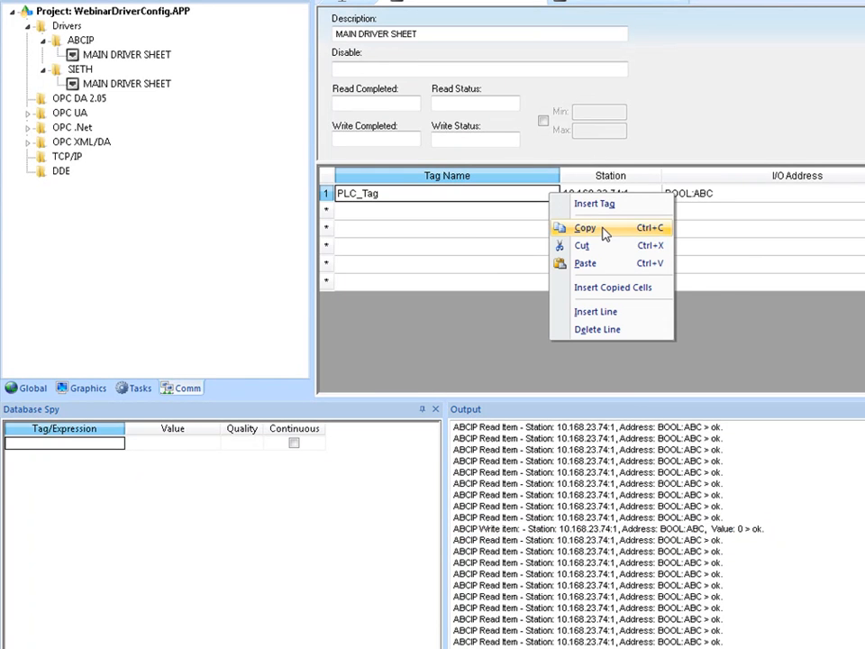
left_click(603, 229)
right_click(90, 455)
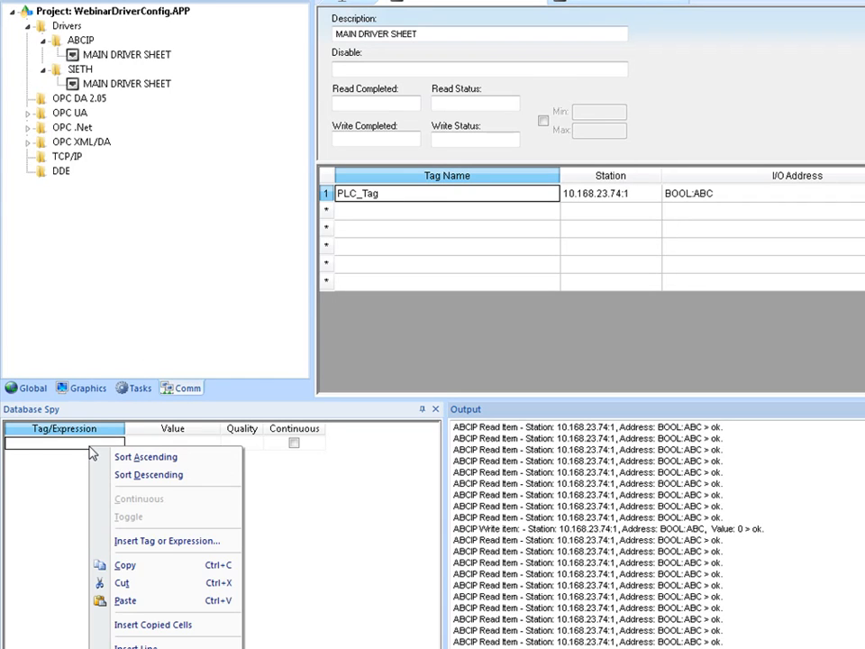
left_click(160, 603)
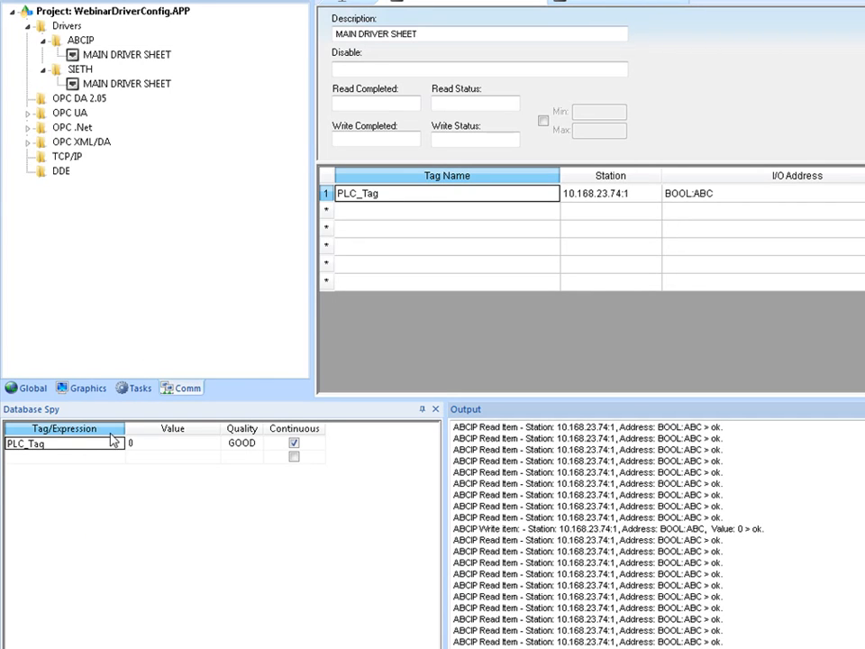
left_click(135, 442)
left_click(106, 442)
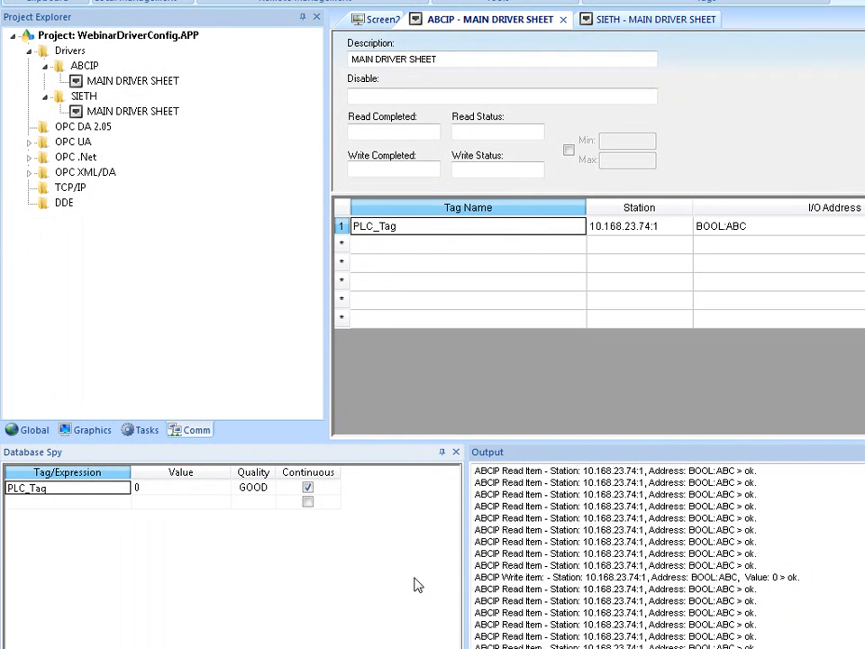
Switch to RSLogix 5000 and copy the controller tag name Any_Blast_Tunnel_Rm_Alarm_to_OIT
left_click(731, 232)
left_click(597, 245)
left_click(564, 226)
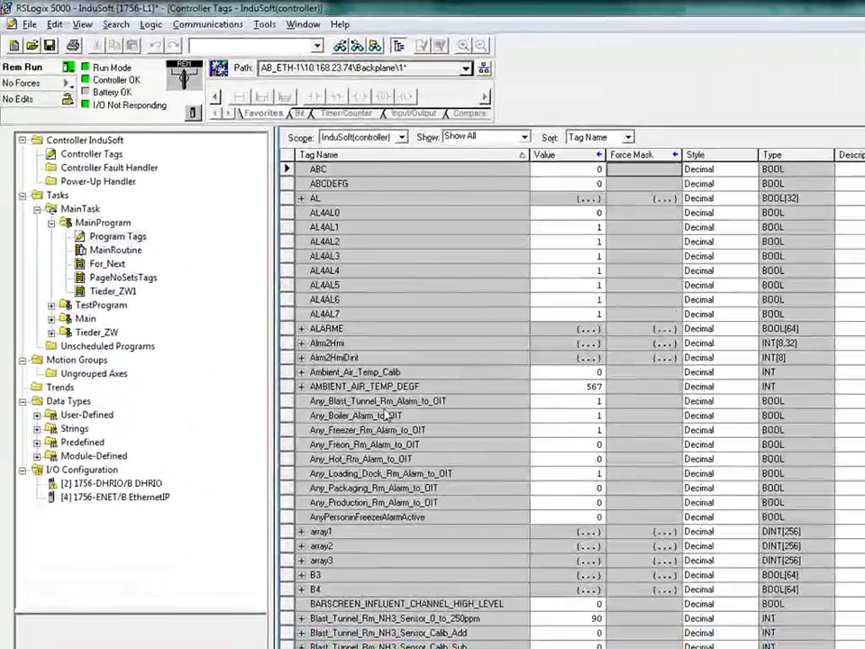
left_click(419, 398)
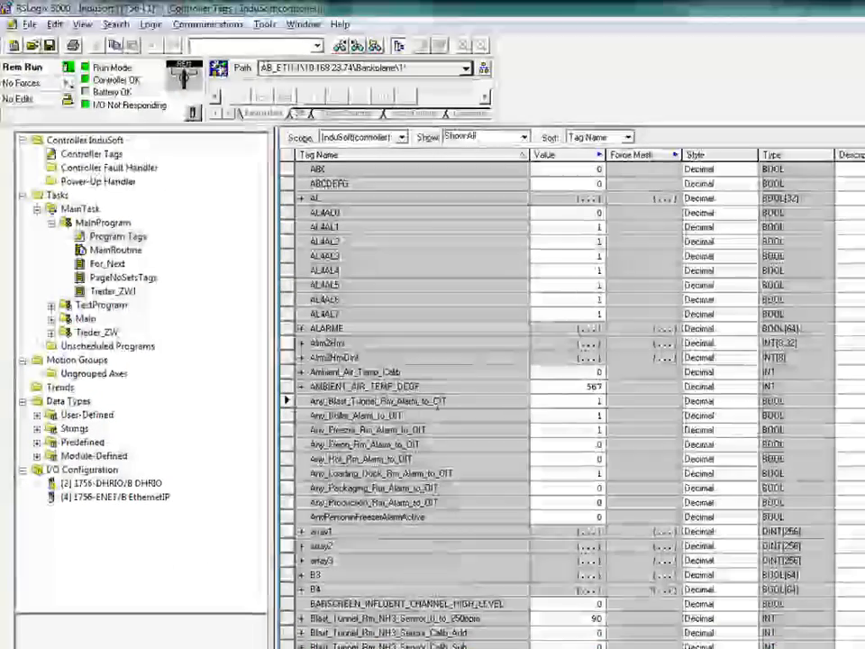
left_click(309, 401)
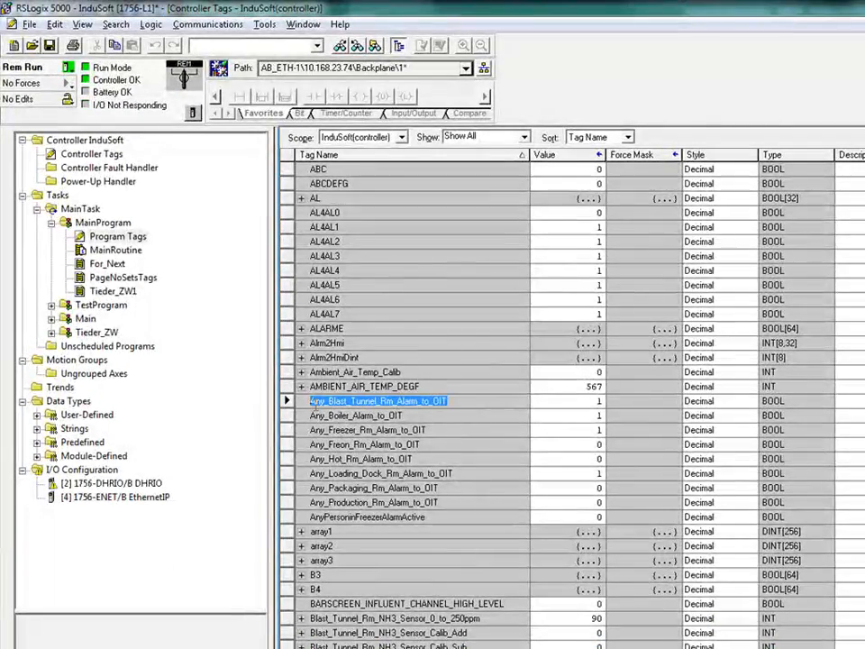
right_click(310, 401)
left_click(369, 451)
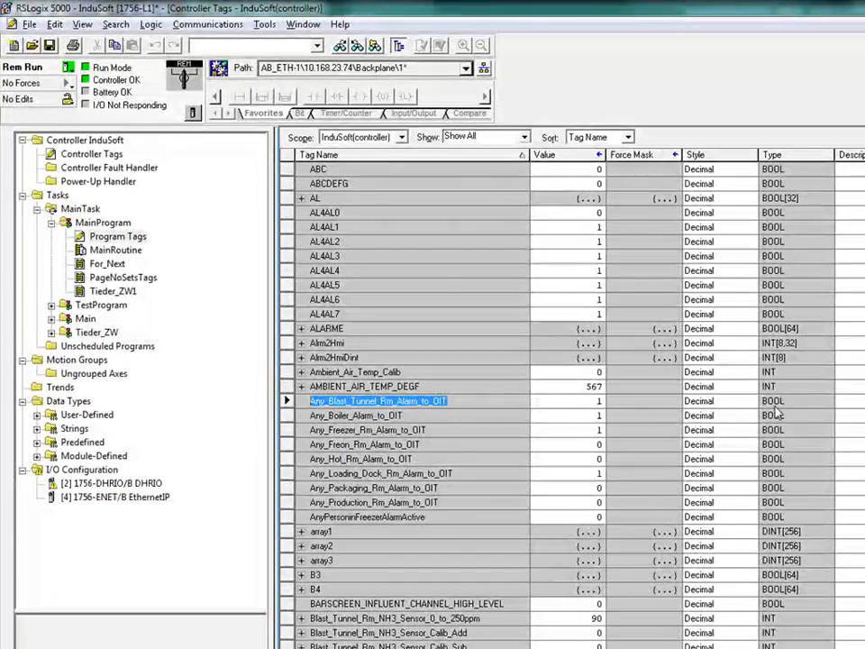
Return to InduSoft Web Studio and enter BOOL:ANY_BLAST_TUNNEL_RM_ALARM_TO_OIT as the I/O address in row 2 of the ABCIP sheet
key("alt+Tab")
left_click(662, 322)
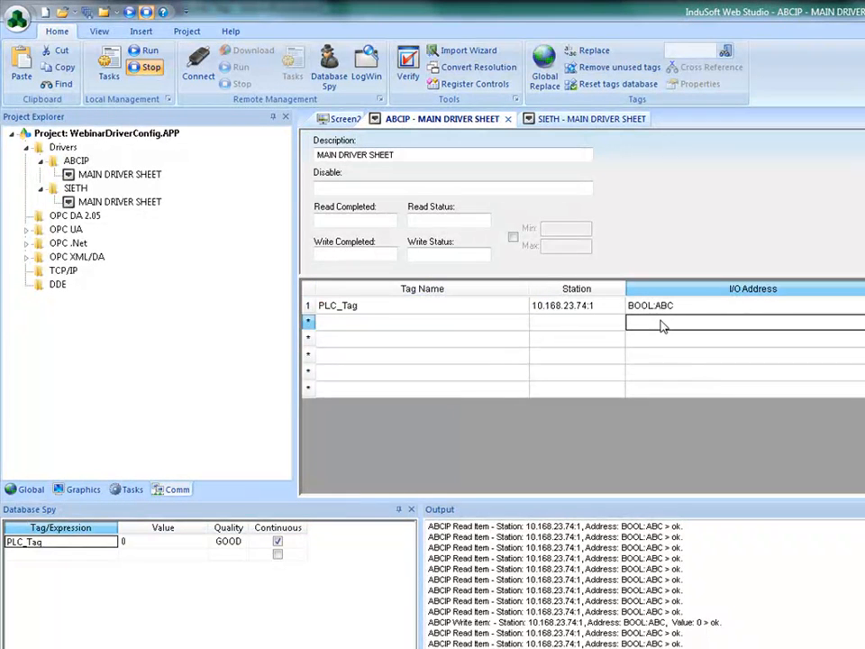
type("BOOL")
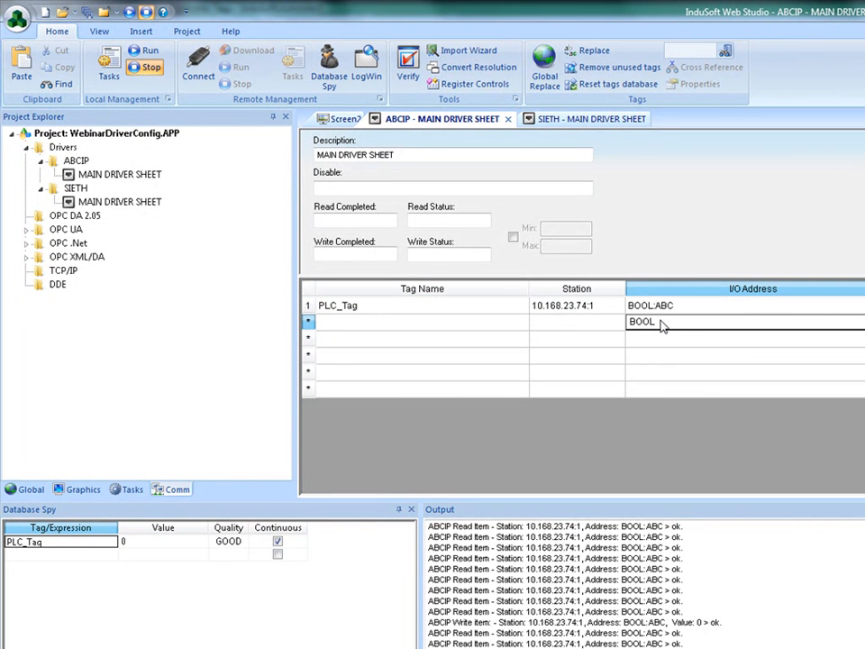
type(":")
key("ctrl+v")
key("Return")
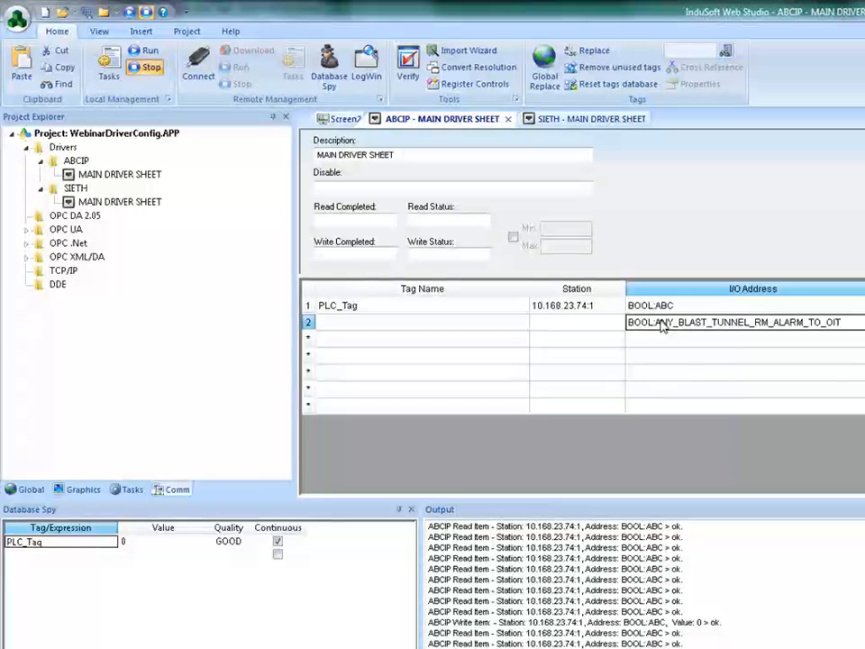
Copy the station 10.168.23.74:1 from the PLC_Tag row into row 2
key("Left")
key("Up")
key("ctrl+c")
key("Down")
key("ctrl+v")
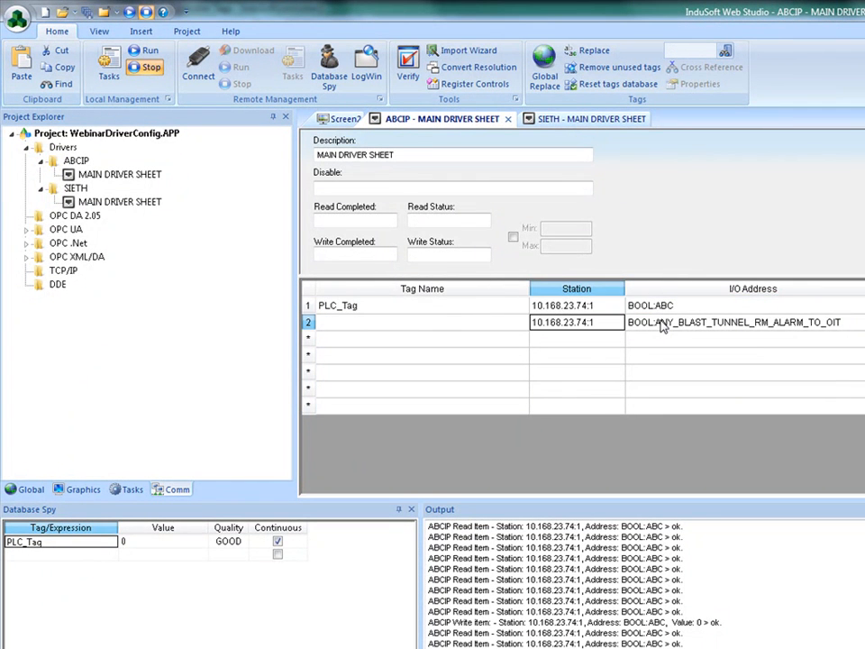
Enter ANY_Tag as the tag name in row 2 of the ABCIP sheet and create it as a Boolean tag with Server scope
key("Left")
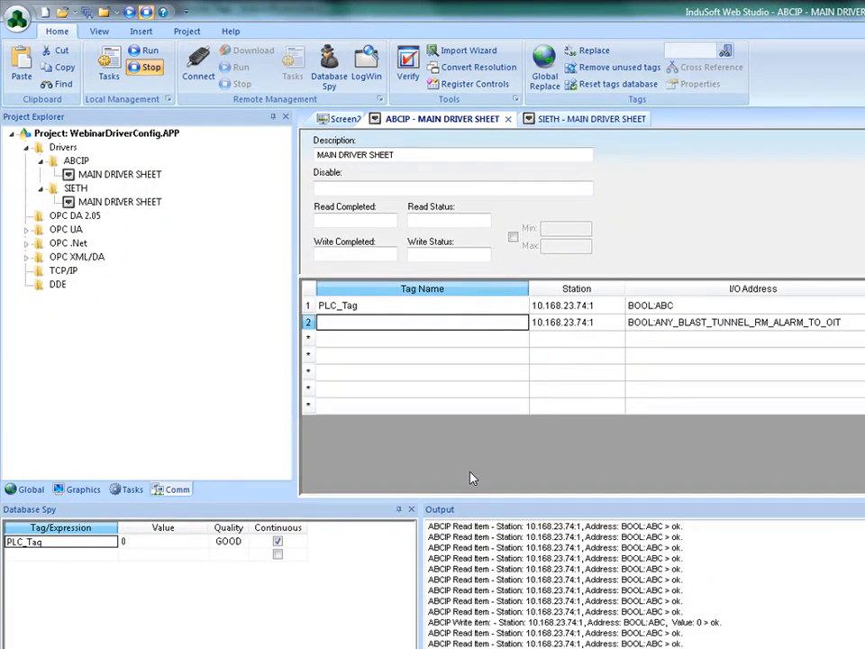
type("ANY_Tag")
key("Return")
key("Return")
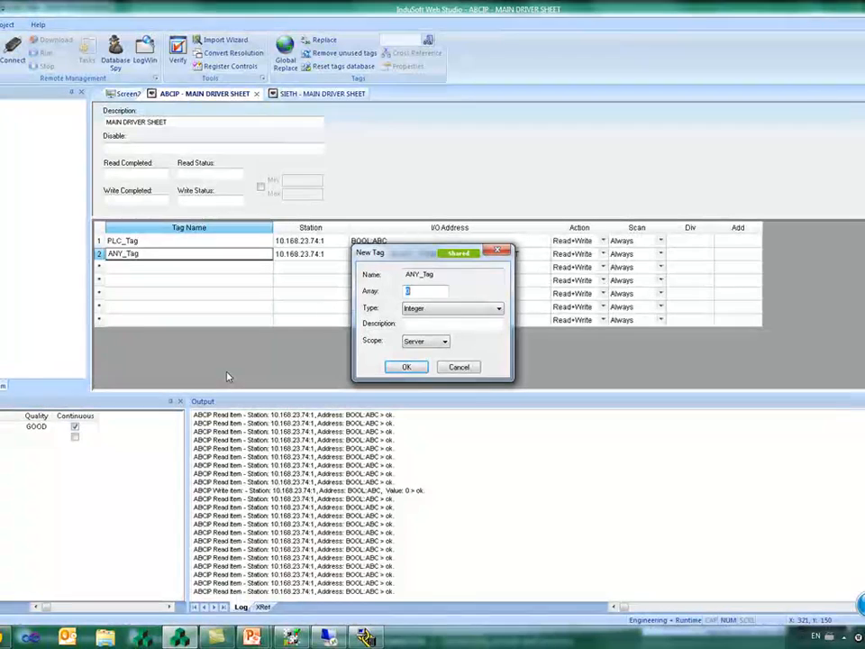
key("Tab")
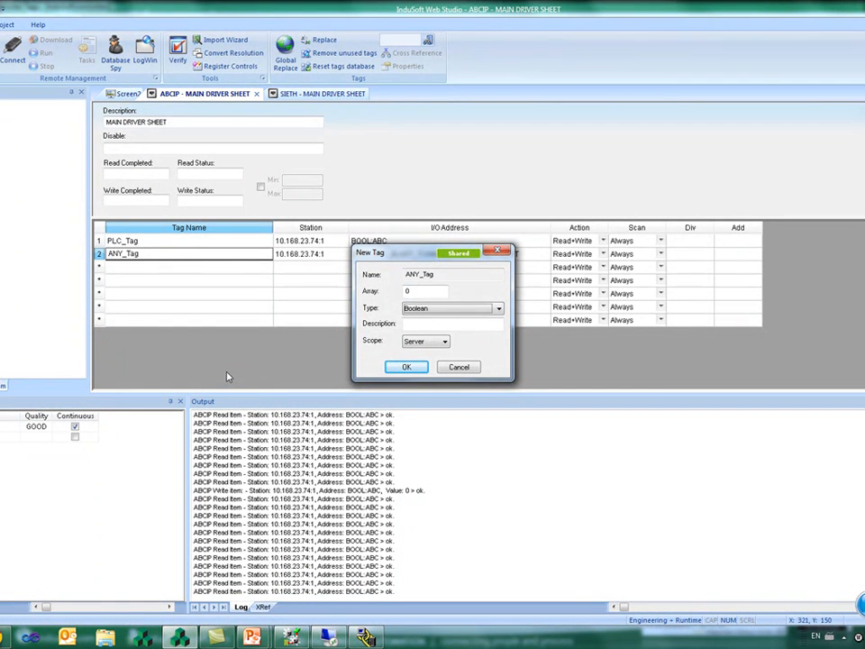
key("Return")
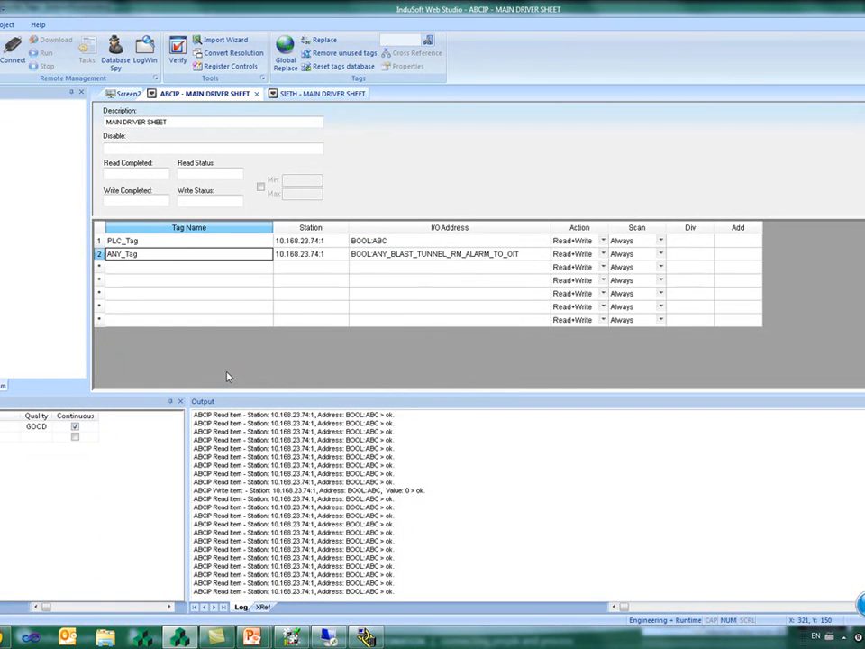
Copy ANY_Tag from the ABCIP sheet into the second Tag/Expression row of Database Spy
left_click(183, 254)
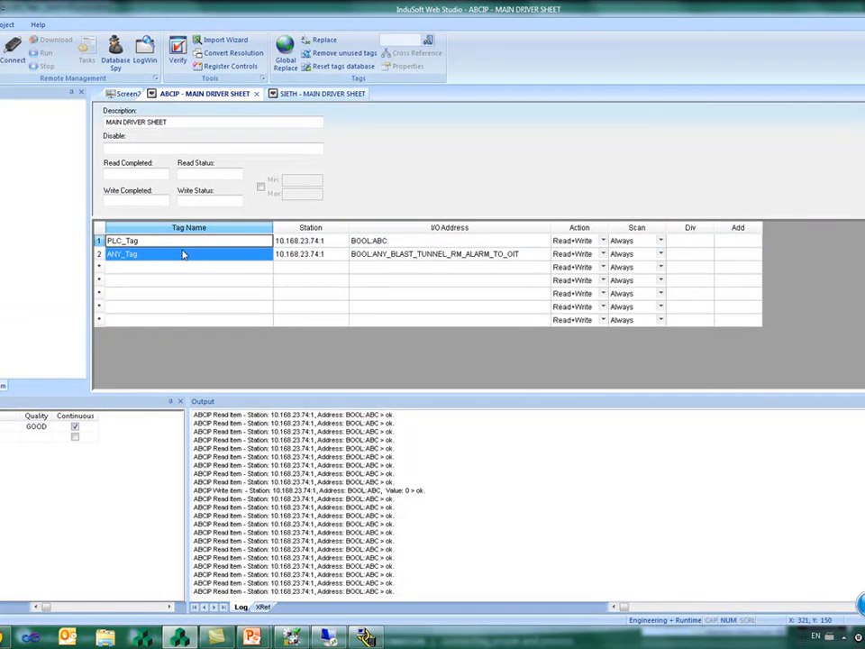
left_click(2, 437)
key("ctrl+v")
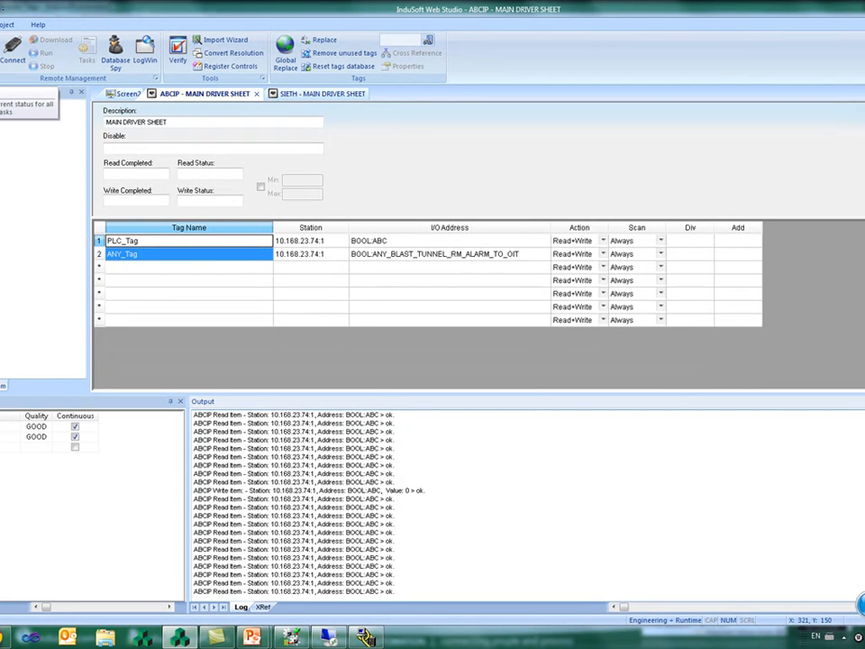
Start the Driver Runtime task from the project's execution tasks and close the Project Status dialog
left_click(0, 54)
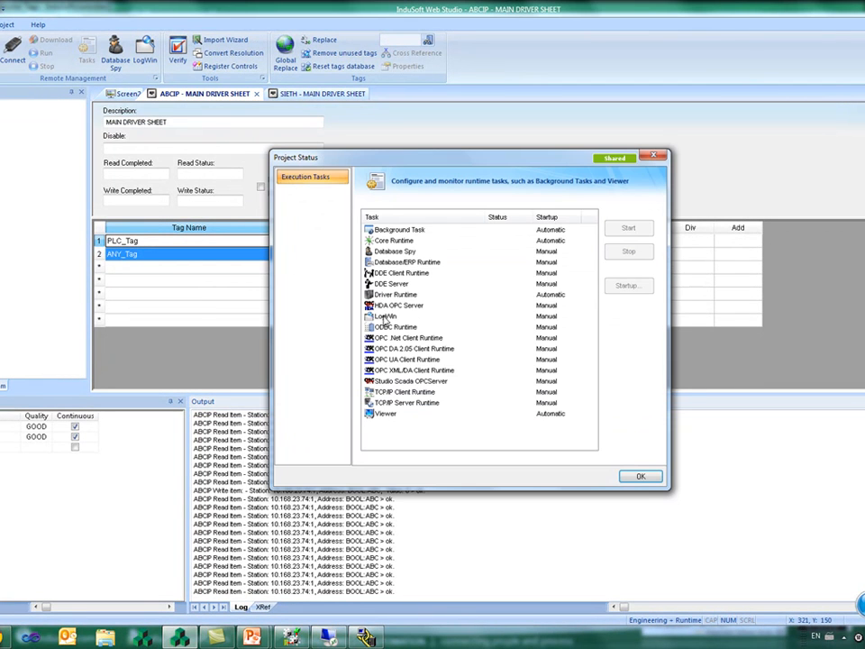
left_click(394, 296)
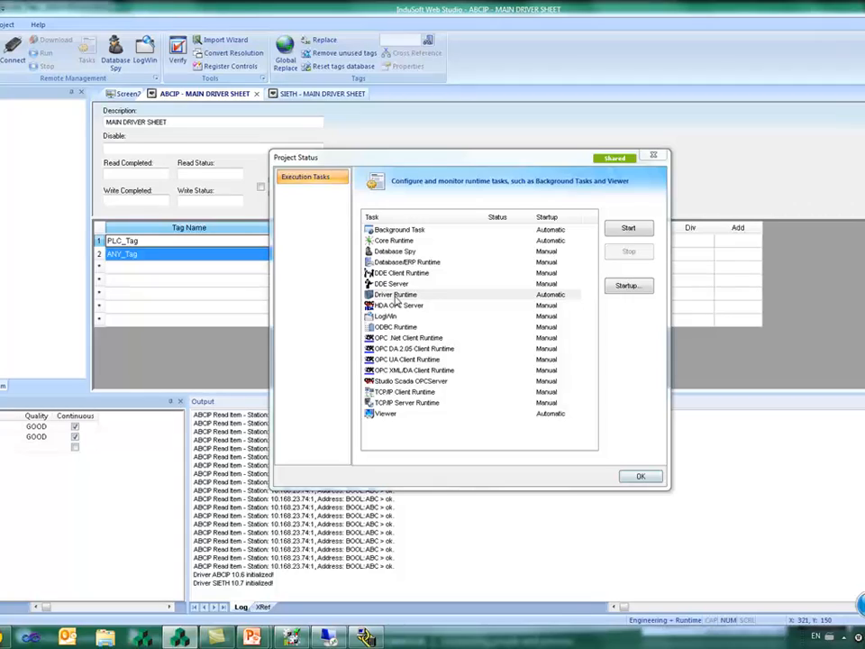
left_click(640, 476)
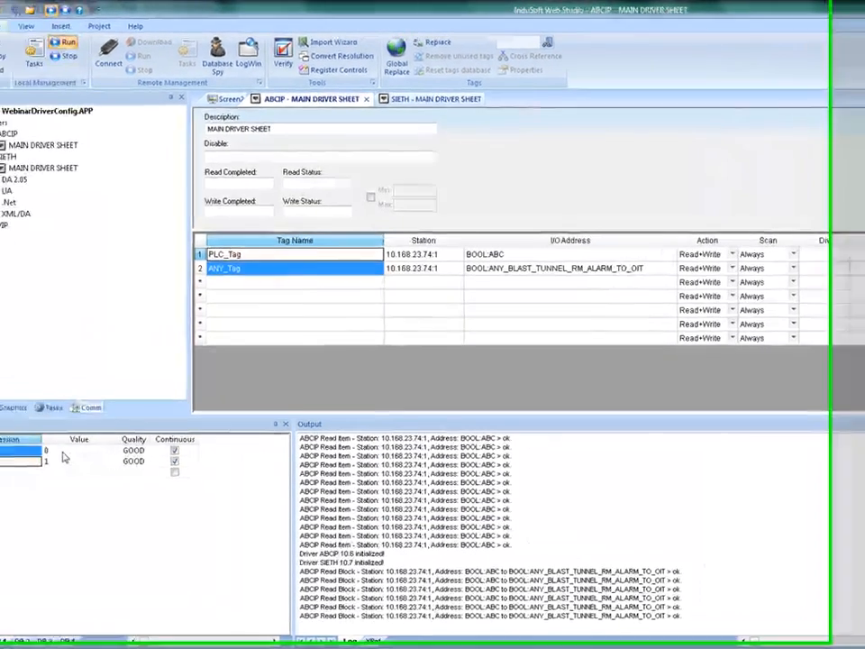
Write 0 to ANY_Tag in Database Spy, and check Any_Blast_Tunnel_Rm_Alarm_to_OIT in RSLogix 5000
left_click(86, 472)
left_click(42, 469)
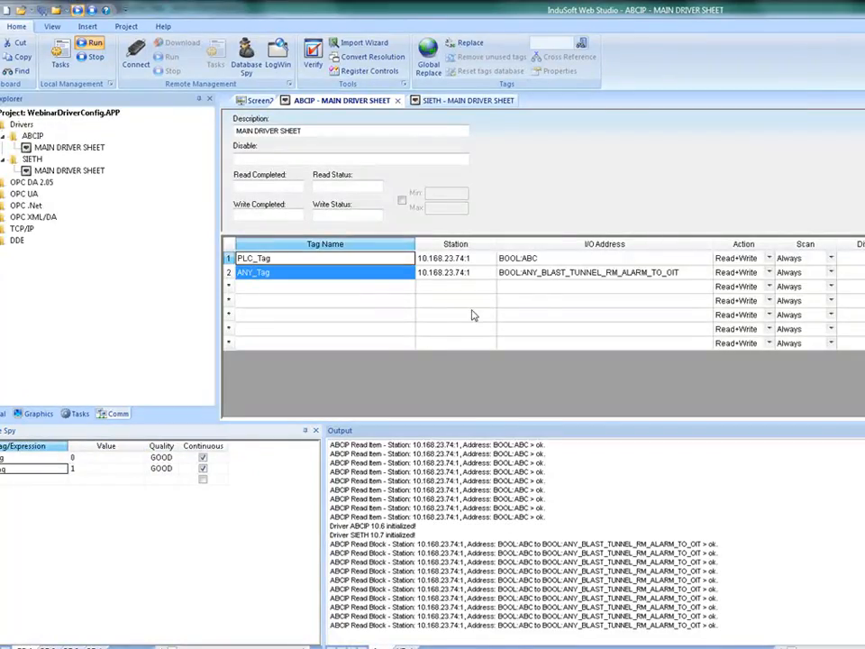
left_click(595, 278)
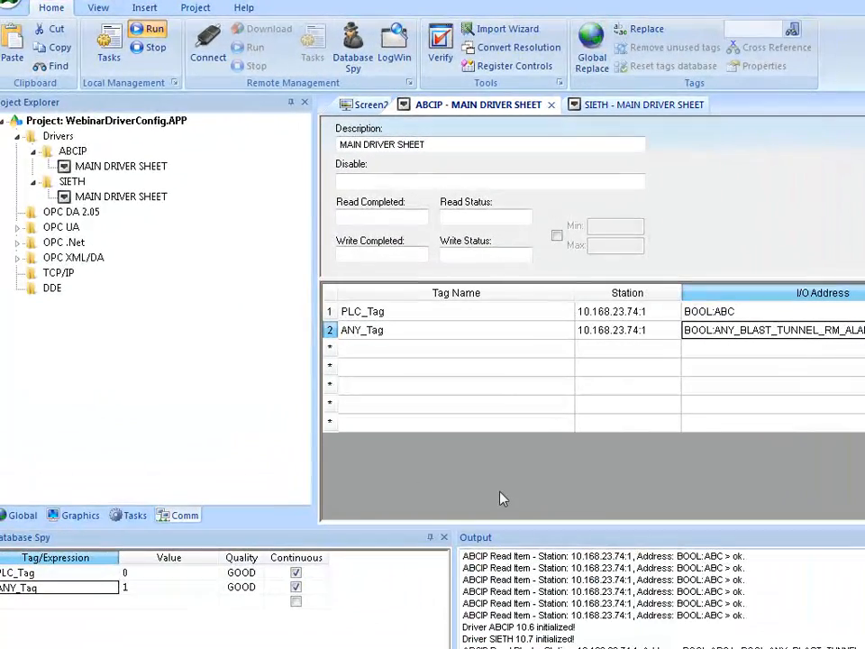
left_click(154, 595)
type("0")
key("Return")
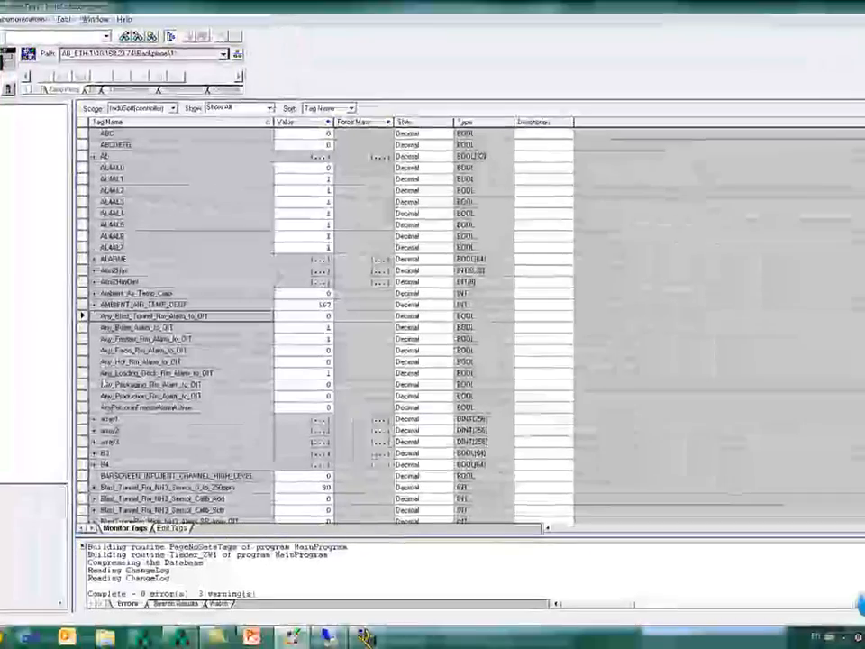
left_click(317, 316)
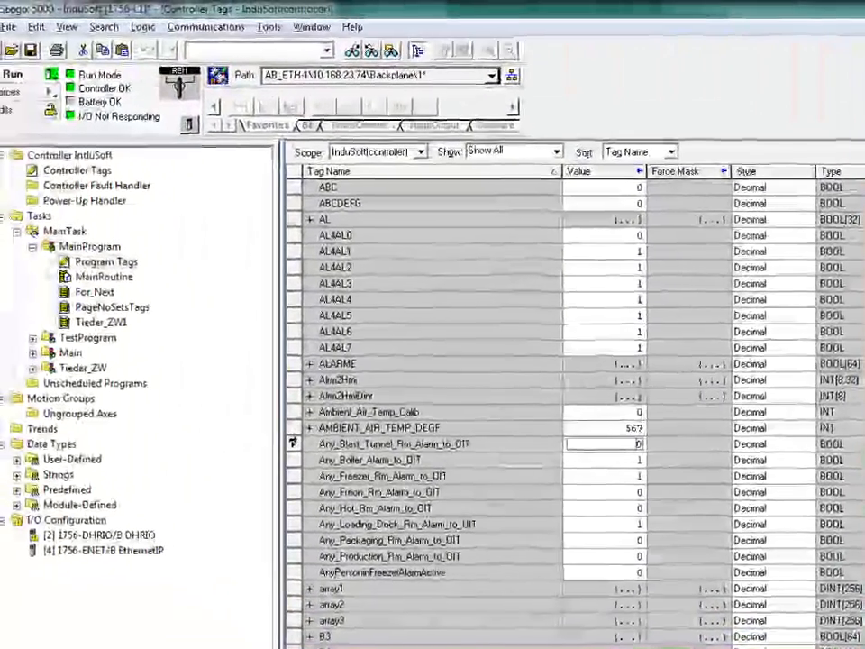
left_click(294, 443)
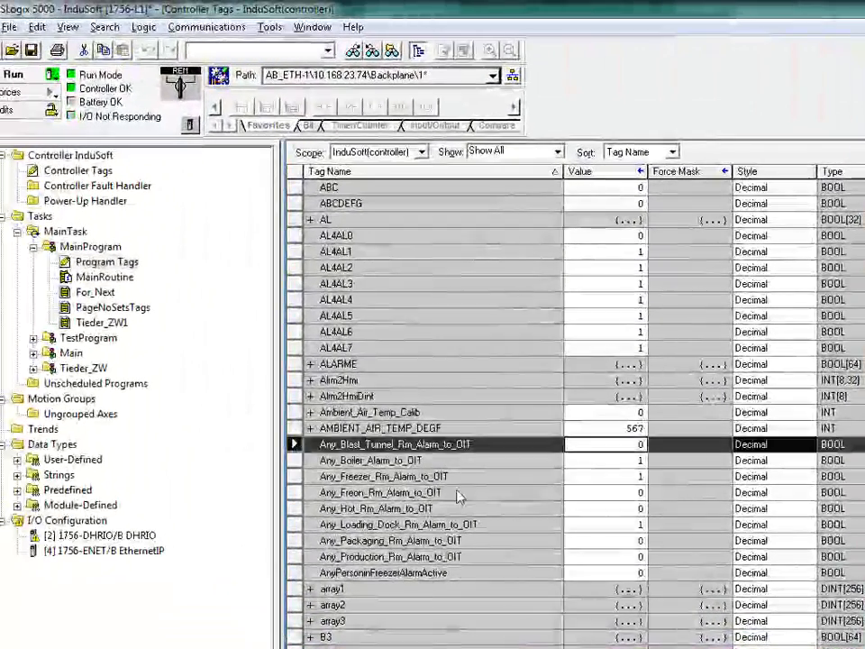
Copy the controller tag name AMBIENT_AIR_TEMP_DEGF from the tag list
double_click(435, 429)
key("ctrl+c")
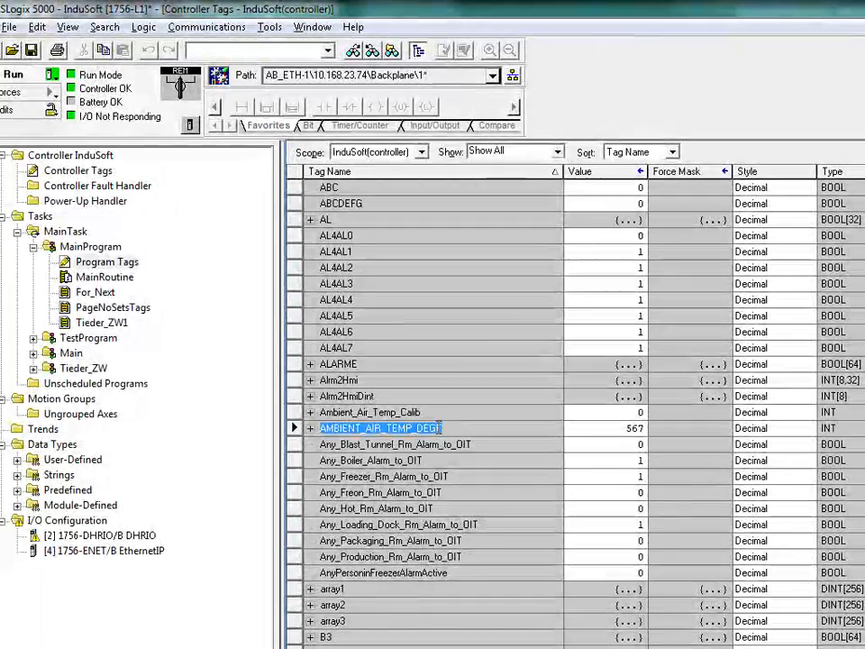
right_click(439, 431)
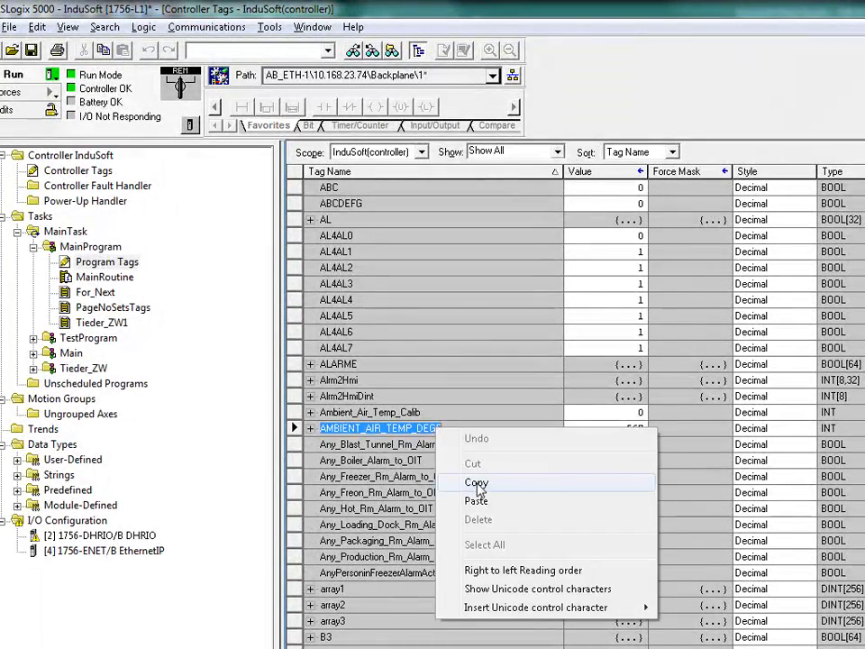
left_click(476, 482)
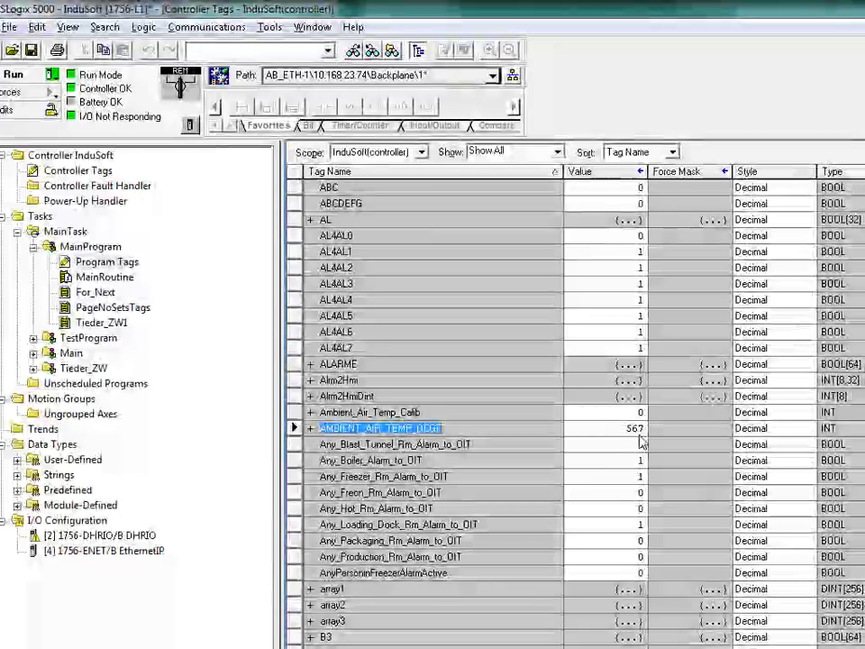
Return to InduSoft Web Studio and enter INT:AMBIENT_AIR_TEMP_DEGF as the I/O address in row 3 of the ABCIP sheet
key("alt+Tab")
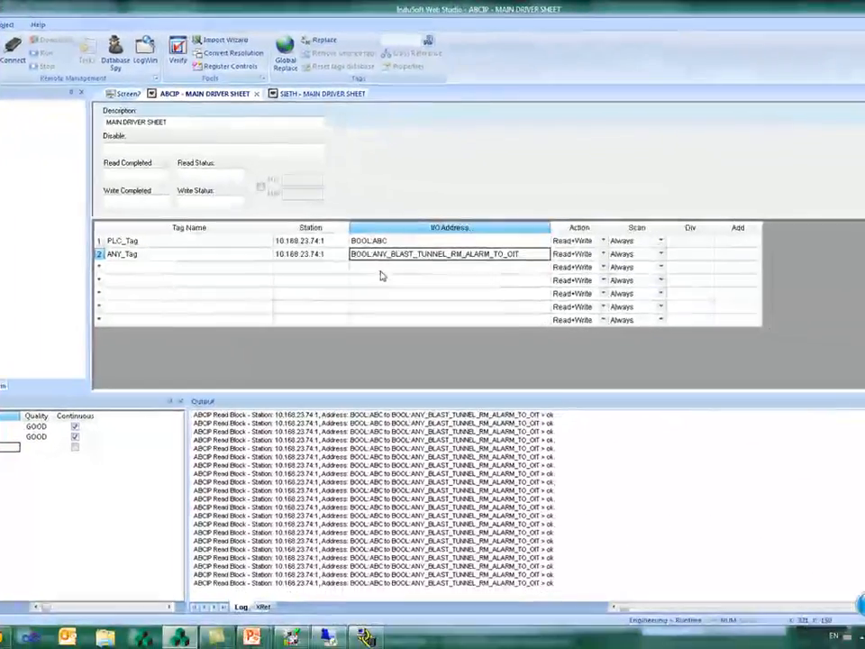
left_click(381, 272)
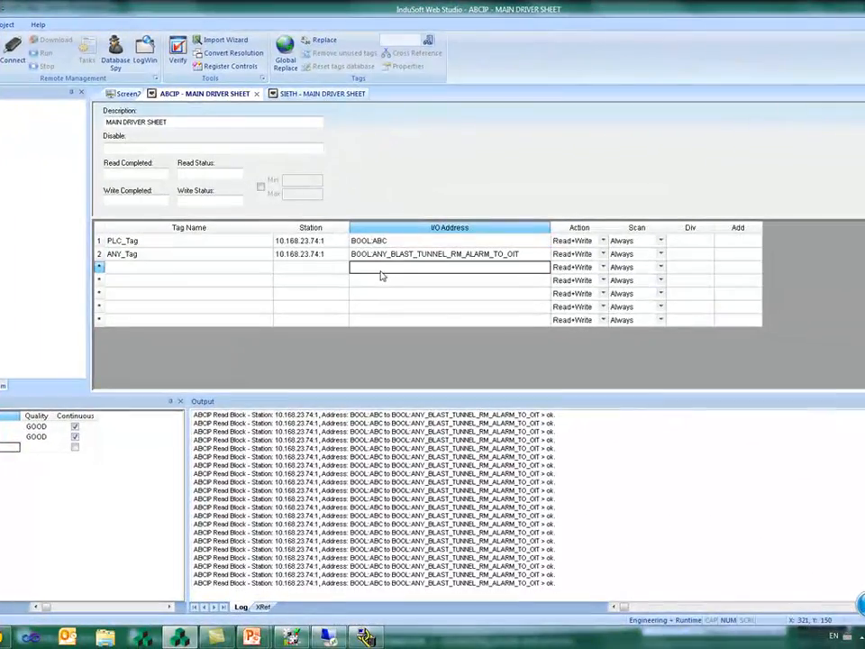
type("INT:")
key("ctrl+v")
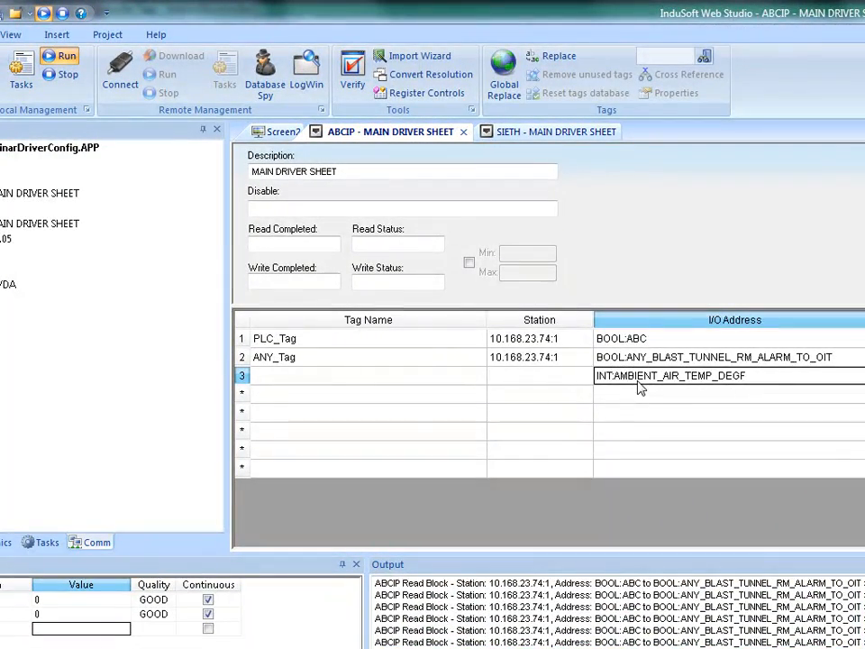
Create the Integer tag AMBIENT_AIR_TEMP_DEGF with Server scope as the tag name for row 3
key("shift+Tab")
key("shift+Tab")
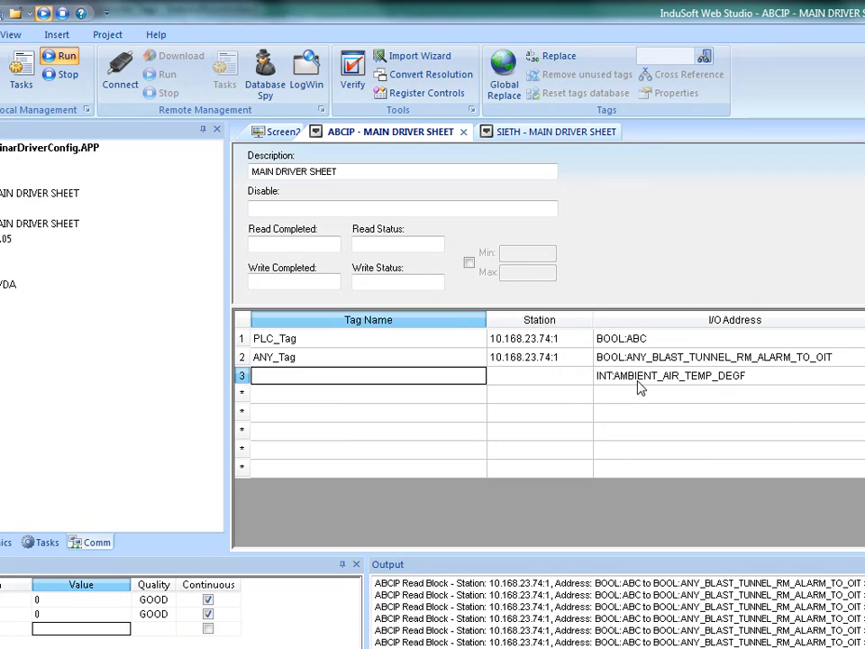
key("Return")
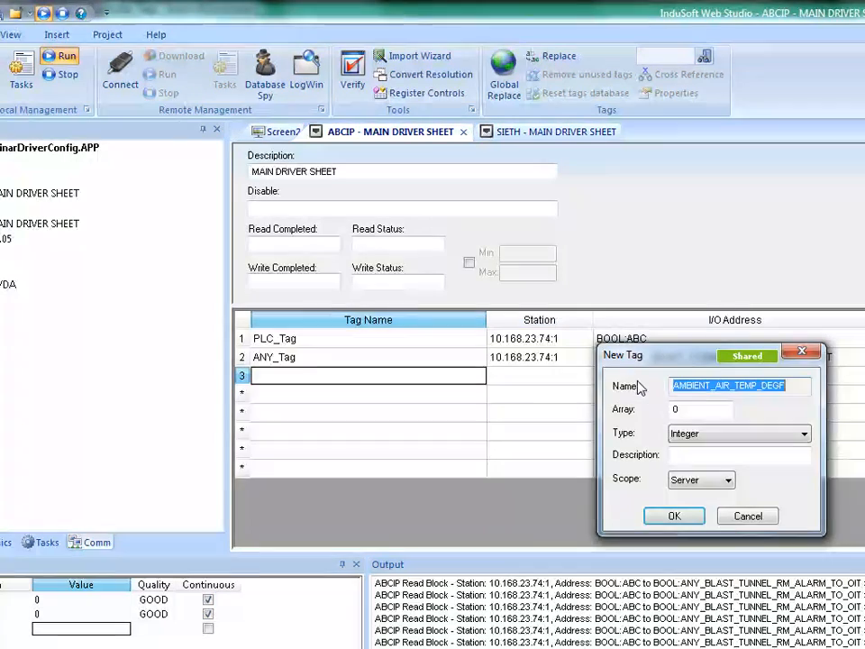
key("Return")
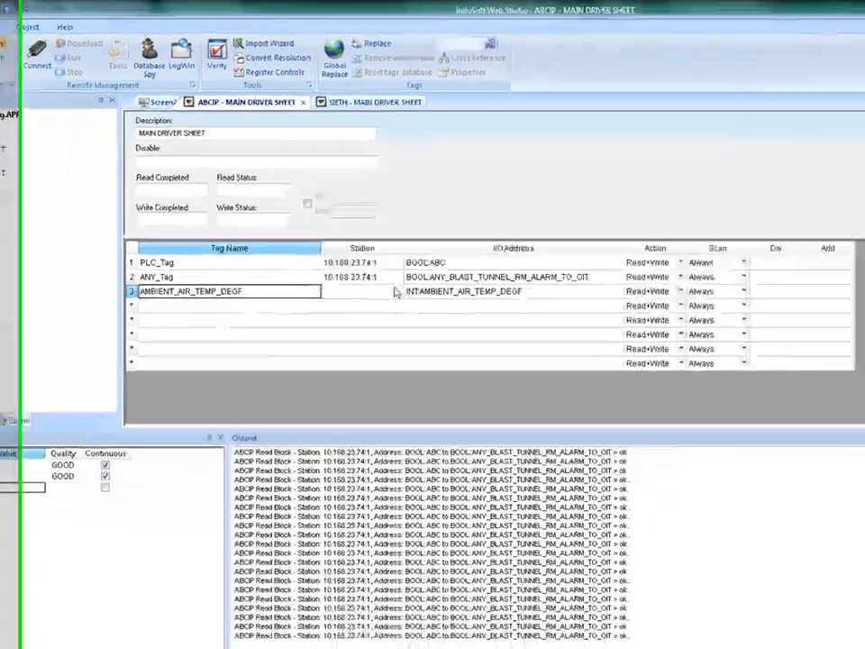
Set the station in row 3 to 10.168.23.74:1
left_click(574, 362)
key("Down")
type("10.168.23.74:1")
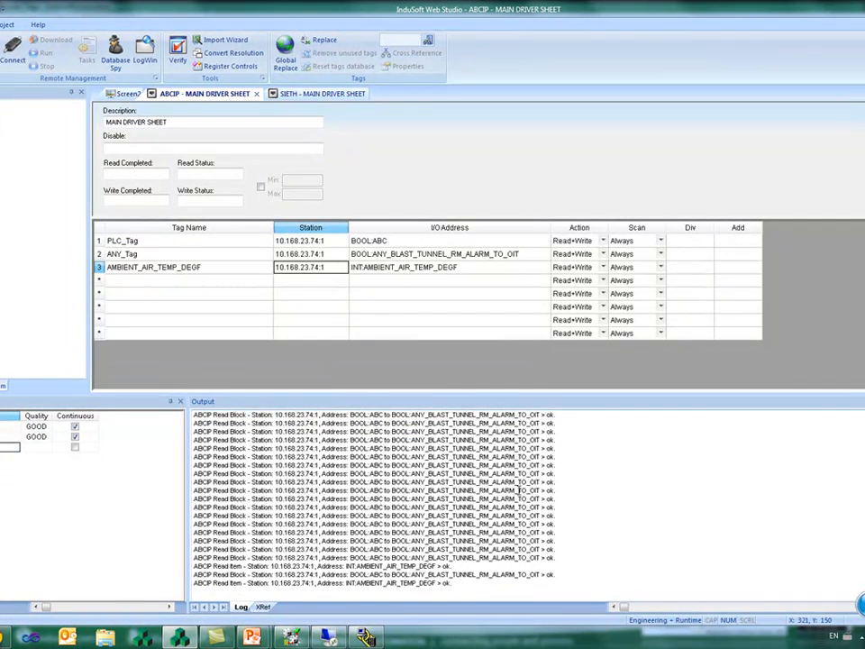
Add AMBIENT_AIR_TEMP_DEGF from row 3 of the ABCIP sheet to the third row of Database Spy
left_click(245, 270)
right_click(204, 96)
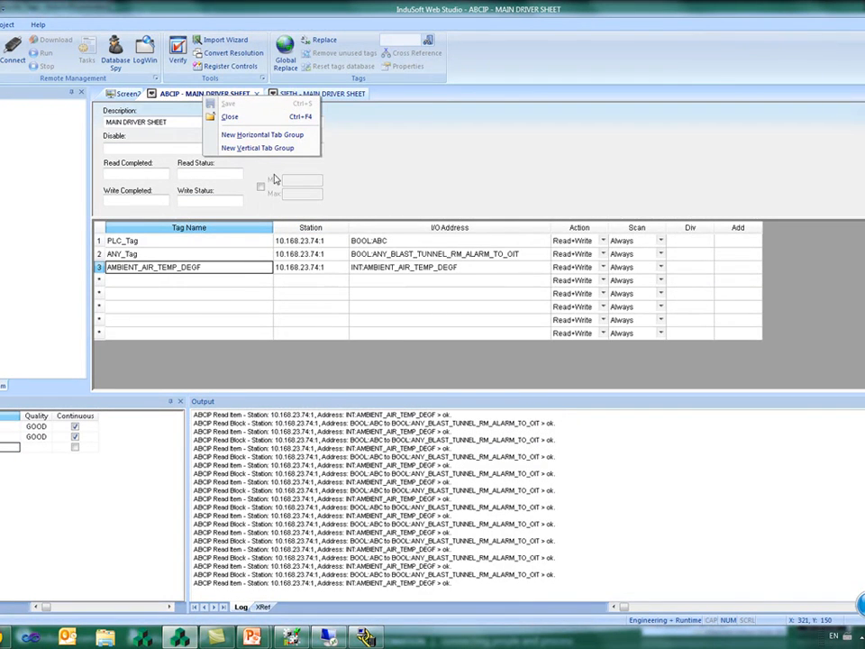
left_click(248, 269)
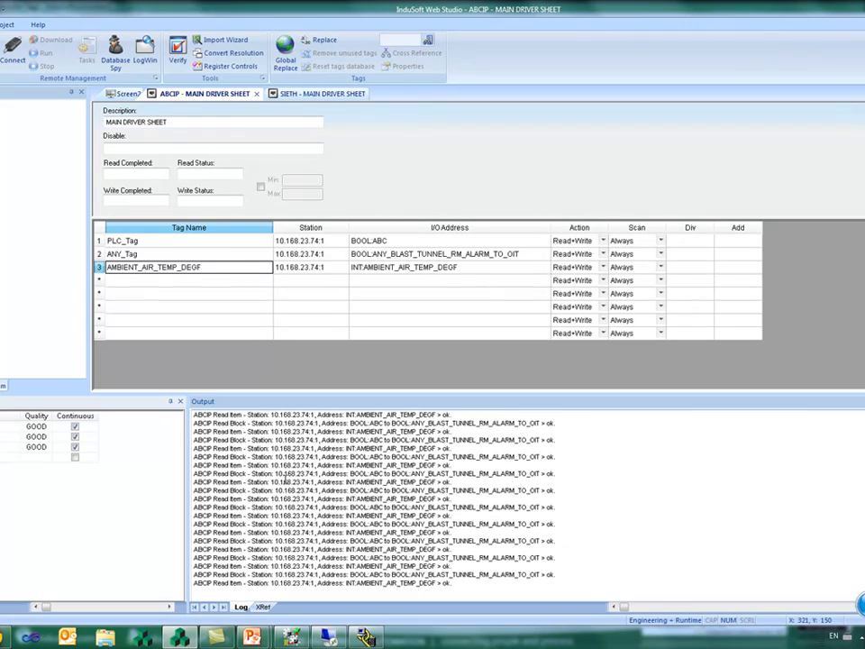
Pause the output log and examine the ABCIP Read Block and Read Item lines for the BOOL and INT addresses
right_click(281, 474)
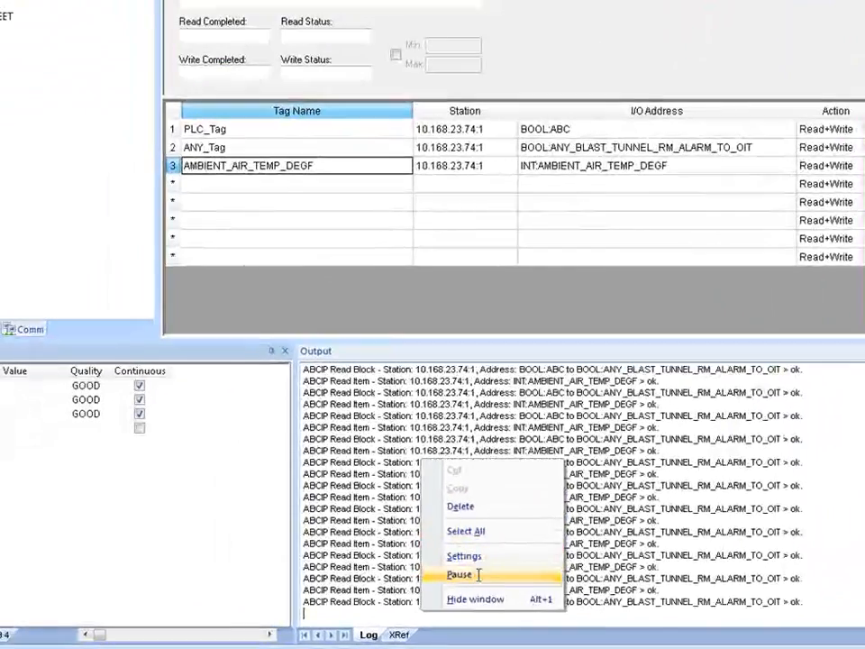
left_click(478, 575)
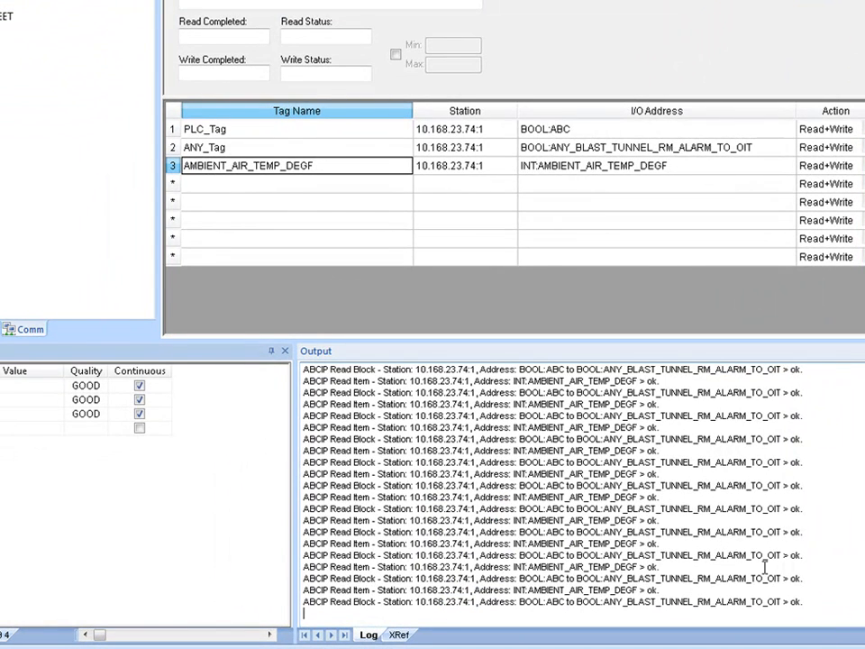
left_click_drag(805, 578, 448, 578)
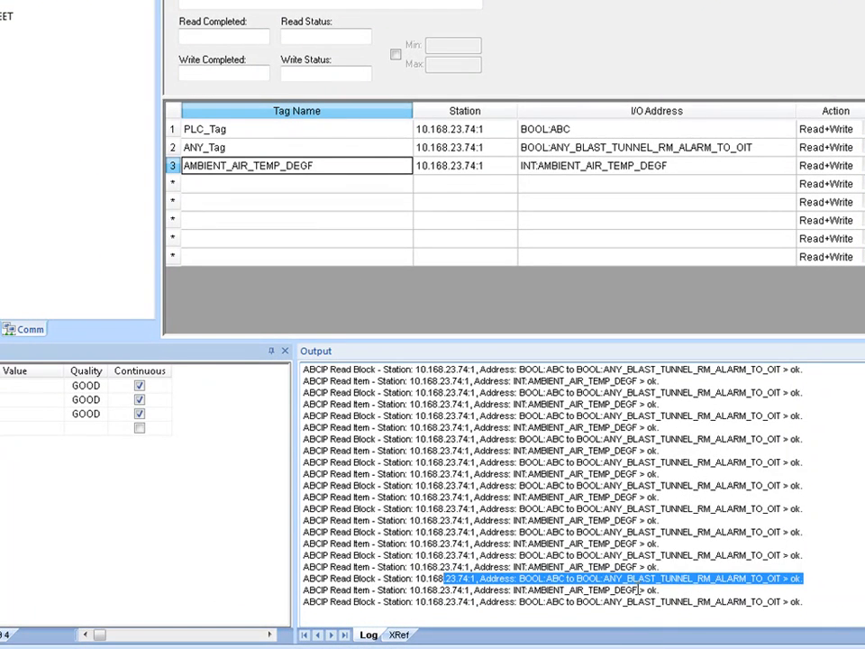
left_click_drag(681, 590, 281, 579)
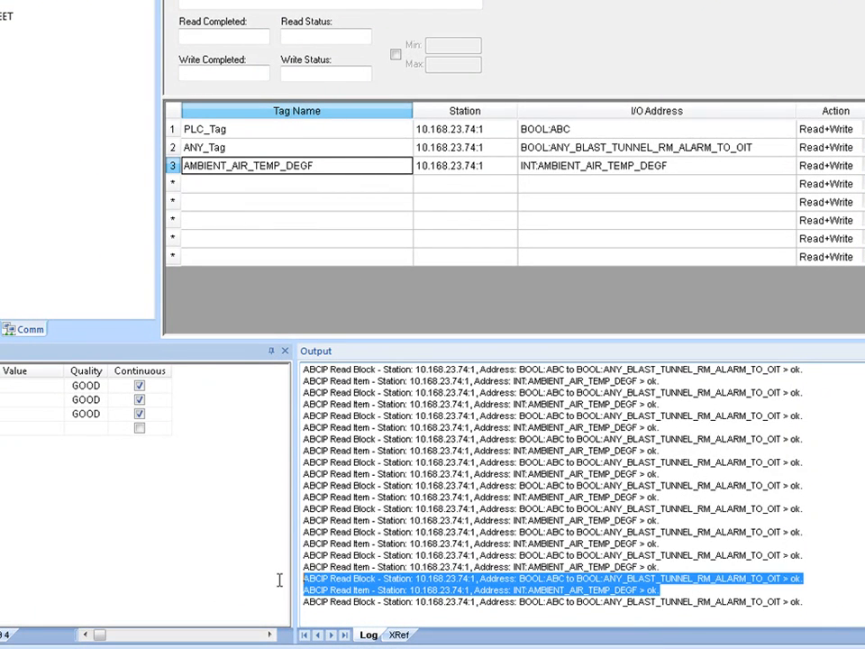
left_click(547, 565)
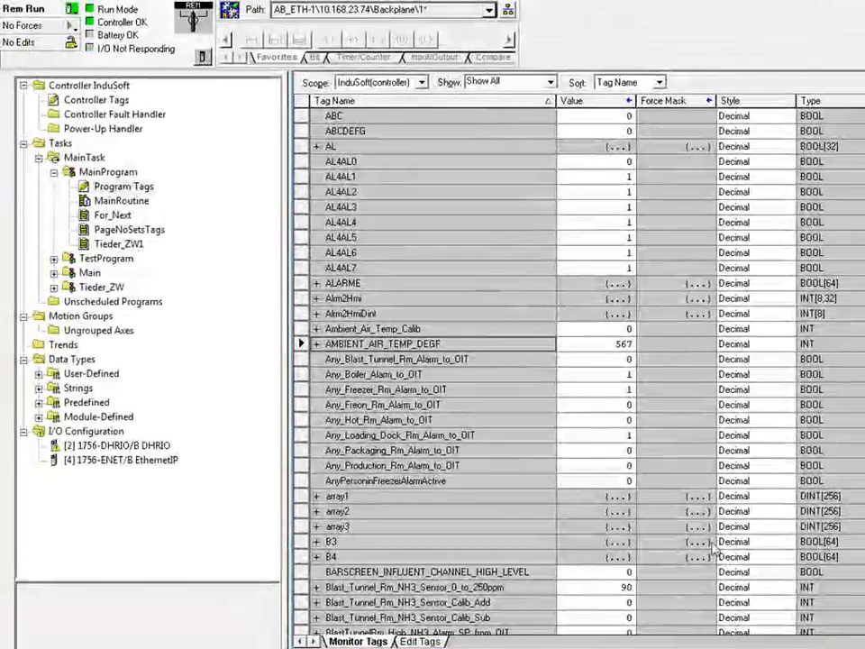
Switch to RSLogix 5000, expand array1 in the controller tags and copy the element name array1[0]
left_click(317, 497)
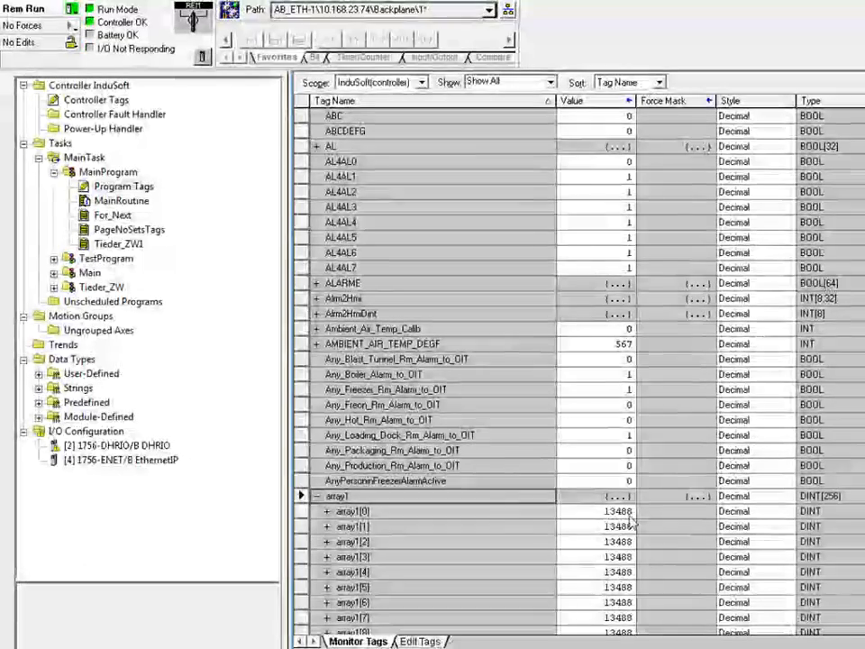
left_click(363, 511)
left_click(364, 511)
right_click(355, 511)
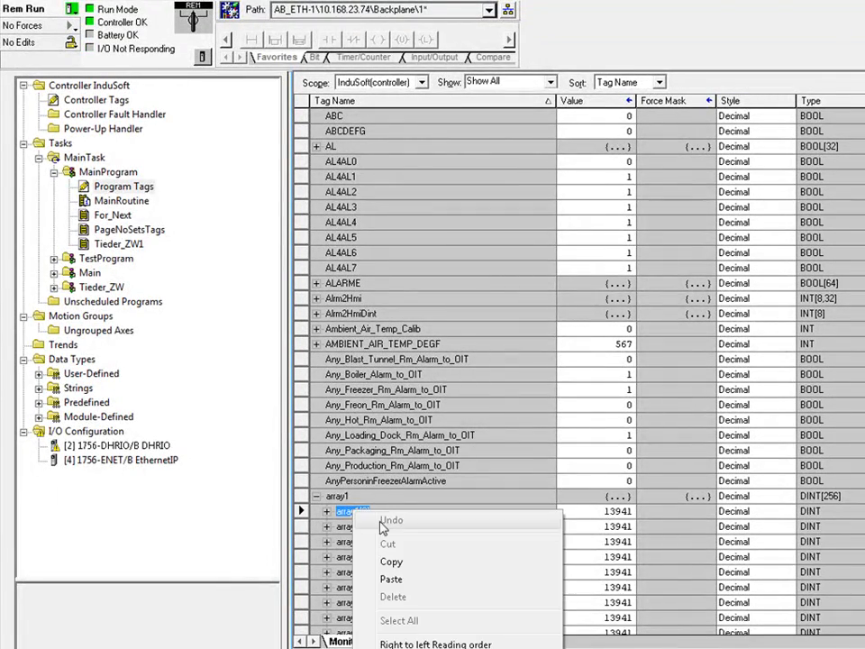
left_click(401, 568)
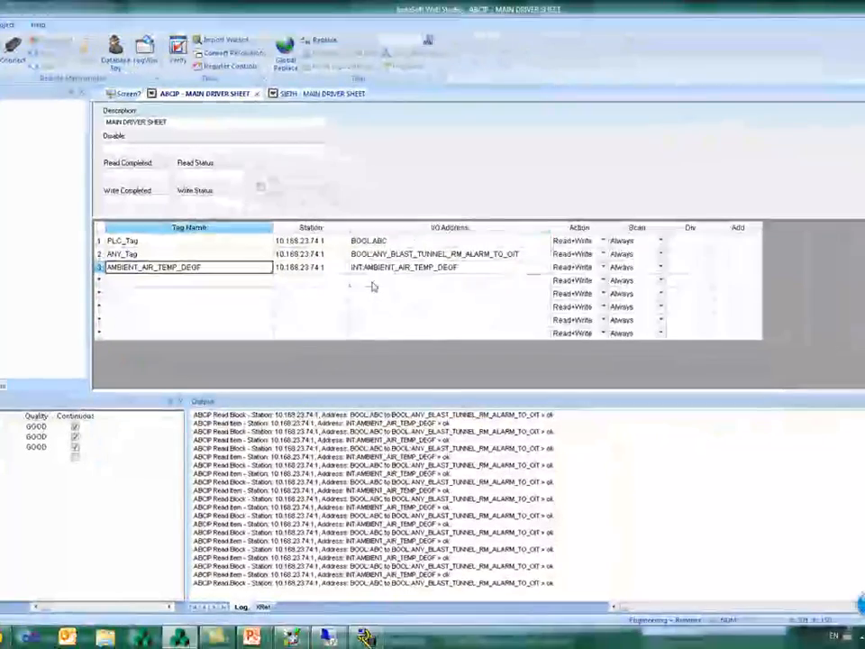
Enter DINT:ARRAY1[0] as the I/O address in row 4 of the ABCIP main driver sheet
left_click(373, 285)
type("DINT:")
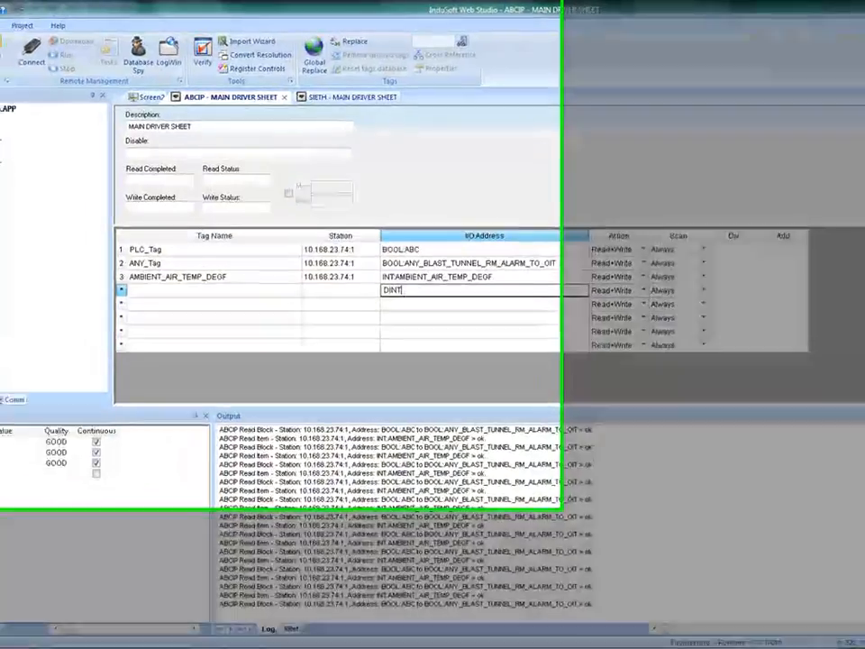
key("ctrl+v")
key("Return")
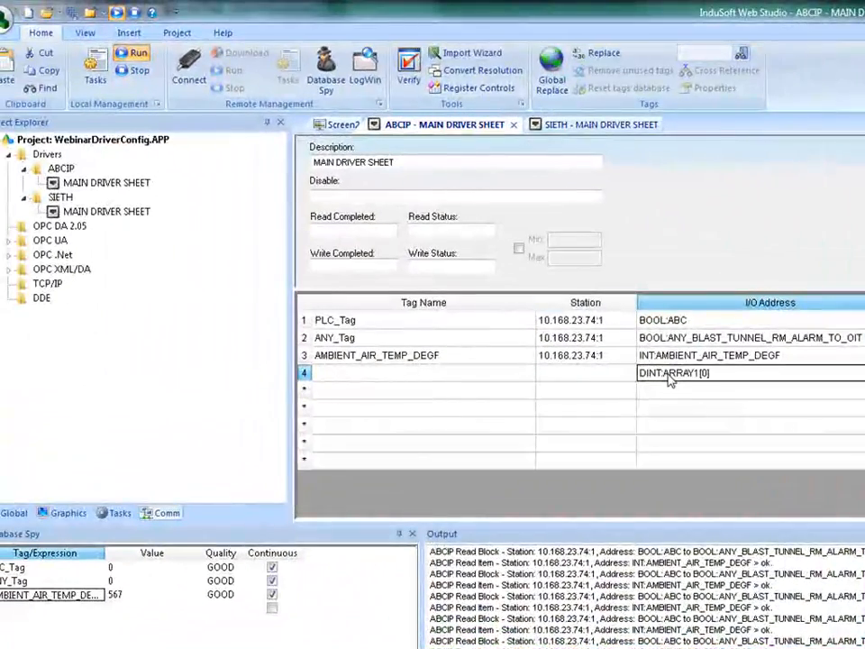
Copy the station 10.168.23.74:1 from row 3 into the station cell of row 4
key("Left")
key("Up")
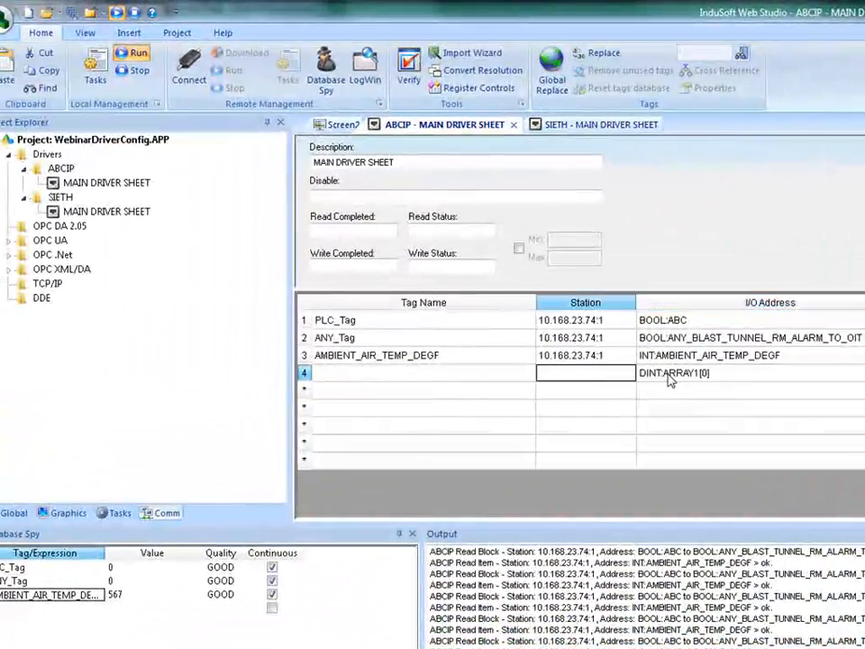
key("ctrl+c")
key("Down")
key("ctrl+v")
key("Left")
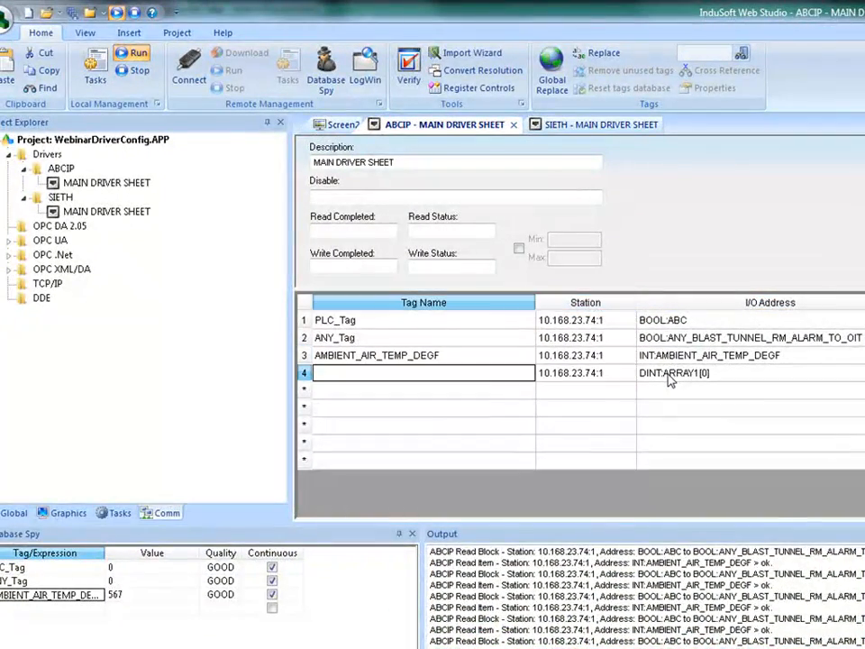
Enter ARRAY_TEST[0] as the tag name in row 4 and create the missing ARRAY_TEST tag
type("ARRAY_TEST")
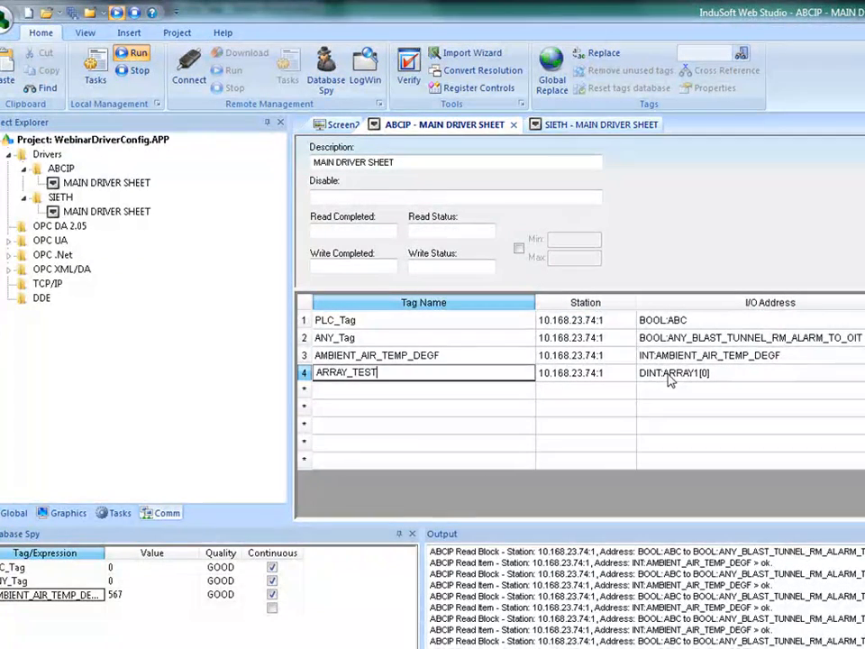
key("Return")
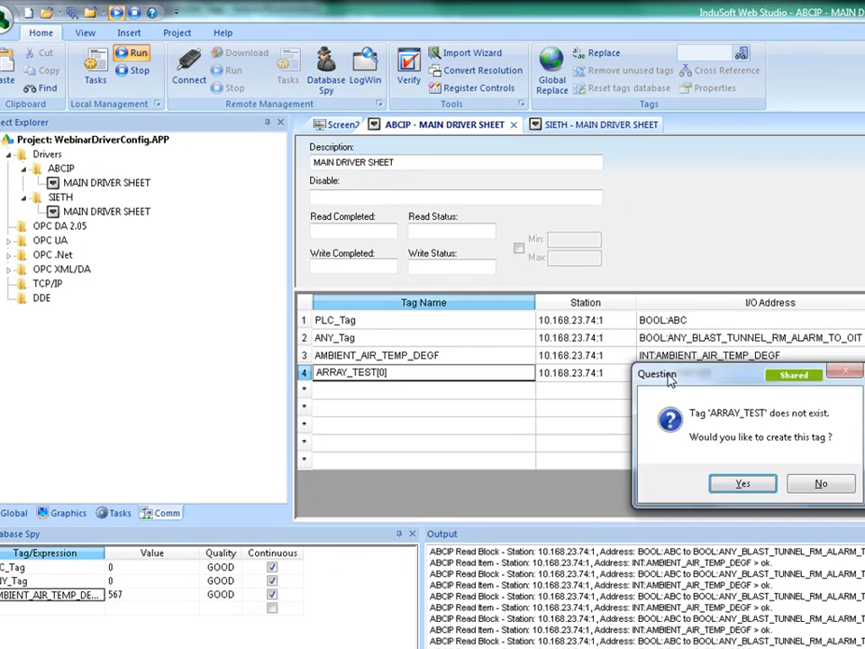
key("Return")
key("Return")
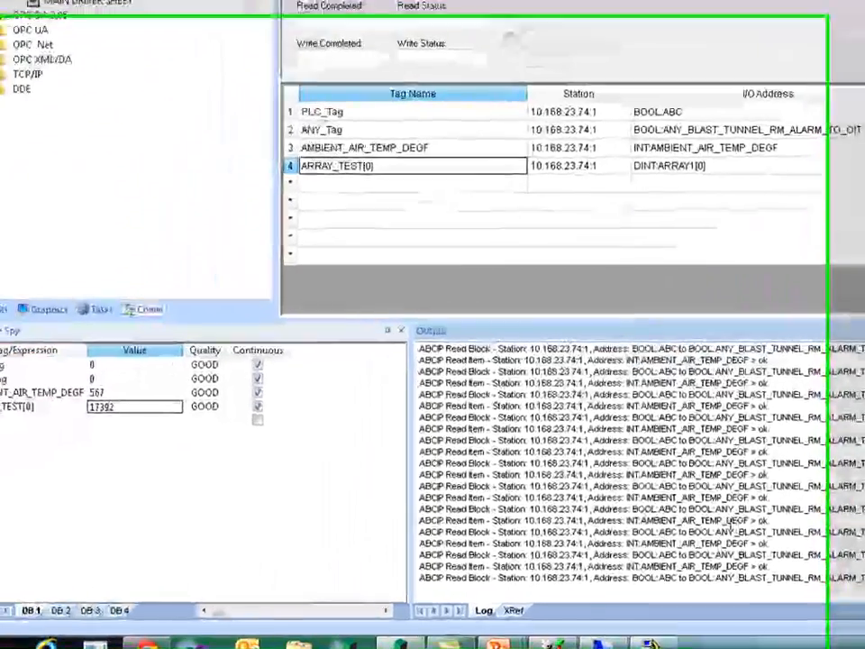
Resume the output log, pause it again and examine the latest ABCIP read lines, including DINT:ARRAY1[0]
right_click(421, 432)
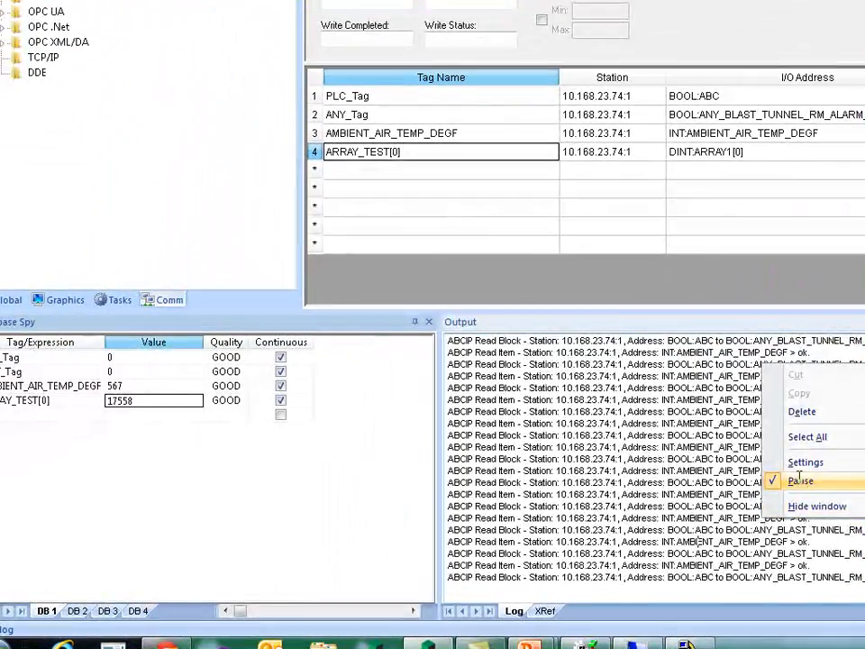
left_click(800, 480)
right_click(730, 482)
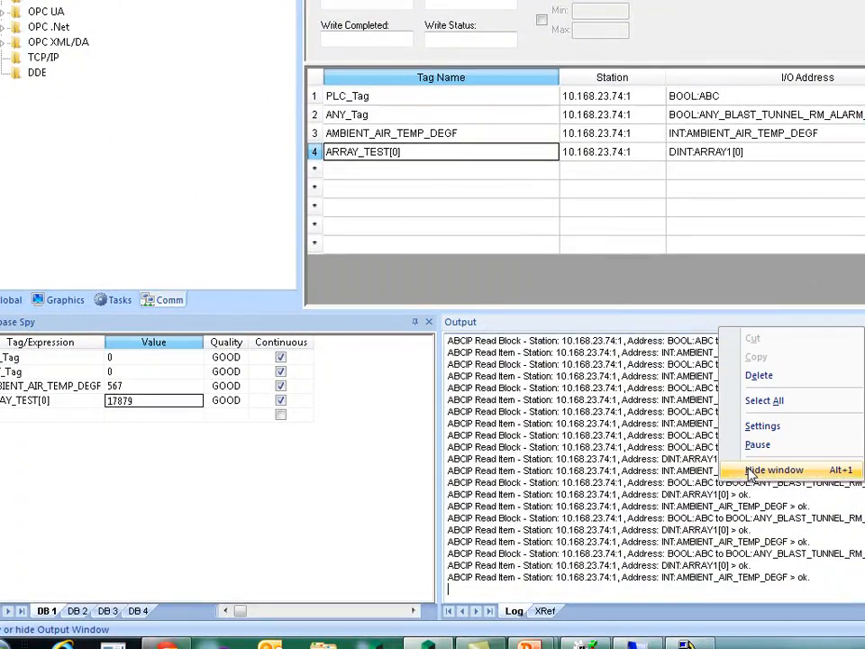
left_click(754, 444)
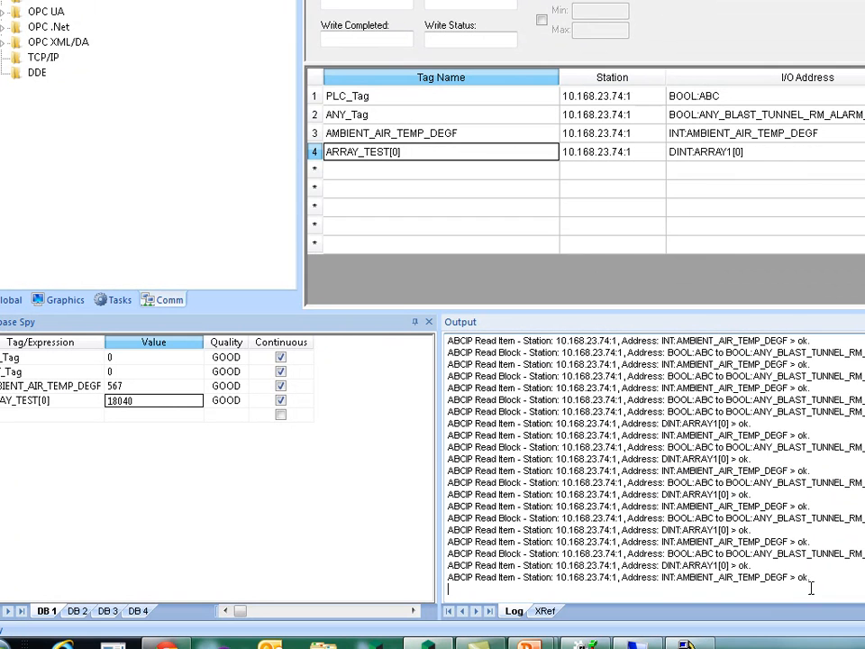
left_click_drag(811, 581, 451, 554)
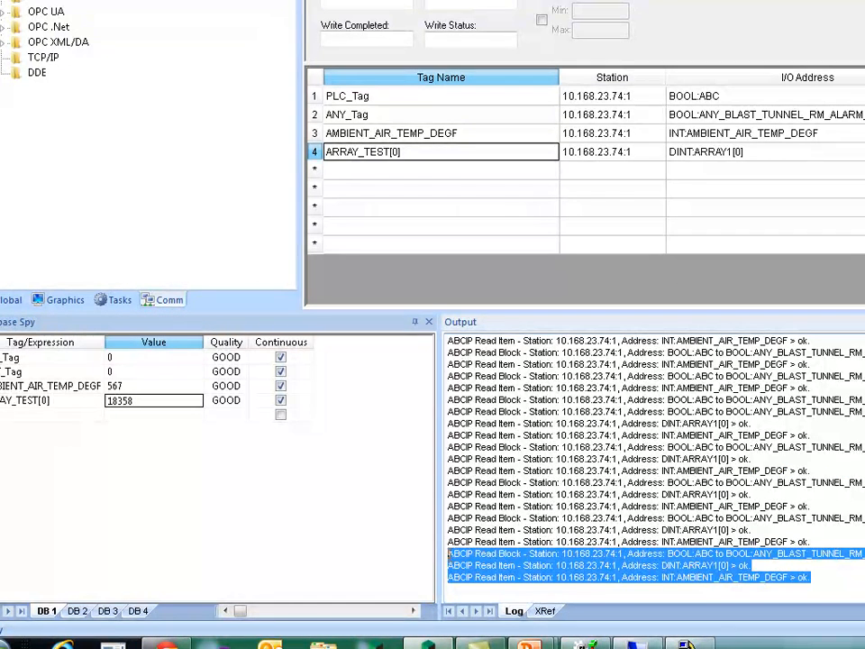
left_click(676, 565)
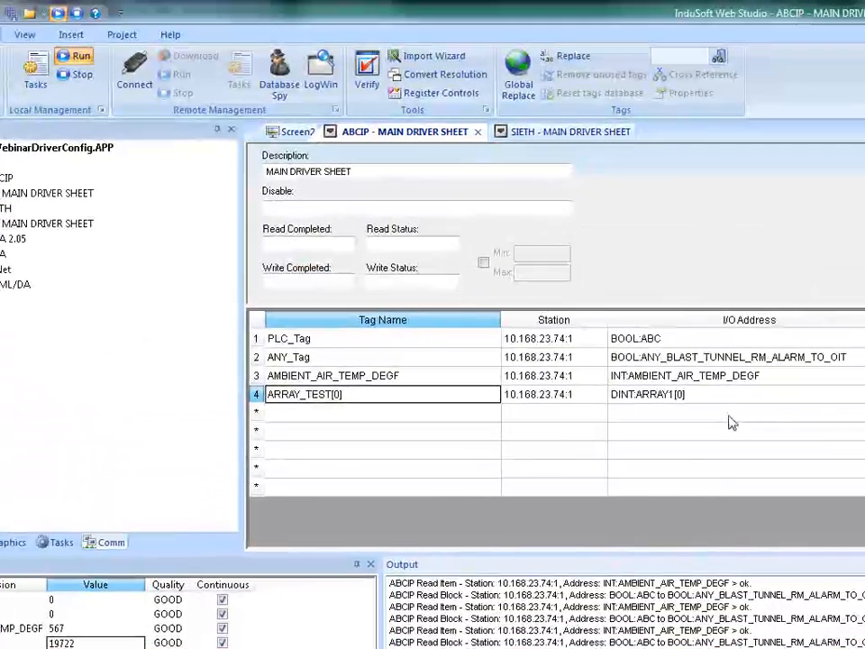
Switch to RSLogix 5000 and highlight the consecutive REAL tags from A_Log_Real_Tag_Name_0002 to A_Log_Real_Tag_Name_0028 in the controller tags
left_click(786, 171)
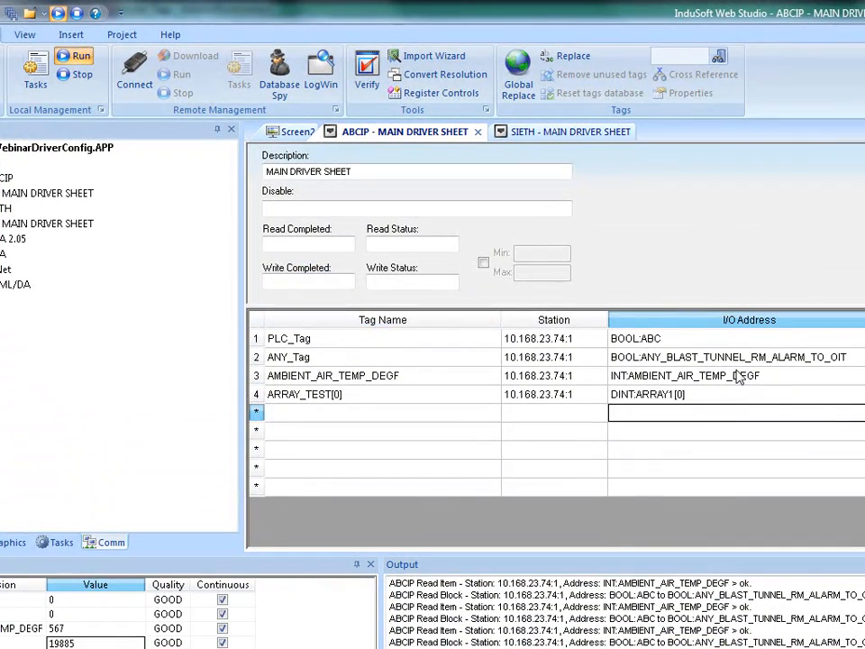
left_click(814, 360)
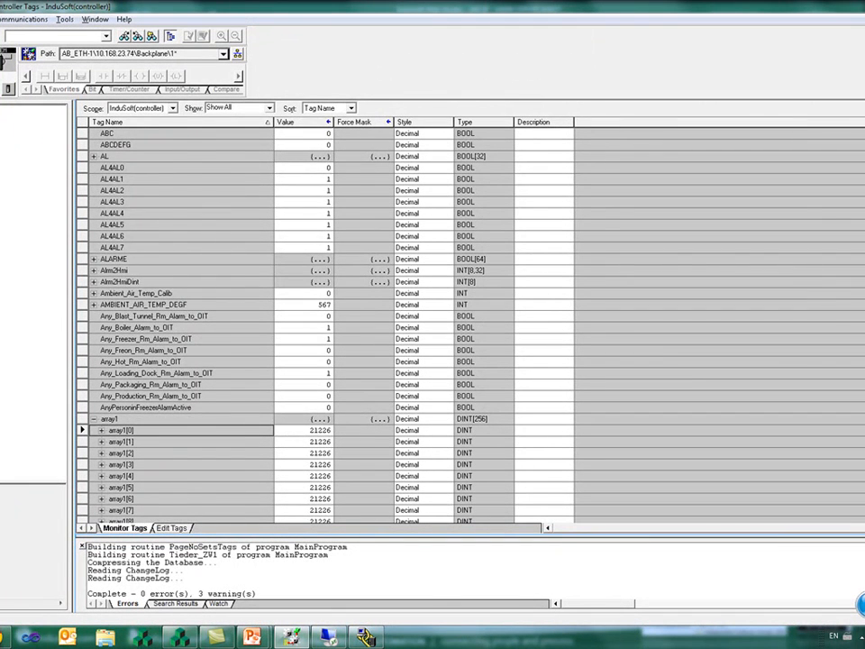
scroll(324, 324, "up", 15)
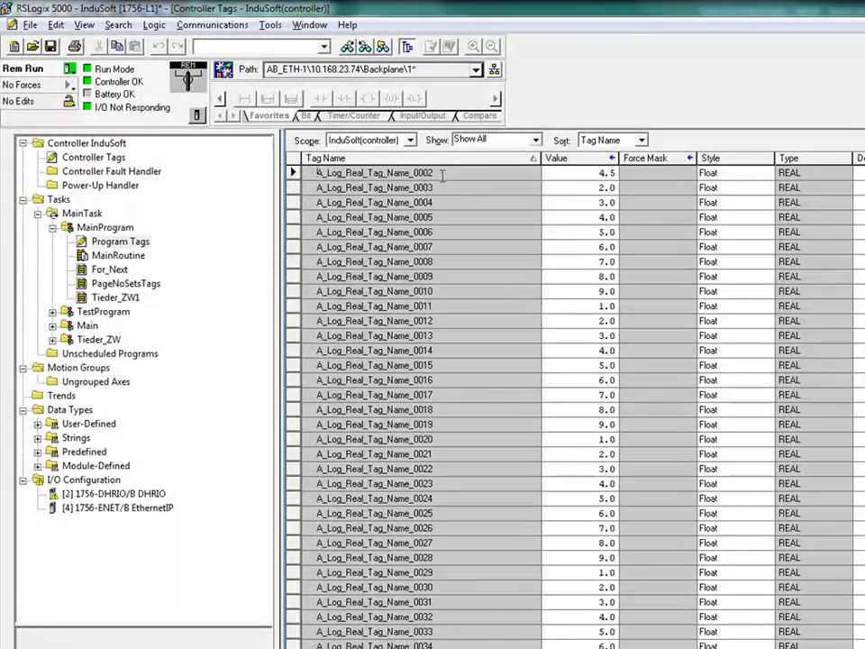
key("shift+Down")
key("shift+Down")
key("shift+Down")
key("shift+Down")
key("shift+Down")
key("shift+Down")
key("shift+Down")
key("shift+Down")
key("shift+Down")
key("shift+Down")
key("shift+Down")
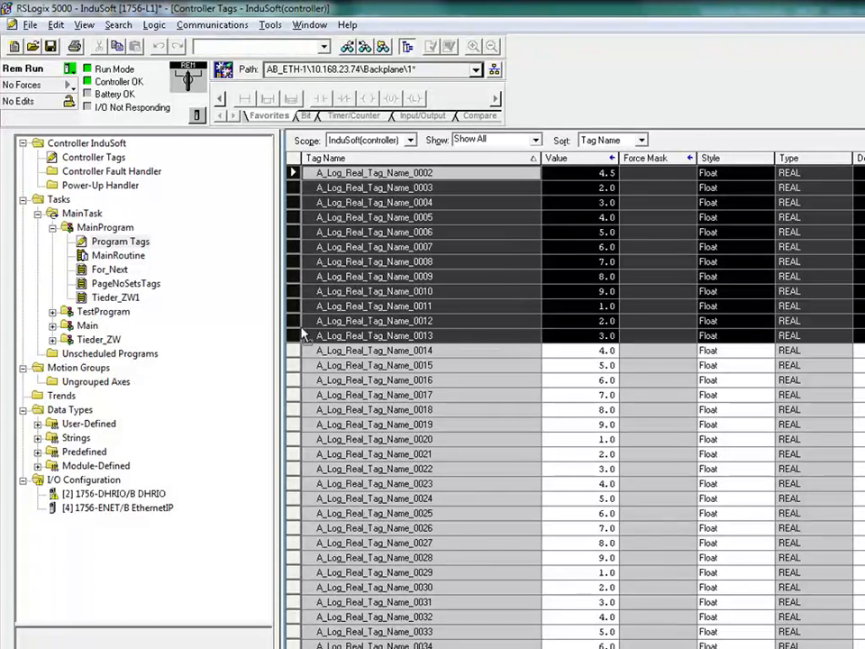
left_click_drag(293, 336, 294, 334)
key("shift+Page_Down")
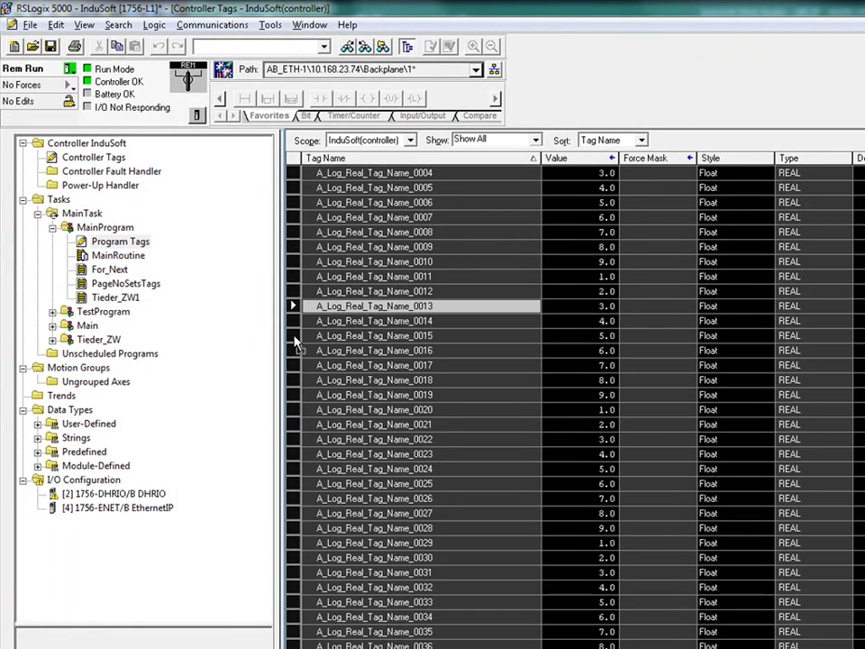
key("shift+Page_Up")
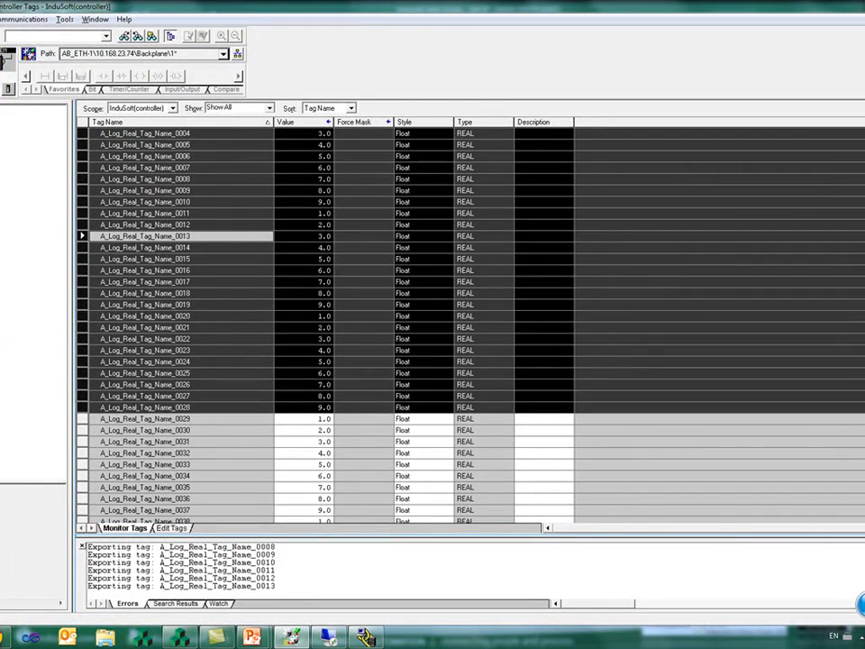
scroll(223, 168, "up", 1)
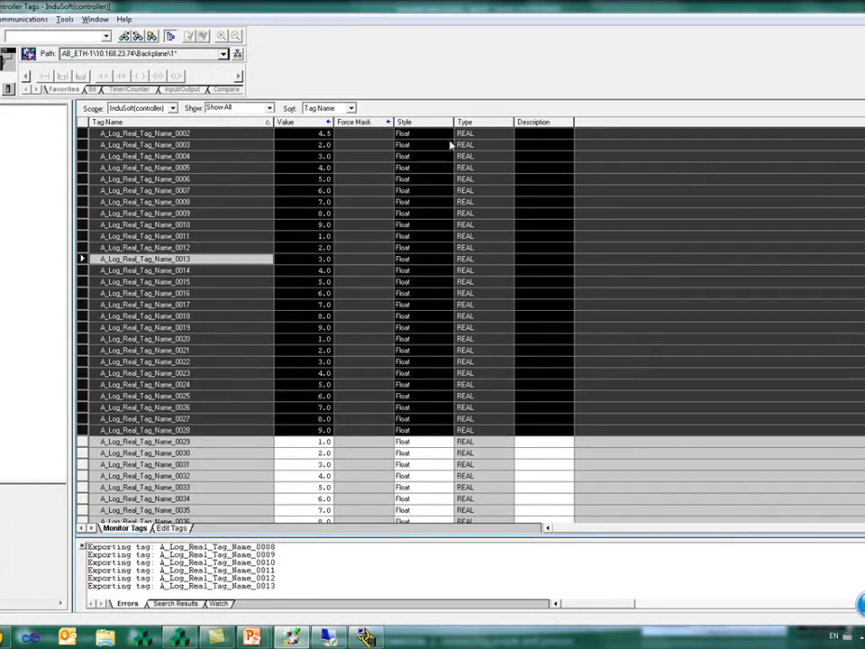
Examine the individually numbered A_Log_Real_Tag_Name tags through to the end of the series
left_click(191, 135)
left_click(190, 156)
left_click(188, 168)
left_click(187, 178)
left_click(189, 191)
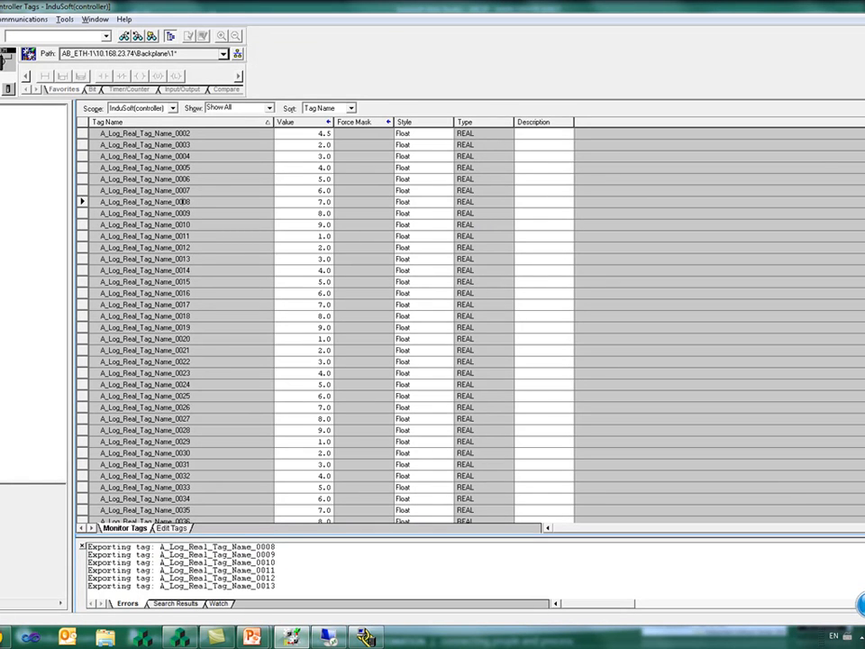
scroll(468, 325, "down", 20)
scroll(468, 325, "up", 20)
scroll(469, 325, "down", 20)
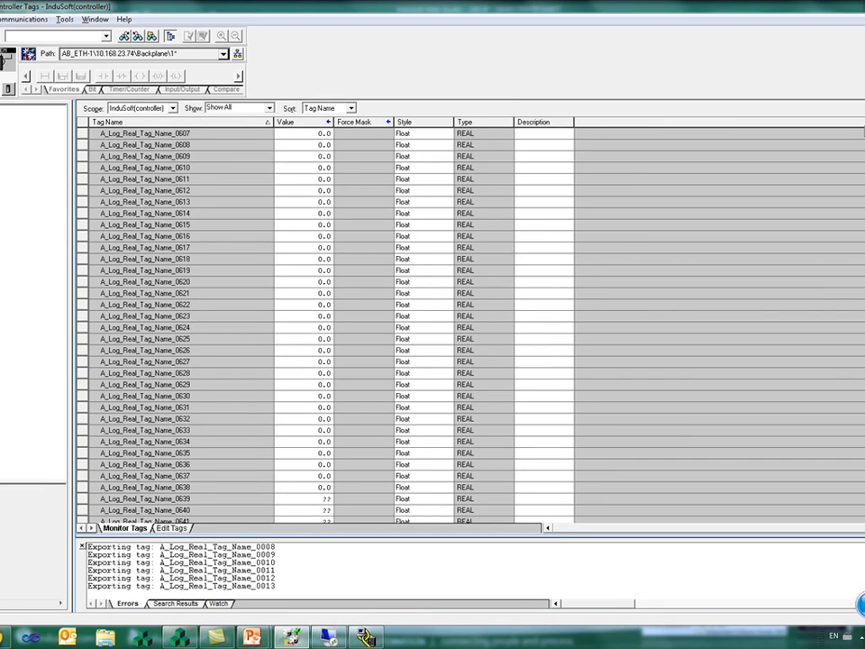
scroll(469, 324, "down", 20)
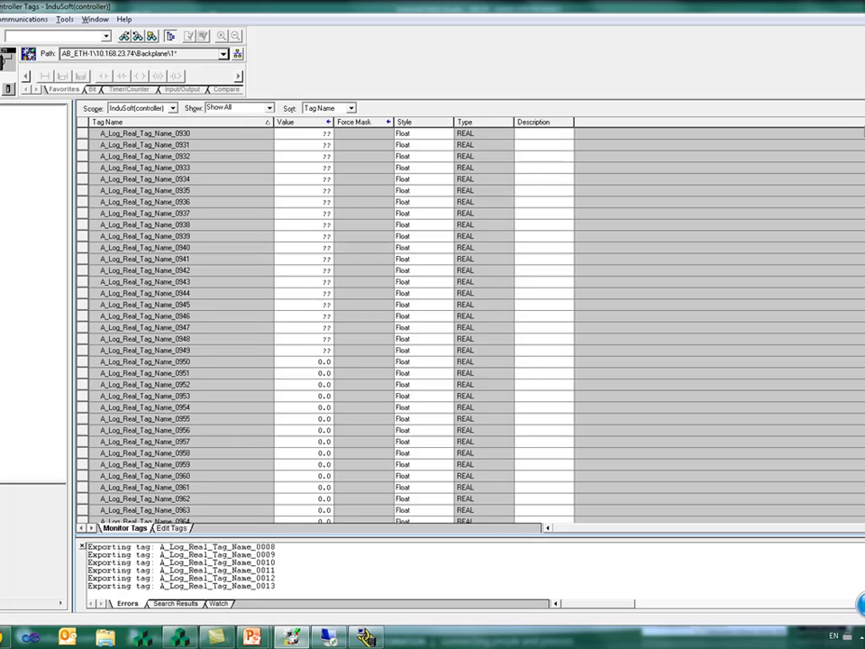
scroll(469, 325, "down", 15)
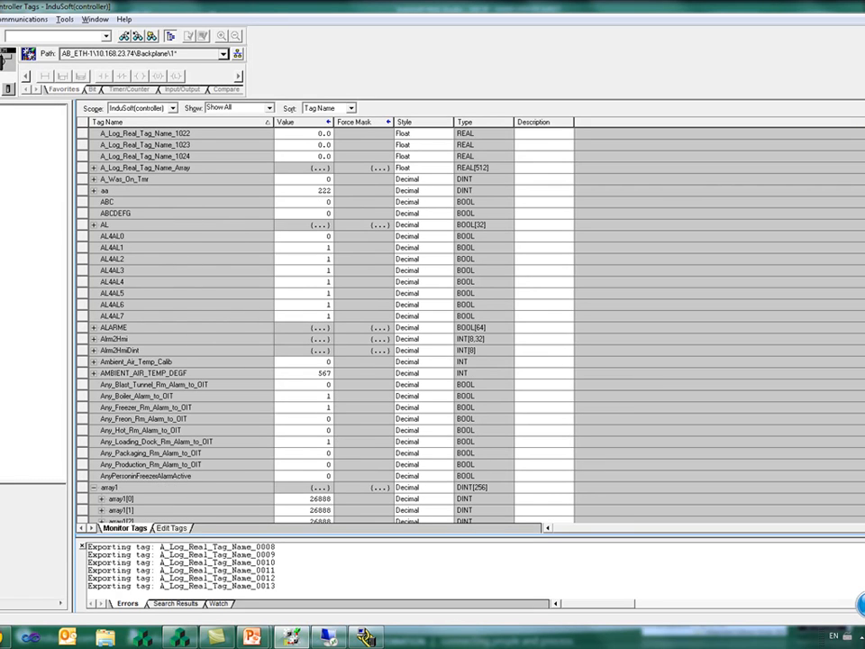
Expand A_Log_Real_Tag_Name_Array and highlight the base name and index of its element [0]
left_click(197, 168)
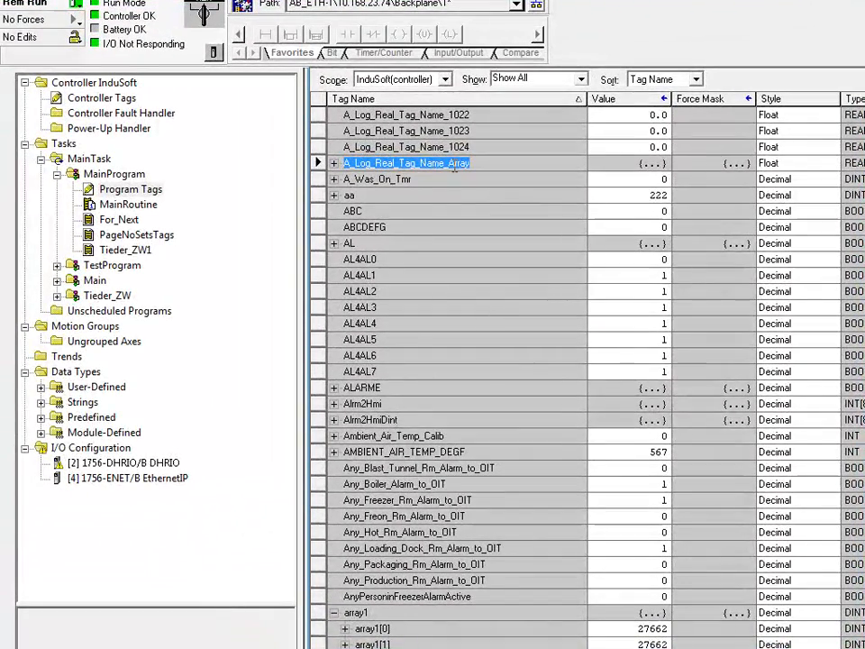
left_click(334, 163)
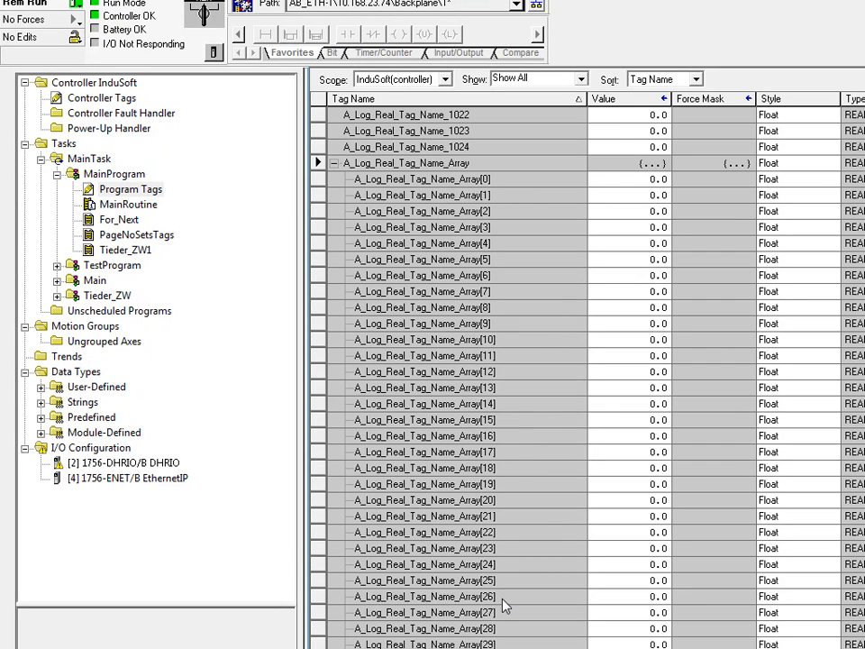
double_click(481, 173)
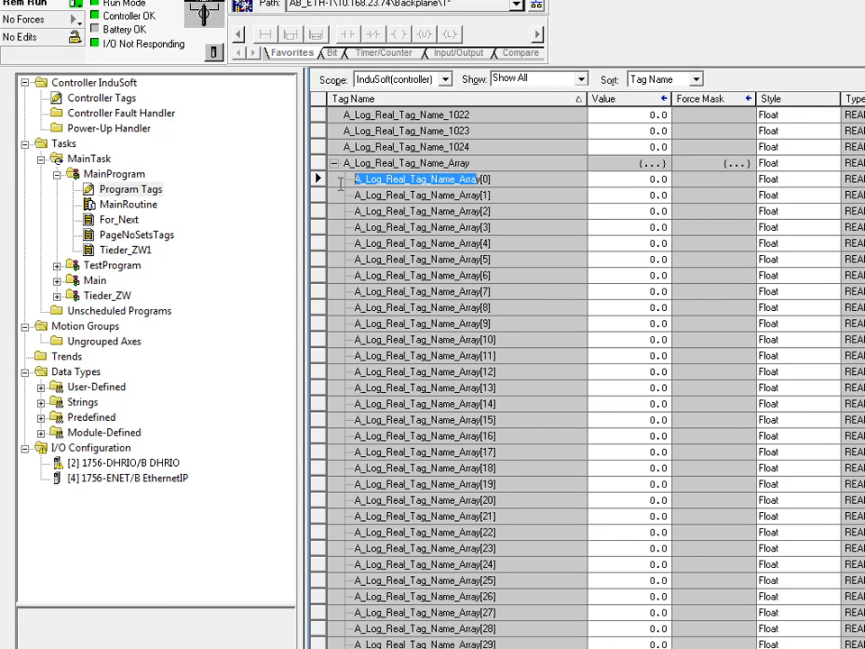
double_click(486, 179)
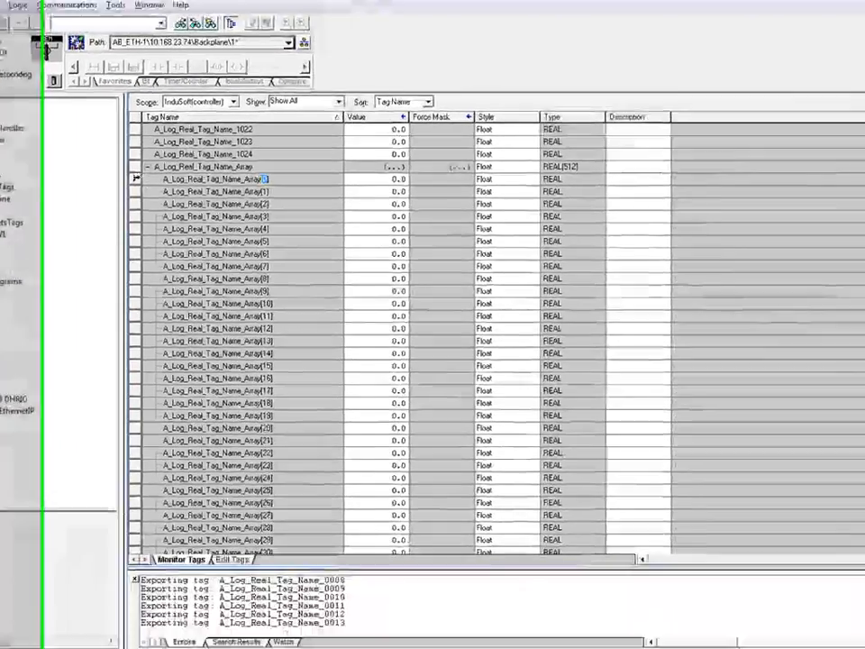
Compare array elements [0] to [19] with the separate tags A_Log_Real_Tag_Name_1019 to A_Log_Real_Tag_Name_1023 by highlighting each group
left_click_drag(176, 179, 176, 415)
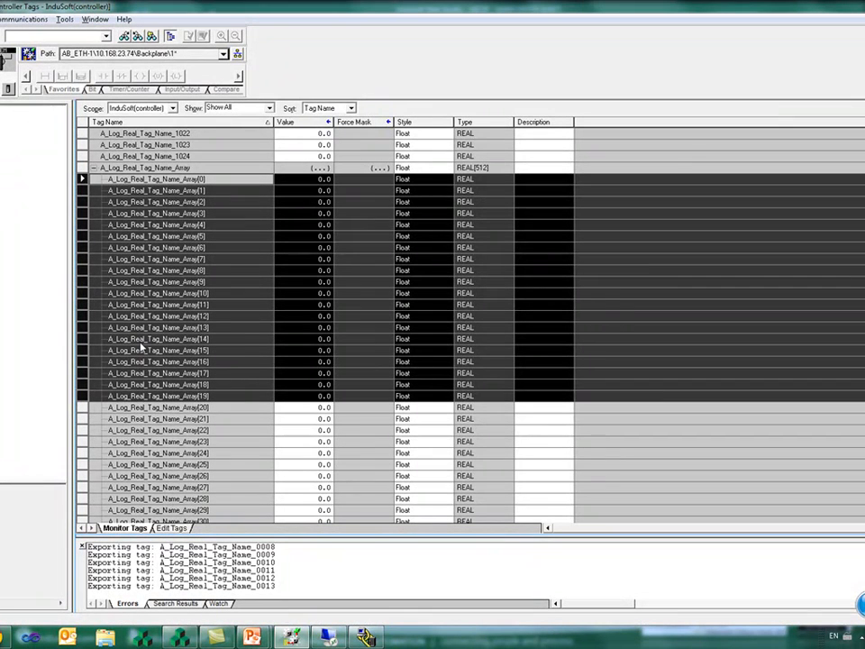
scroll(99, 227, "up", 2)
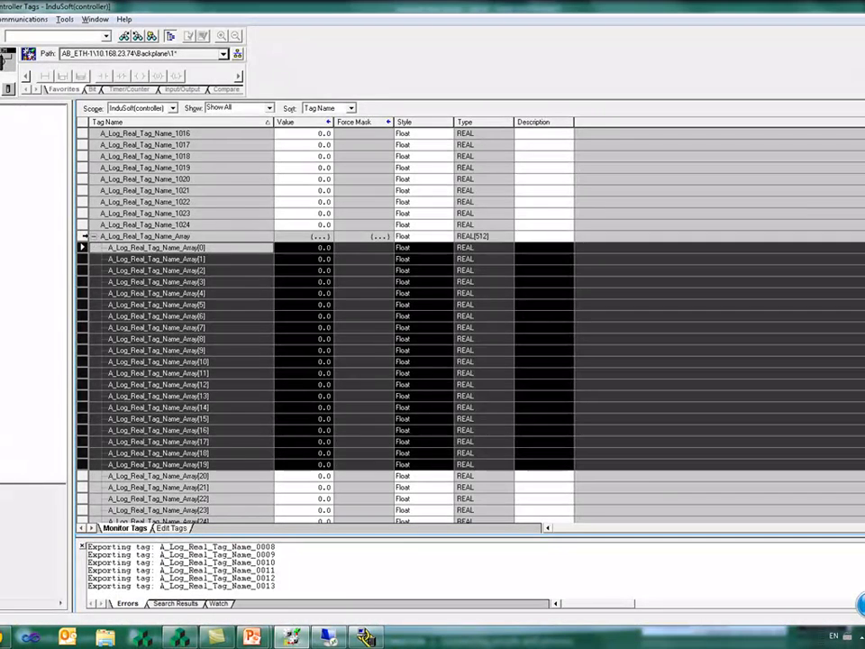
left_click(108, 235)
left_click(84, 216, "shift")
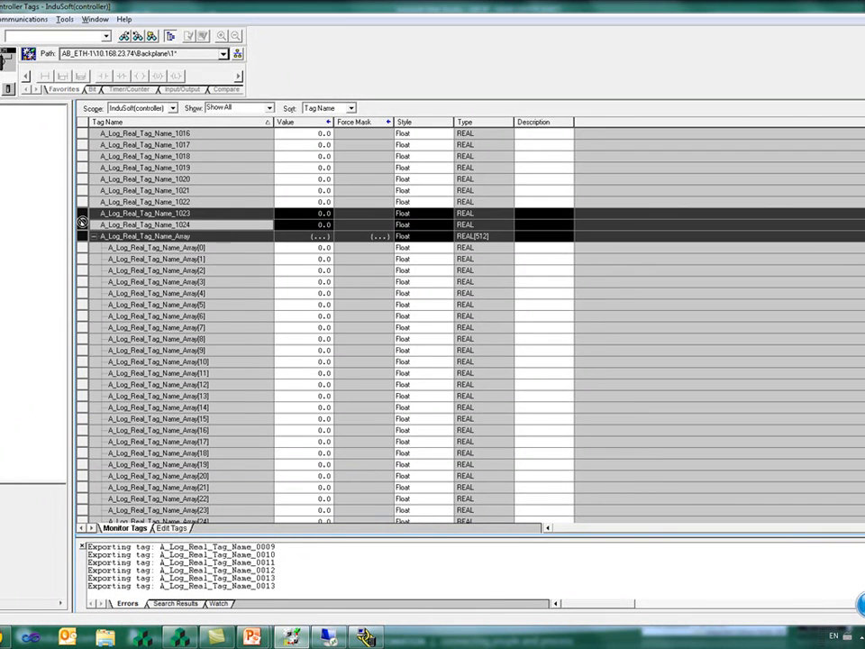
left_click_drag(81, 167, 83, 215)
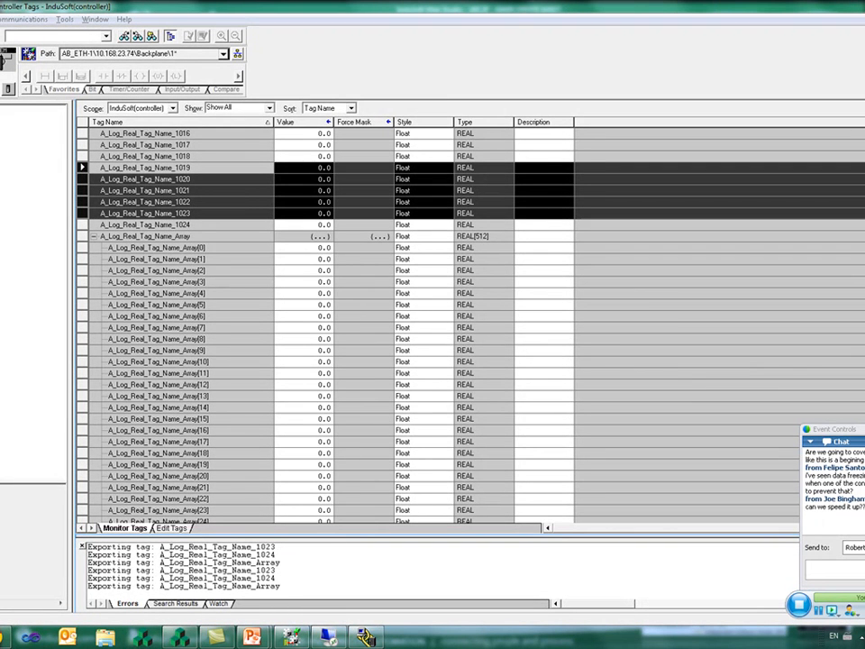
left_click(760, 567)
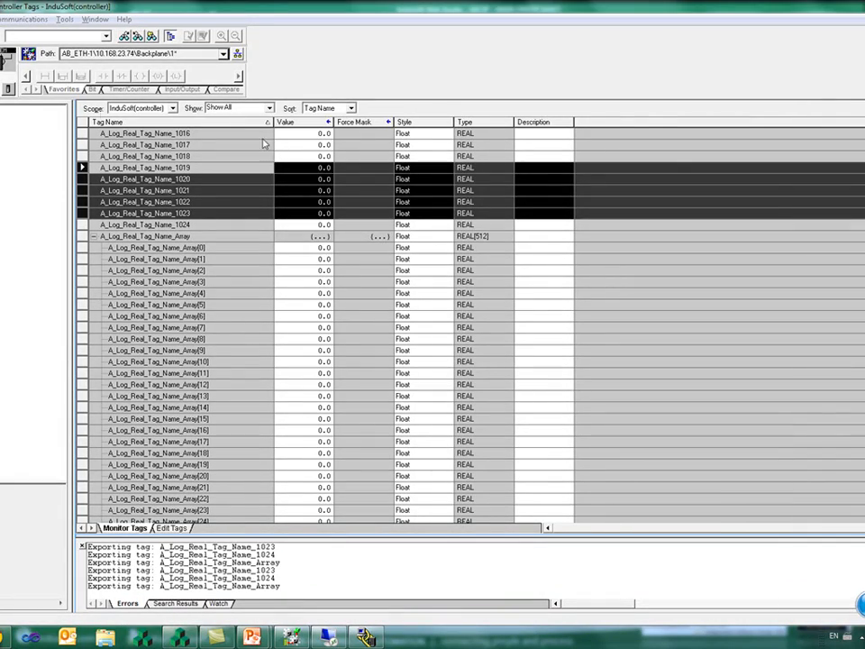
left_click(178, 238)
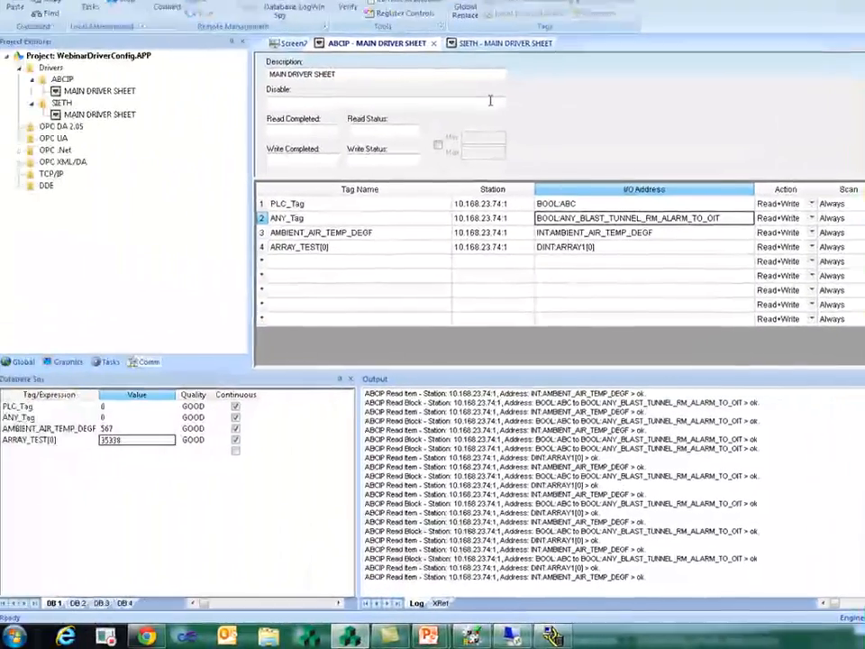
Switch to InduSoft Web Studio, view the SIETH main driver sheet and return to the ABCIP main driver sheet
left_click(453, 43)
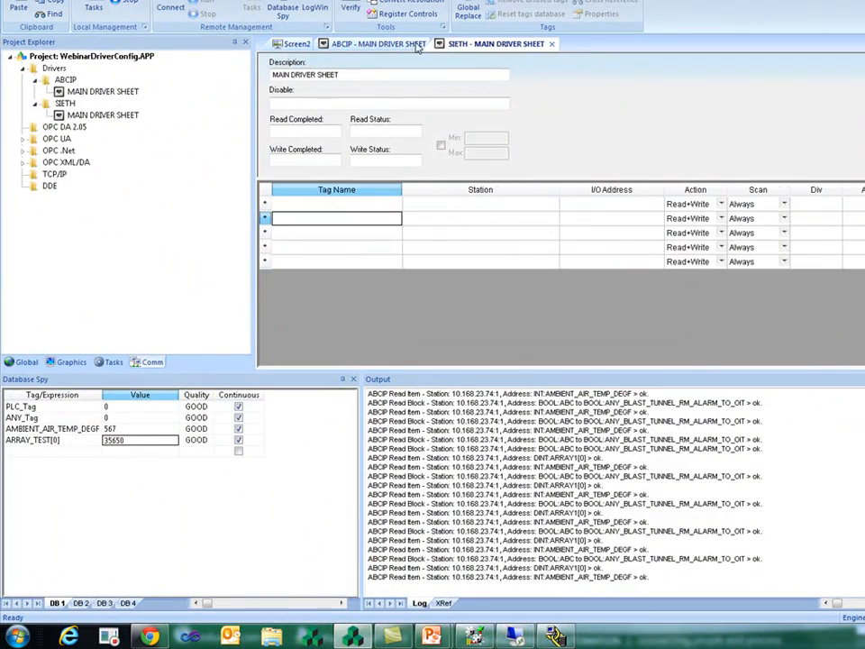
left_click(417, 45)
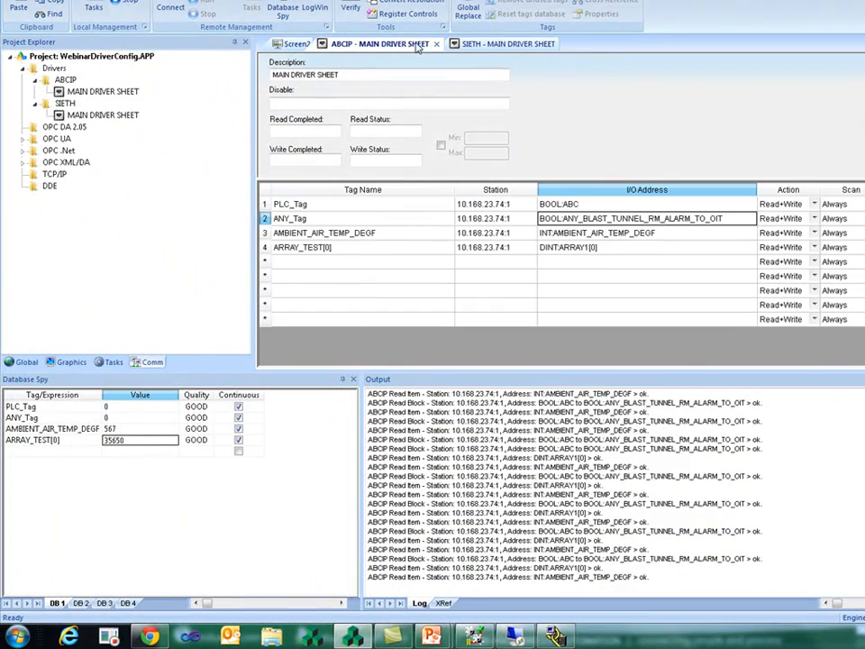
Switch to SIMATIC Manager on the remote desktop and close the Edit Ethernet Node dialog
left_click(598, 251)
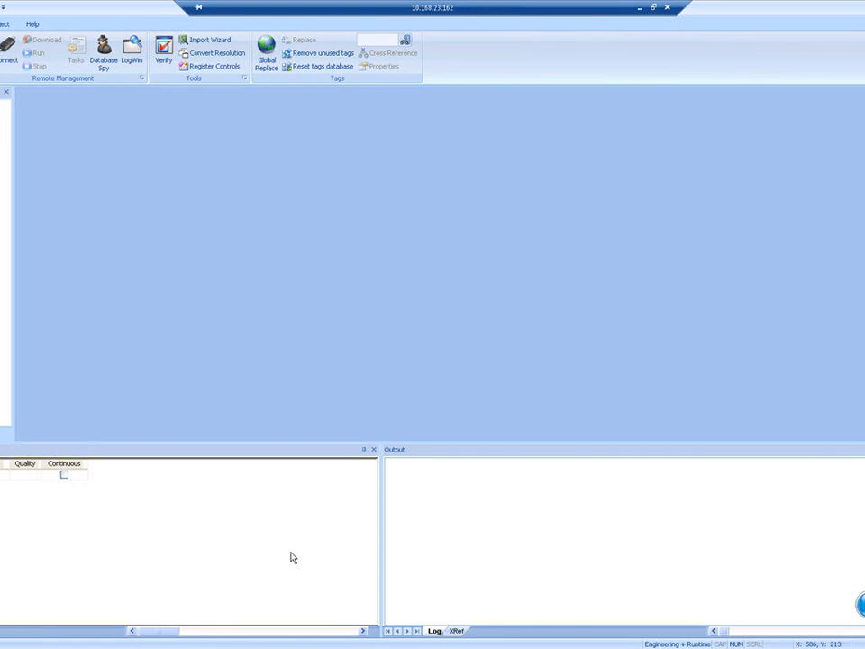
key("super")
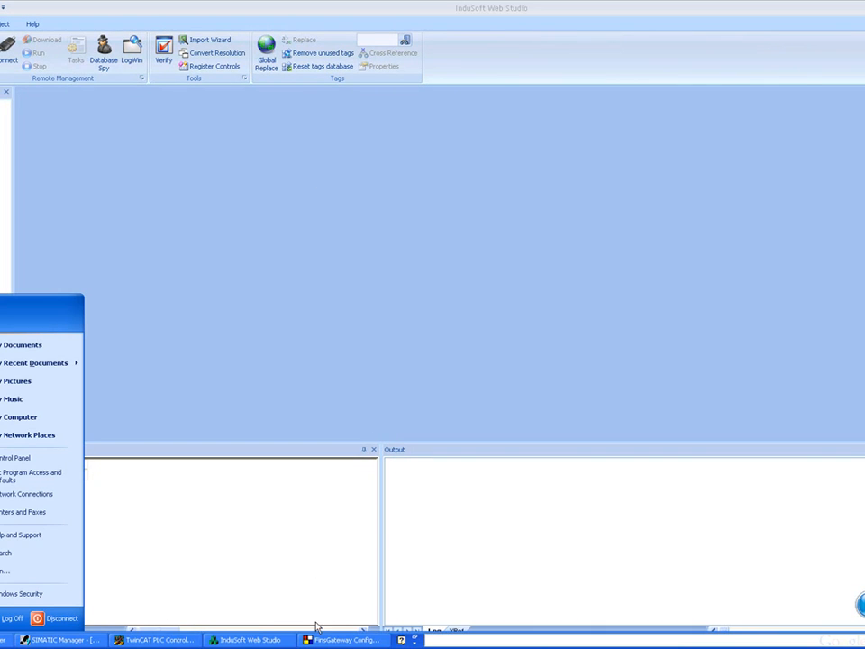
left_click(72, 642)
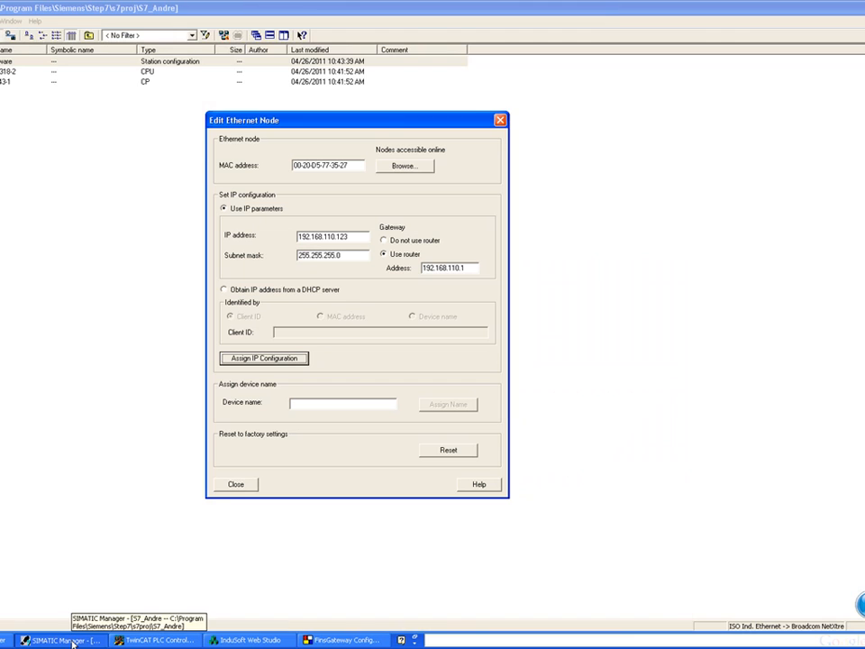
left_click(501, 122)
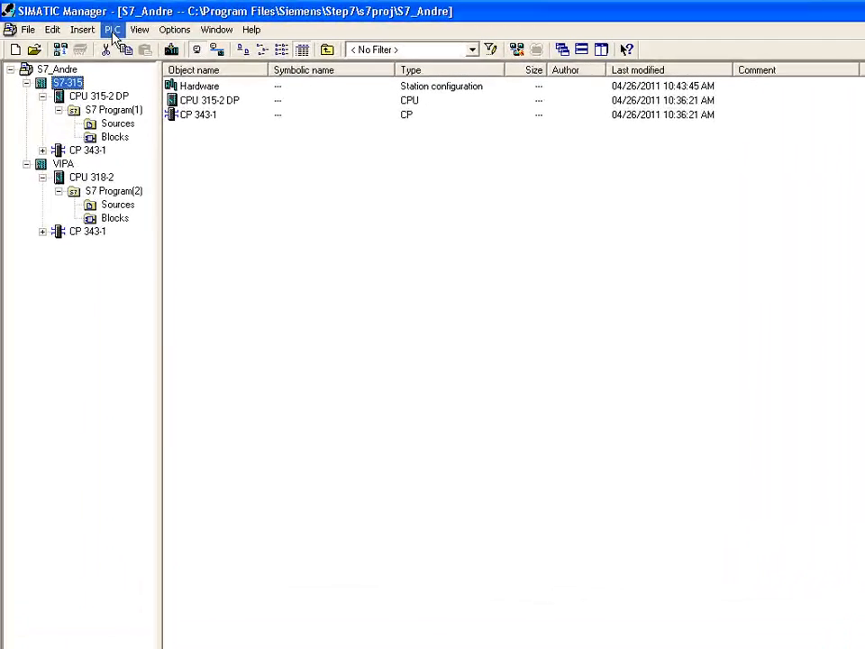
Open Monitor/Modify Variables for CPU 315-2 DP of the S7-315 station and maximize its variable table
left_click(112, 29)
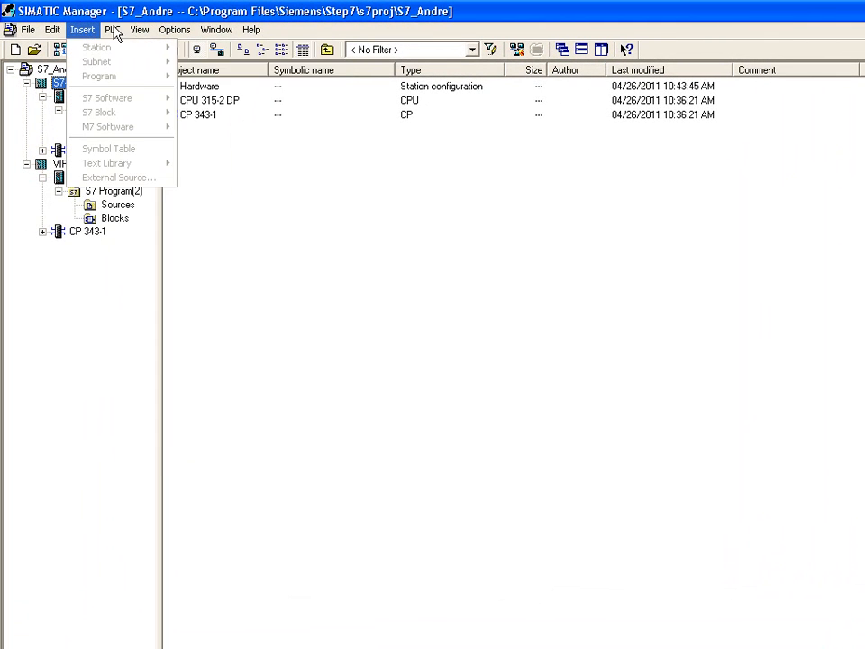
mouse_move(147, 33)
mouse_move(112, 29)
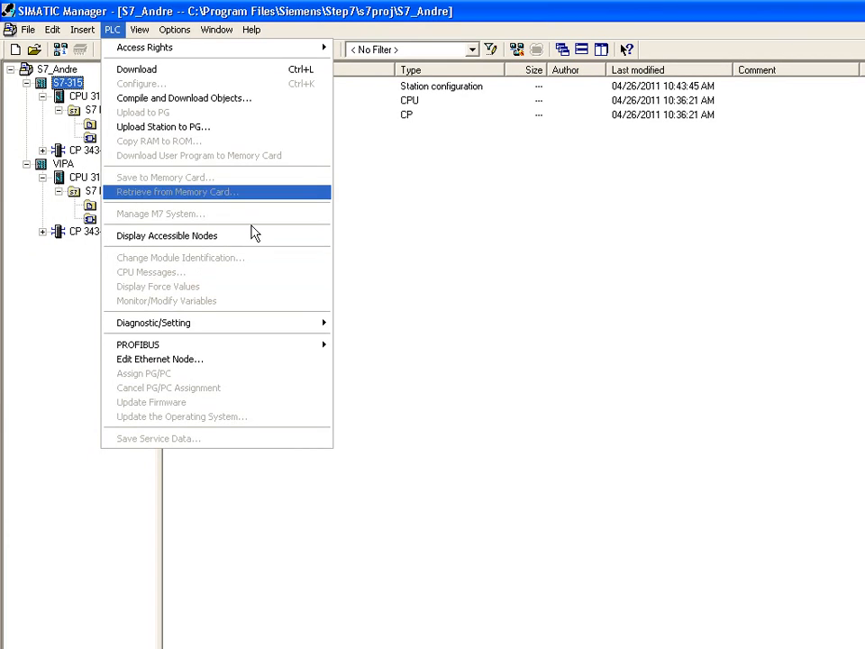
left_click(465, 280)
left_click(86, 95)
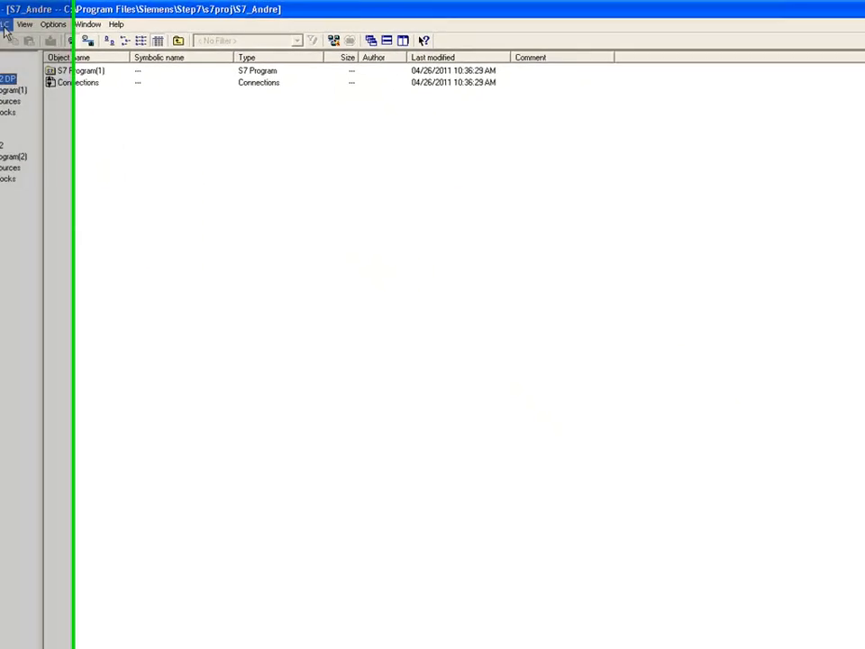
left_click(5, 29)
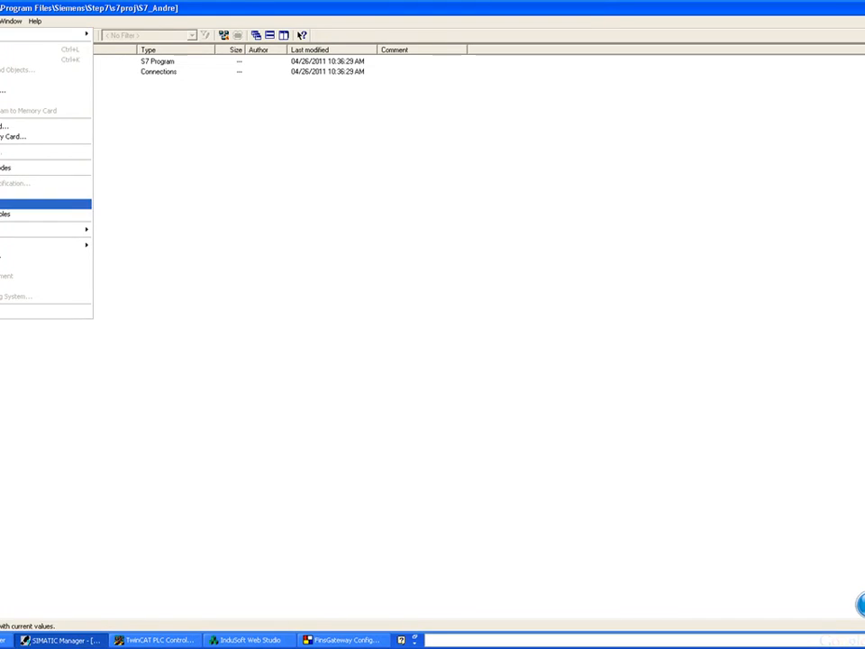
left_click(9, 215)
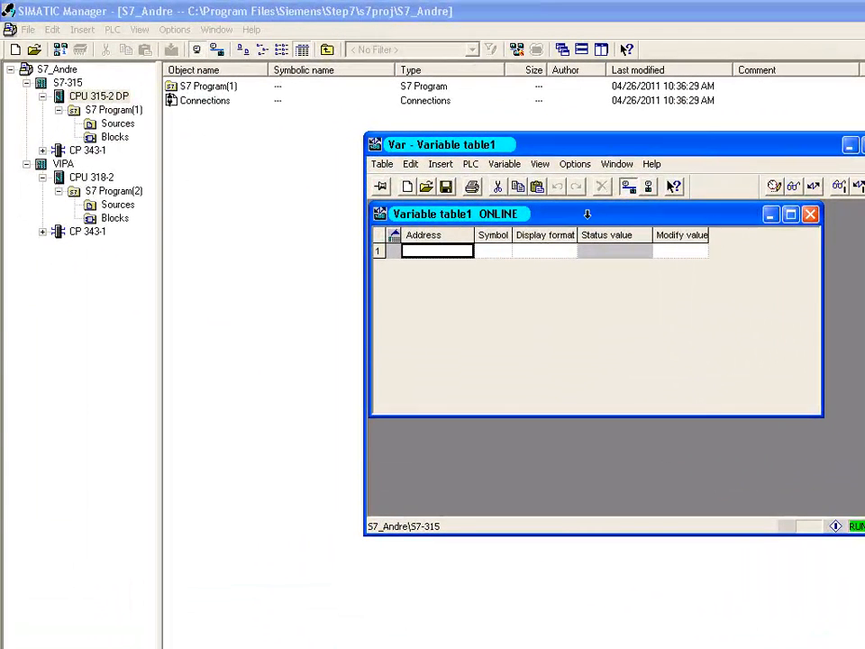
double_click(587, 214)
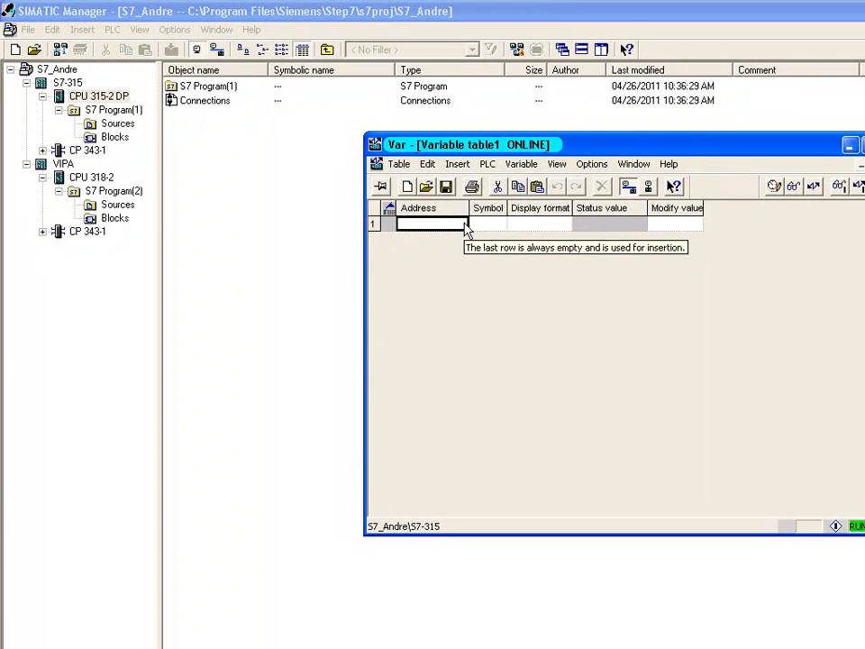
Add address MB0 as the first row of the variable table and start monitoring its value online
type("MB0")
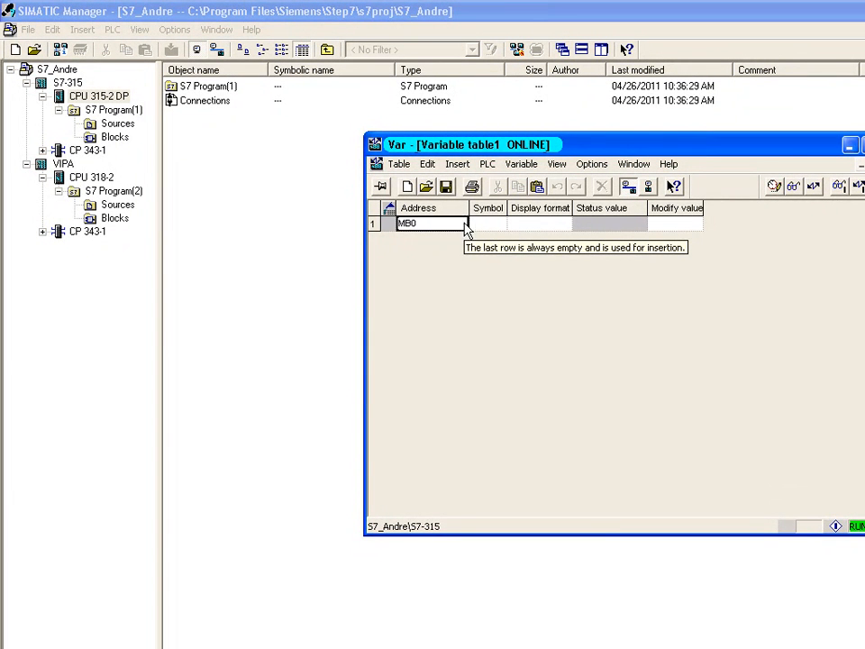
key("Return")
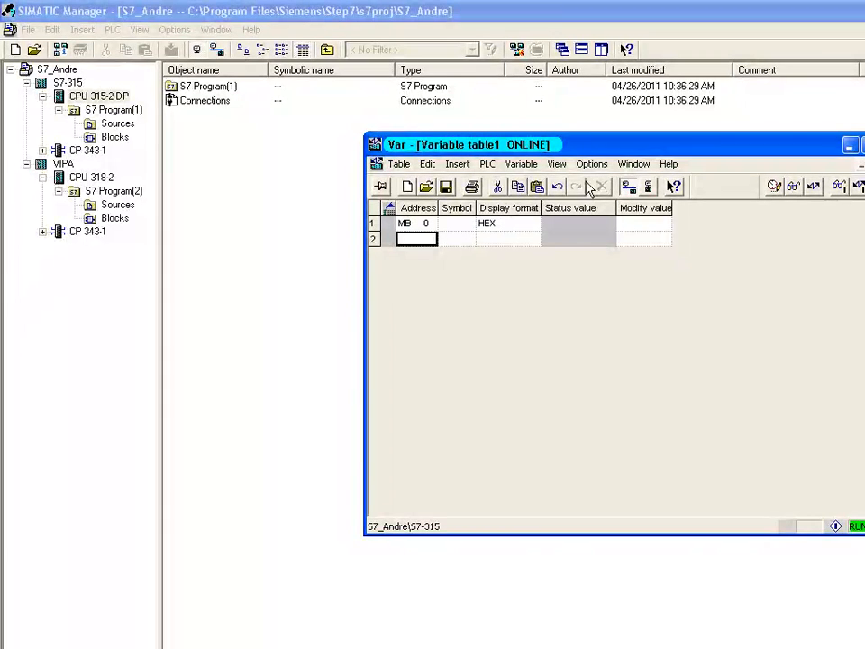
left_click(790, 190)
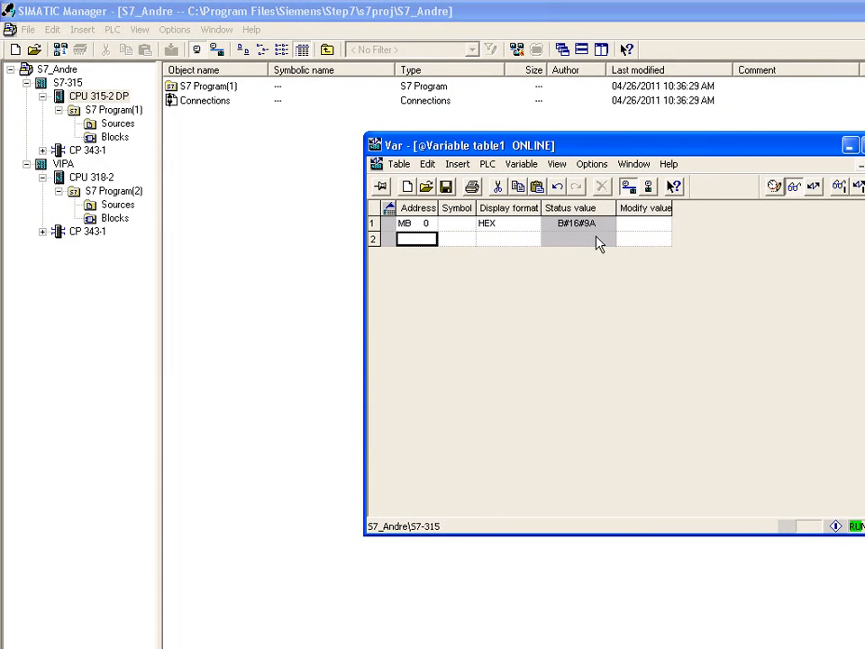
Set the display format of the MB 0 row to DEC
left_click(523, 224)
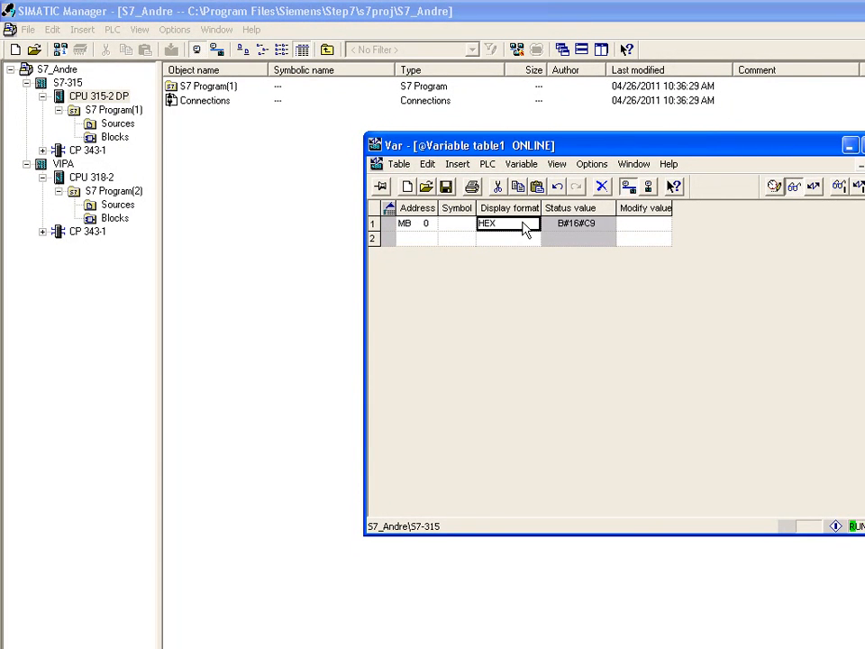
type("DEC")
key("Return")
left_click(526, 226)
right_click(525, 226)
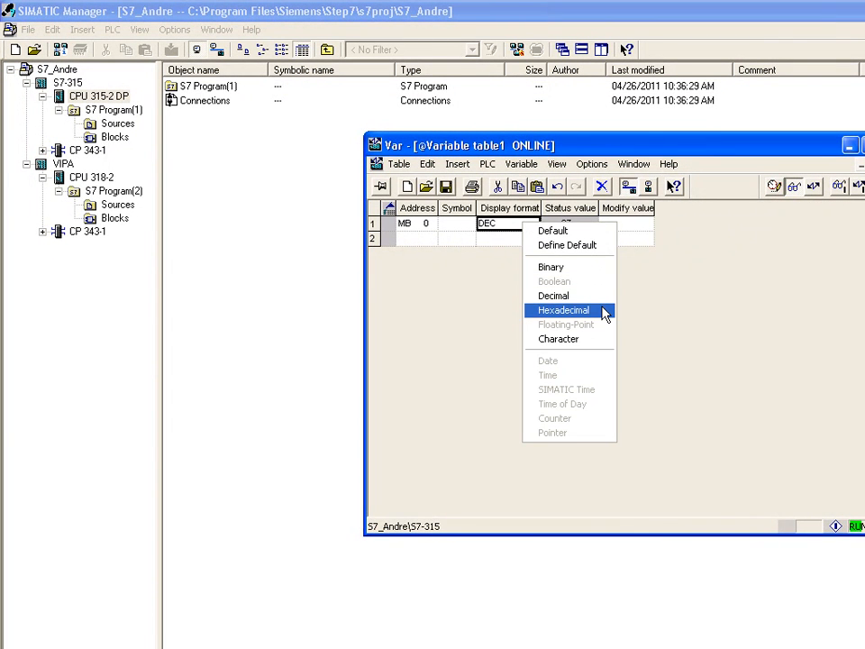
left_click(705, 297)
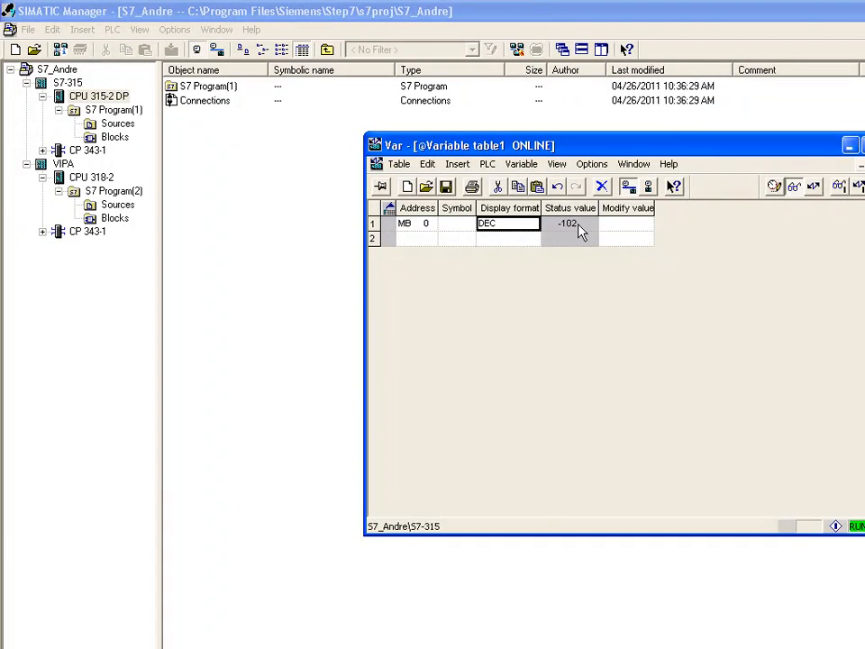
Change the address in the first row of the variable table to the word MW 0
left_click(415, 224)
left_click(415, 224)
left_click_drag(412, 226, 407, 225)
type("W")
key("Return")
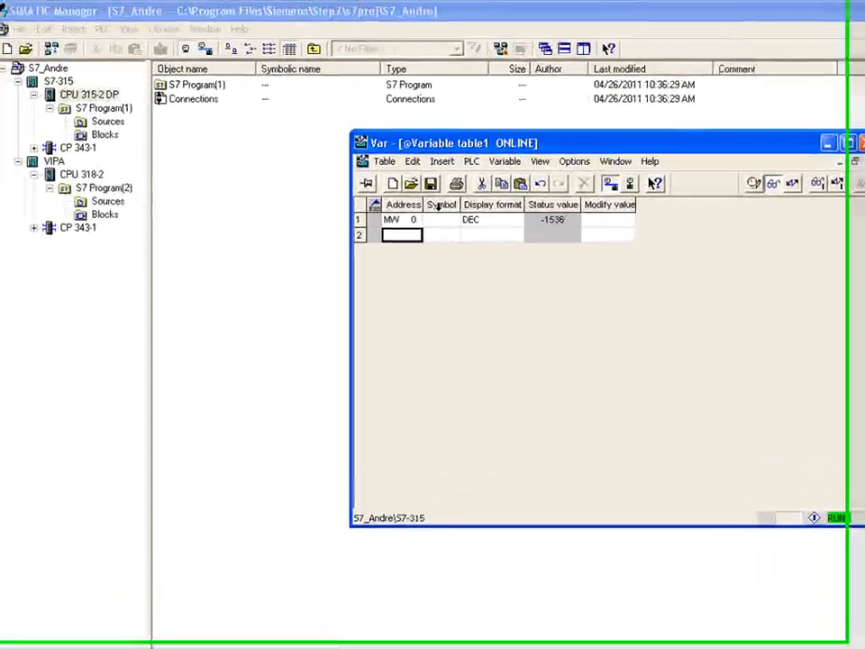
Widen the Address and Modify value columns of the variable table
left_click(441, 205)
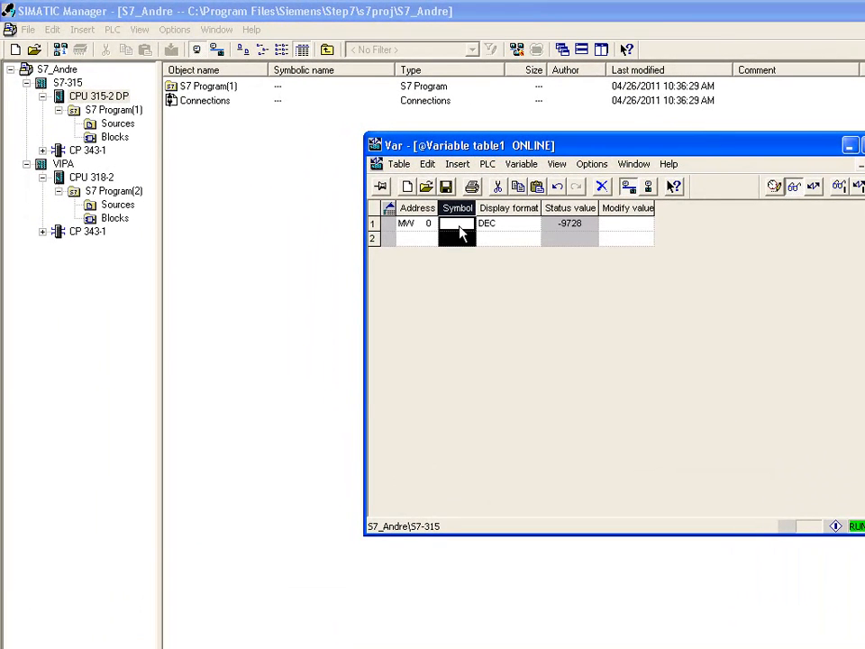
left_click(460, 237)
left_click(450, 224)
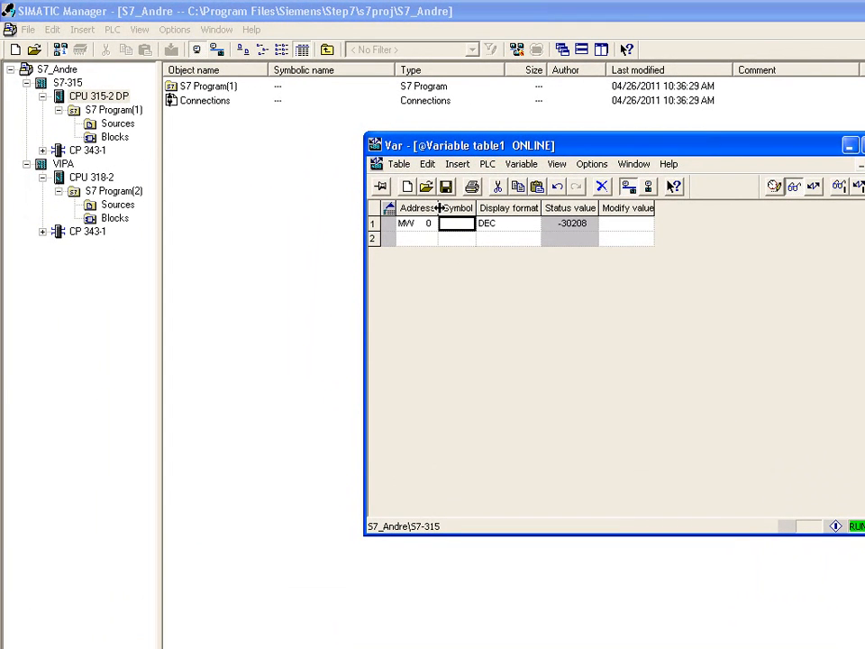
left_click_drag(444, 210, 471, 210)
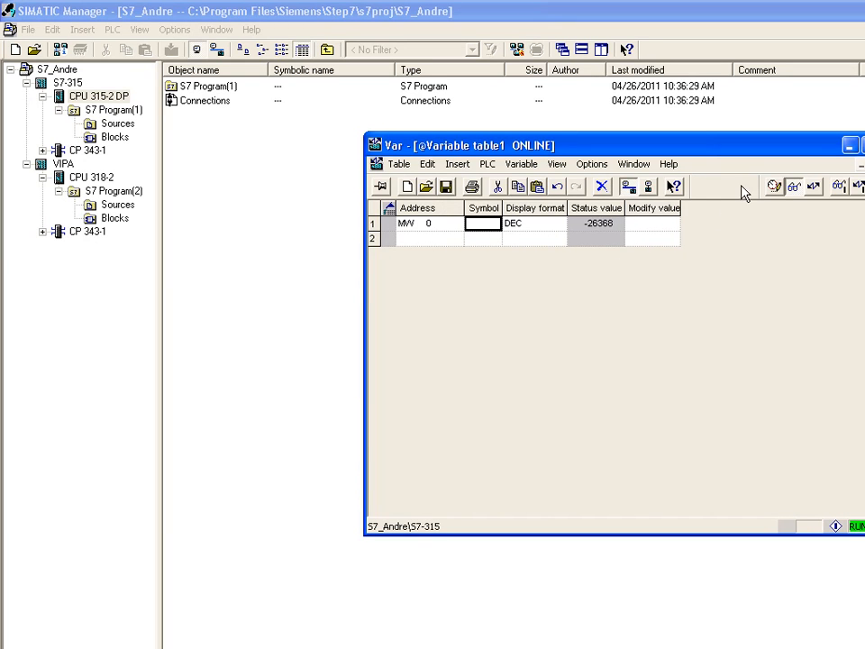
left_click_drag(680, 209, 713, 213)
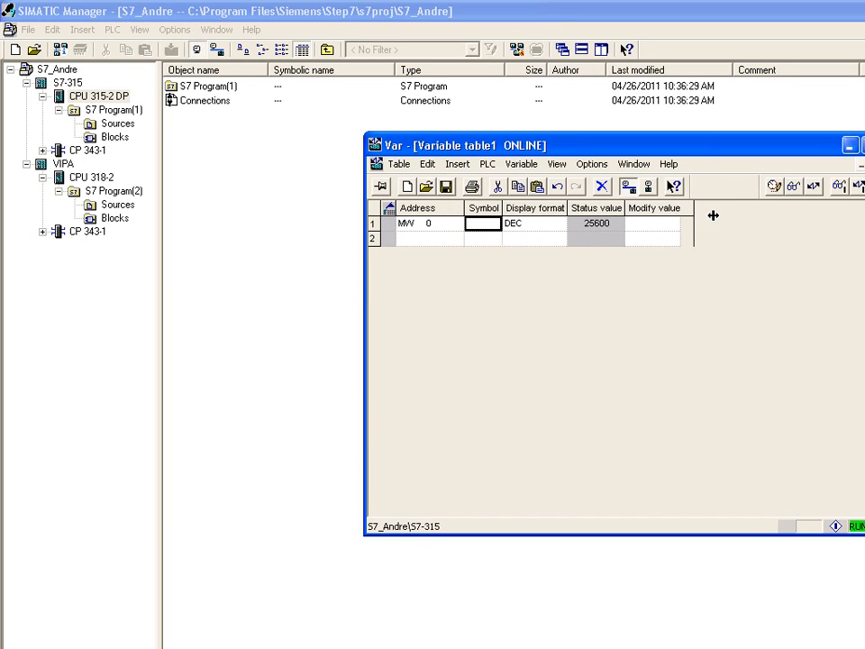
Add address DB1.DBB 1 as the second row of the variable table with display format DEC
left_click(443, 240)
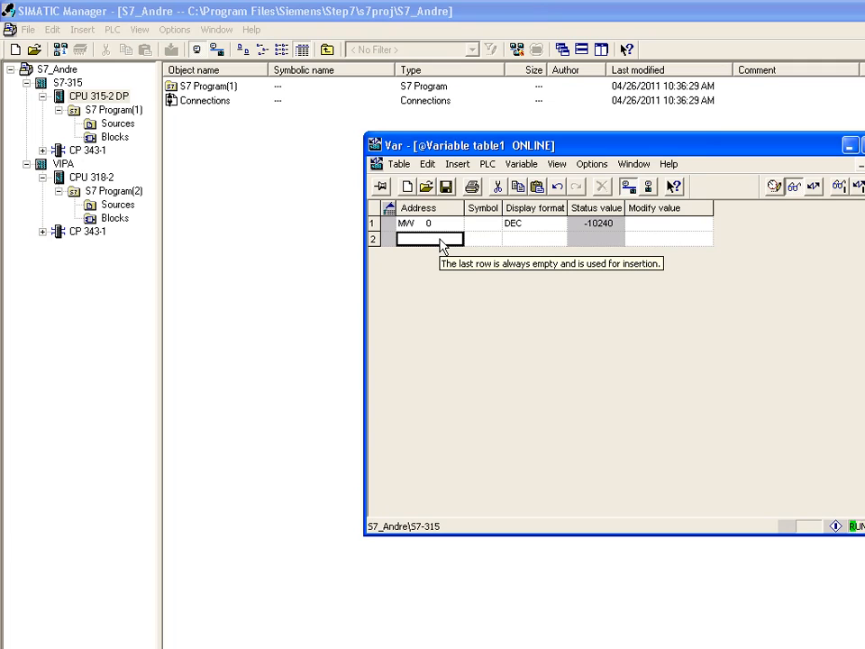
type("DB1")
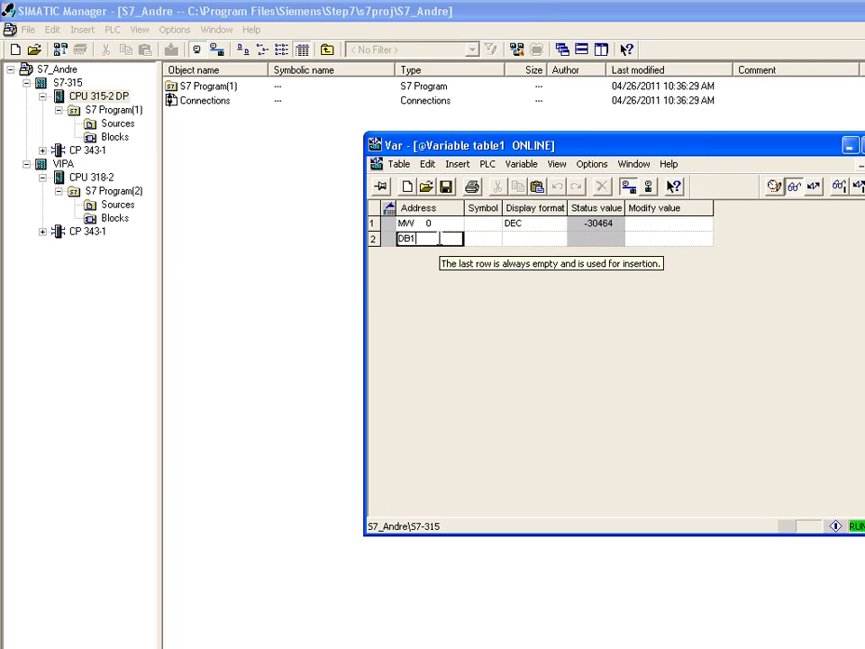
type(".DBB 1")
key("Return")
left_click(512, 240)
left_click(512, 240)
type("DEC")
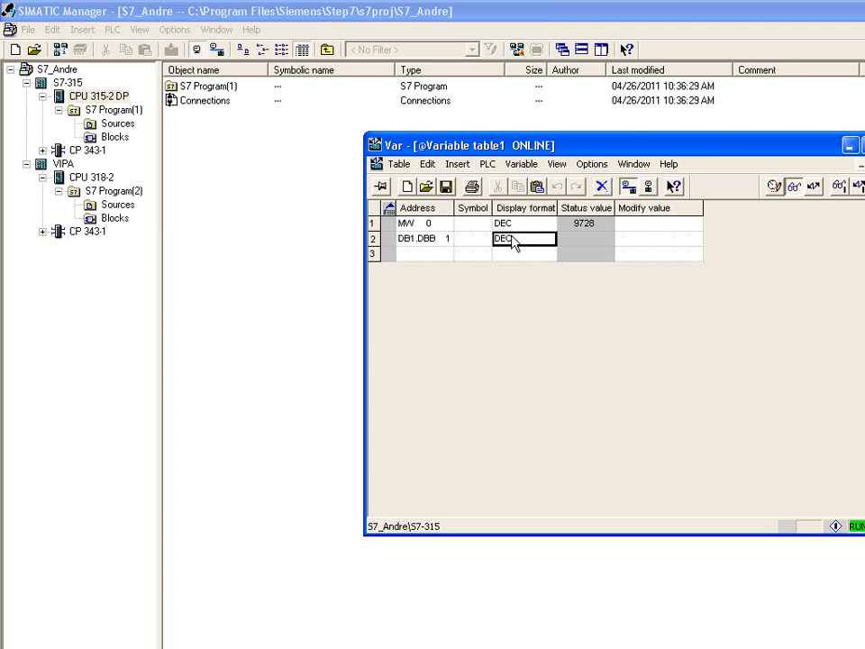
key("Return")
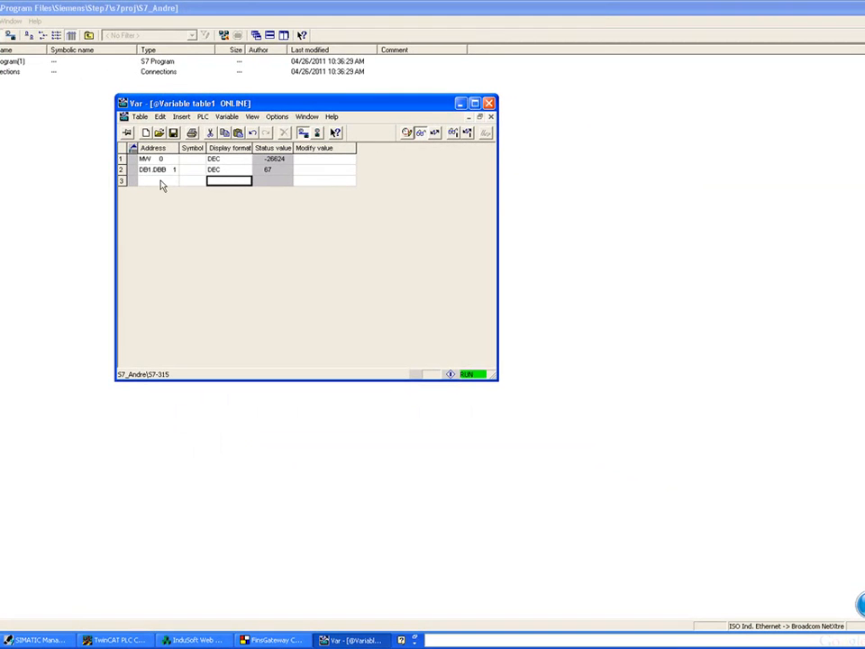
Examine the status value of DB1.DBB 1 and the two monitored addresses, MW 0 and DB1.DBB 1
left_click(278, 171)
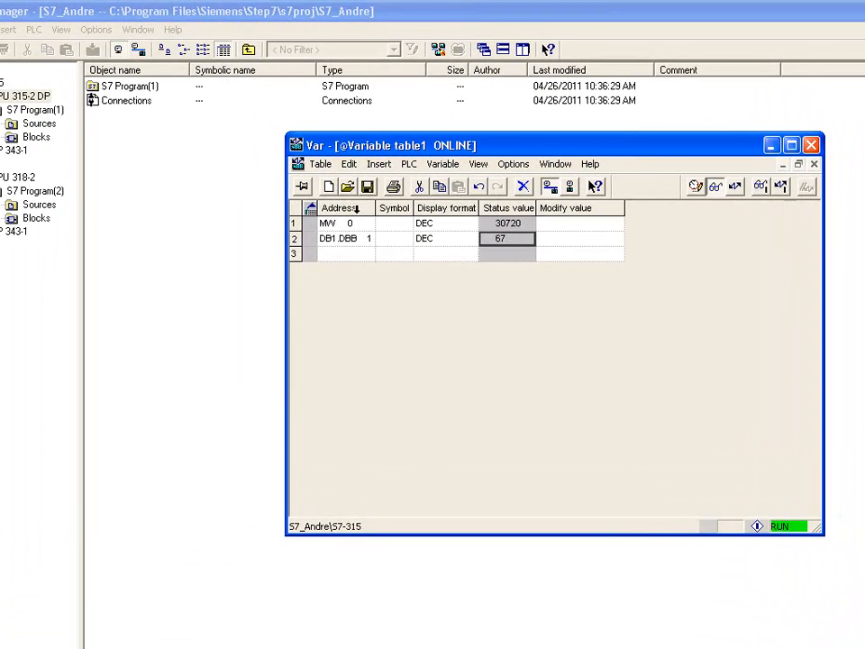
left_click(300, 190)
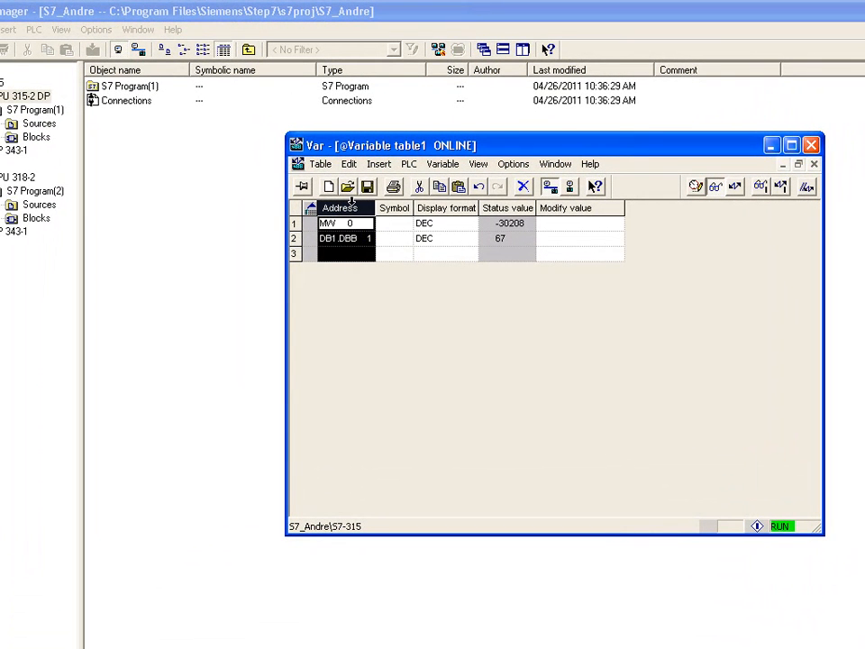
left_click(388, 255)
left_click(361, 251)
left_click(360, 237)
double_click(361, 234)
left_click(364, 228)
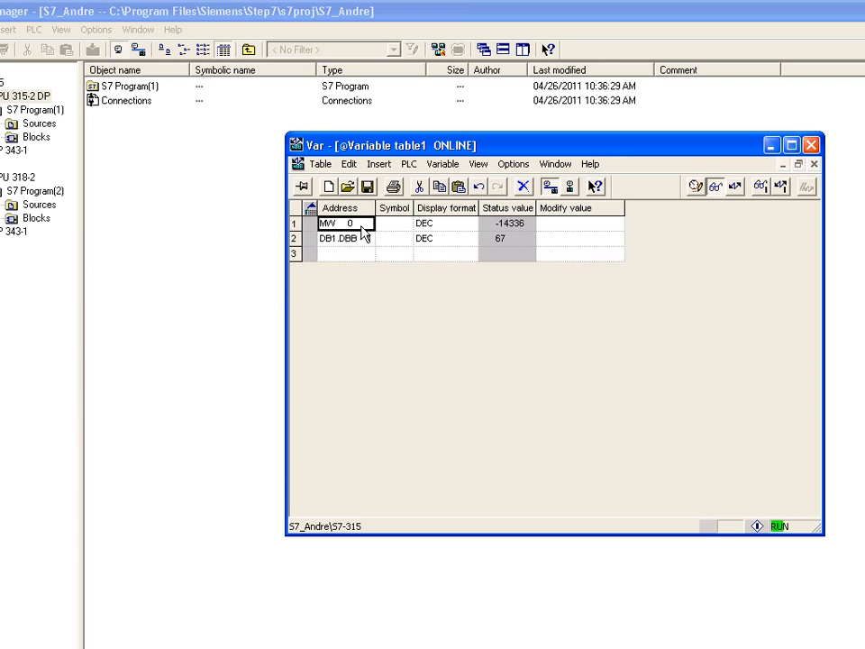
double_click(359, 238)
left_click(364, 228)
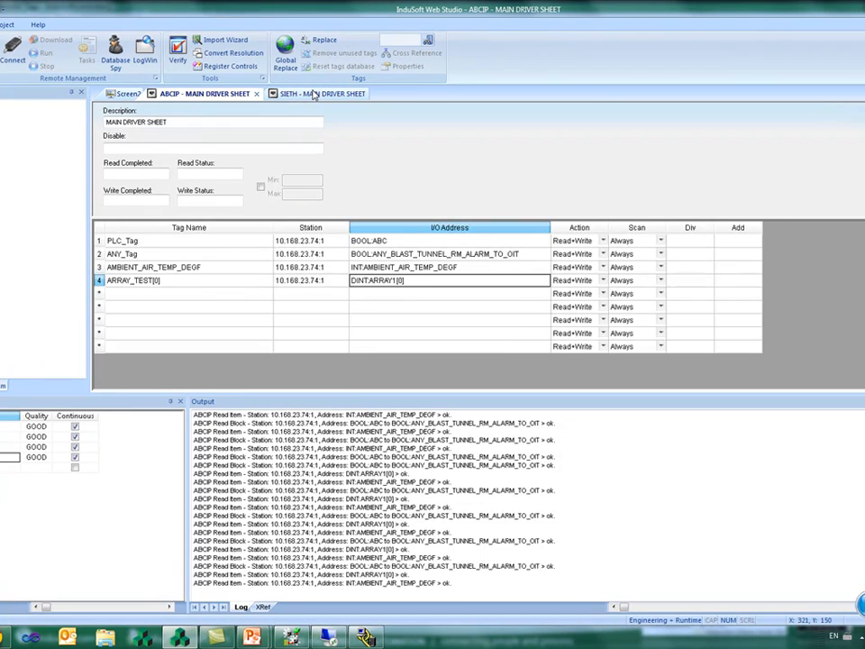
Switch to InduSoft Web Studio and add a new integer tag SIETH_MW0 with Server scope to the SIETH main driver sheet
left_click(314, 95)
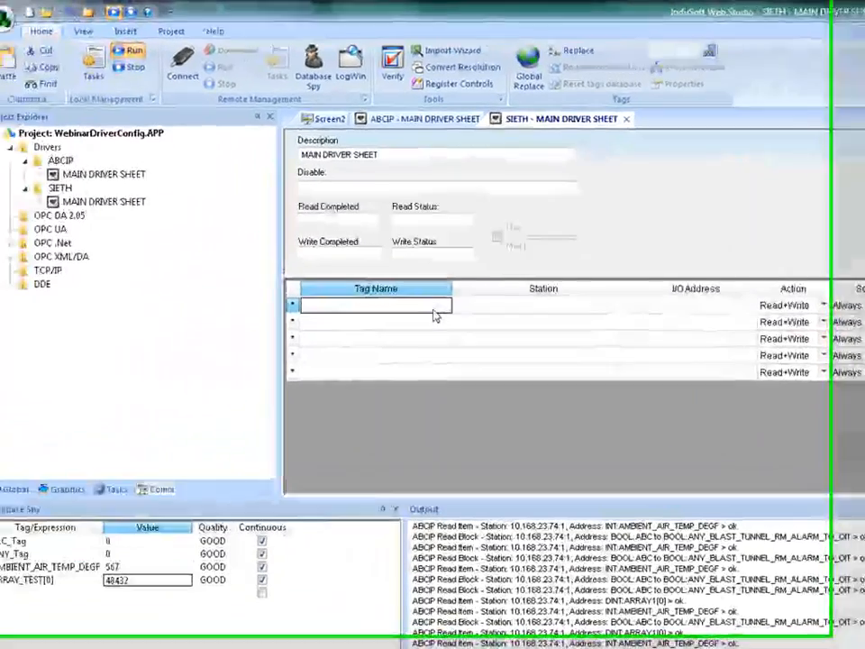
type("SIETH_MW0")
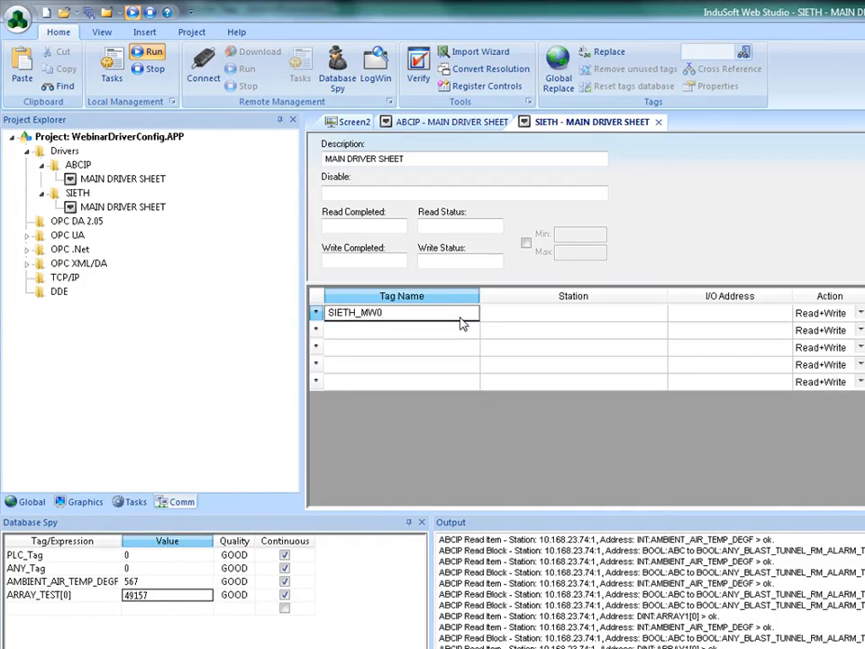
key("Return")
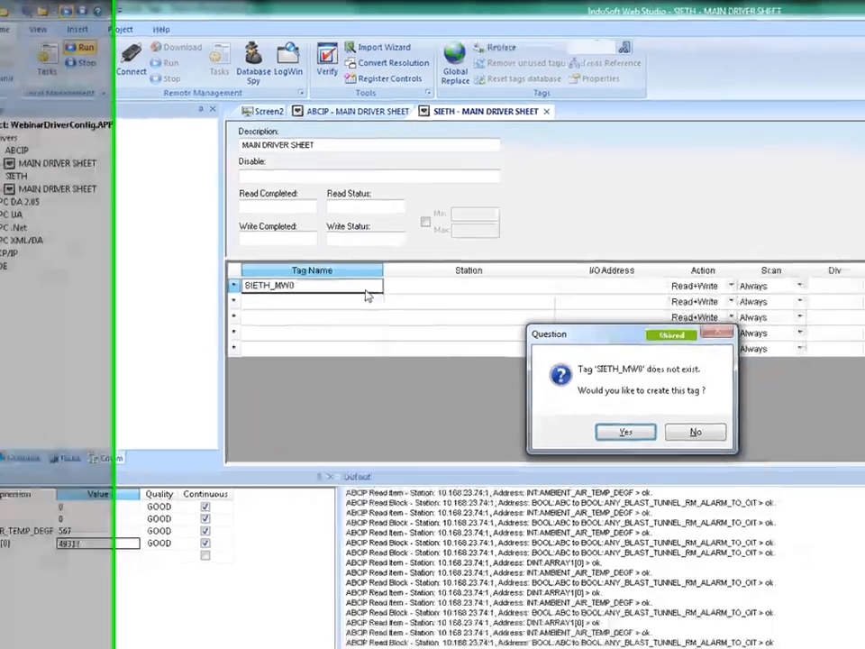
key("Return")
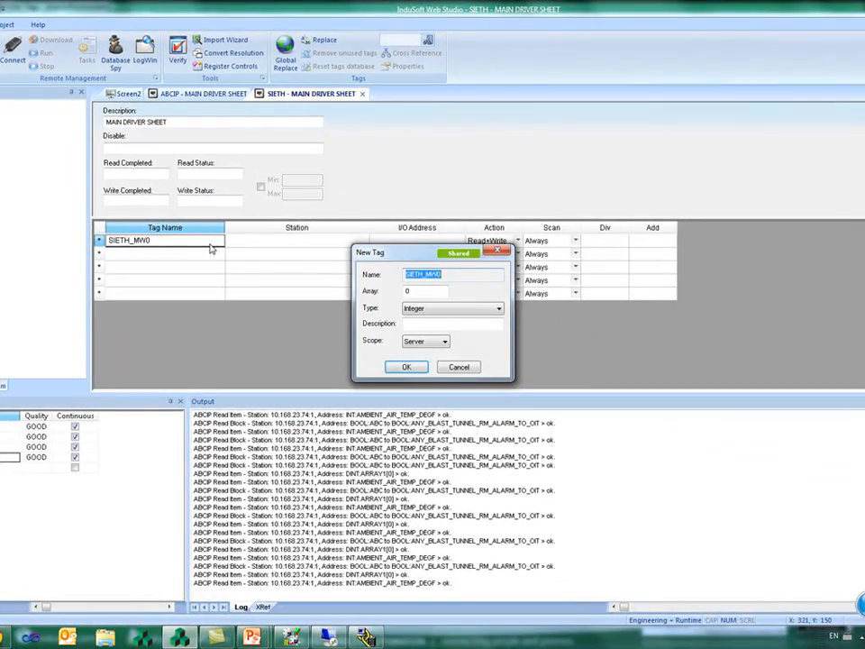
key("Return")
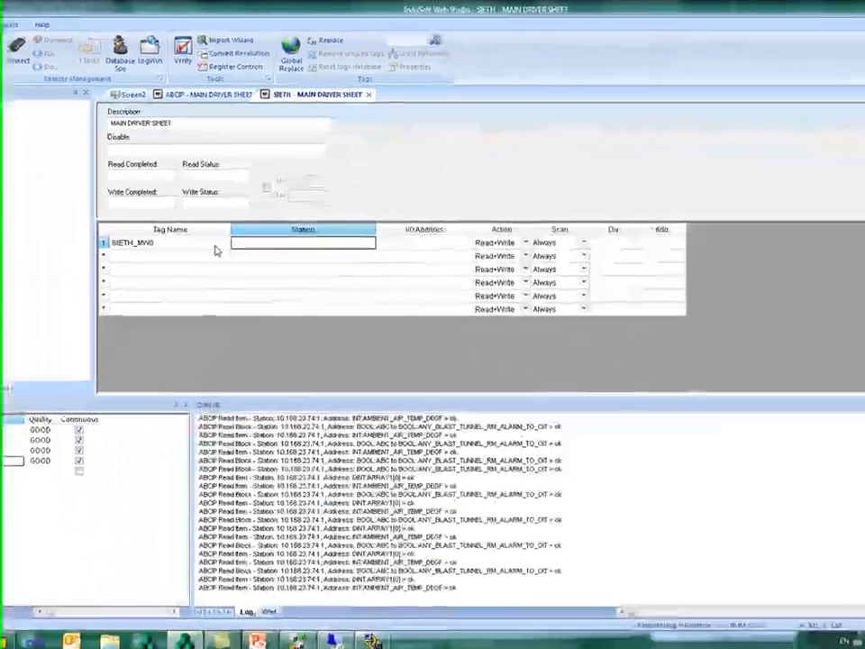
left_click(485, 344)
key("Tab")
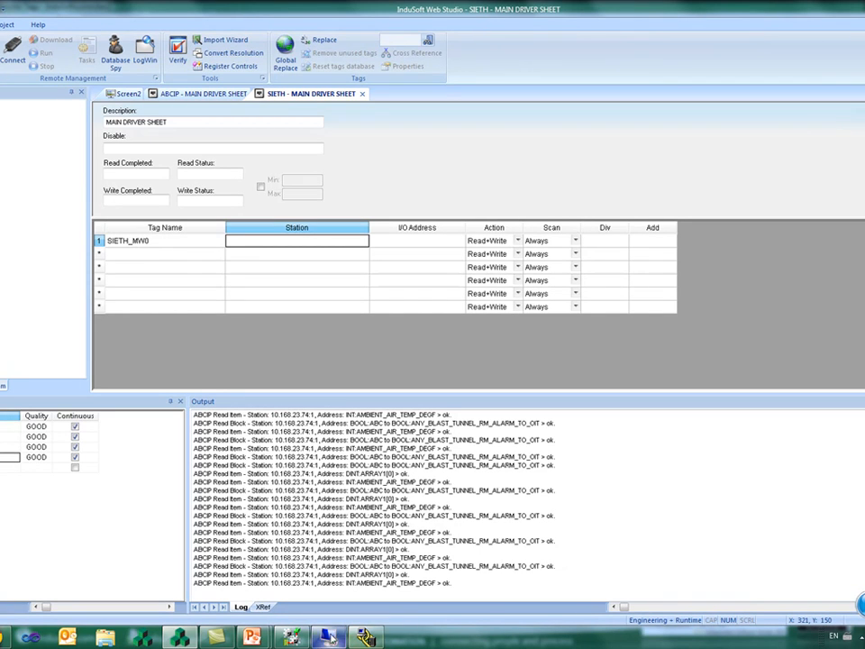
Switch to SIMATIC Manager, open the S7-315 hardware configuration, and examine the Ethernet address in the CP 343-1 properties
left_click(330, 637)
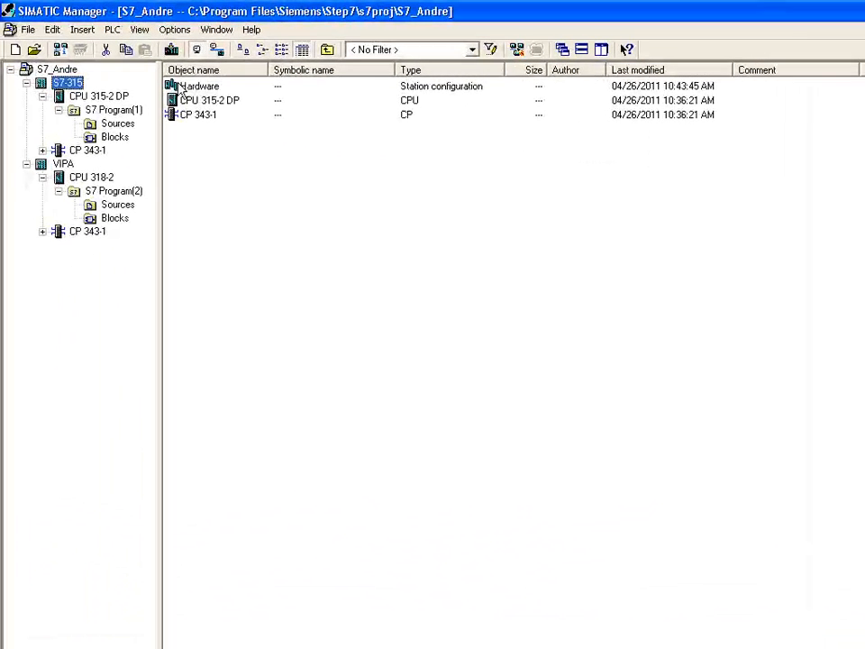
double_click(189, 87)
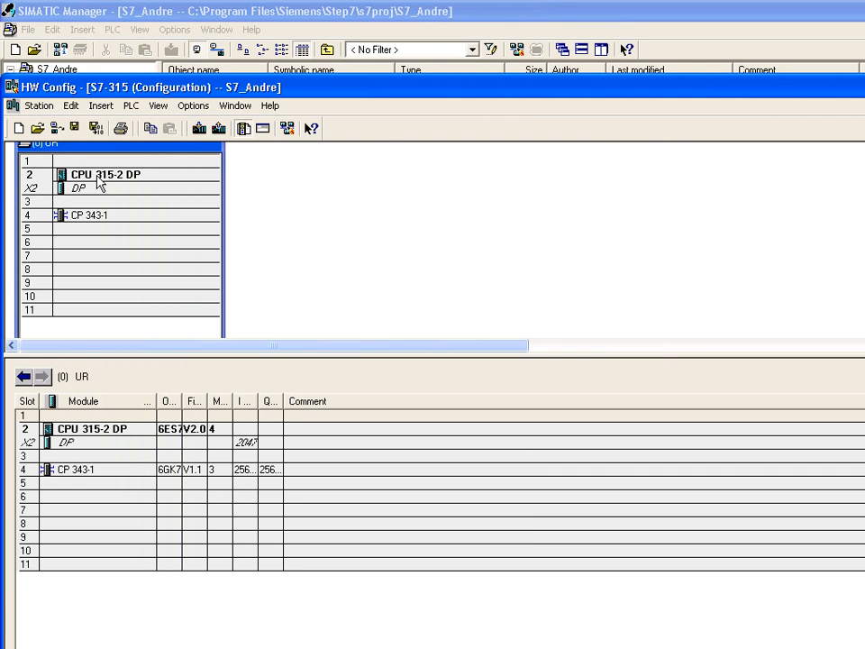
left_click(40, 179)
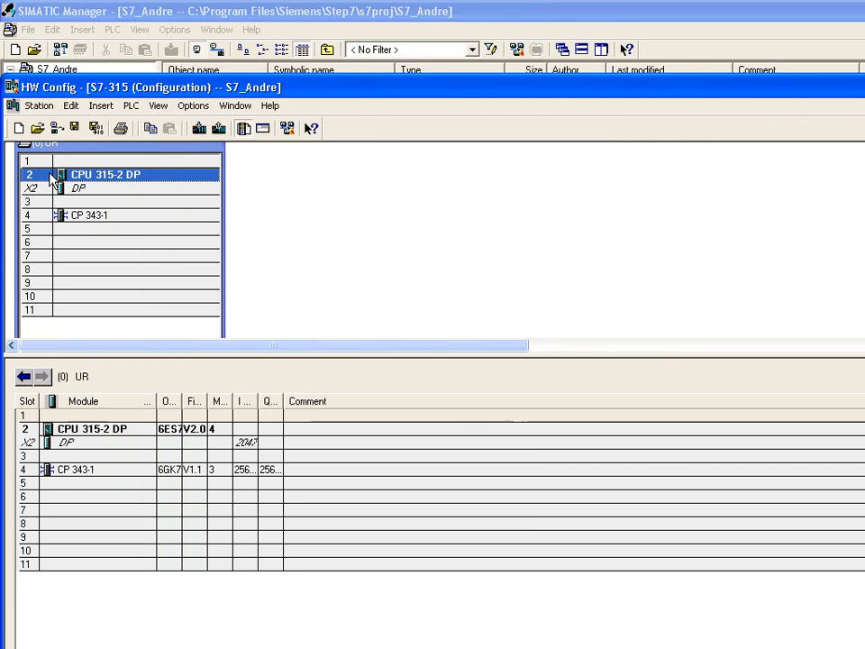
left_click_drag(80, 147, 95, 164)
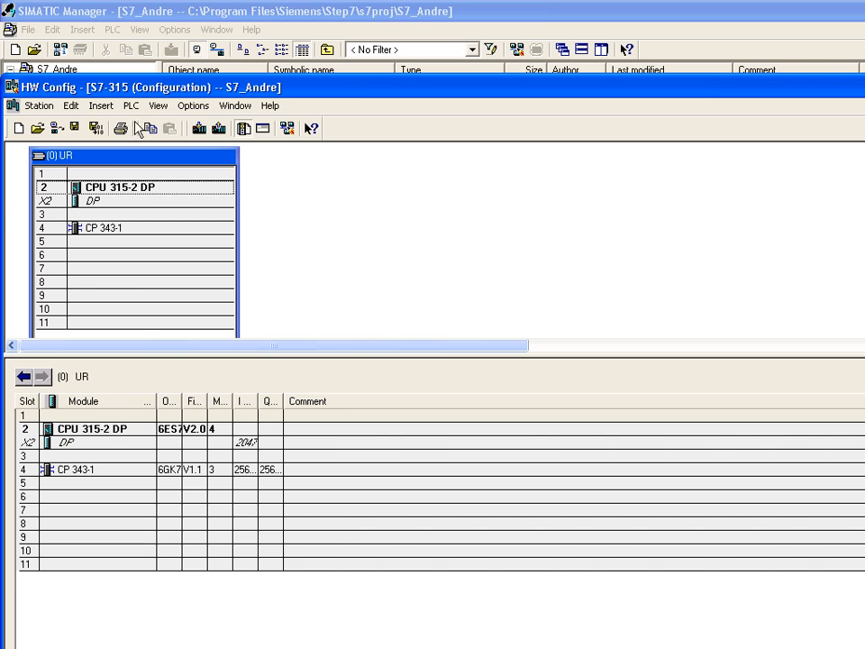
left_click(106, 108)
left_click(110, 109)
left_click(128, 187)
double_click(127, 228)
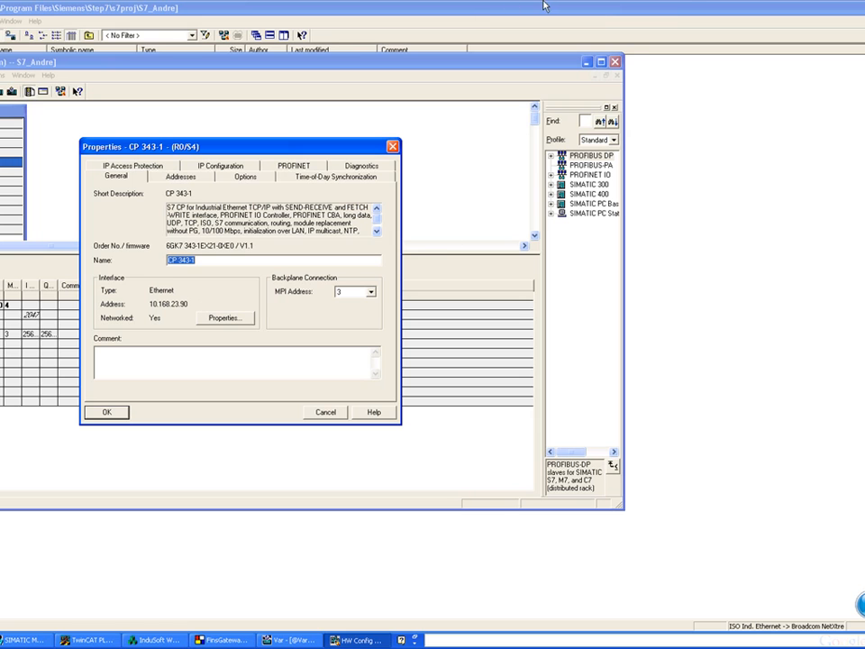
Switch back to InduSoft Web Studio and set the SIETH_MW0 row's station to 10.168.23.90:0:2 and its I/O address to MW0
mouse_move(546, 3)
left_click(638, 8)
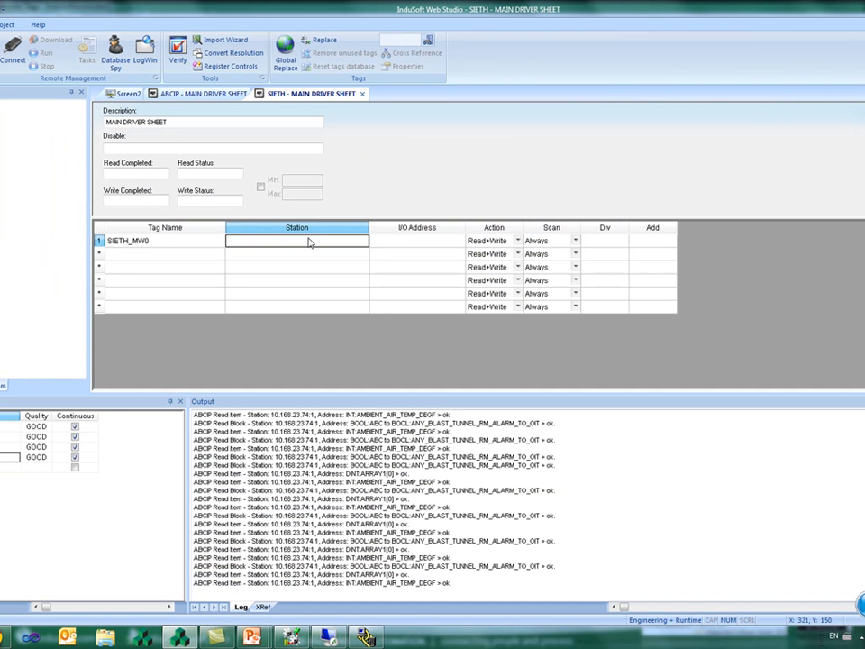
type("10.168.23")
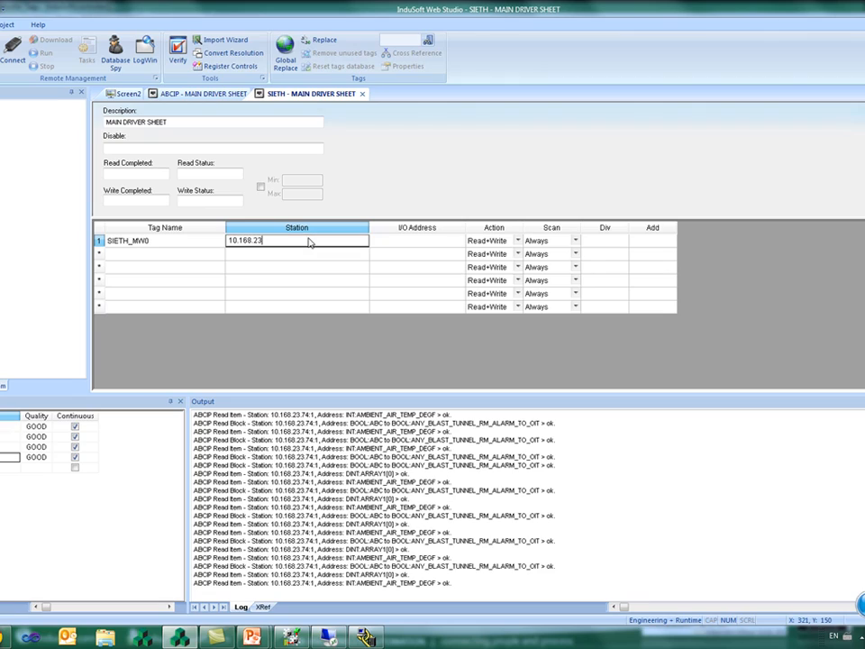
type(".90")
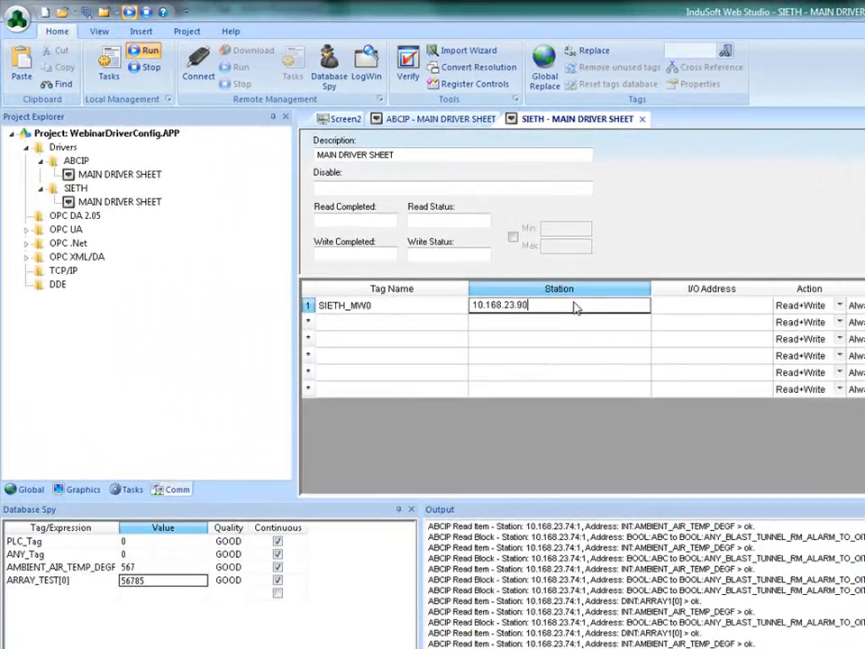
type(":")
type(":")
key("Return")
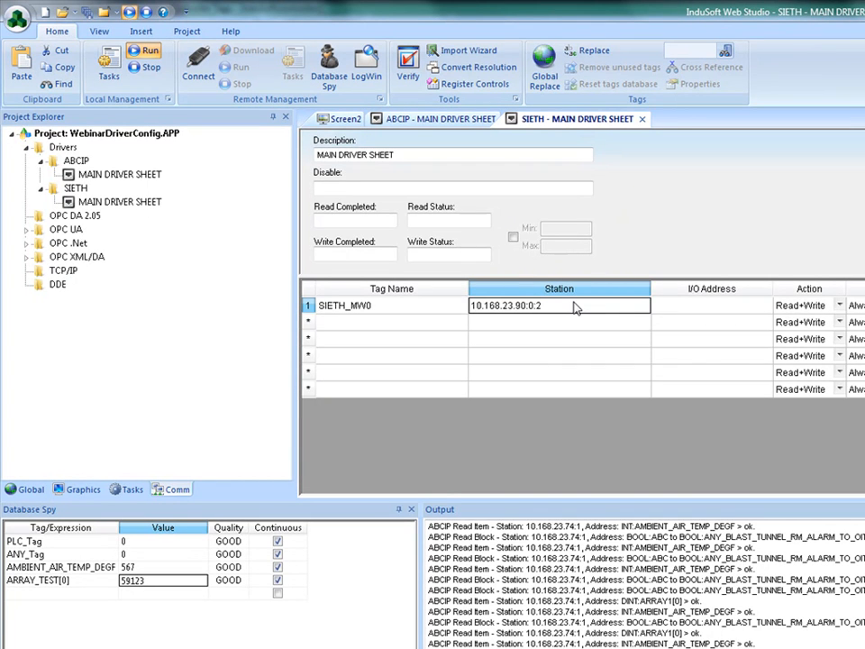
key("Tab")
type("MW0")
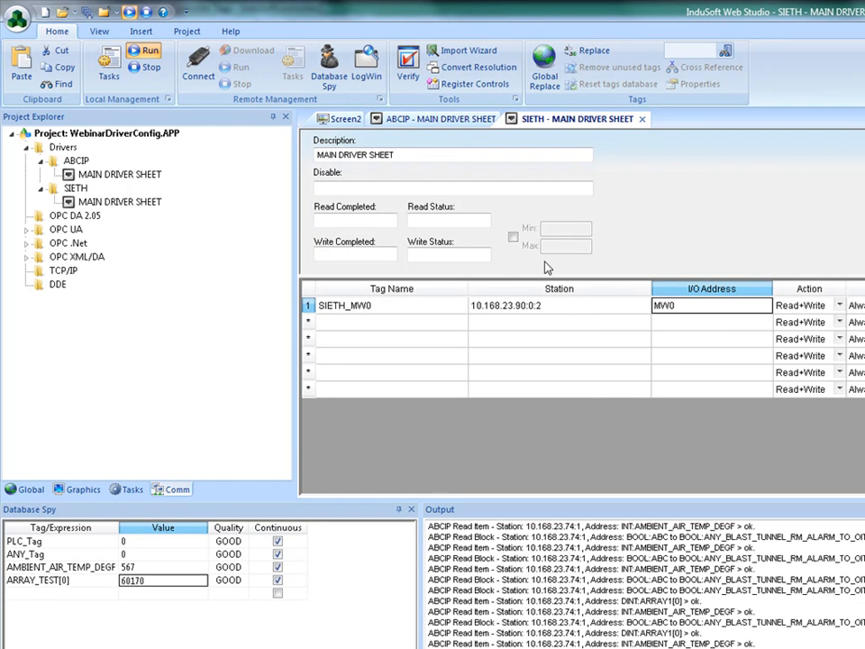
Add the SIETH_MW0 tag from the driver sheet to the Database Spy watch list
left_click(382, 307)
left_click_drag(364, 510, 122, 595)
left_click(131, 596)
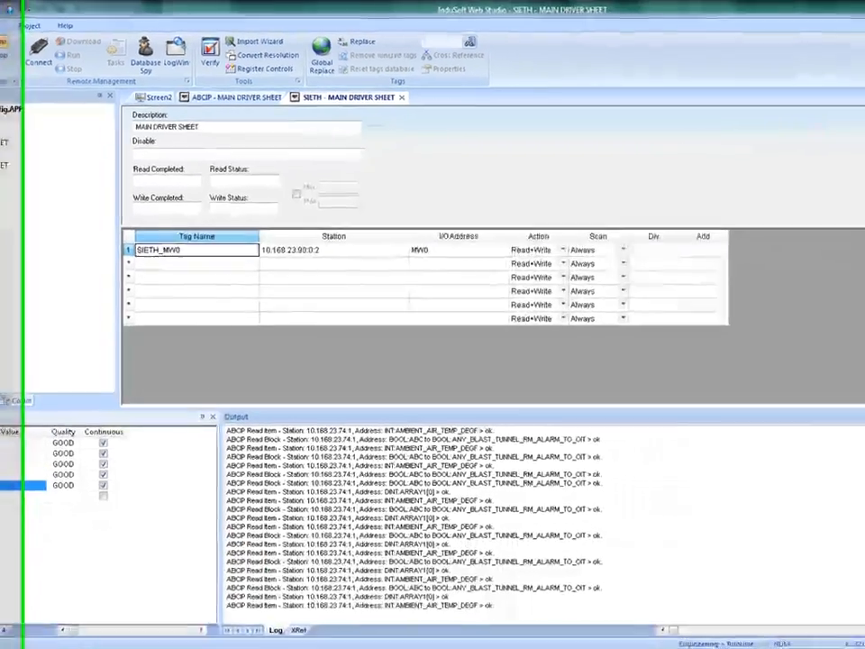
Resume the output log briefly, pause it again, and examine the SIETH read entries for address MW0
right_click(371, 512)
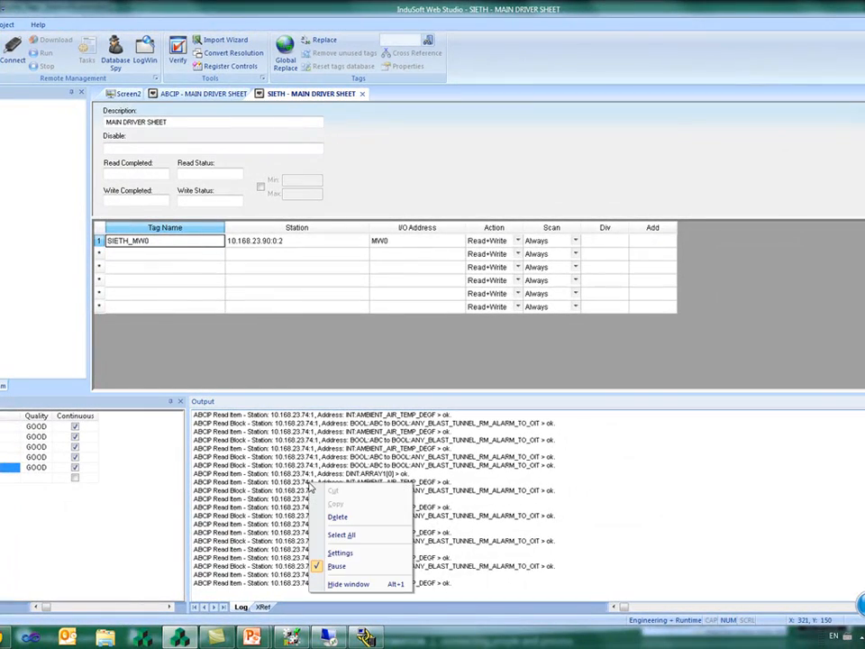
left_click(356, 567)
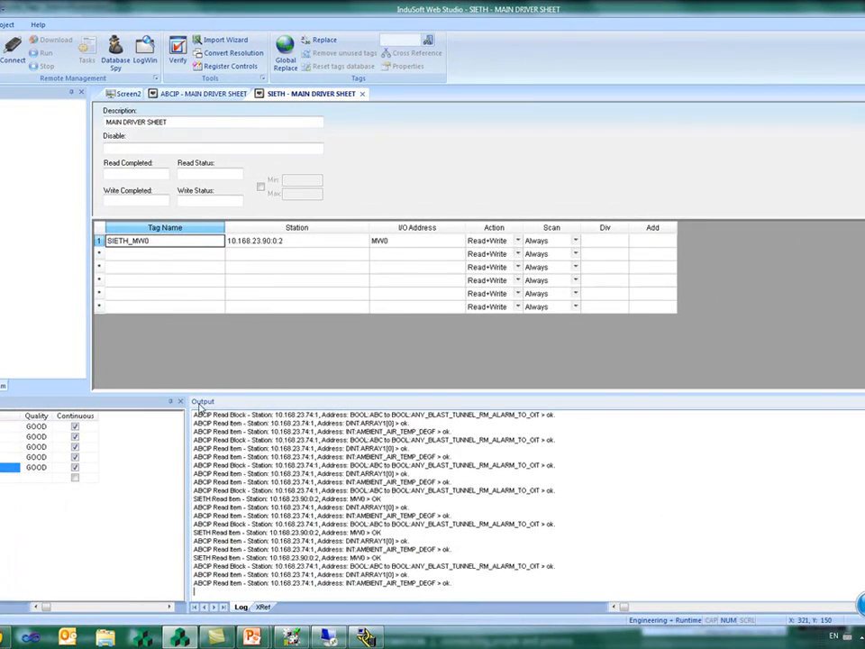
right_click(323, 527)
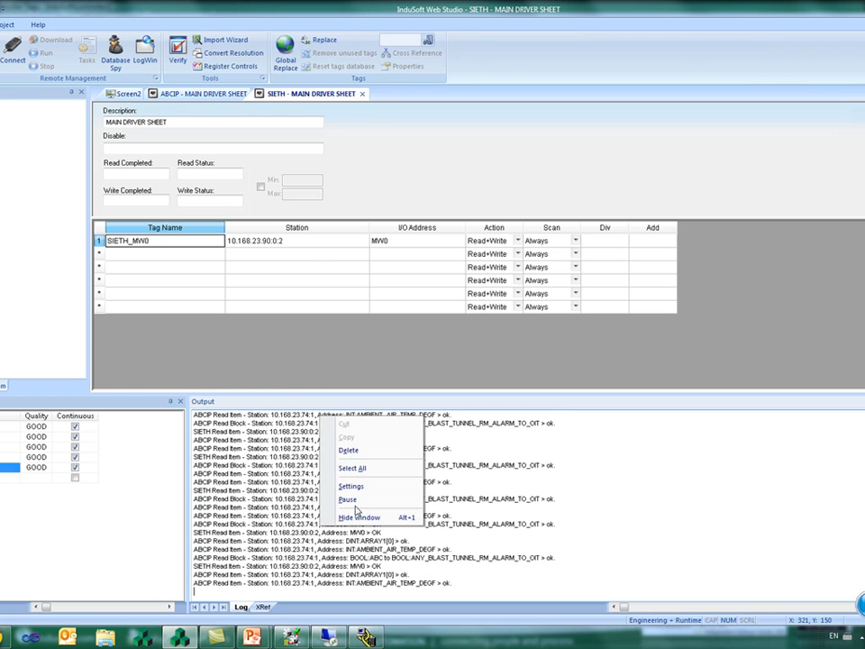
left_click(354, 500)
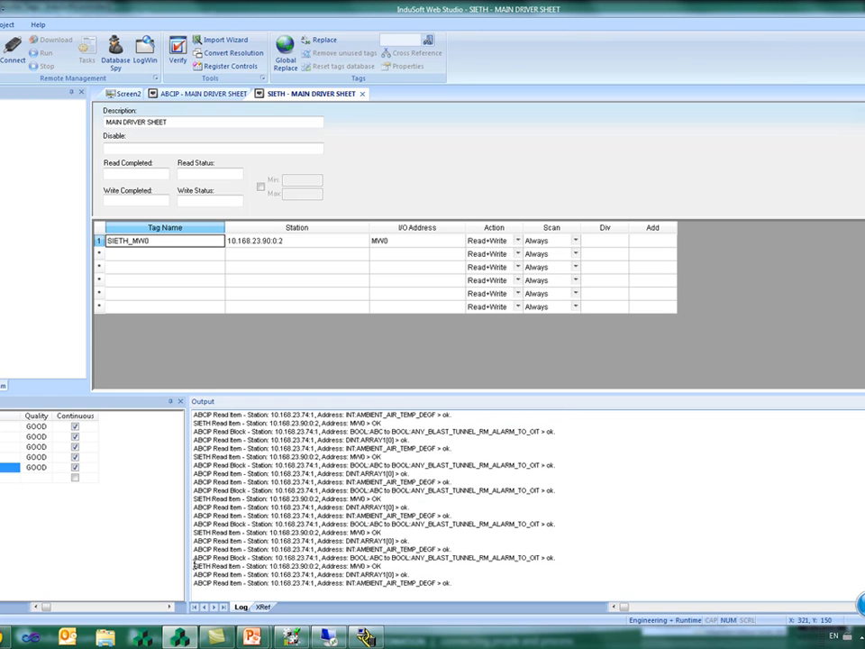
left_click(194, 566)
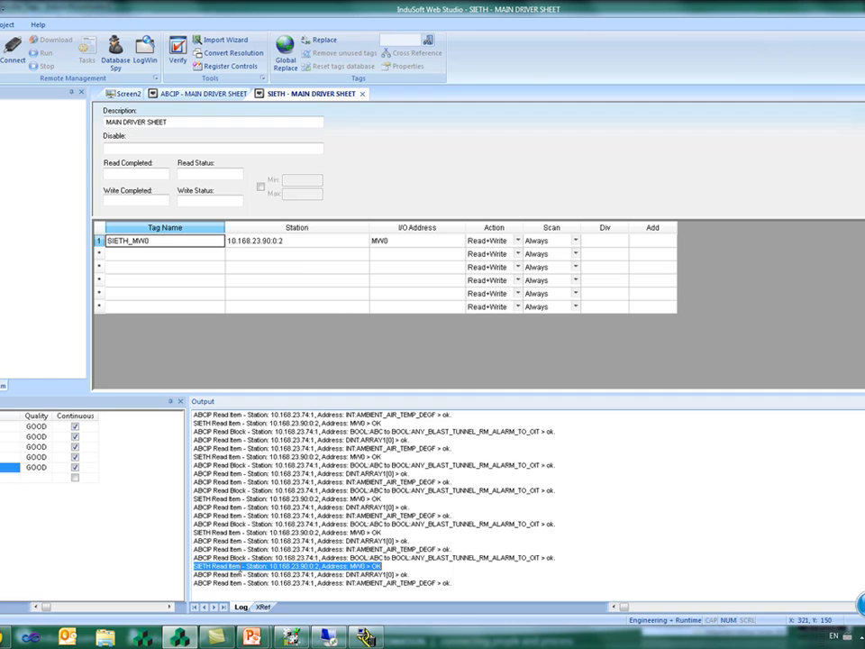
left_click_drag(195, 575, 466, 583)
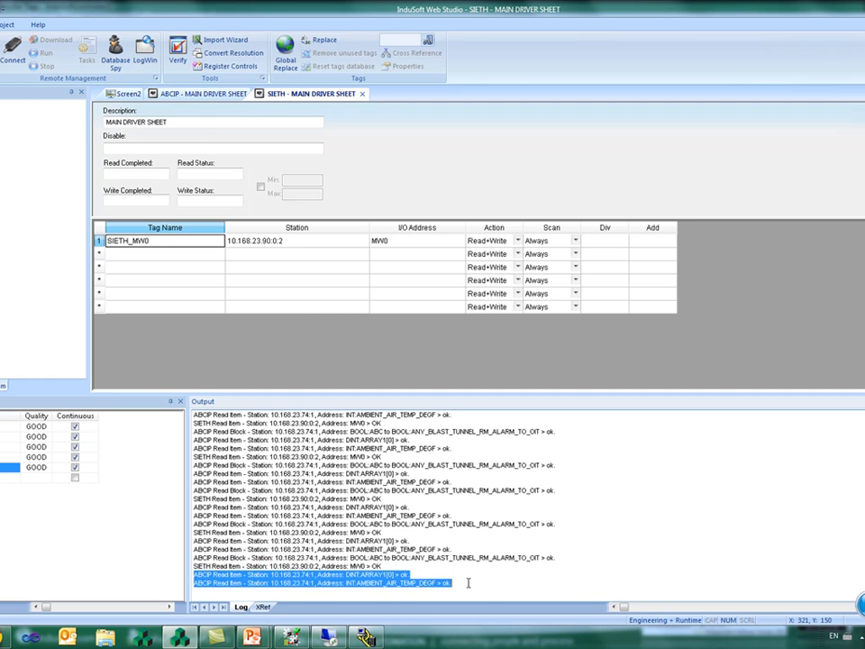
left_click(192, 566)
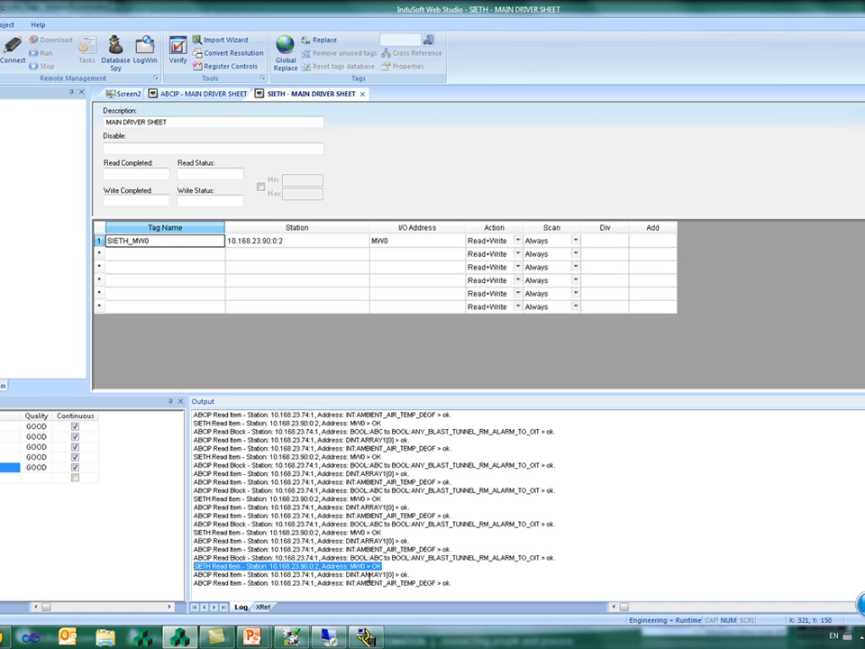
Add a second driver sheet row with station 10.168.23.90:0:2 and a new tag named DB1_DBB1_Tag
left_click(286, 242)
key("Down")
type("10.168.23.90:0:2")
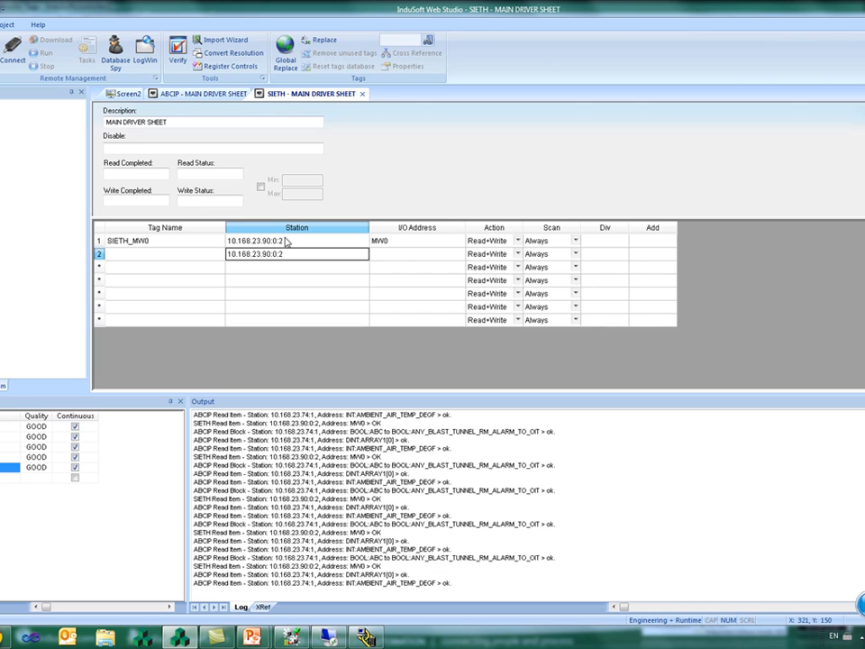
key("Left")
type("DB")
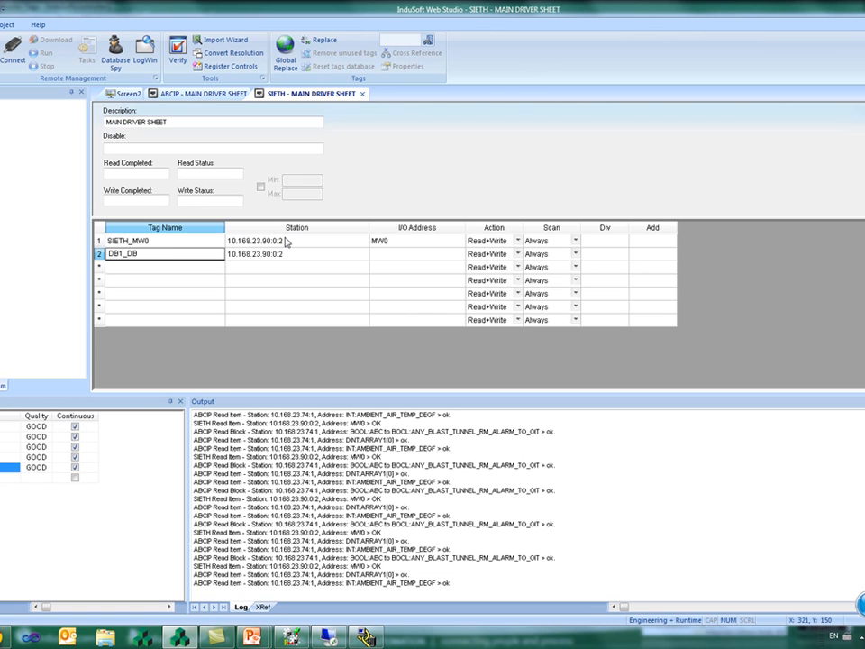
type("1_DBB1_Tag")
key("Return")
key("Return")
key("Return")
key("Right")
key("Left")
key("Right")
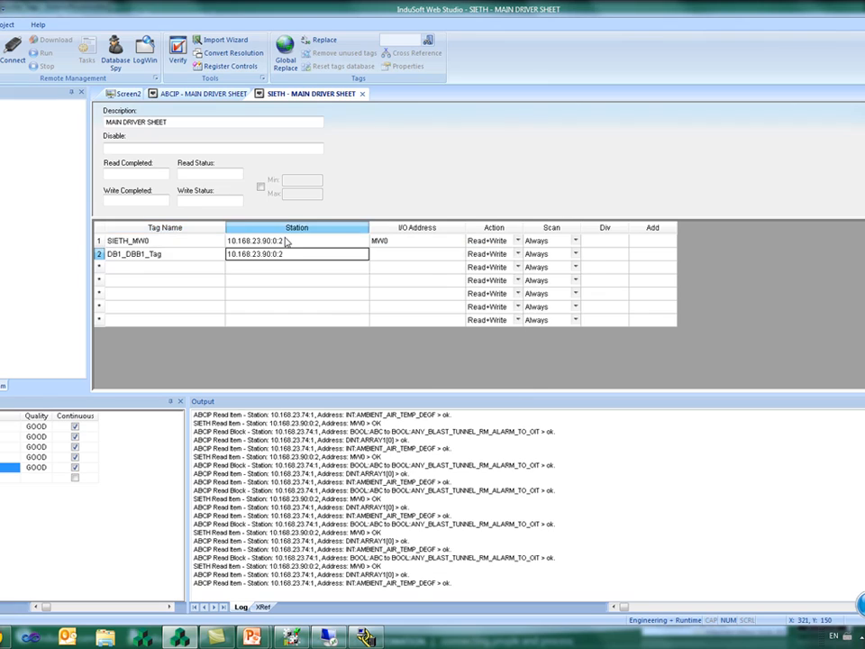
Set the I/O address of DB1_DBB1_Tag to DB1B1 and add the tag to the Database Spy watch list
key("Right")
type("DB")
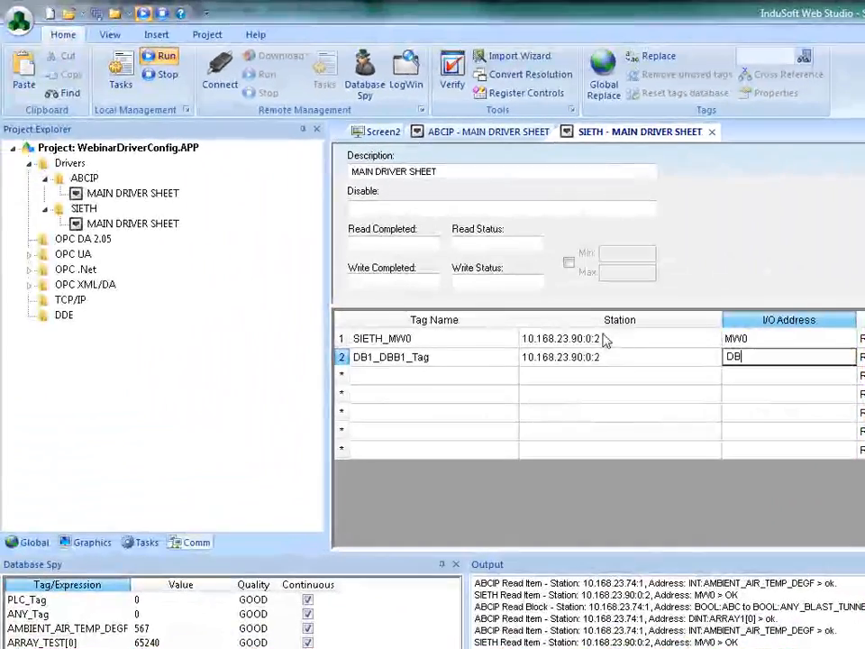
type("1B1")
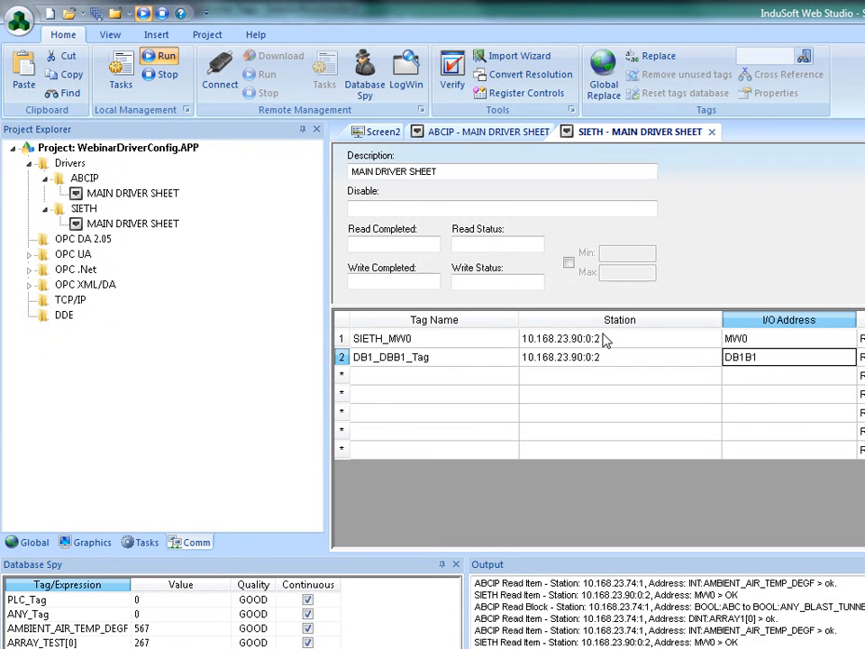
left_click(442, 361)
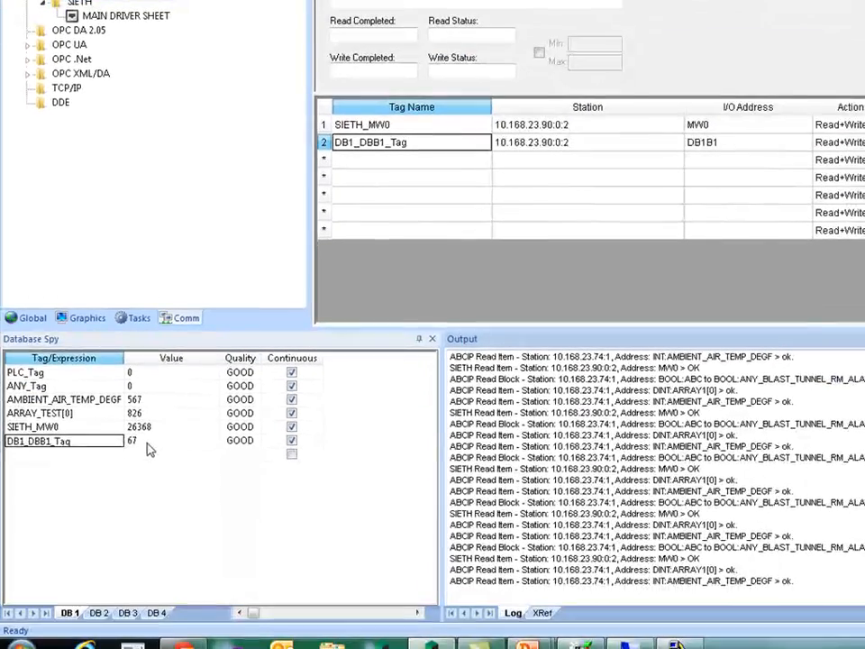
left_click(147, 443)
Let the output log run briefly, pause it, and examine the SIETH read entries for address DB1B1
right_click(592, 476)
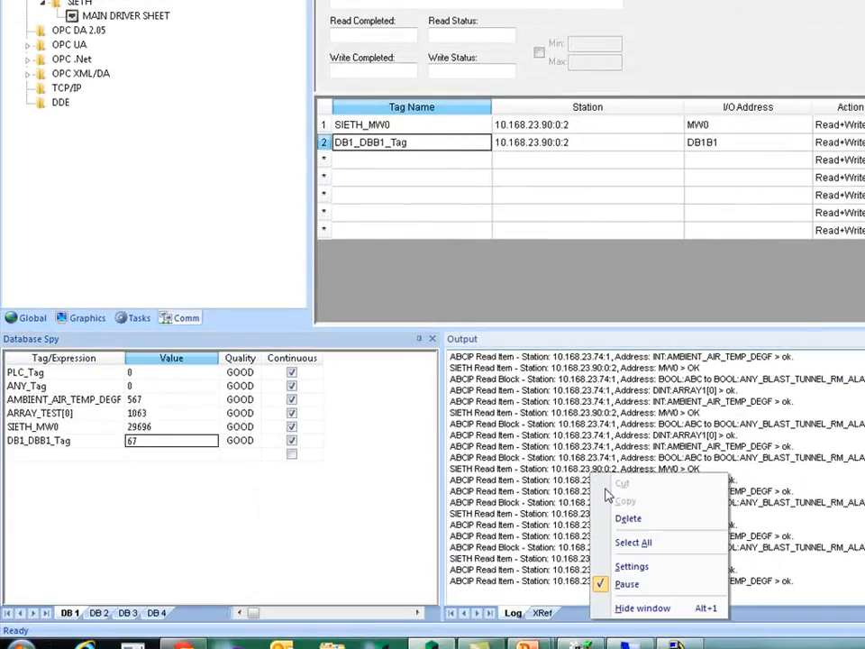
left_click(642, 588)
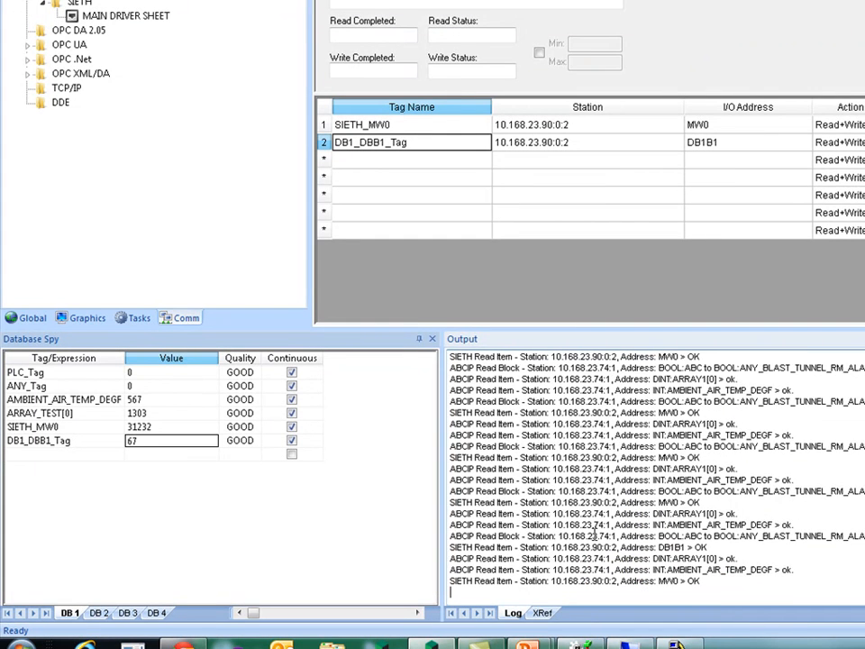
right_click(658, 480)
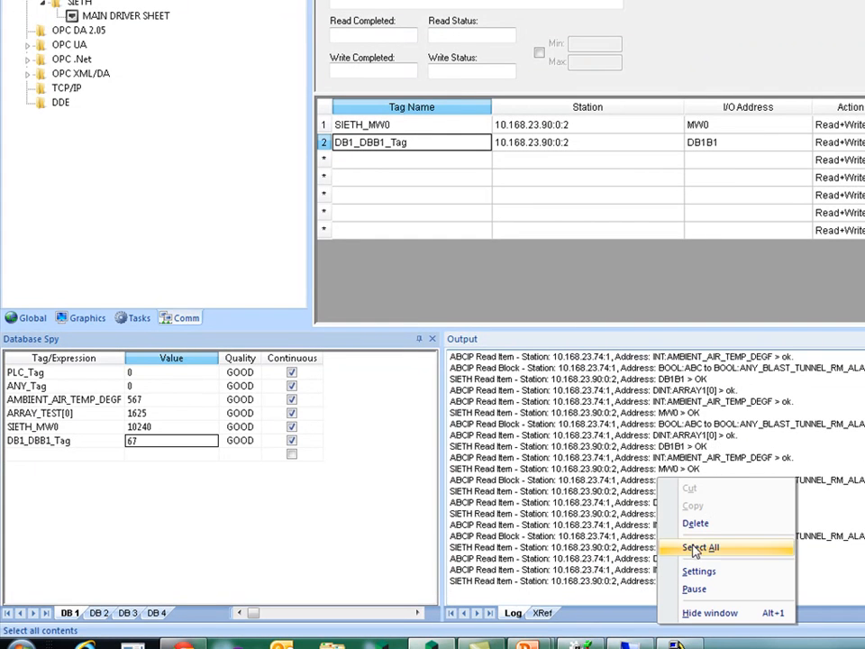
left_click(701, 590)
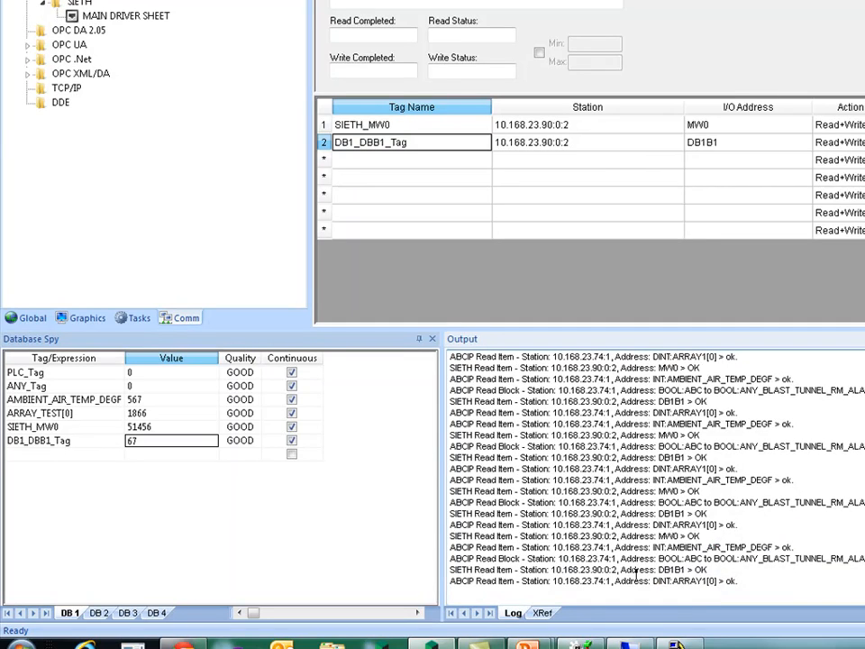
left_click_drag(713, 570, 719, 535)
left_click(453, 535)
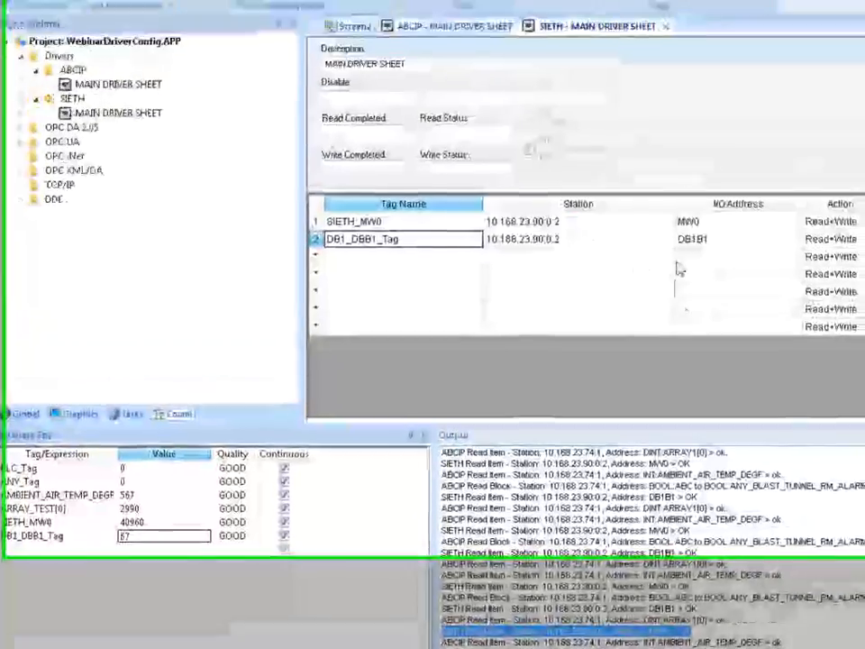
Enter MB20 as the I/O address in the third row of the SIETH driver sheet
left_click(709, 162)
left_click(707, 127)
left_click(689, 356)
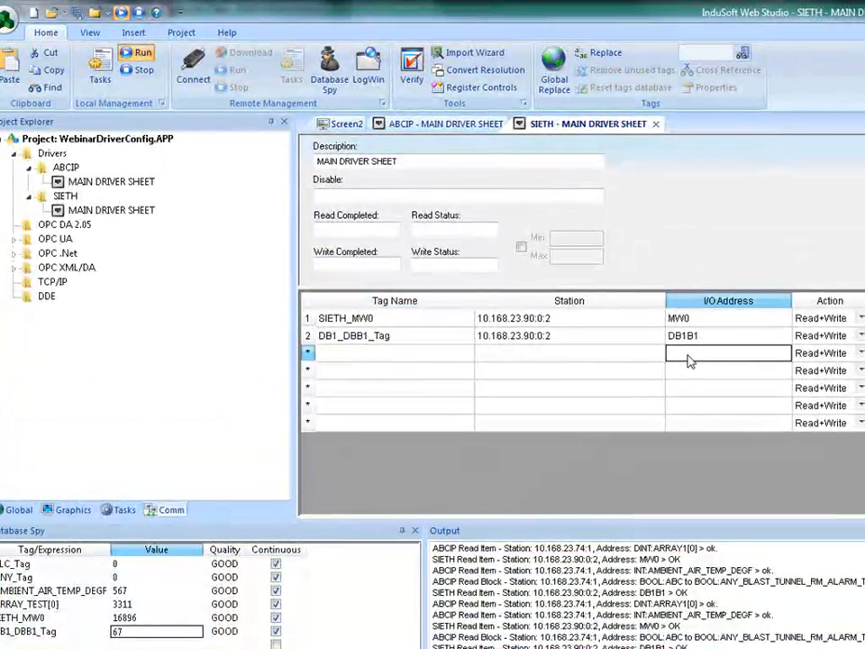
type("MB20")
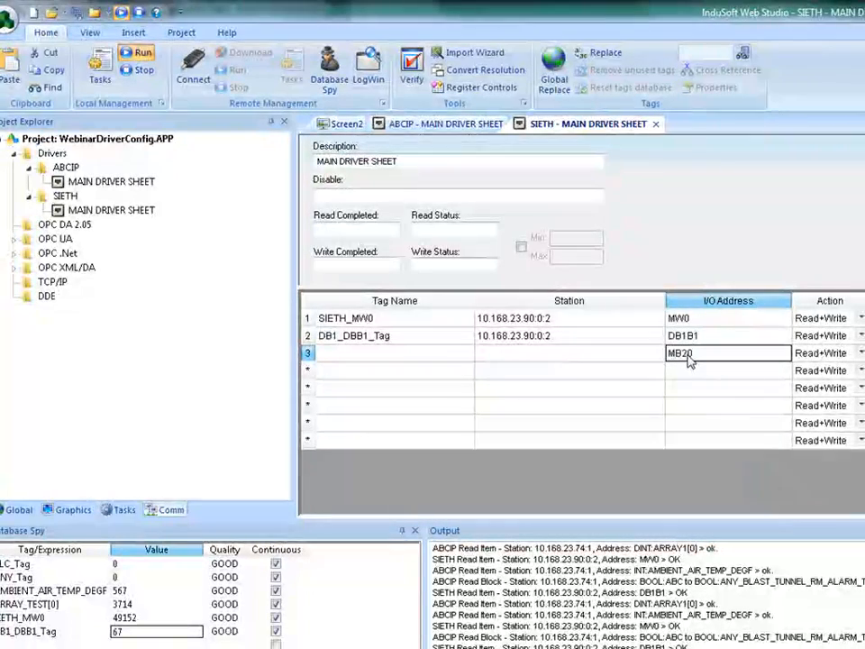
Create the tag SIETH_MB20 for the MB20 row and set its station to 10.168.23.90:0:2
key("shift+Tab")
key("shift+Tab")
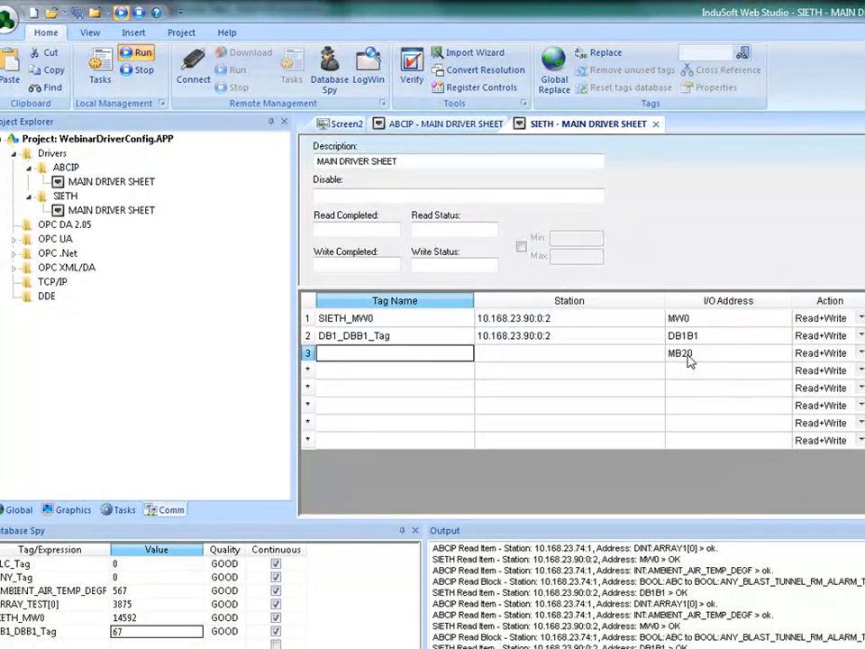
type("SIETH_M")
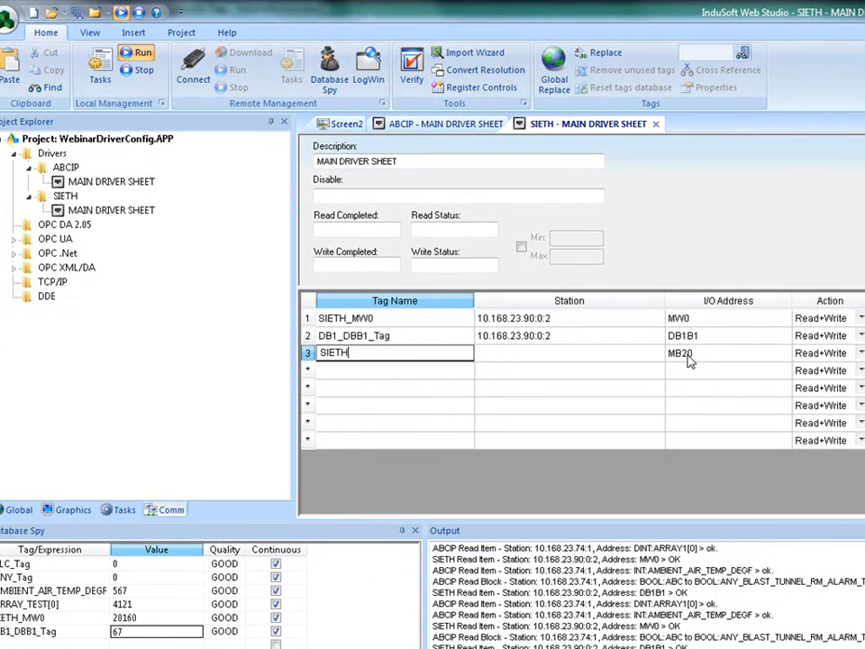
type("B20")
key("Return")
key("Return")
key("Return")
key("Tab")
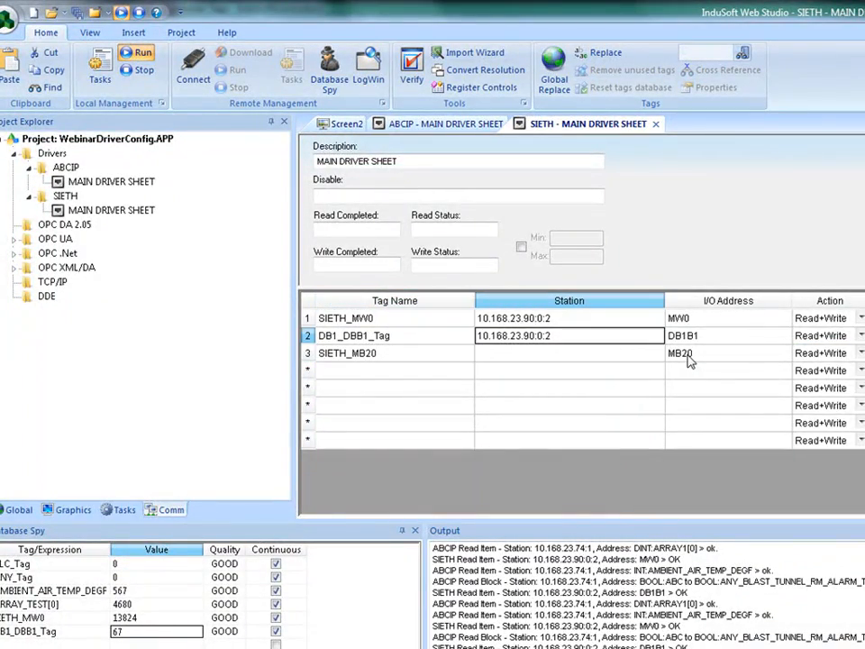
type("10.168.23.90:0:2")
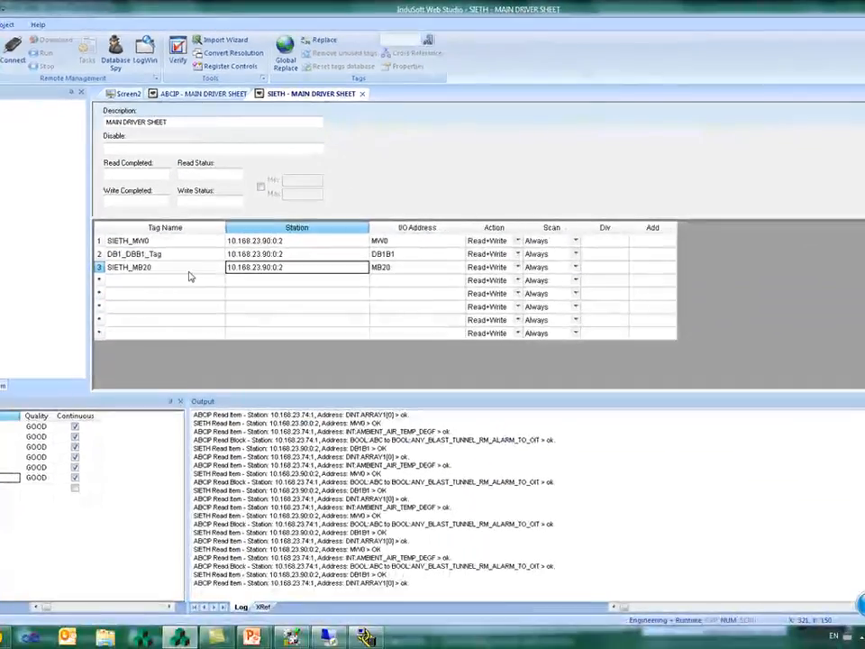
Add SIETH_MB20 to the Database Spy watch list and resume the output log
left_click(395, 336)
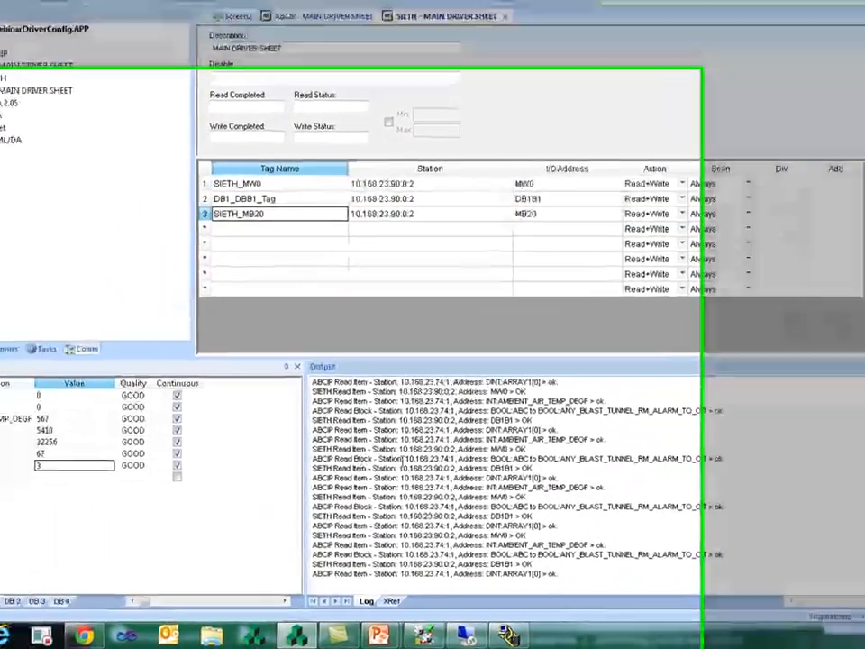
right_click(273, 485)
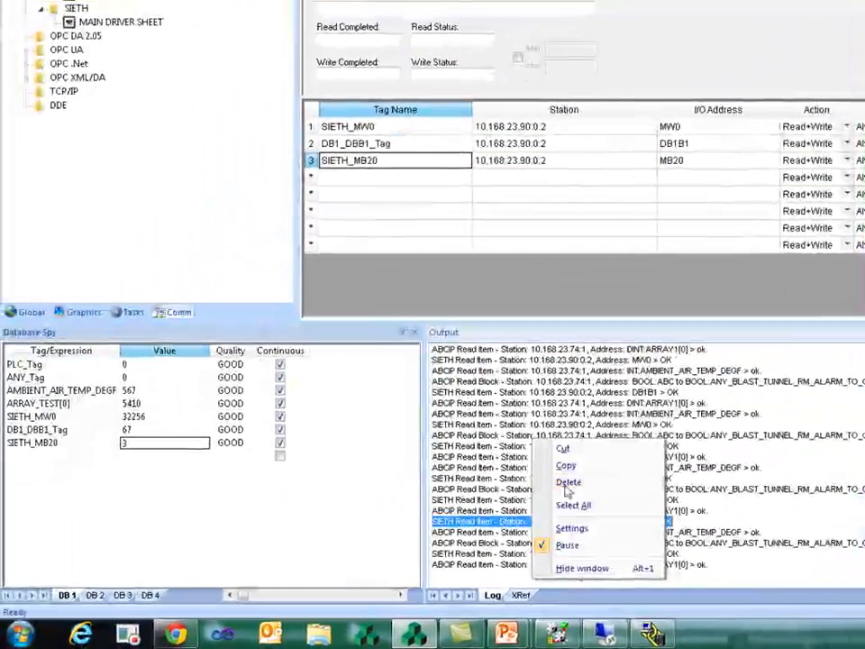
left_click(554, 545)
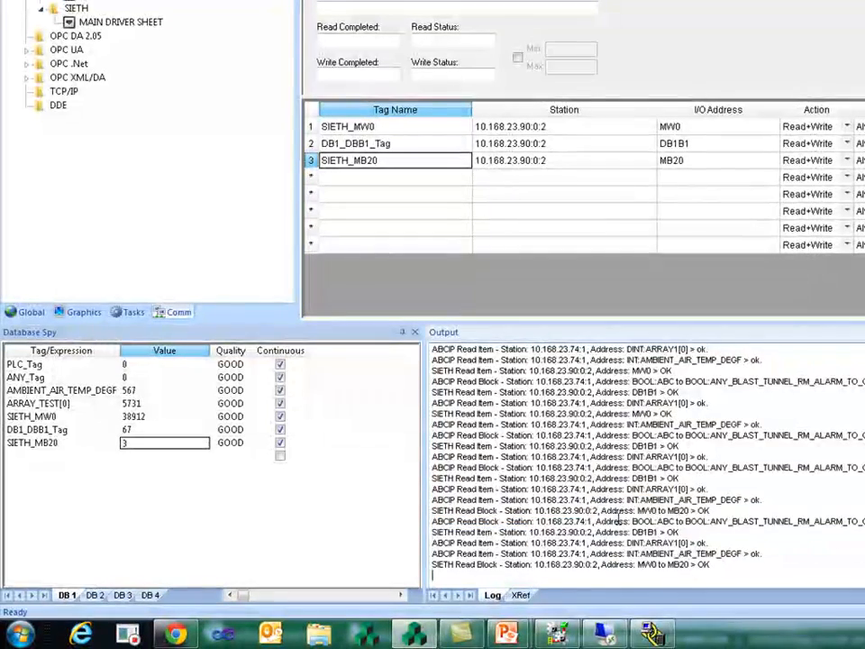
Pause the output log and examine the SIETH read entries for DB1B1 and for the MW0 to MB20 block
right_click(627, 519)
left_click(663, 484)
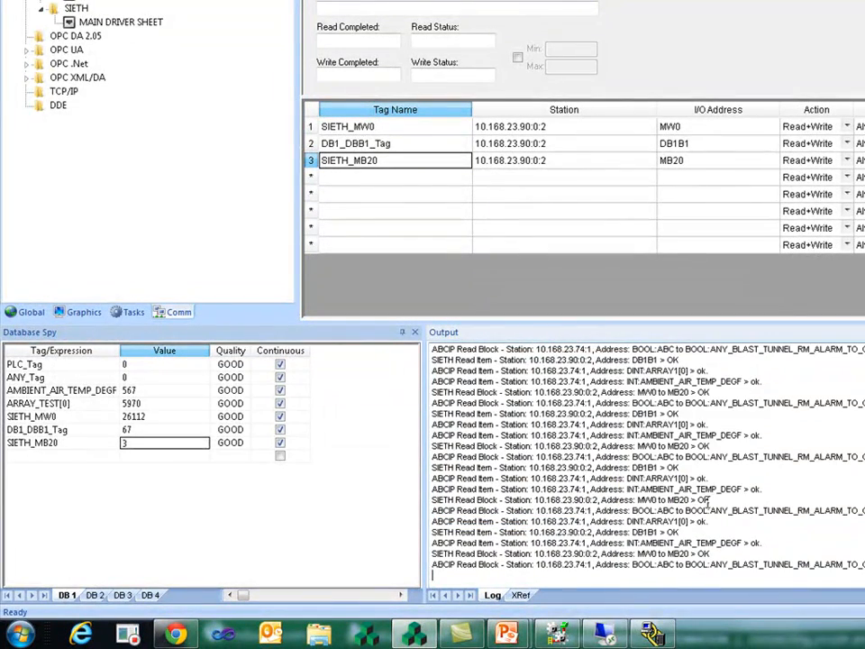
left_click_drag(690, 531, 435, 538)
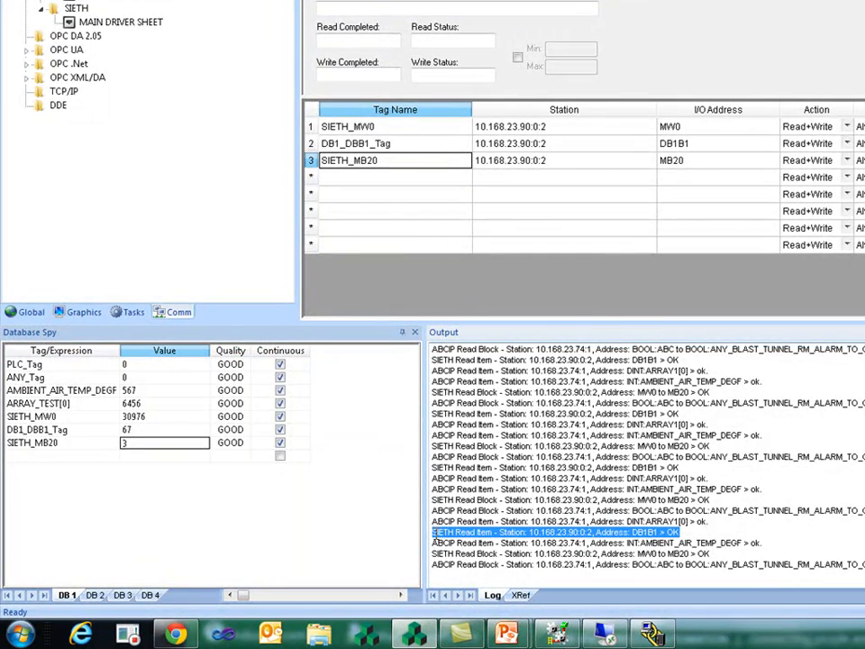
left_click_drag(711, 555, 432, 552)
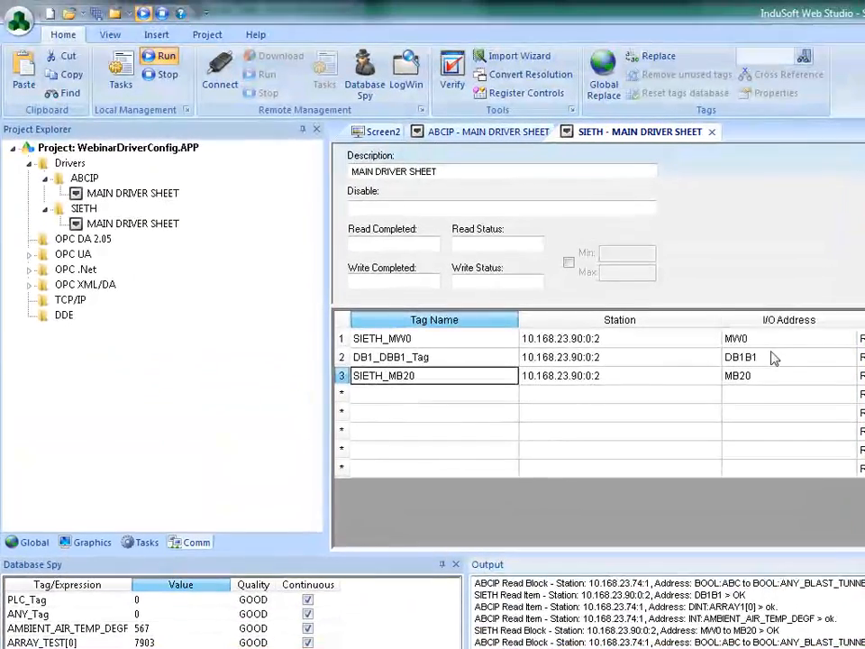
Review the MB20 and DB1B1 addresses and the DB1_DBB1_Tag row in the SIETH main driver sheet
left_click(696, 127)
left_click(759, 381)
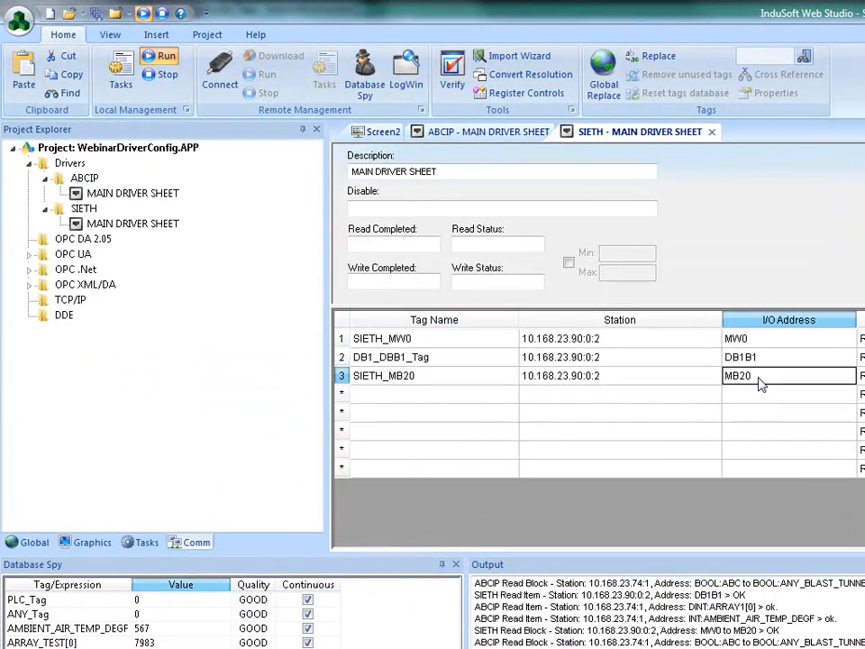
left_click(783, 359)
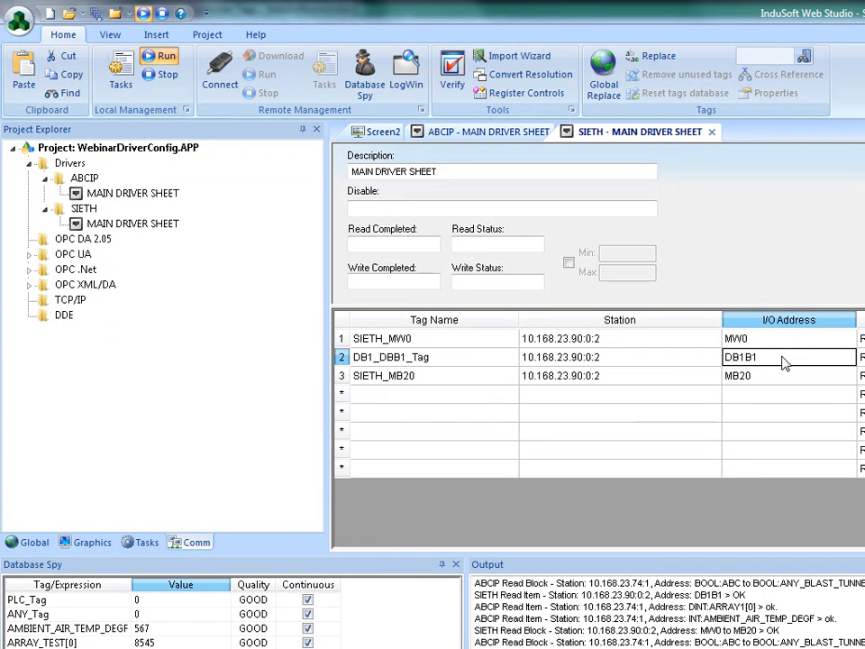
left_click(344, 358)
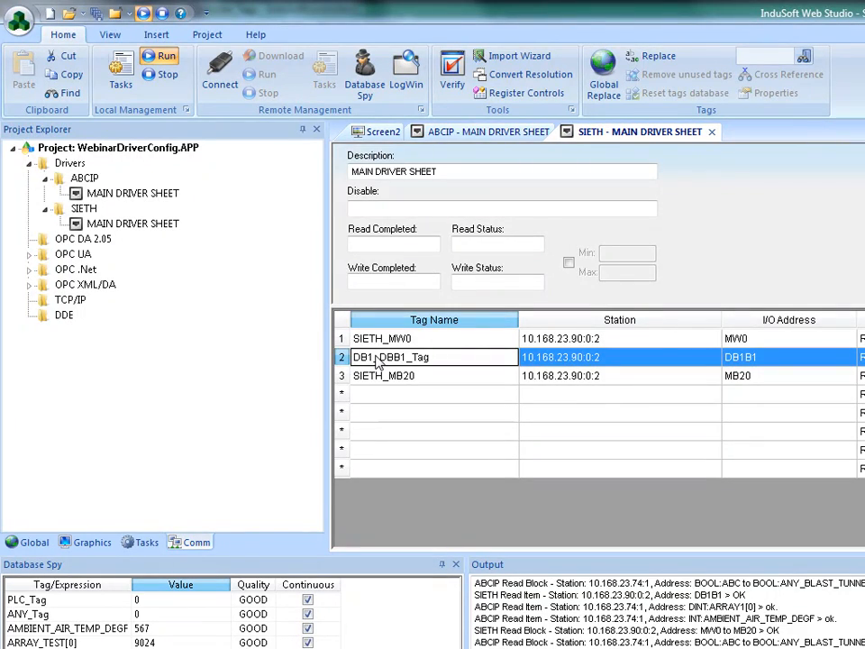
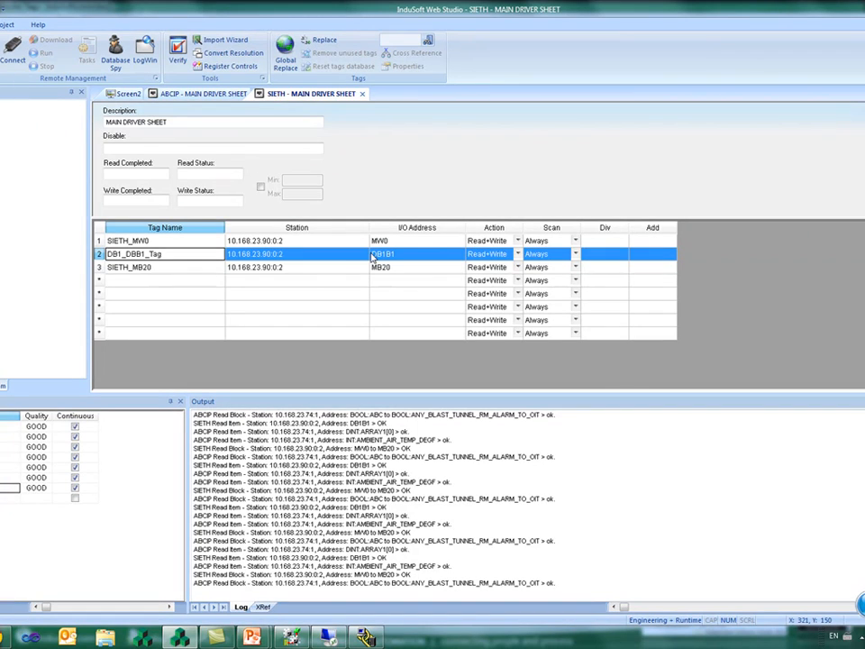
Open the event chat to check the attendees' messages, and close it again
left_click(810, 602)
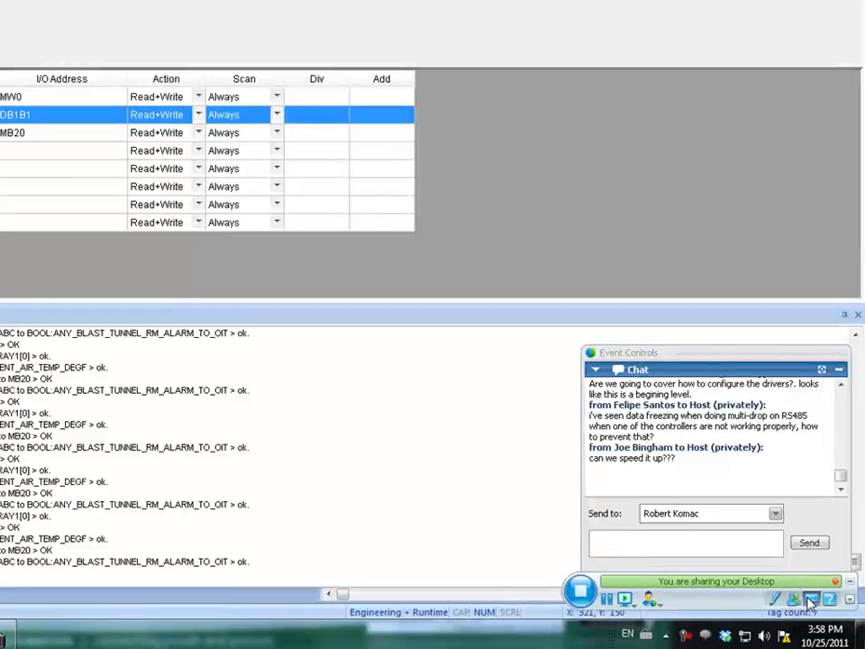
left_click(811, 601)
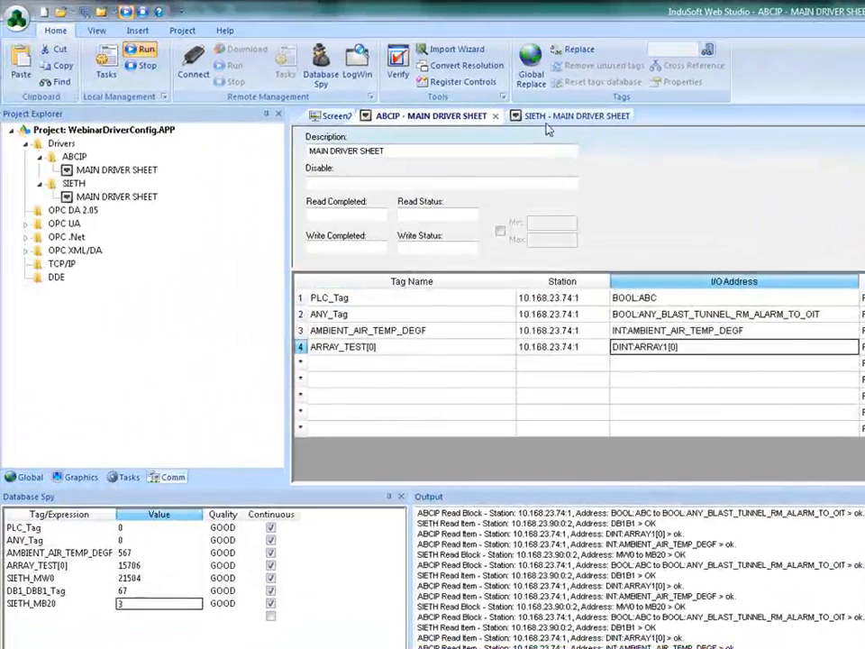
Compare the ABCIP and SIETH main driver sheets, examining their tag name, station and I/O address columns
left_click(546, 121)
left_click(437, 119)
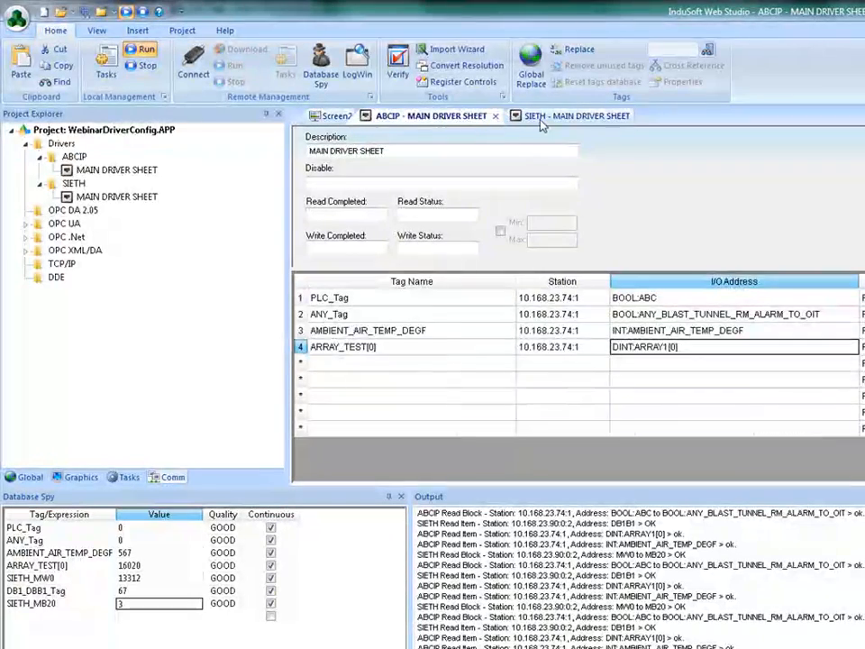
left_click(542, 123)
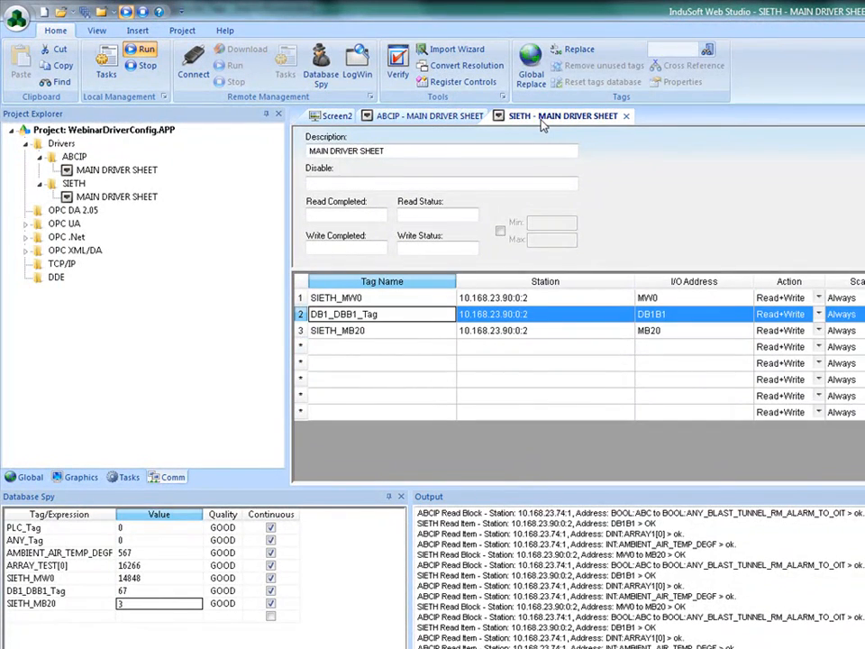
left_click(419, 303)
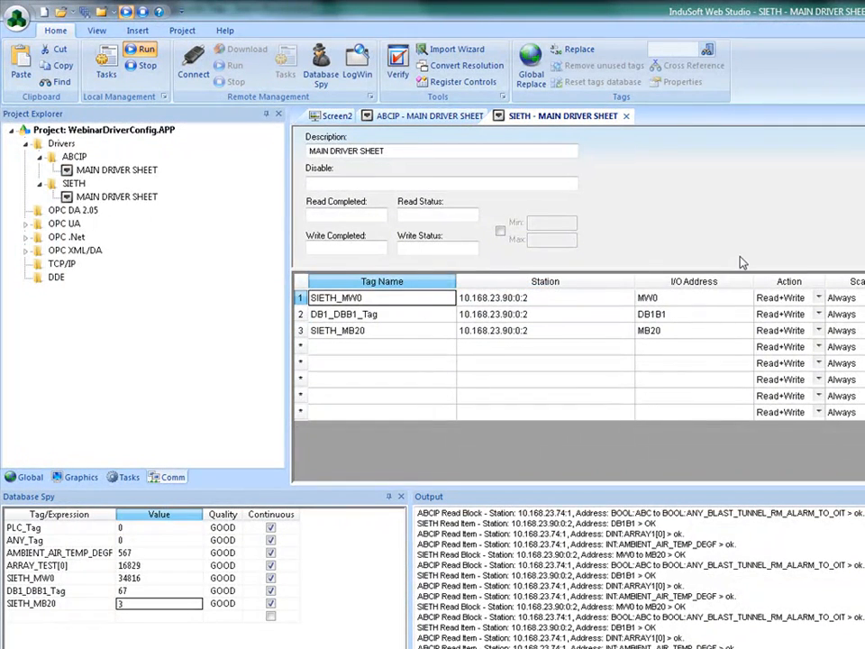
left_click(709, 298)
left_click(558, 284)
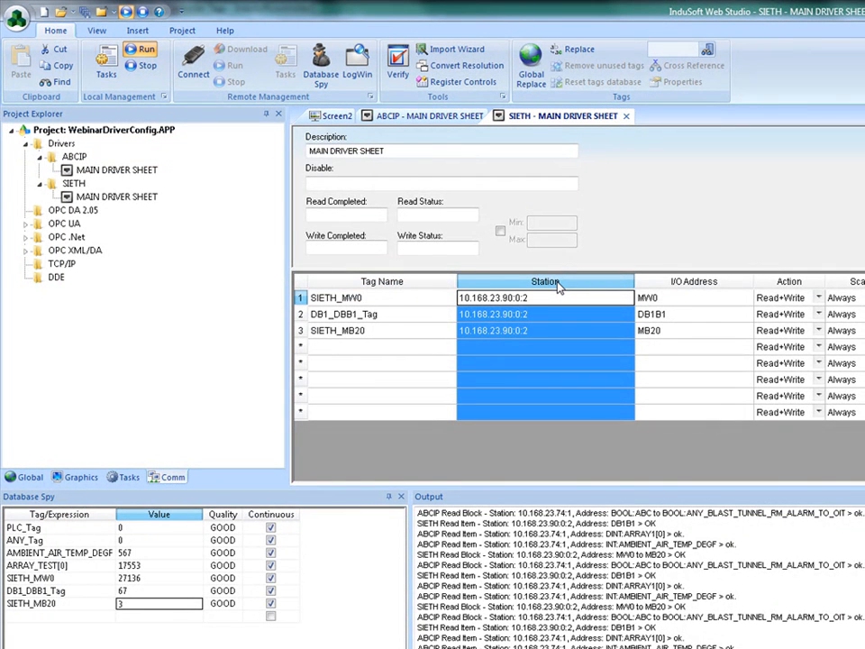
left_click(535, 321)
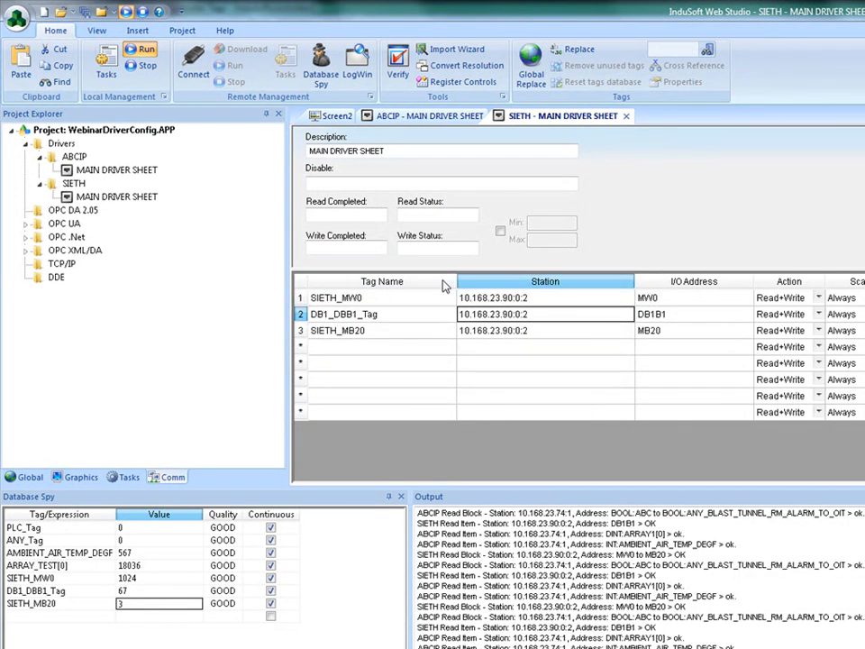
left_click_drag(447, 285, 673, 285)
left_click(609, 333)
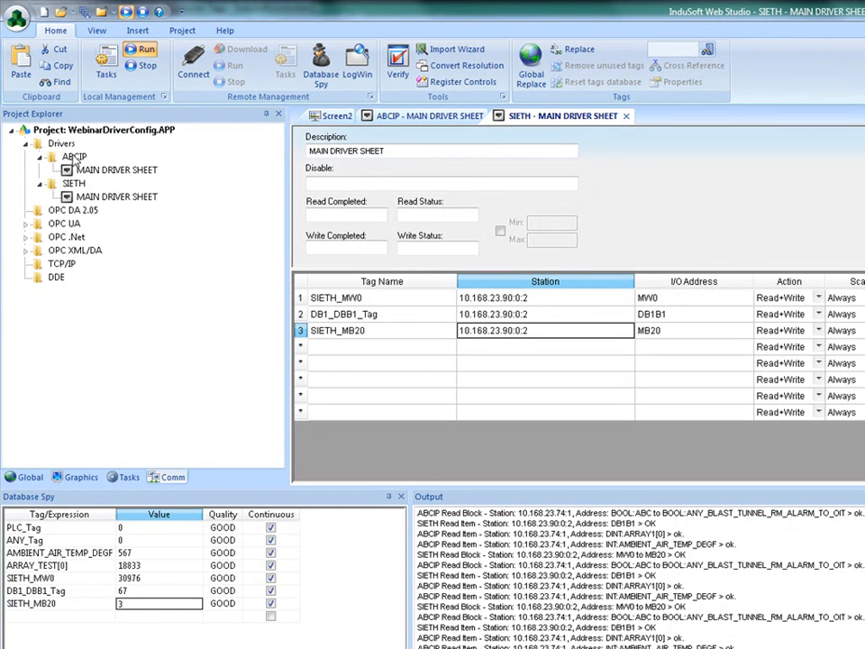
Insert a new standard driver sheet under the ABCIP driver
right_click(74, 157)
left_click(112, 166)
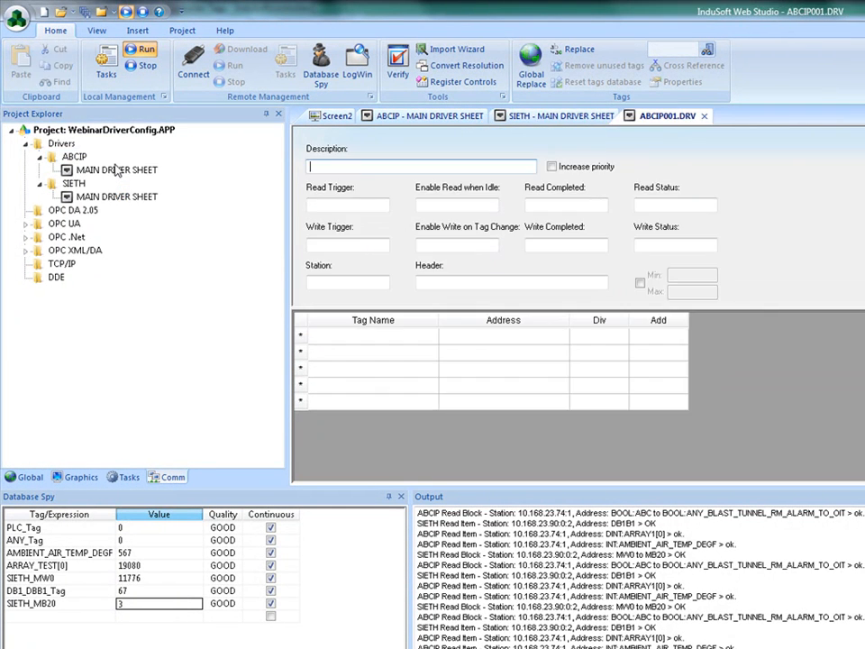
Compare the new ABCIP sheet with the ABCIP main driver sheet, examining where station, header, tag names and addresses are defined
left_click(433, 115)
left_click(676, 118)
left_click(417, 117)
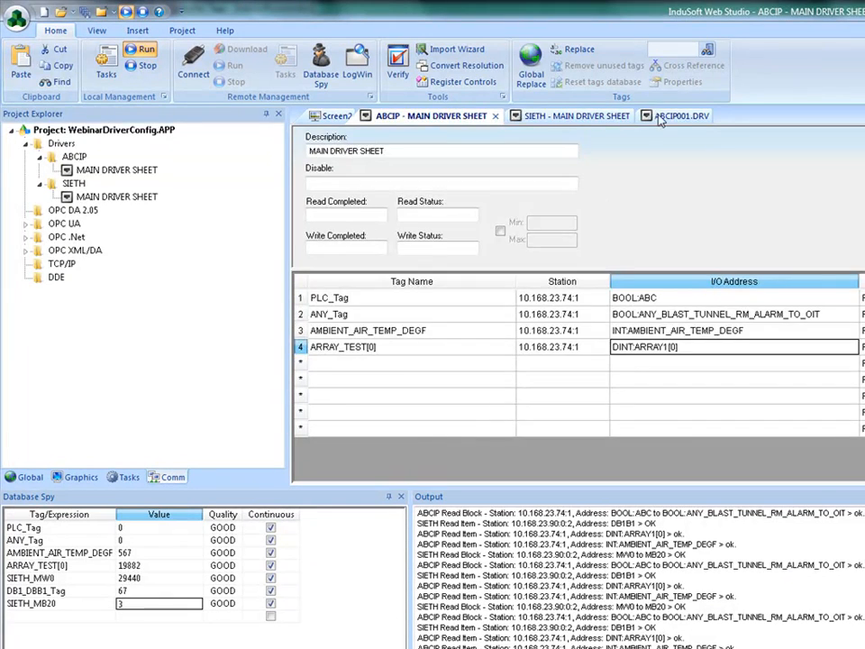
left_click(665, 116)
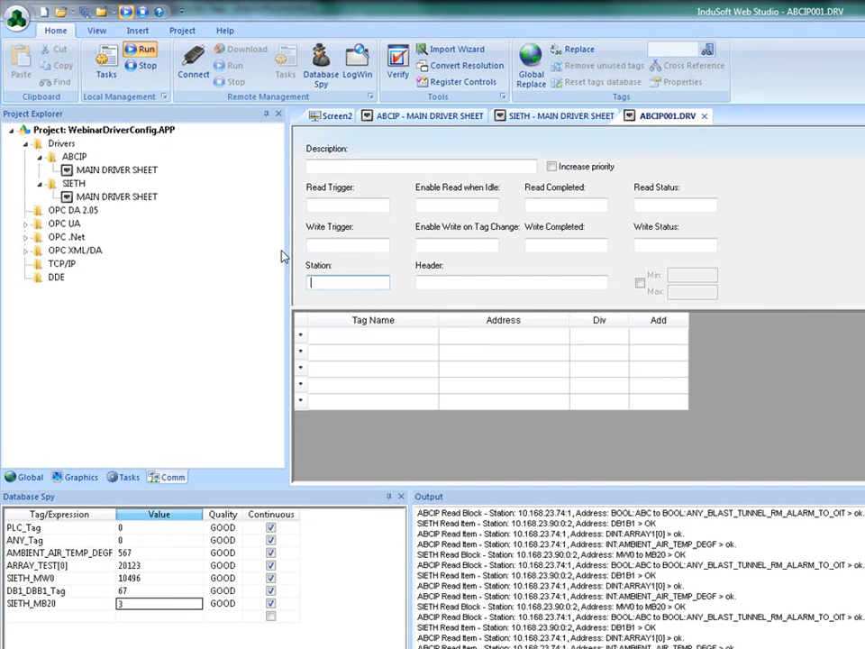
left_click(430, 120)
left_click(573, 299)
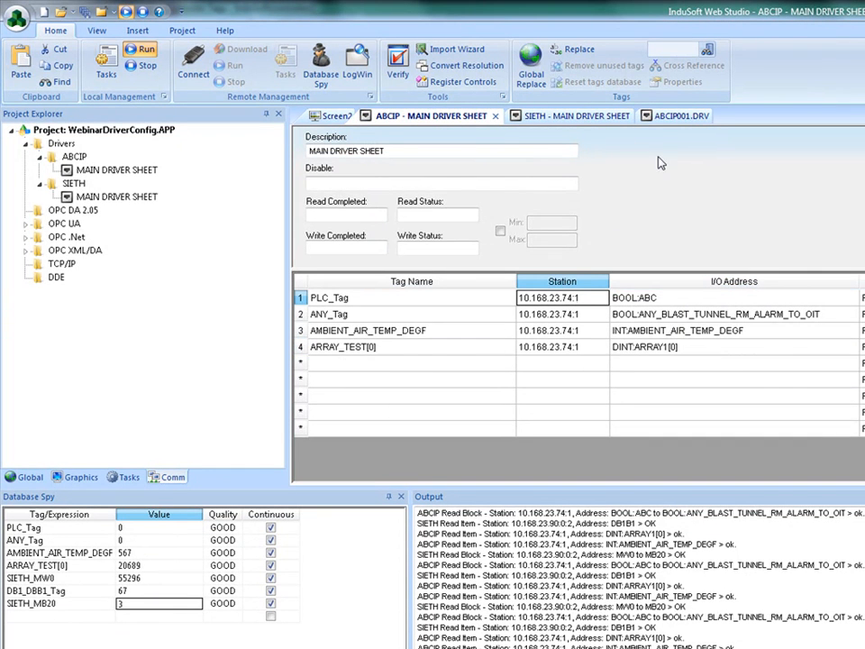
left_click(678, 115)
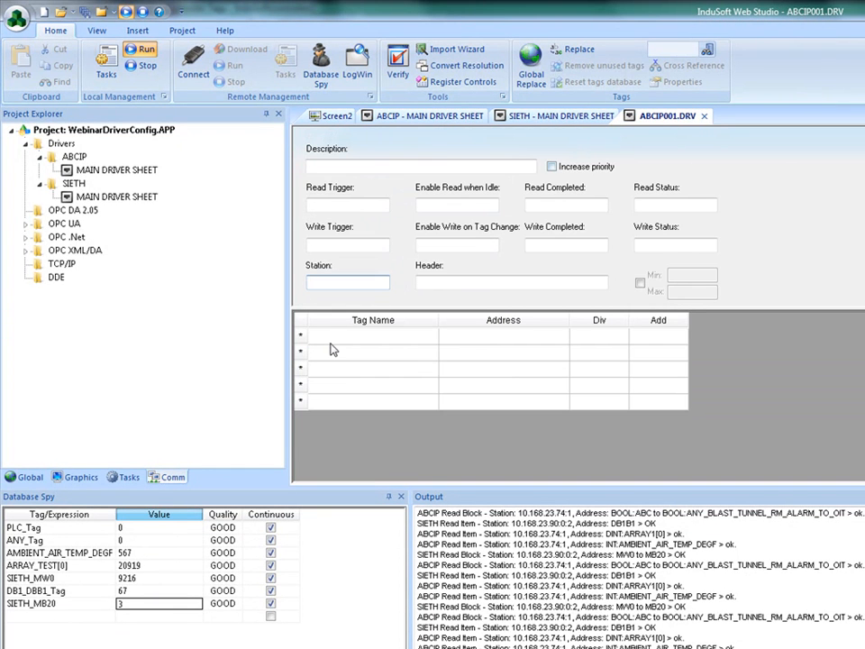
left_click(438, 282)
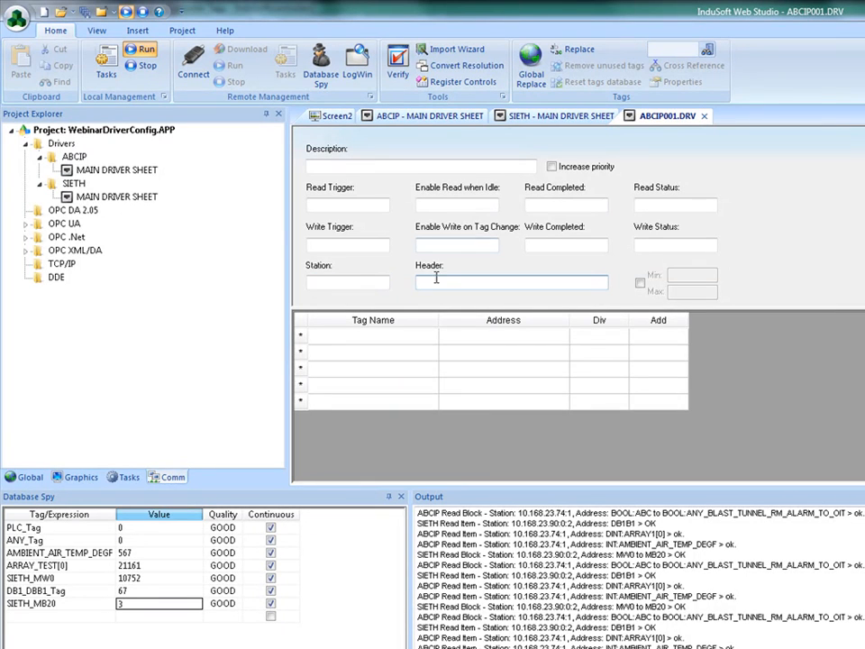
left_click(410, 337)
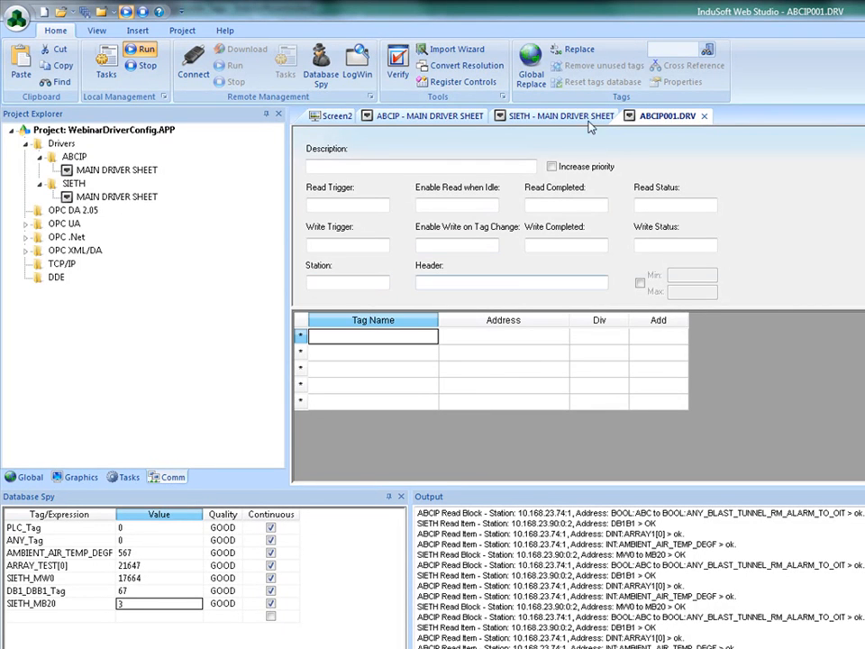
left_click(437, 117)
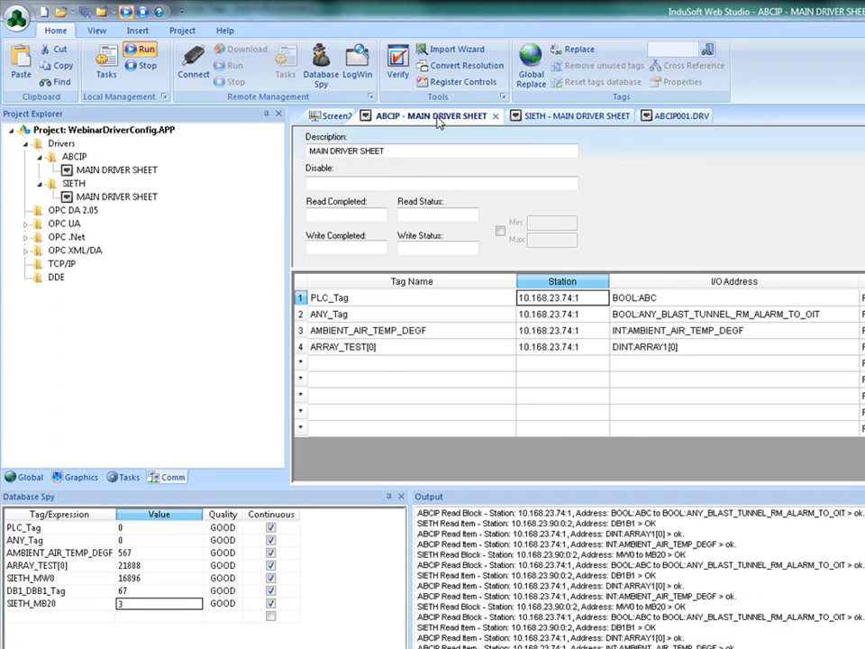
left_click(675, 118)
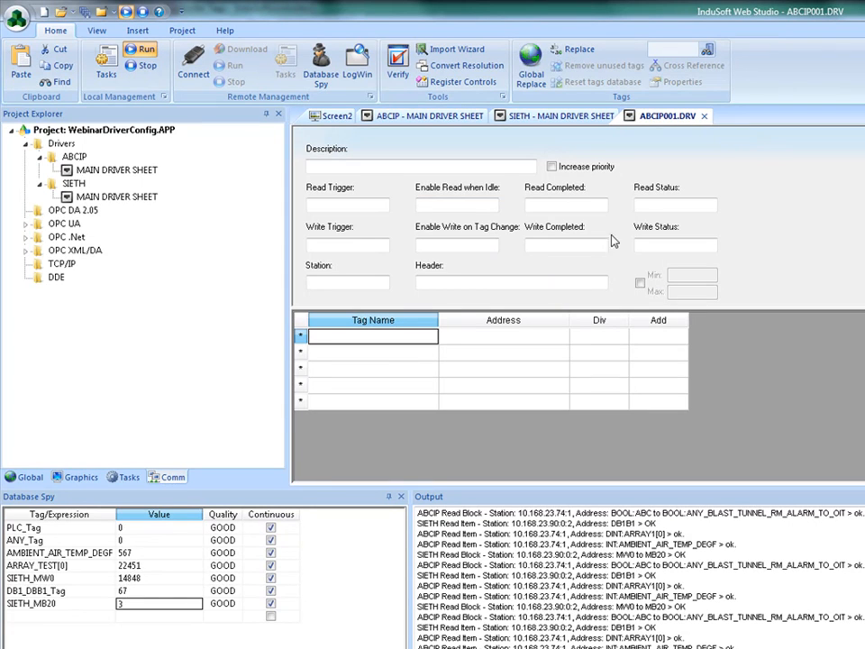
left_click(356, 283)
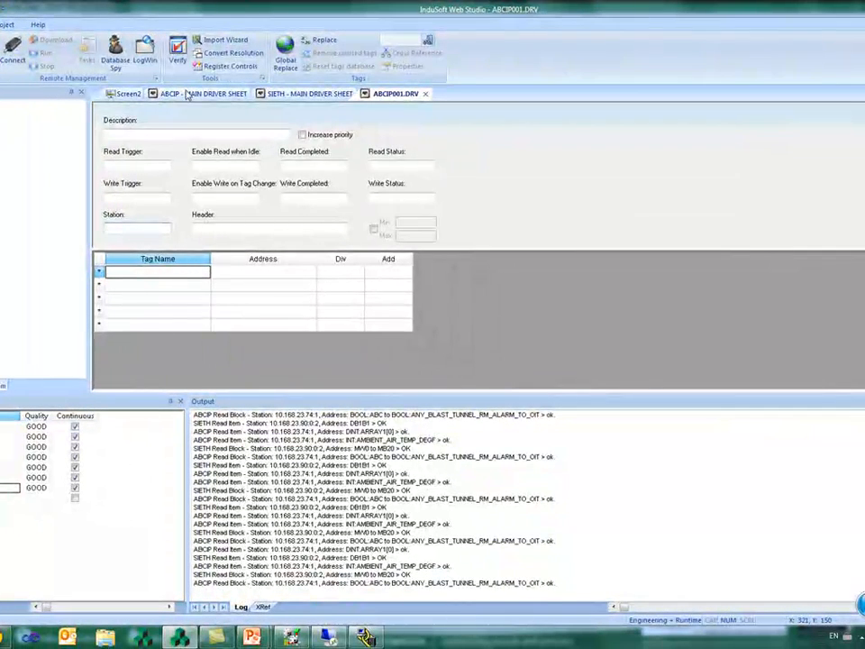
left_click(187, 95)
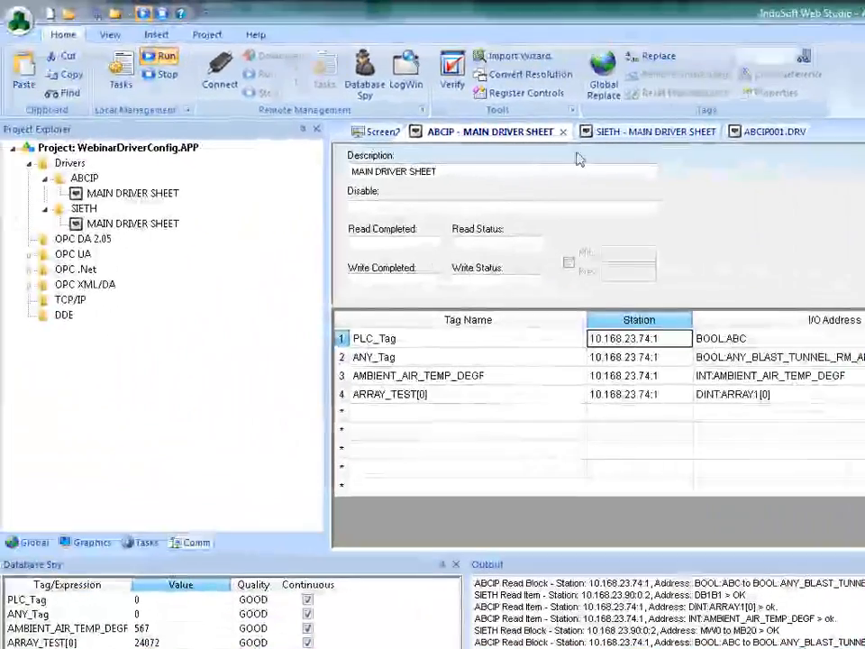
left_click(766, 131)
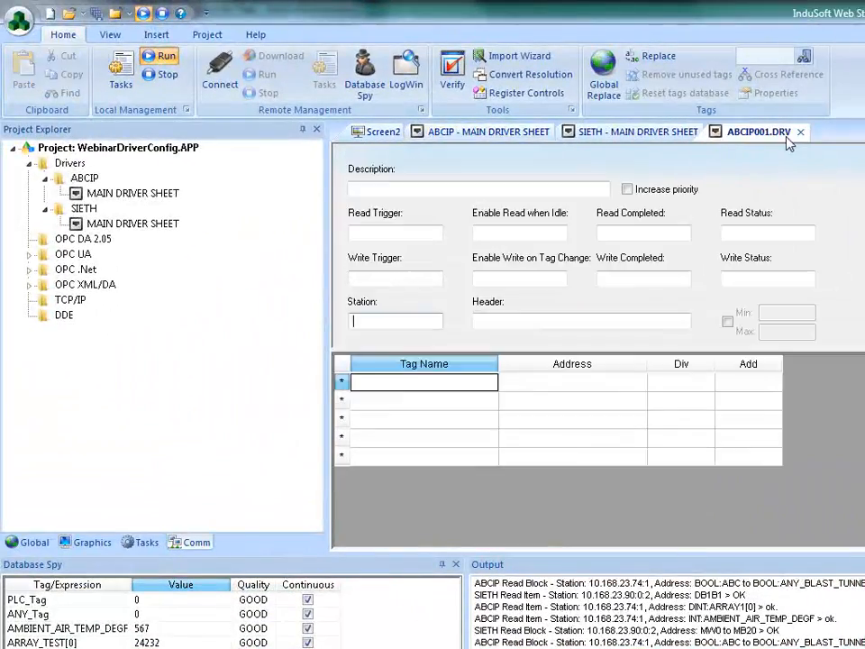
Set the new ABCIP driver sheet's header to REAL and its station to 10.168.23.74:1
left_click(523, 326)
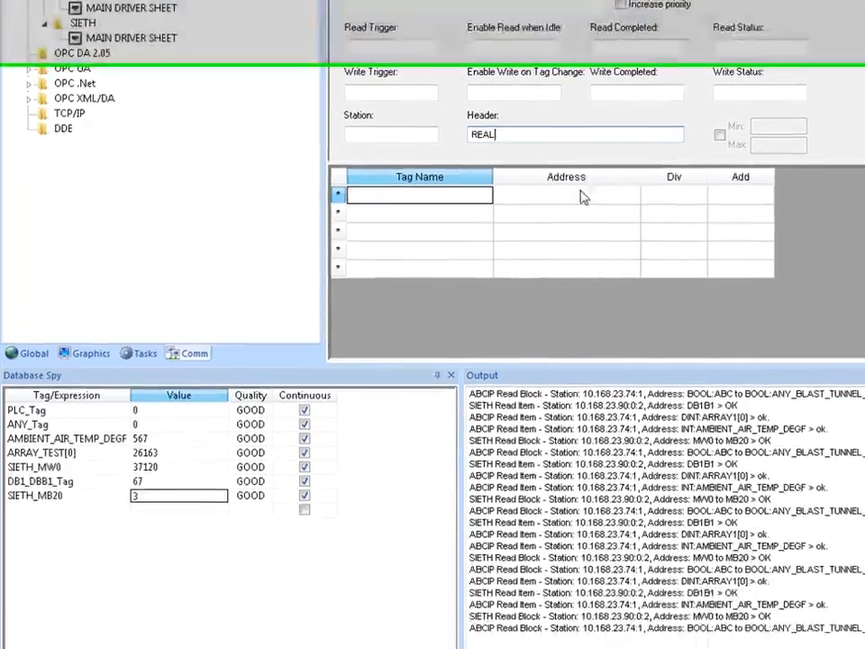
left_click(585, 385)
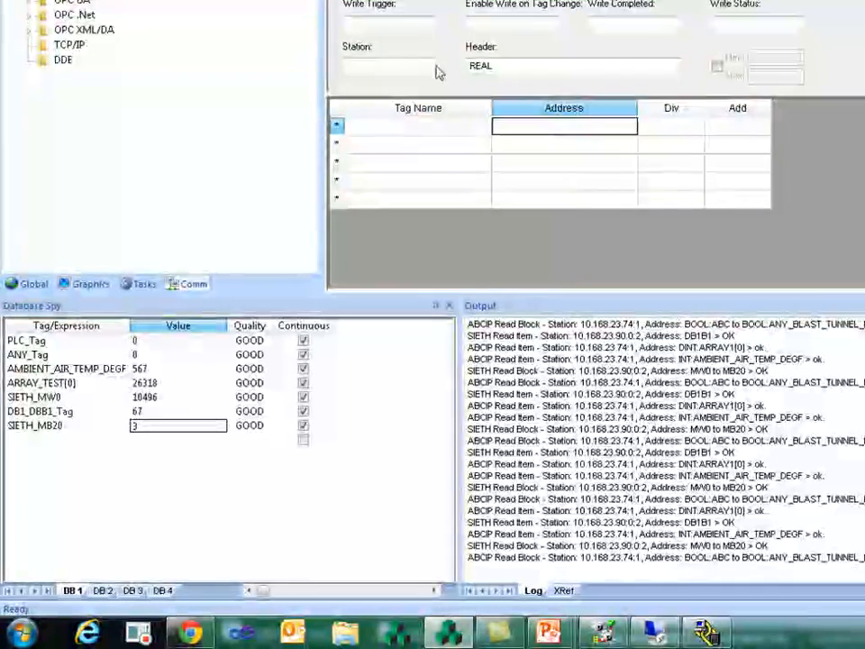
left_click(409, 65)
type("10.1")
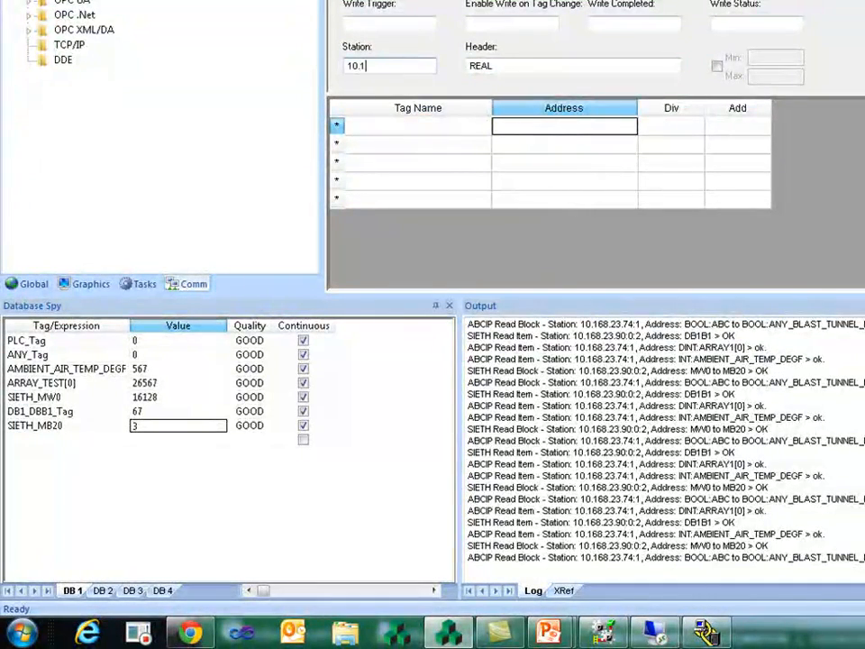
type("68.23.74:1")
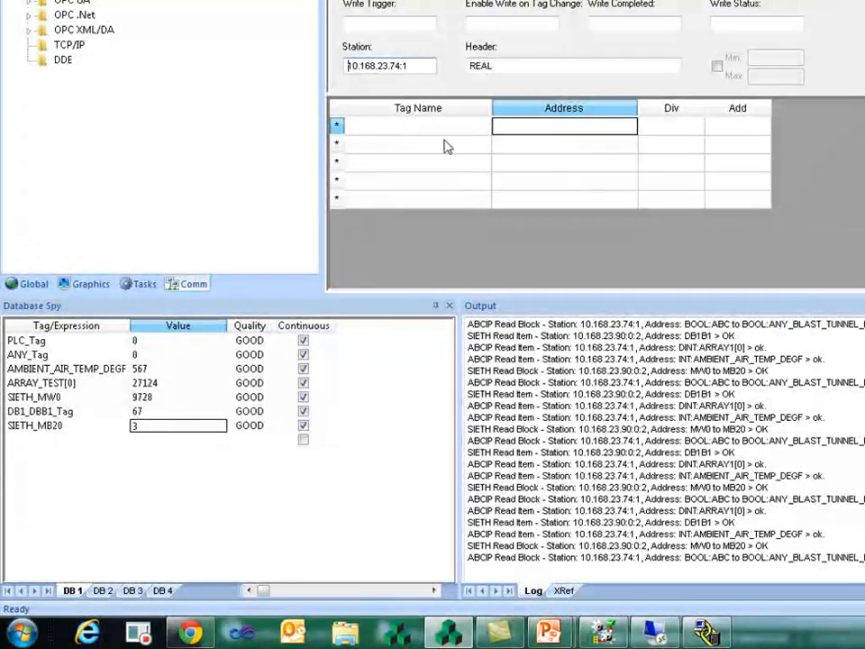
left_click(466, 128)
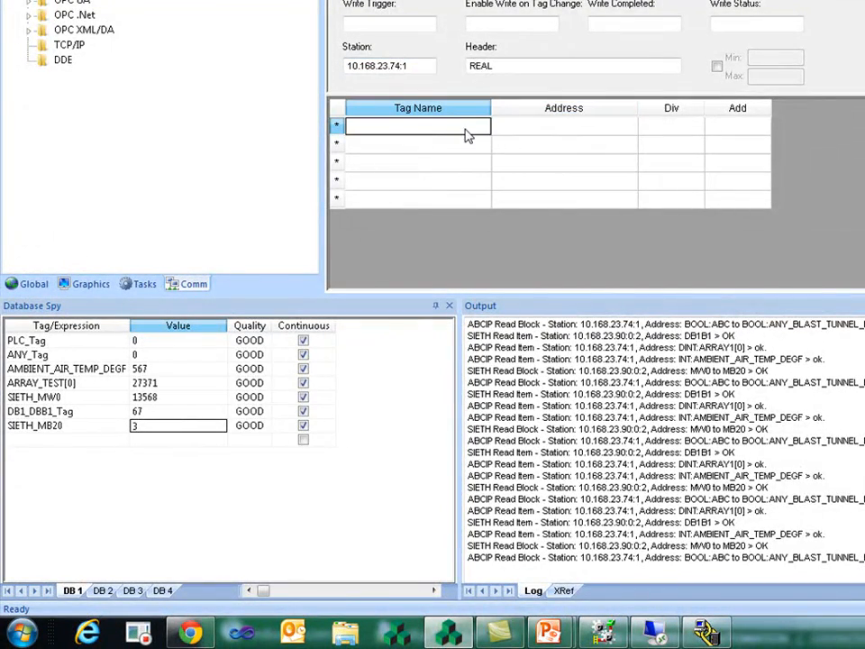
Switch to the PLC programming software and copy the tag name A_Log_Real_Tag_Name_0002 from the controller tags list
left_click(607, 632)
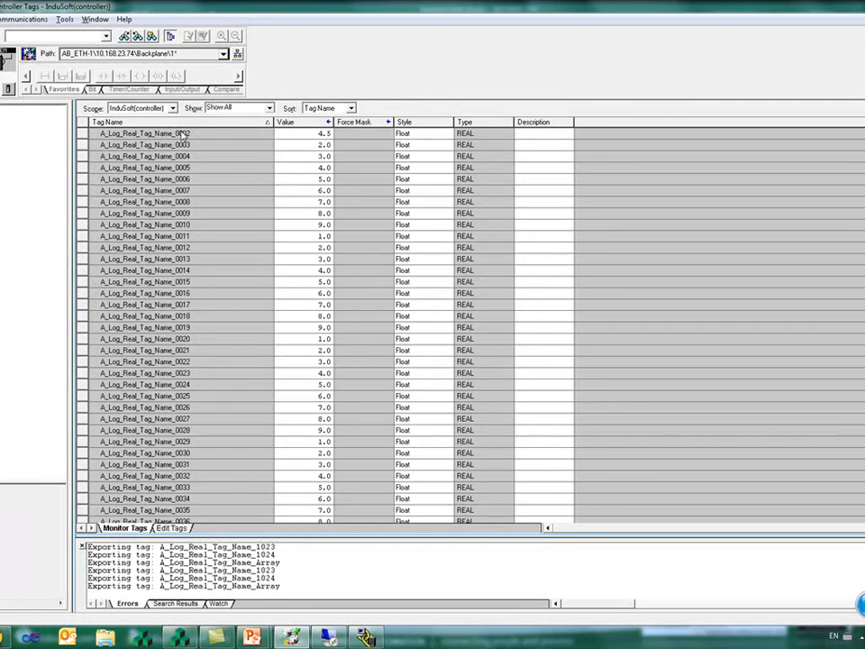
left_click_drag(189, 133, 102, 132)
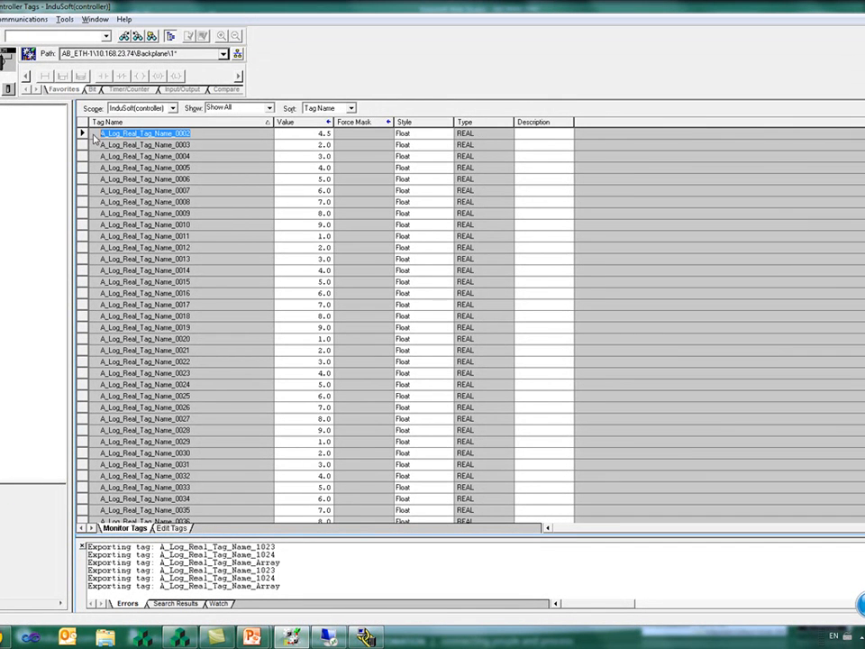
right_click(122, 133)
left_click(145, 170)
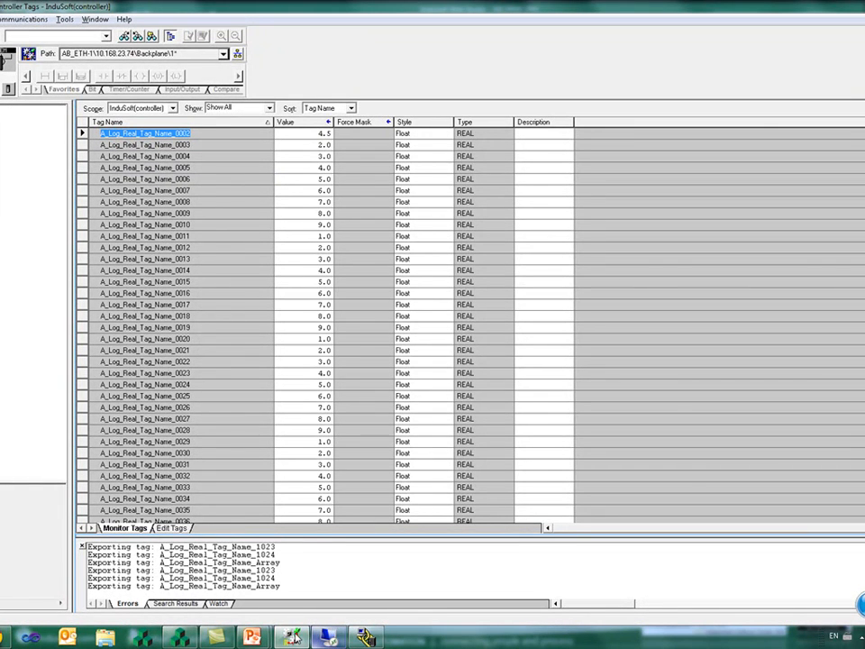
Back in InduSoft Web Studio, paste A_LOG_REAL_TAG_NAME_0002 as the first row's address in the new ABCIP sheet and widen the Address column
left_click(180, 637)
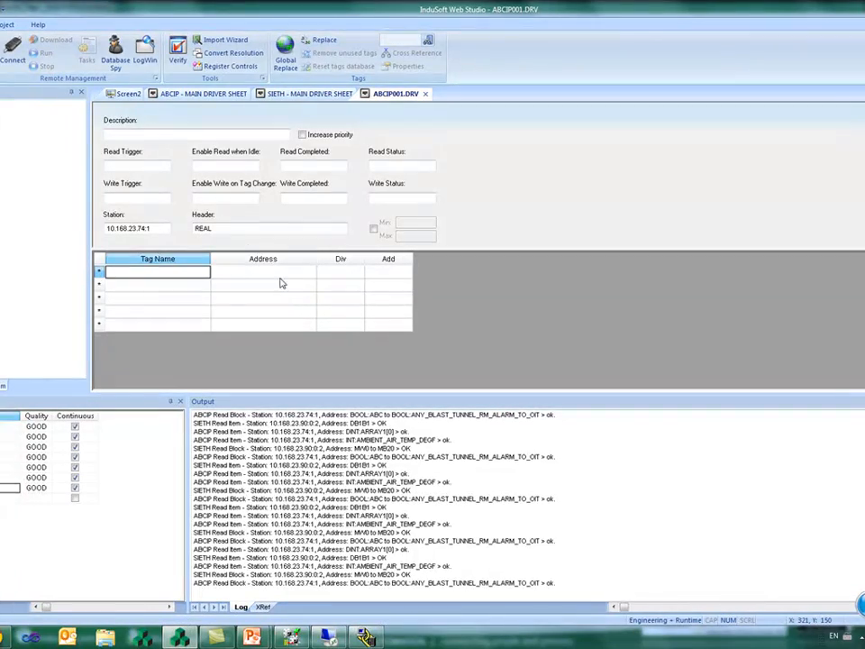
left_click(241, 273)
key("ctrl+v")
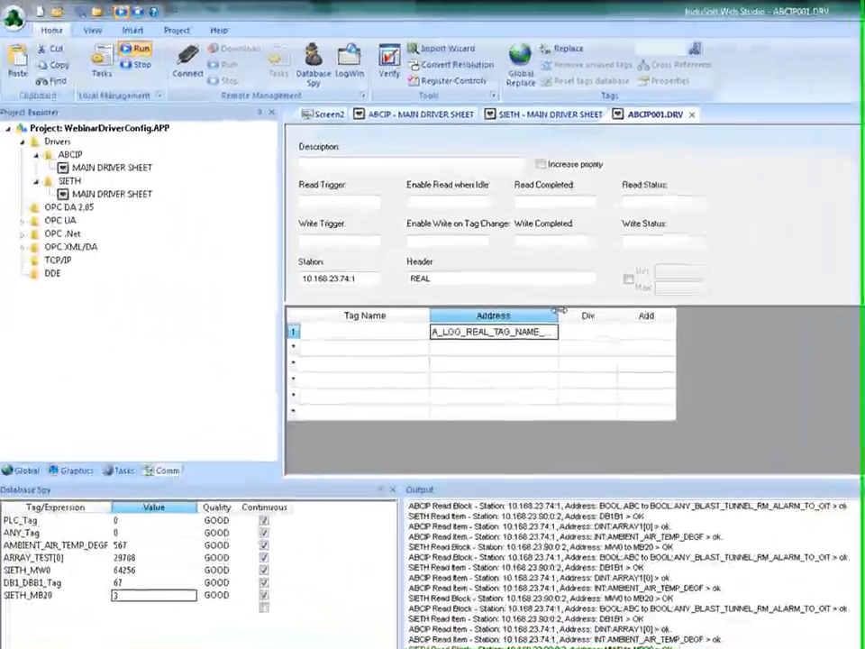
left_click_drag(315, 261, 401, 261)
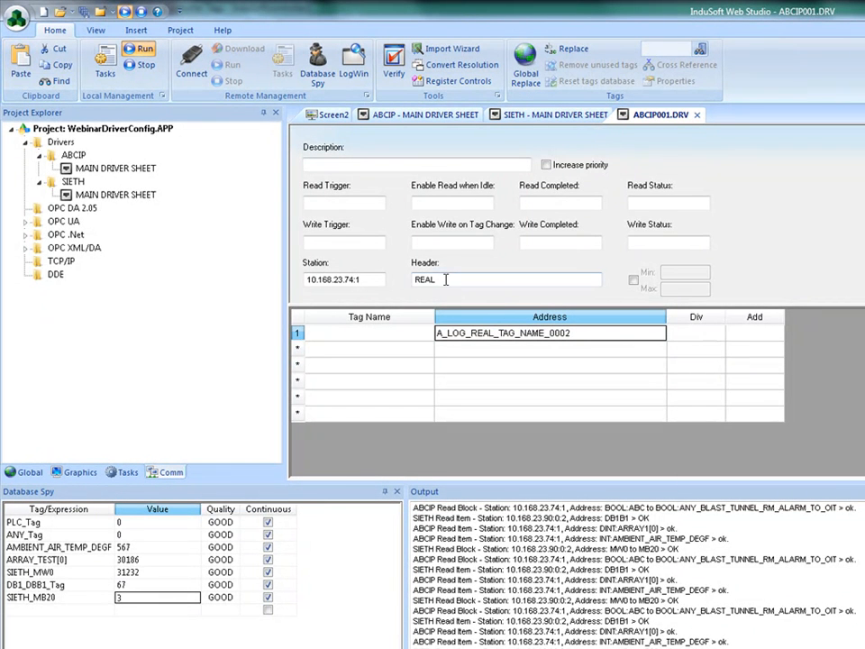
left_click_drag(444, 280, 403, 280)
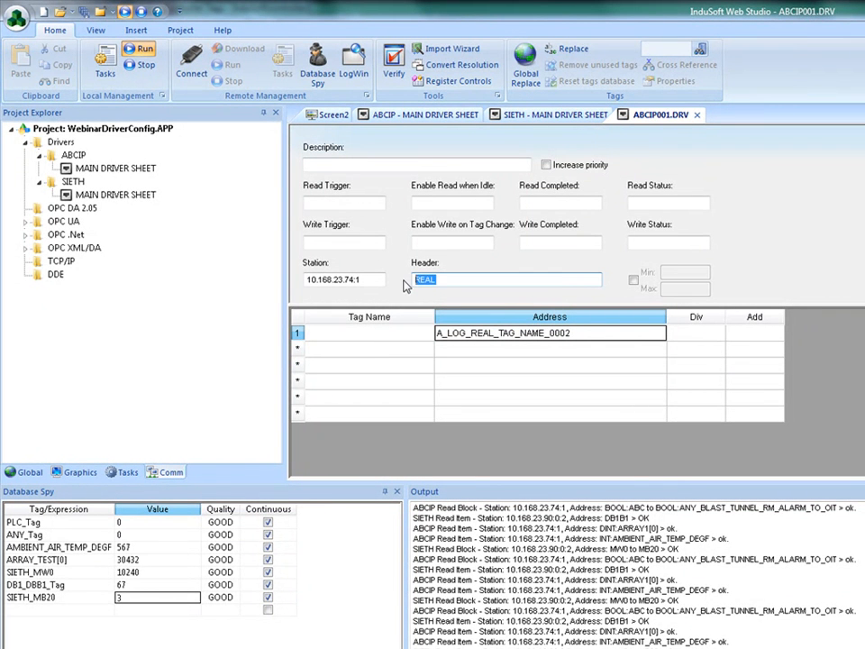
left_click(414, 335)
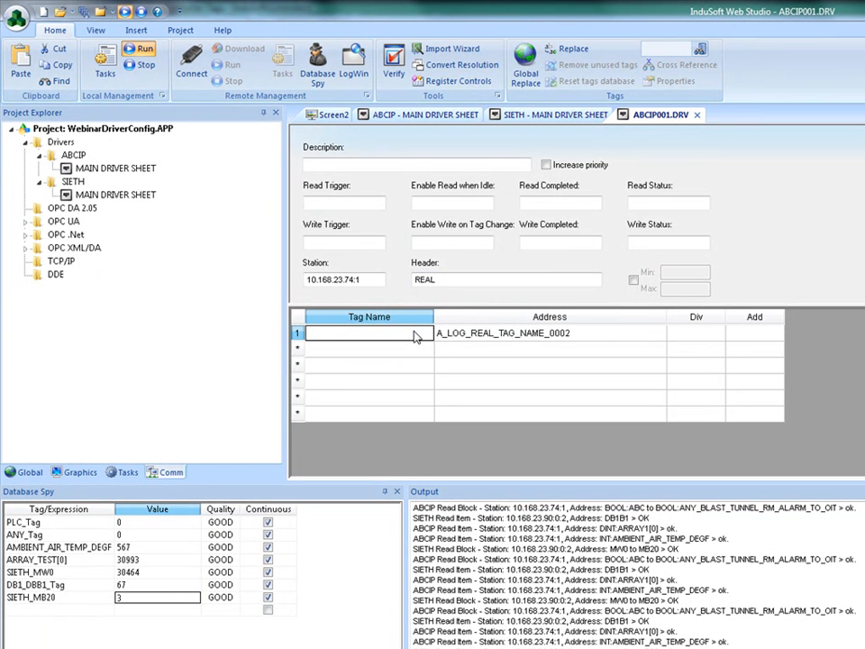
Create the Real tag ABCIP_SDS_A_Log_Real_Tag_Name_0002 in row 1's tag name and widen the Tag Name column
type("ABCIP_")
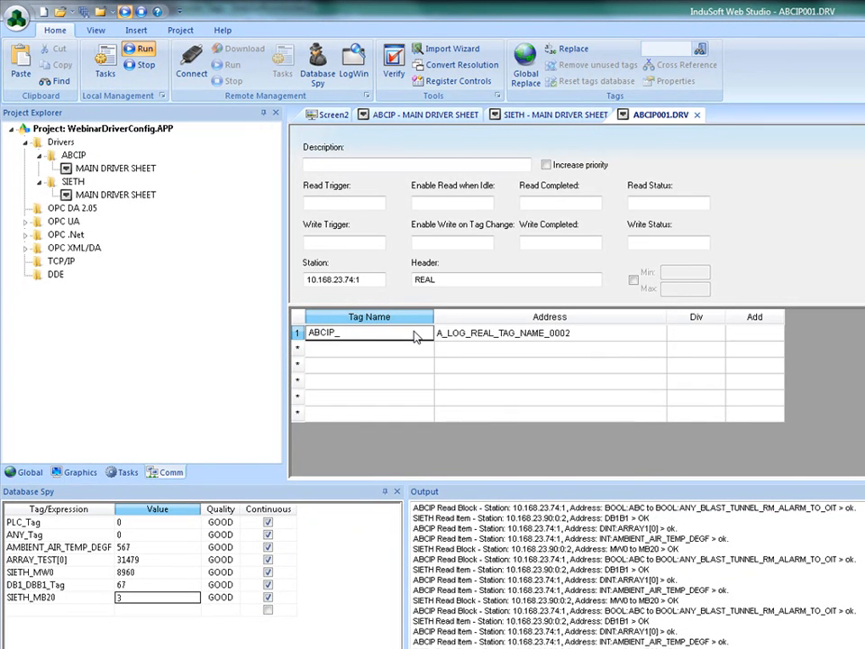
type("SDS_")
key("ctrl+v")
key("Return")
key("Return")
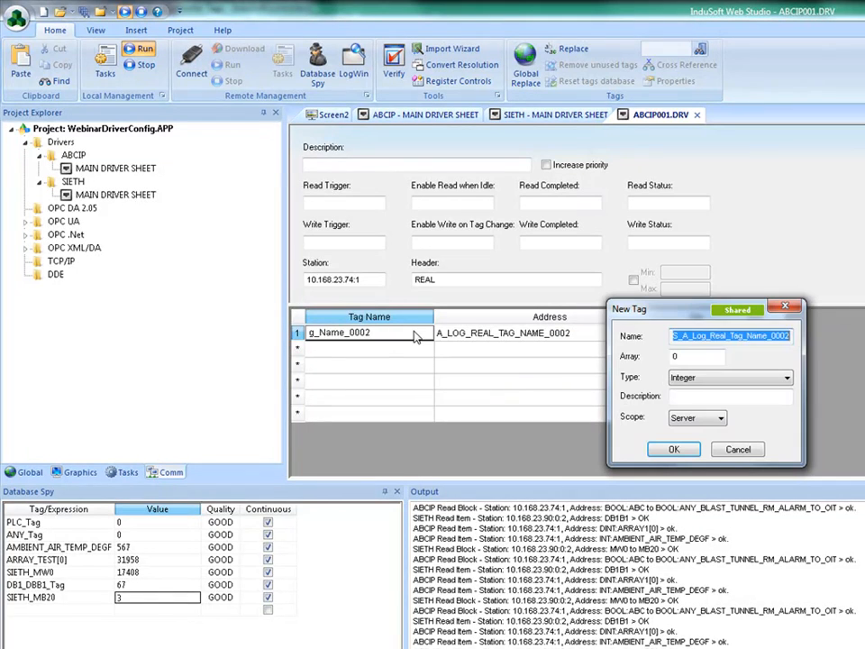
key("Down")
key("Return")
left_click_drag(436, 318, 537, 317)
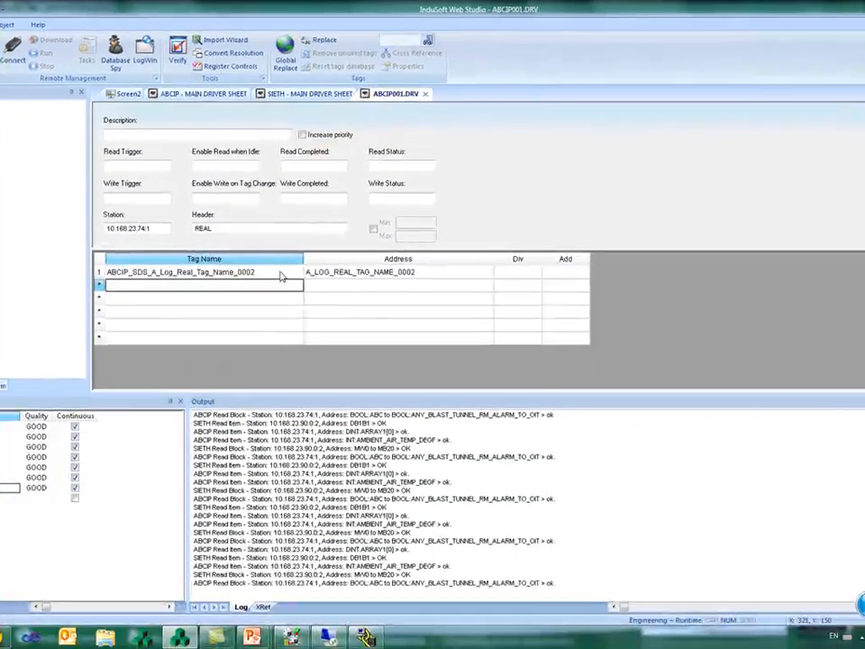
Save the new ABCIP driver sheet with sheet number 1
left_click(280, 276)
key("ctrl+s")
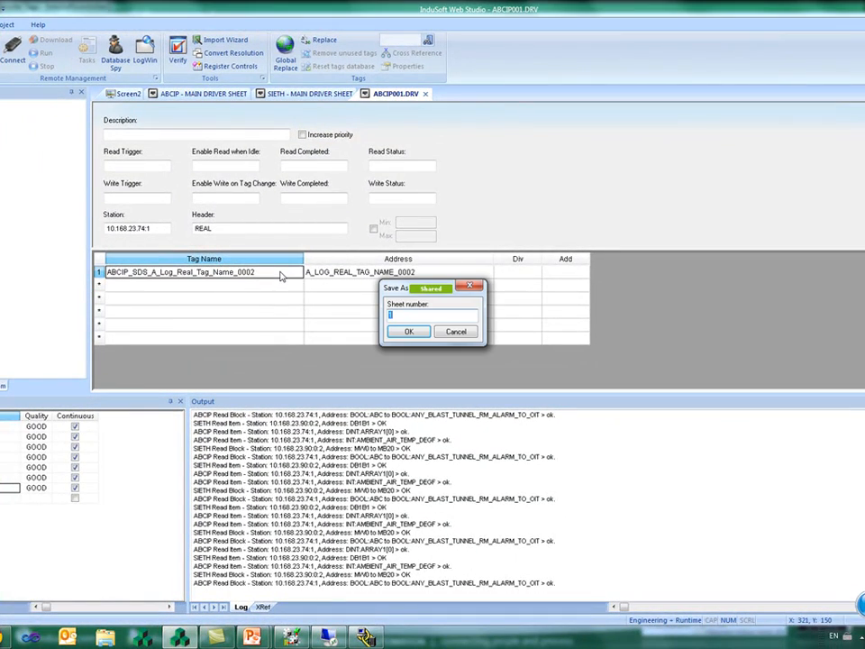
left_click(410, 332)
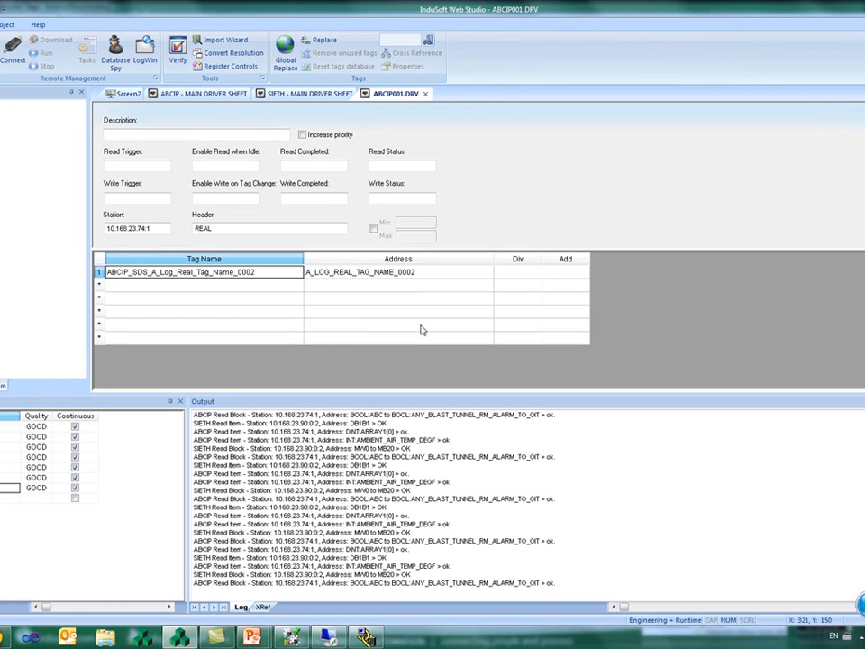
Add the tag ABCIP_SDS_A_Log_Real_Tag_Name_0002 to the Database Spy watch list
left_click(255, 286)
left_click(256, 273)
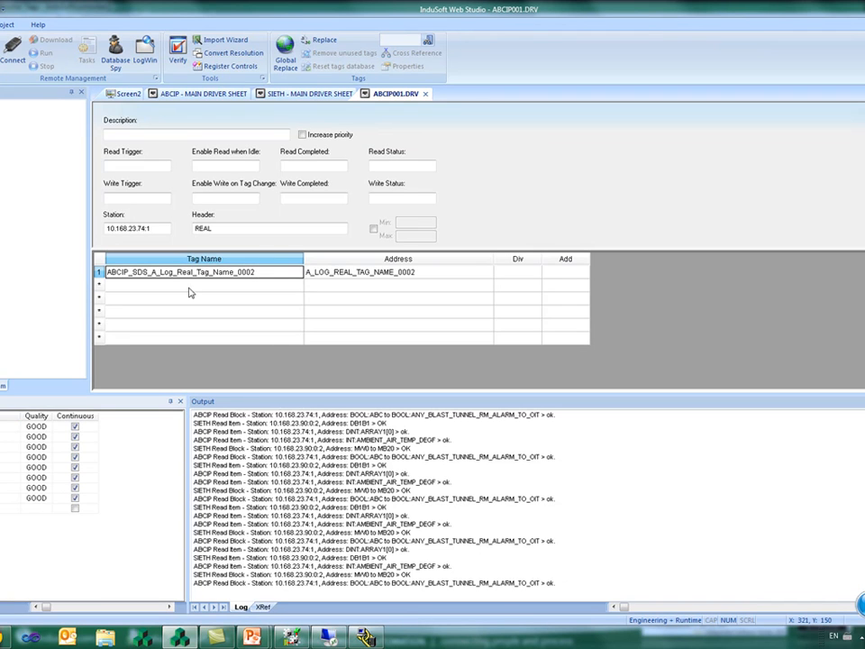
left_click(331, 274)
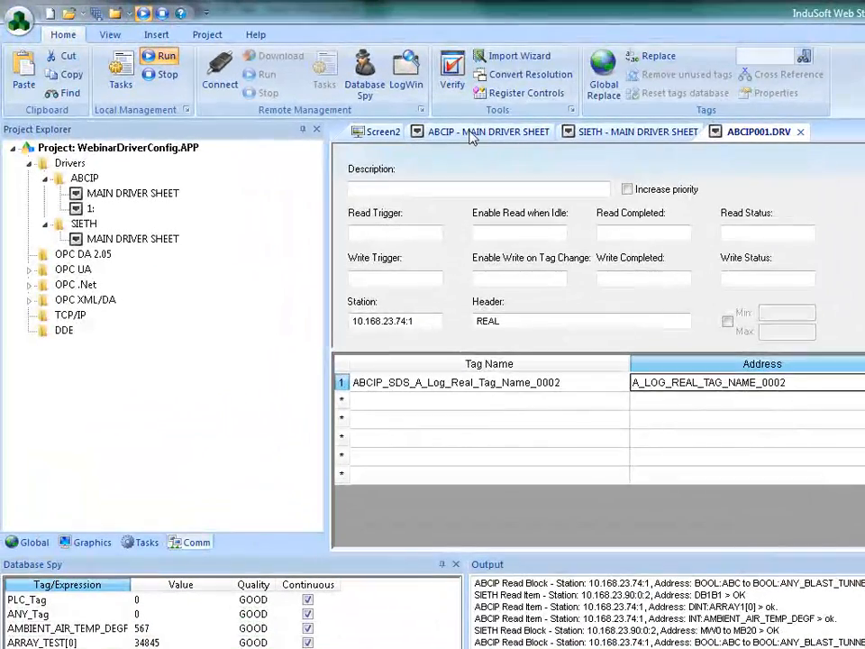
Compare the per-row stations of the ABCIP main driver sheet with the station, header and read trigger fields of ABCIP001
left_click(471, 133)
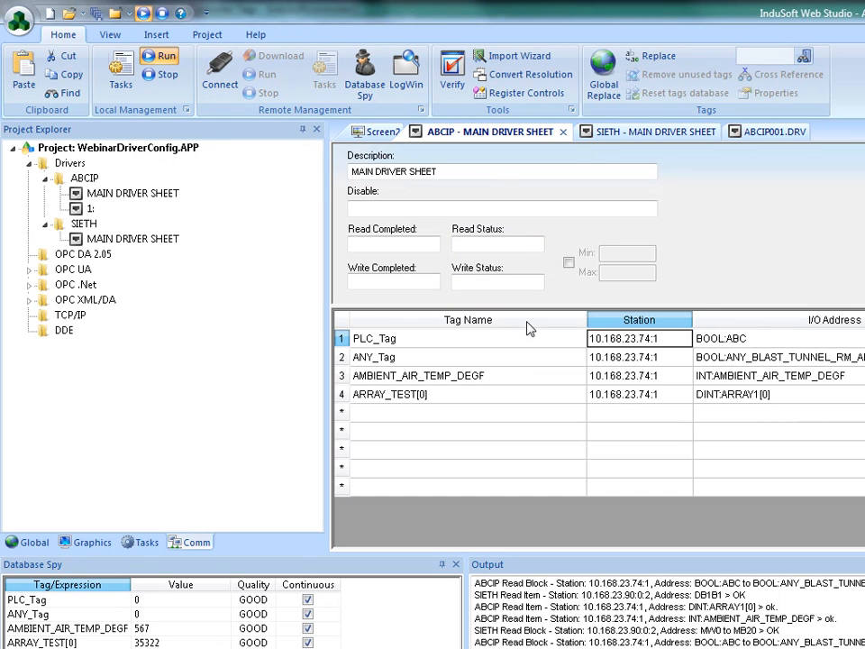
key("ctrl+a")
left_click(577, 397)
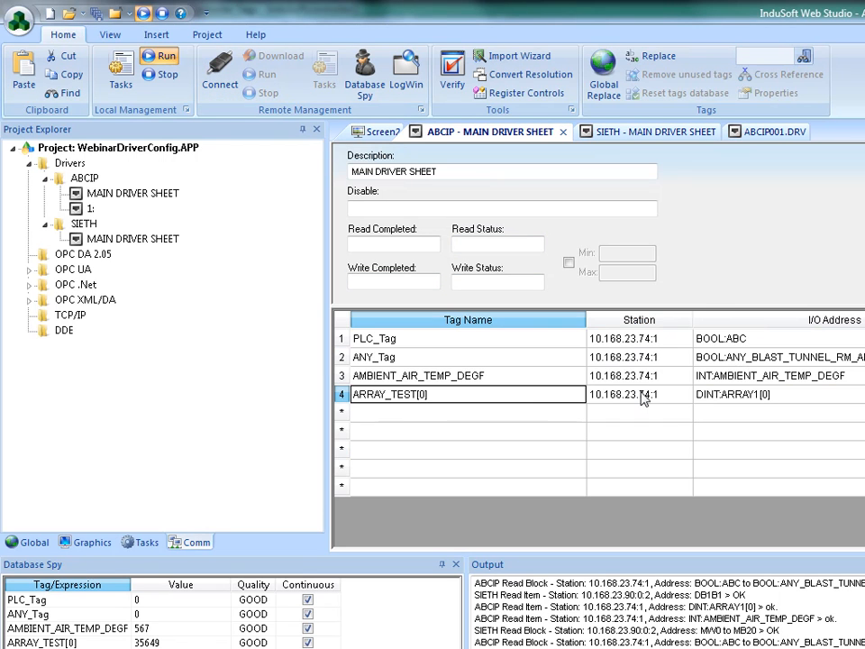
left_click(642, 383)
left_click(637, 355)
left_click(642, 340)
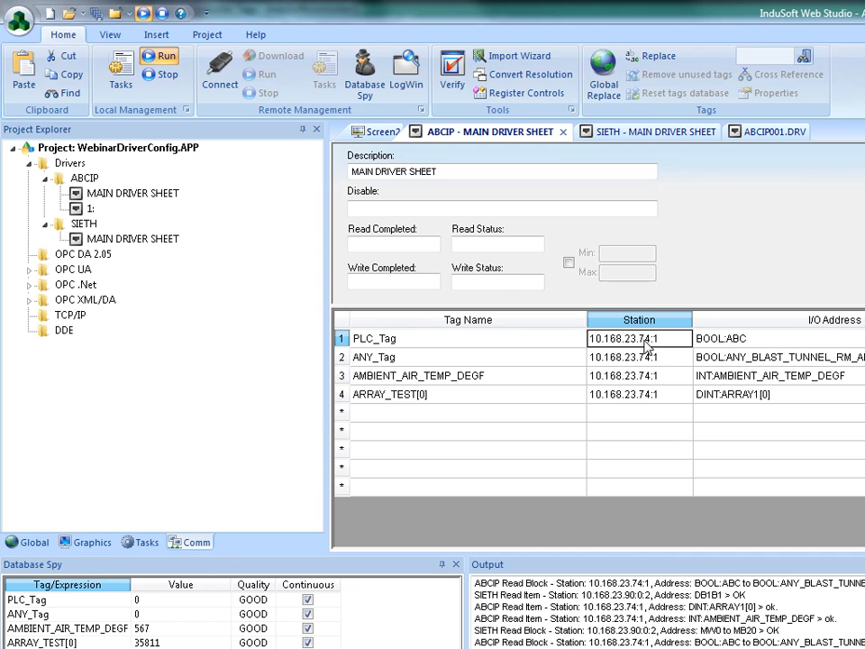
left_click(777, 133)
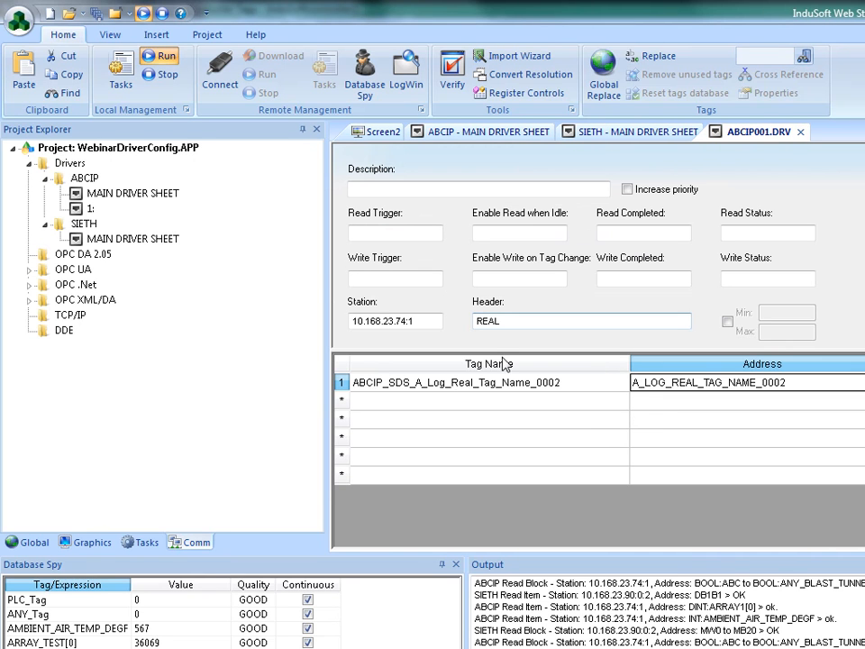
left_click(419, 233)
left_click(502, 233)
left_click(432, 235)
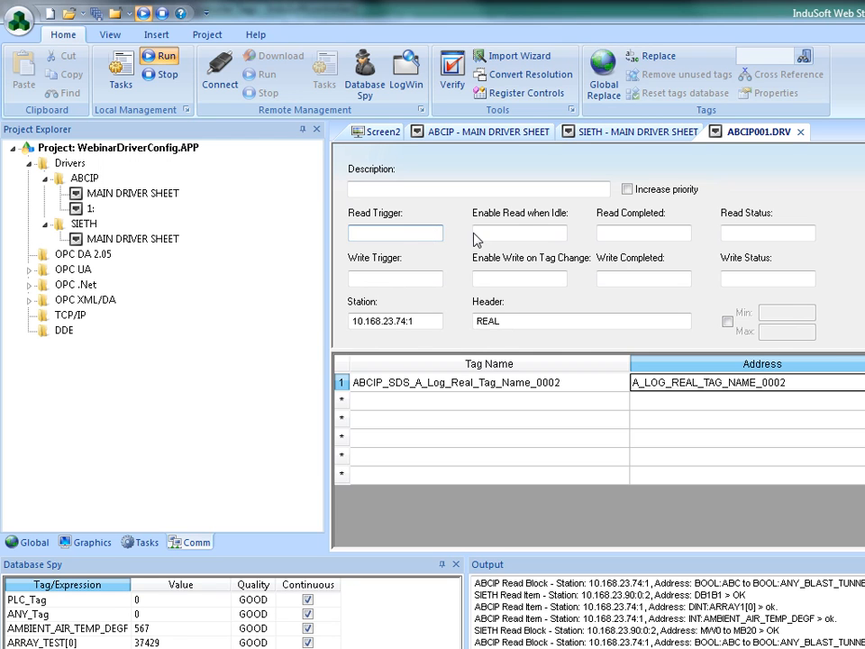
Examine the tag rows and their station, address, action and scan settings in the ABCIP main driver sheet
left_click(534, 133)
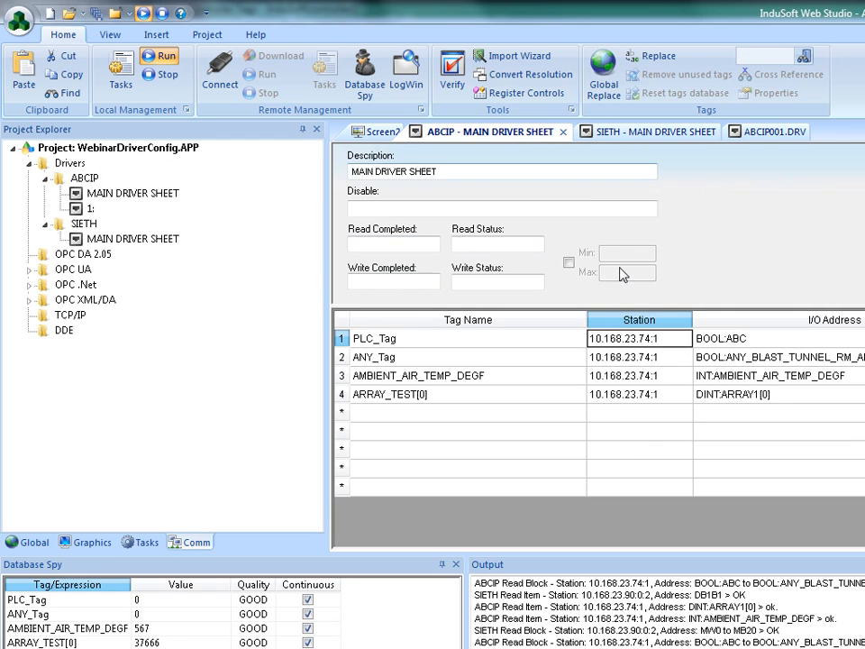
left_click(669, 360)
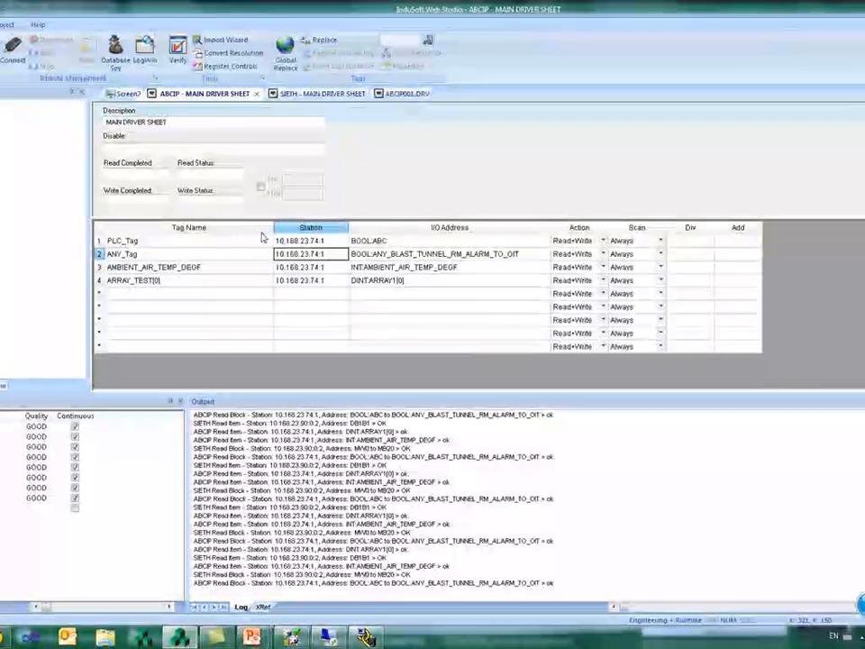
left_click(569, 322)
left_click_drag(370, 231, 393, 236)
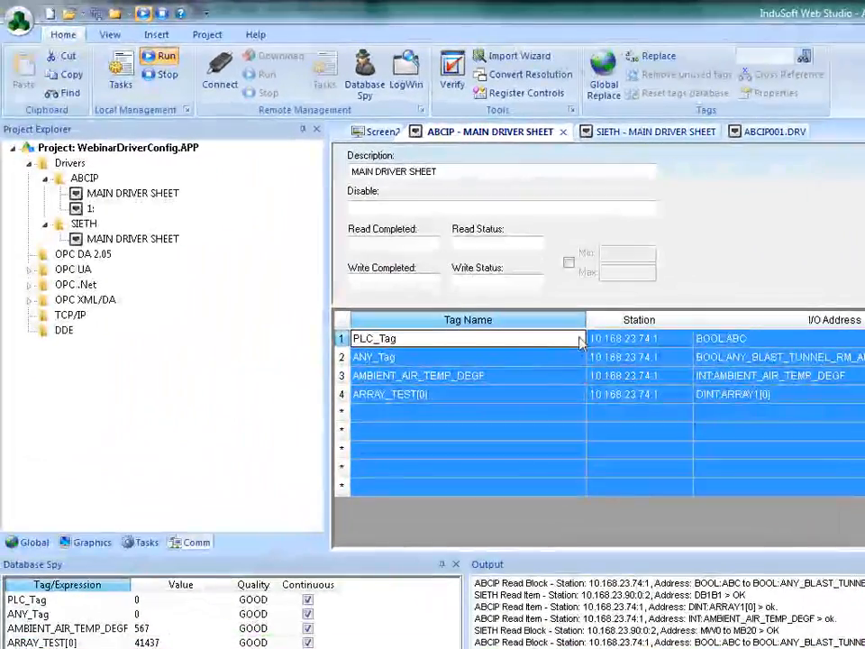
left_click(264, 236)
left_click_drag(573, 327, 647, 327)
left_click(575, 382)
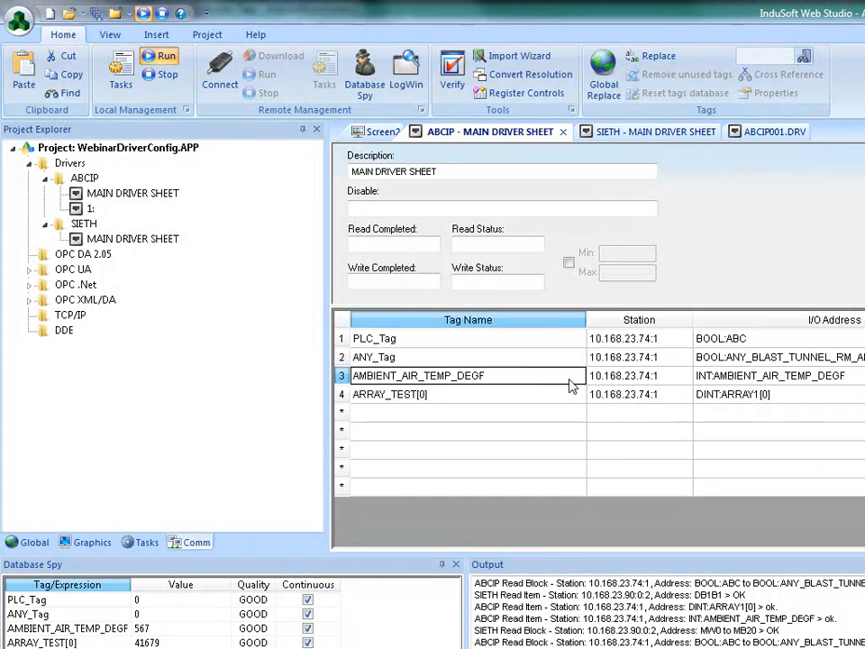
Set the Read Trigger of the ABCIP001 driver sheet to Second
left_click(768, 131)
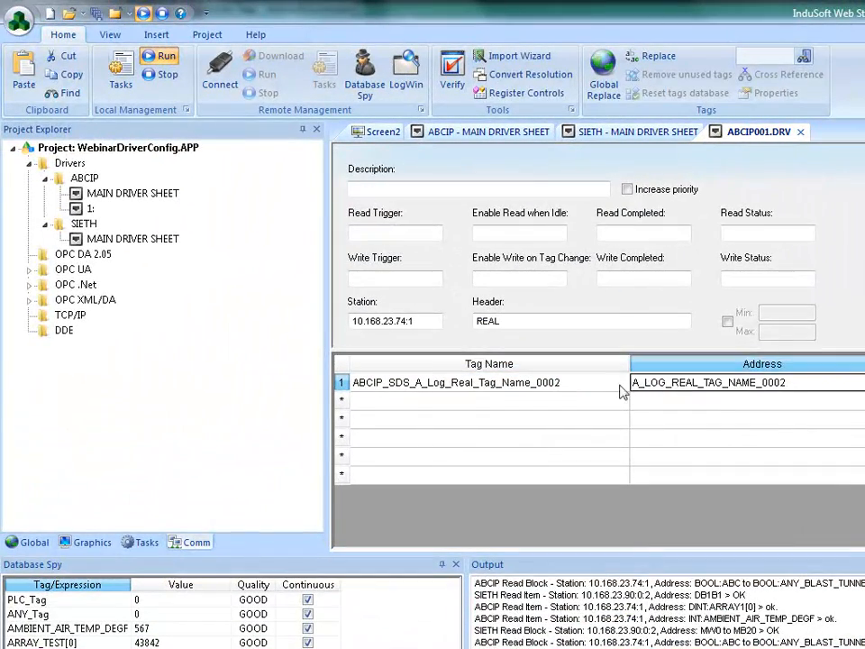
left_click(433, 237)
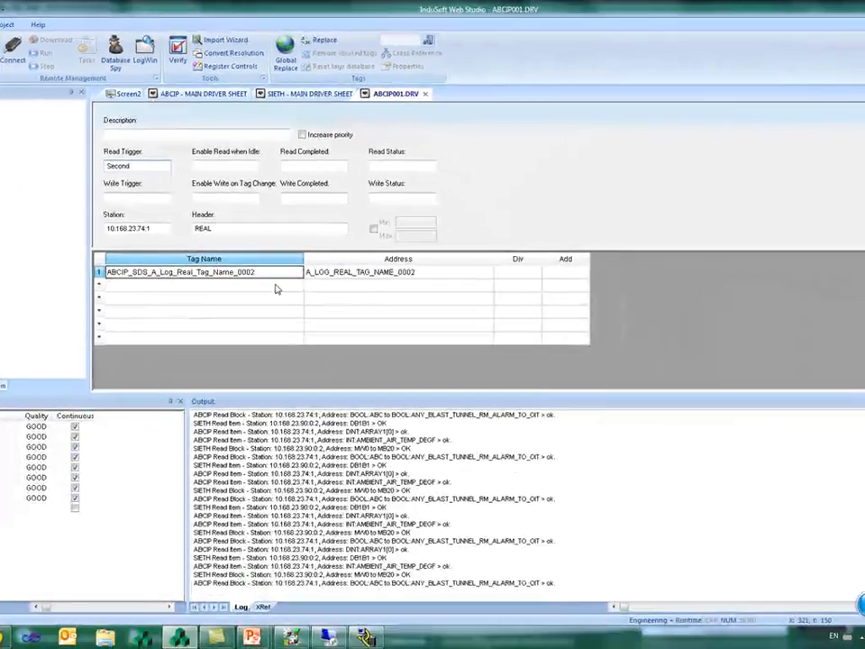
left_click(591, 400)
Add the tag name ABCIP_SDS_A_Log_Real_Tag_Name_0003 in row 2 and create it as a Real tag
left_click(278, 276)
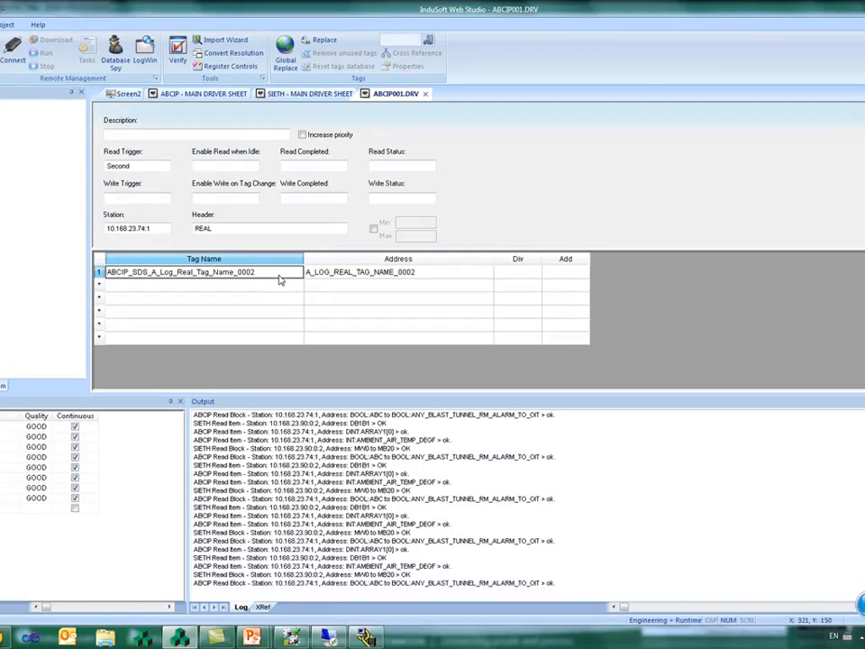
key("Down")
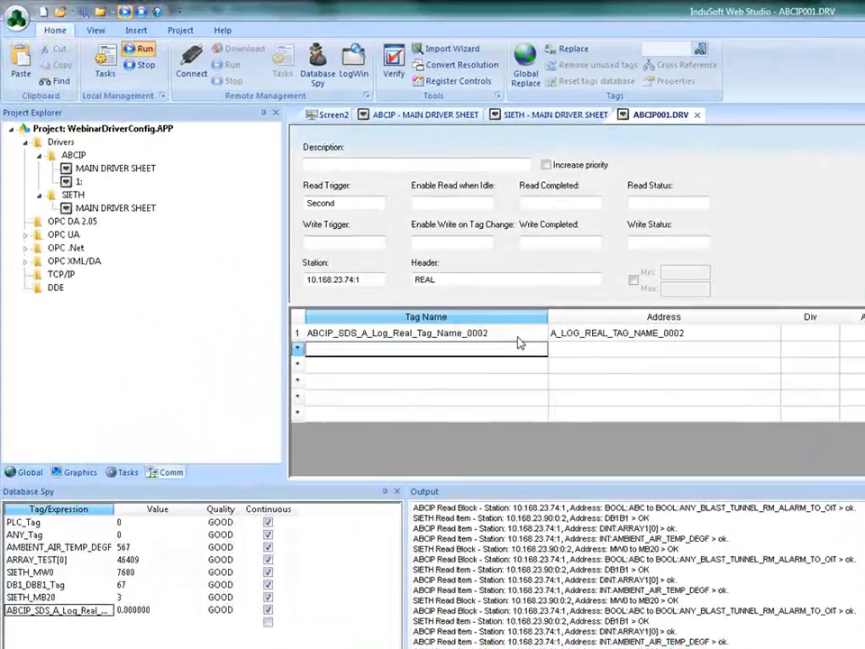
type("ABCIP_SDS_A_Log_Real_Tag_Name_0002")
key("BackSpace")
type("3")
key("Return")
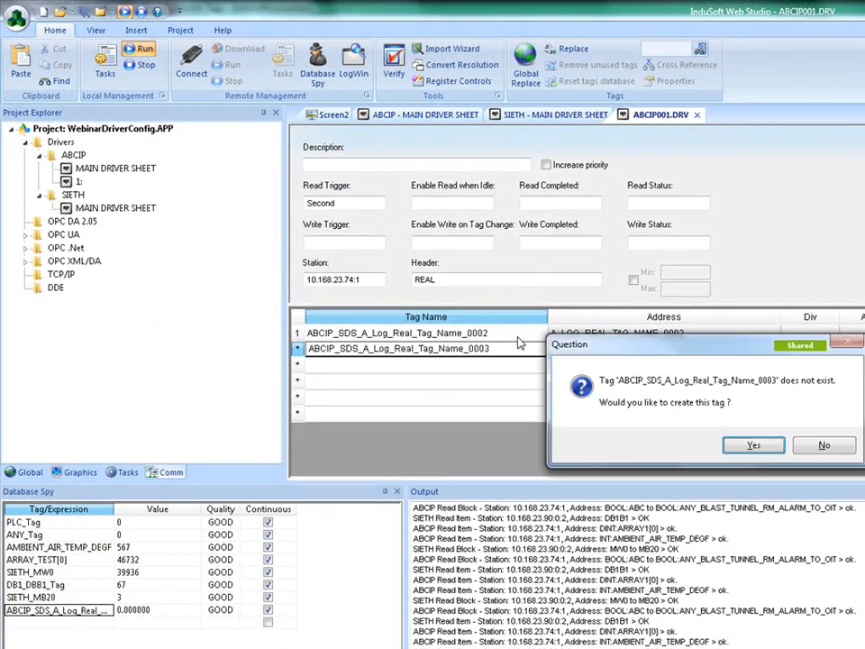
key("Return")
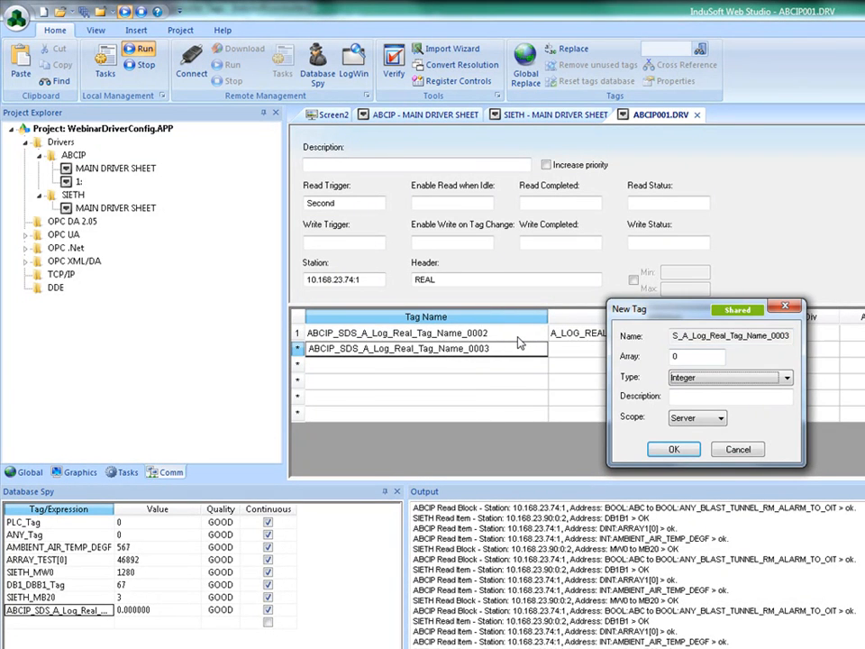
key("Return")
Set row 2's address to A_LOG_REAL_TAG_NAME_0003
key("Up")
key("Right")
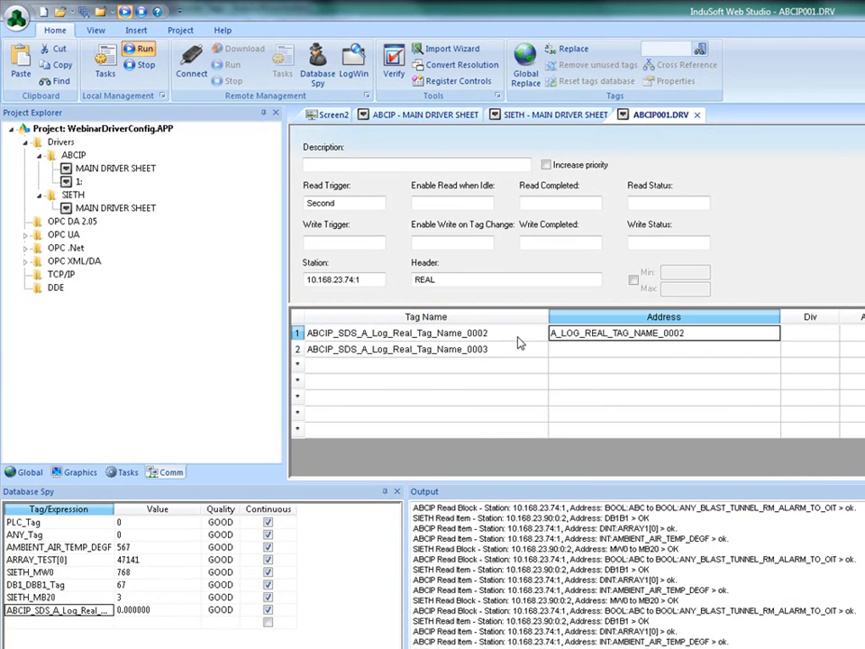
key("Down")
type("A_LOG_REAL_TAG_NAME_0002")
key("BackSpace")
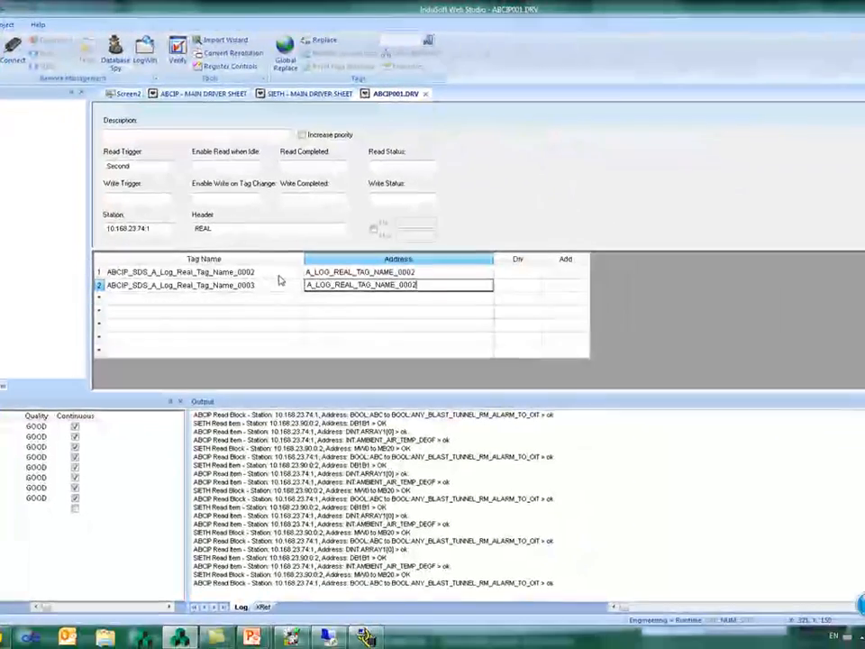
type("3")
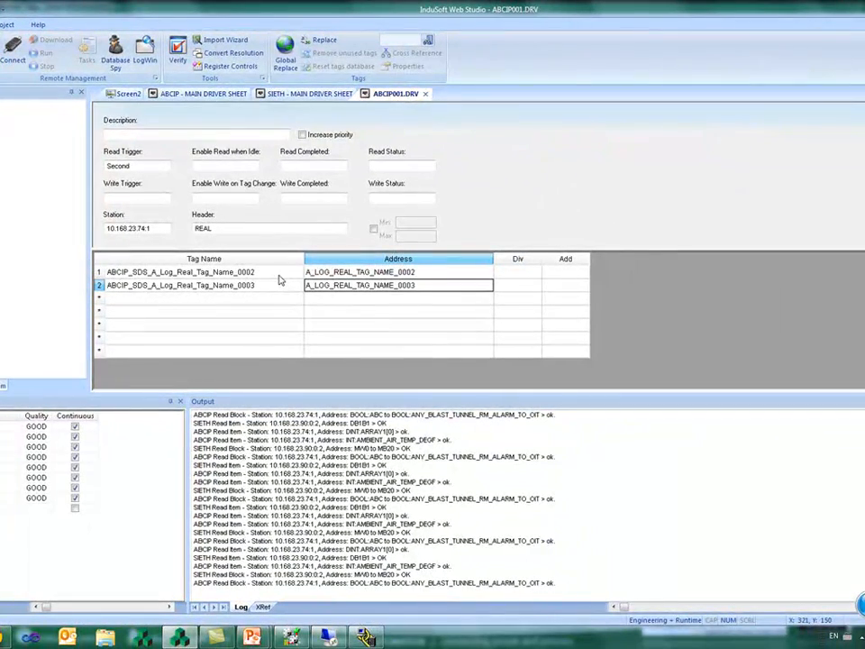
Add ABCIP_SDS_A_Log_Real_Tag_Name_0003 to the Database Spy watch list and resume the paused output log
left_click(216, 285)
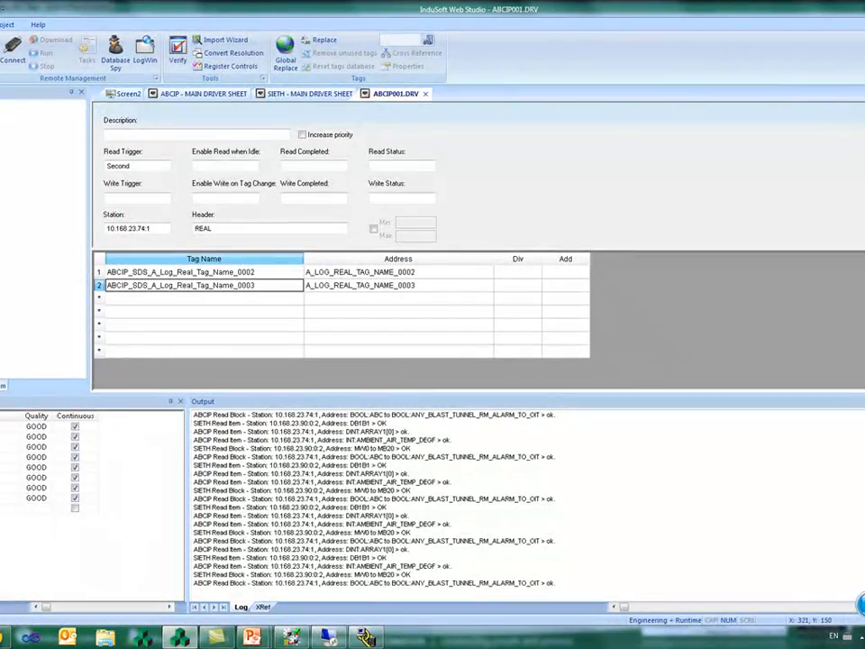
right_click(272, 510)
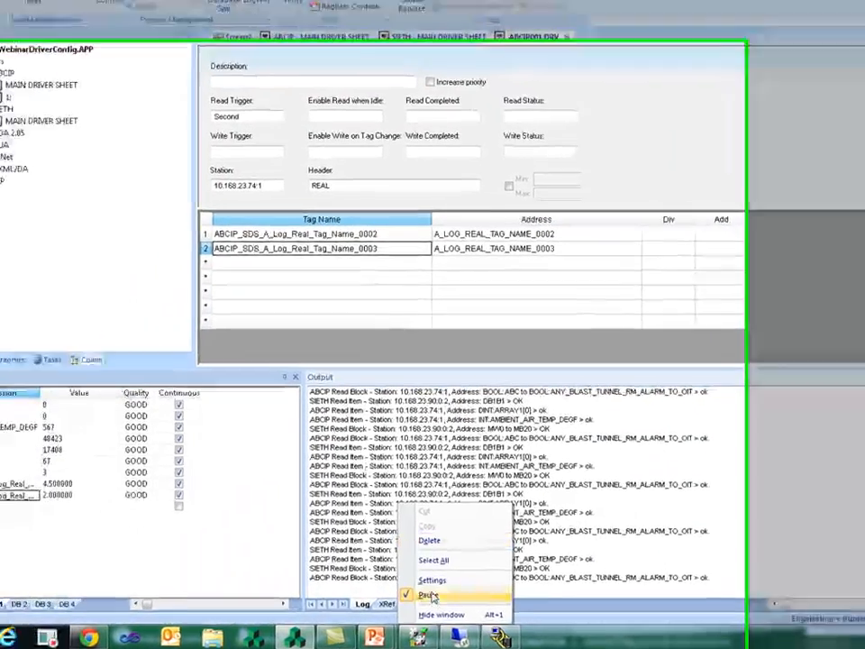
left_click(401, 598)
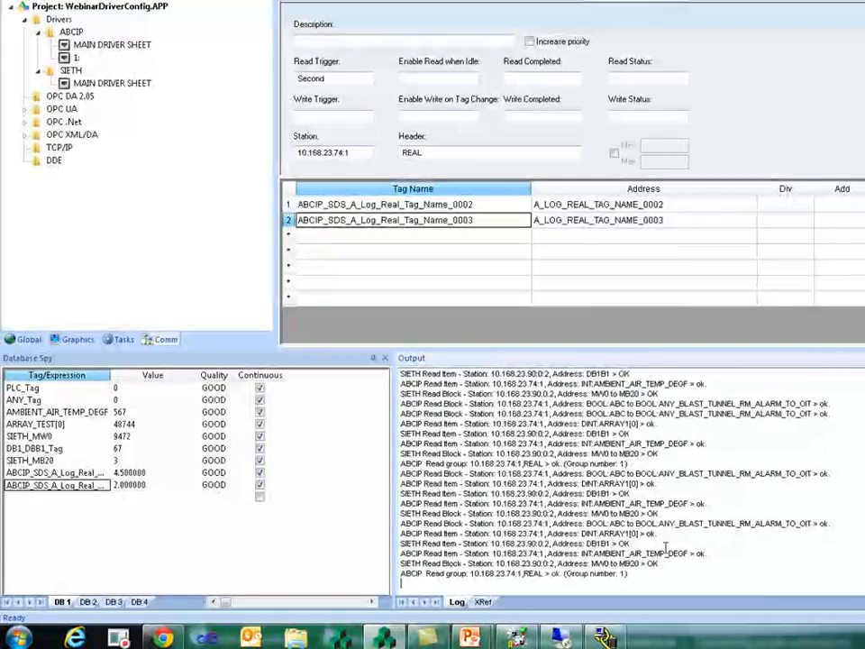
Pause the output log and examine the ABCIP read group entry against the two tag rows of the sheet
right_click(695, 497)
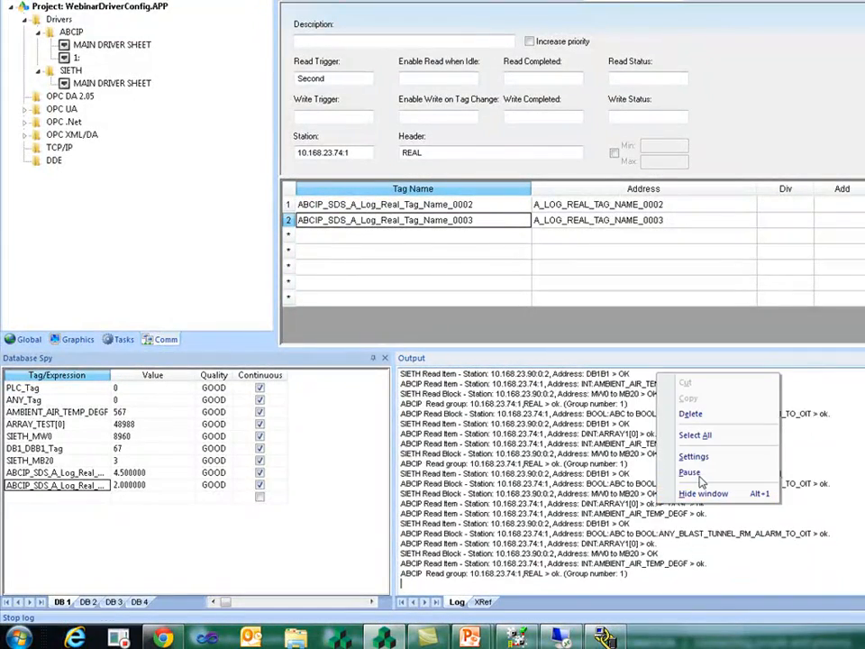
left_click(702, 474)
left_click_drag(642, 523, 405, 530)
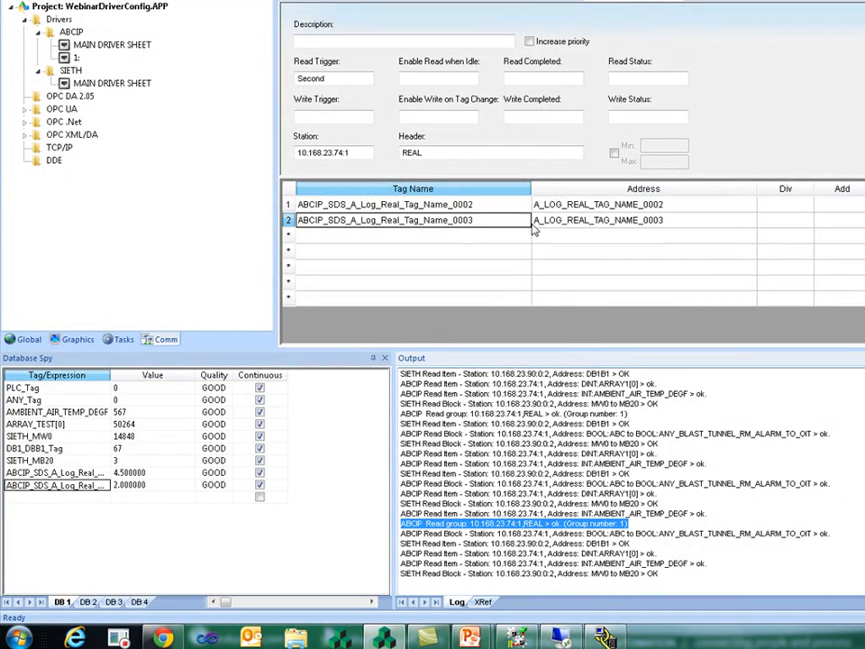
left_click_drag(507, 205, 555, 219)
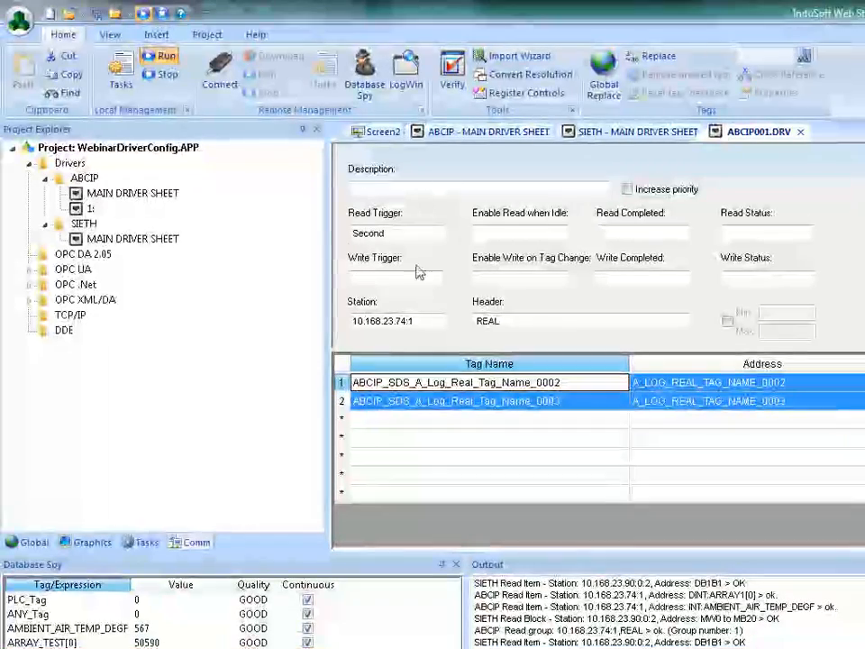
Clear the Read Trigger field of the ABCIP001 driver sheet
left_click(411, 232)
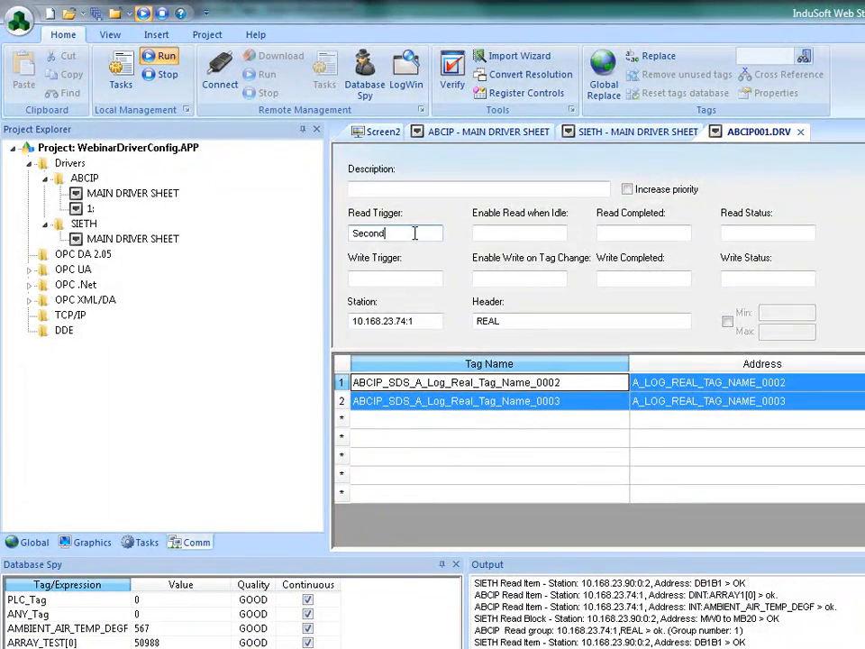
left_click(600, 391)
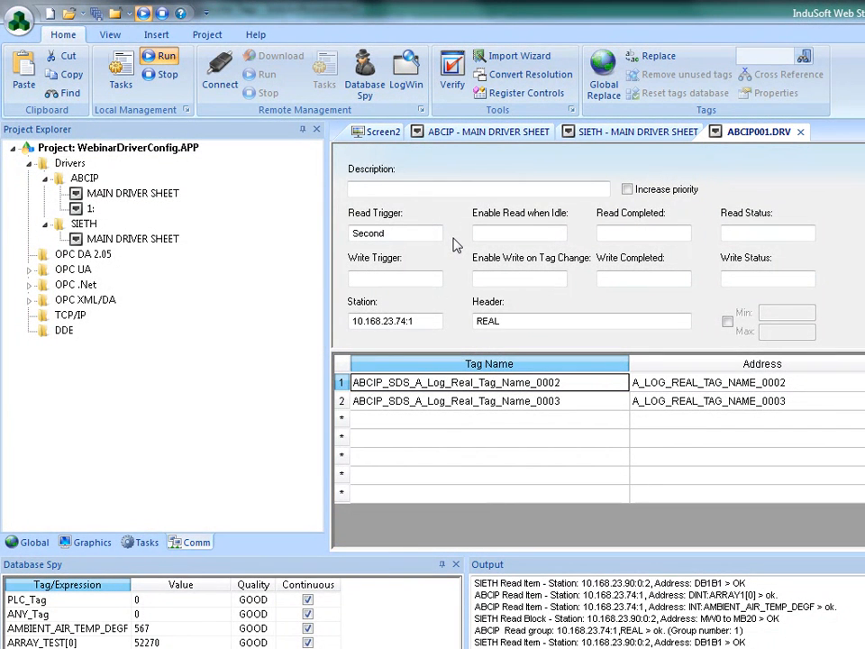
left_click_drag(393, 234, 350, 239)
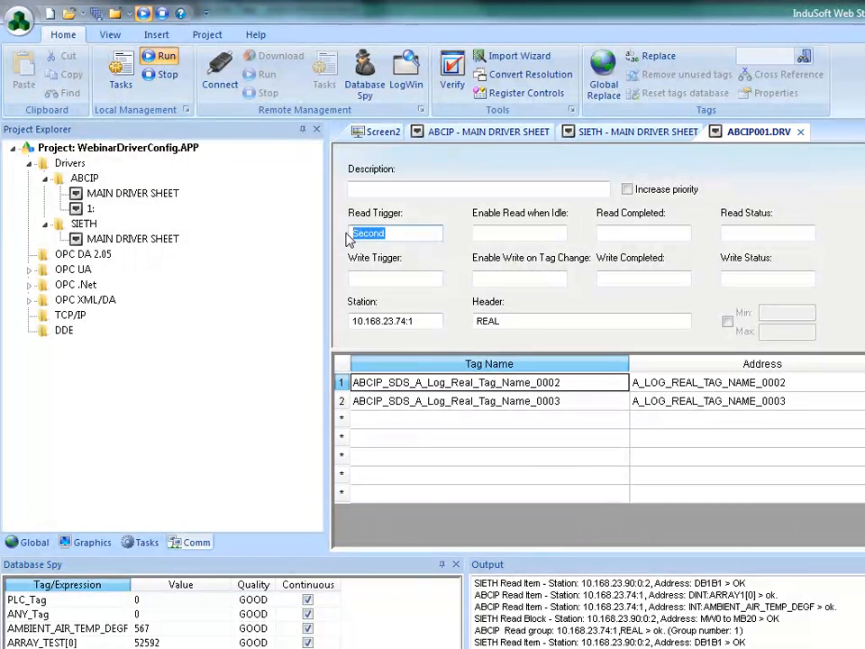
key("Delete")
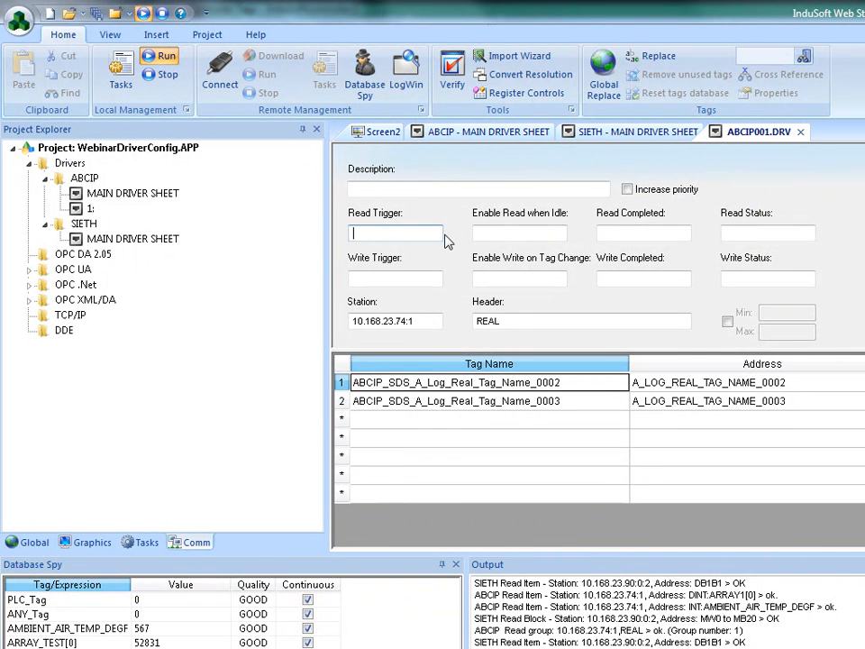
Set Enable Read when Idle to 1 on the ABCIP001 driver sheet and save the sheet
left_click(545, 233)
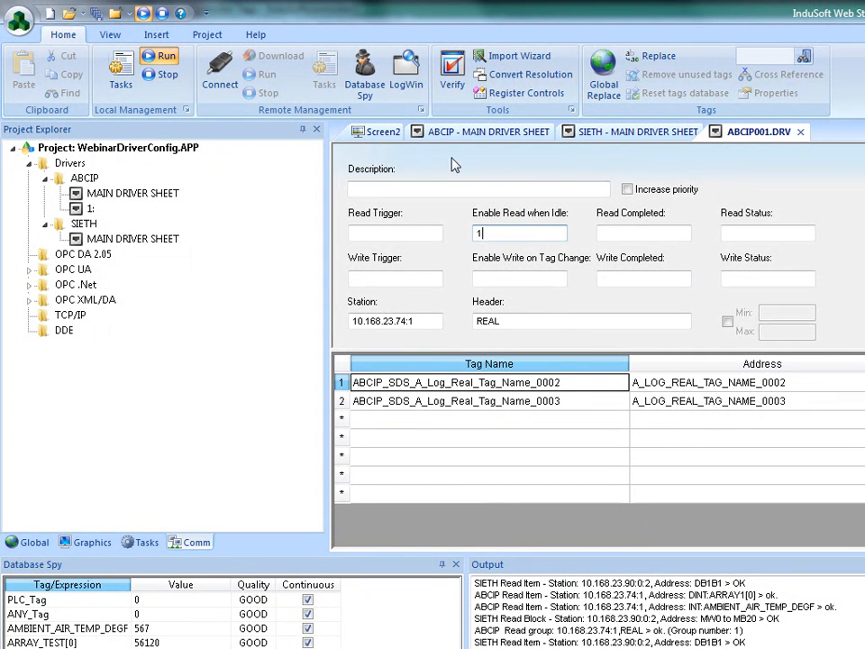
right_click(748, 135)
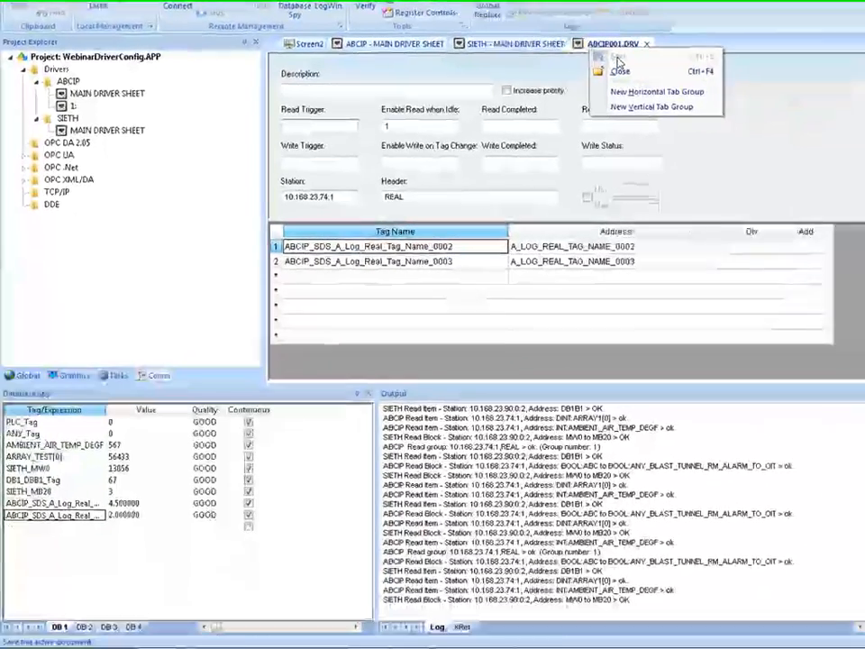
key("Escape")
Resume the output log briefly, pause it, and examine how the ABCIP read group entries alternate with the main driver sheet reads
right_click(599, 494)
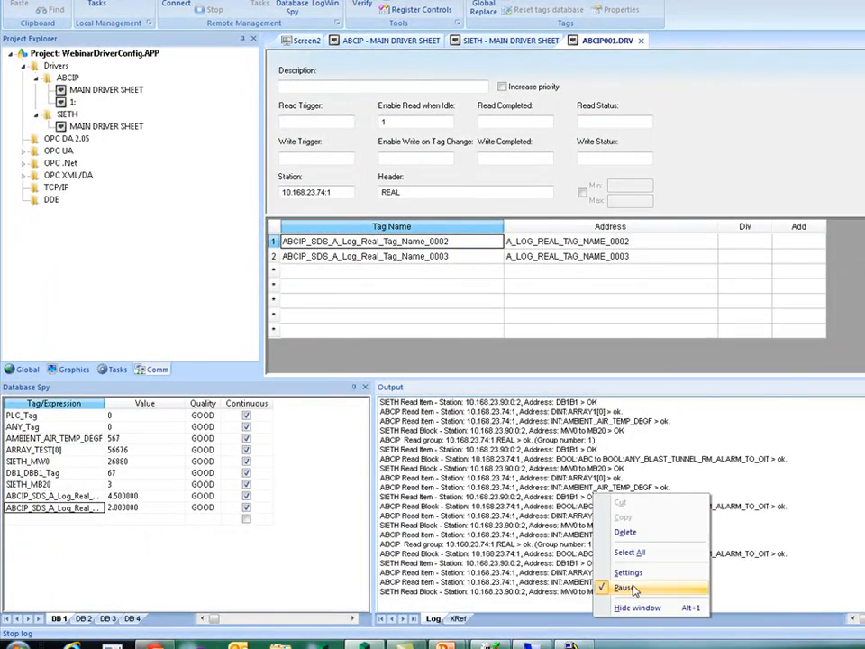
left_click(644, 589)
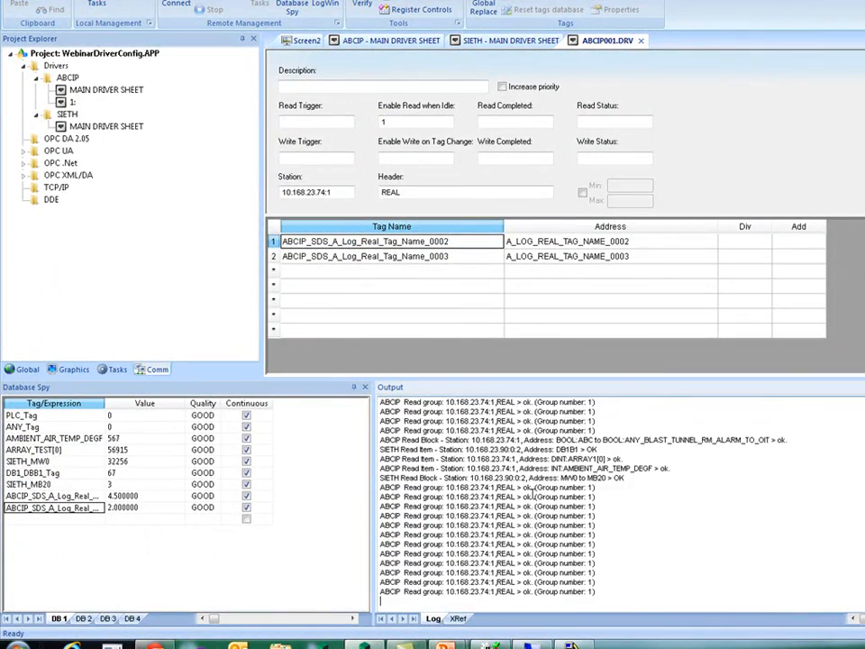
right_click(531, 498)
left_click(563, 588)
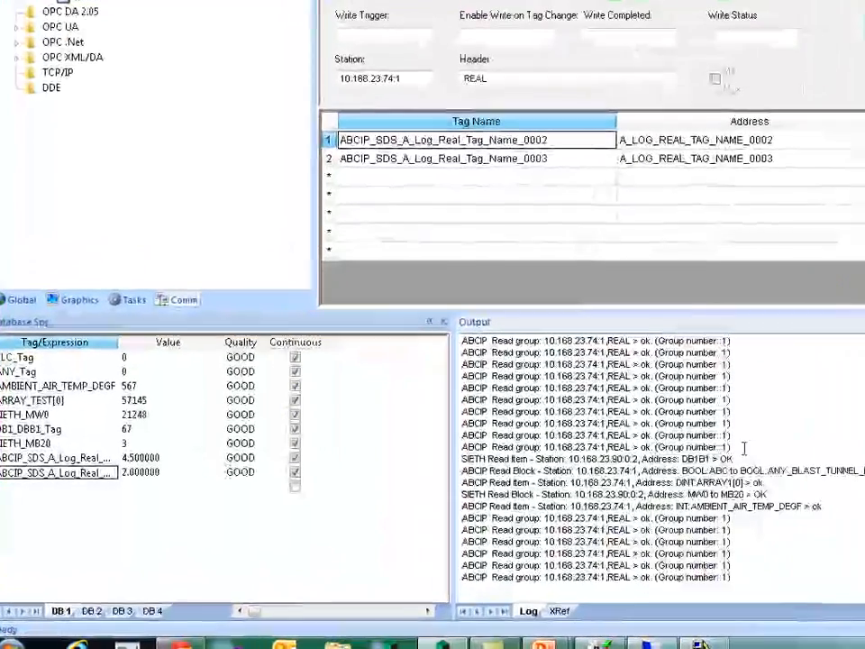
left_click_drag(731, 484, 401, 359)
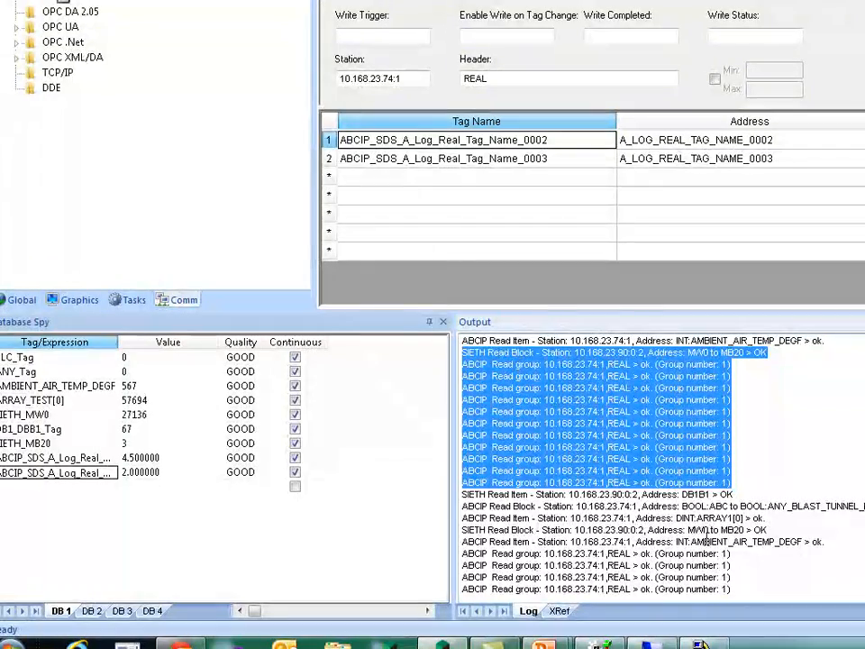
double_click(815, 542)
left_click_drag(614, 519, 469, 484)
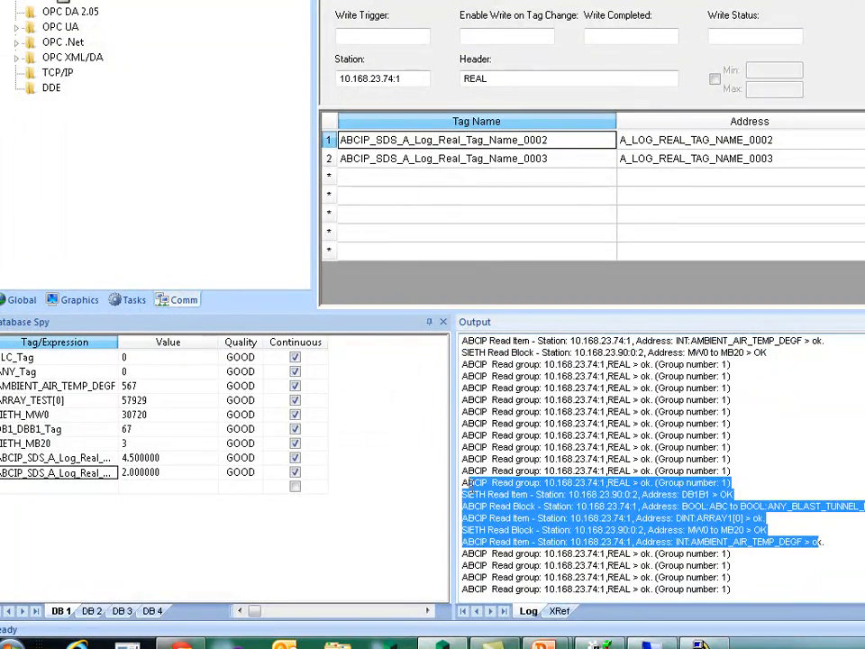
left_click(748, 447)
Enable Insert date/time in the log settings and resume the output log
right_click(770, 443)
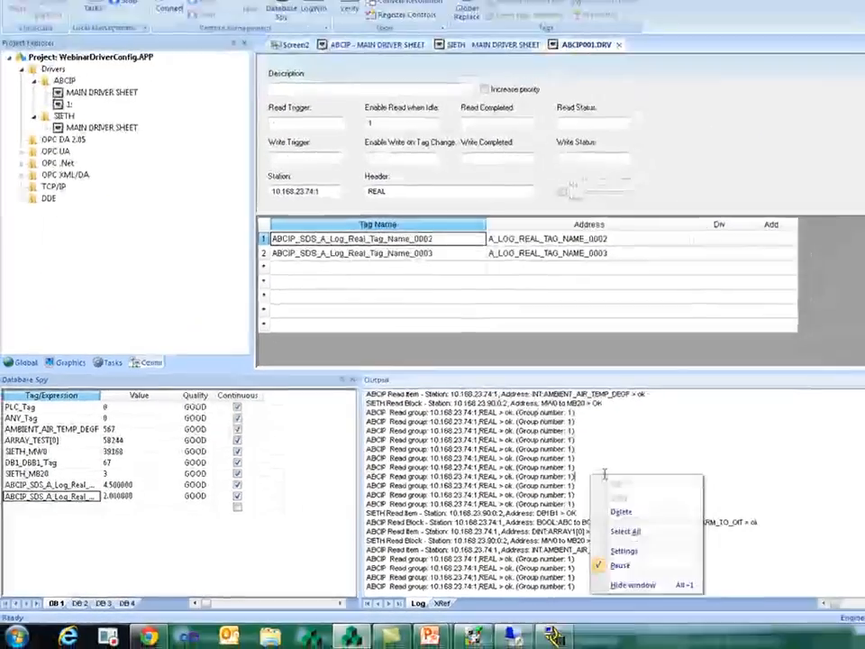
left_click(624, 551)
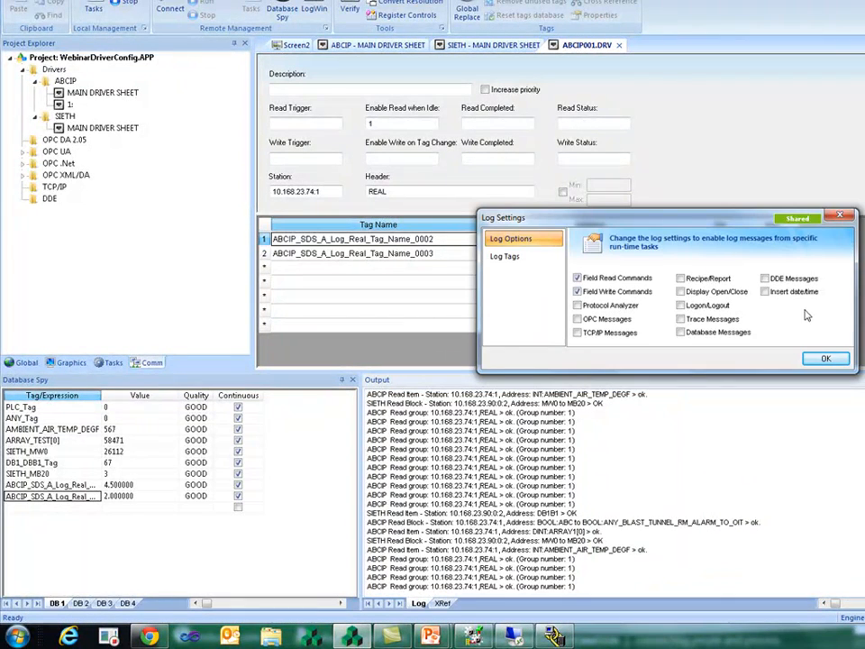
left_click(821, 365)
right_click(615, 468)
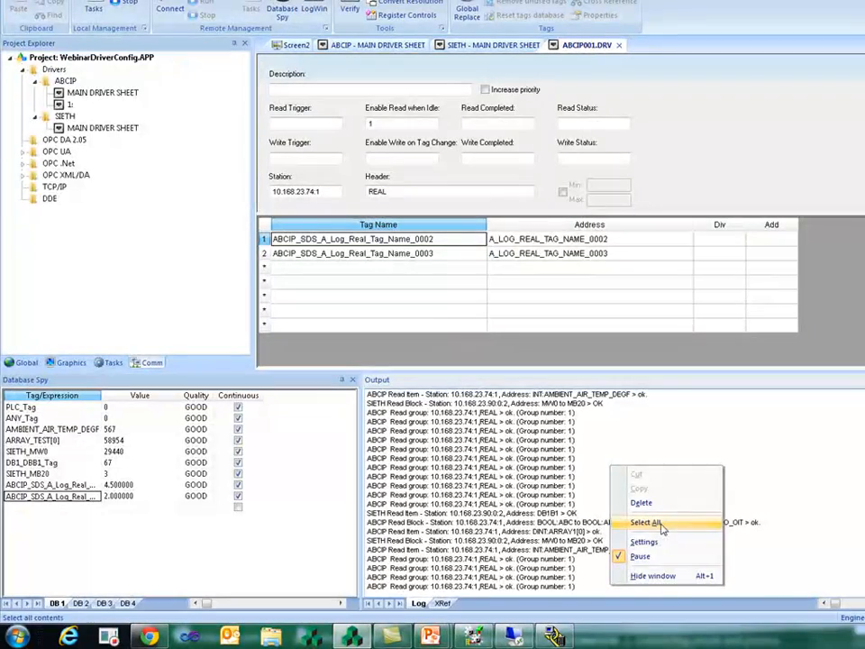
left_click(659, 556)
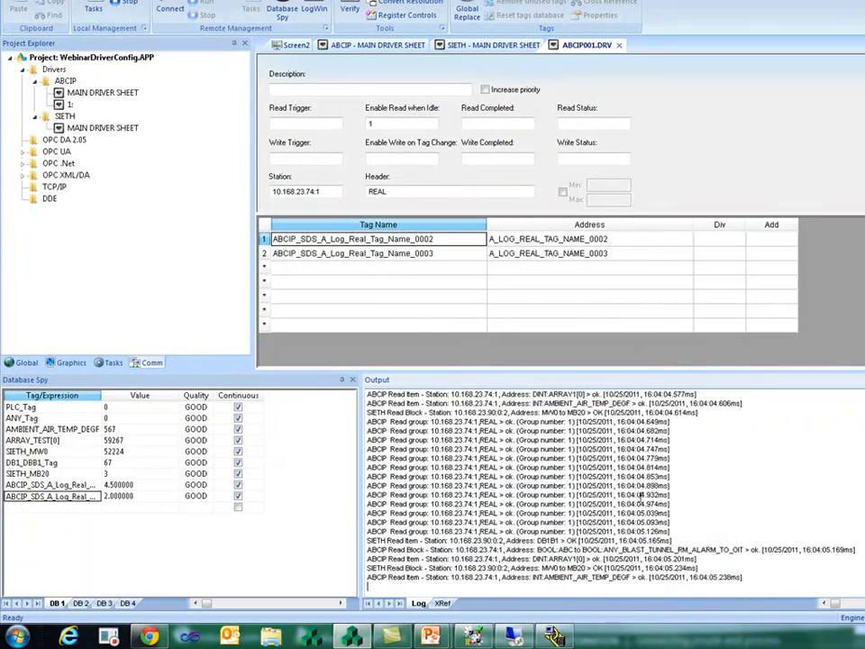
Pause the output log, compare the timestamps of consecutive ABCIP read group entries, and resume the log
right_click(646, 412)
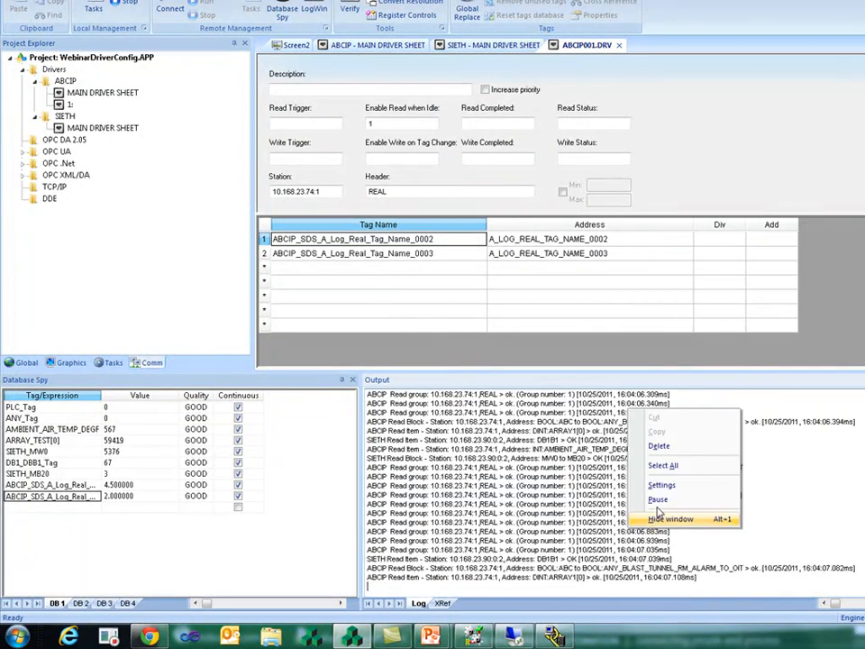
left_click(659, 500)
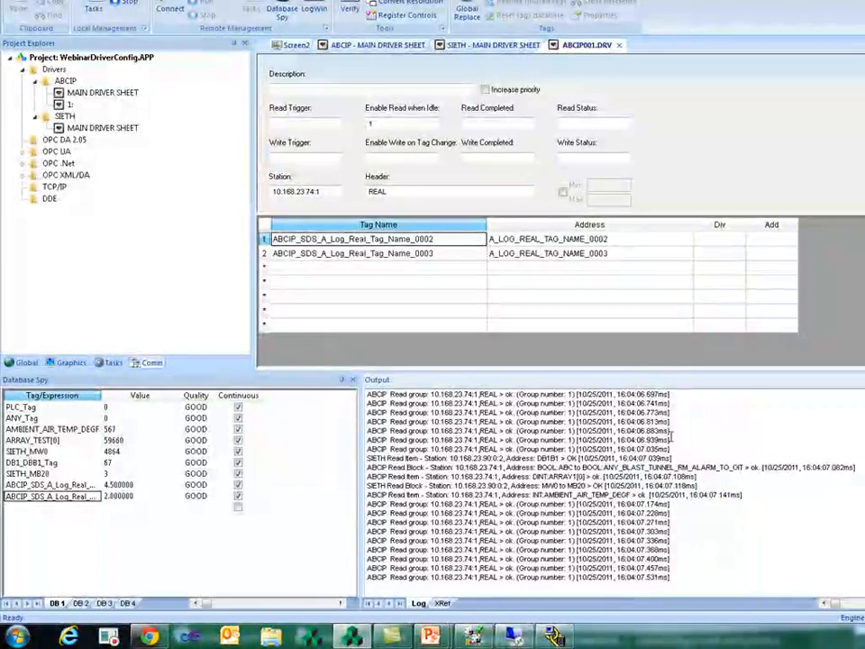
left_click_drag(672, 432, 332, 429)
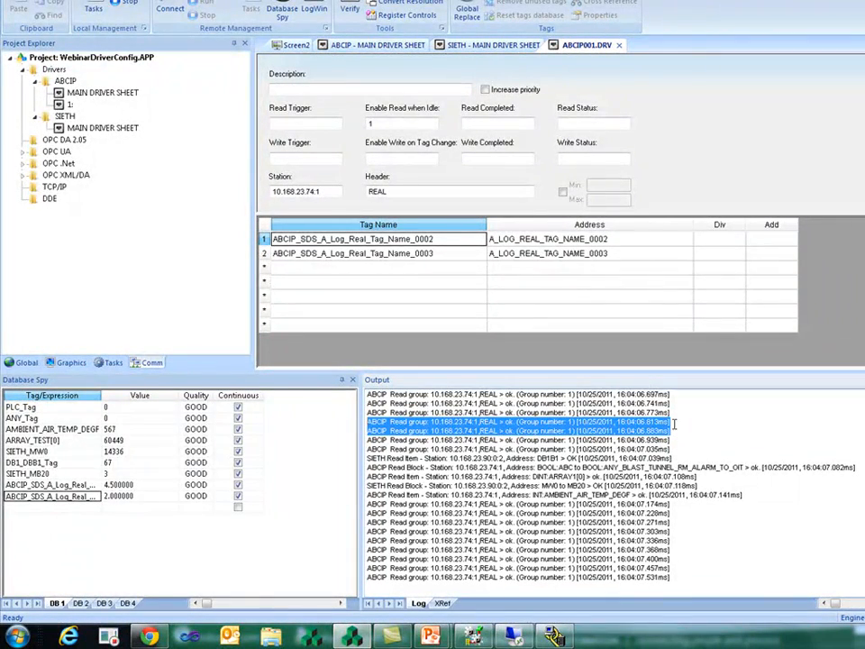
left_click(676, 414)
left_click_drag(669, 415, 357, 408)
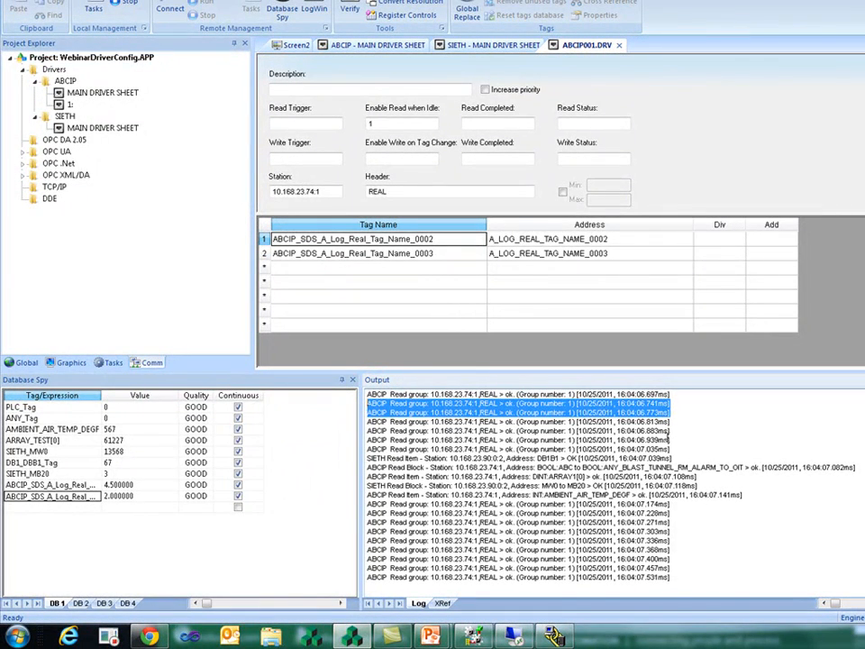
left_click(669, 436)
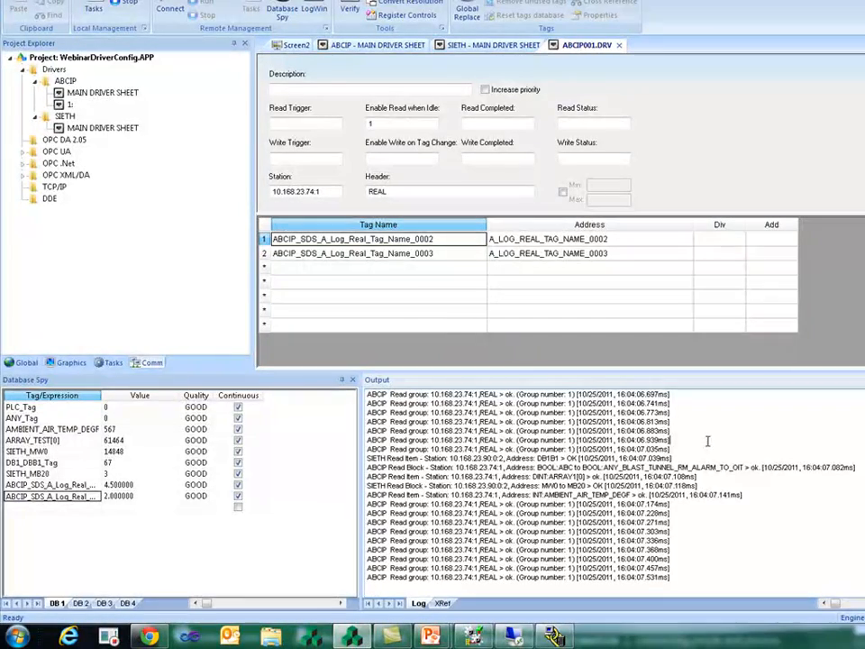
right_click(709, 443)
left_click(737, 533)
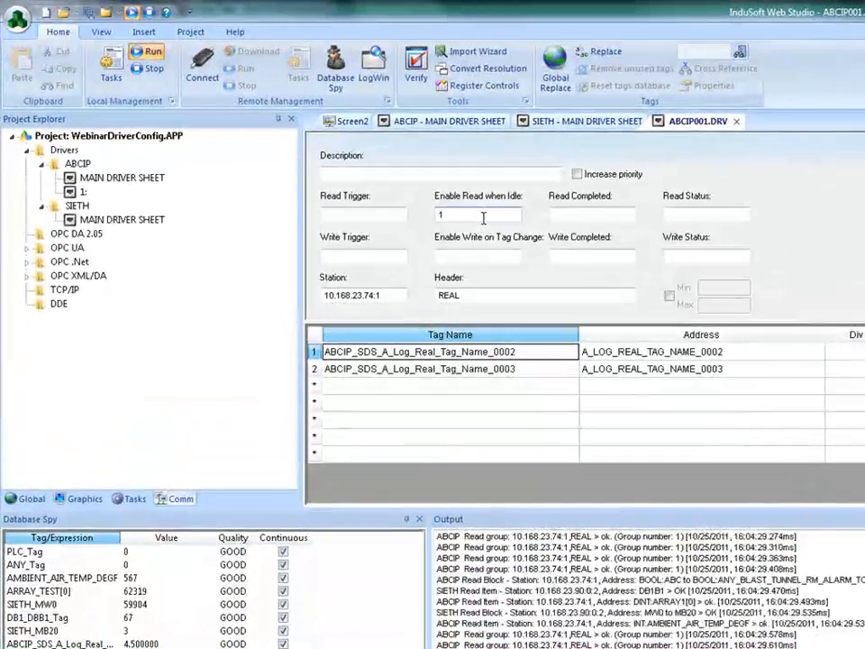
Set the Read Completed field to ReadCompleted and create it as a new Boolean tag with Server scope
left_click(483, 218)
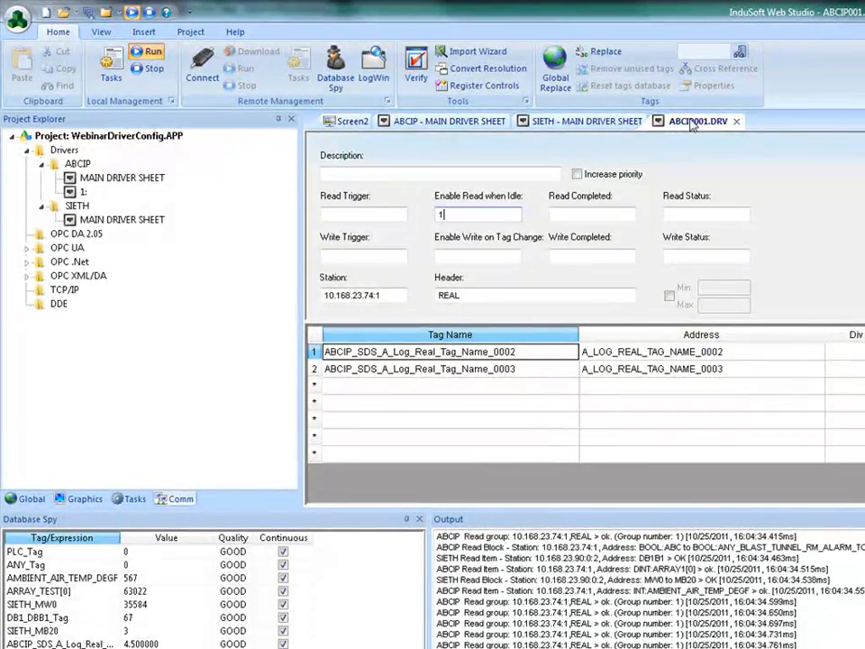
left_click(594, 213)
left_click(678, 214)
left_click(617, 216)
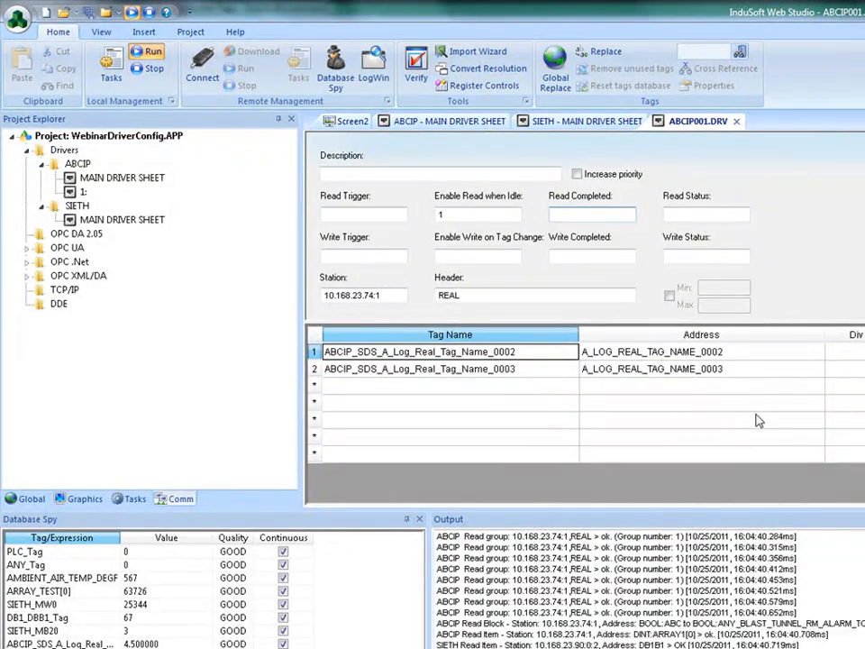
type("ReadComple")
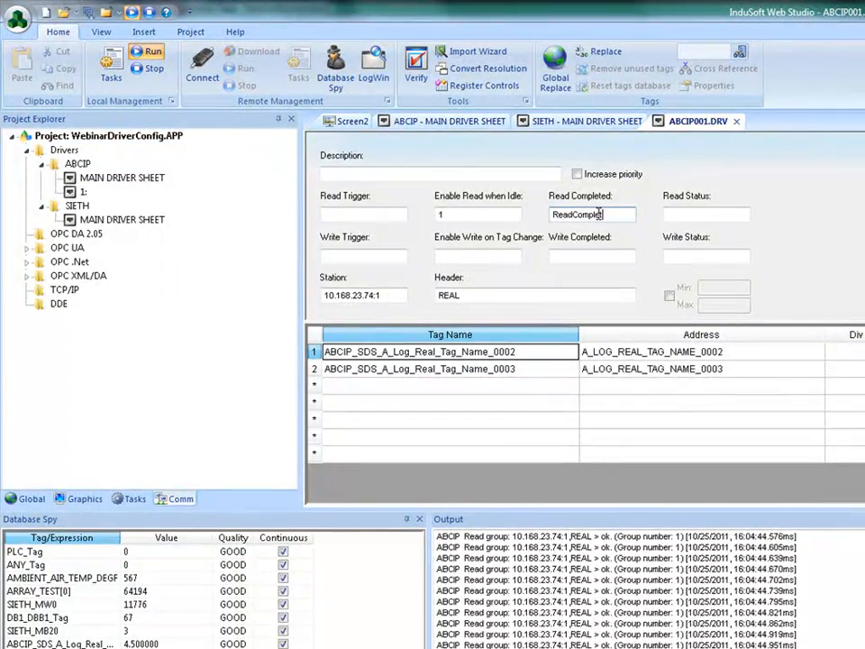
type("ted")
key("Return")
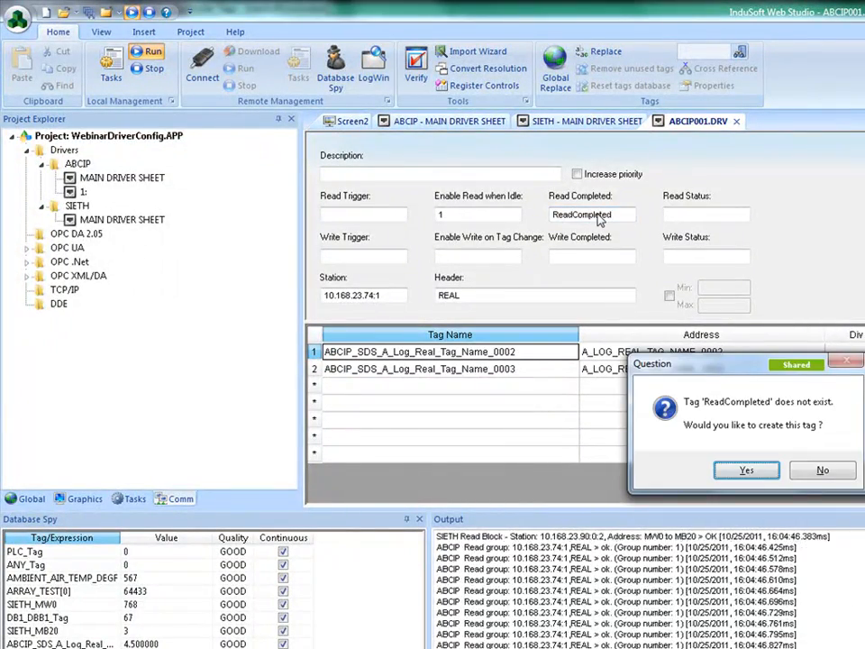
key("Return")
key("Tab")
key("Tab")
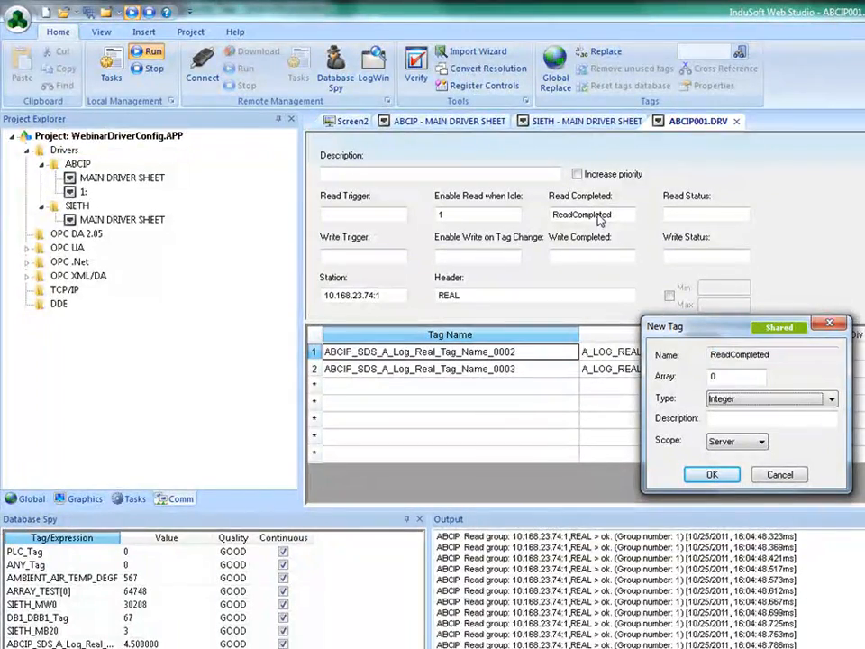
key("Up")
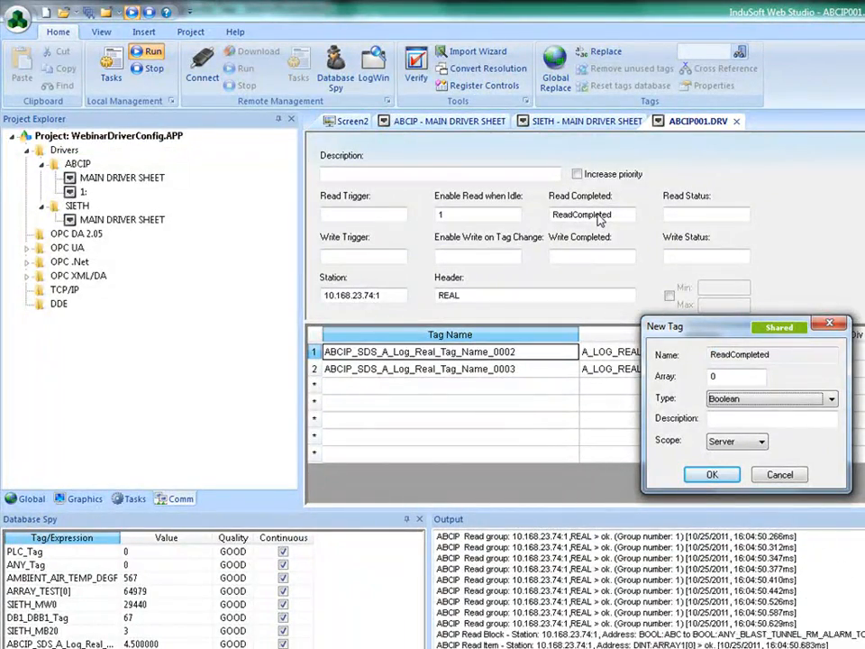
key("Return")
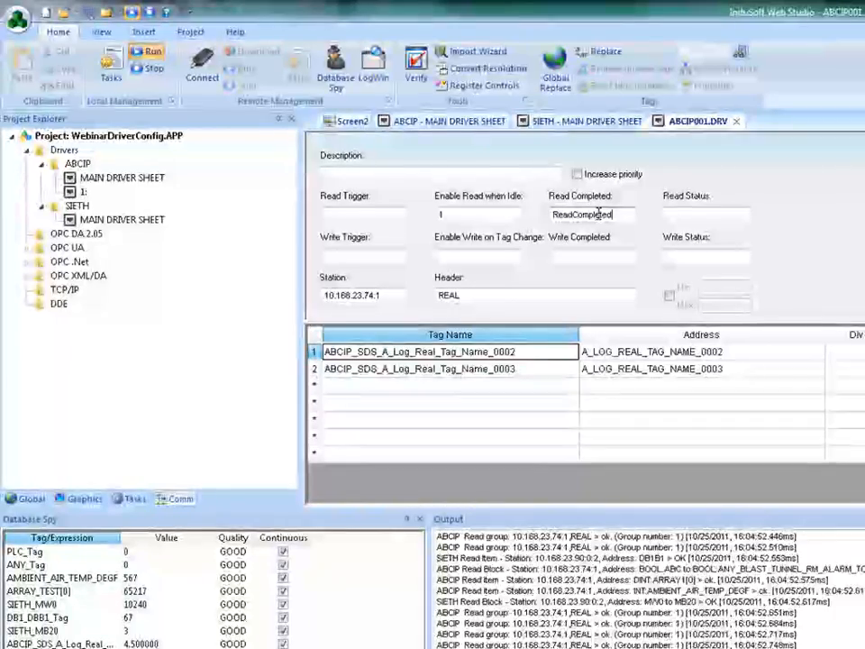
Add the ReadCompleted tag to the Database Spy watch list and check its value
double_click(599, 213)
right_click(598, 218)
left_click(618, 306)
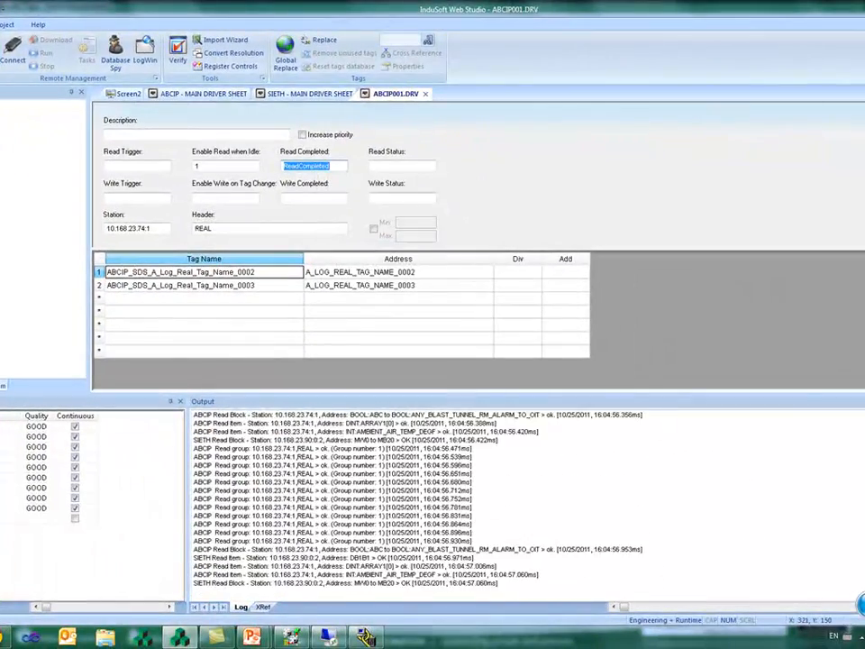
left_click(2, 518)
key("ctrl+v")
key("Return")
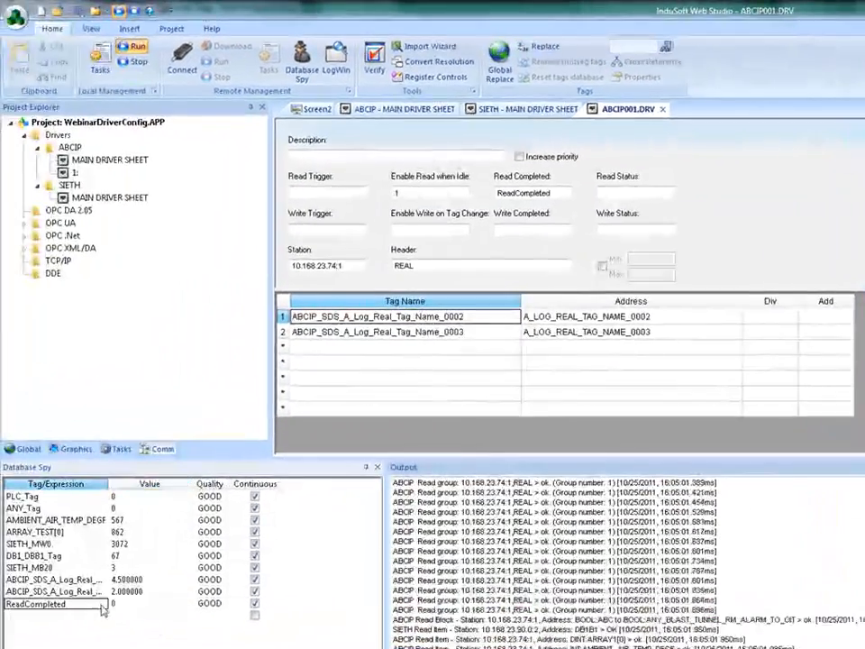
left_click(123, 605)
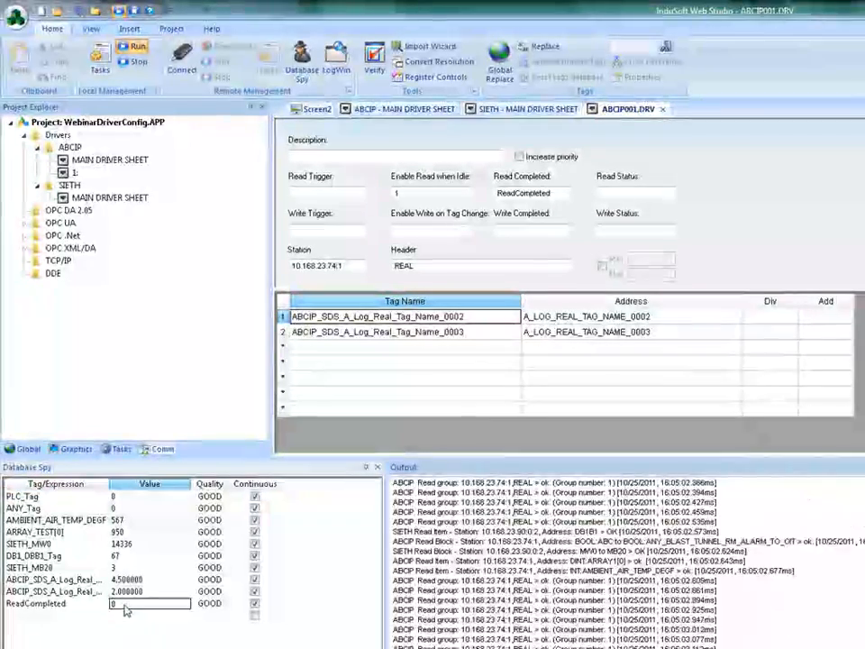
type("1")
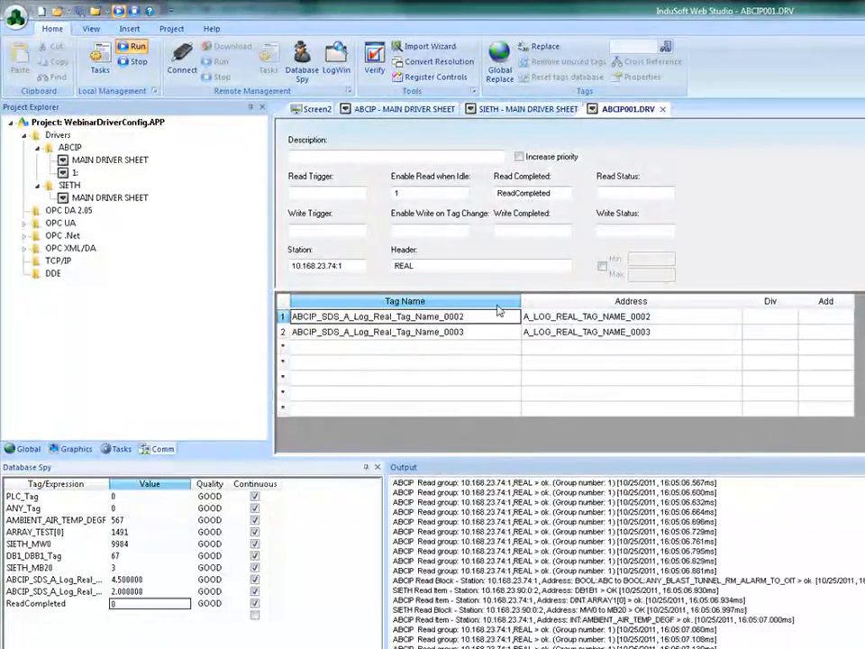
Set the Read Status field to ReadStatus and create it as a new Integer tag with Server scope
left_click(613, 194)
type("ReadStatus")
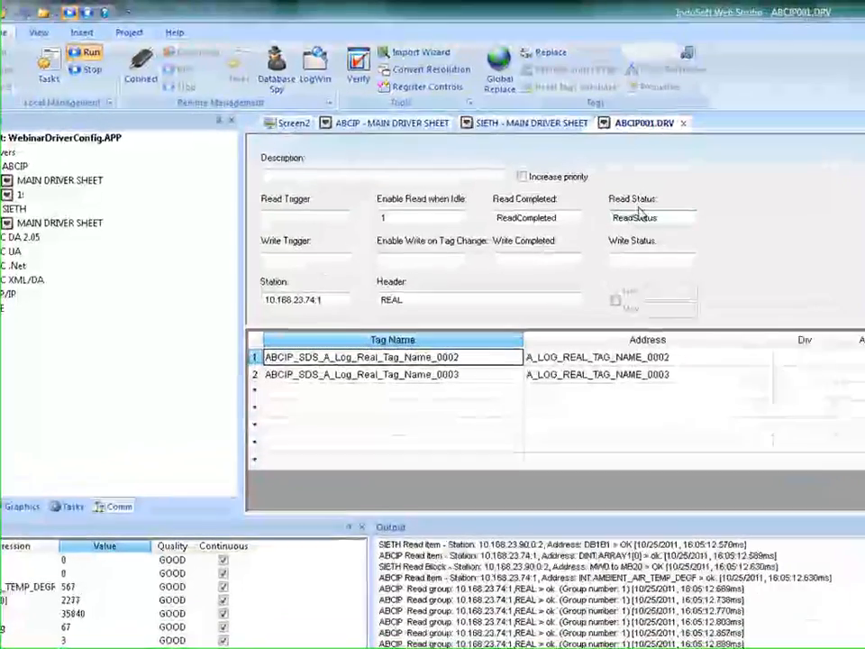
left_click(817, 269)
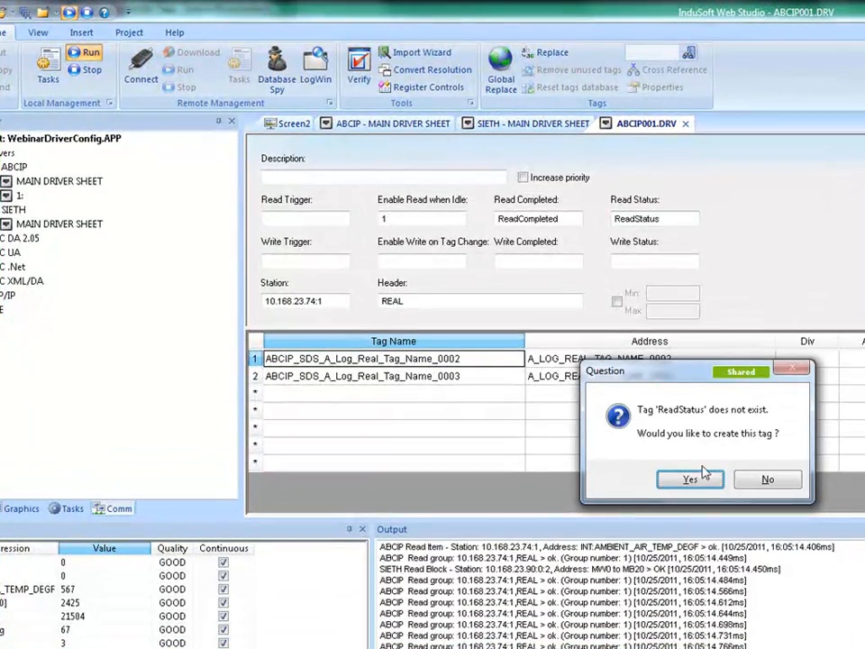
left_click(690, 480)
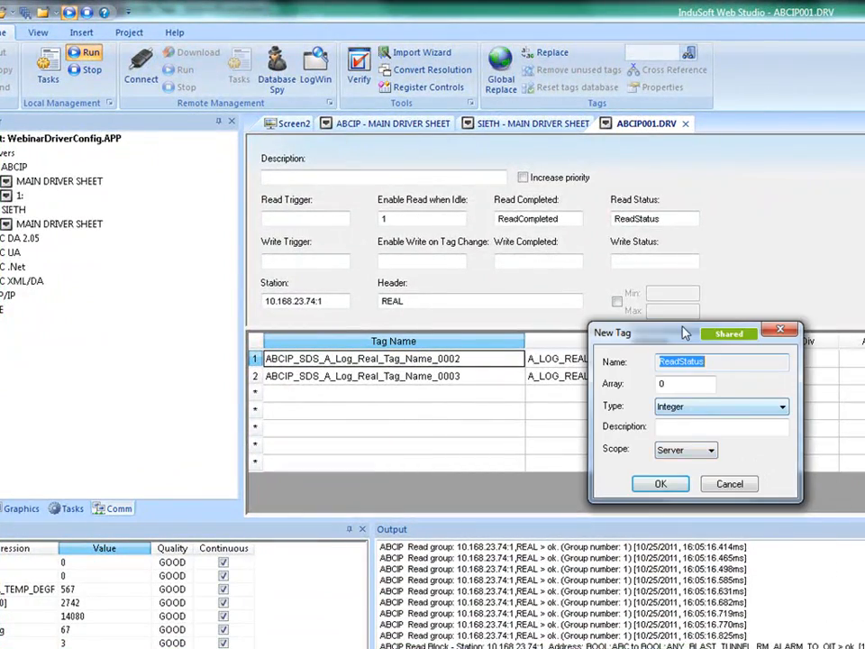
left_click(683, 486)
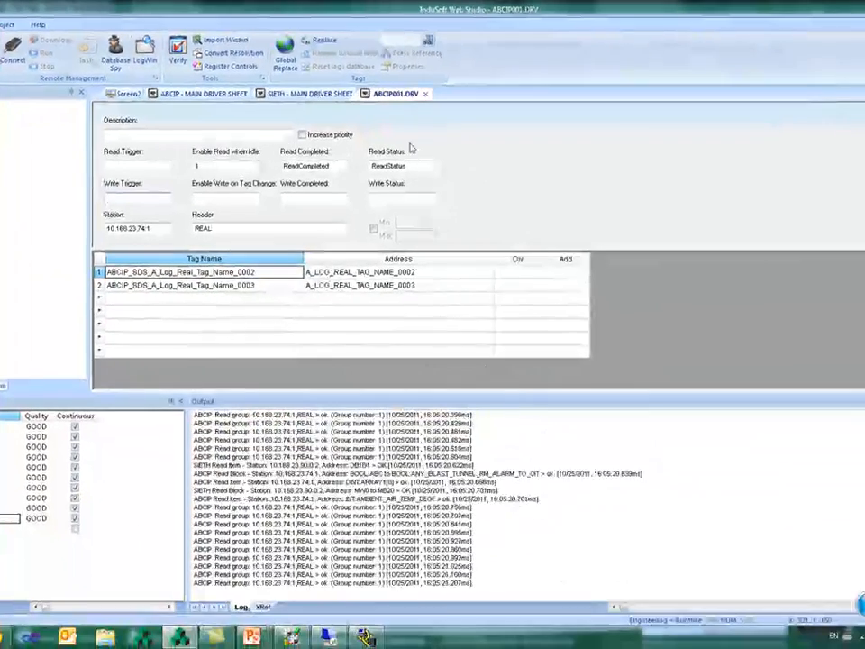
Copy the ReadStatus tag name from the driver sheet into the Database Spy watch list
double_click(394, 164)
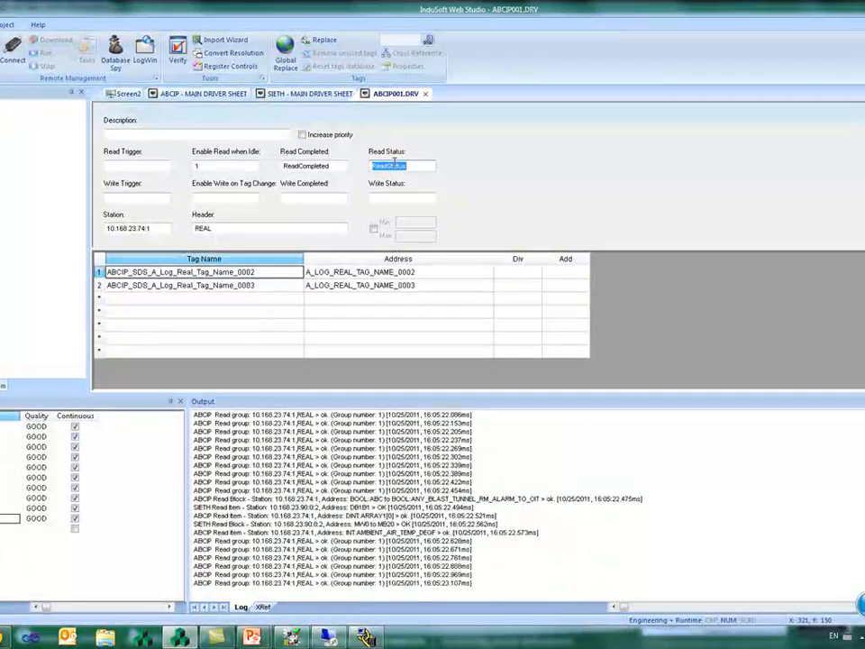
right_click(406, 165)
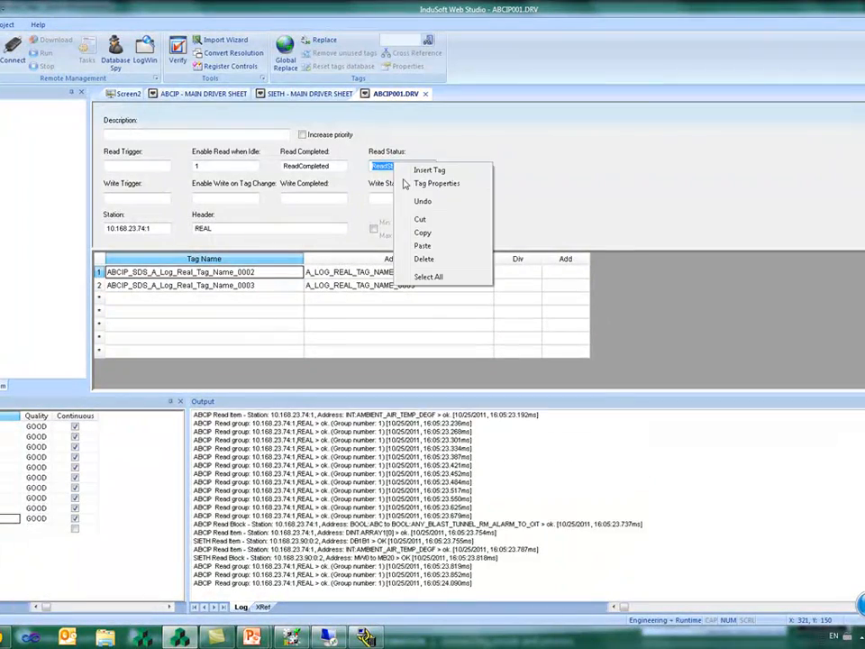
left_click(423, 234)
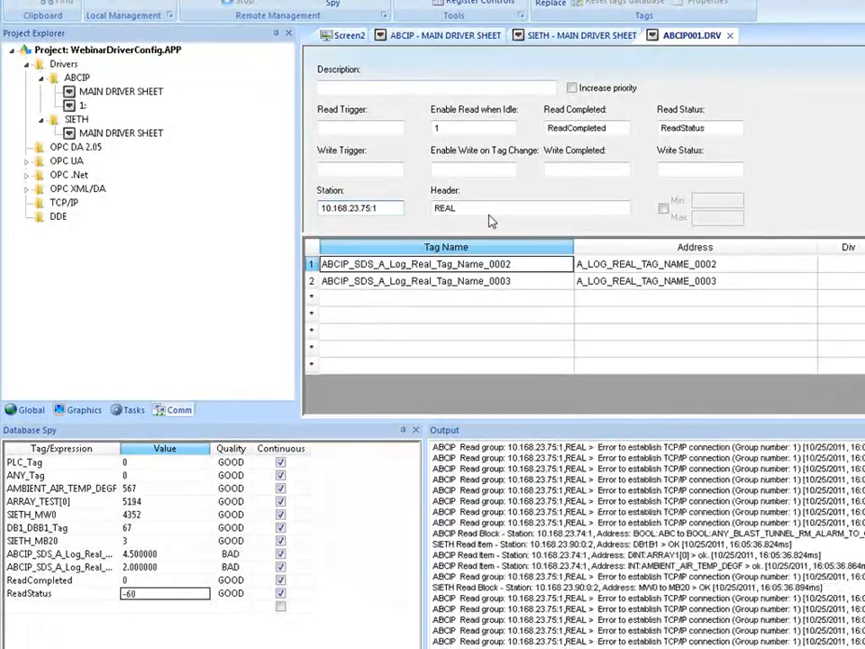
Examine the value and quality of the ReadStatus tag in Database Spy
left_click(214, 595)
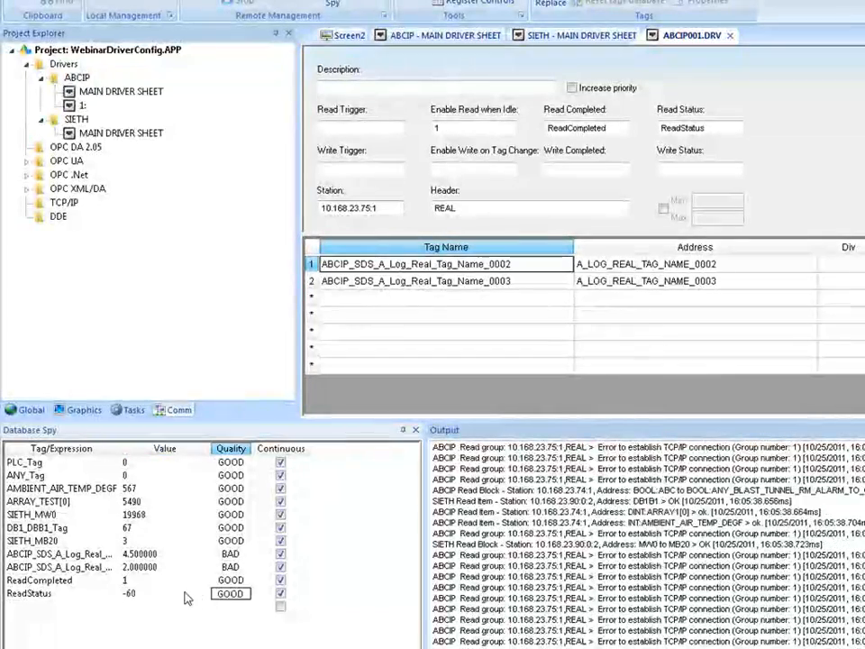
left_click(187, 598)
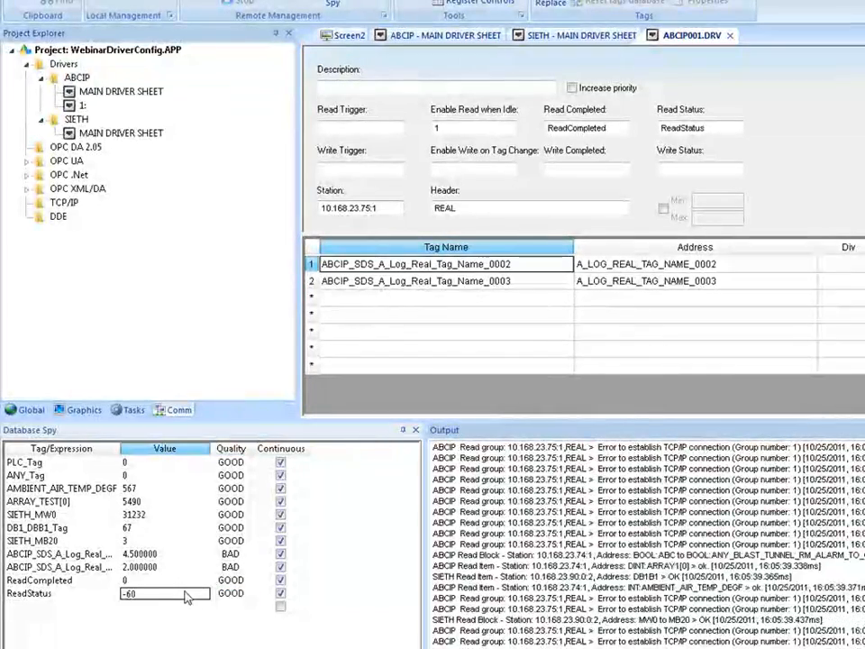
left_click(110, 599)
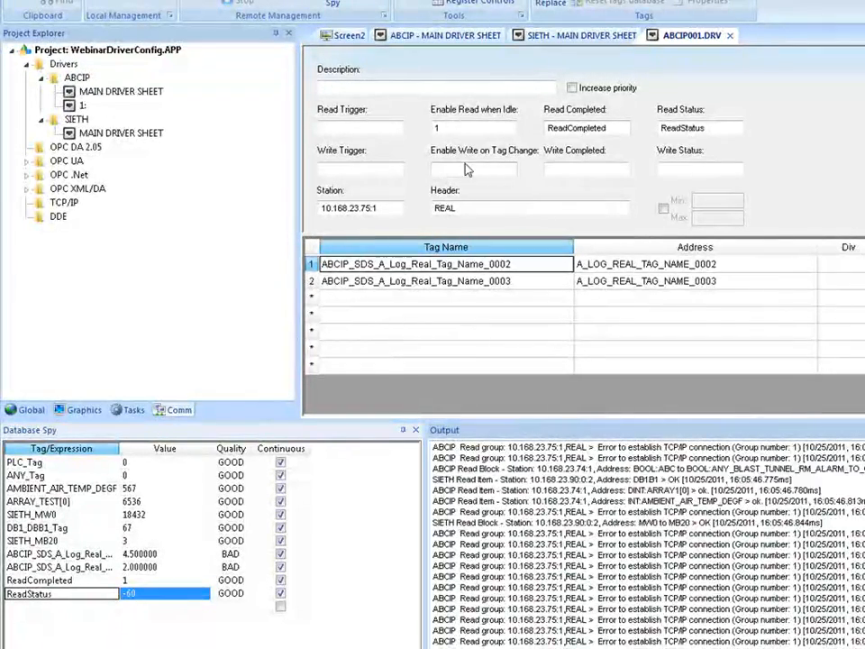
Set the driver sheet's Station to 10.168.23.74:1 and check the ReadStatus value in Database Spy
left_click(393, 210)
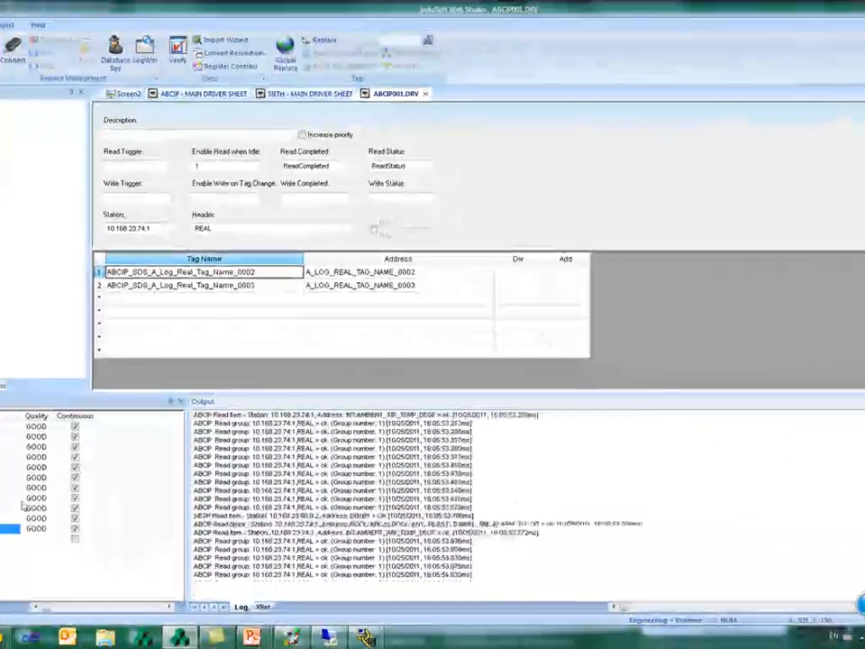
left_click(31, 533)
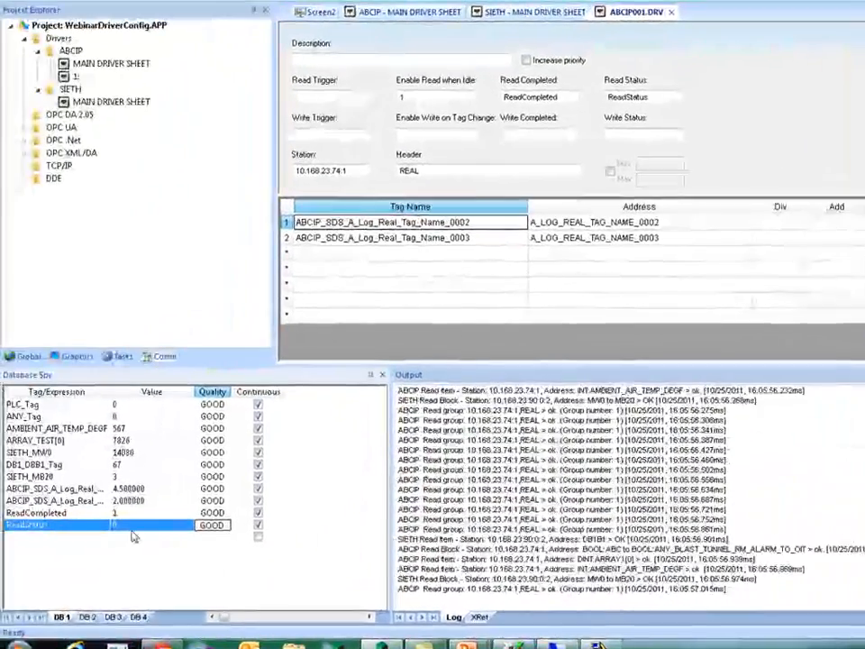
left_click(4, 529)
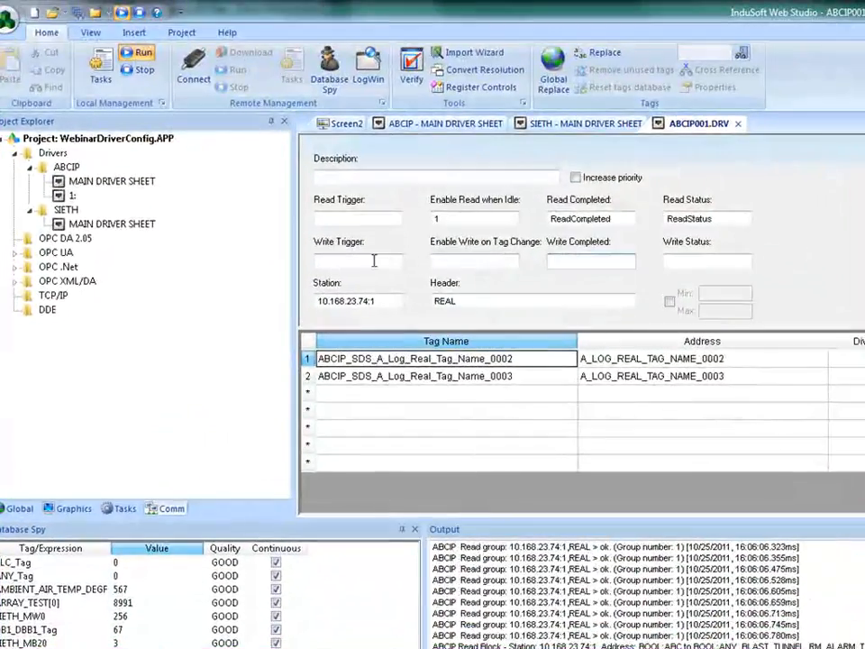
Set the Write Trigger field to WriteTrigger and create it as a new Boolean tag with Server scope
left_click(374, 260)
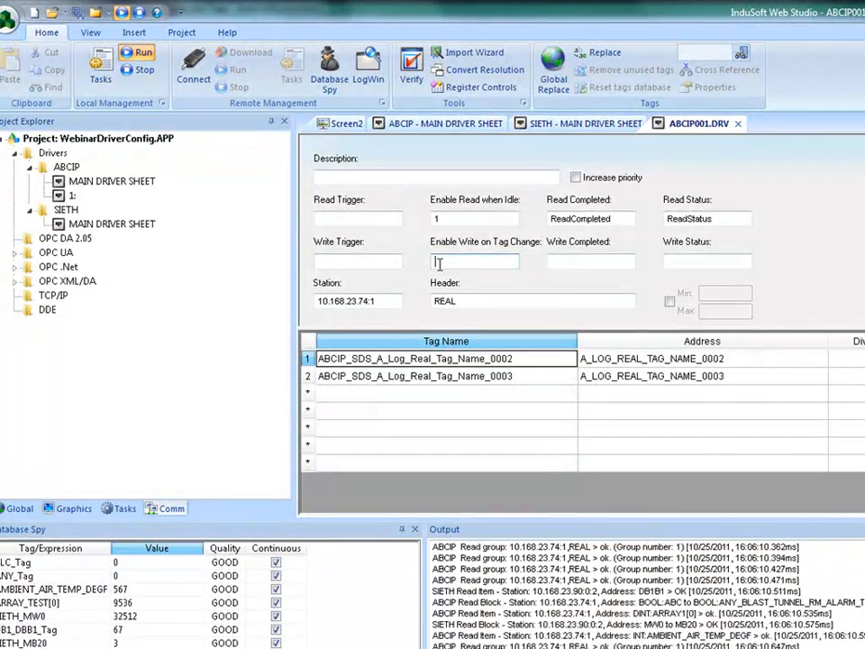
left_click(357, 261)
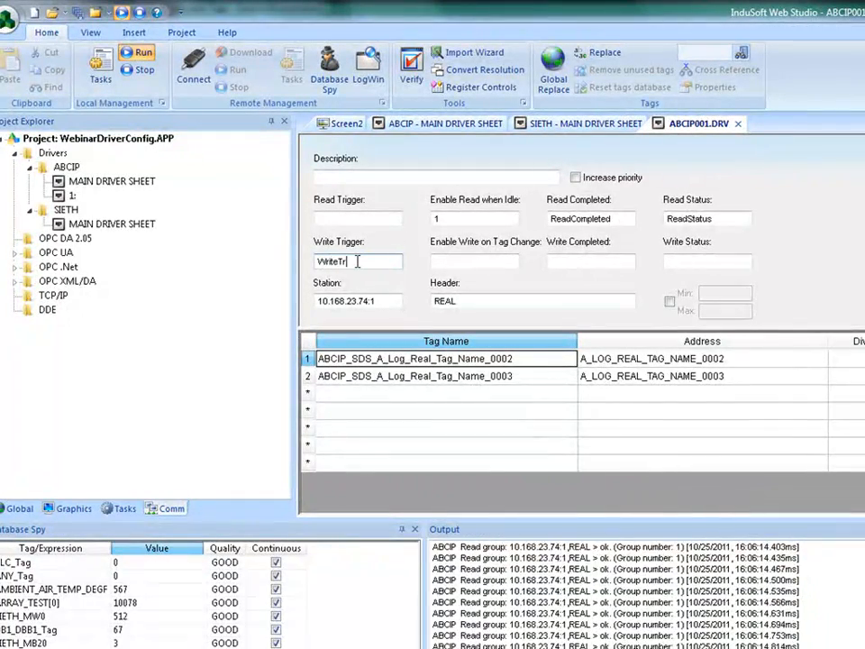
type("WriteTrigger")
key("Tab")
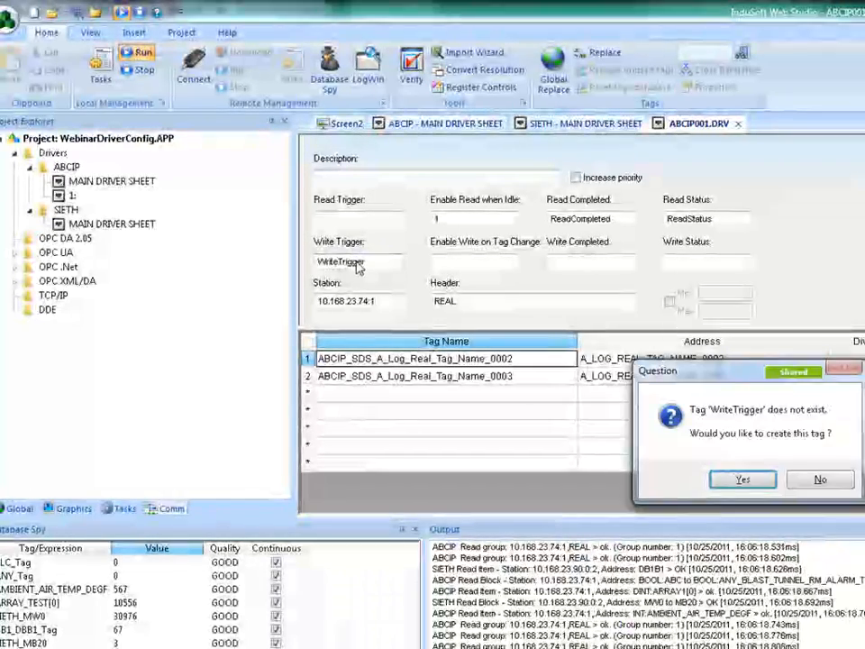
key("Return")
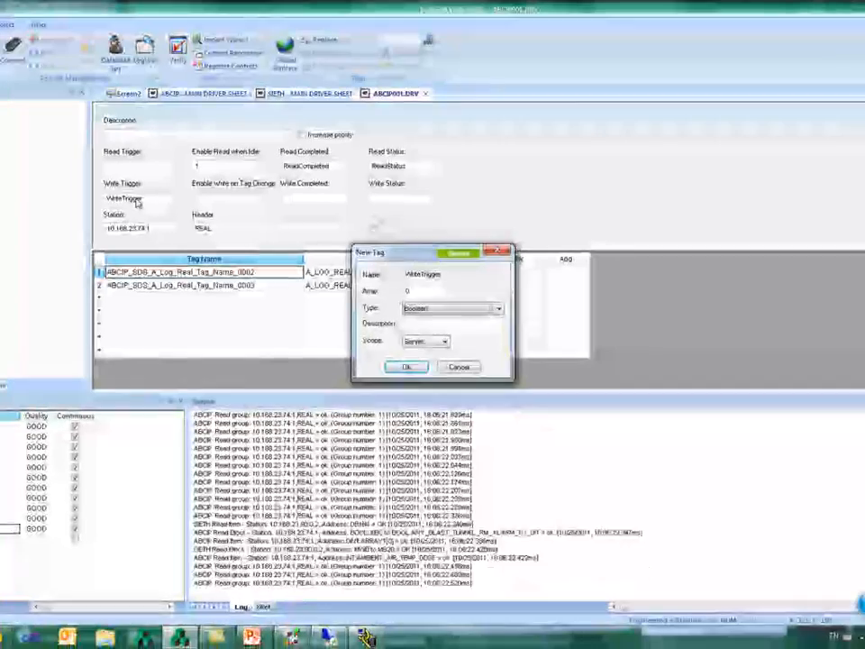
key("Return")
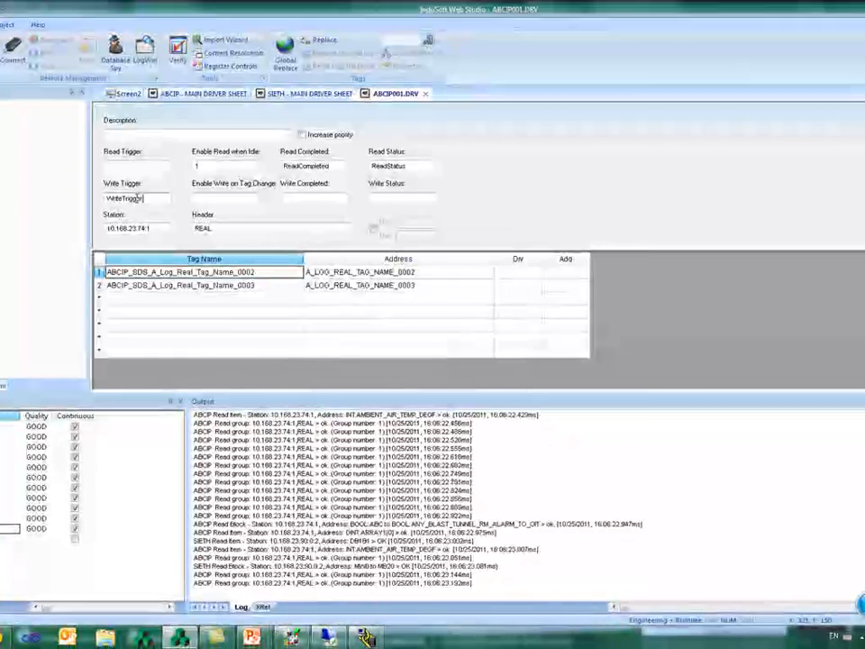
Copy the WriteTrigger tag name from the driver sheet into the Database Spy watch list
double_click(137, 197)
right_click(137, 195)
left_click(173, 313)
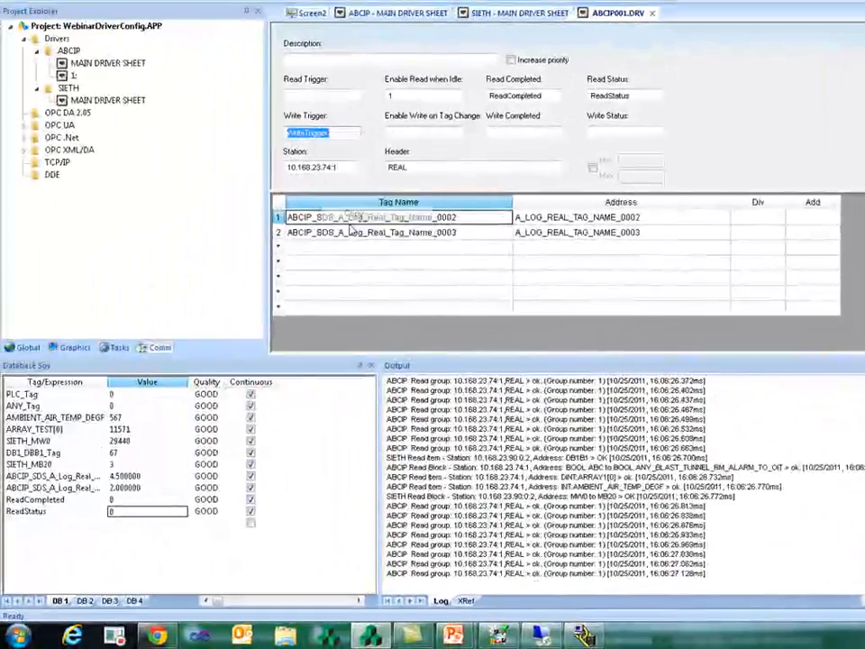
left_click(96, 524)
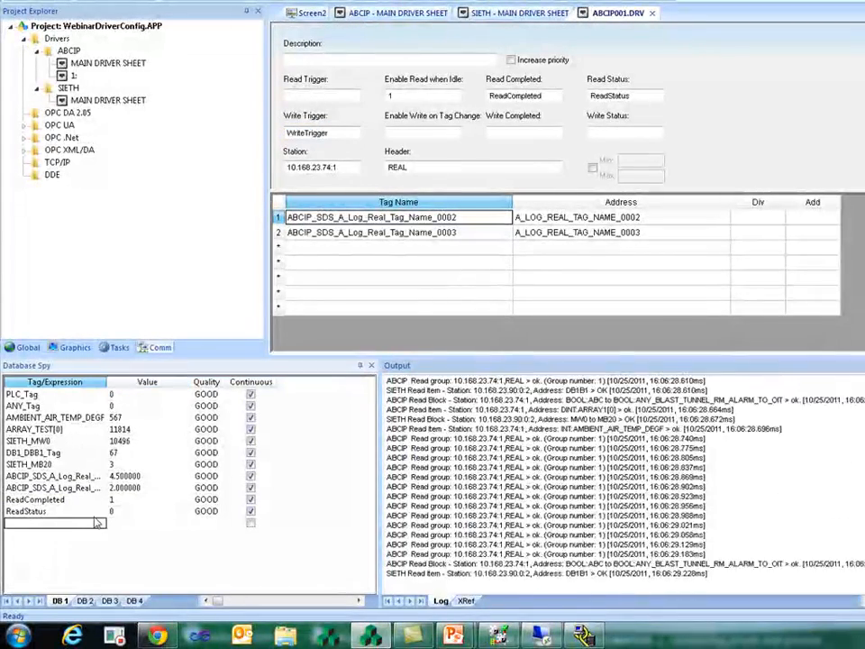
left_click(408, 98)
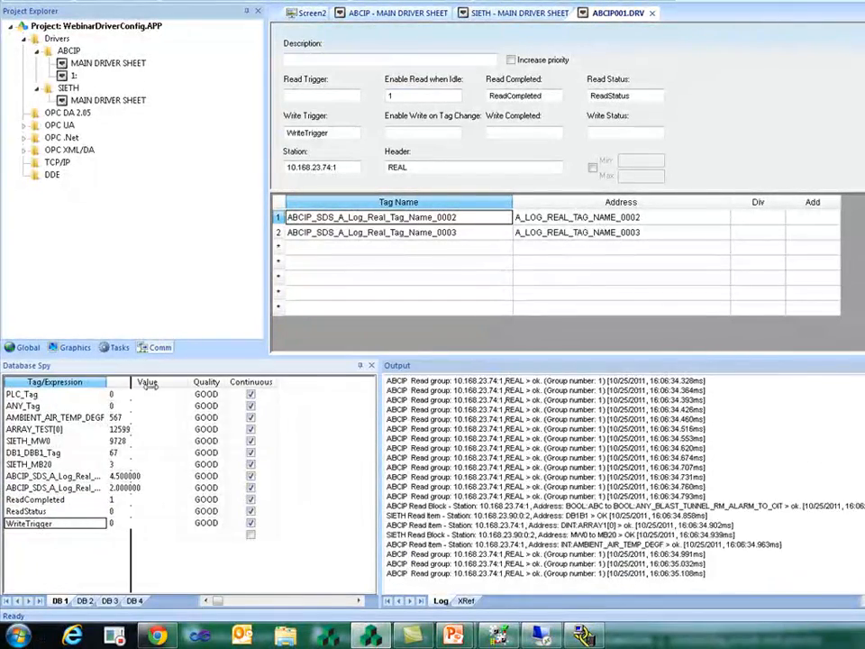
Widen the Tag/Expression column in Database Spy and try to set ABCIP_SDS_A_Log_Real_Tag_Name_0002 to 6
left_click_drag(105, 379, 154, 382)
left_click(178, 477)
left_click(183, 487)
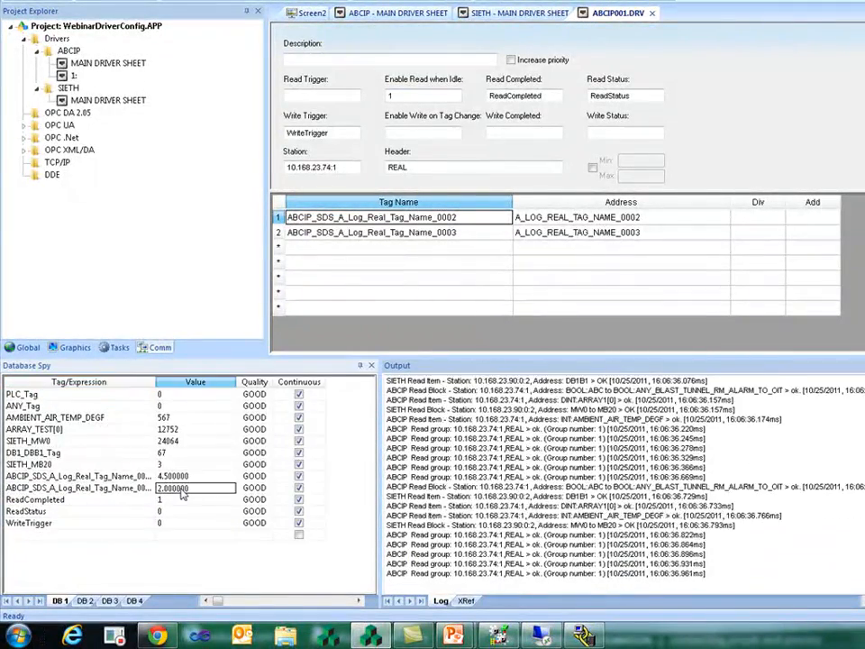
left_click(187, 479)
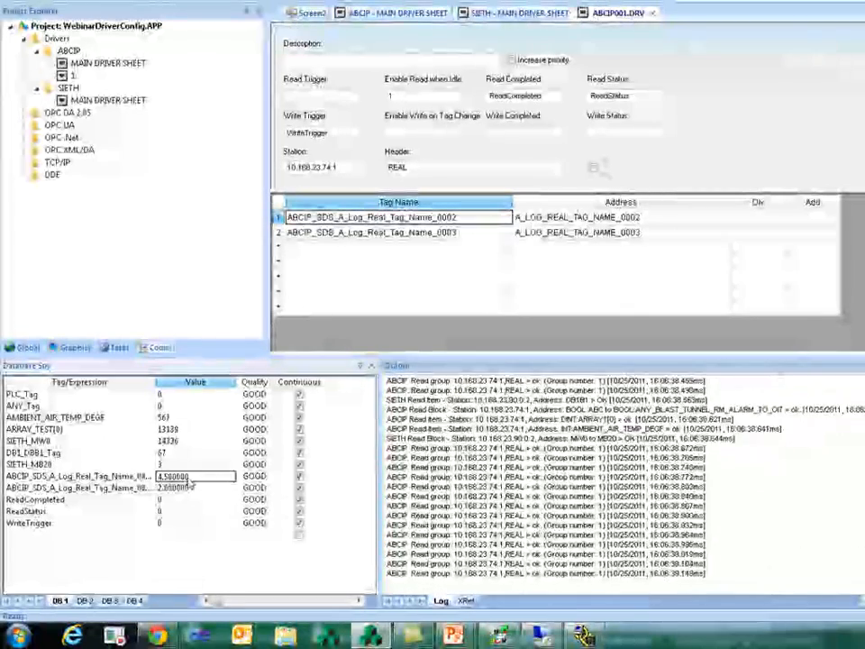
type("6")
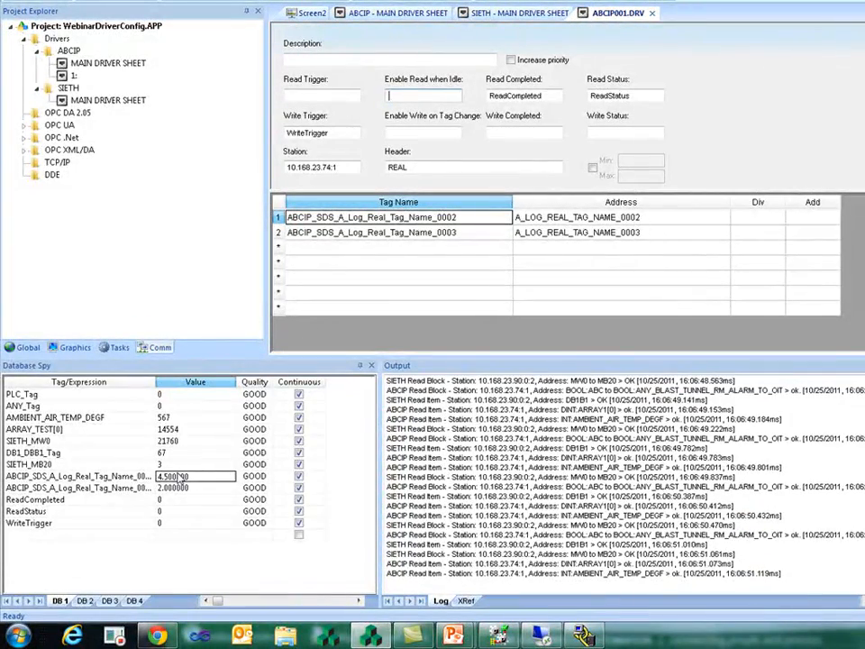
With Enable Read when Idle cleared, set the Real tags 0002 and 0003 to 8.8 and 7.7 in Database Spy
type("8.8")
key("Return")
type("7.")
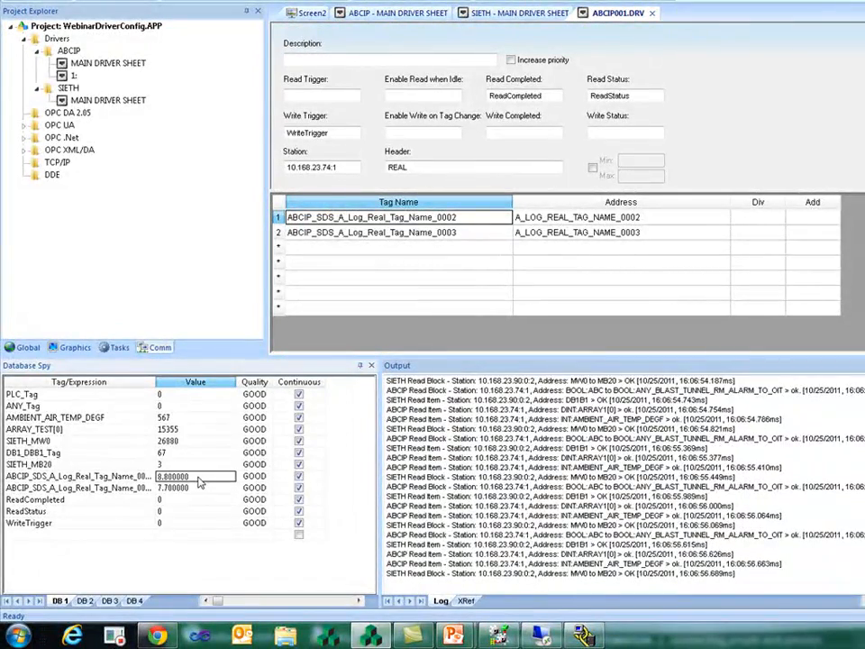
Check the Real tags in the PLC programming software and set WriteTrigger to 1 in Database Spy
left_click(200, 486)
left_click(496, 637)
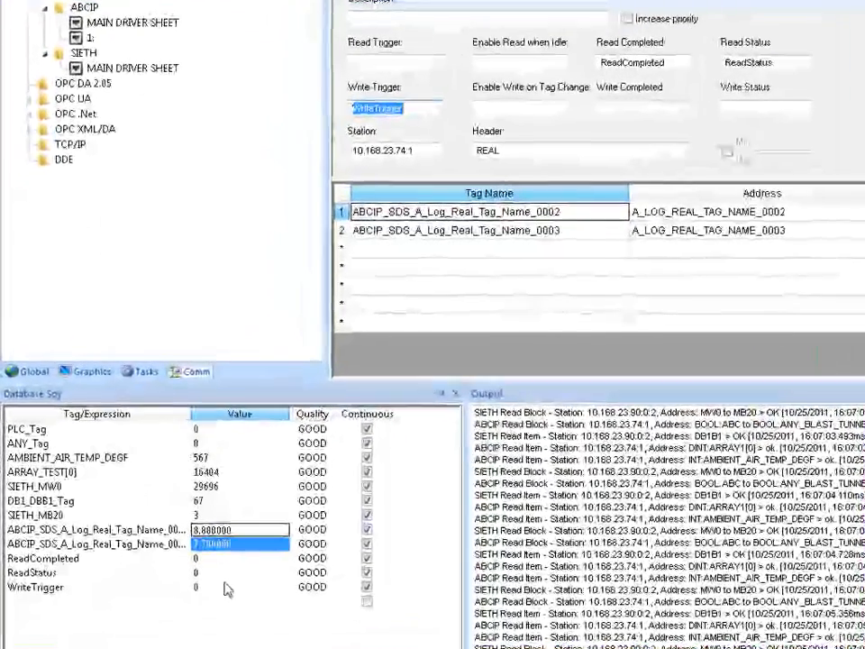
left_click(228, 589)
type("1")
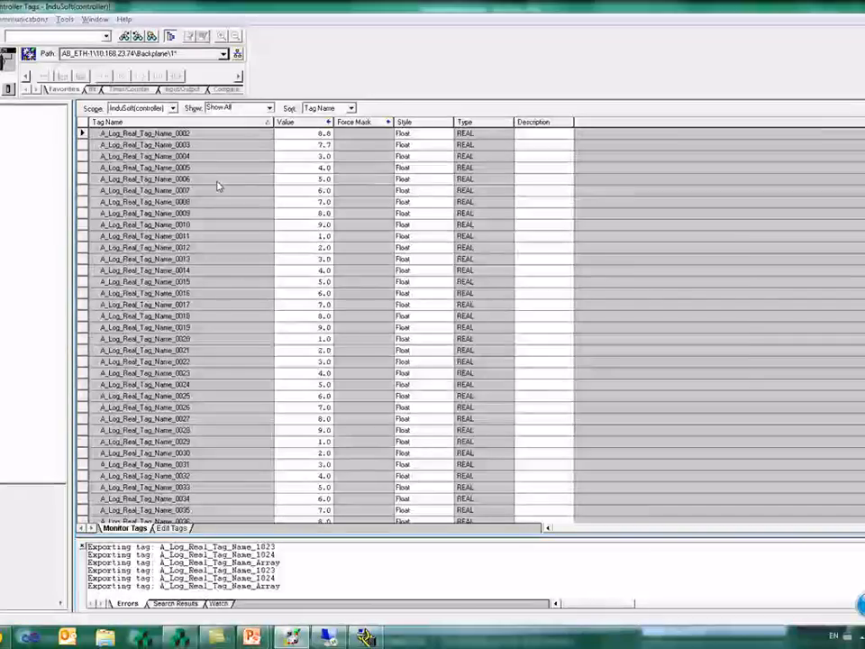
Switch to the PLC programming software and examine the controller values of A_Log_Real_Tag_Name_0002 and 0003
key("alt+Tab")
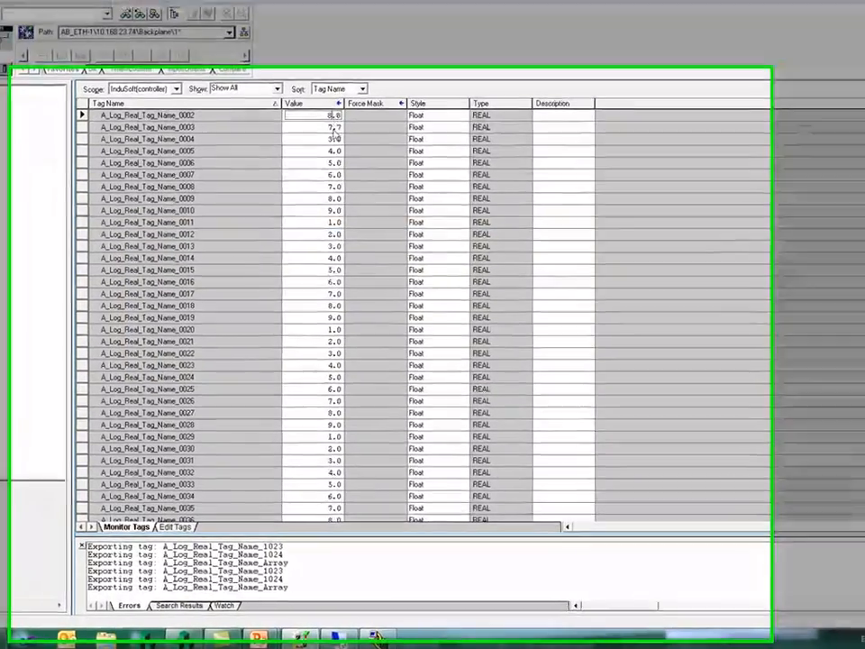
left_click(328, 145)
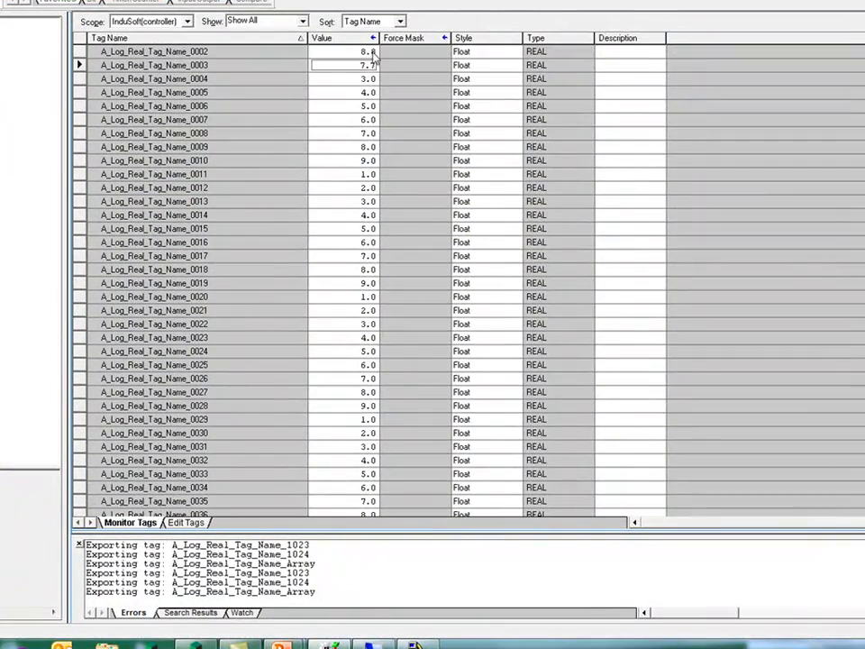
left_click(370, 69)
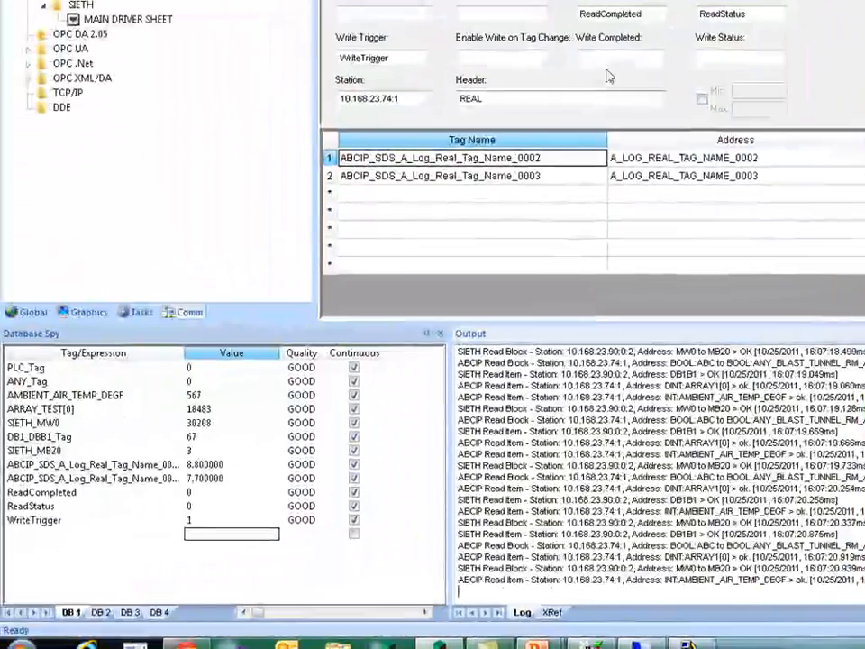
Clear the Write Trigger field on the driver sheet and set Enable Write on Tag Change to 1
left_click_drag(400, 62, 331, 60)
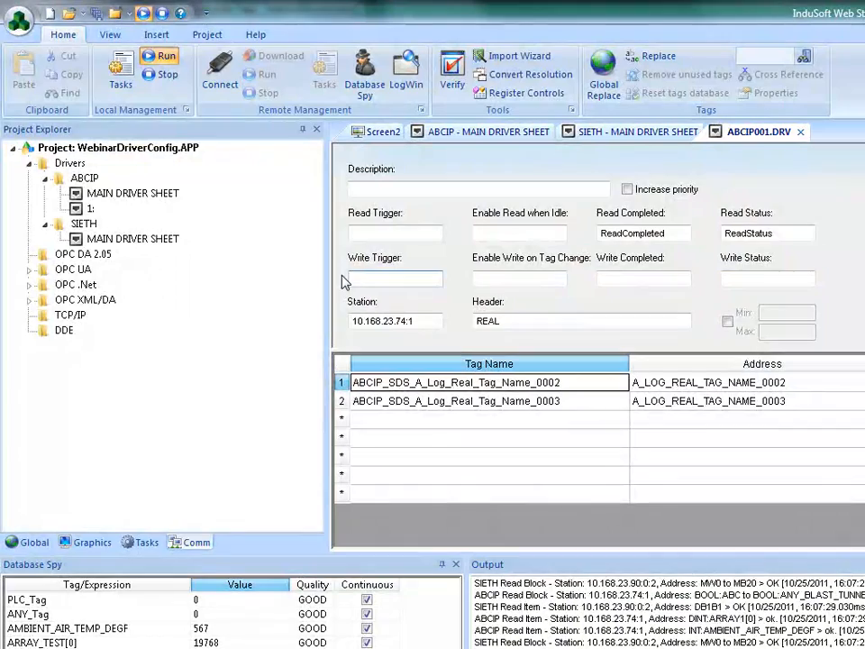
type("1")
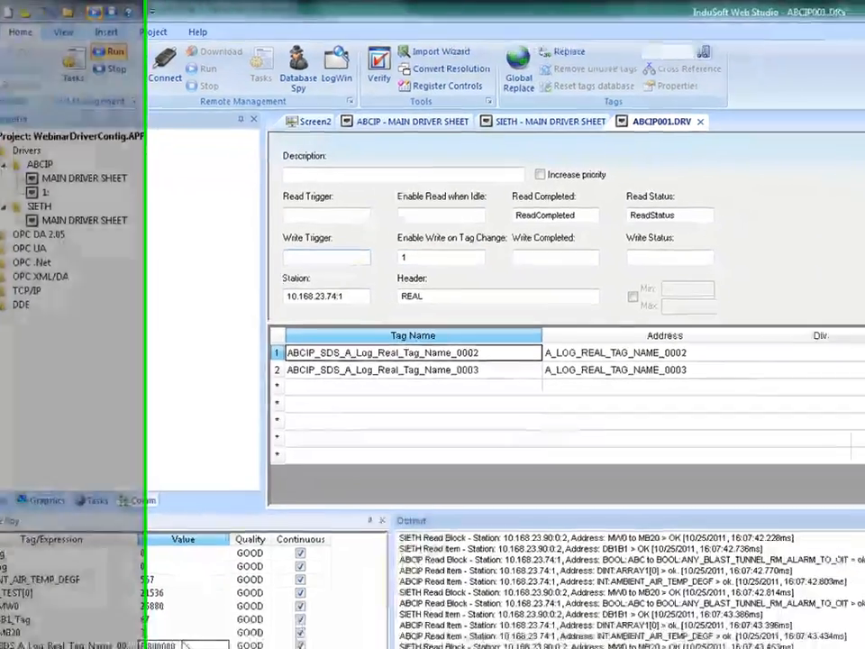
Set the Real tags 0002 and 0003 to 5.5 and 4.4 in Database Spy to test writing on tag change
key("Return")
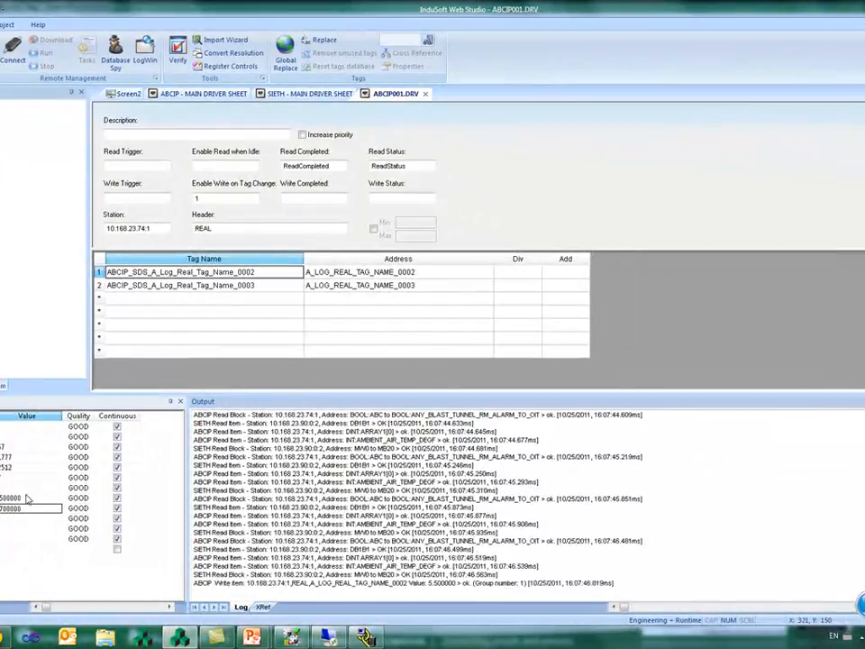
type("4.4")
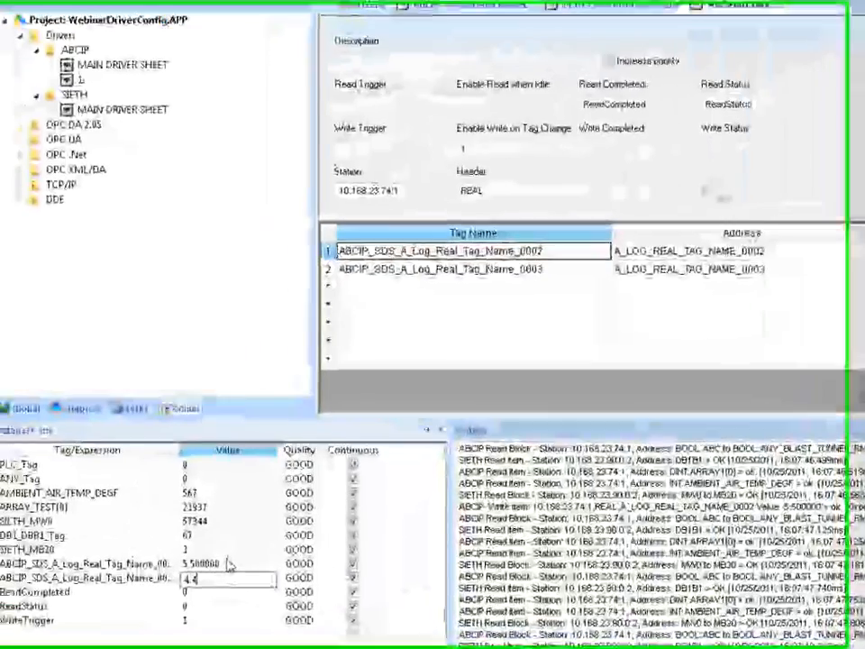
key("Return")
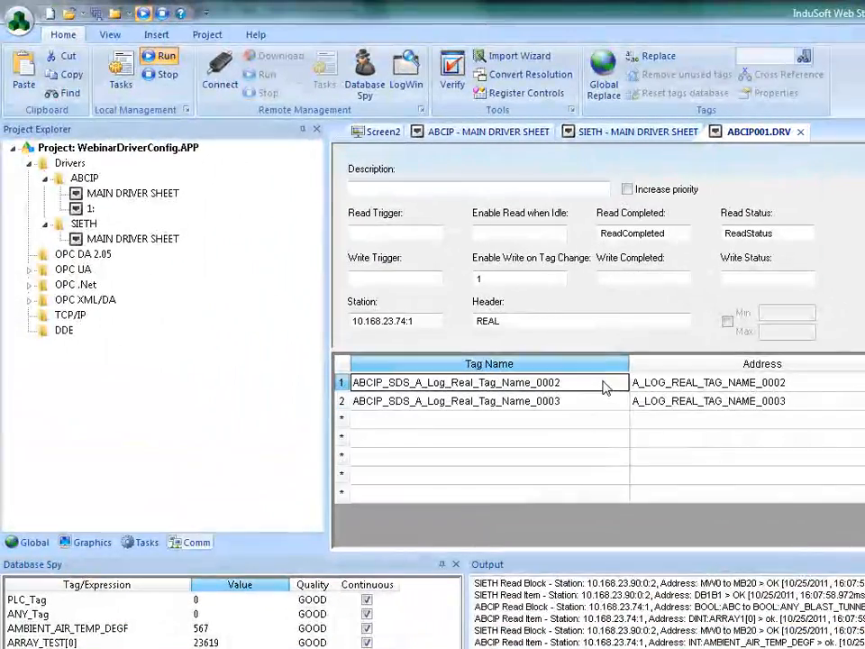
Set Enable Read when Idle to 1 on the driver sheet alongside Enable Write on Tag Change
left_click(530, 281)
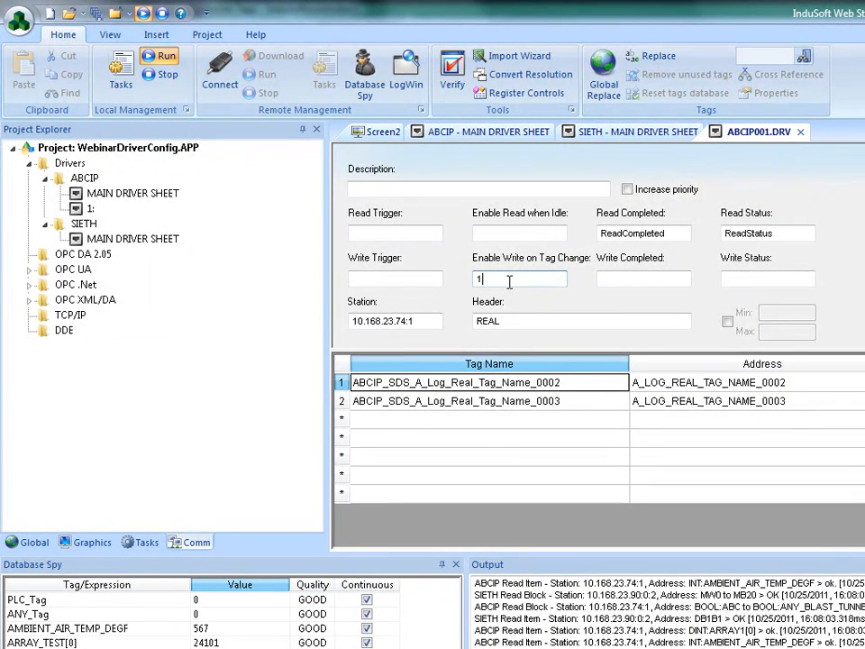
left_click(515, 235)
type("1")
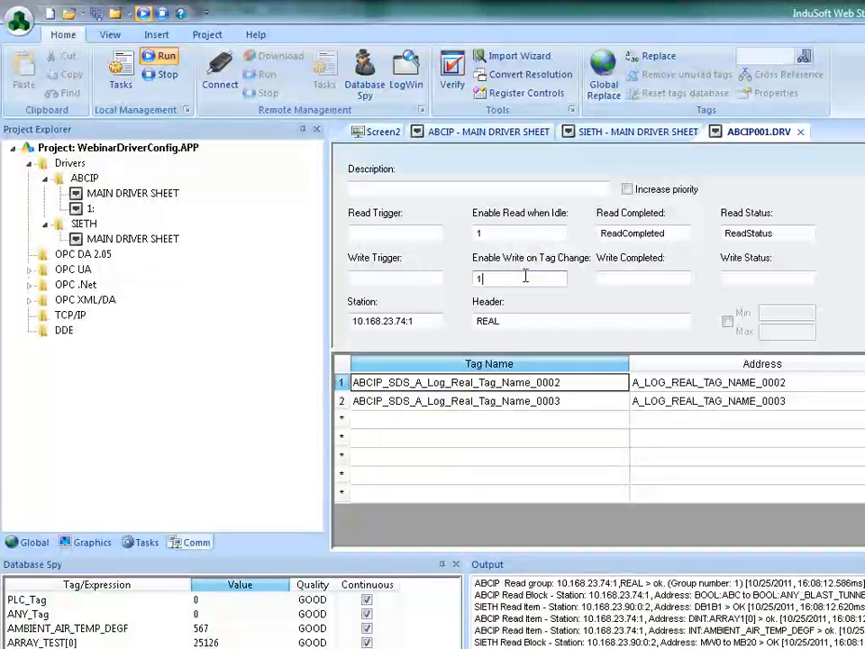
Review the Write Completed and Write Status fields on ABCIP001.DRV and open the ABCIP main driver sheet
left_click(639, 279)
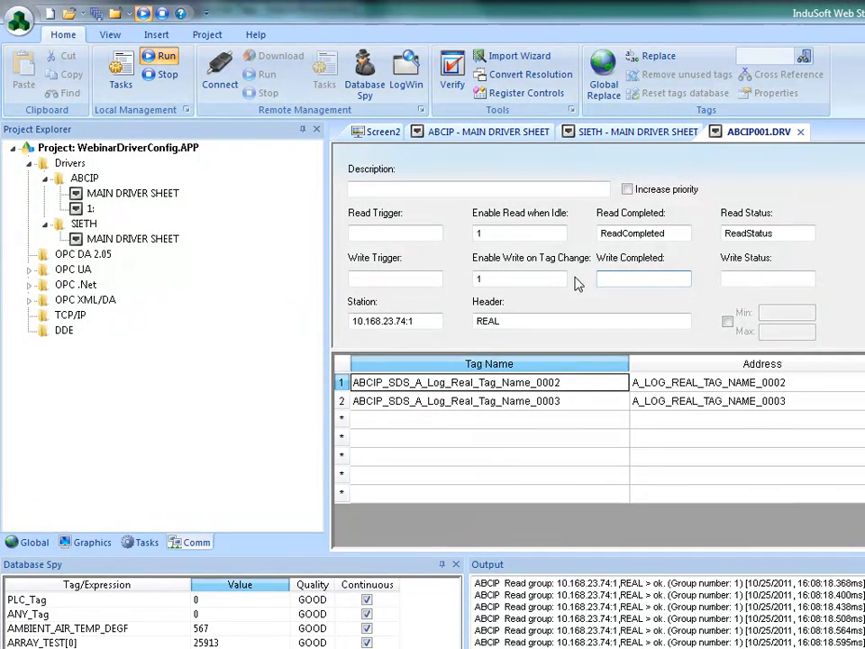
left_click(739, 279)
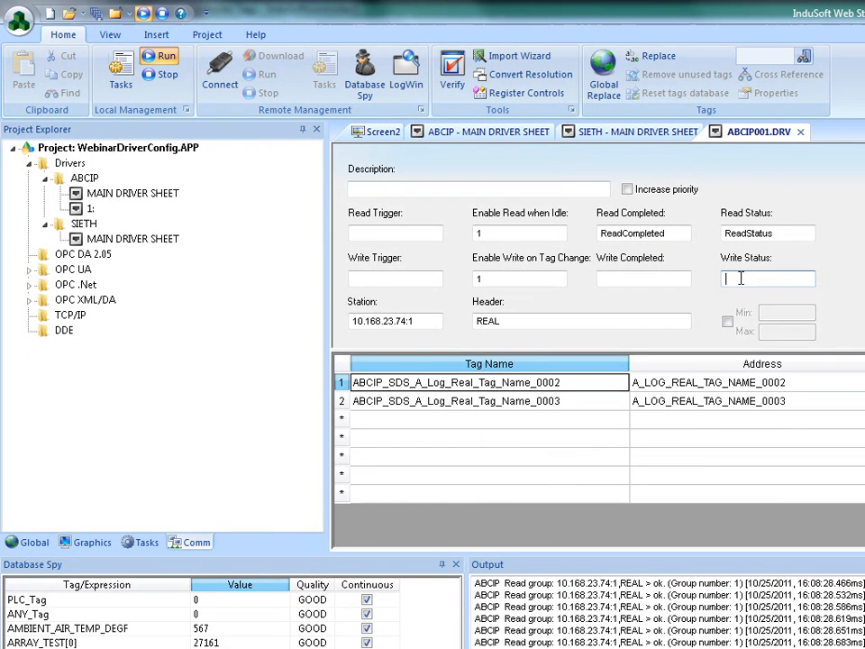
left_click(662, 283)
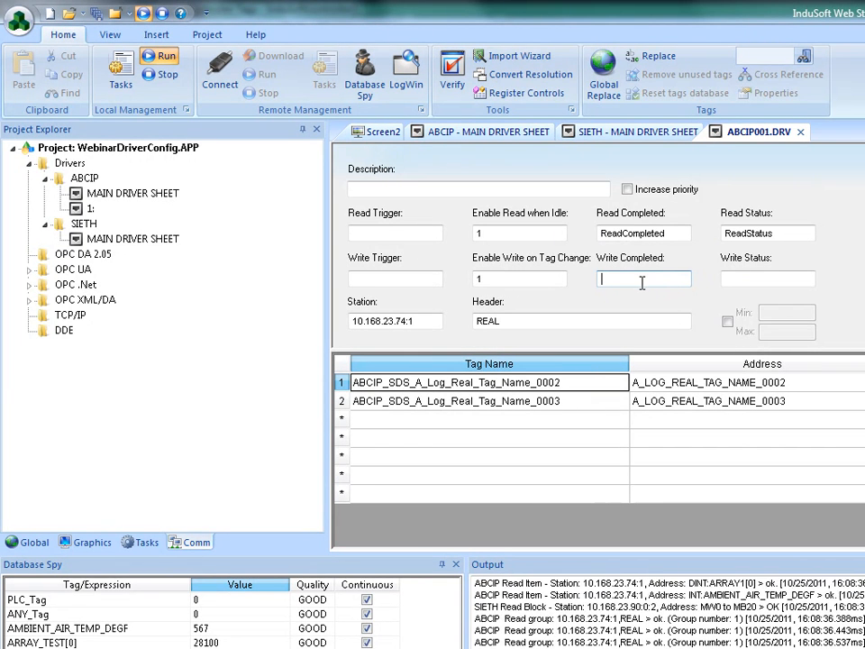
left_click(744, 280)
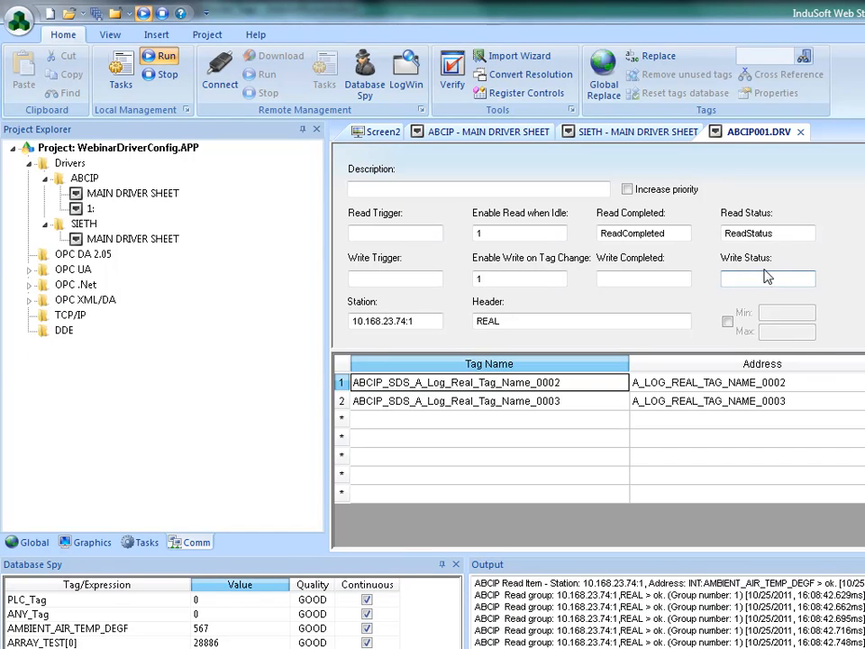
left_click(552, 133)
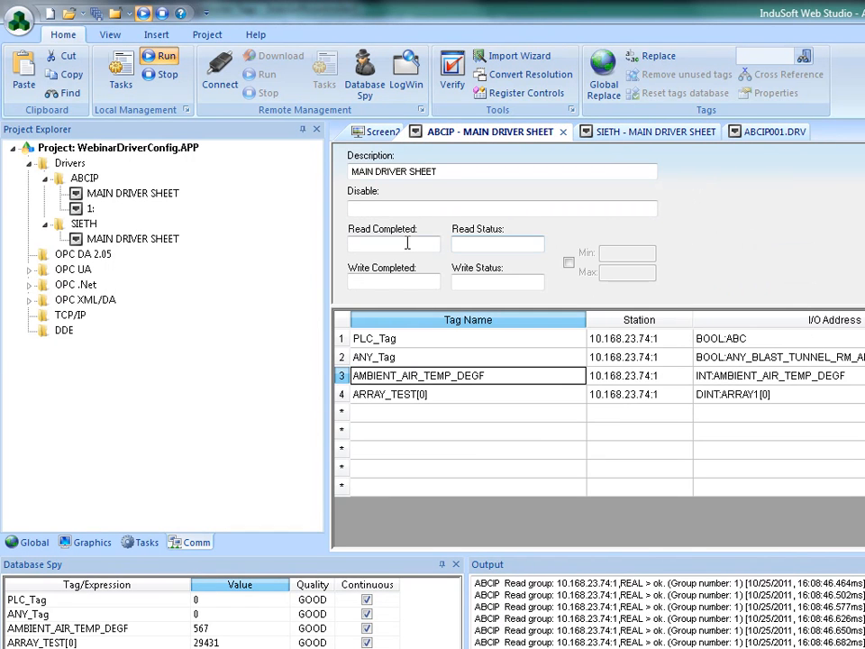
Examine the Read Status, Write Completed and Write Status fields and the tags' I/O addresses on the ABCIP main driver sheet
left_click(411, 282)
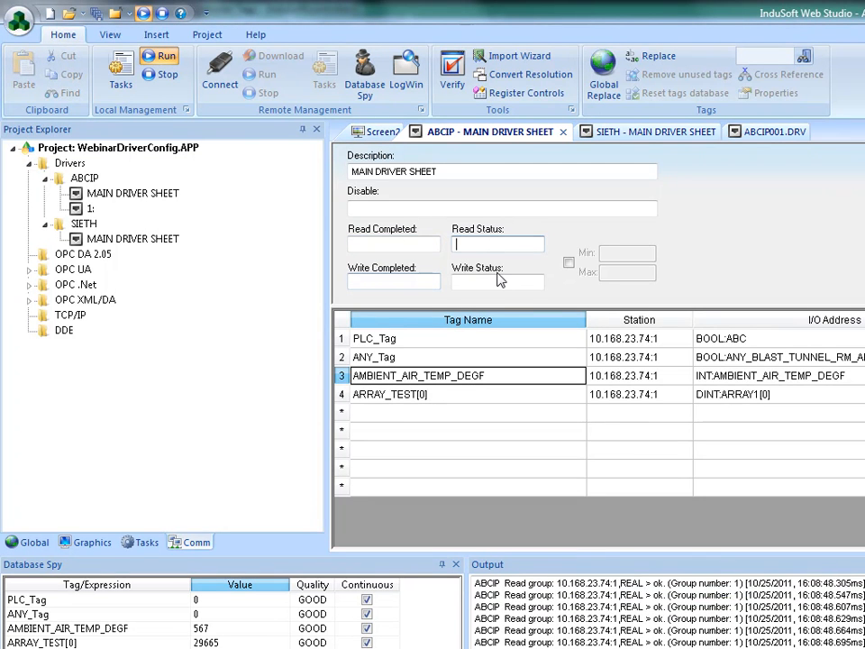
left_click(498, 282)
left_click(494, 245)
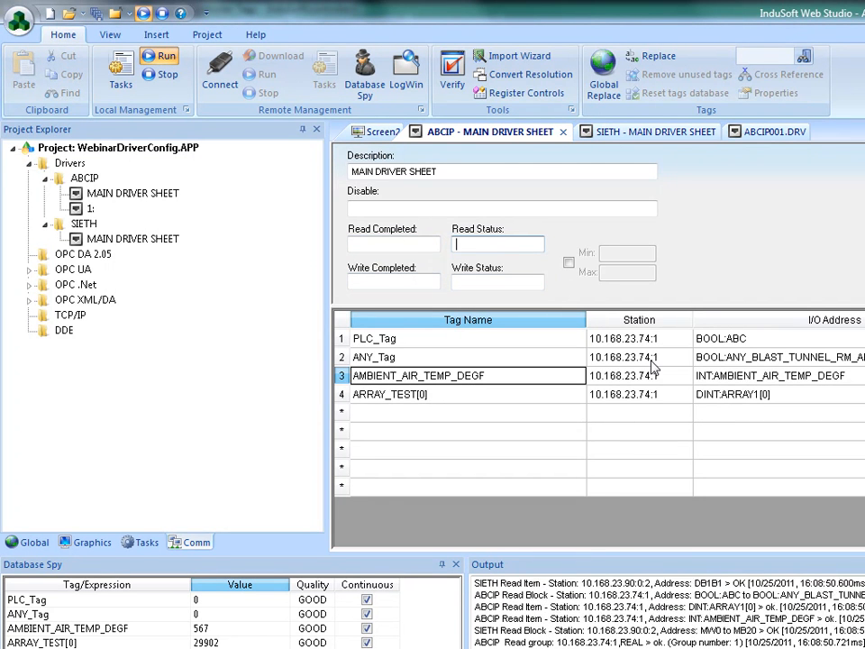
left_click_drag(583, 347, 753, 412)
left_click(753, 413)
left_click(734, 340)
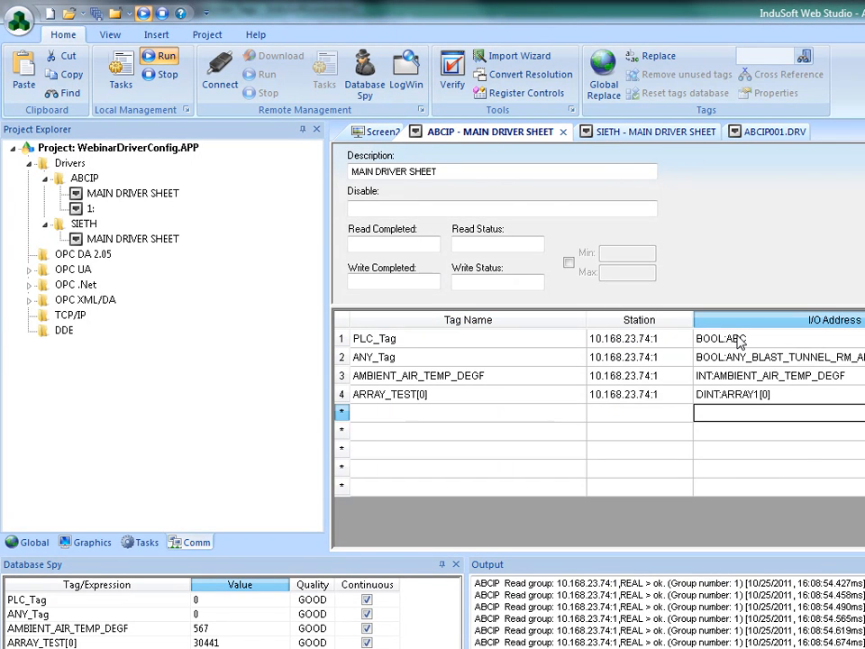
key("shift+Down")
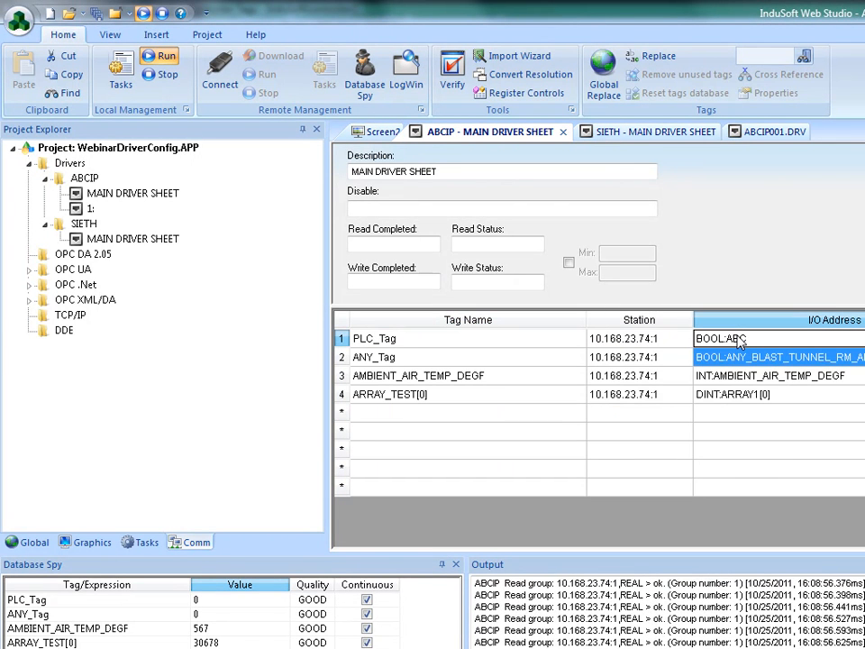
key("Down")
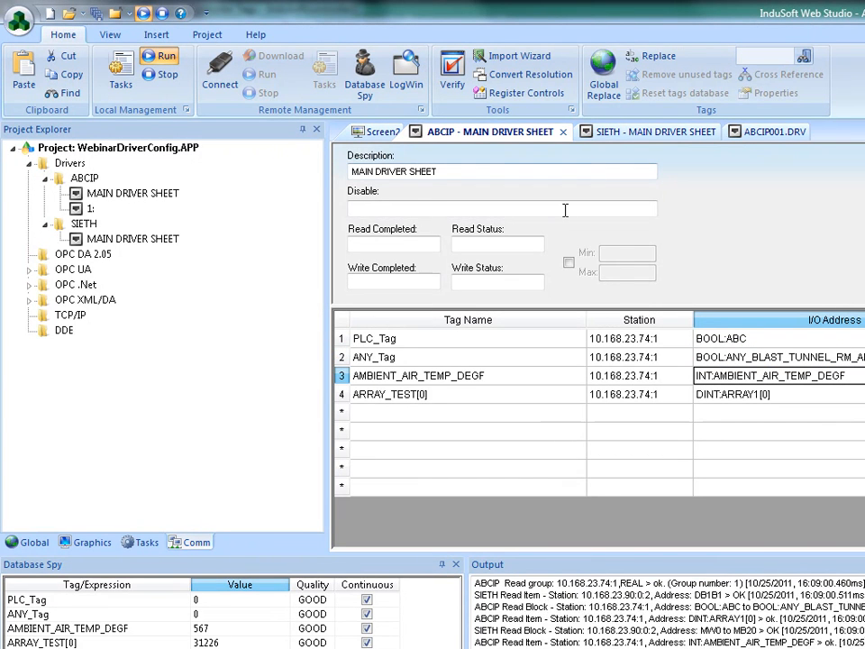
left_click(528, 243)
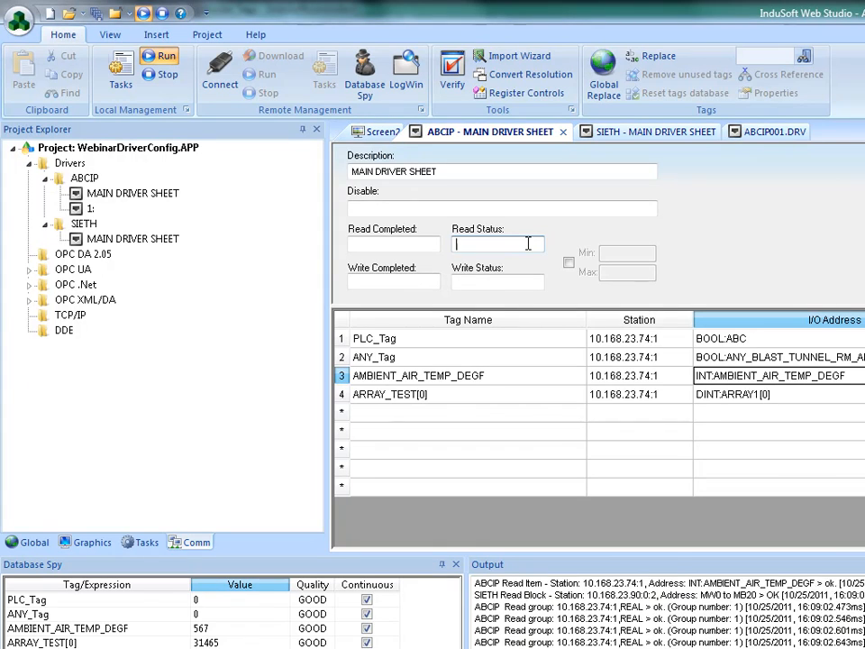
left_click(766, 357)
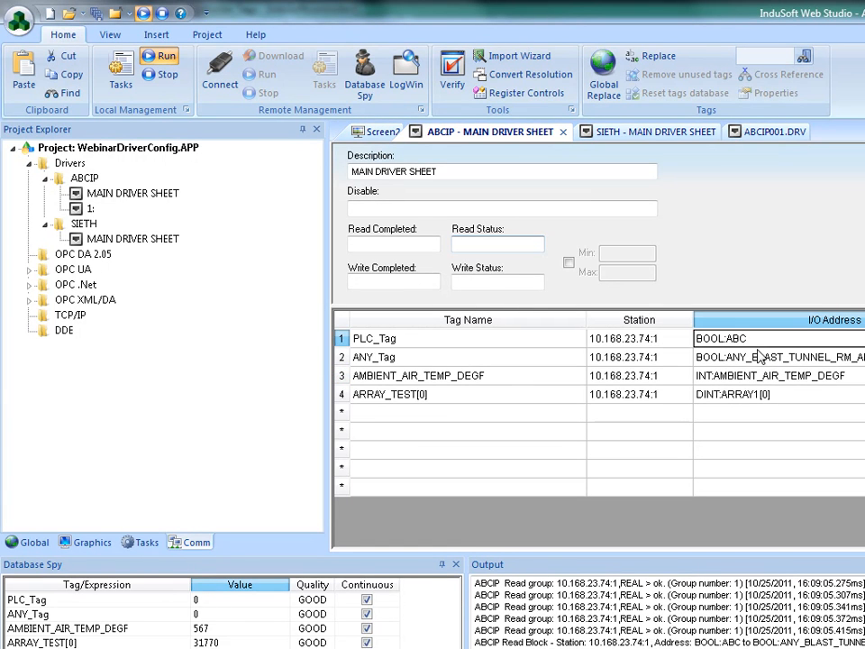
left_click(760, 398)
left_click(506, 245)
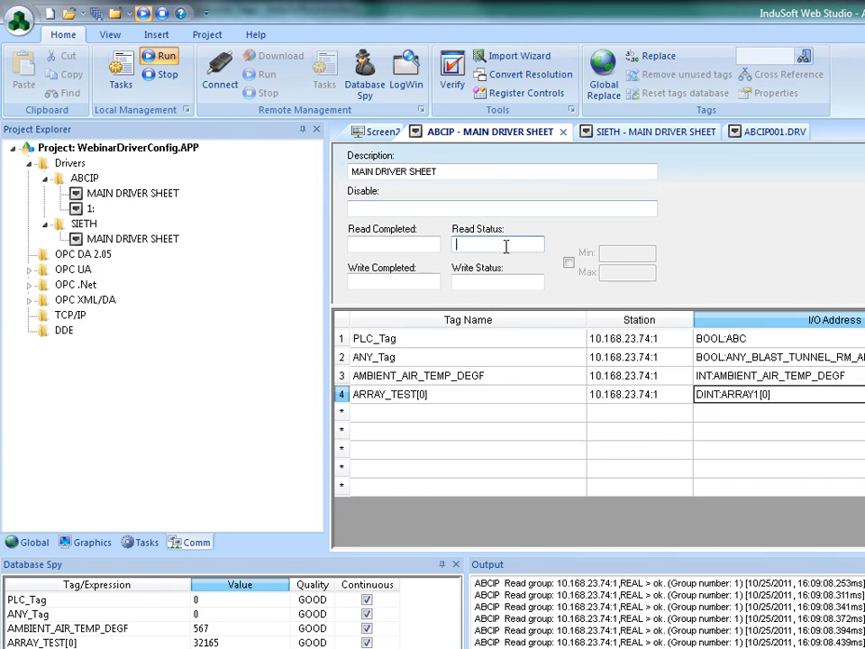
left_click(739, 377)
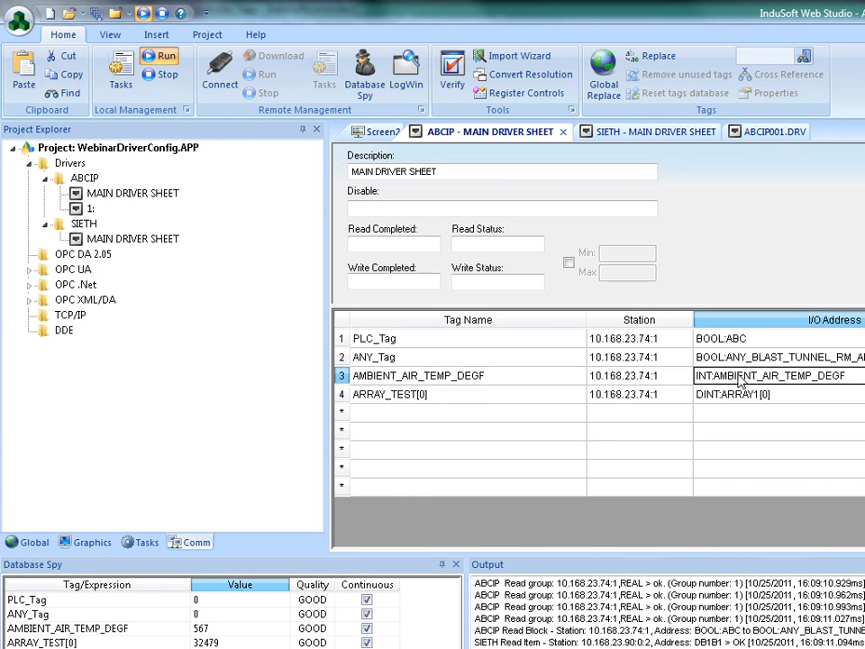
left_click(525, 245)
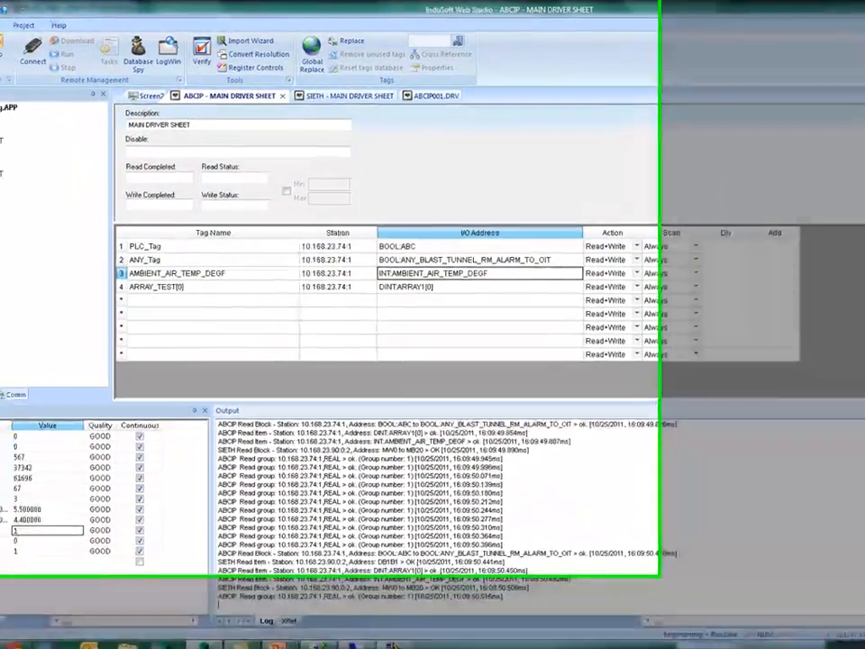
Insert a new standard driver sheet under the SIETH driver
right_click(26, 183)
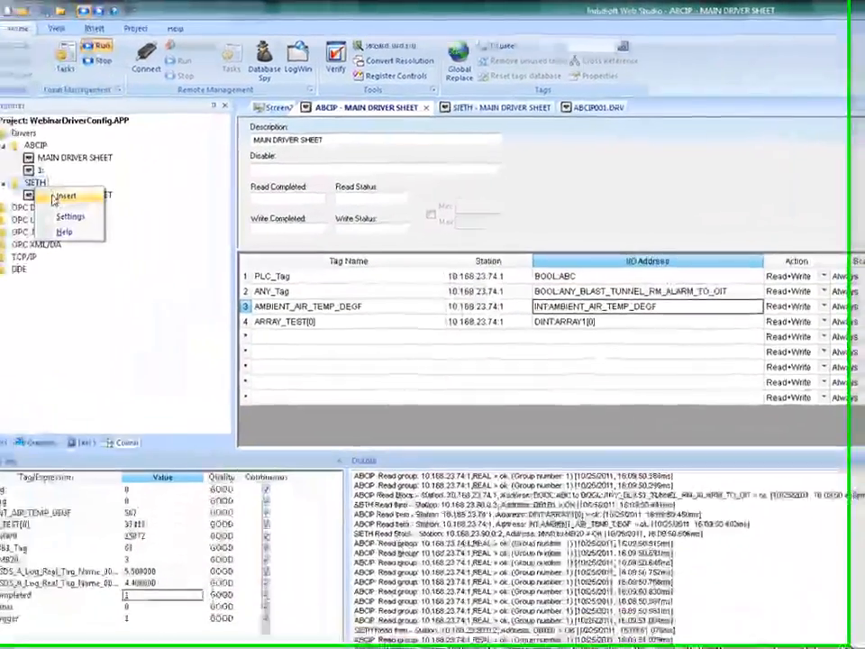
left_click(68, 199)
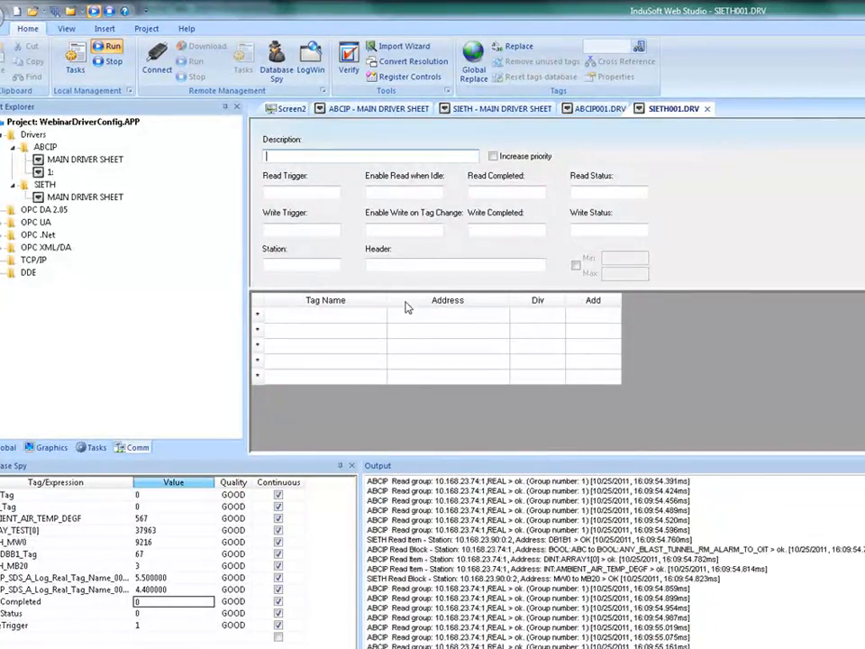
left_click(416, 322)
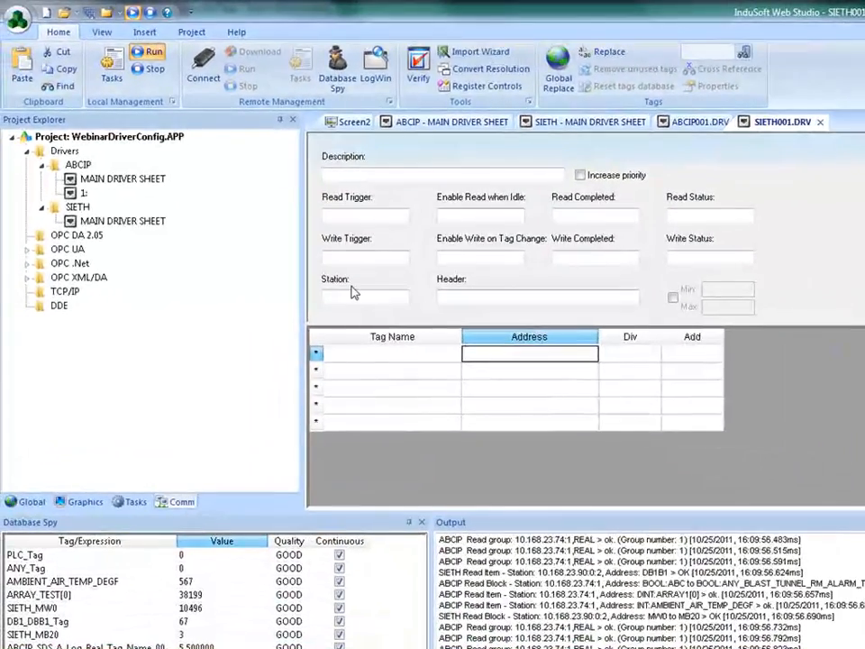
Set the new SIETH sheet's Station to 10.168.23.90:0:2 and its Header to M:0
left_click(354, 301)
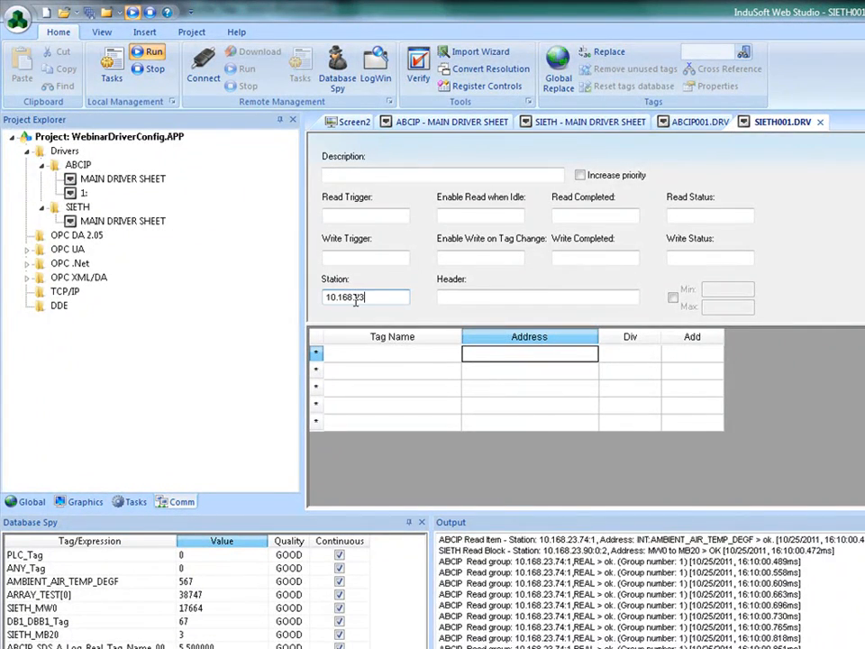
type("10.168.23.90:0:2")
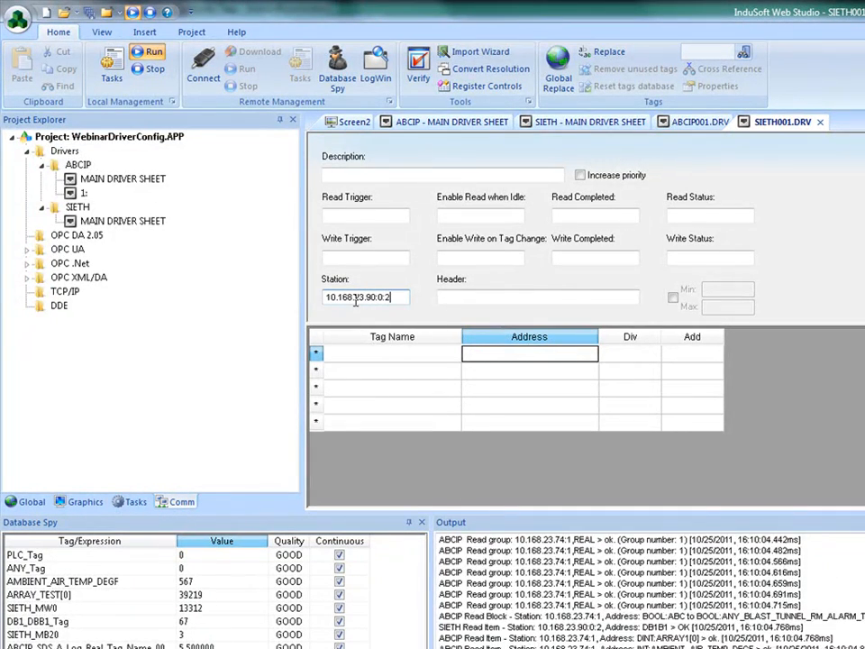
key("Tab")
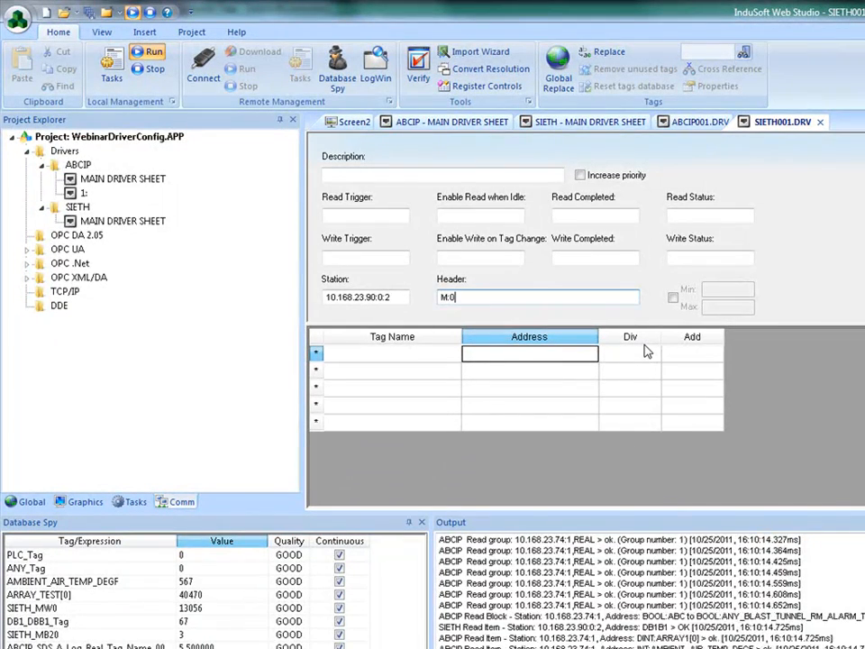
left_click(580, 365)
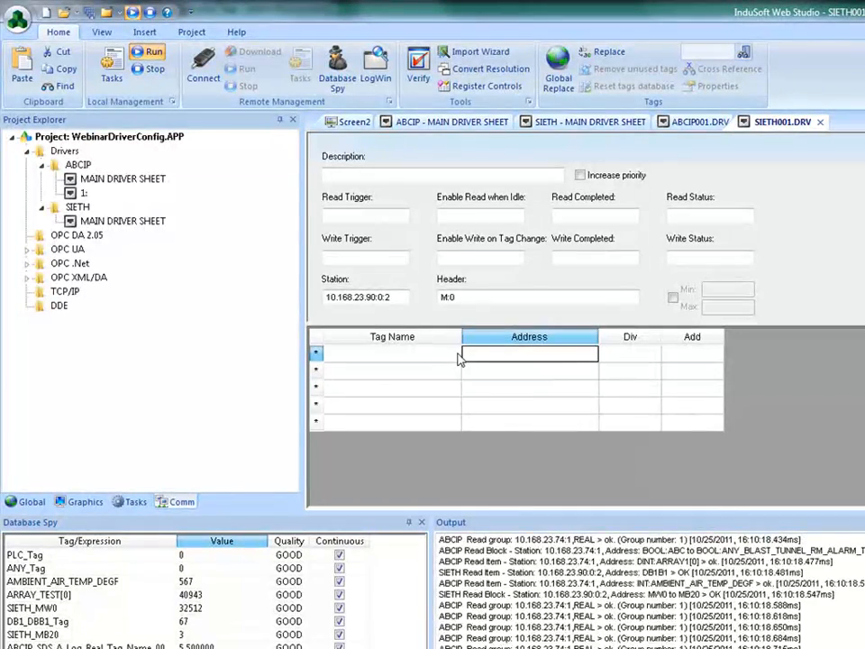
left_click_drag(455, 296, 446, 297)
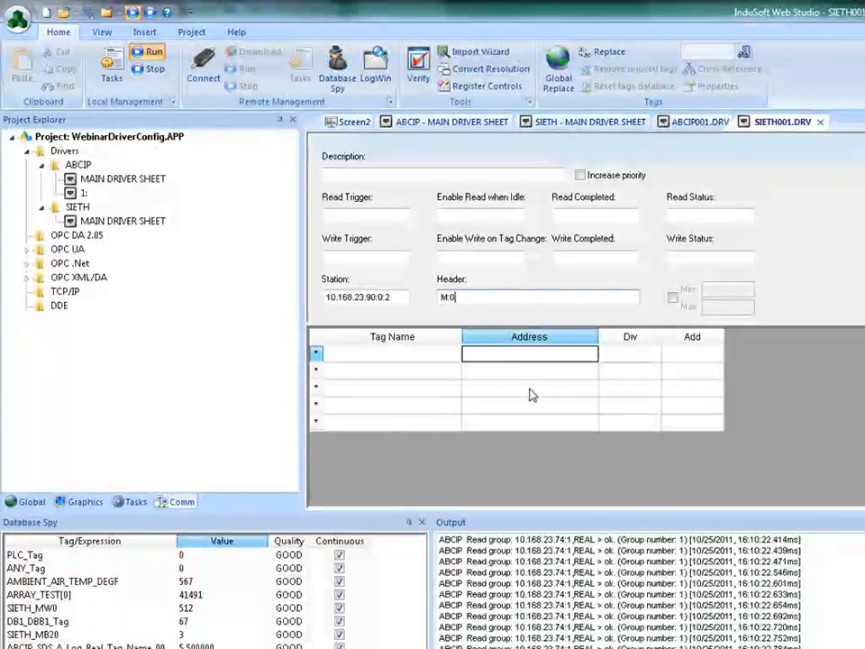
Add address W0 with tag SDS_MW0 in the first row, creating it as an Integer tag with Server scope
left_click(533, 371)
left_click(533, 357)
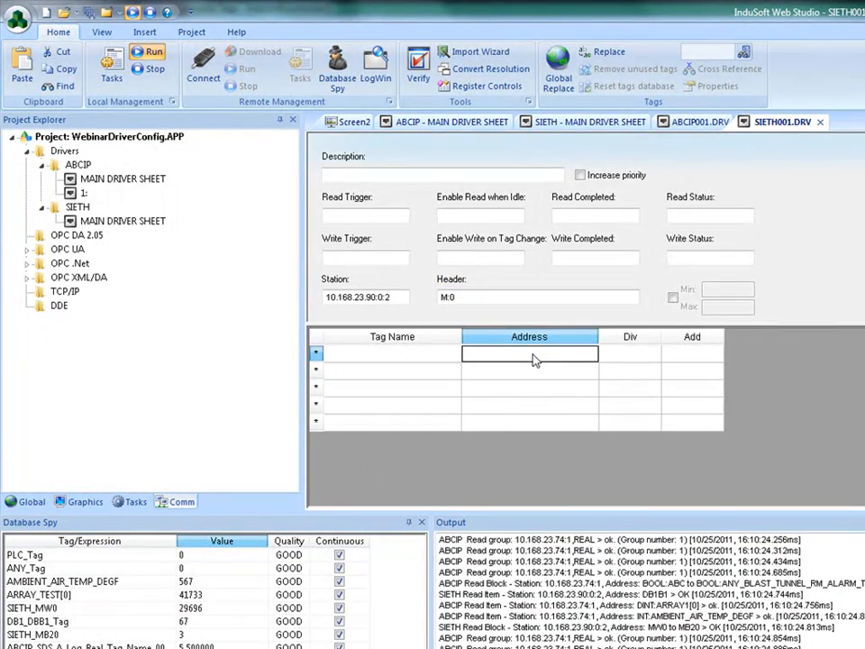
type("W0")
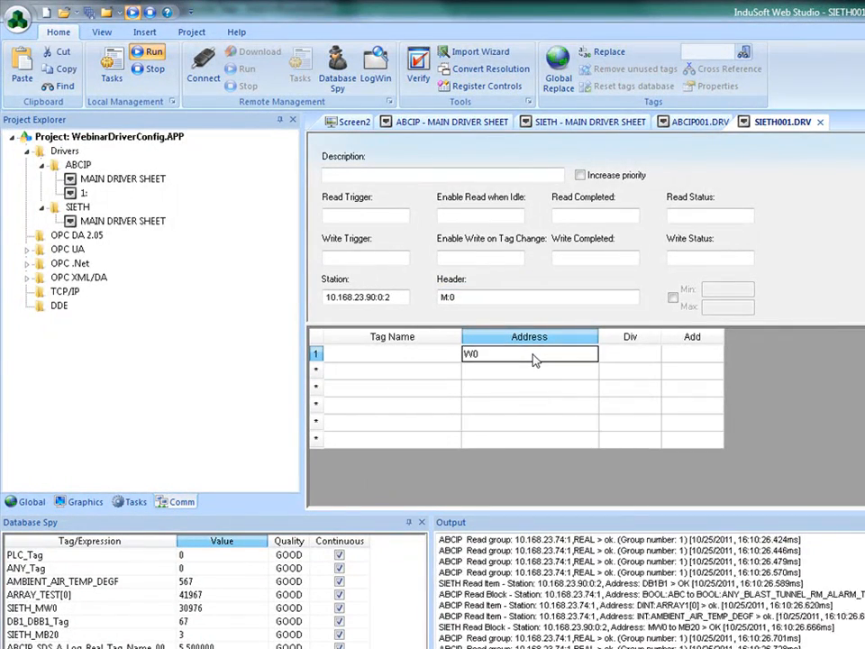
key("shift+Tab")
type("SDS_")
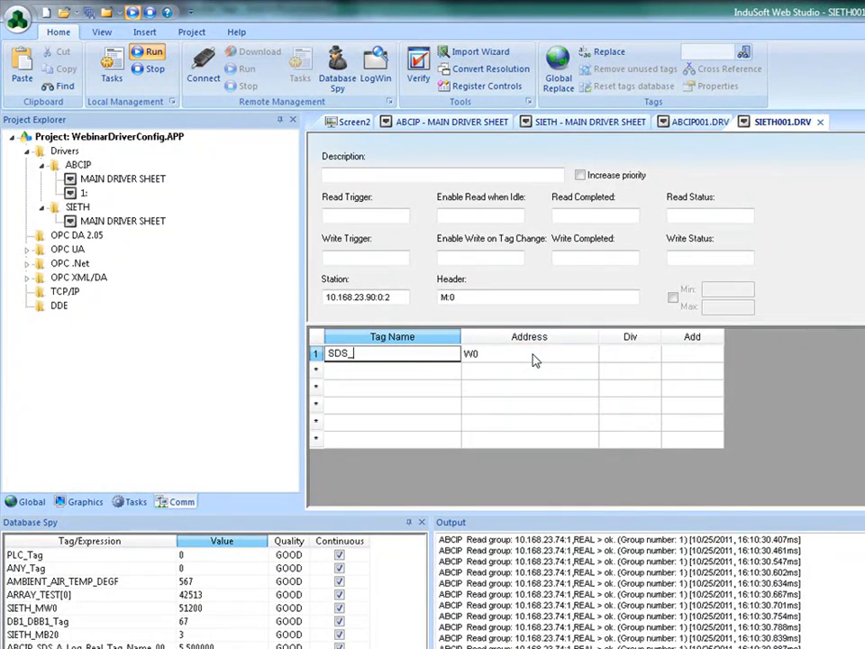
type("MW0")
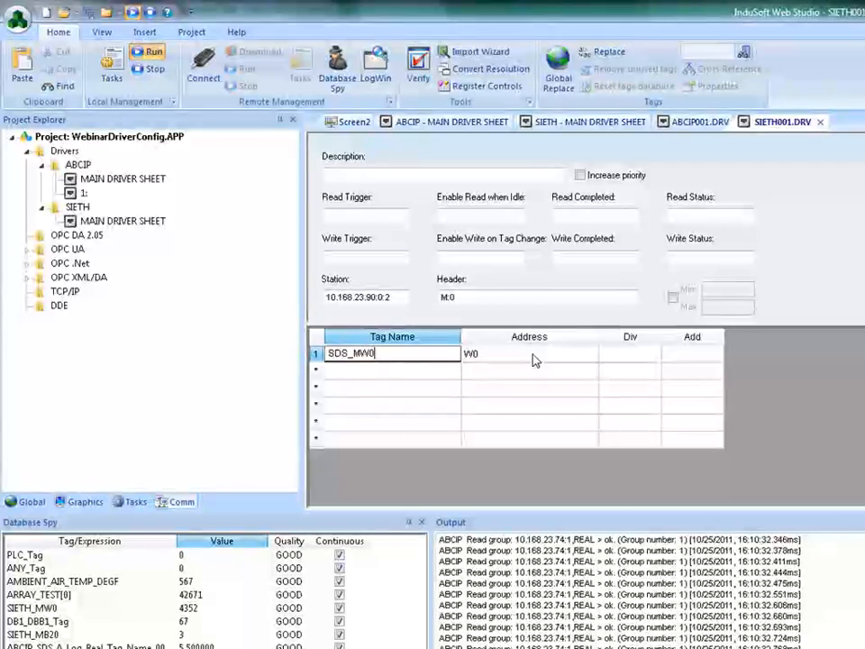
key("Return")
key("Return")
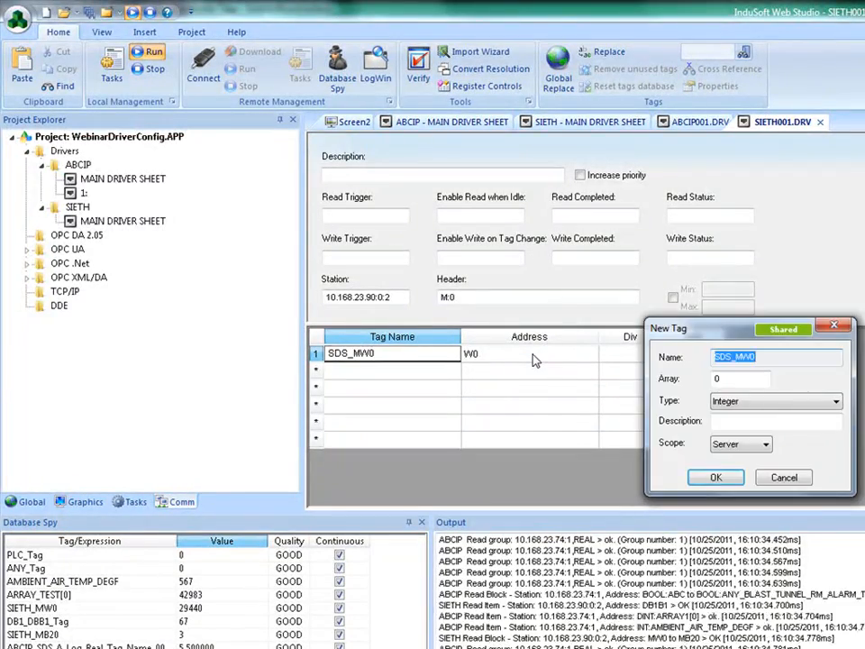
key("Return")
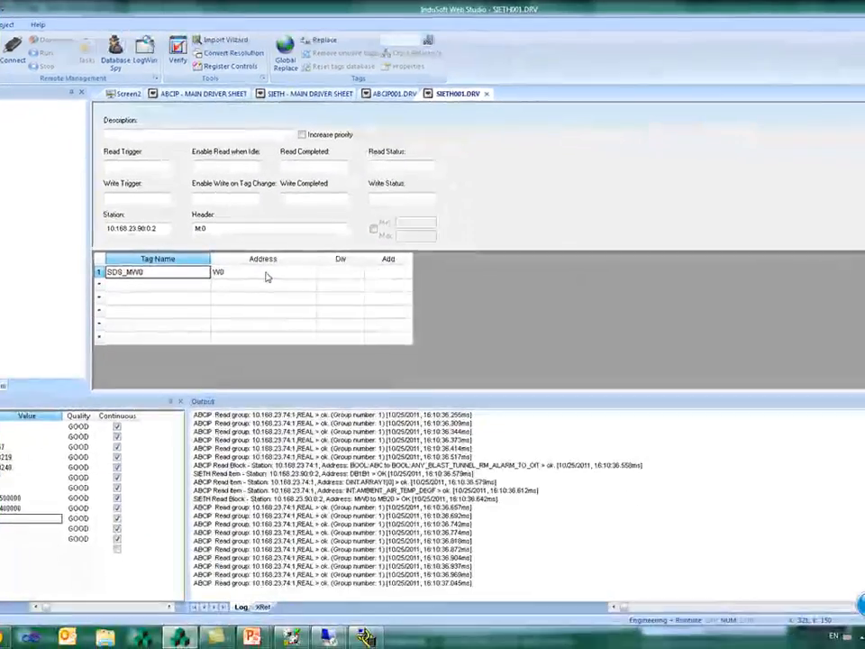
Set Enable Read when Idle to 1 on the SIETH driver sheet and save the sheet
left_click(512, 348)
left_click(219, 167)
type("1")
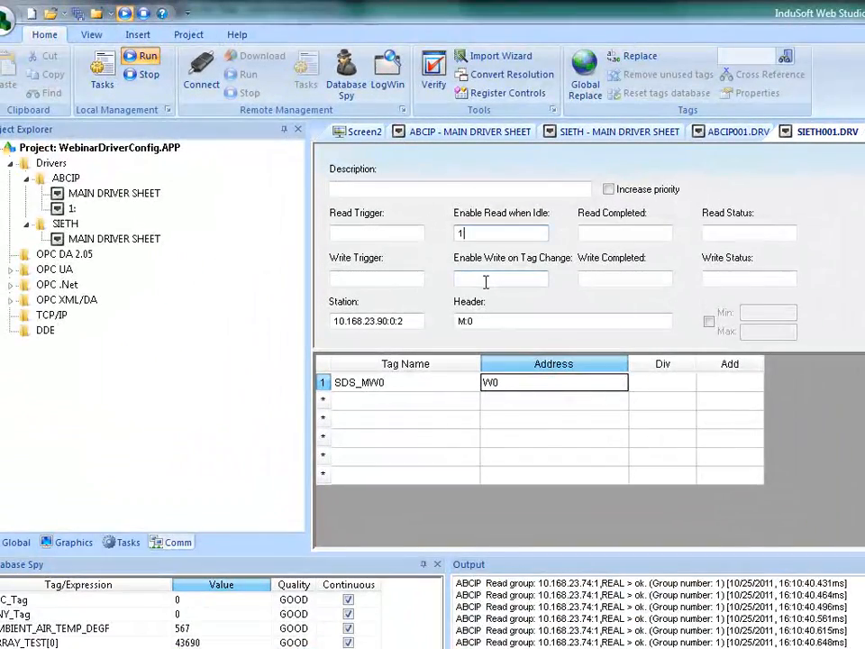
key("ctrl+s")
left_click(765, 471)
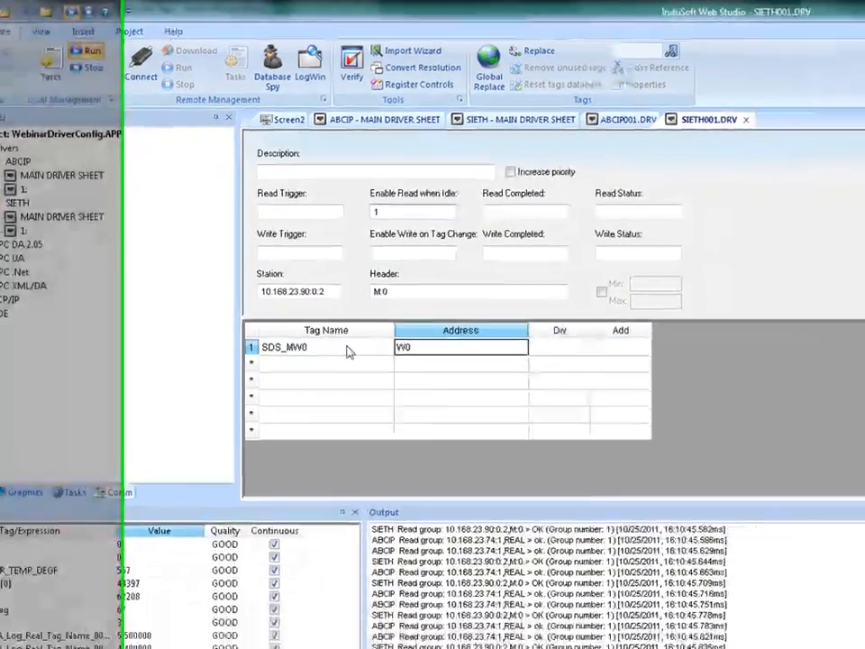
left_click(431, 383)
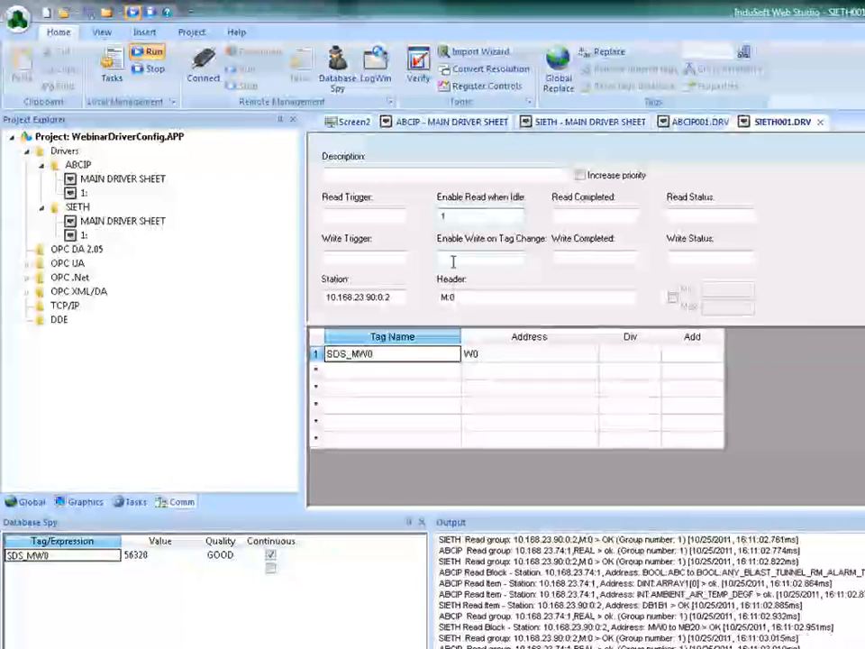
Add address W120 with tag SDS_W120 in the second row and create that tag in the project
left_click(482, 377)
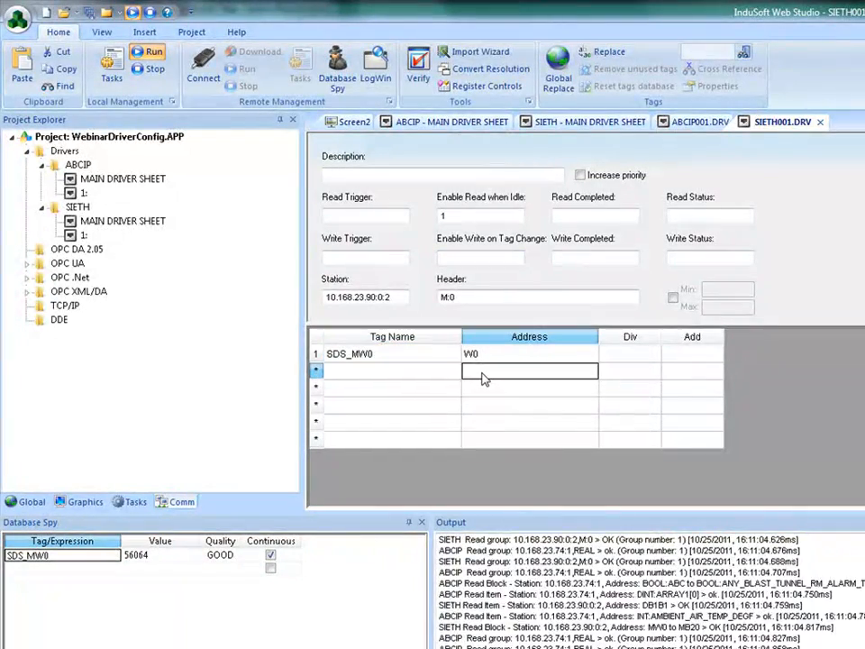
type("W120")
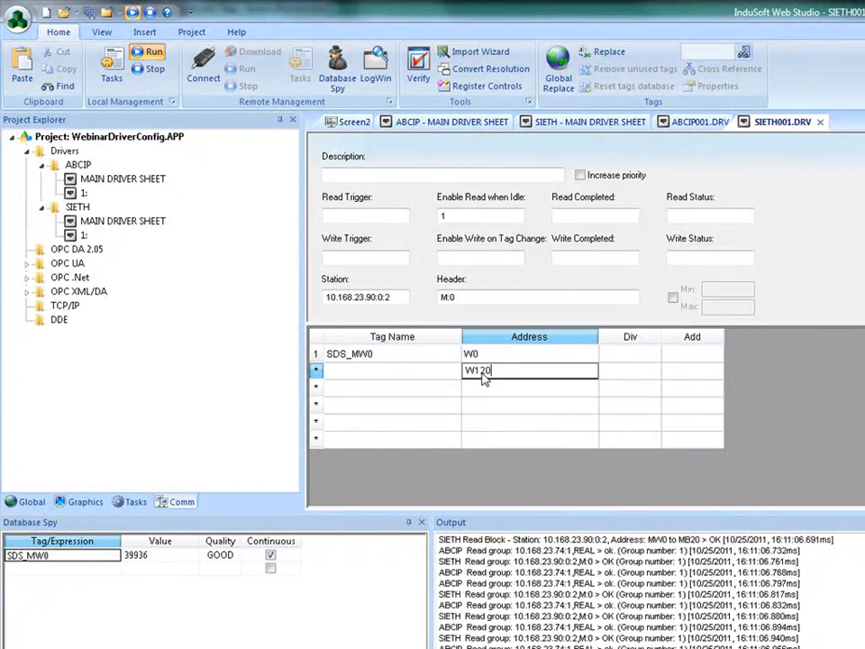
key("Return")
key("Left")
type("S")
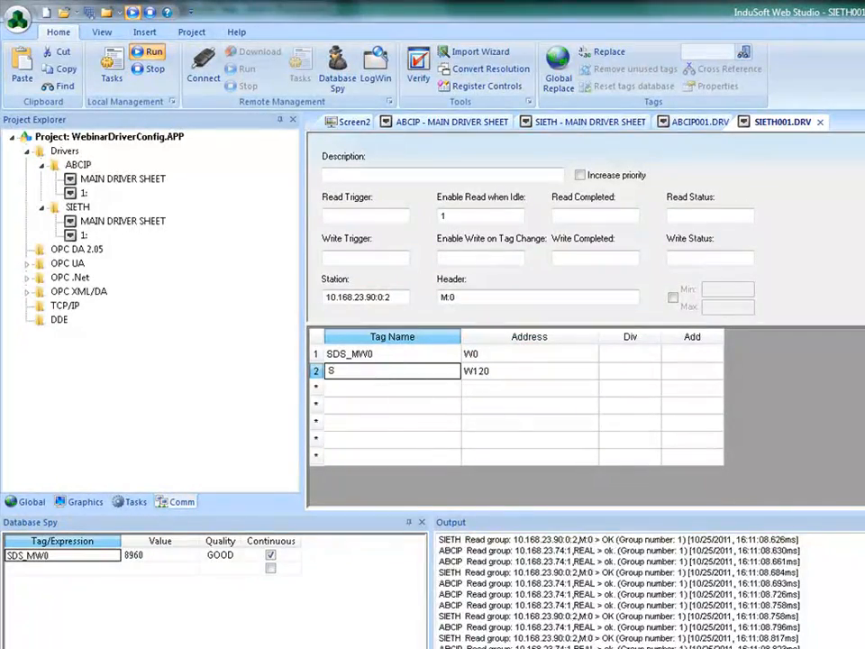
type("DS_W120")
key("Return")
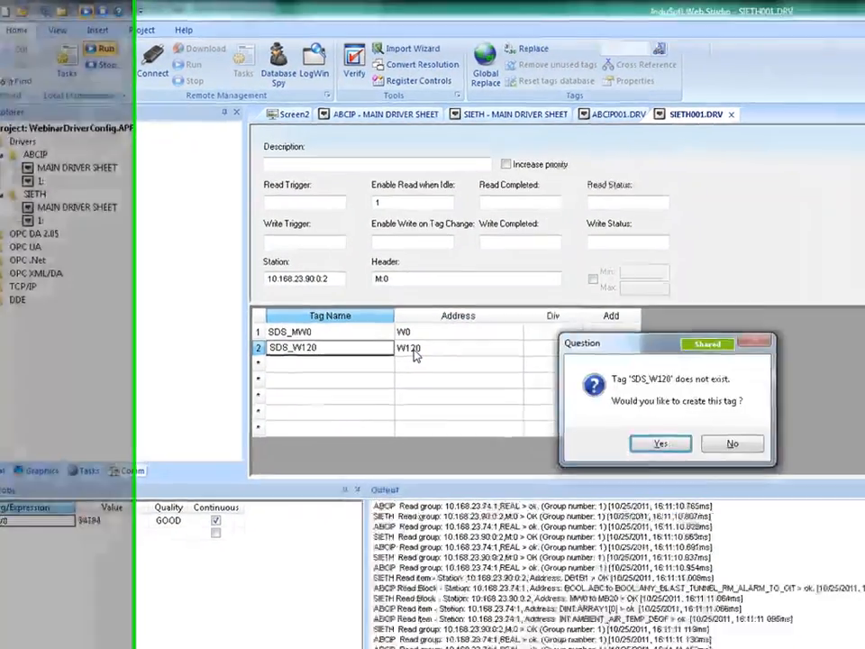
key("Return")
key("Return")
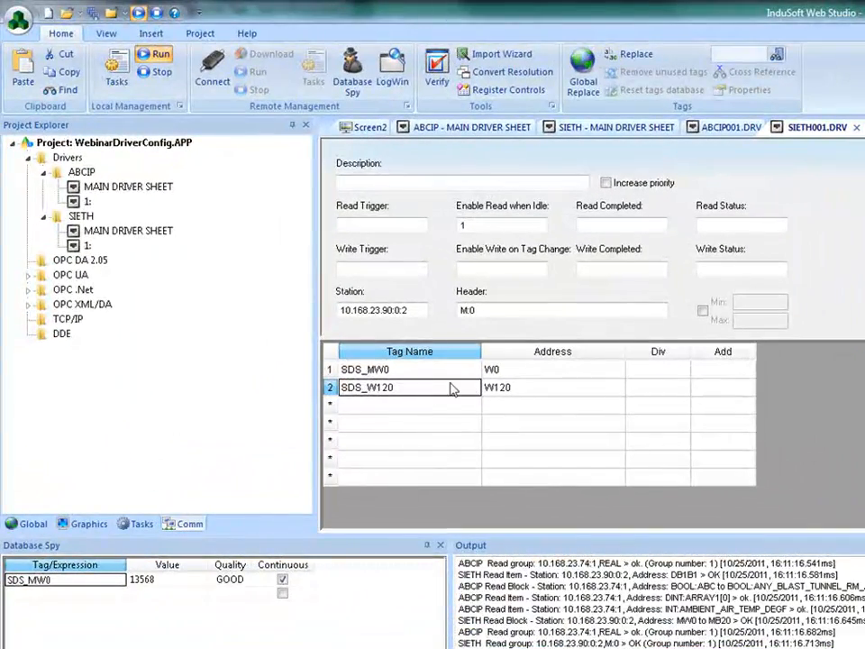
Add the tag SDS_W120 to Database Spy and select its value
left_click(108, 599)
type("SDS_W120")
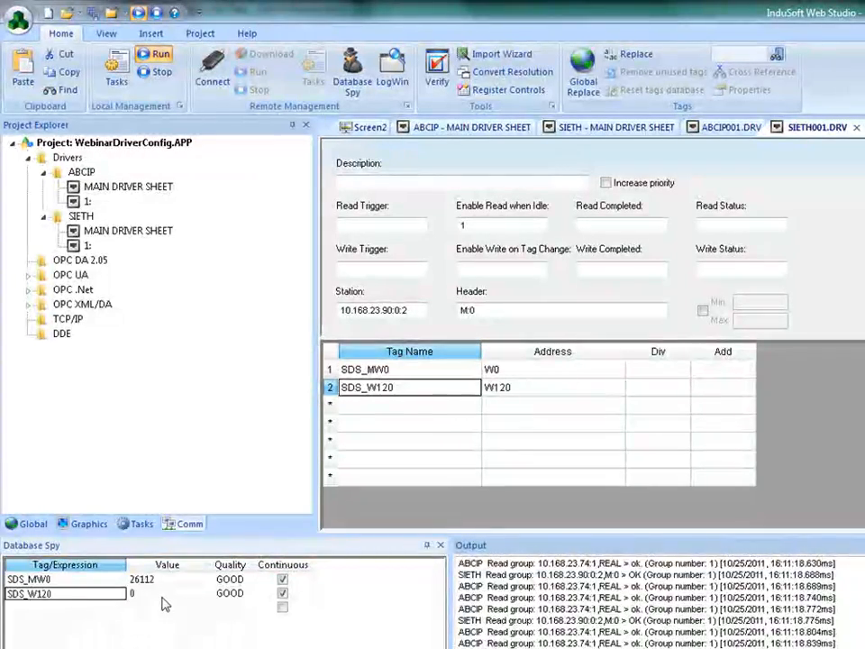
left_click(163, 598)
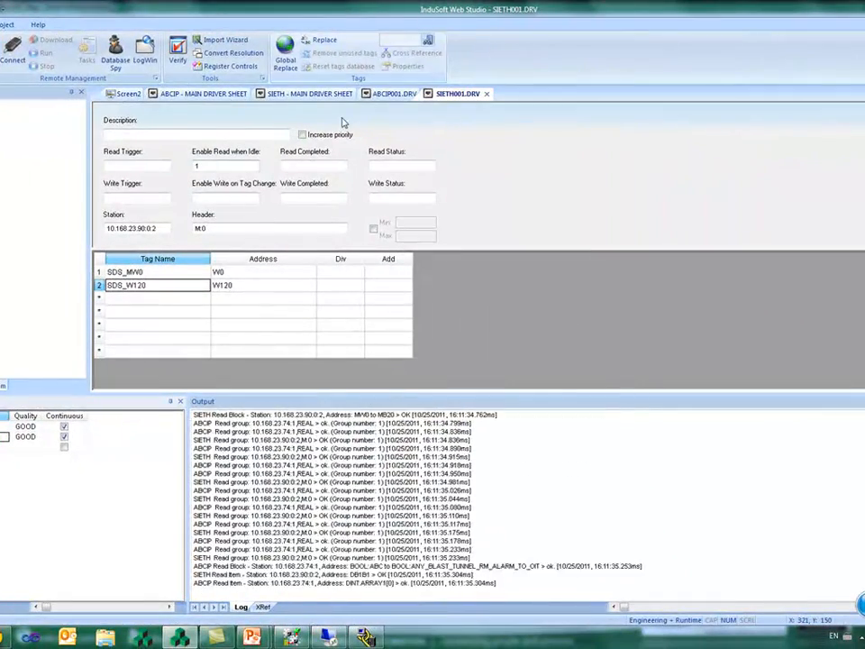
Set Enable Write on Tag Change to 1 on the SIETH driver sheet
left_click(223, 199)
type("1")
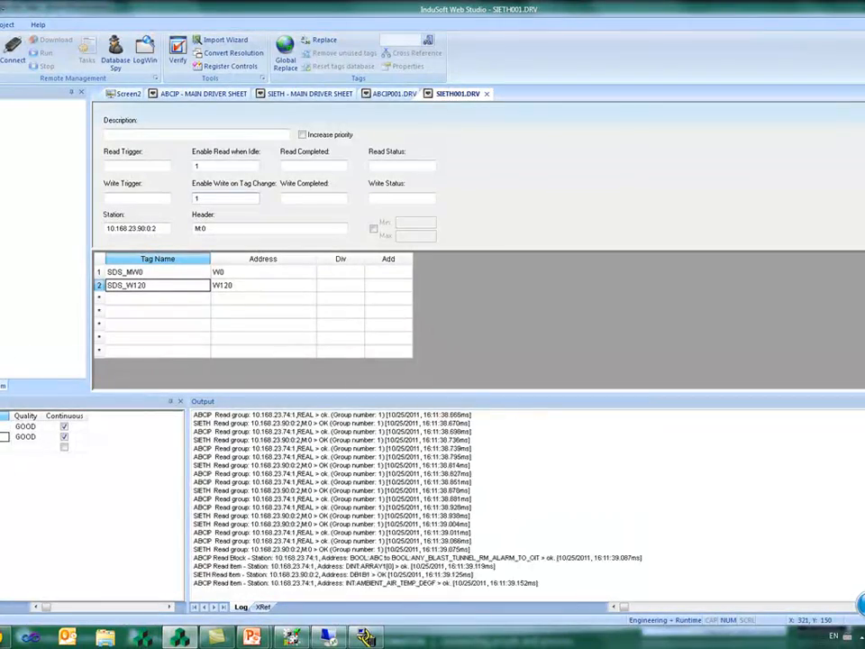
Set the value of SDS_W120 to 456 in Database Spy
type("456")
key("Return")
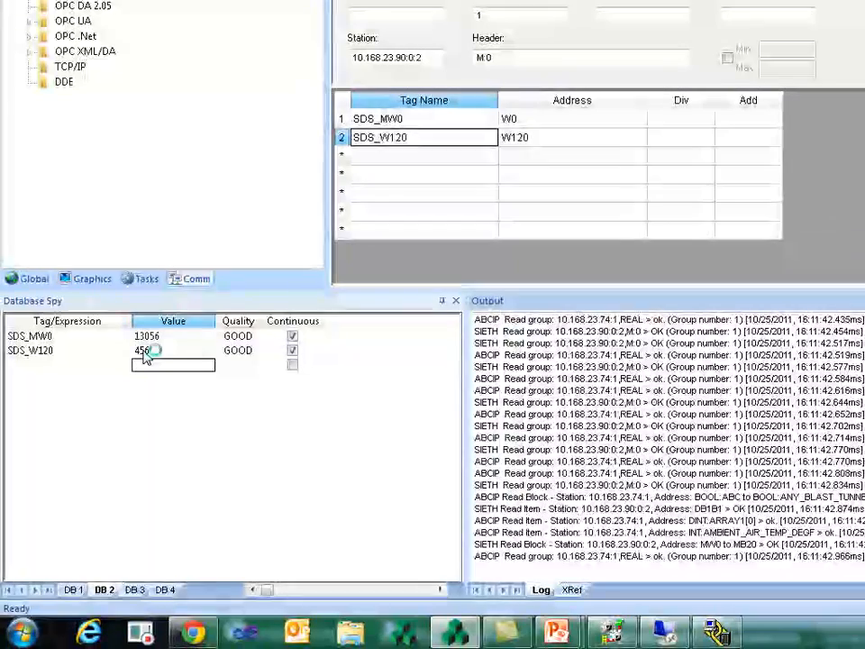
left_click(144, 352)
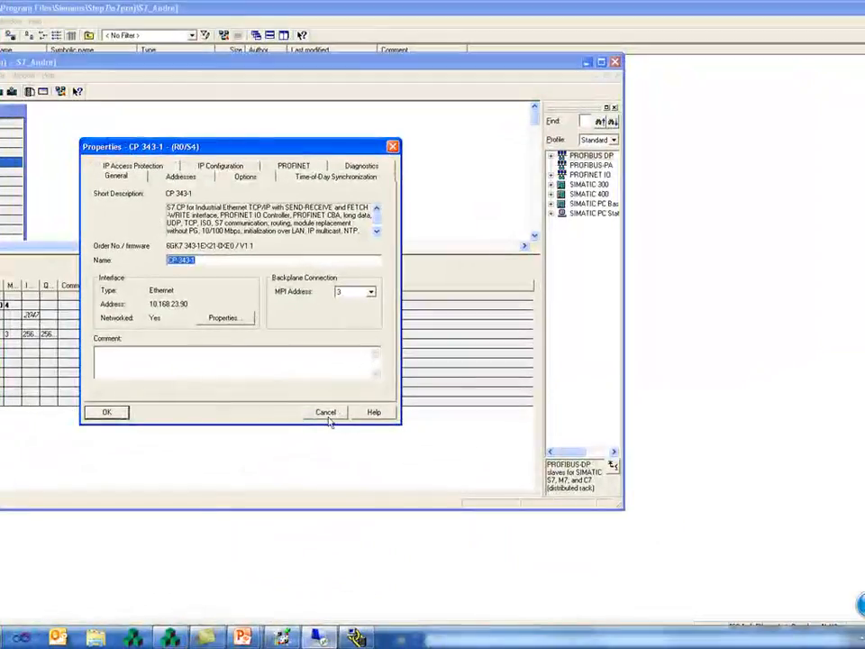
Switch to the SIMATIC variable table, discarding the CP 343-1 properties dialog, and monitor address MW120 in decimal format
left_click(325, 412)
left_click(303, 641)
left_click(166, 181)
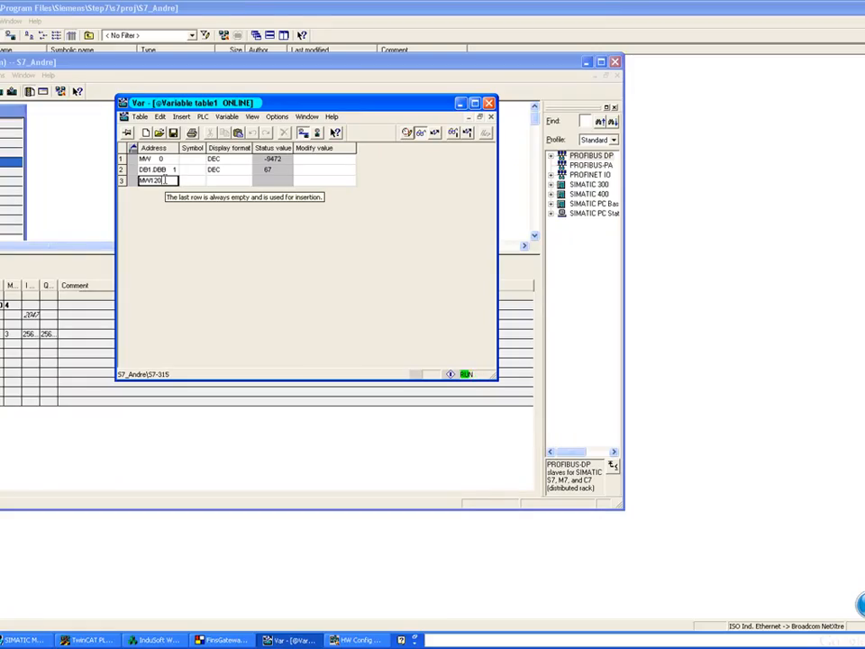
type("MW120")
key("Return")
right_click(235, 183)
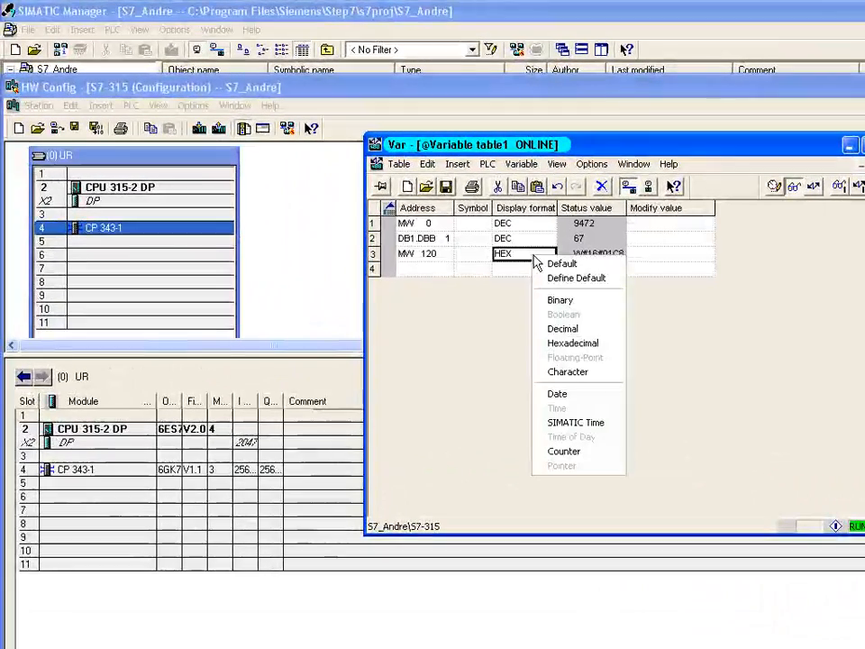
left_click(561, 330)
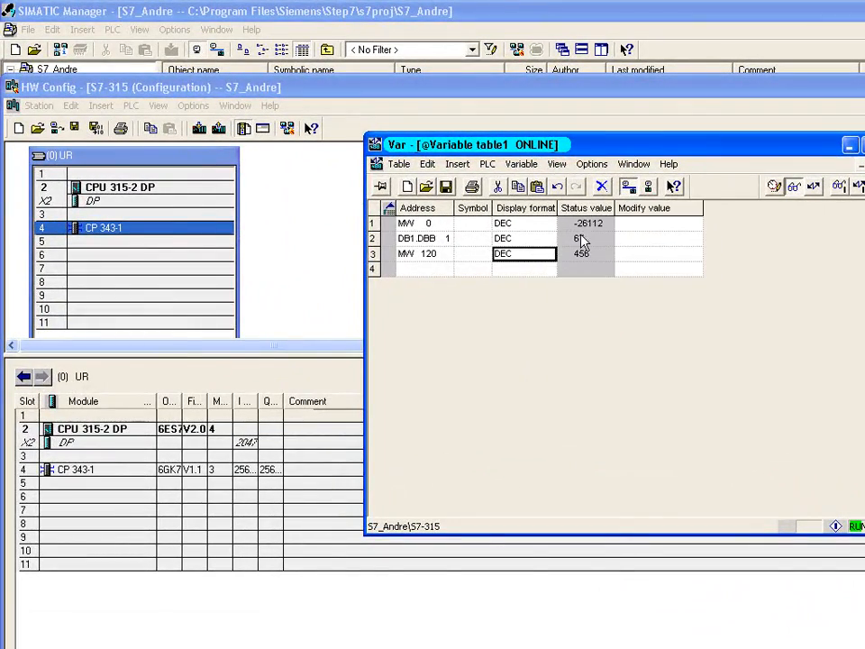
left_click(604, 257)
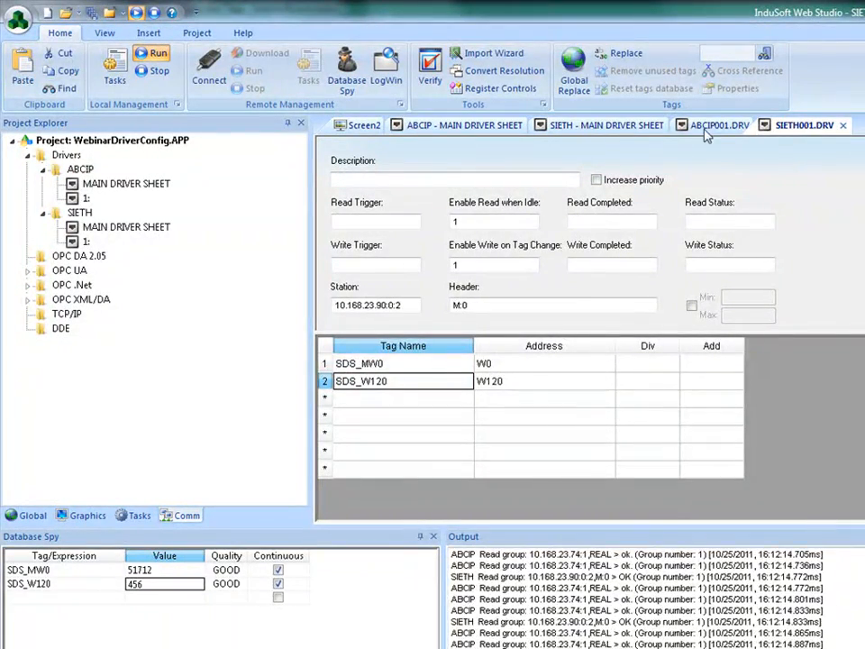
Switch back to InduSoft Web Studio and compare the standard and main driver sheets of the ABCIP and SIETH drivers
left_click(718, 126)
left_click(805, 128)
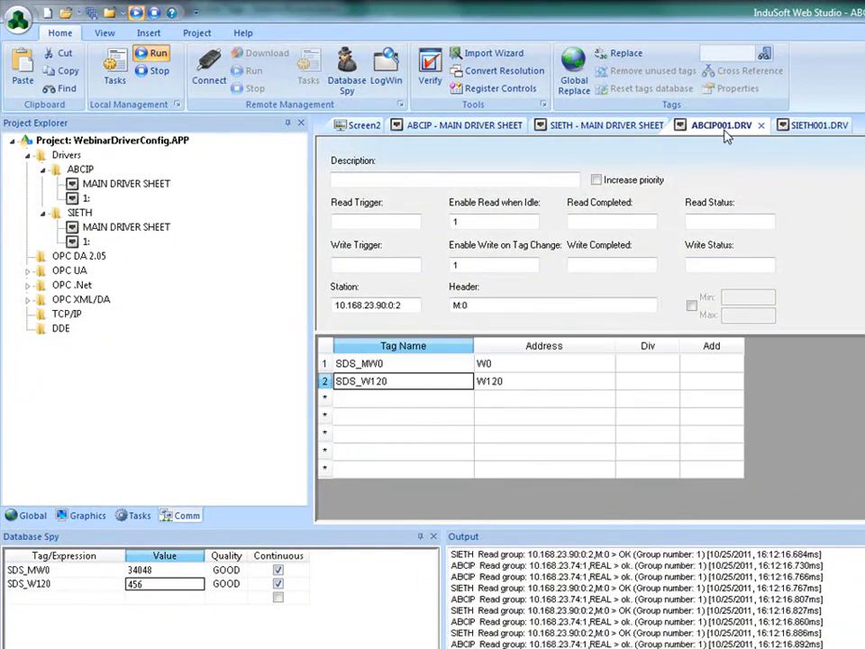
left_click(717, 126)
left_click(595, 126)
left_click(482, 128)
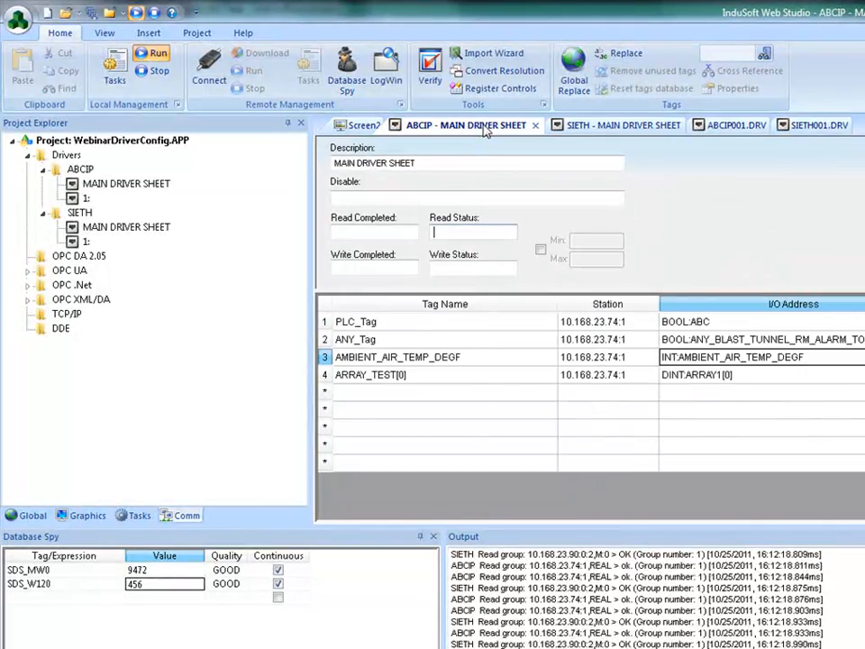
left_click(591, 128)
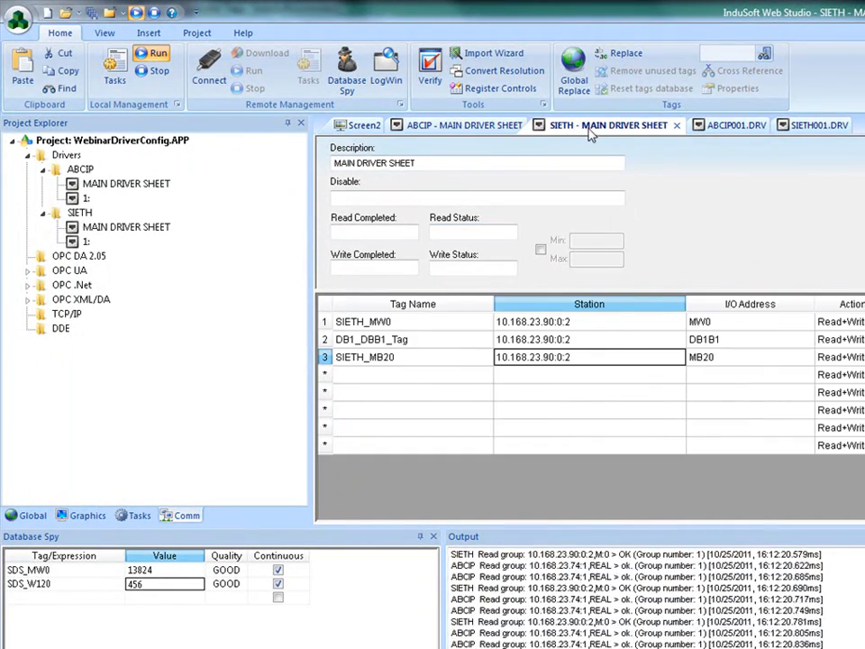
left_click(510, 128)
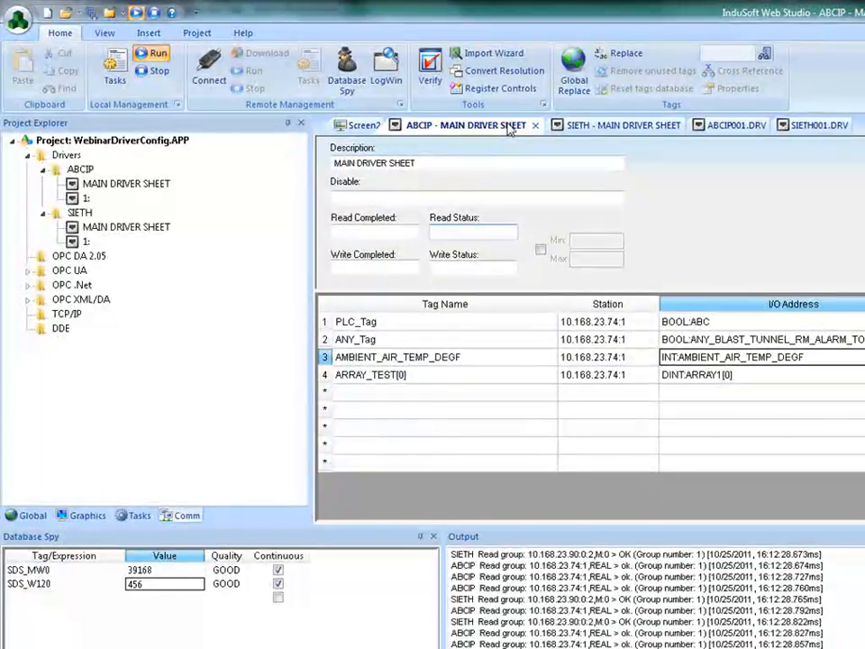
Set the ABCIP driver's simultaneous requests to a maximum of 4 and a maximum per station of 4 in its advanced settings
right_click(82, 170)
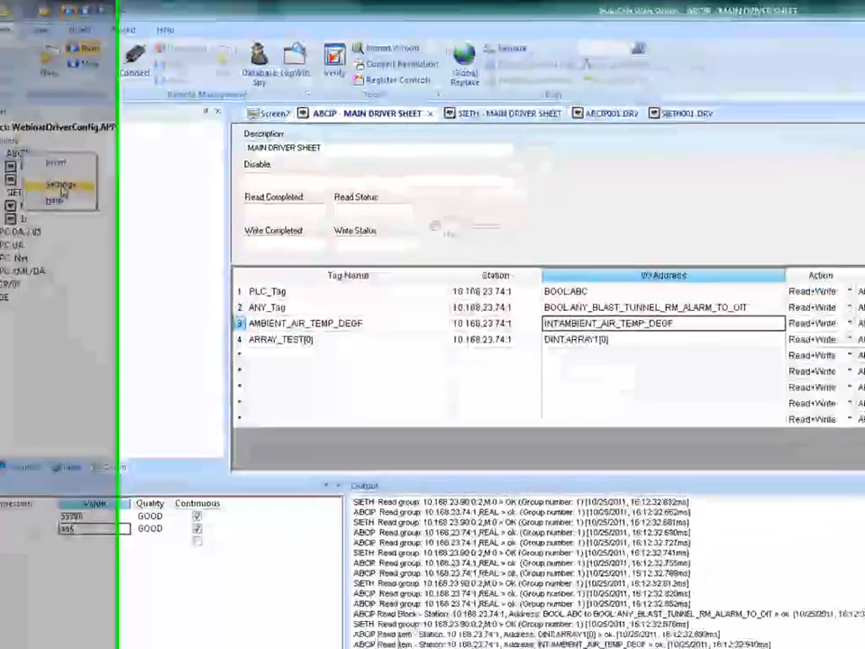
left_click(123, 203)
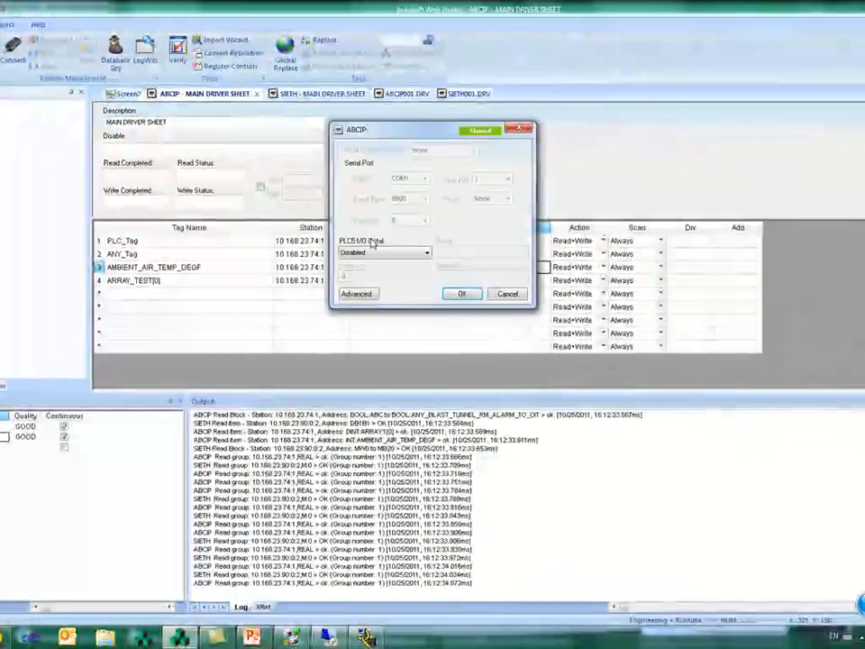
left_click(357, 294)
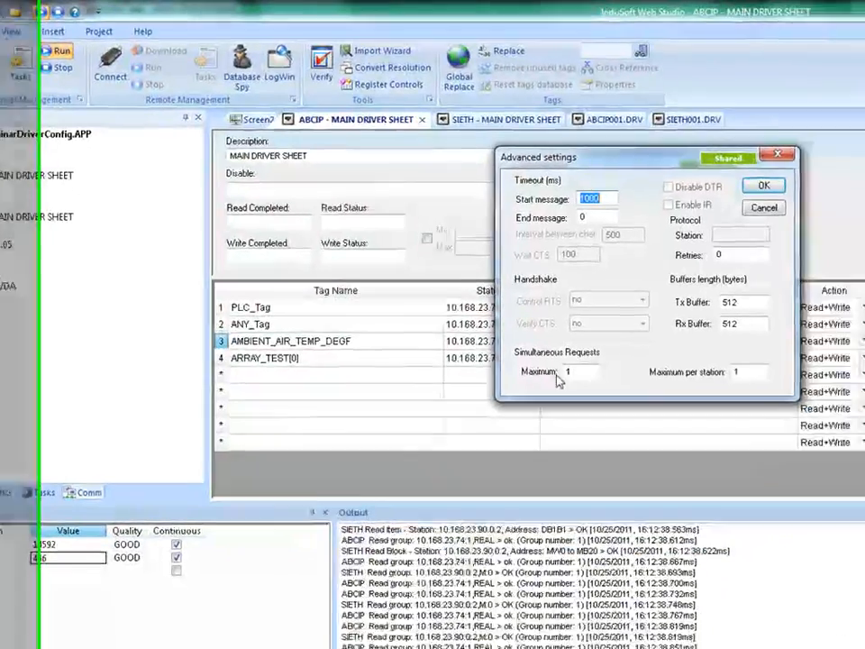
left_click(634, 396)
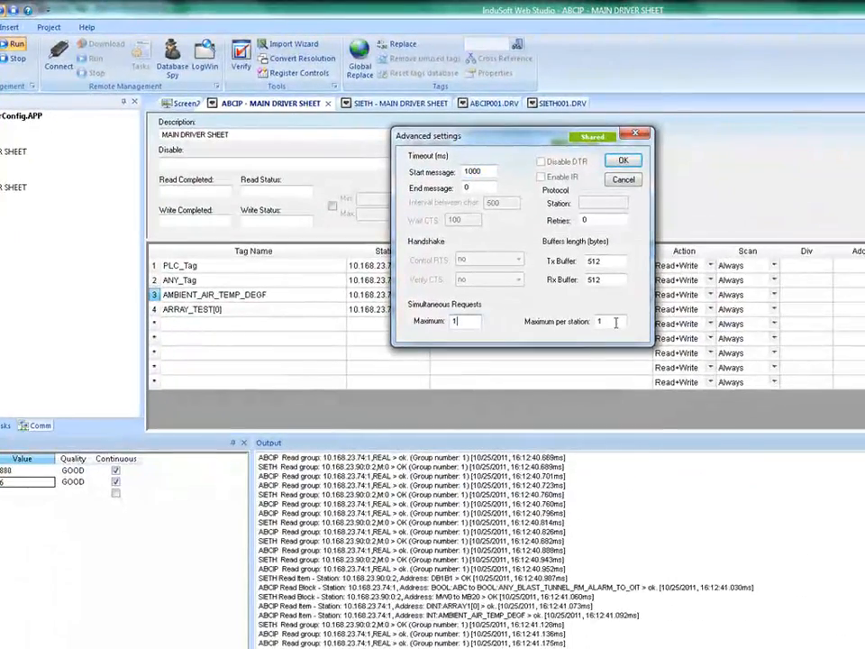
left_click_drag(460, 321, 437, 323)
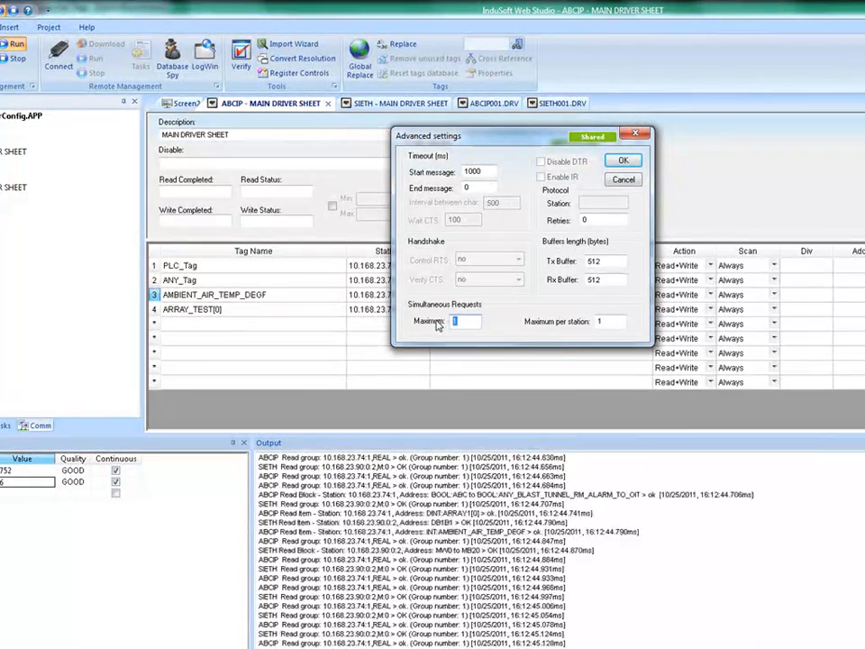
type("4")
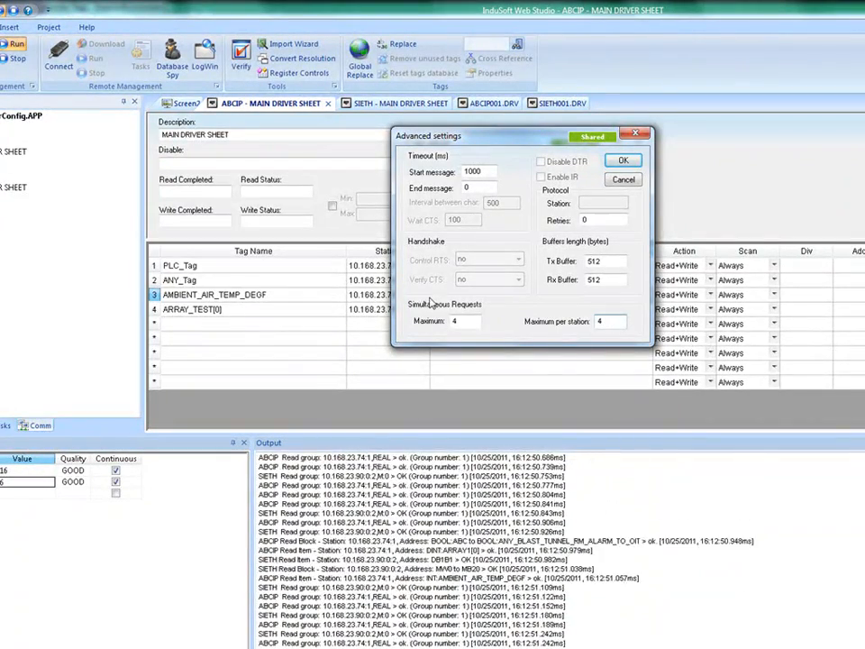
left_click(634, 162)
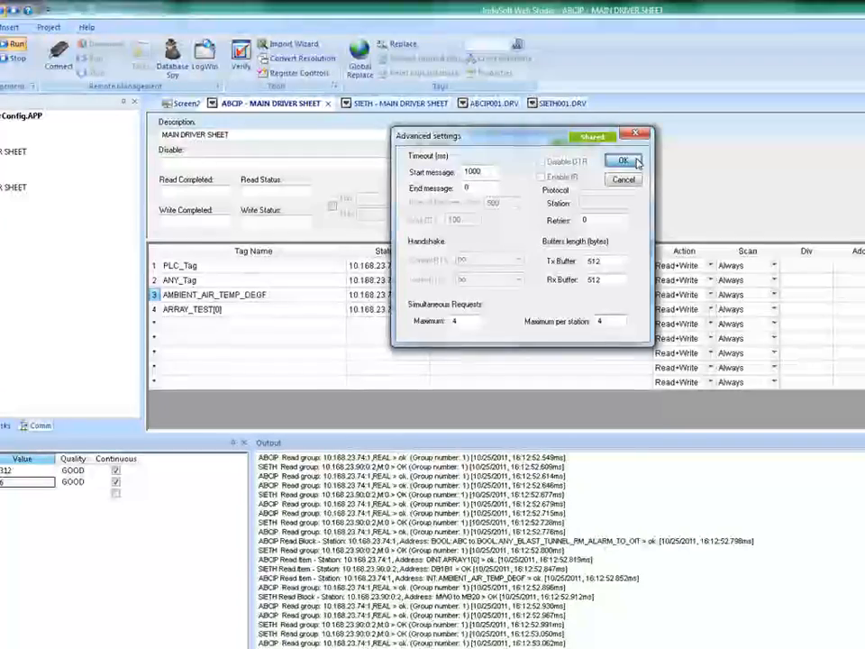
left_click(555, 324)
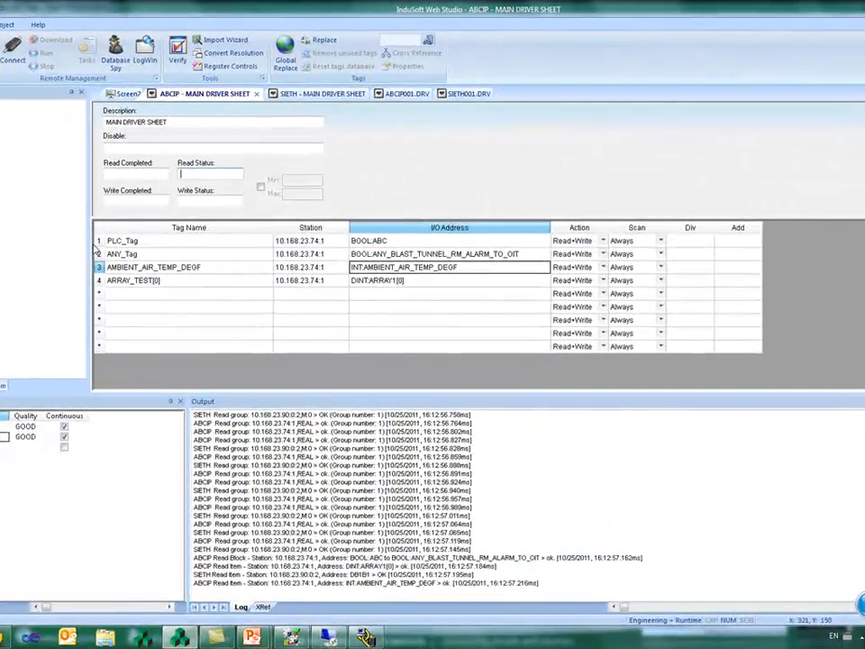
Review the four tag rows on the ABCIP main driver sheet and recheck the simultaneous request limits in the driver's advanced settings
left_click_drag(100, 240, 101, 282)
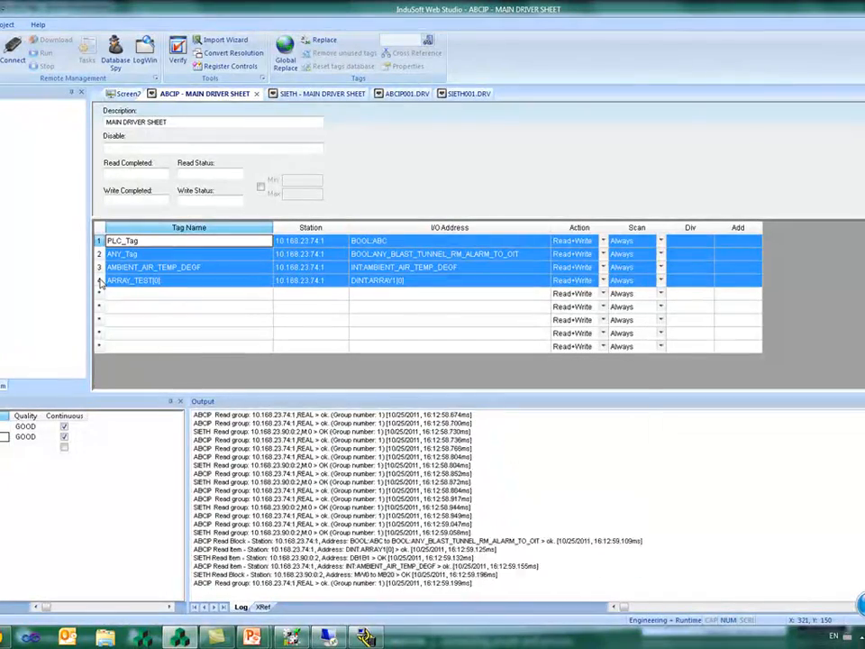
left_click(328, 287)
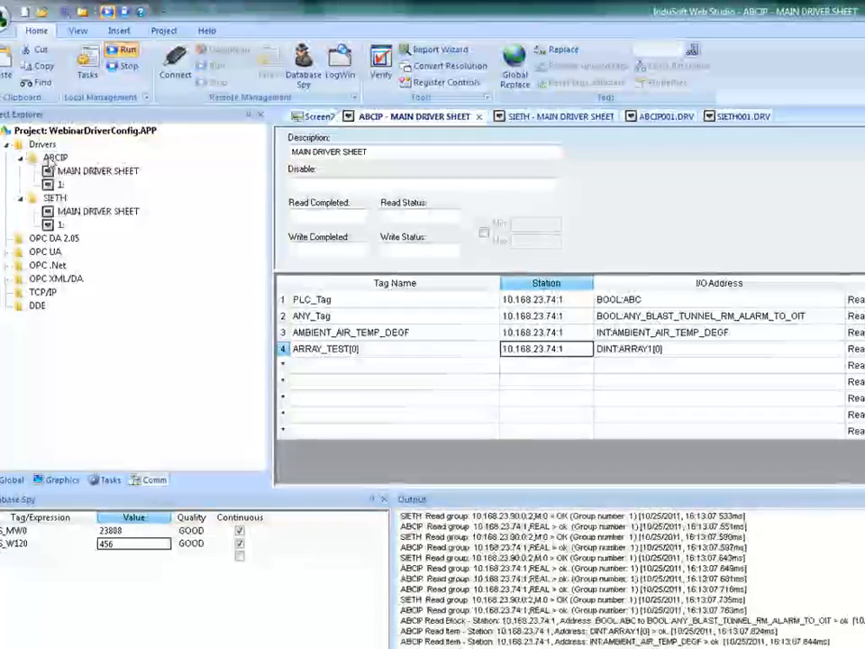
right_click(69, 159)
left_click(85, 190)
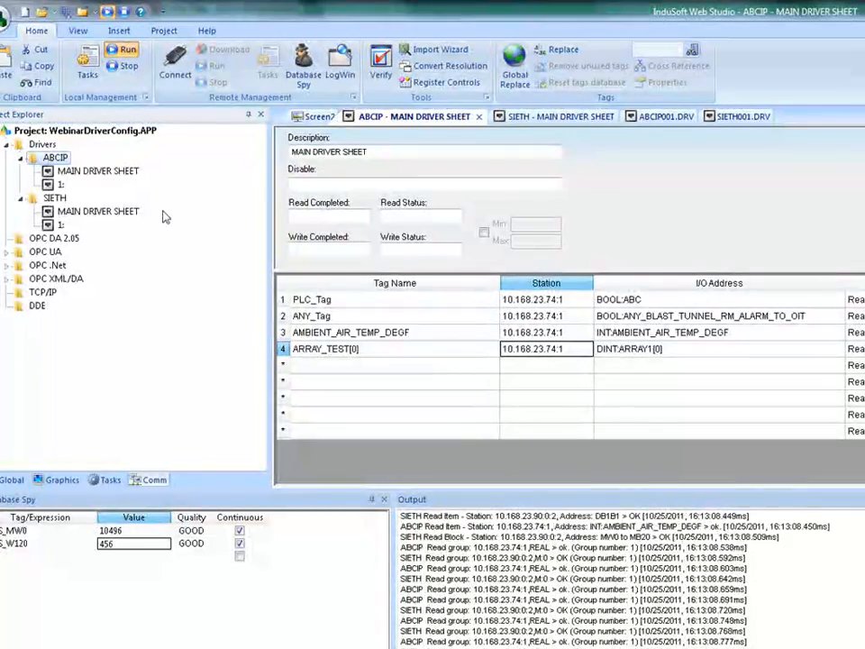
left_click(604, 366)
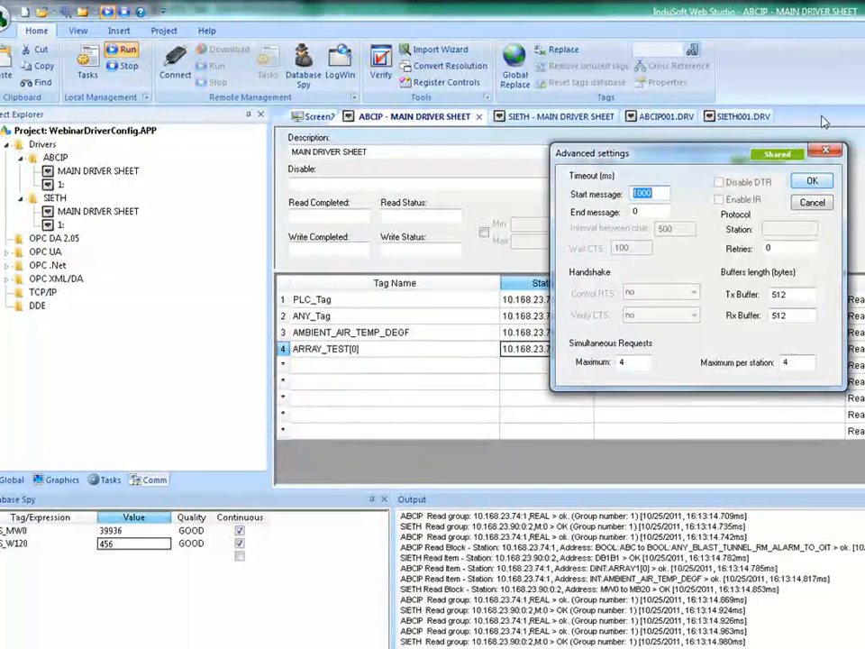
left_click(814, 202)
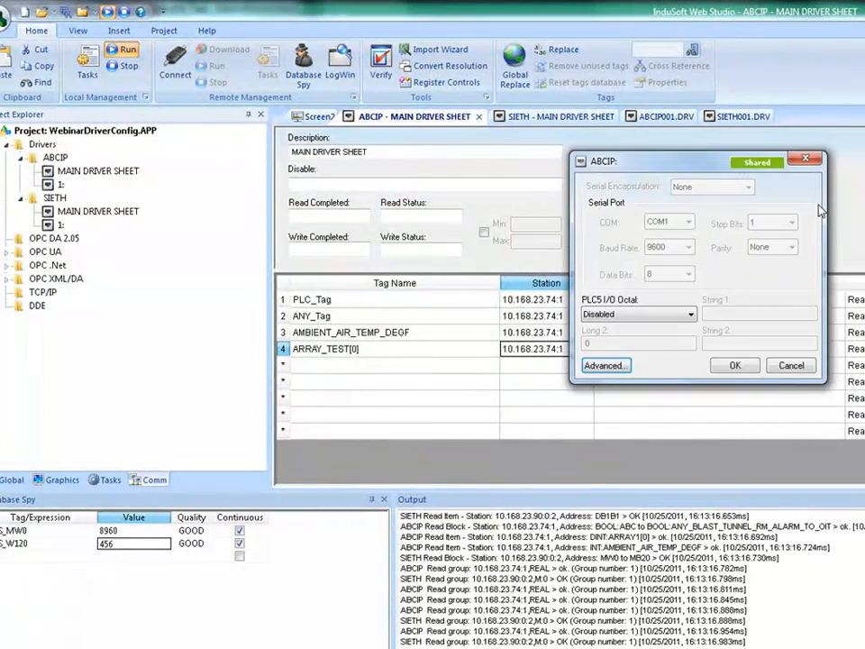
left_click(735, 366)
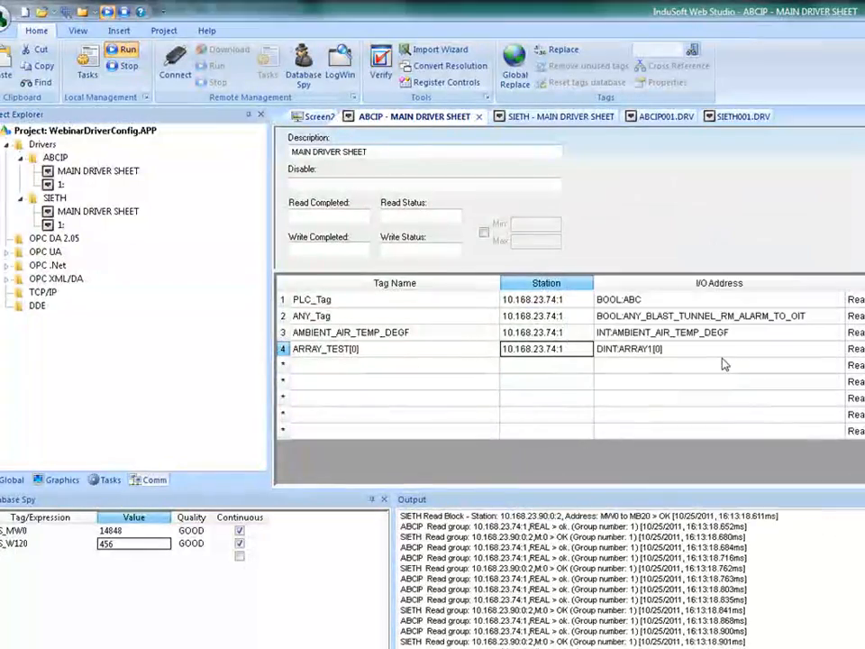
Examine the I/O addresses of the four tags on the ABCIP main driver sheet
left_click_drag(629, 302, 629, 312)
left_click(632, 335)
left_click(639, 351)
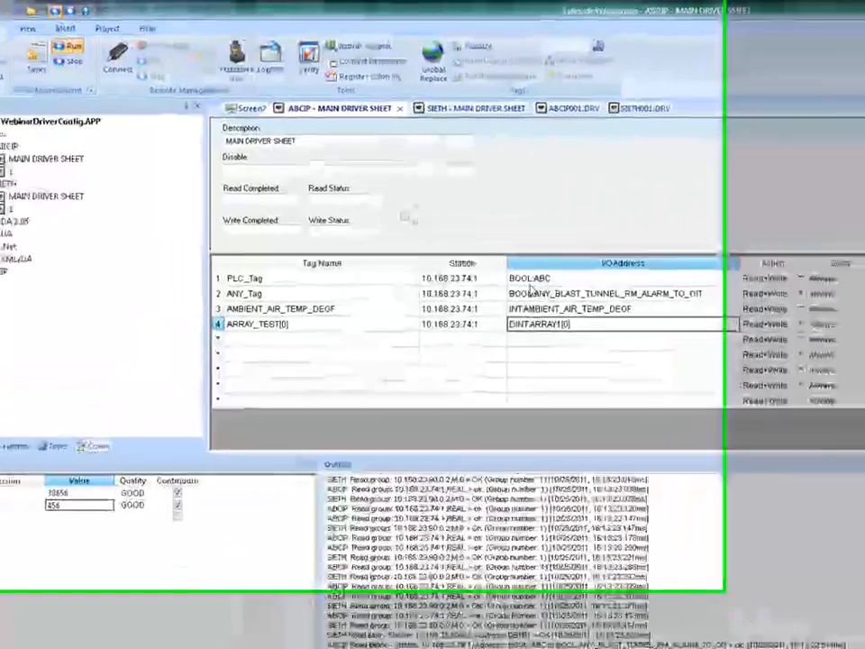
left_click(370, 242)
left_click(667, 341)
left_click(667, 358)
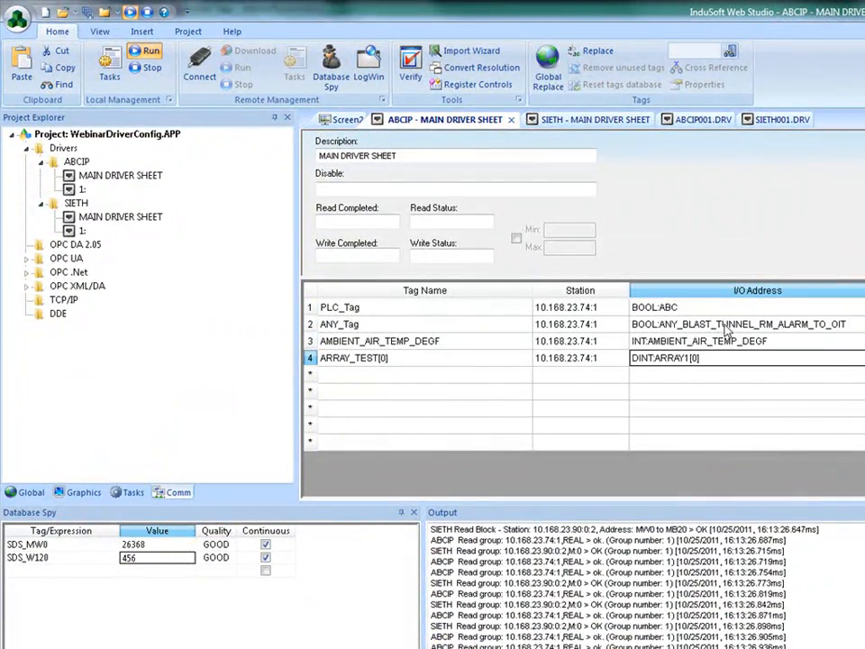
left_click_drag(709, 322, 697, 362)
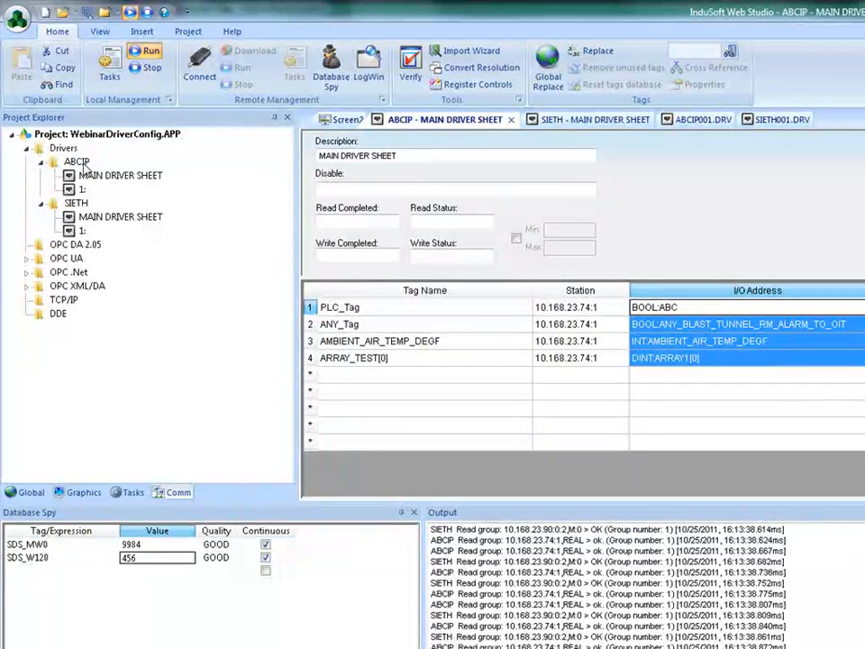
View the ABCIP driver's communication settings and return to the AMBIENT_AIR_TEMP_DEGF address on the main driver sheet
right_click(83, 166)
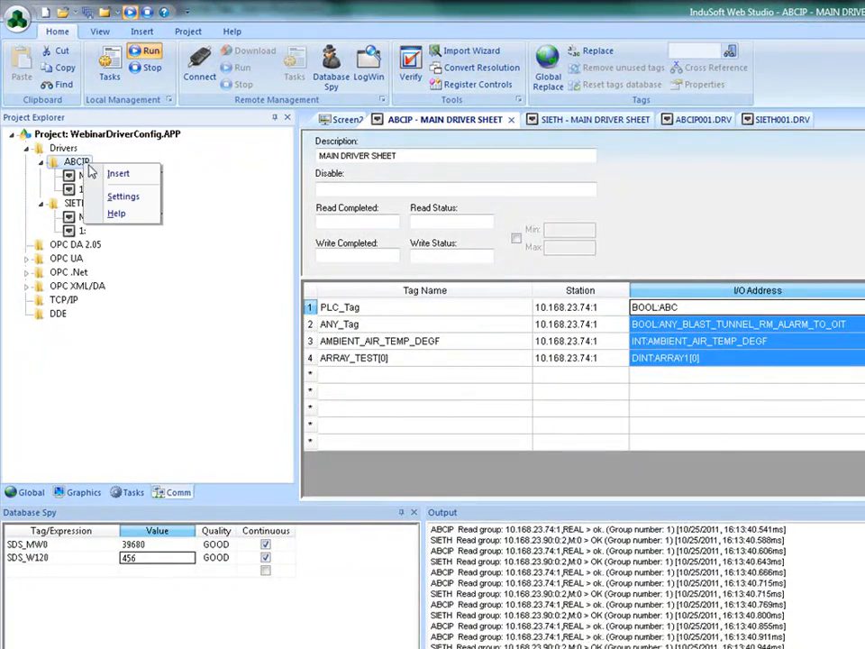
left_click(119, 197)
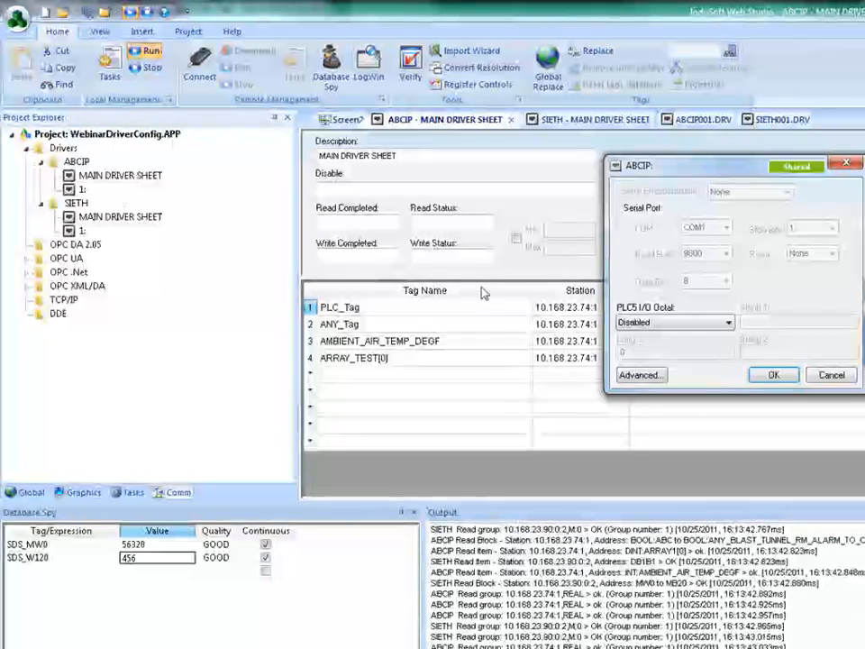
left_click(809, 380)
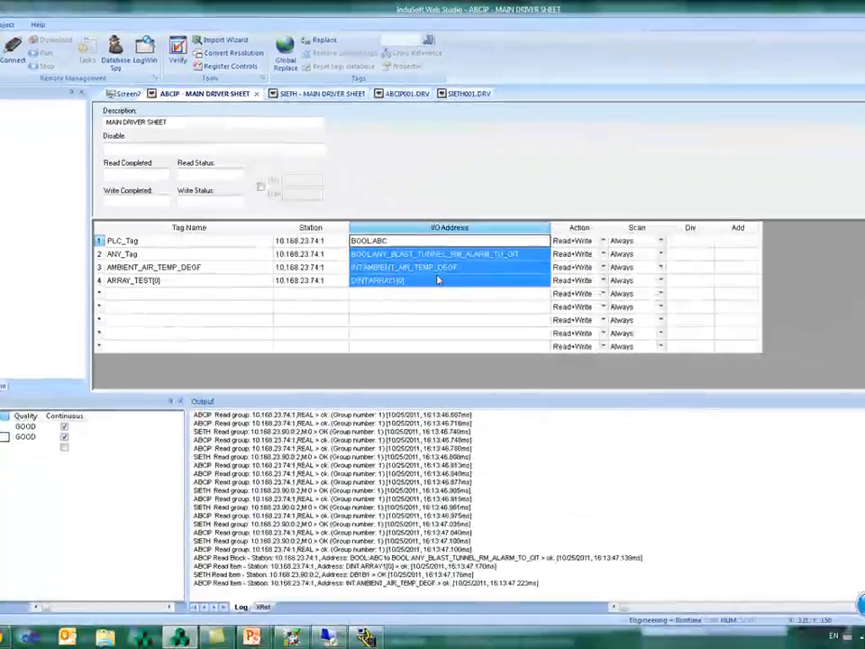
left_click(430, 271)
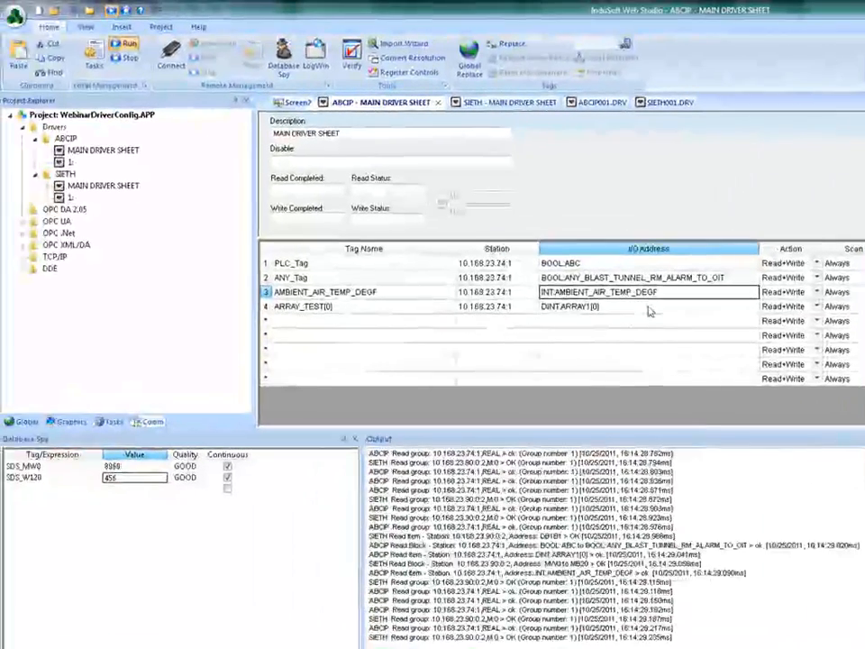
Examine the array name and index in the I/O address of ARRAY_TEST[0] on the ABCIP main driver sheet
double_click(595, 307)
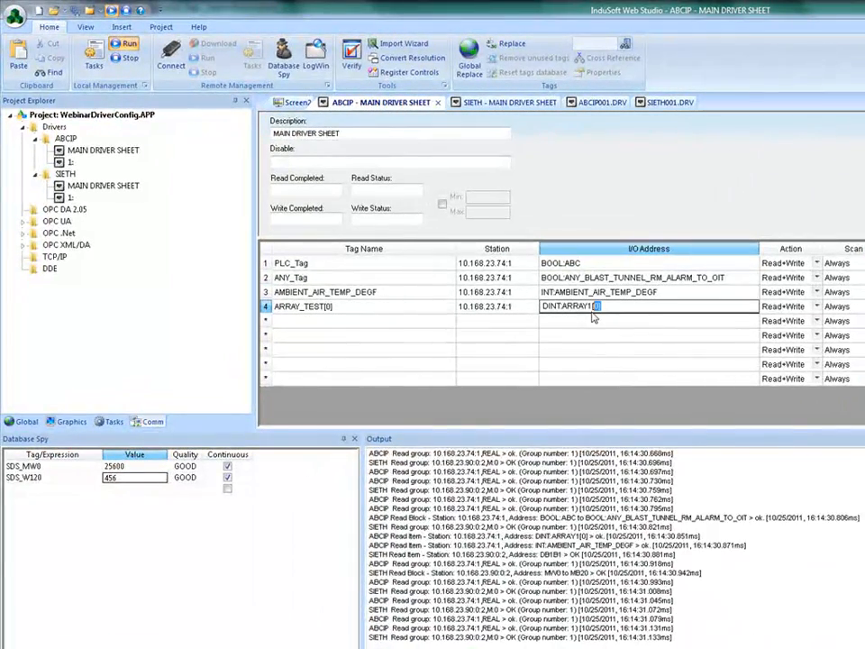
left_click(595, 317)
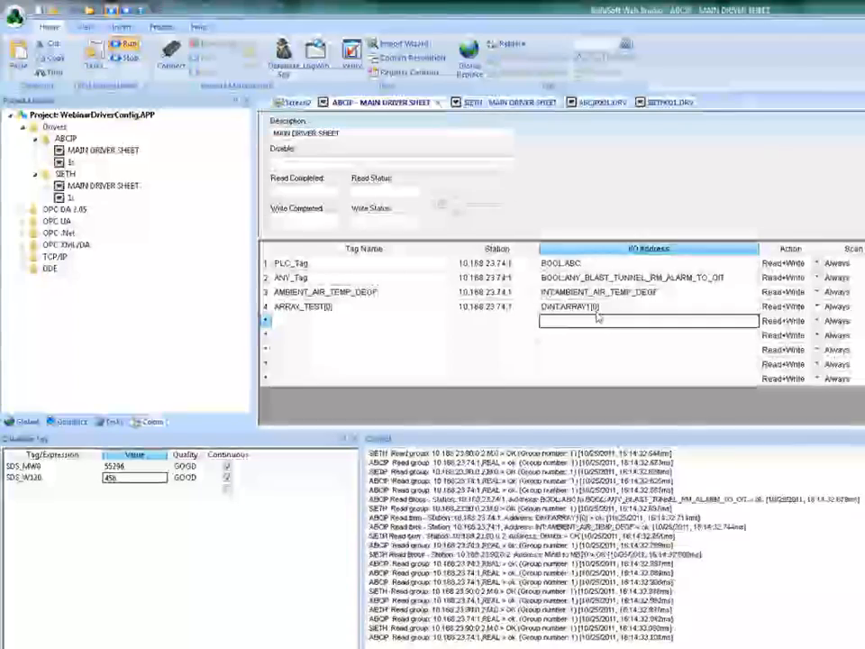
left_click(597, 311)
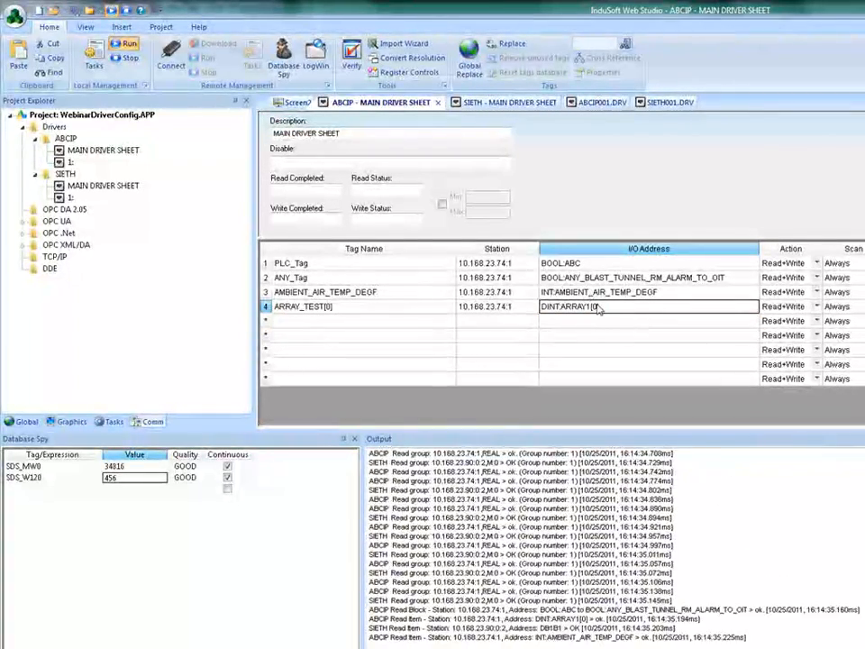
left_click_drag(605, 309, 569, 314)
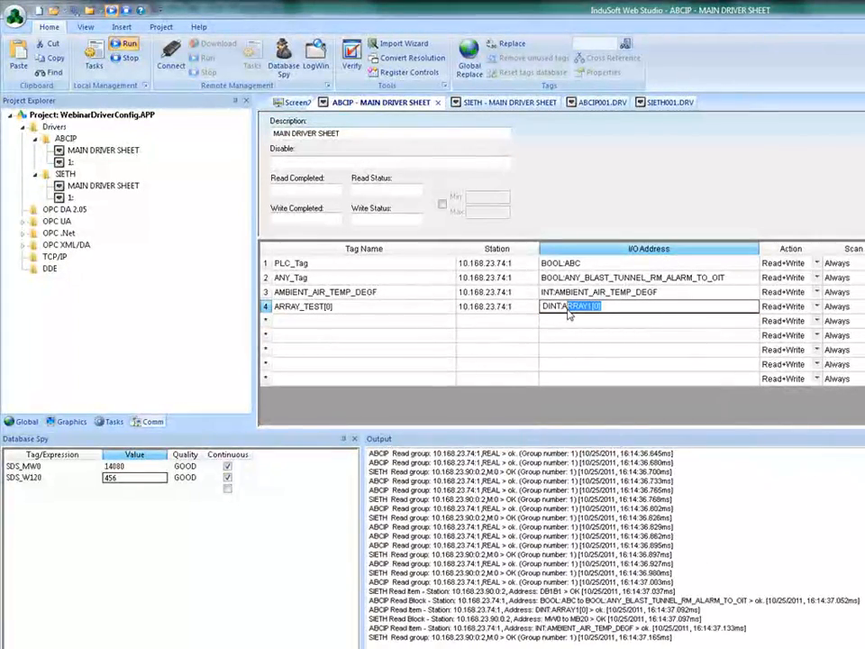
Examine the addresses of the two real tags on the ABCIP001.DRV standard driver sheet
left_click(671, 323)
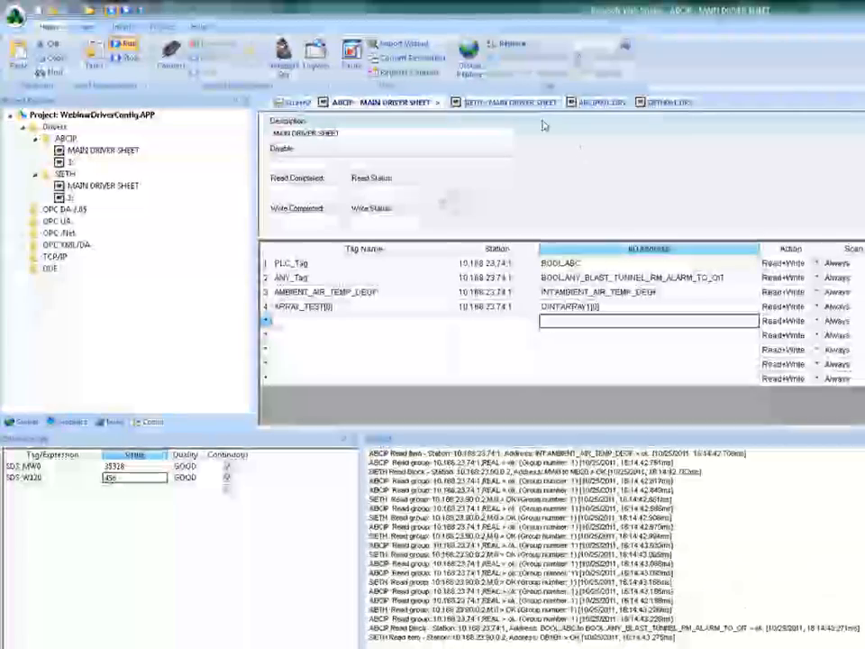
left_click(606, 105)
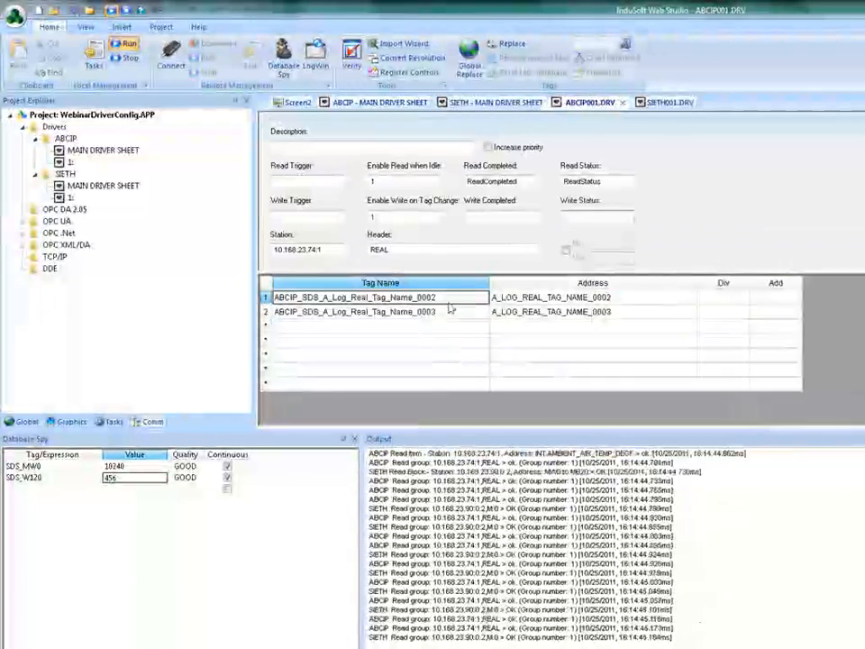
left_click_drag(588, 301, 588, 313)
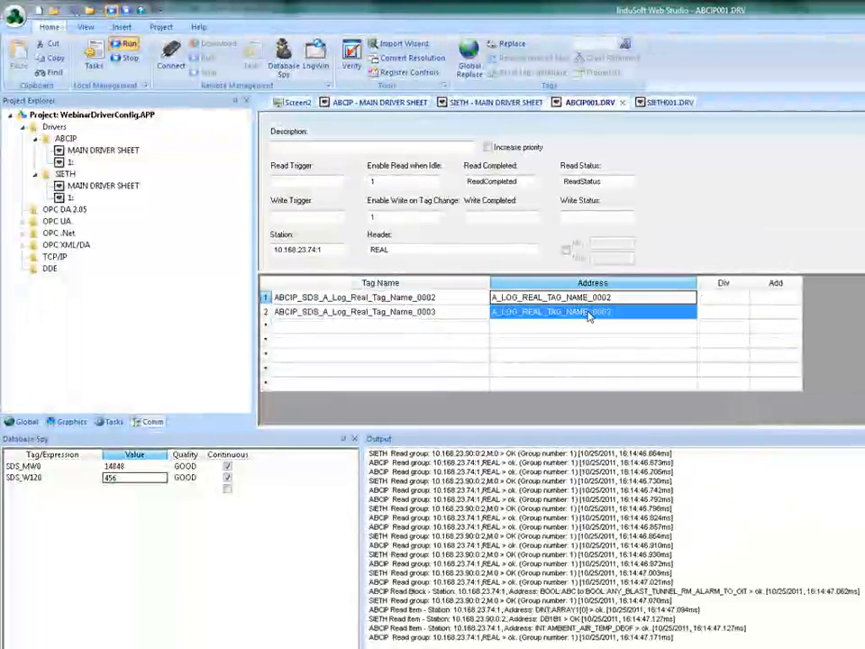
left_click(590, 314)
left_click(590, 301)
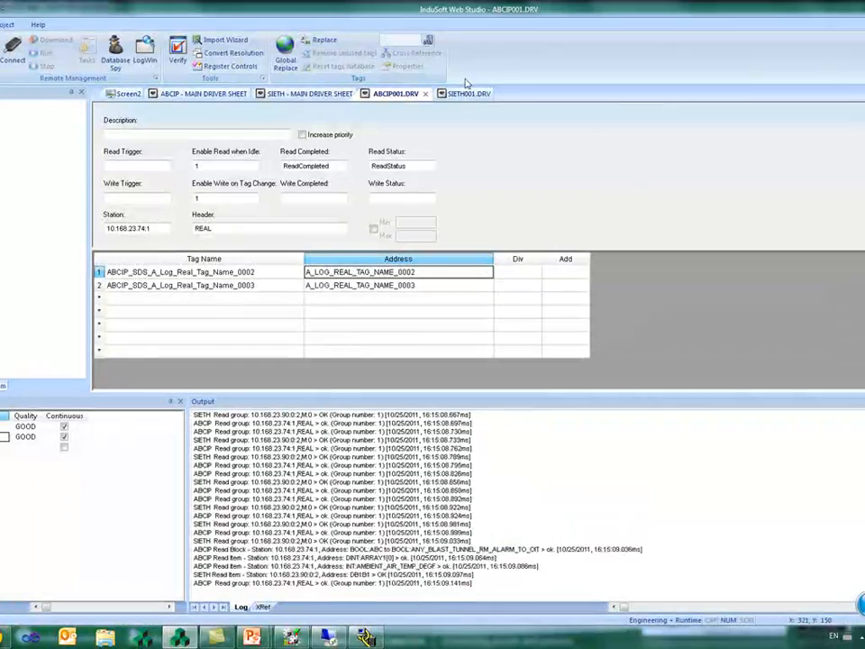
Examine the I/O addresses of the three tags on the SIETH main driver sheet and view the webinar chat questions
left_click(326, 98)
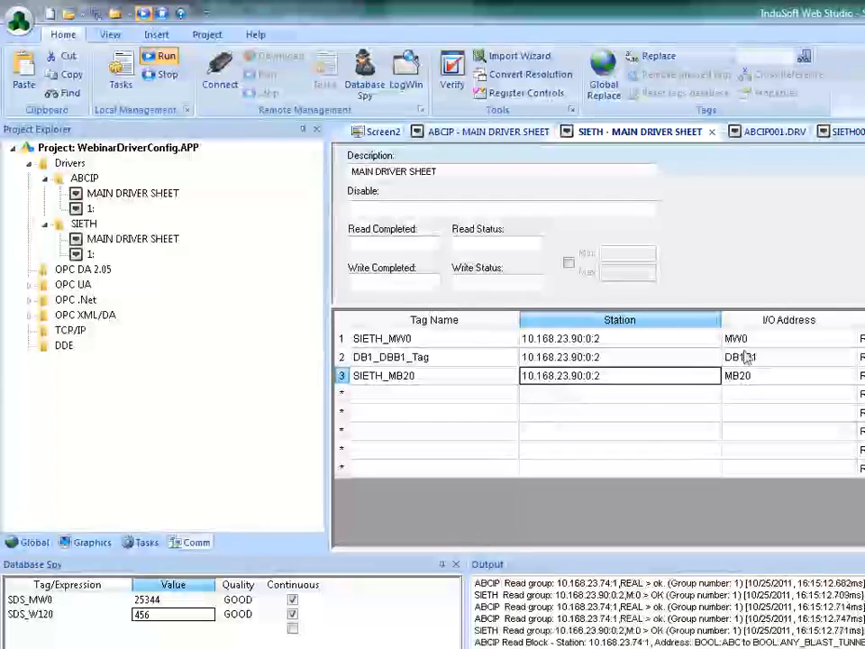
left_click(749, 340)
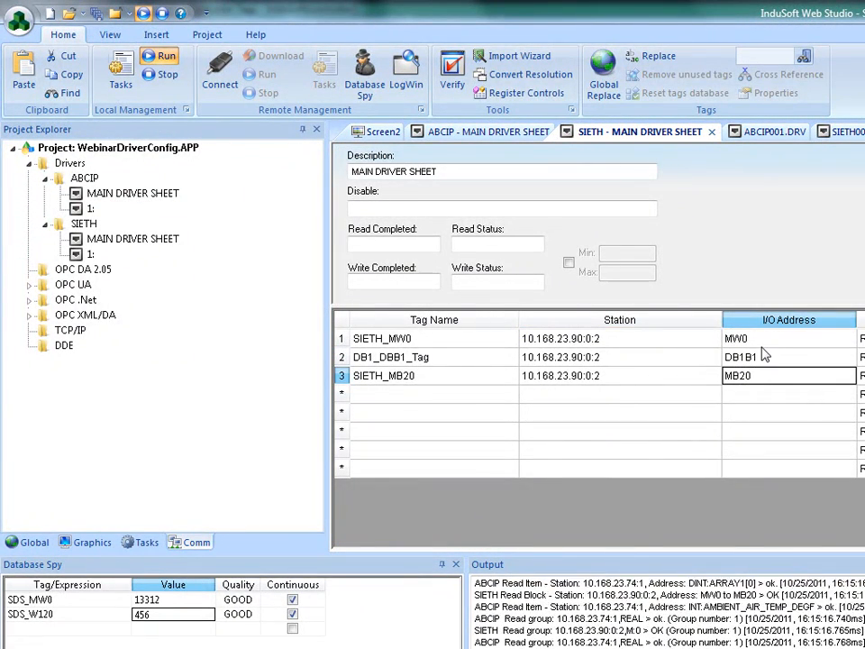
left_click(759, 360)
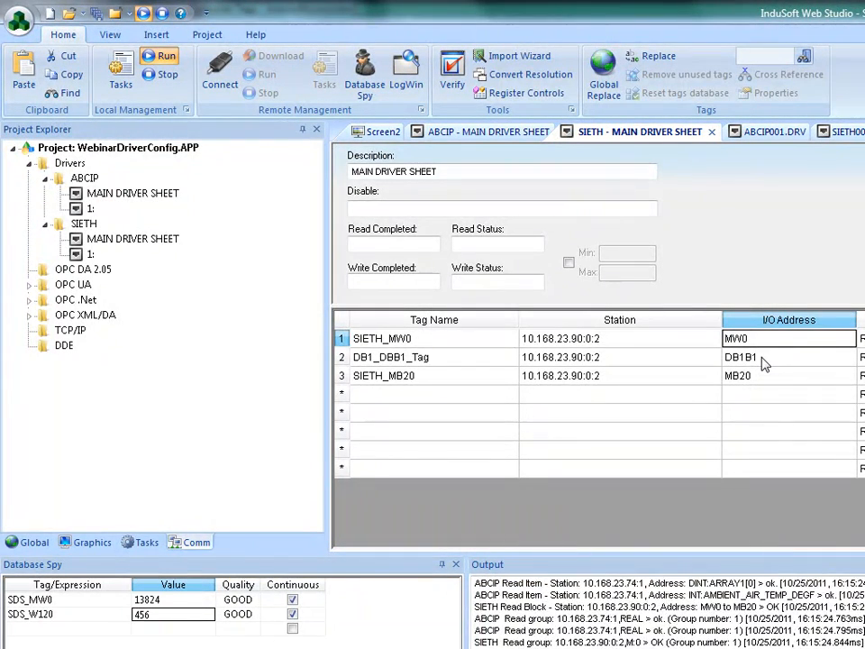
left_click(763, 360)
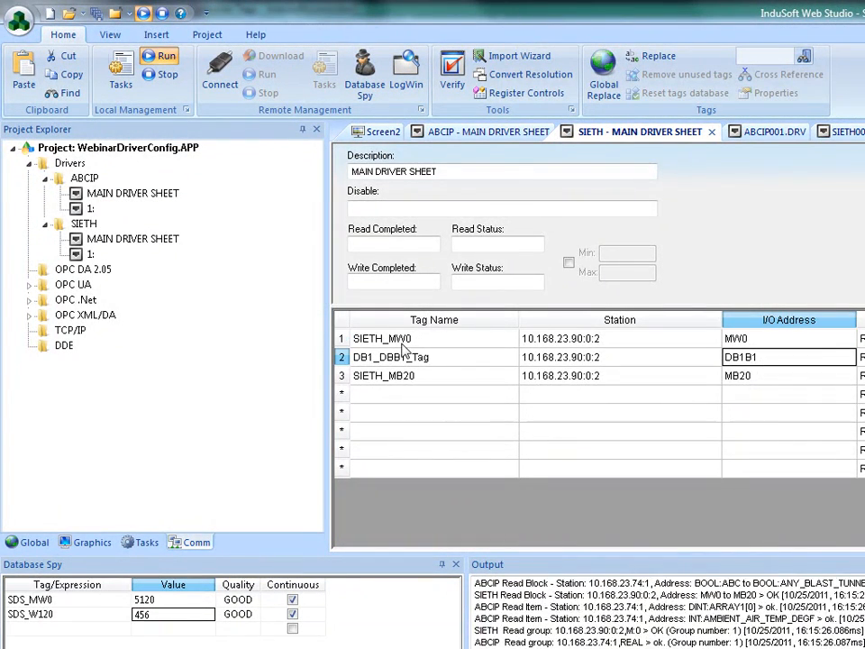
left_click(343, 358)
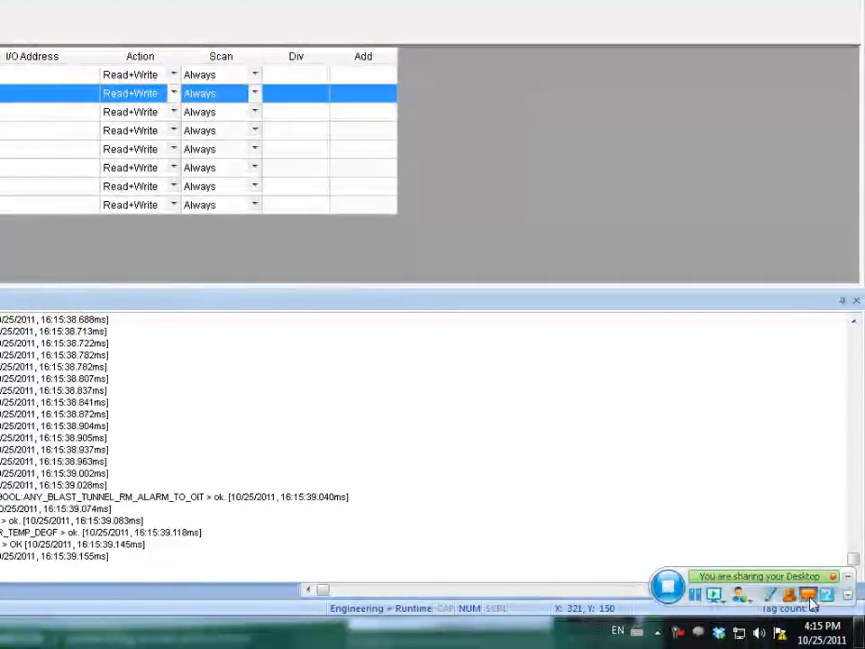
left_click(809, 598)
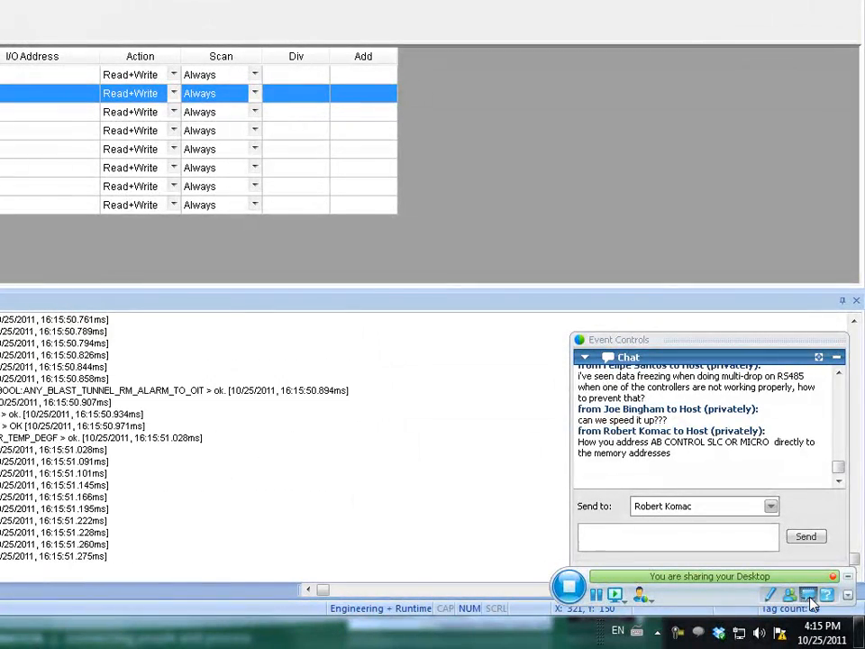
left_click(810, 599)
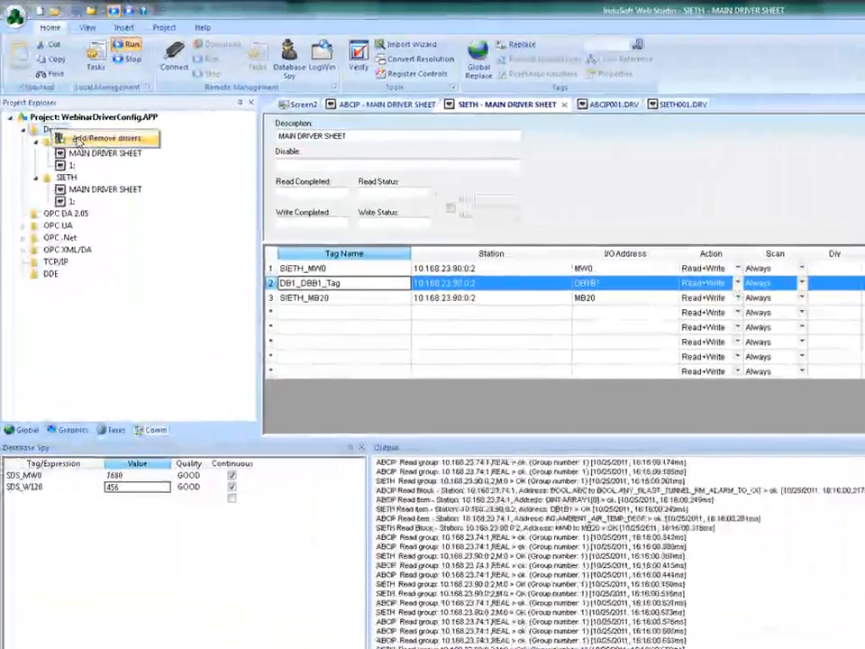
Add the ABTCP driver (Allen Bradley Ethernet, DF1 Protocol) to the project's communication drivers
double_click(58, 129)
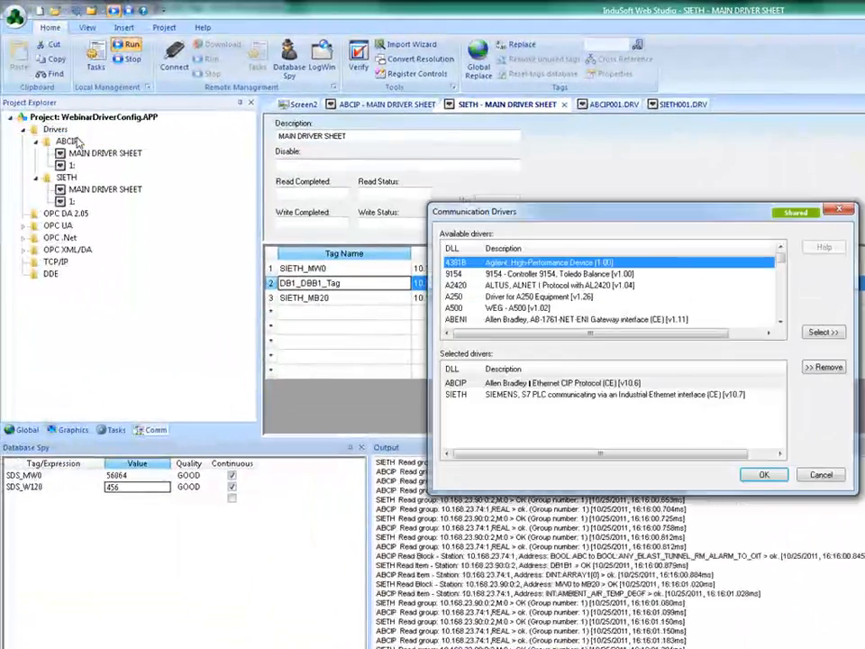
left_click(585, 309)
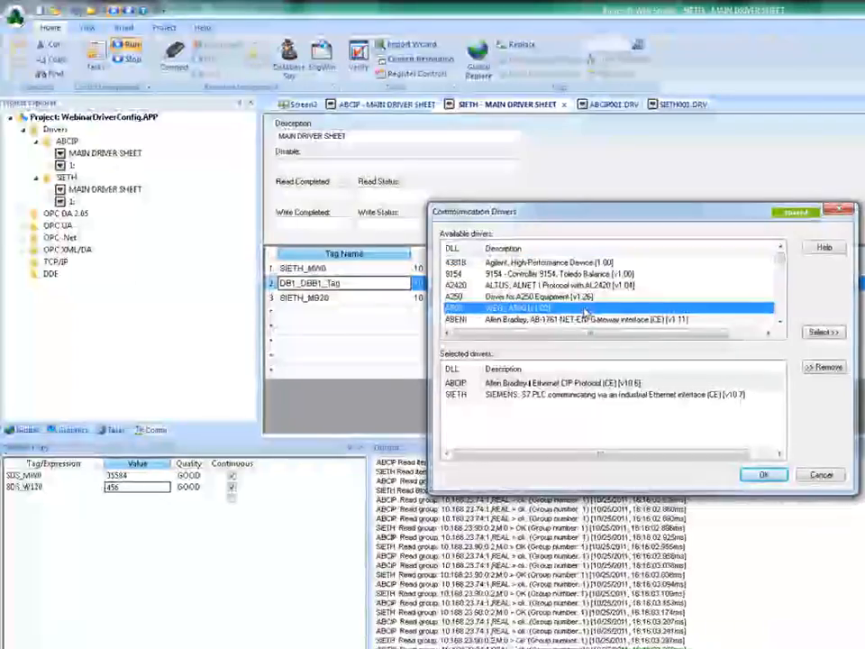
key("Down")
key("Down")
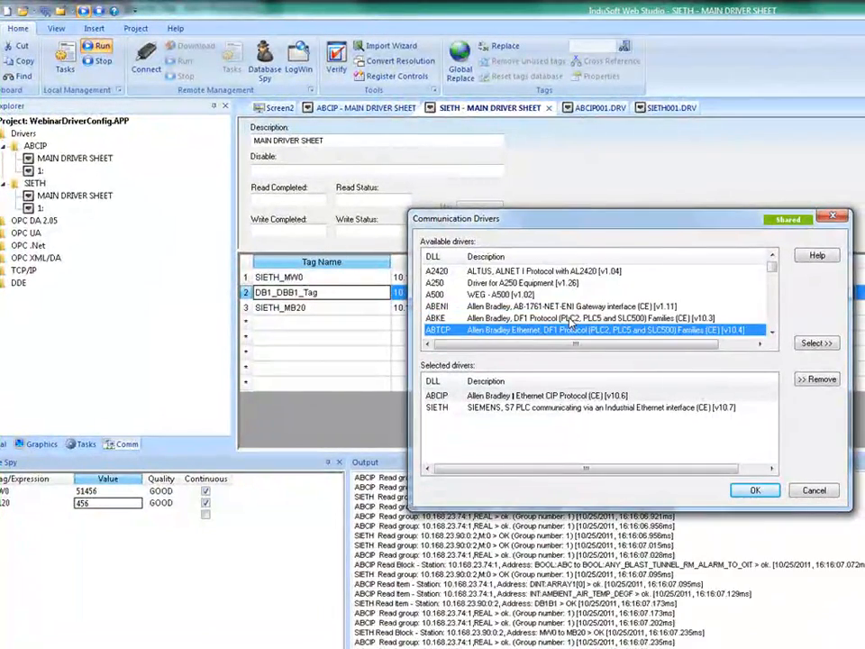
left_click(819, 343)
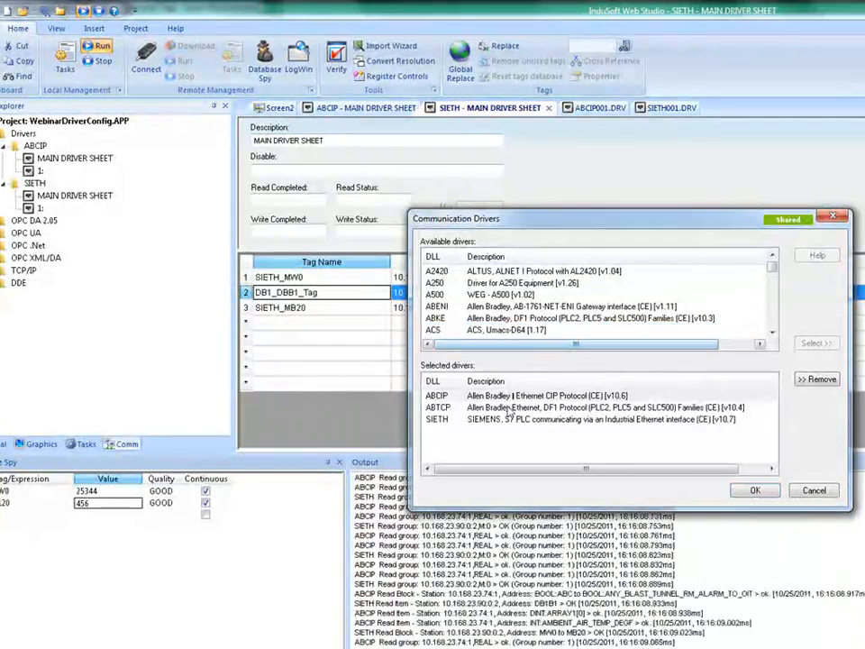
left_click(492, 410)
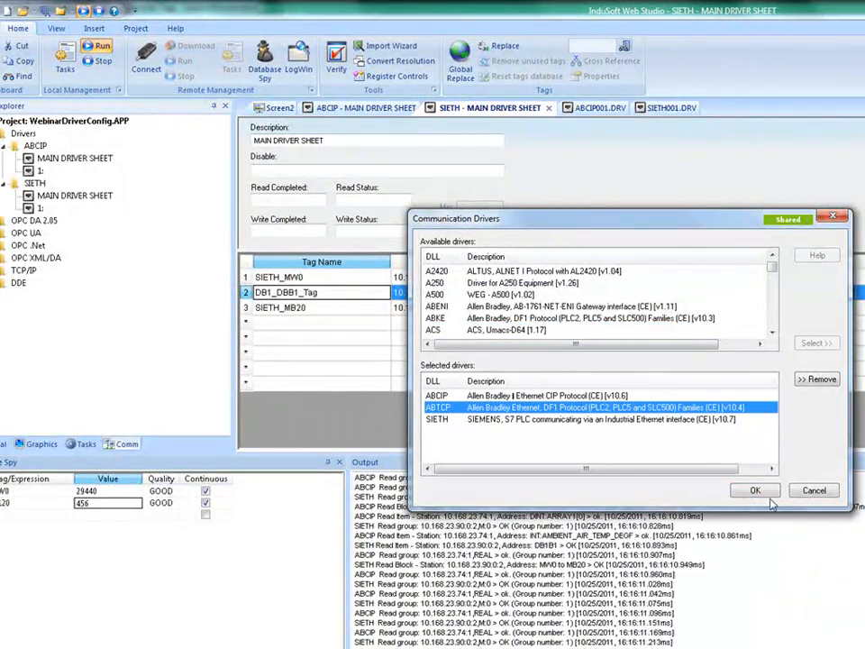
left_click(755, 491)
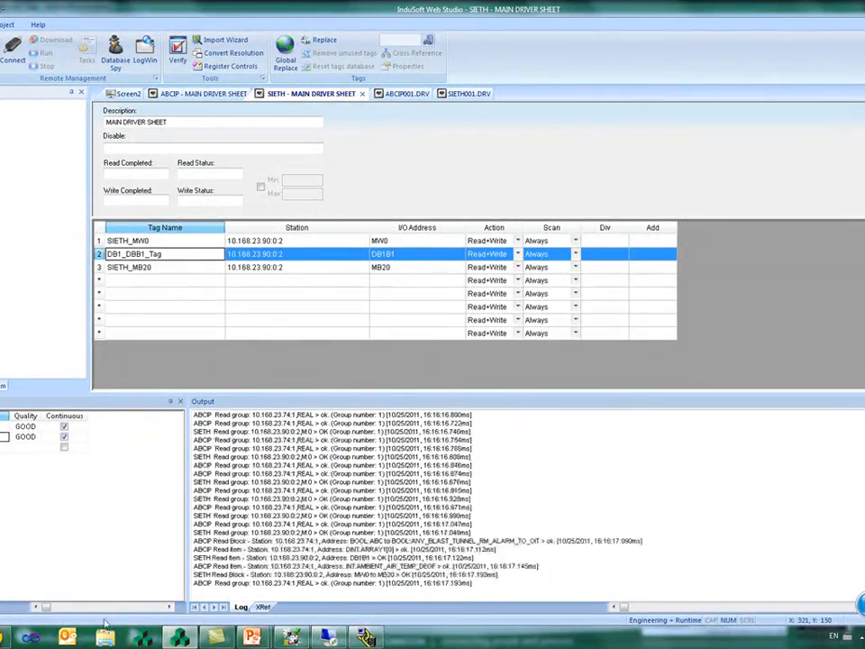
Switch to the RSWho network browser, look up the PLC-5/80E node at 10.168.23.67, and return to InduSoft Web Studio
left_click(365, 637)
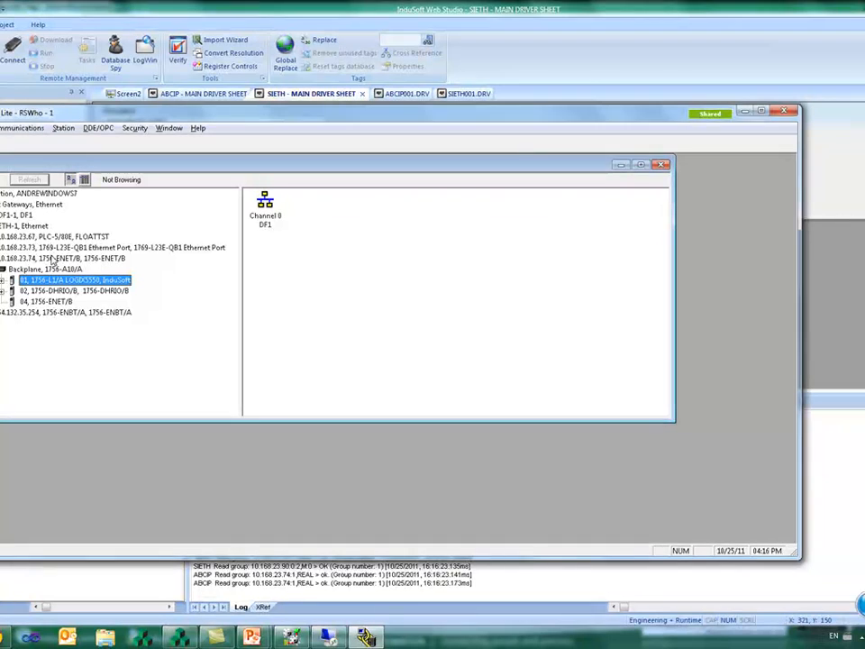
left_click(47, 237)
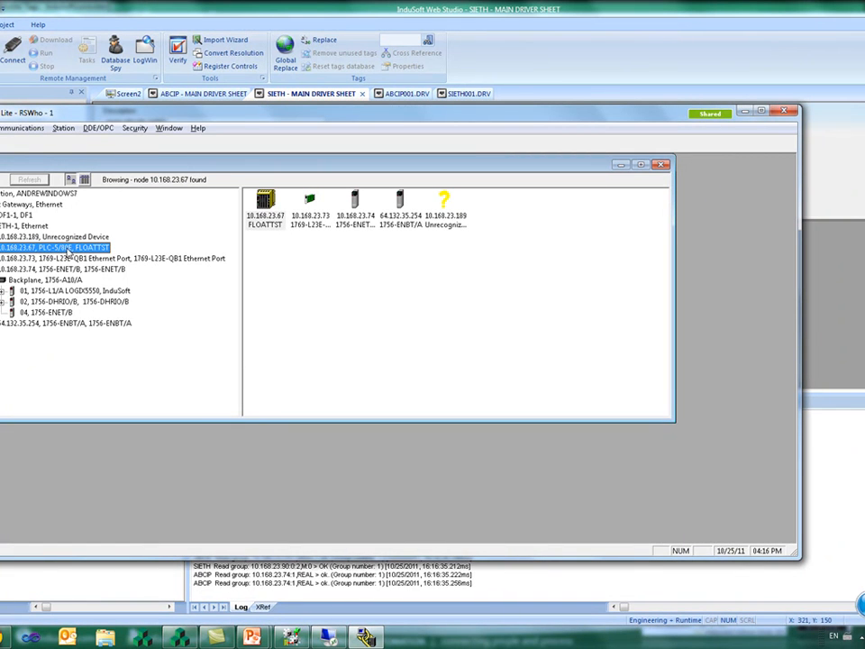
left_click(748, 114)
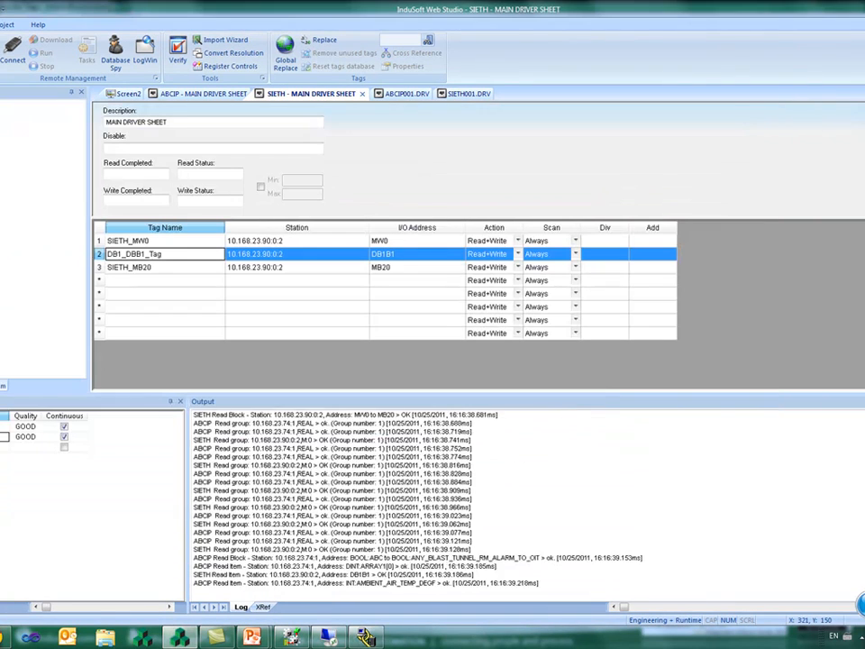
Ping 192.168.100.88 to check the connection to the controller, and return to the SIETH main driver sheet
key("super")
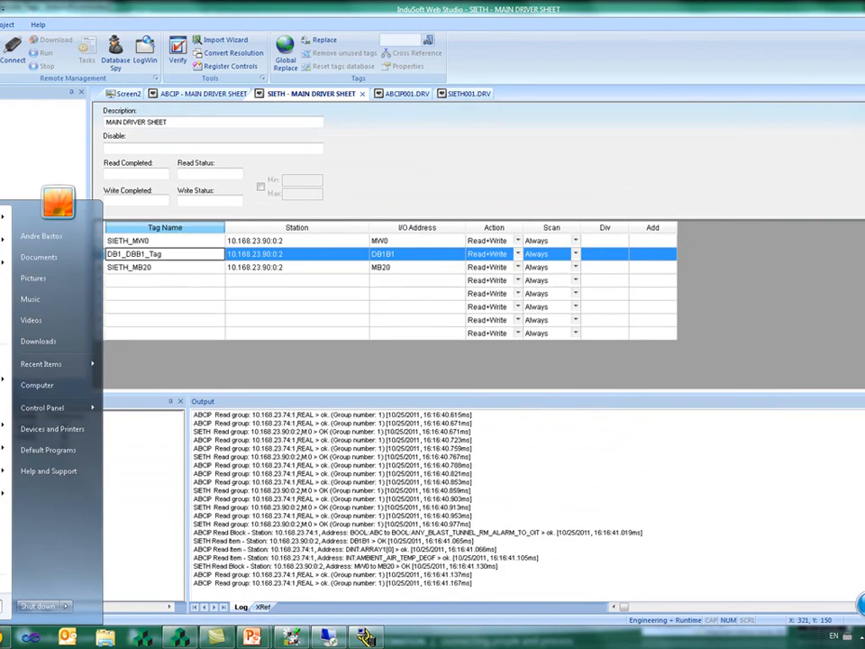
type("cmd")
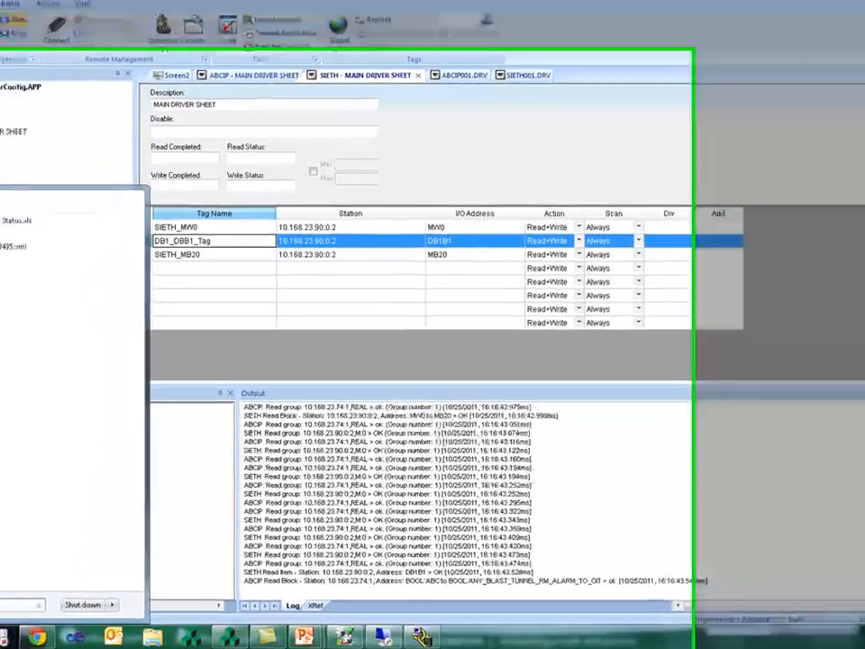
key("Escape")
type("ping 1")
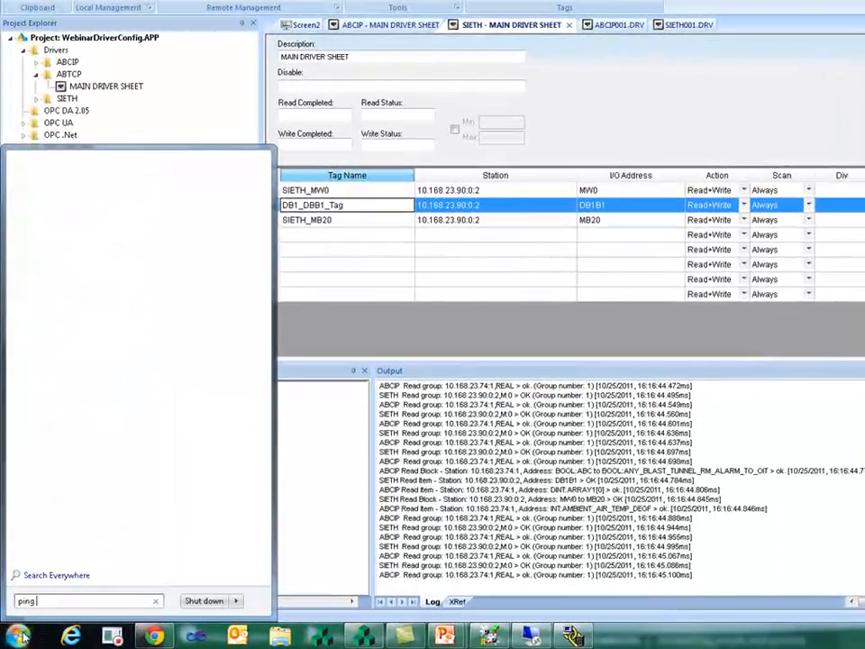
type("92.")
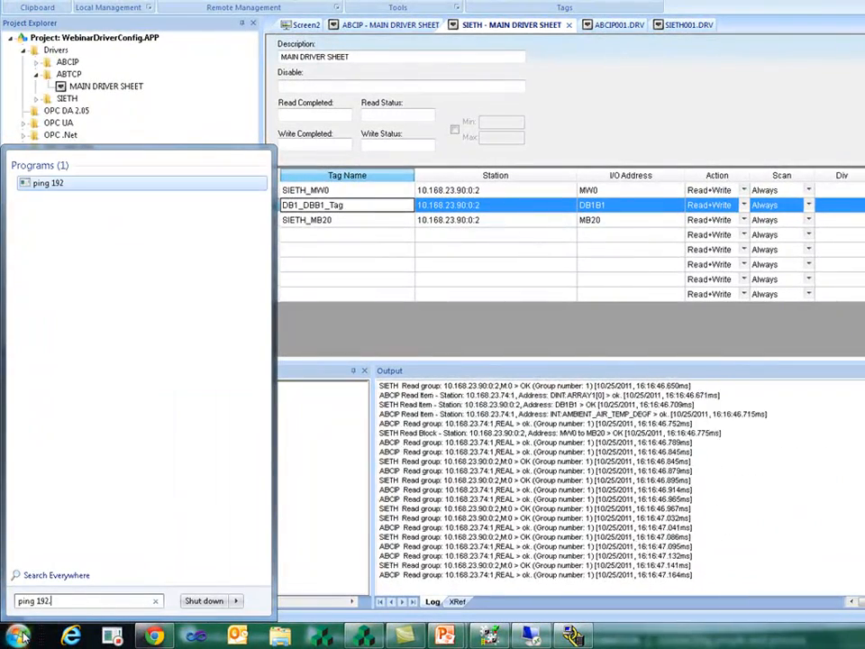
type("168.189.99")
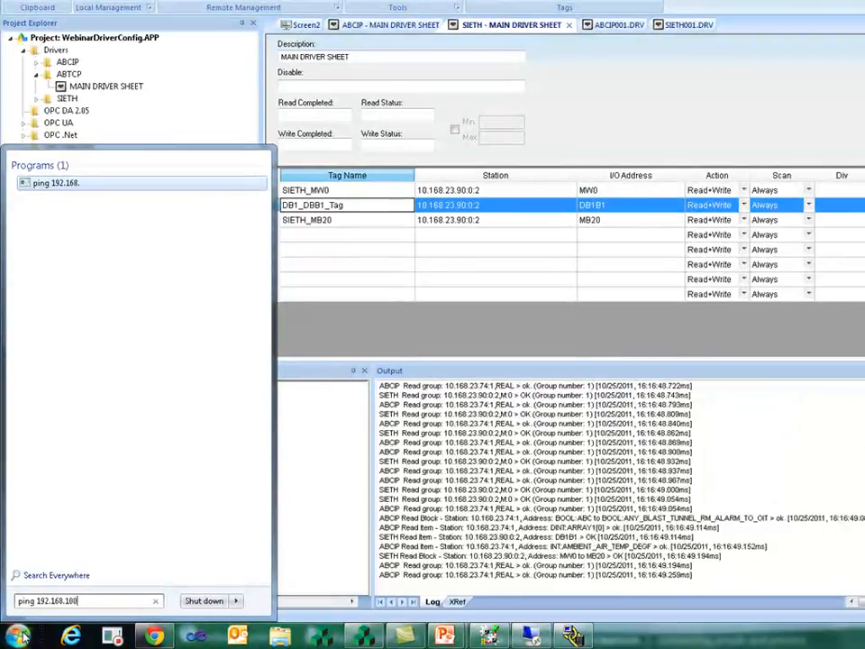
key("Return")
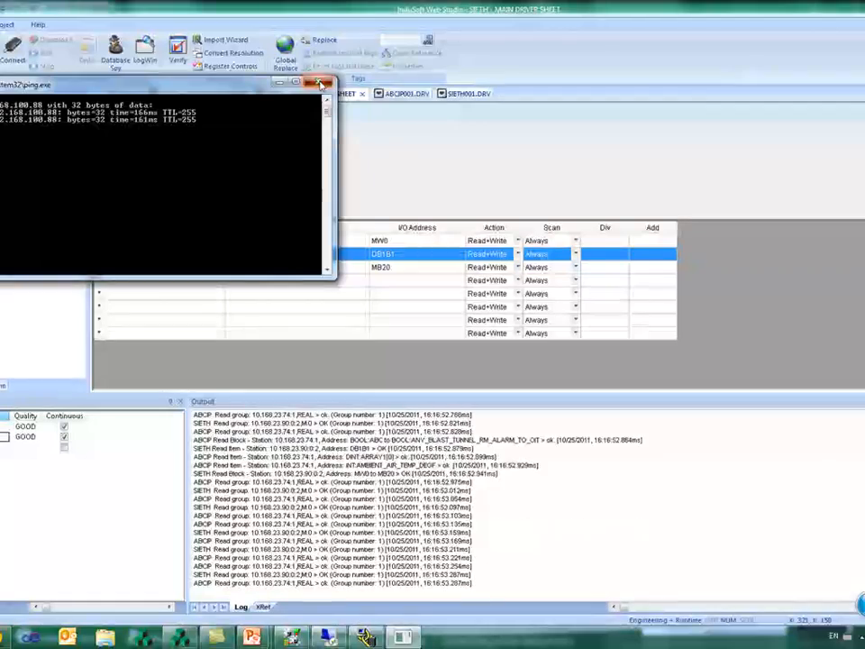
left_click(320, 83)
left_click(287, 272)
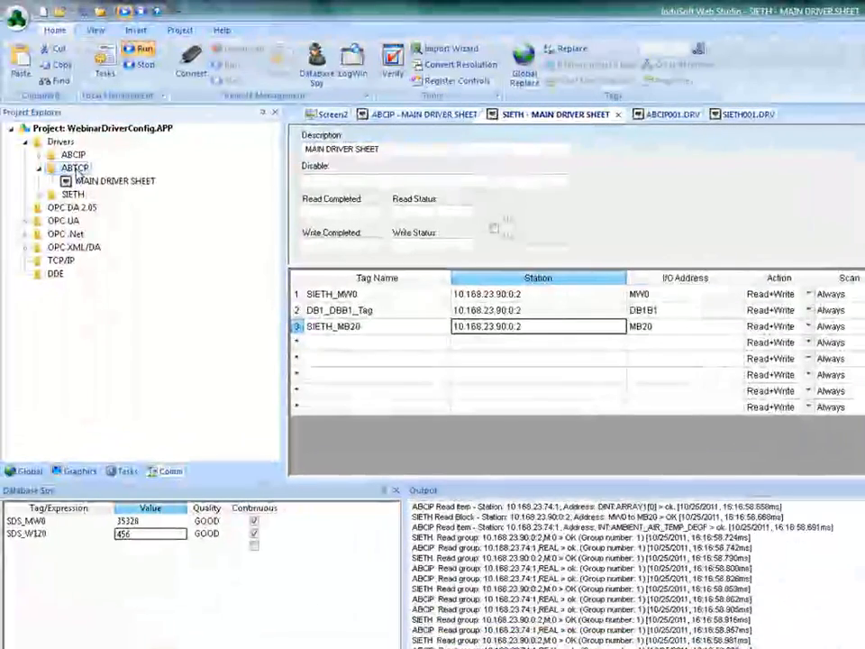
Review the PLC family options in the ABTCP driver's communication settings and accept them with SLC500
right_click(77, 171)
left_click(115, 202)
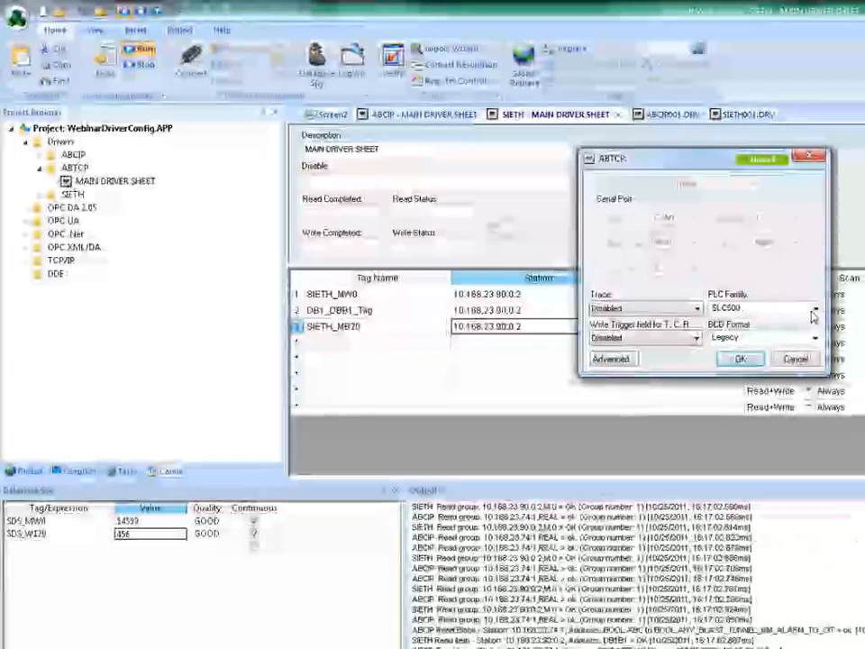
left_click(817, 309)
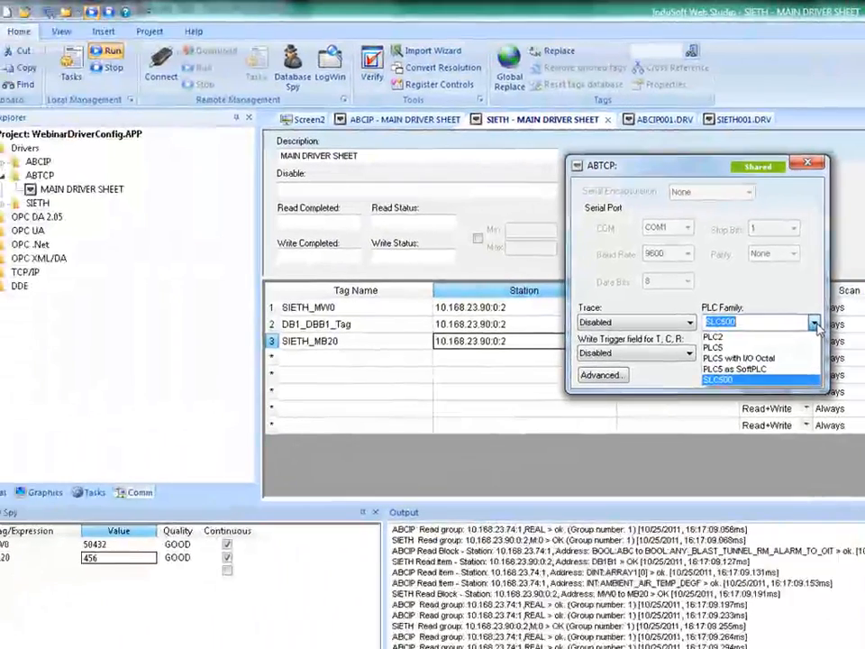
left_click(483, 352)
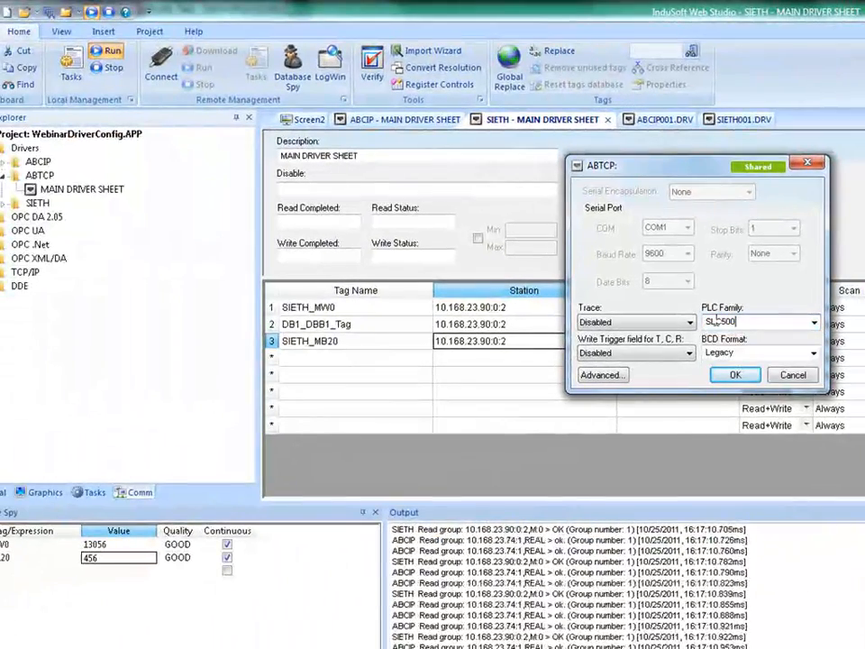
left_click(736, 376)
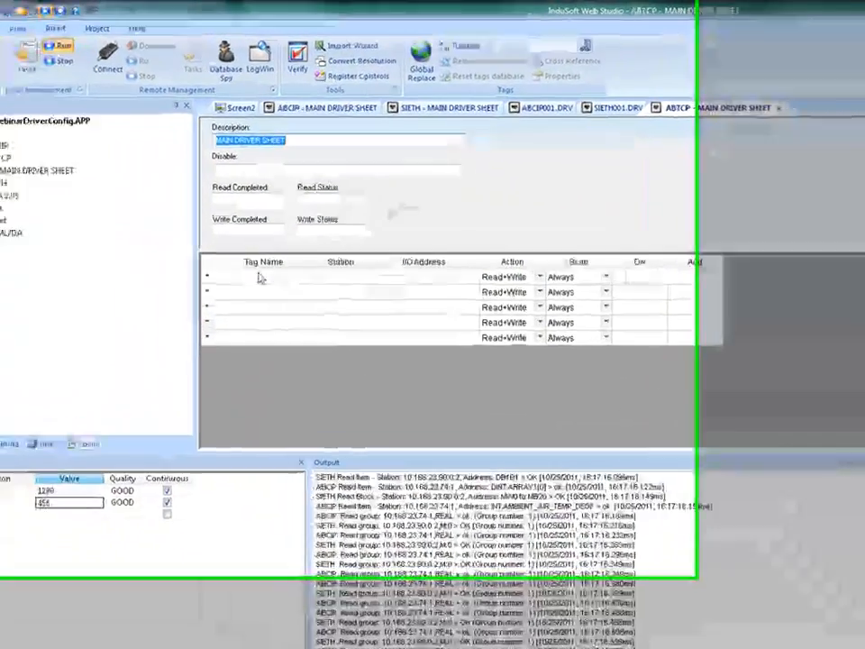
Enter ABTCP_N7 as the first tag name in the ABTCP main driver sheet and create it as an Integer tag
left_click(146, 242)
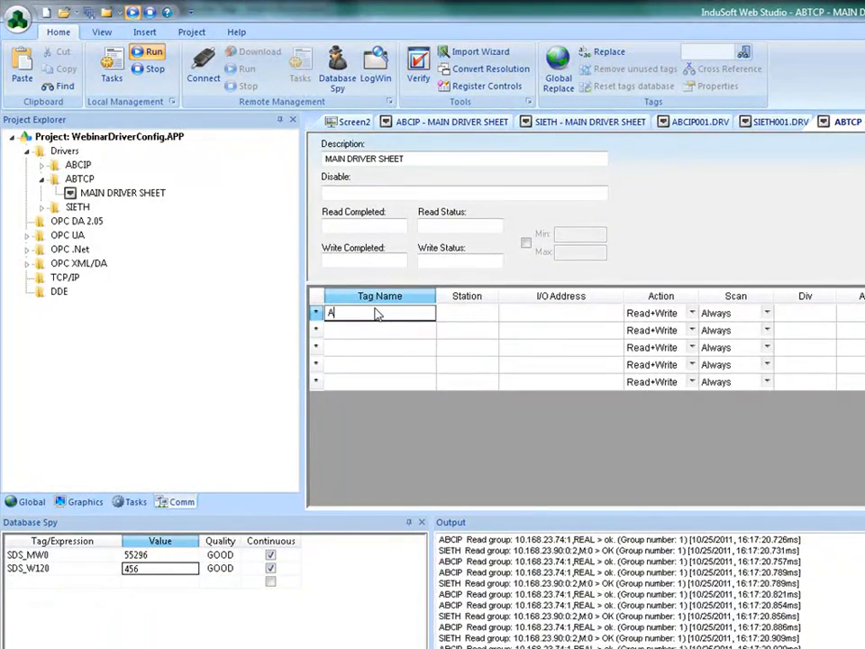
type("ABTCP_NT")
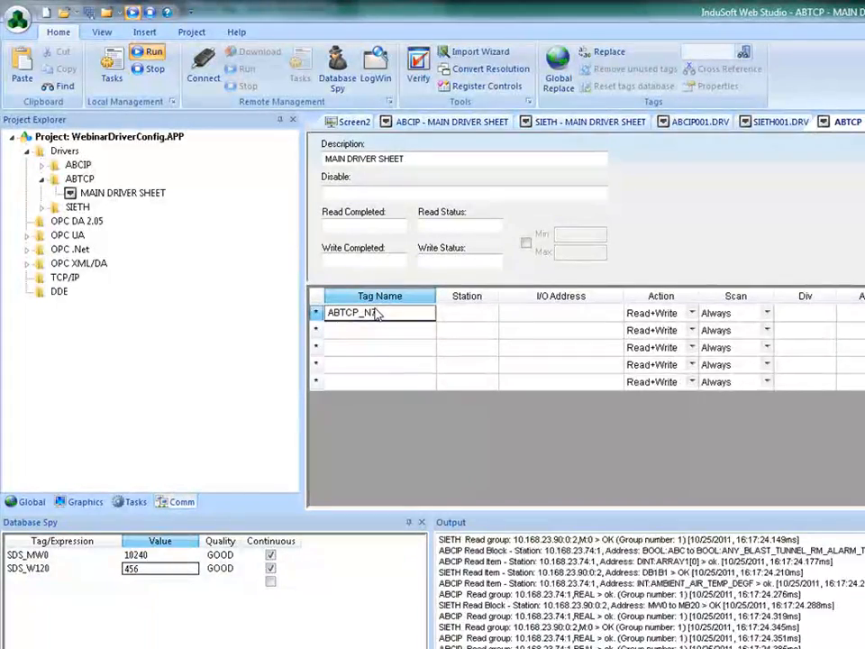
key("Return")
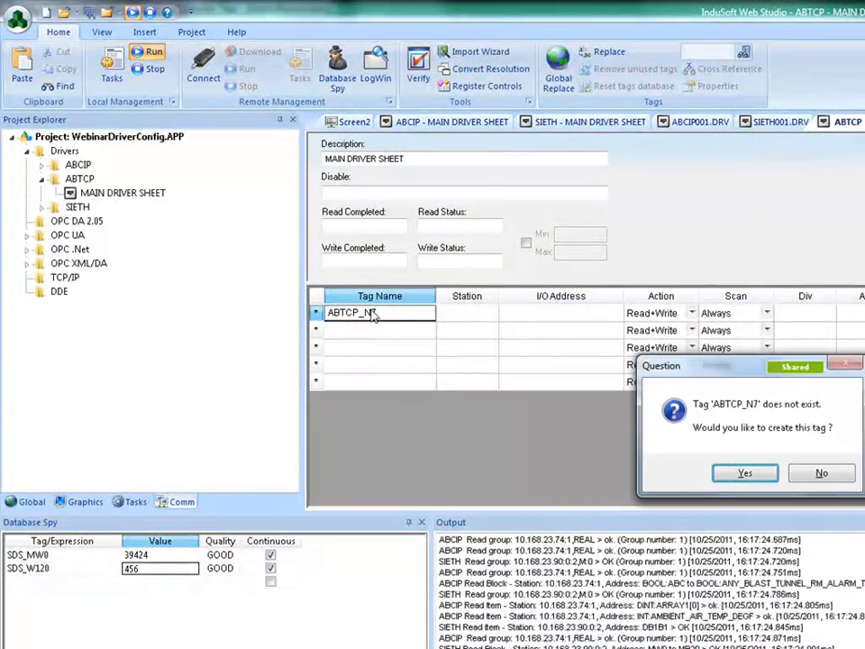
key("Return")
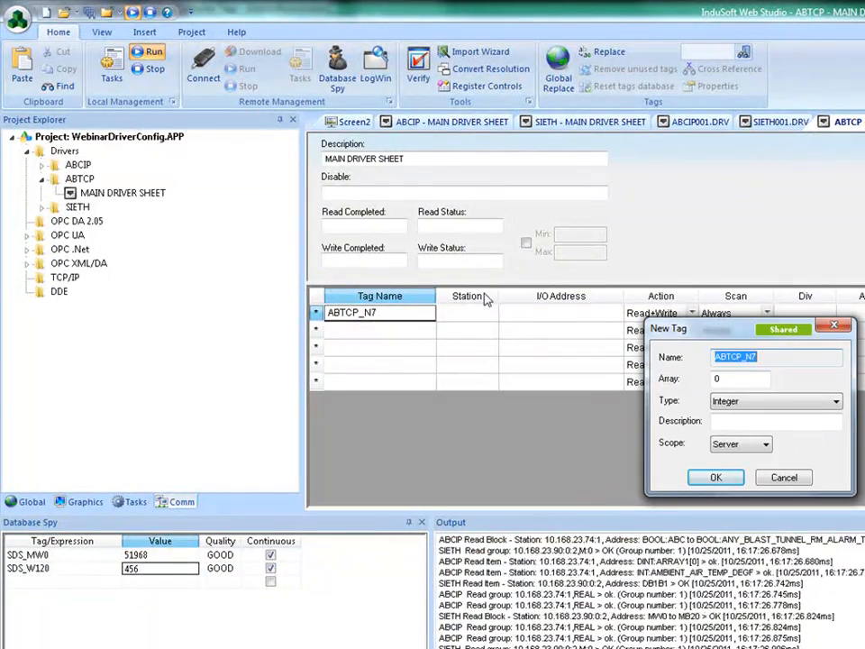
left_click(716, 477)
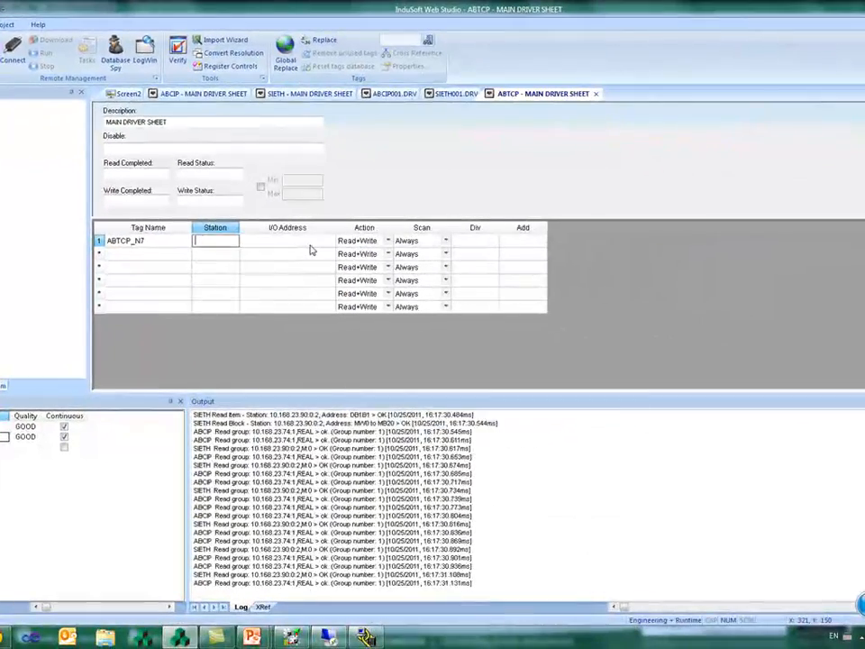
Set the ABTCP_N7 row's station to 192.168.100.88 and its I/O address to N7:0, widening the Station column to show the full address
type("192.168.1")
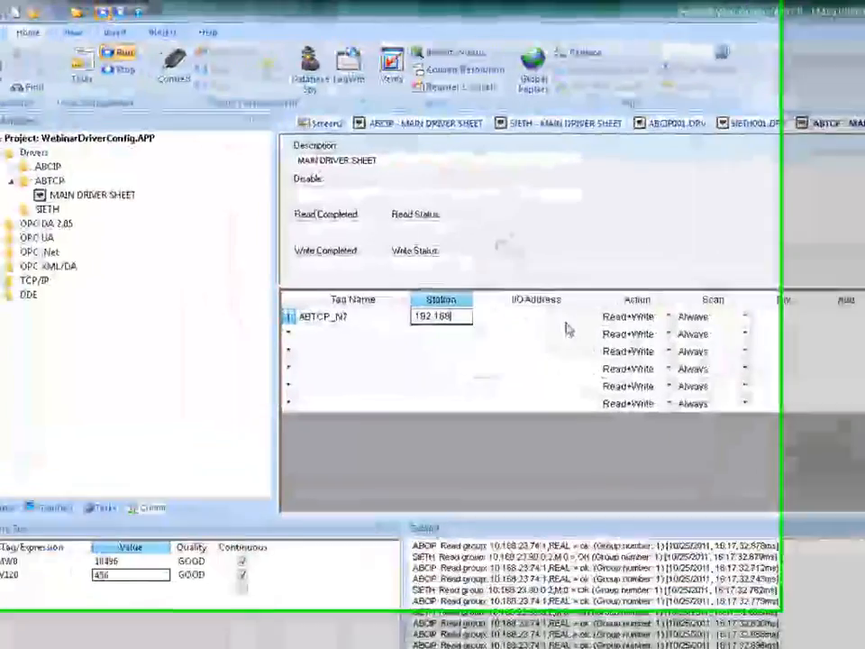
type("00.8")
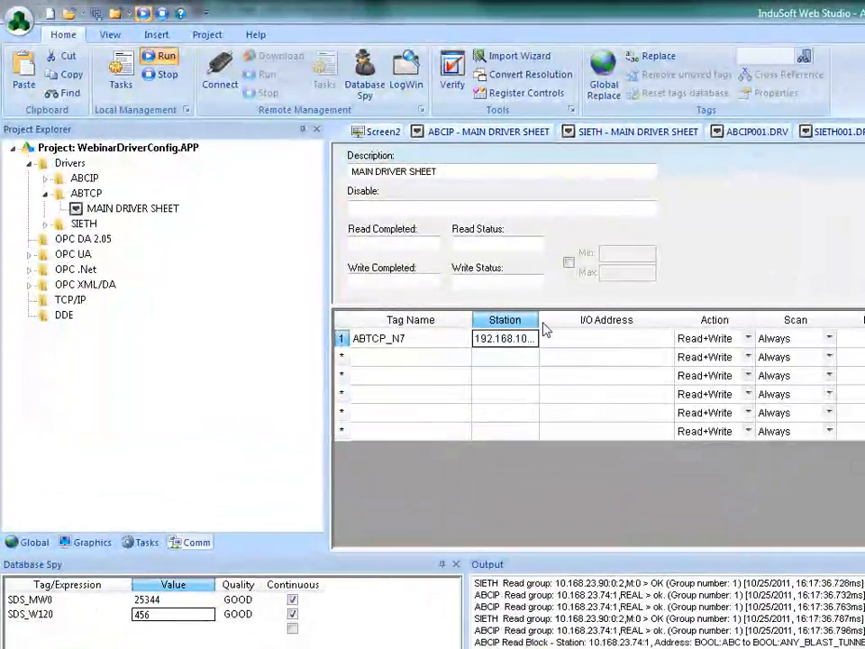
type("8")
left_click_drag(540, 321, 603, 321)
left_click(655, 340)
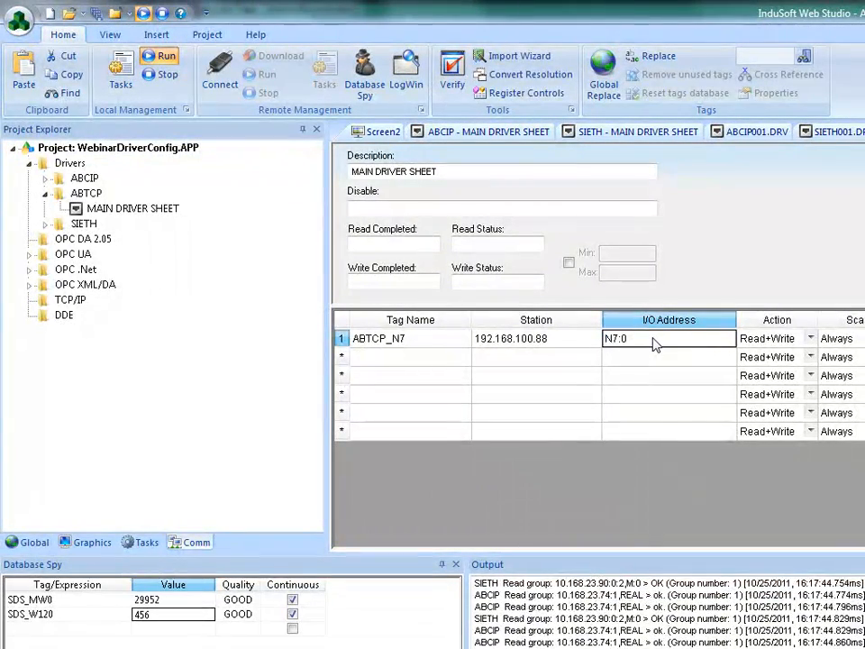
Enter the I/O addresses N7:20, F8:1 and B3:0/2 in rows two to four of the ABTCP sheet
type("N7:20")
key("Return")
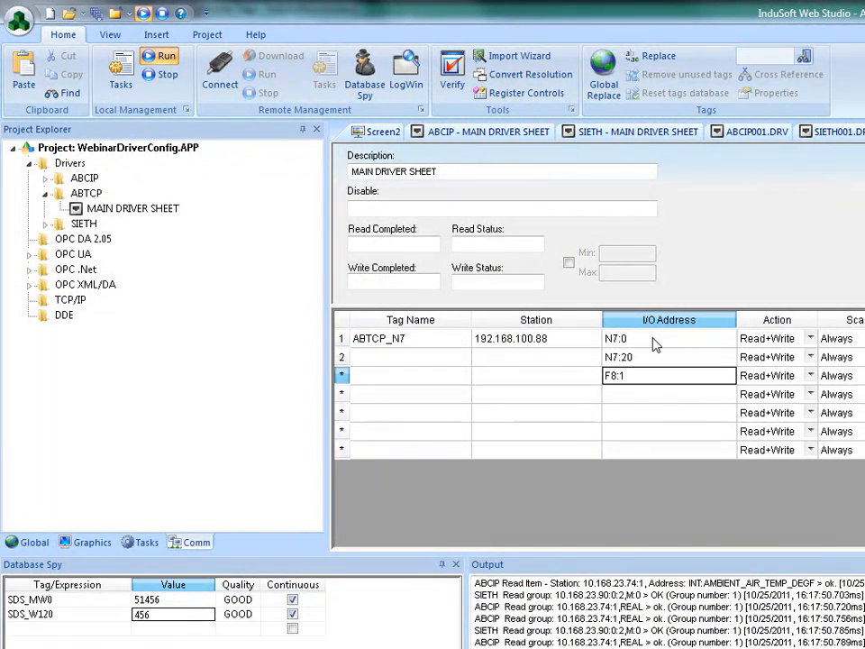
key("Return")
type("B3:")
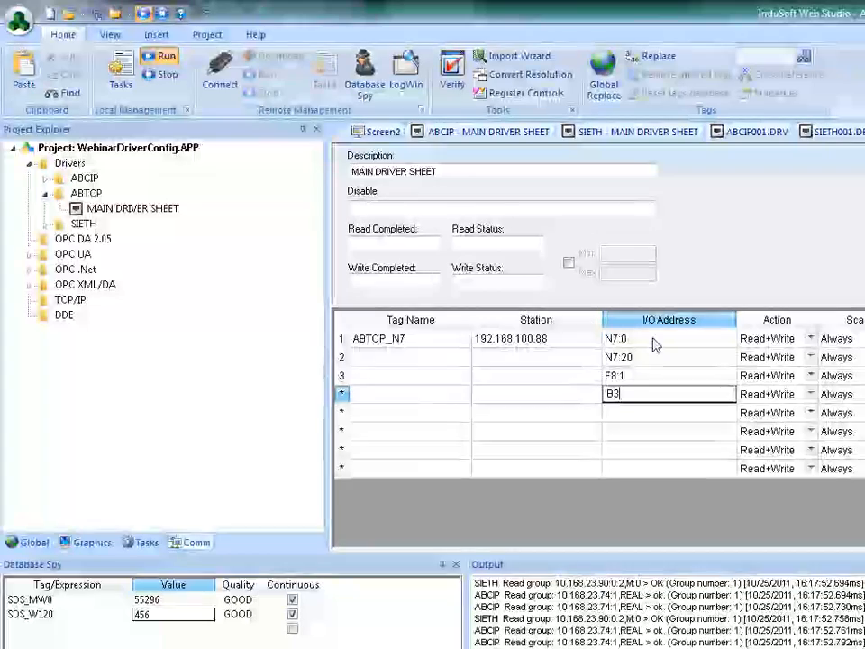
type("0/")
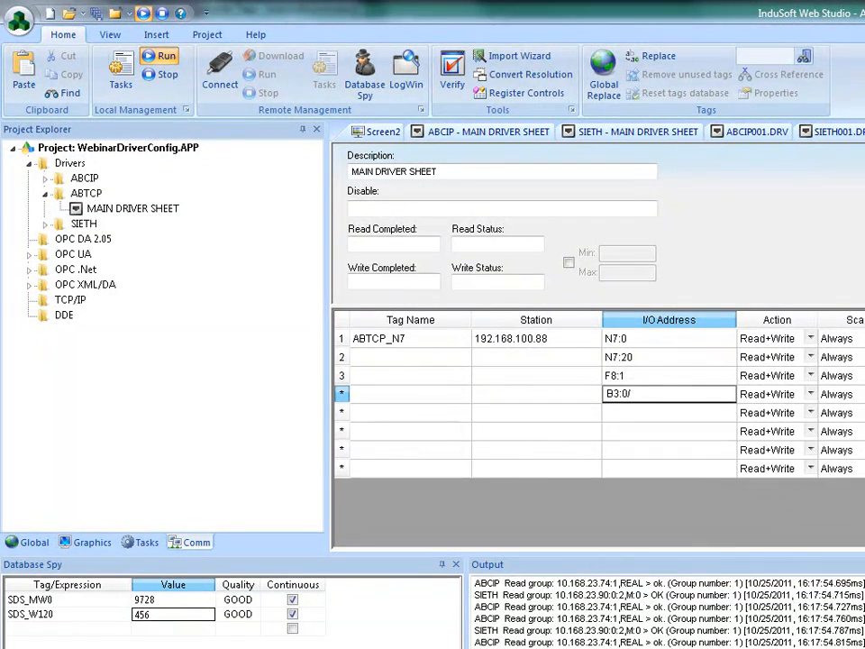
type("2")
key("Return")
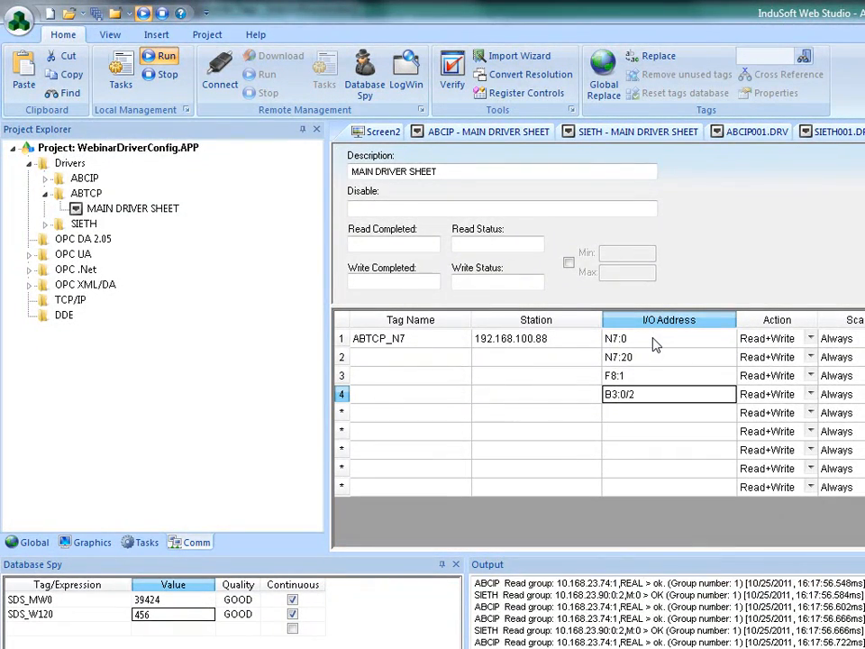
Try R6:0.FD as a sample I/O address in the fifth row and clear the cell again
key("Down")
type("rwerwer")
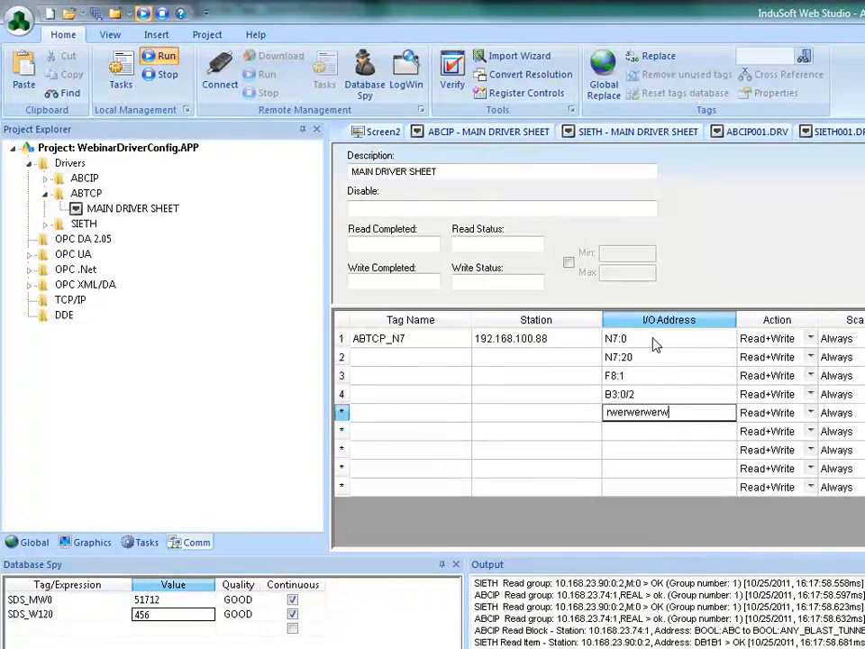
key("Return")
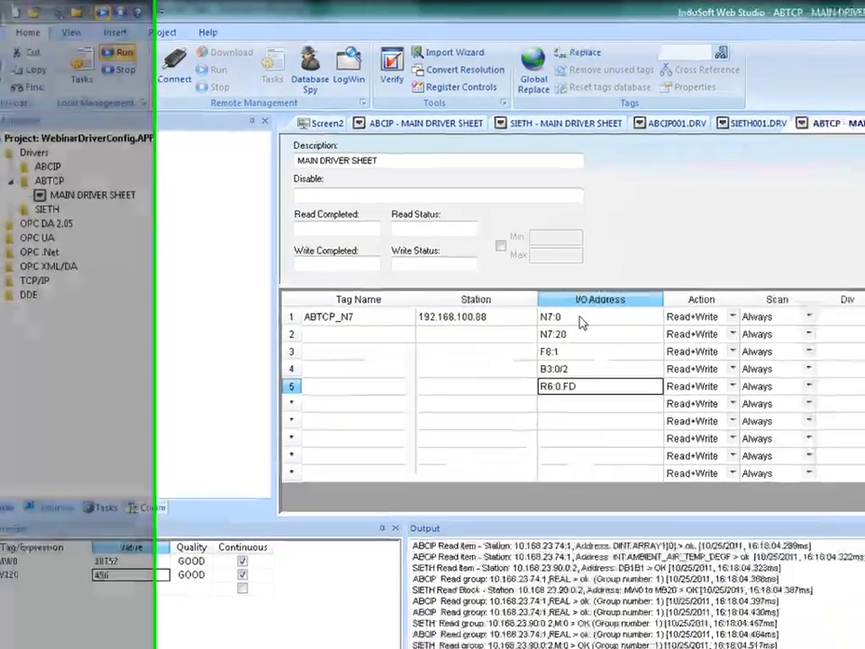
key("BackSpace")
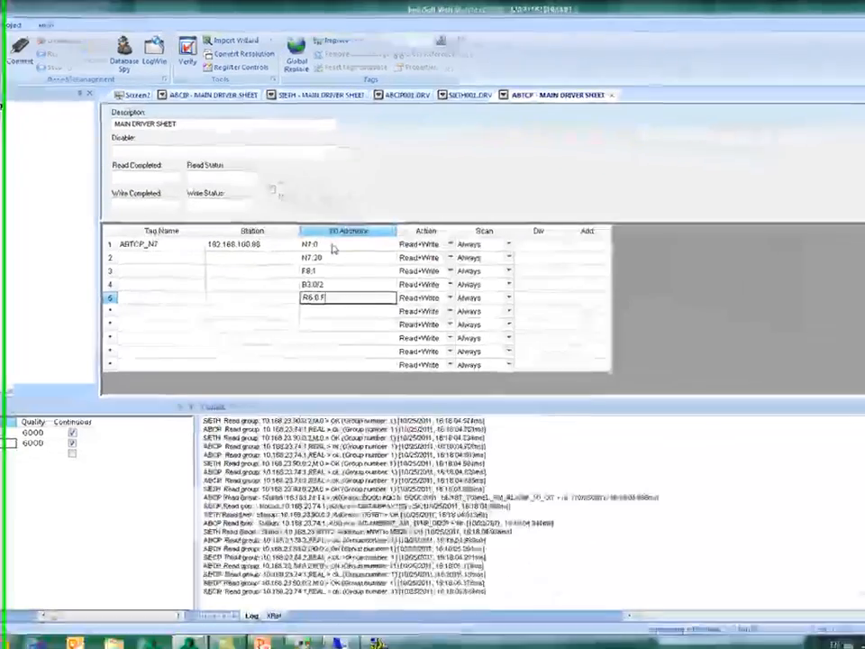
type("D")
key("BackSpace")
key("BackSpace")
key("BackSpace")
key("BackSpace")
key("BackSpace")
key("BackSpace")
key("BackSpace")
Copy the first row's station address into the Station cells of rows two to four
key("Up")
key("Left")
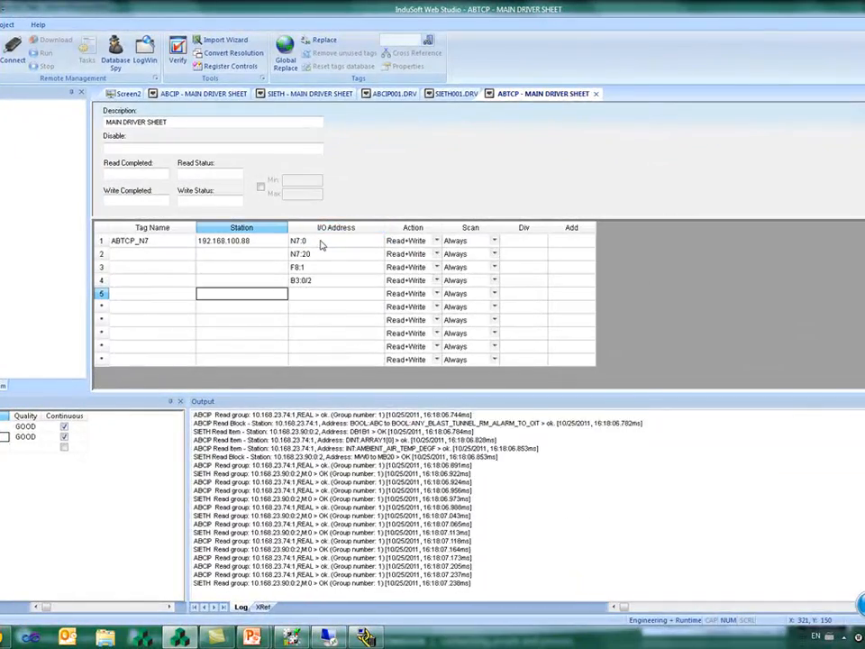
key("Up")
key("Up")
key("Up")
key("ctrl+c")
key("Down")
key("ctrl+v")
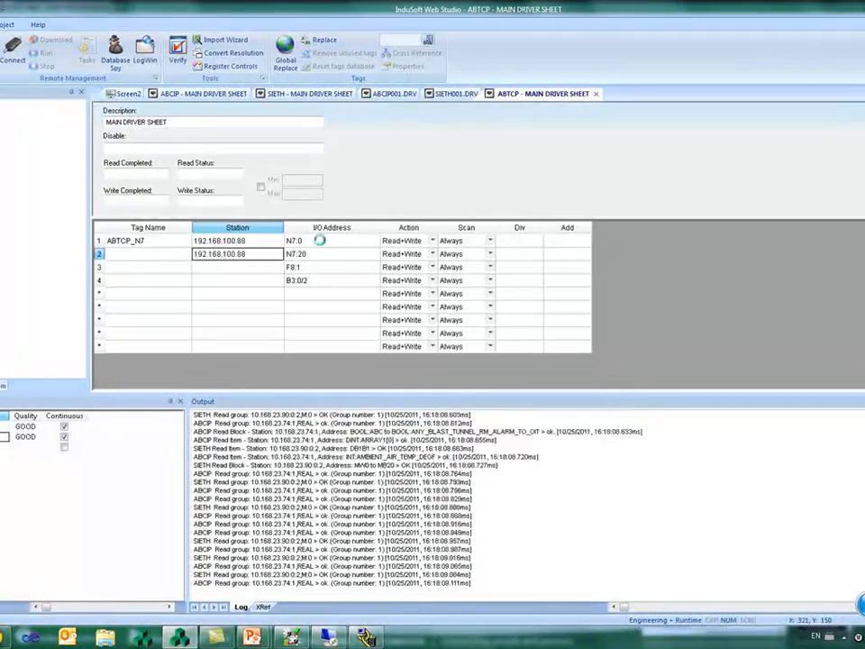
key("Down")
key("ctrl+v")
key("Down")
key("ctrl+v")
Name the tag in the N7:20 row N7_20 and create it with the default tag settings
key("Up")
key("Up")
key("Up")
key("Down")
type("N7_2")
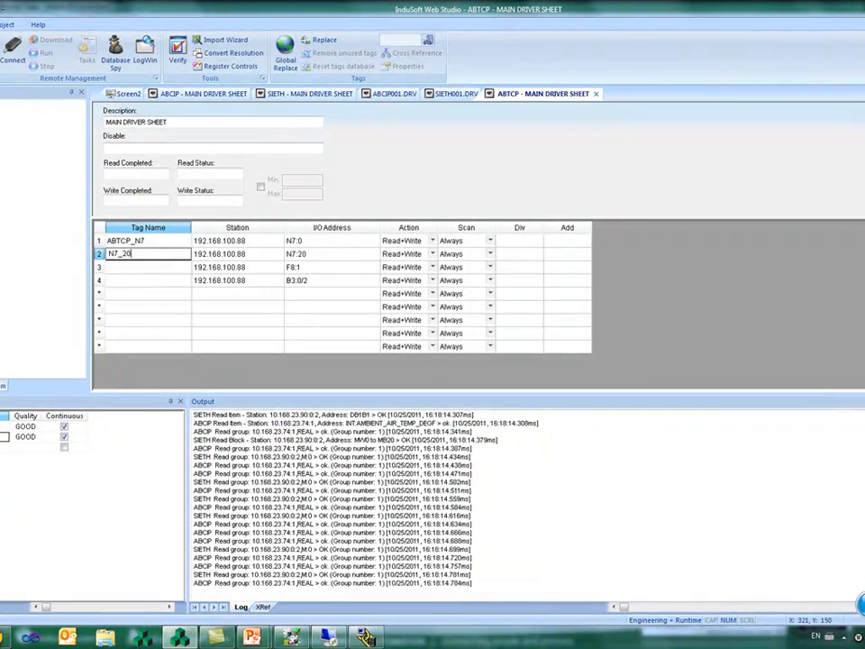
type("0")
key("Return")
key("Return")
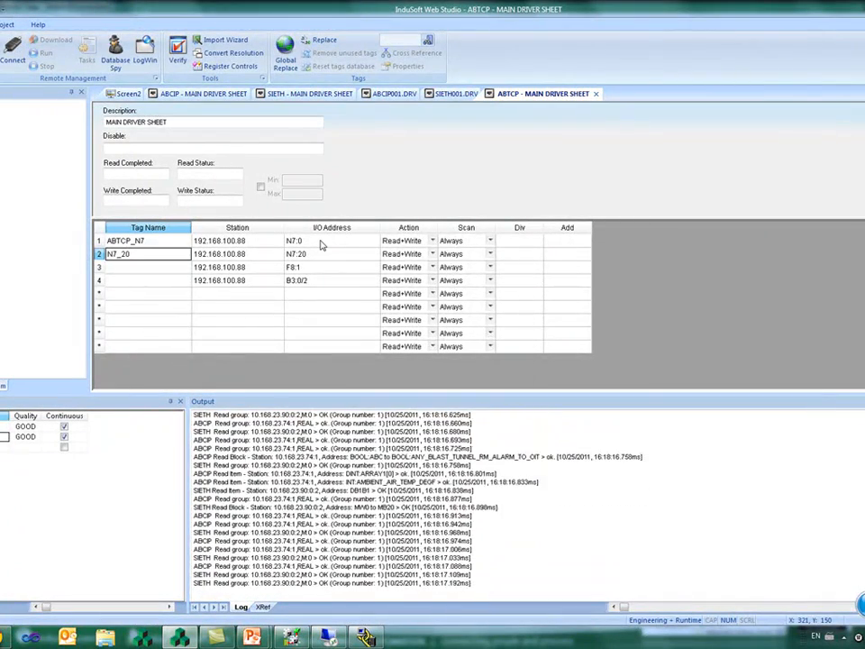
Name the tags in the F8:1 and B3:0/2 rows F8 and B3_Bit, creating both
key("Down")
type("F8")
key("Return")
key("Return")
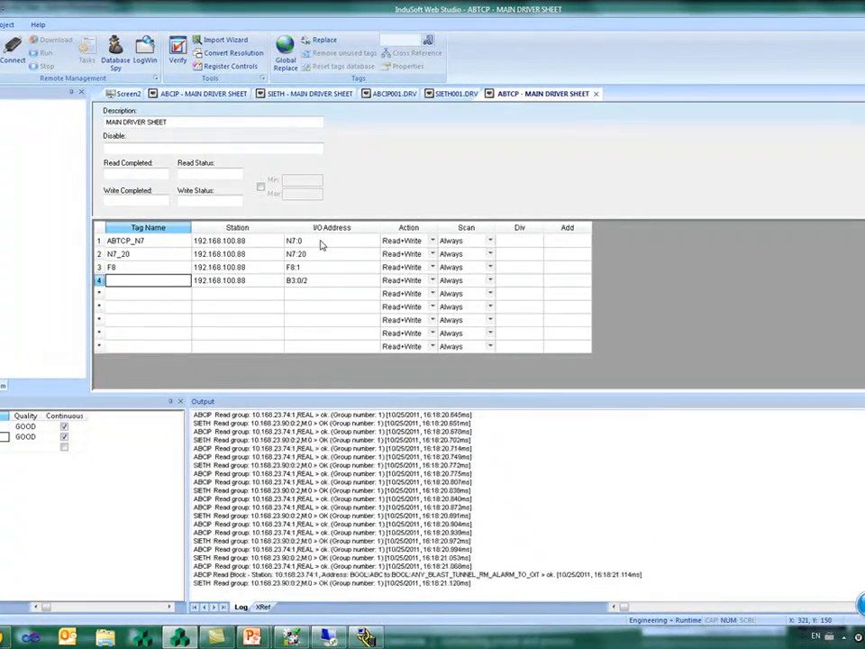
type("B3_Bit")
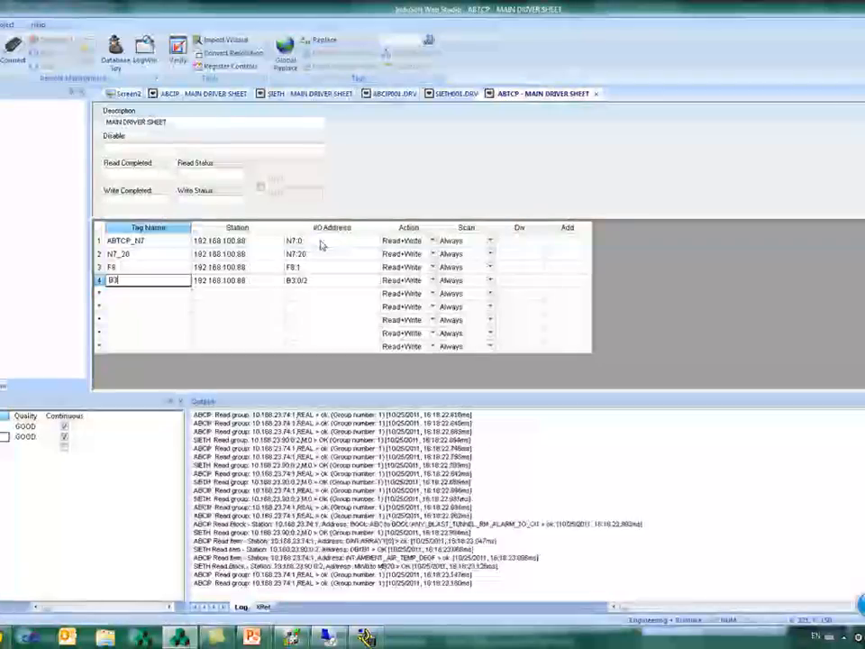
key("Return")
key("Return")
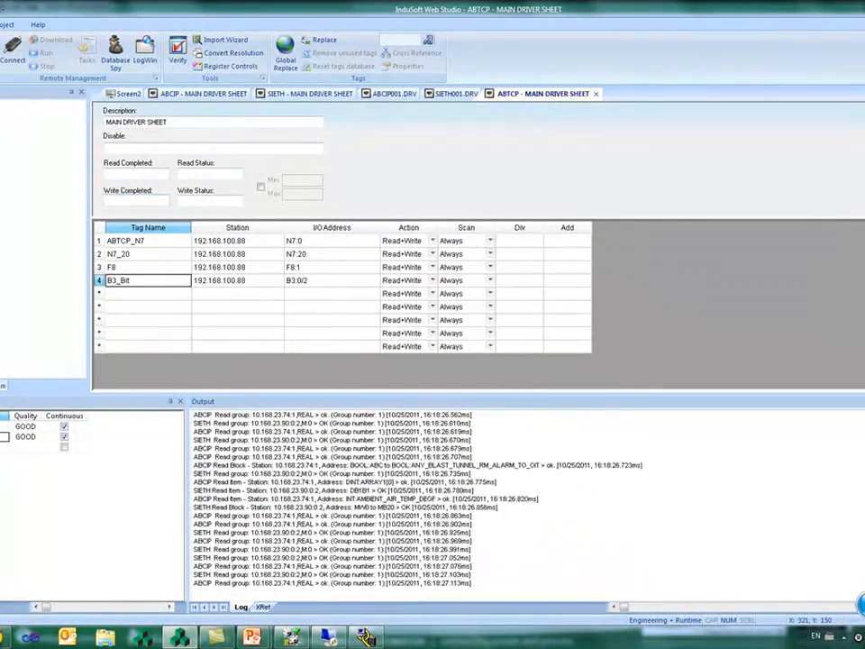
Restart the Driver Runtime task from the project's execution tasks so it loads the ABTCP sheet
left_click(0, 50)
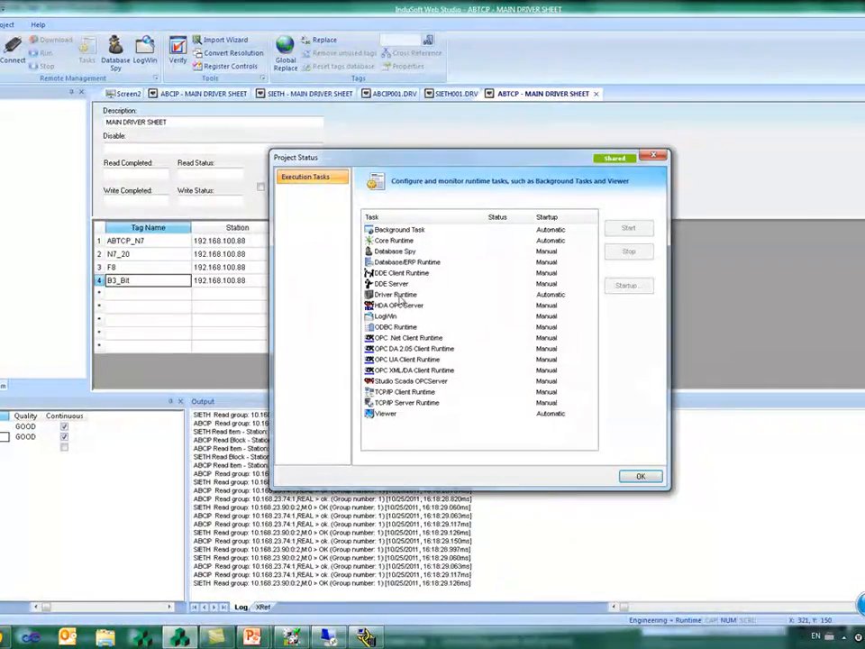
left_click(398, 295)
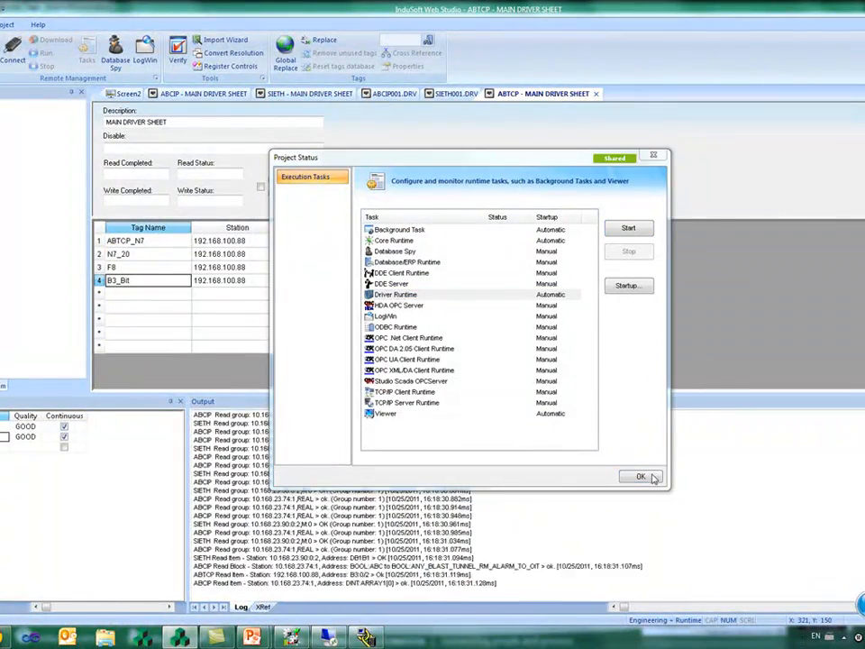
left_click(640, 477)
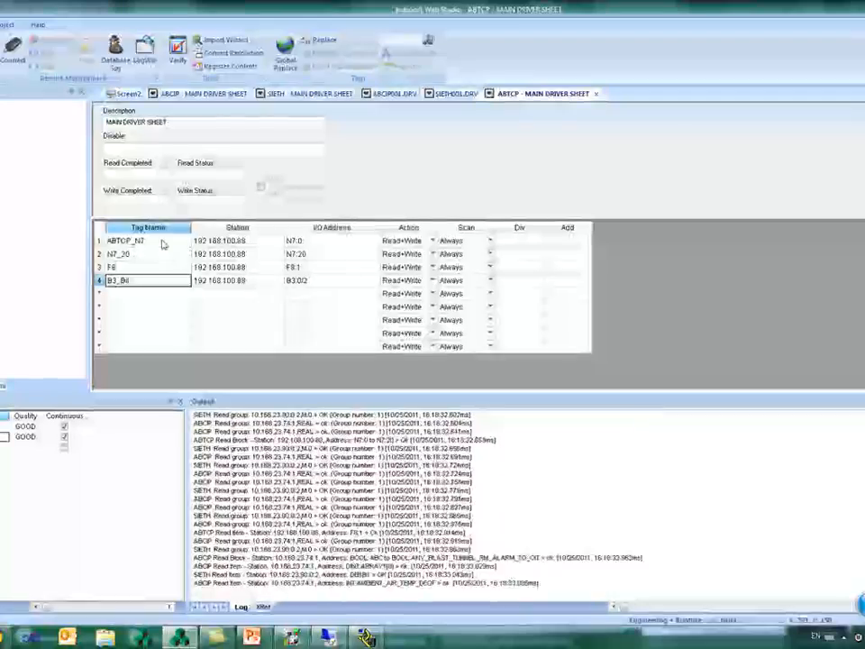
Copy the four ABTCP tag names into Database Spy's DB 3 sheet and check each tag's value
left_click_drag(149, 241, 178, 276)
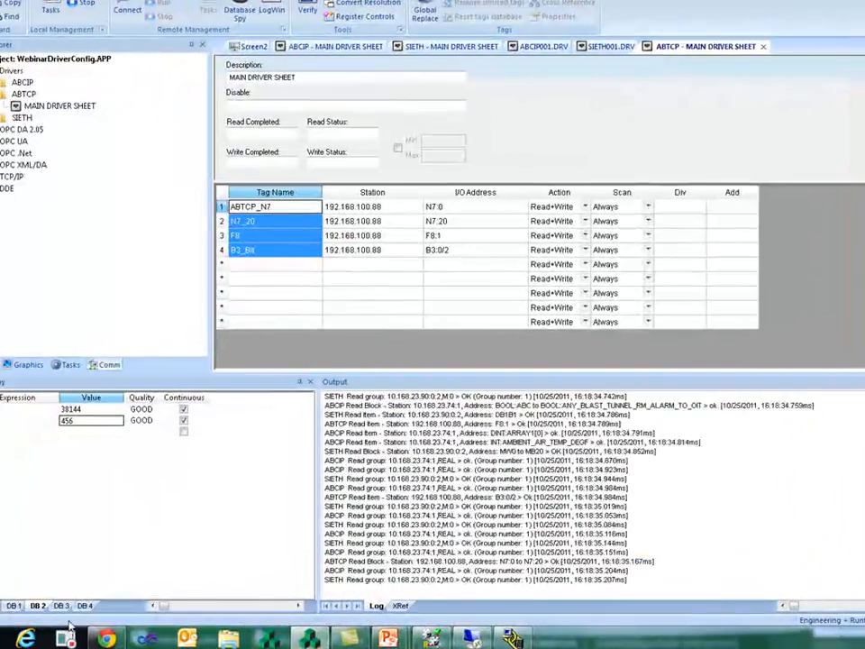
left_click(60, 606)
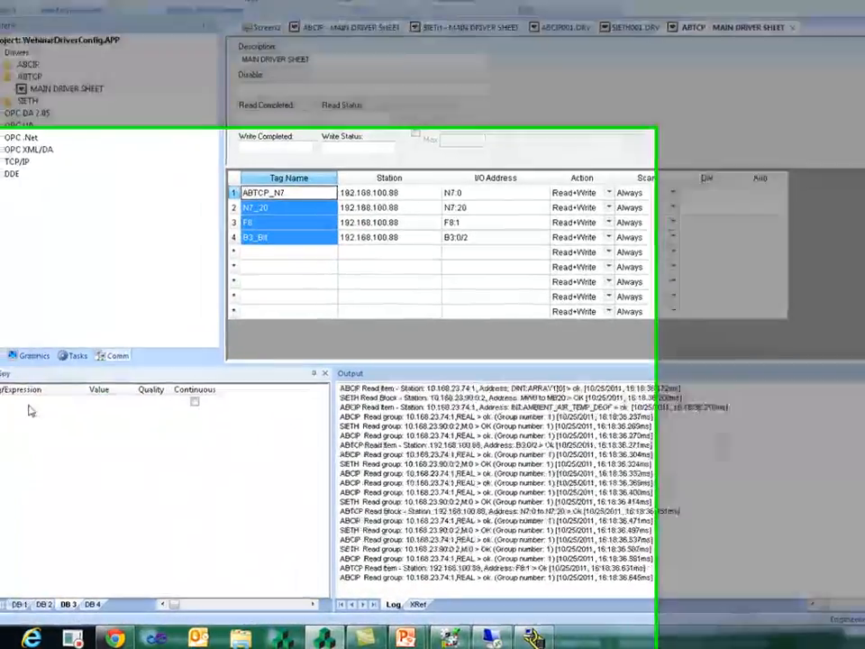
left_click(30, 403)
key("ctrl+v")
left_click(100, 403)
key("Down")
key("Down")
key("Down")
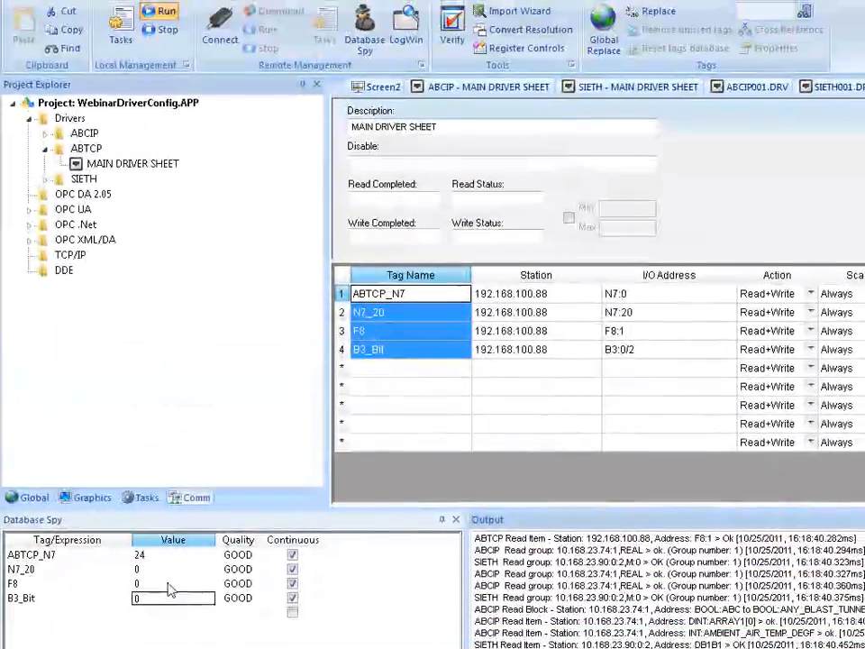
left_click(173, 571)
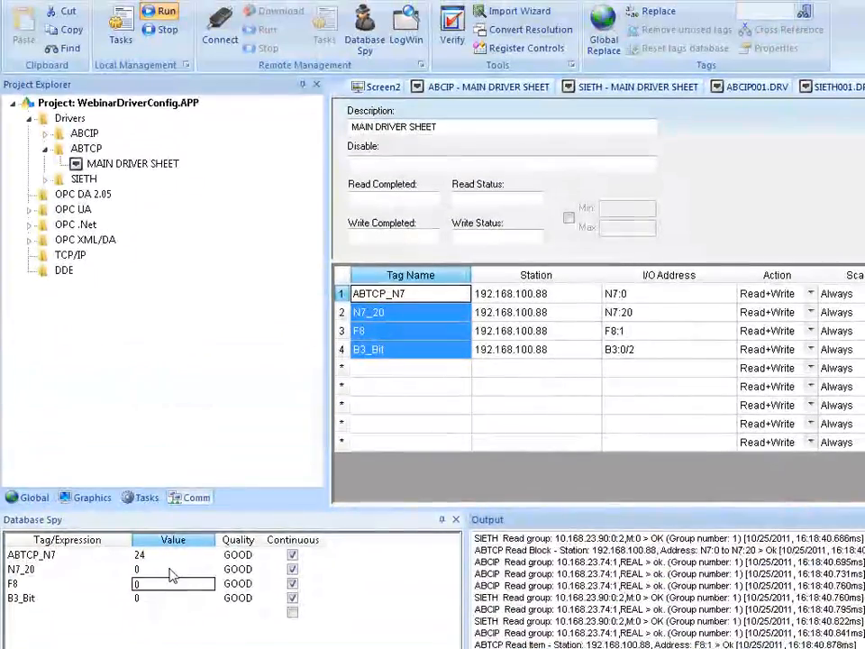
left_click(177, 555)
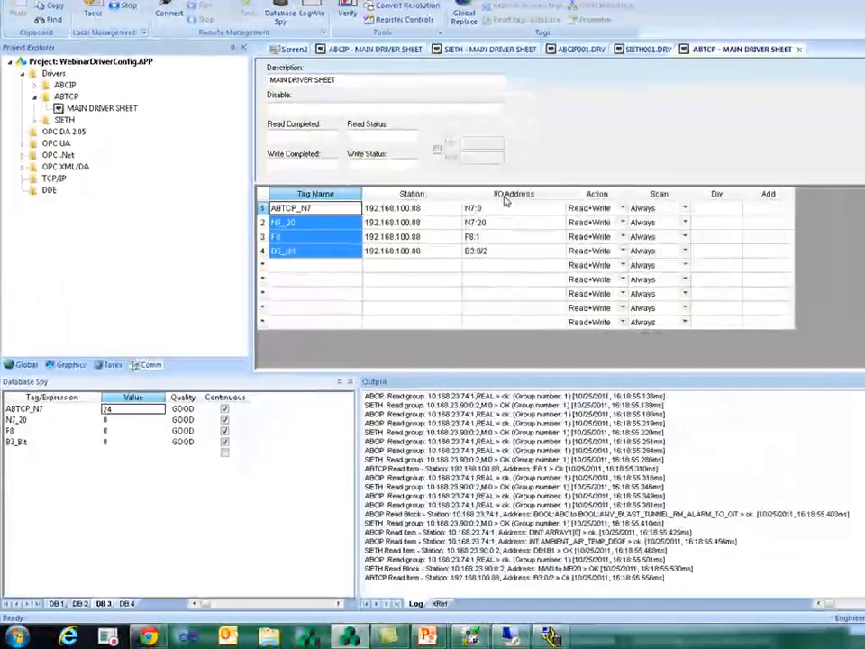
Review the B3 and N7 I/O addresses in the ABTCP sheet and open the ABCIP main driver sheet for comparison
left_click(660, 279)
left_click(506, 251)
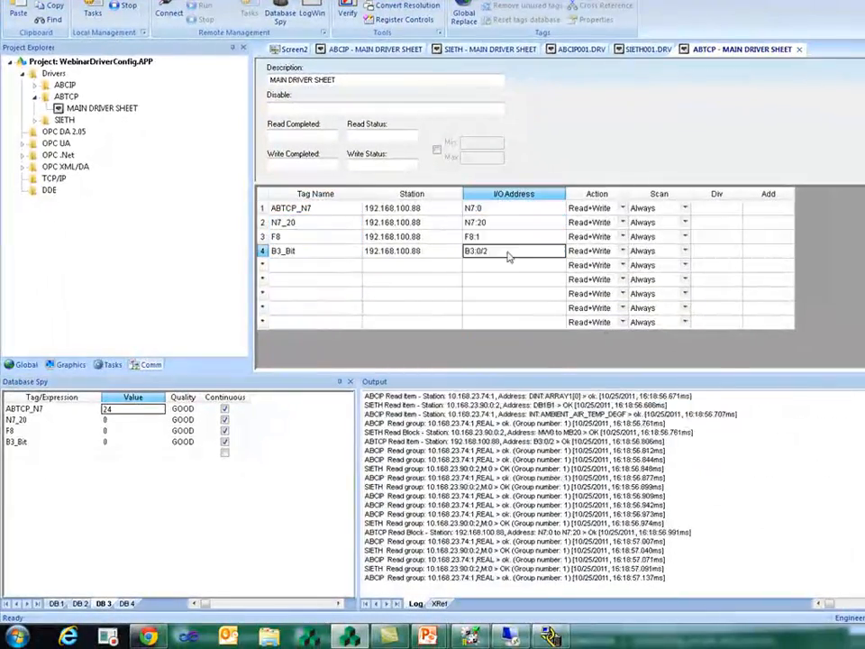
left_click(511, 223)
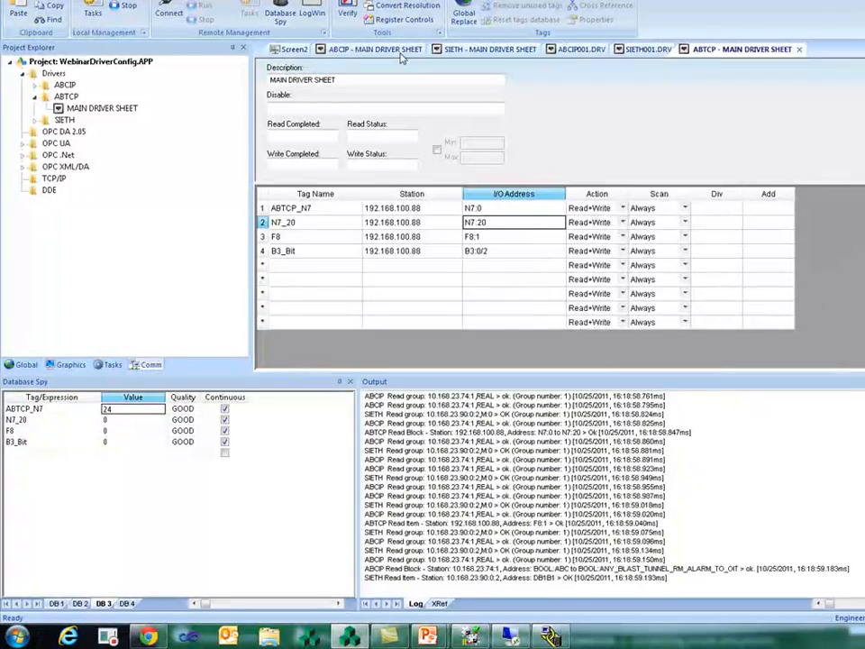
left_click(363, 51)
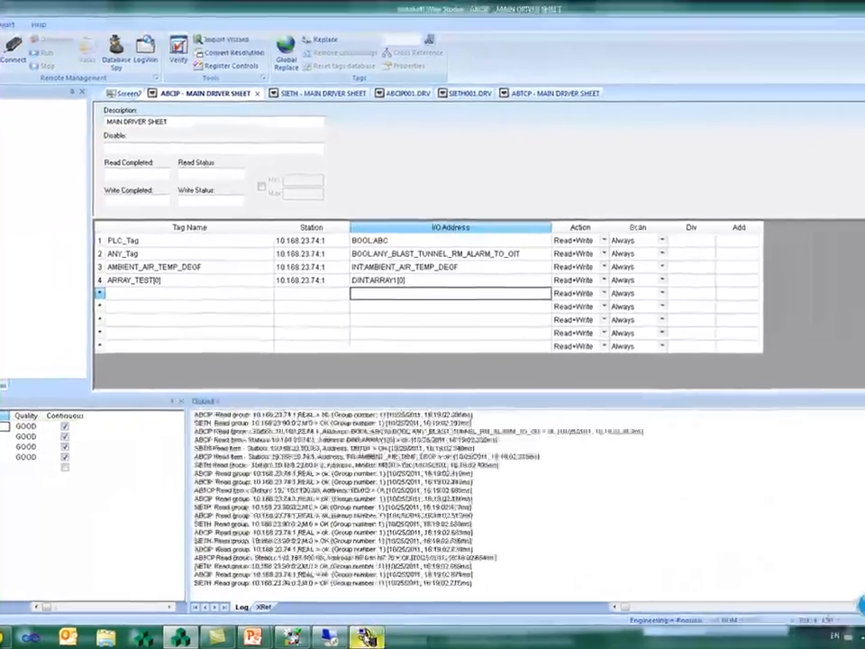
Switch to the RSWho network browser and examine the 1756-DHRIO/B module in the backplane of node 10.168.23.74
left_click(491, 636)
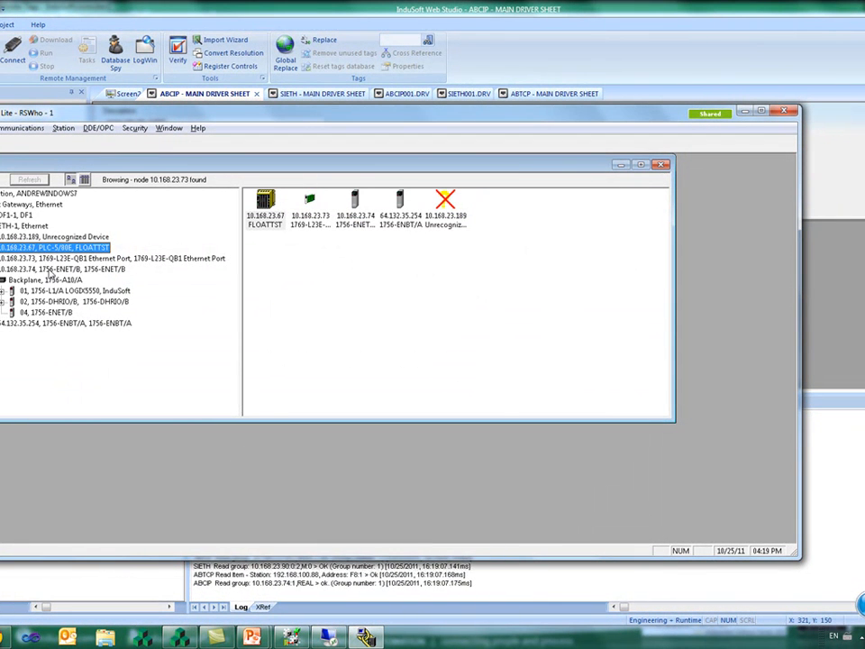
left_click(50, 267)
left_click(65, 302)
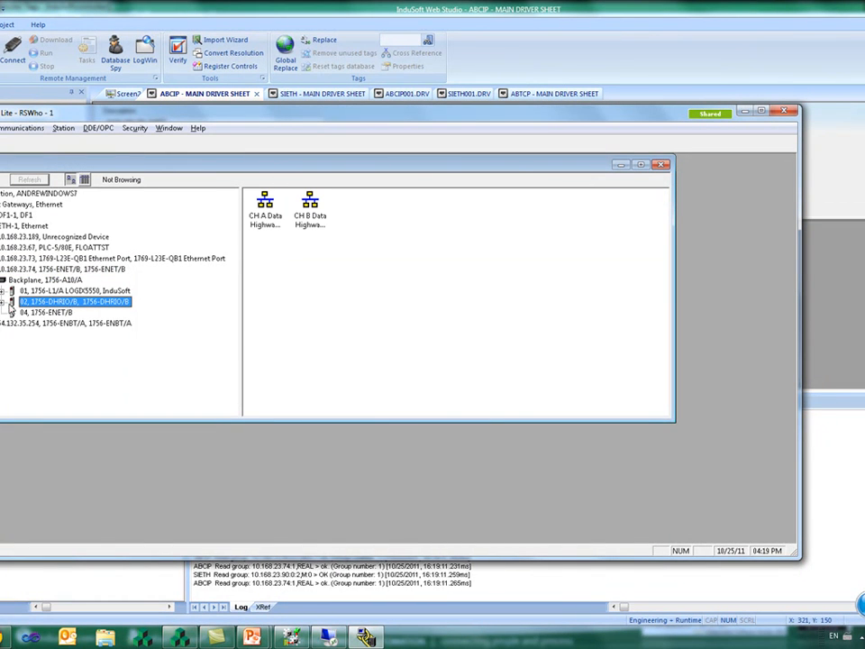
Expand the 1756-DHRIO/B module's CH B Data Highway Plus network and select the SLC-5/04 at node 01
left_click(11, 302)
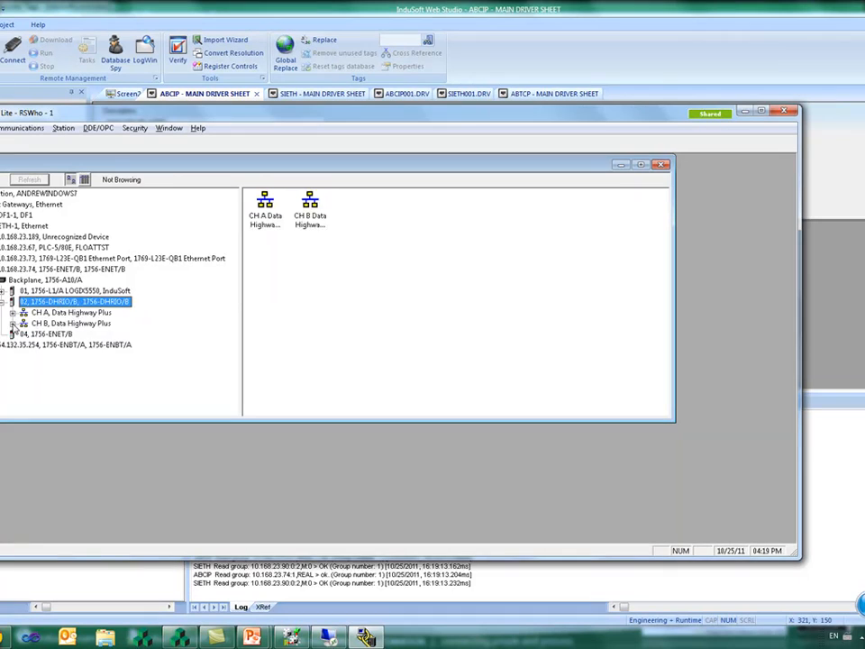
left_click(14, 323)
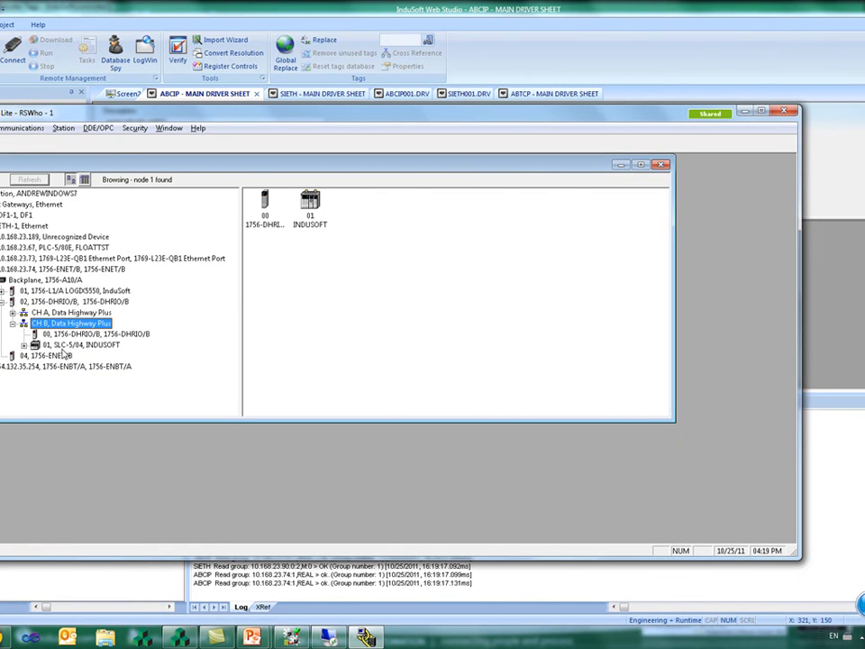
left_click(72, 345)
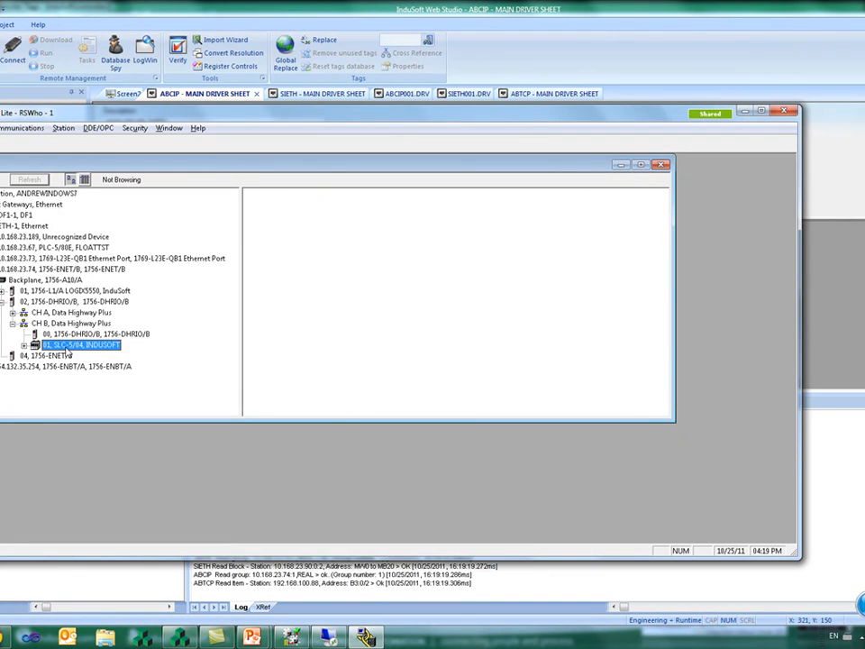
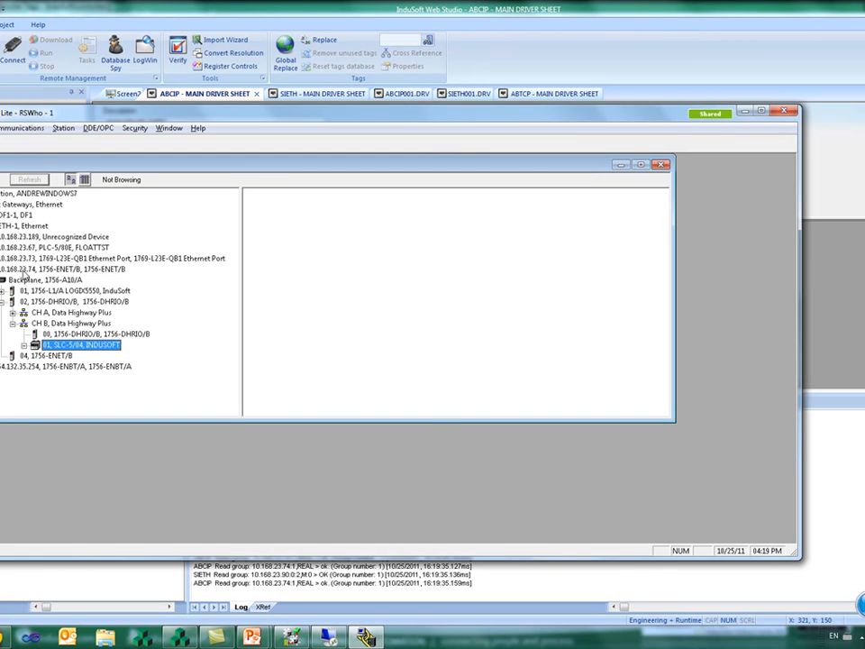
Switch to InduSoft Web Studio, widen the ABCIP sheet's Station column, and begin row 5's station with "500:192.168.23.74:"
left_click(376, 5)
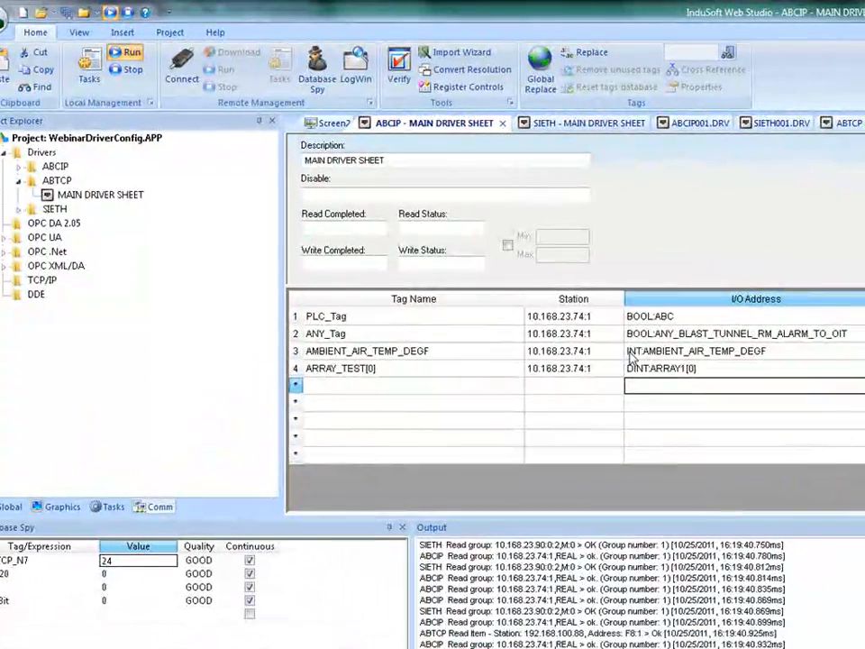
left_click_drag(624, 299, 781, 289)
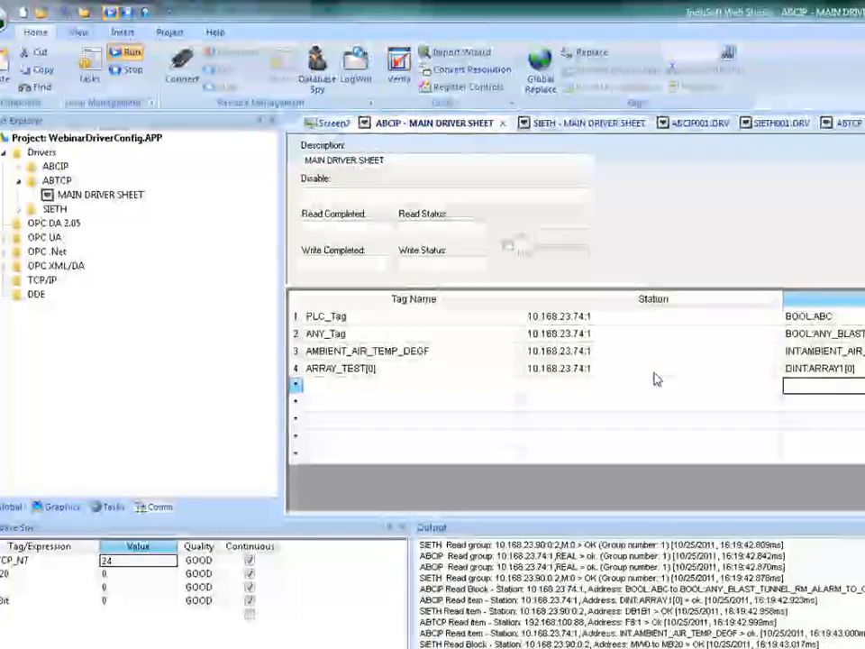
left_click(656, 386)
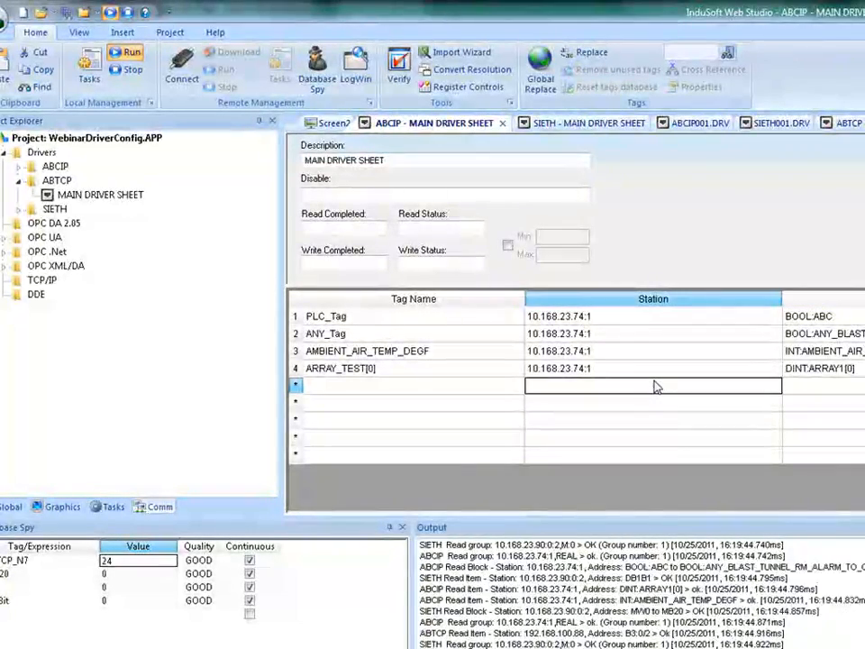
type("500:")
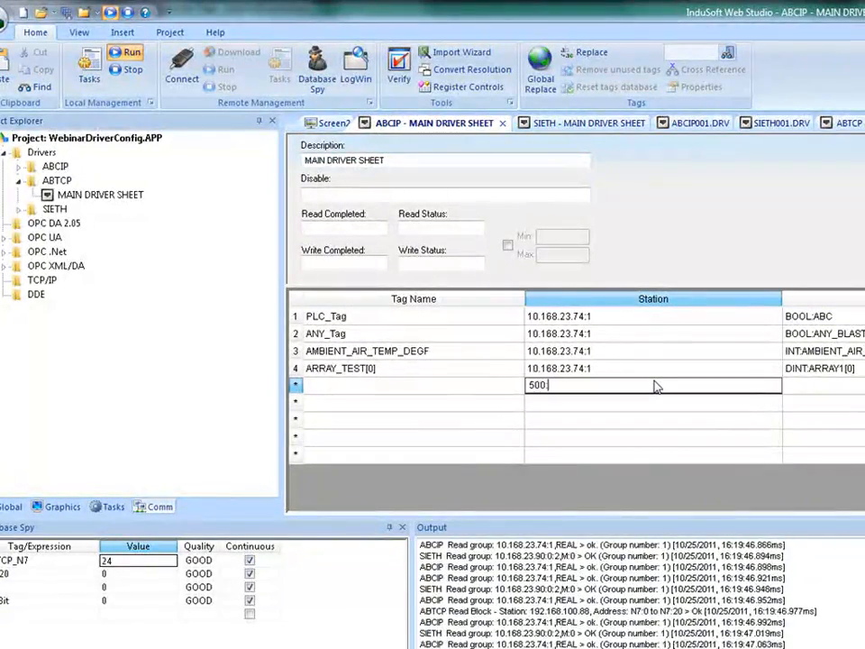
type("192.168.23.74:")
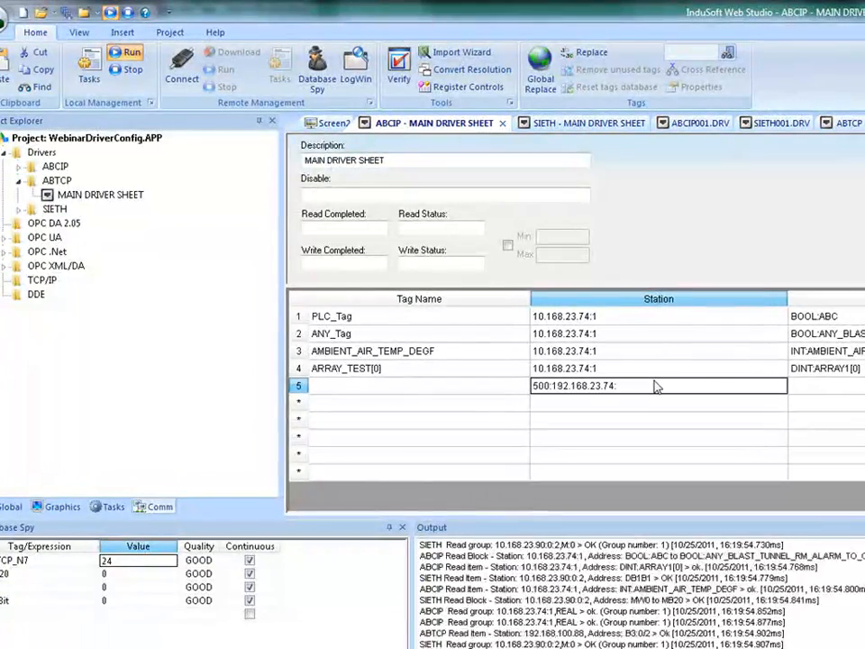
Check the 1756-DHRIO/B module's slot in RSWho and complete row 5's station in the ABCIP sheet as 500:192.168.23.74:0:2:B:1
key("alt+Tab")
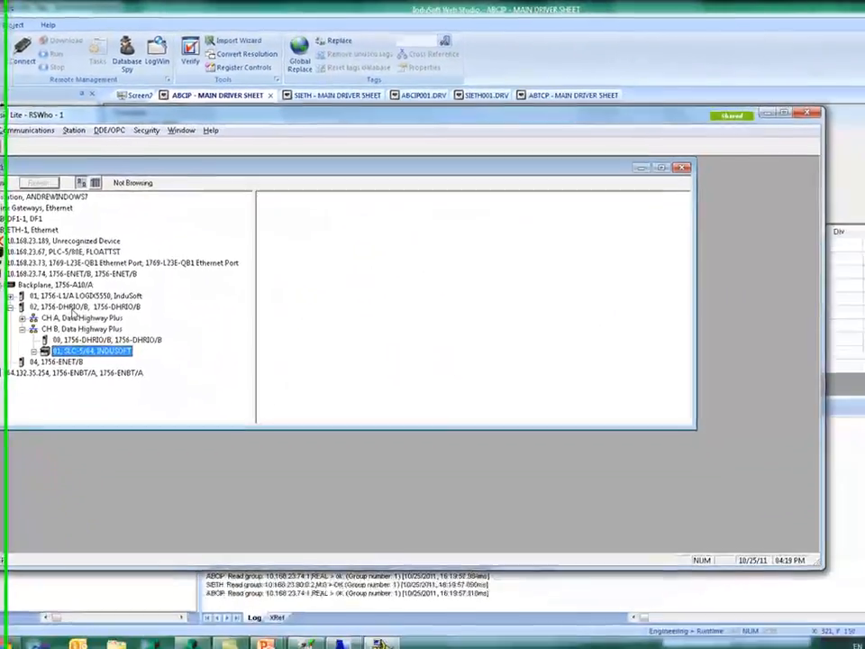
left_click(249, 396)
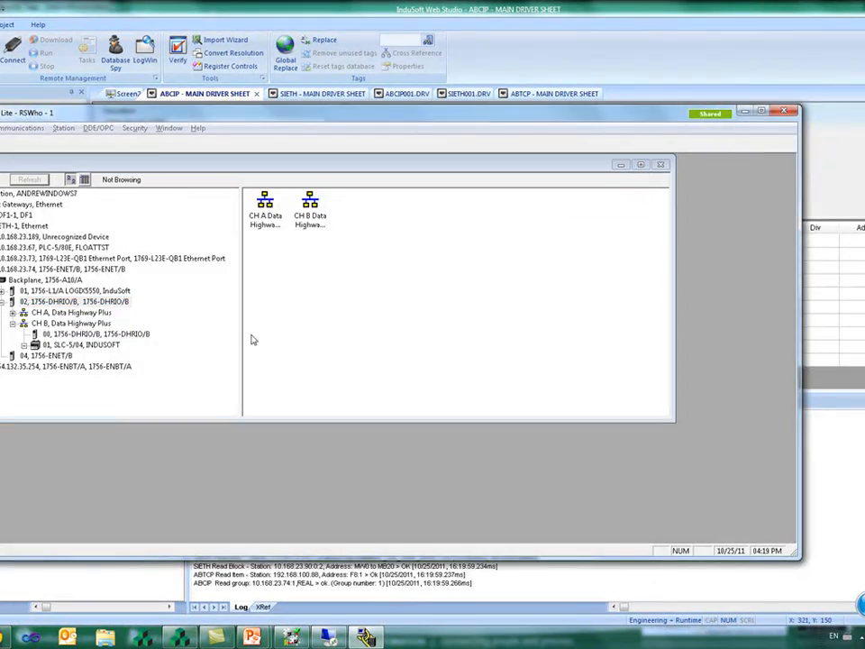
key("alt+Tab")
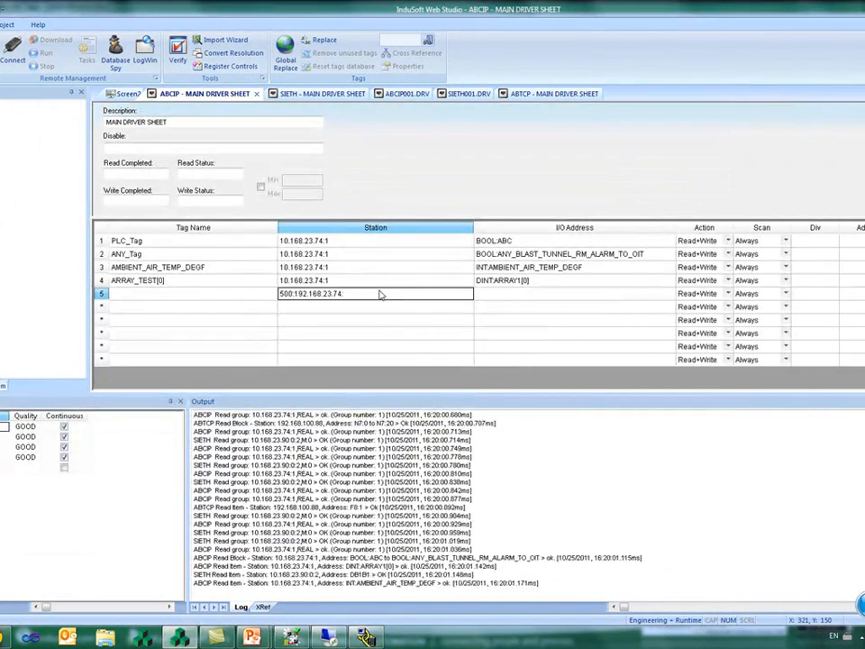
type(":0")
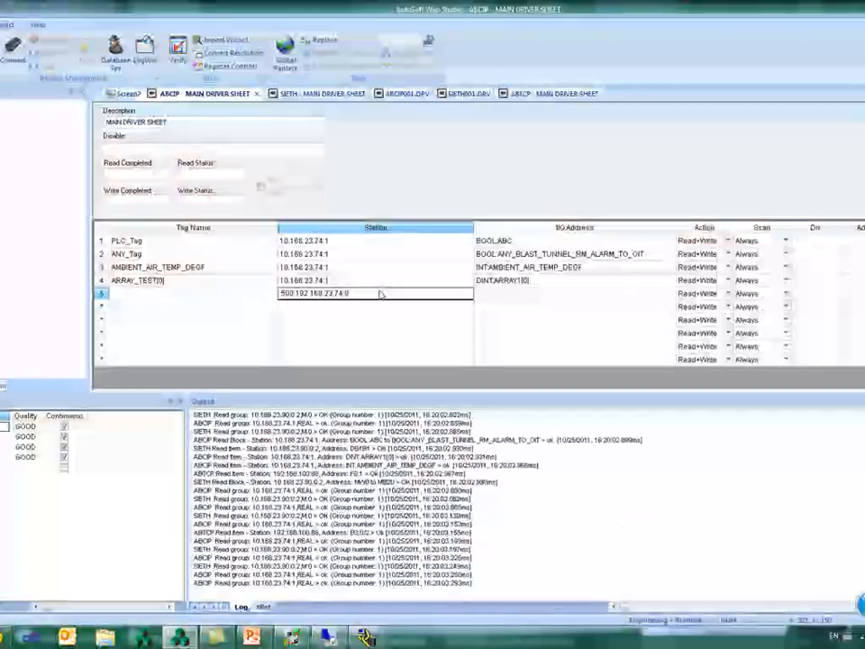
type(":2:B")
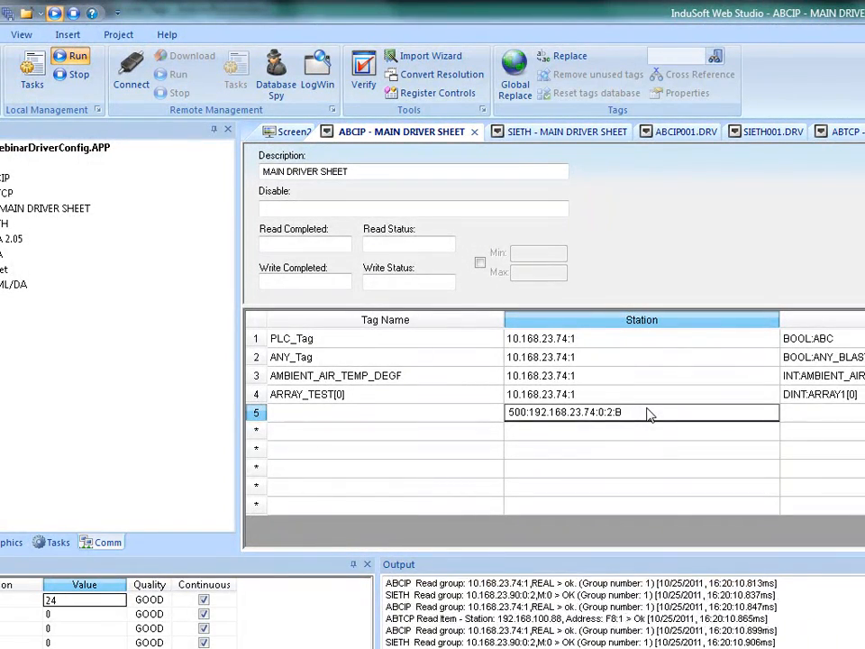
type(":")
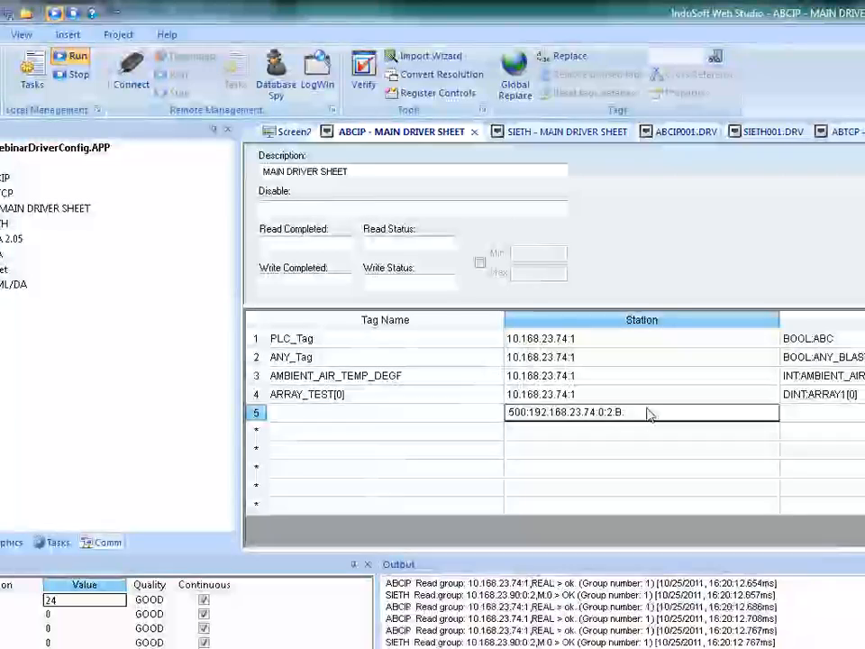
type("1")
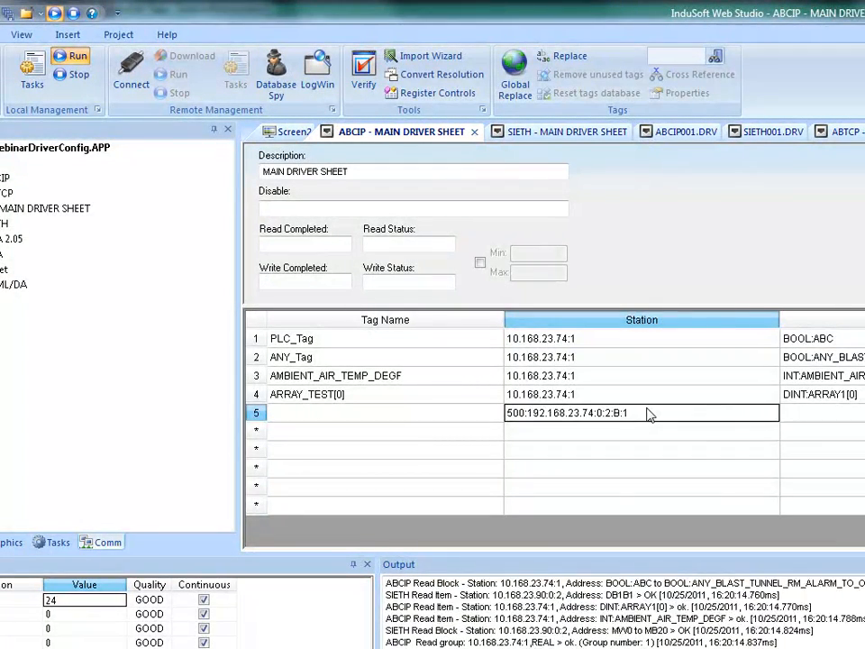
Set row 5's I/O address in the ABCIP sheet to N7:0
key("Tab")
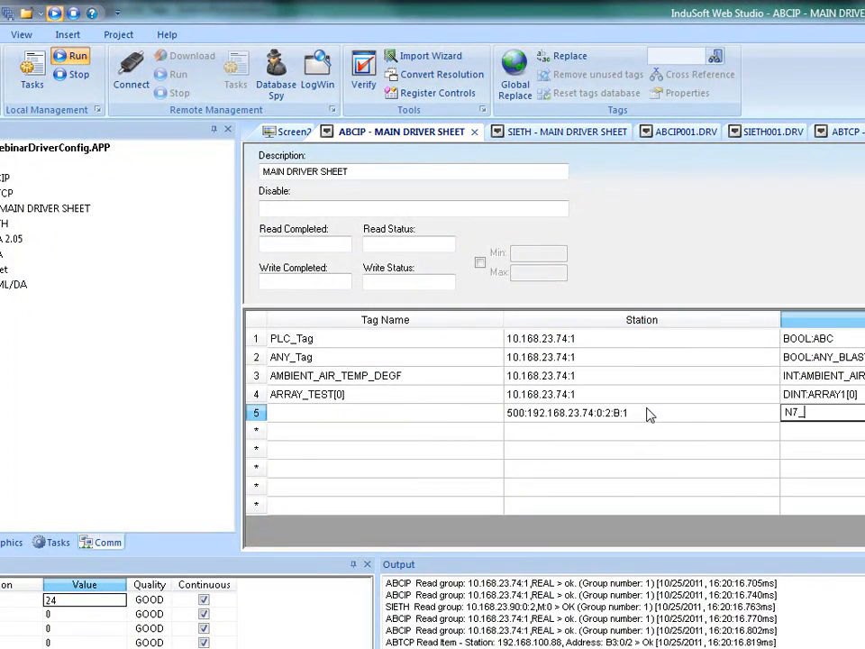
key("Return")
left_click(651, 415)
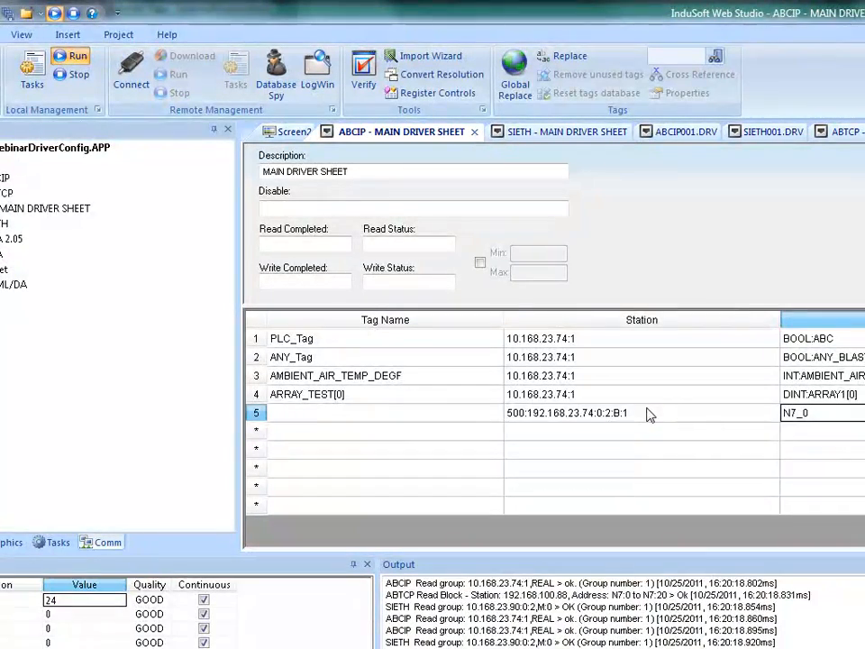
key("Tab")
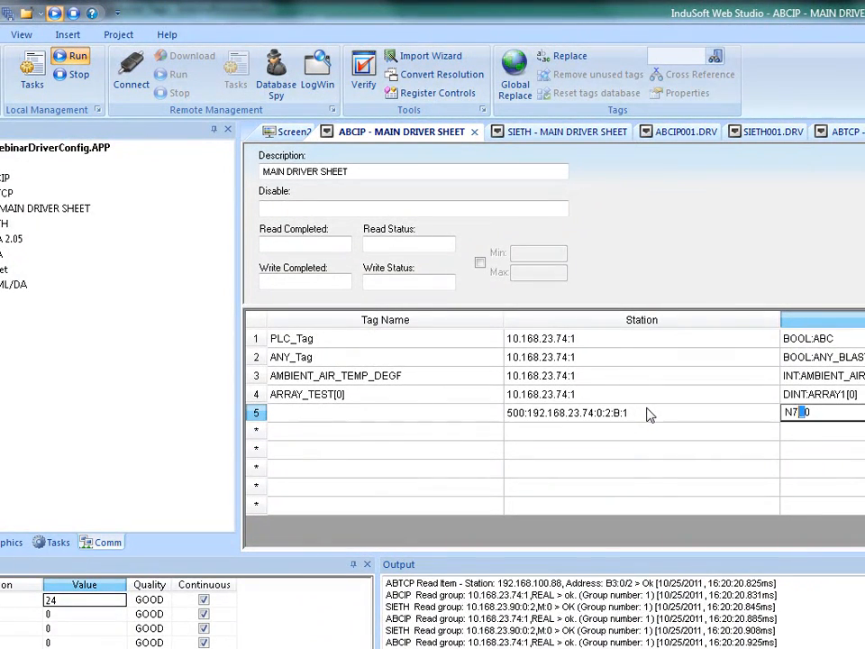
key("shift+Tab")
key("shift+Tab")
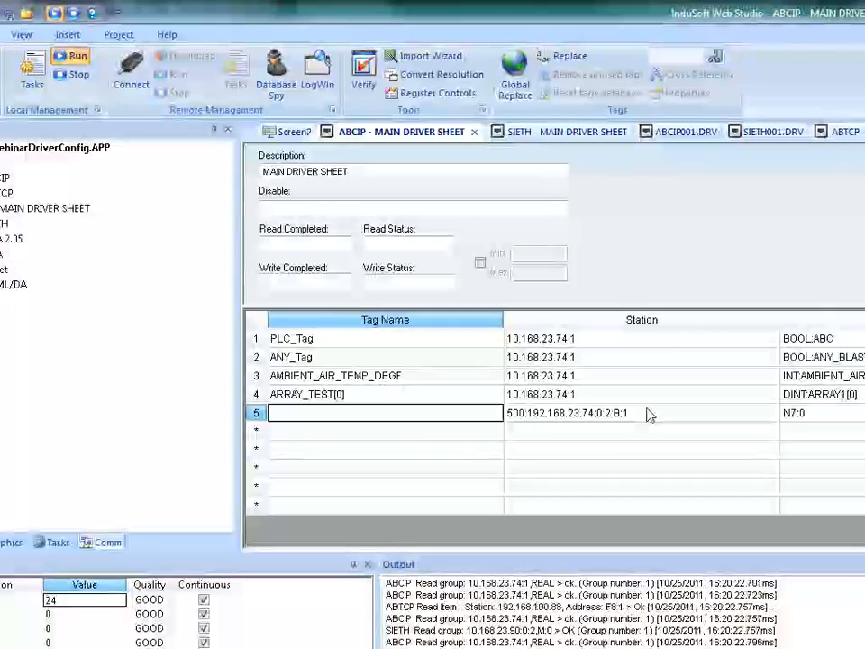
Name row 5's tag N7_0_ABCIP and create it as an Integer tag with Server scope
type("N7_")
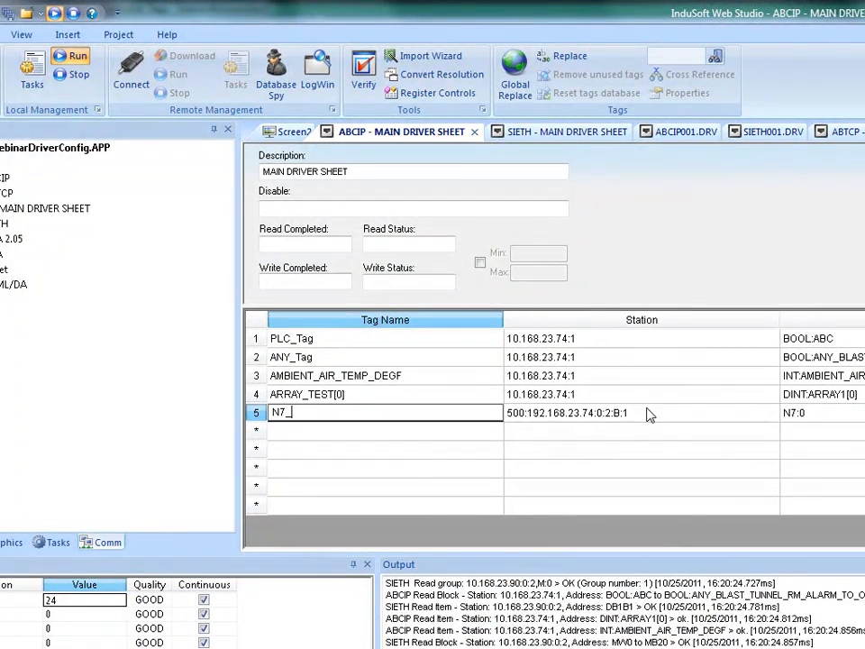
type("0_ABCIP")
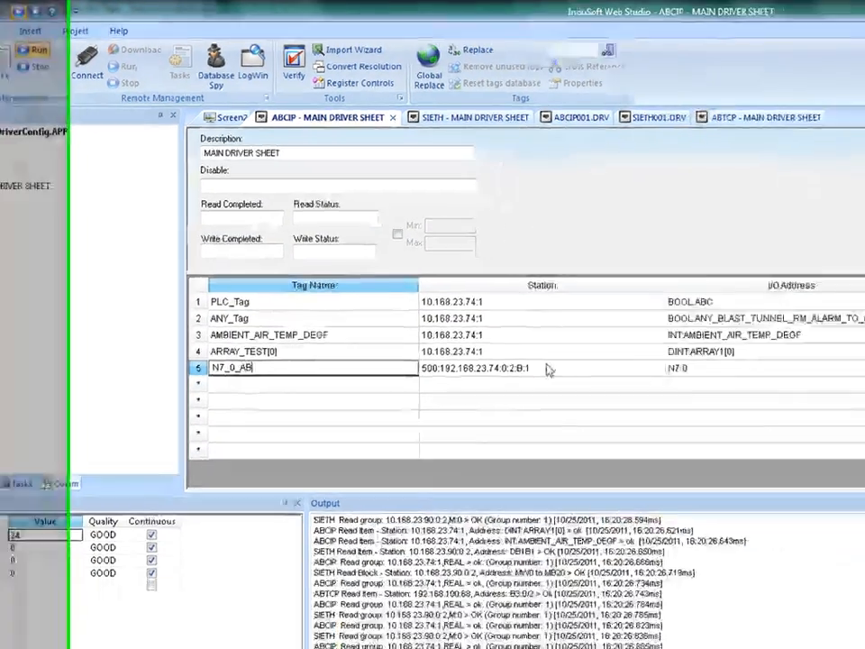
key("Return")
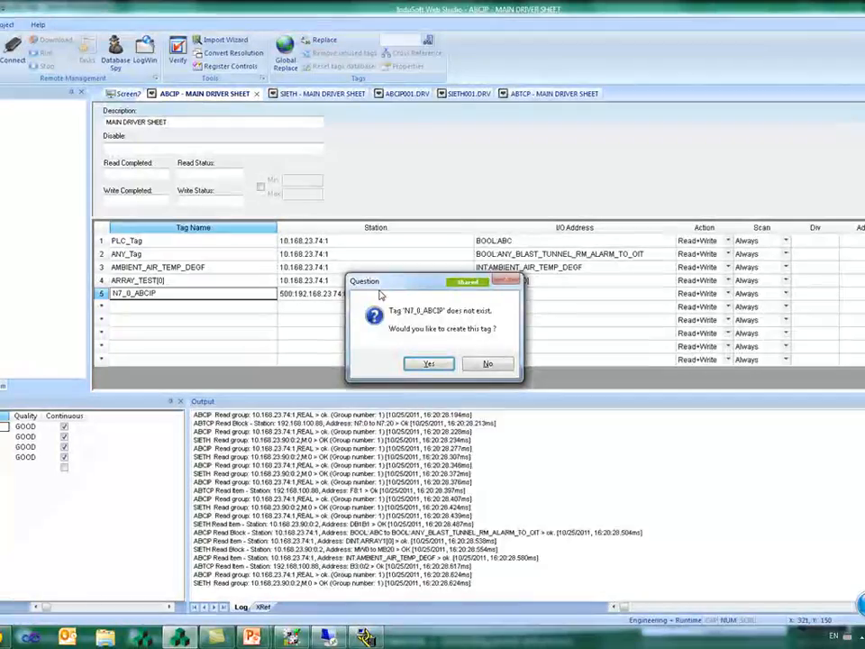
key("Return")
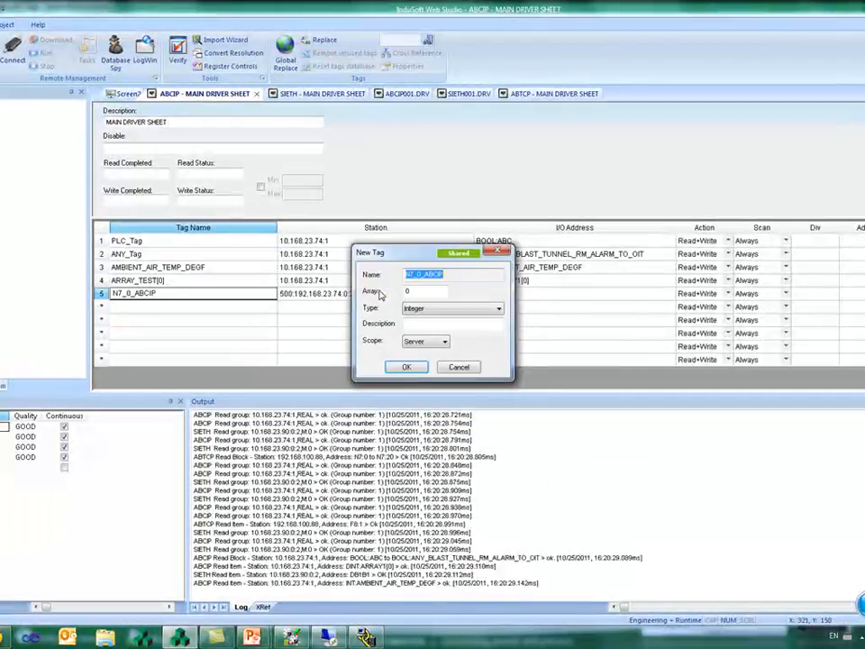
key("Return")
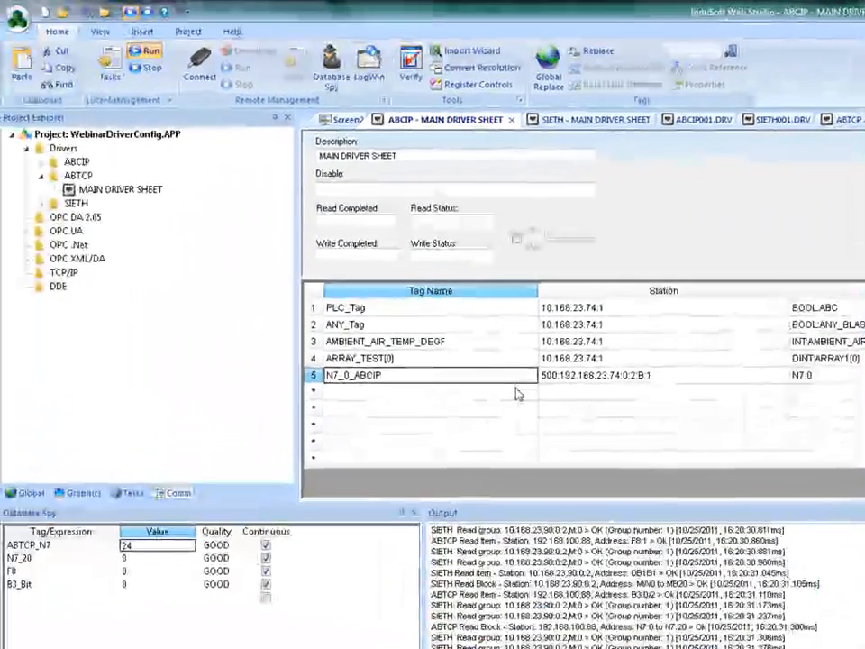
Add N7_0_ABCIP to Database Spy below B3_Bit and check its quality
left_click(268, 309)
left_click(521, 376)
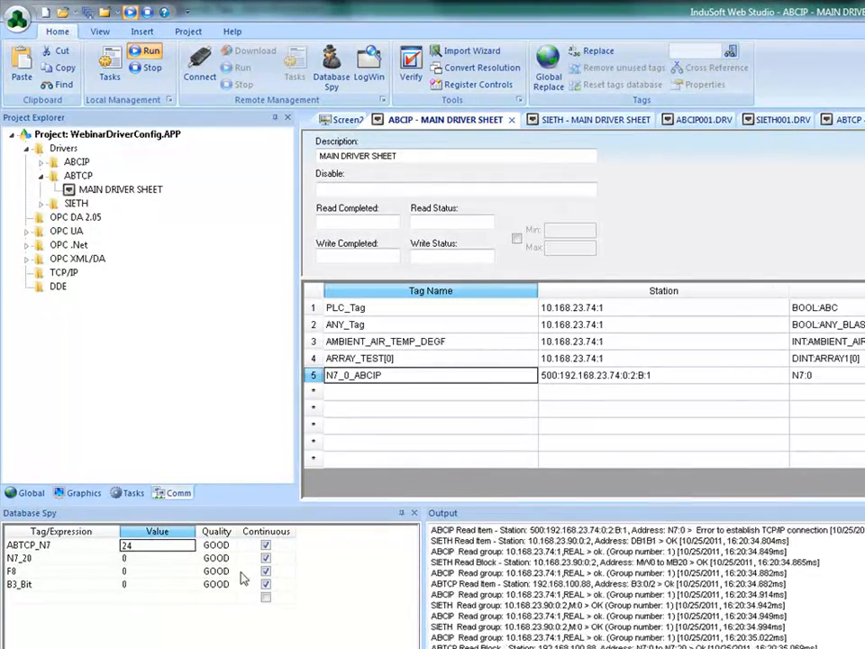
left_click(105, 601)
type("N7_0_ABCIP")
left_click(208, 601)
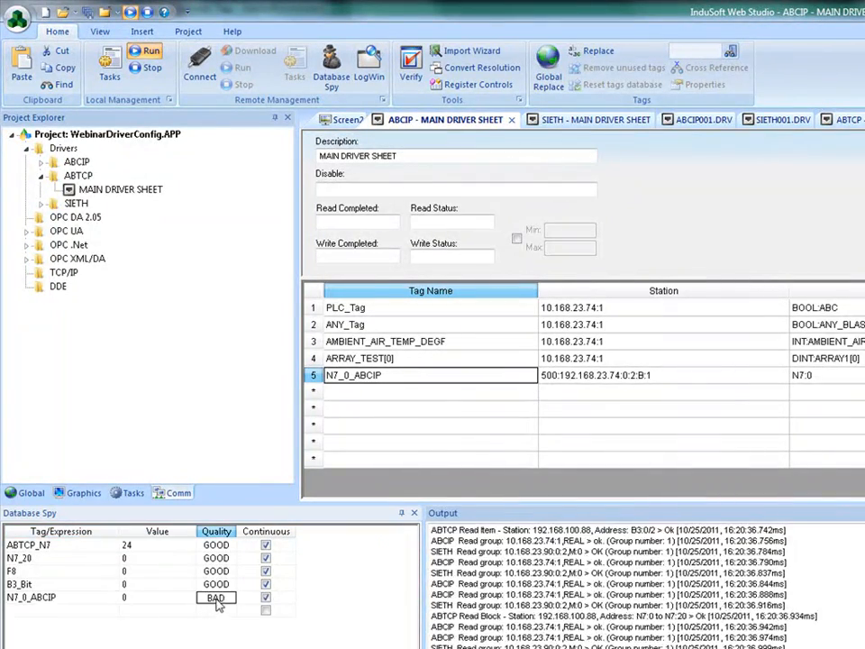
Correct the IP address in the N7_0_ABCIP row so its station reads 500:10.168.23.74:0:2:B:1
left_click(631, 377)
left_click(632, 378)
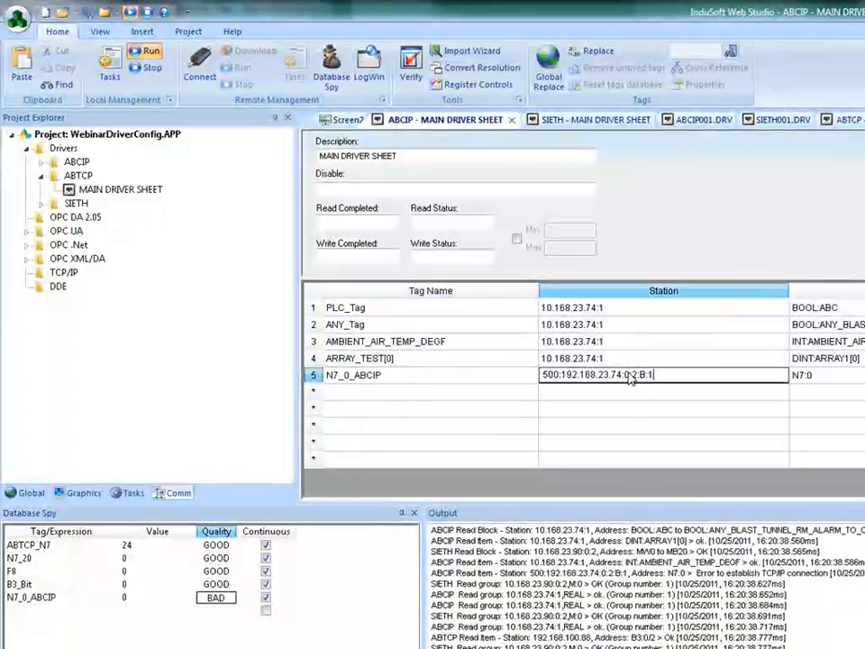
key("shift+Left")
type("0")
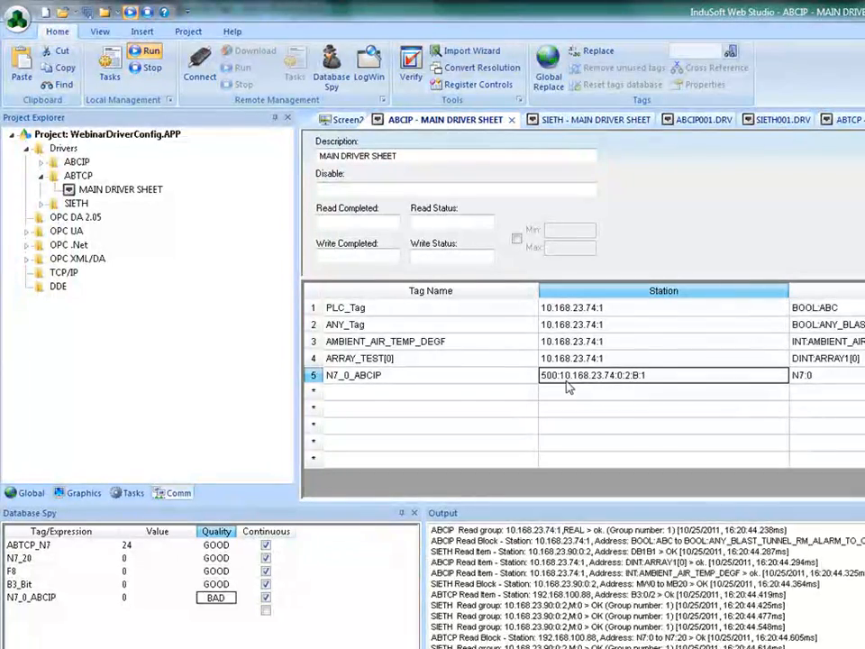
Change the number after the IP address to 1, making the N7_0_ABCIP station 500:10.168.23.74:1:2:B:1
left_click(623, 378)
double_click(623, 378)
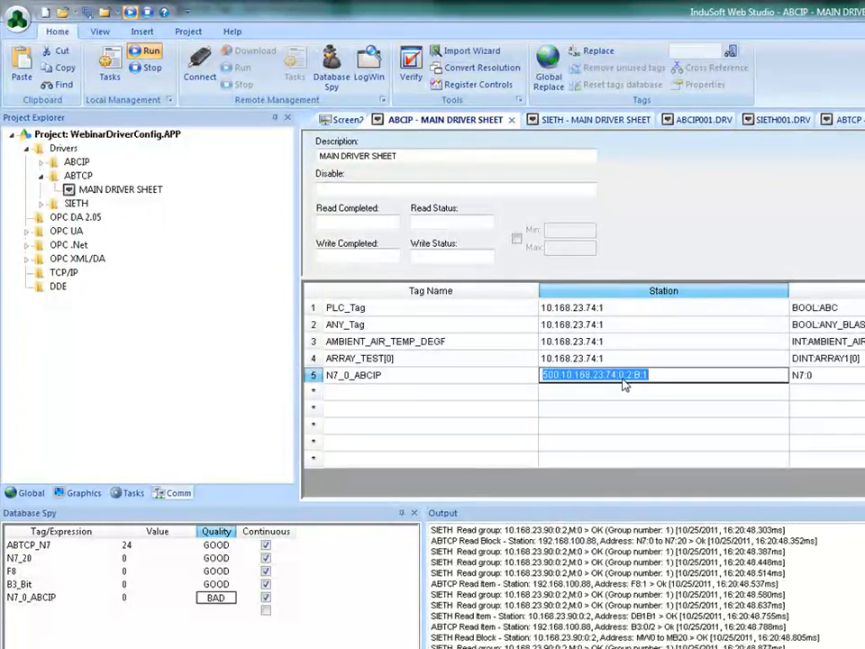
left_click(623, 378)
type("1")
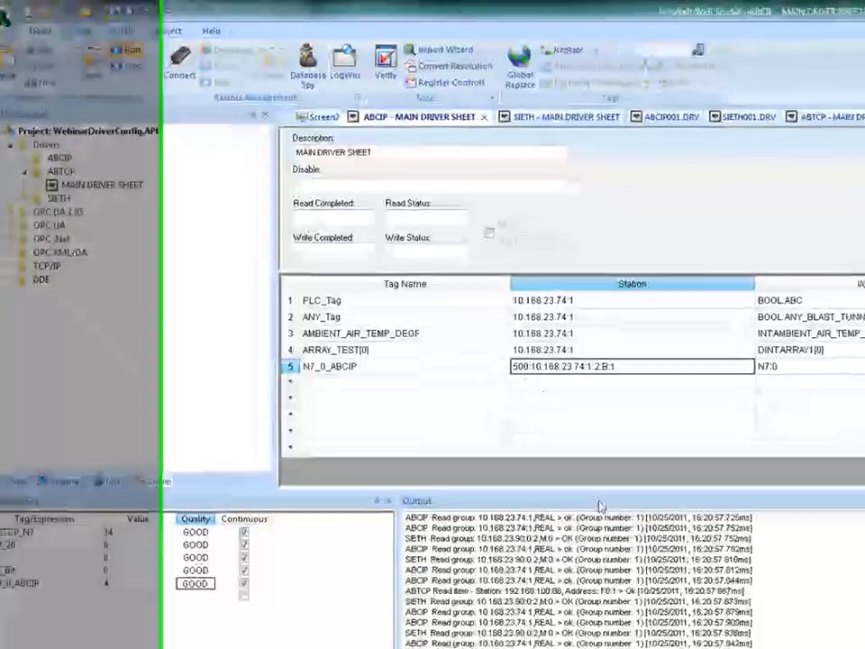
Examine the 1756-A10/A backplane in RSWho and highlight the IP address portion of the N7_0_ABCIP station for comparison
left_click(365, 636)
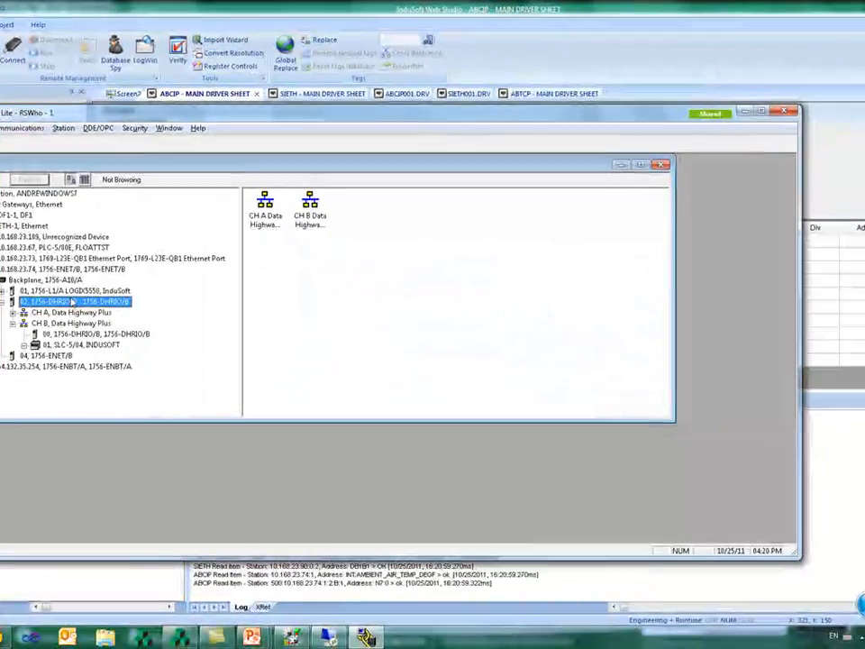
left_click(77, 281)
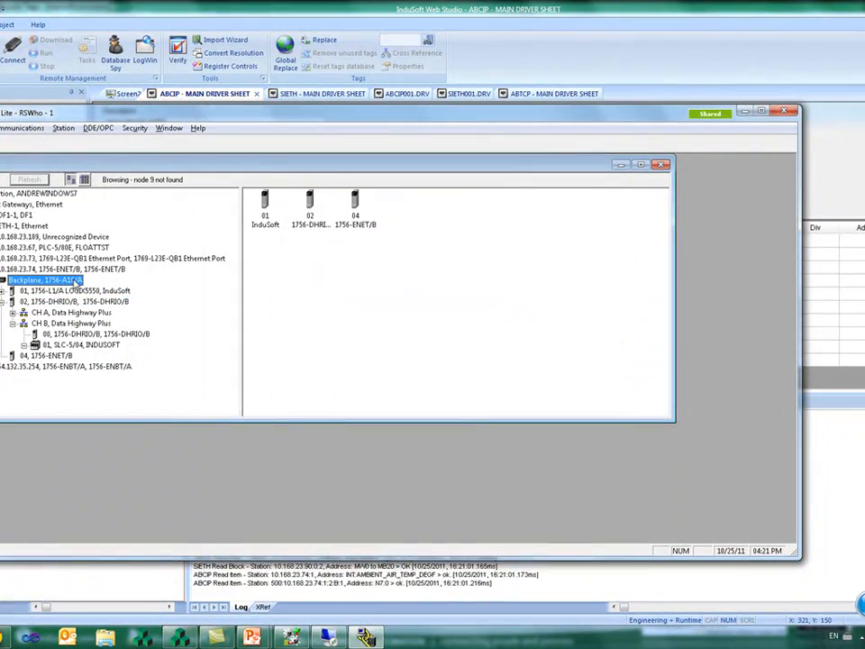
key("alt+Tab")
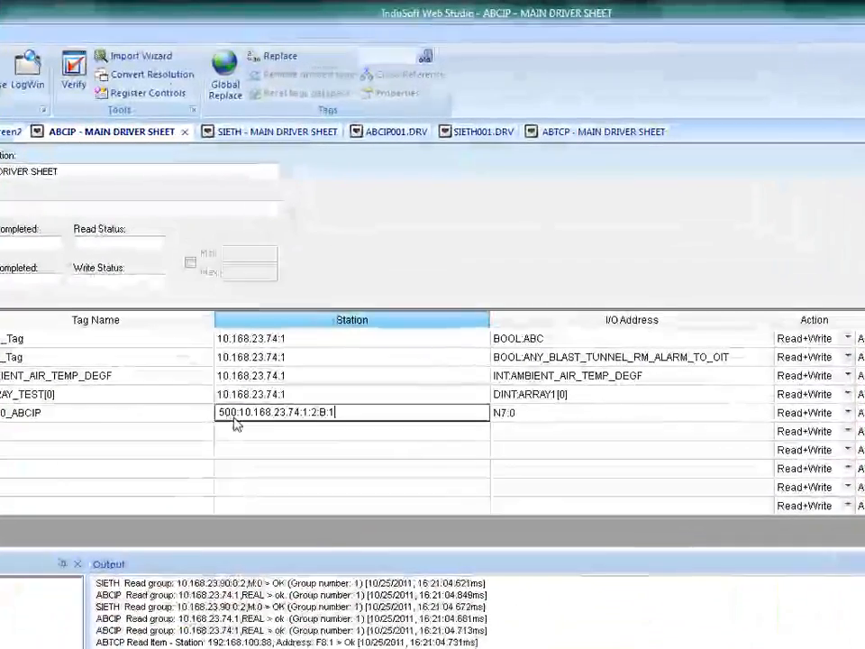
left_click_drag(240, 415, 295, 422)
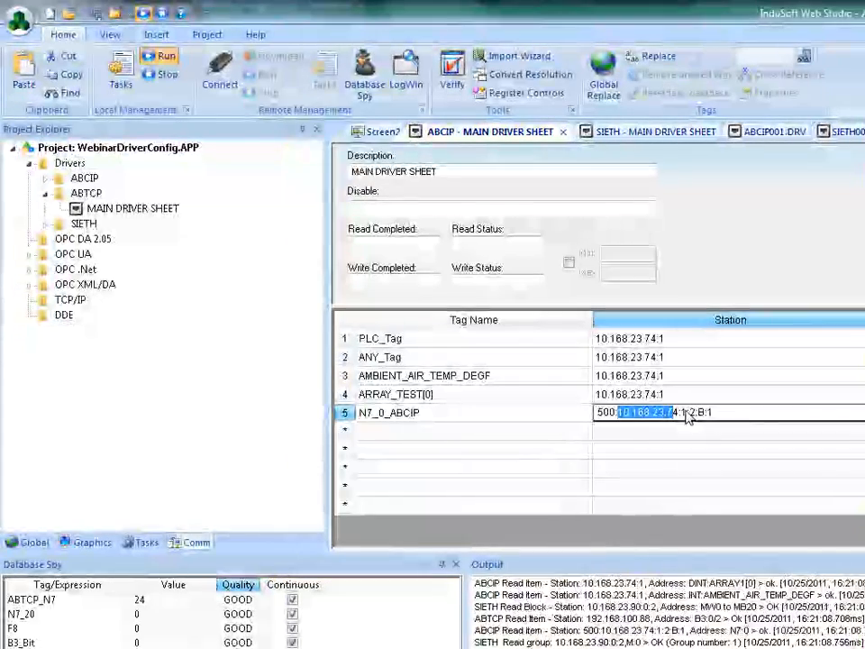
Examine the slot, channel and node portions of the N7_0_ABCIP station in the ABCIP main driver sheet
left_click(566, 415)
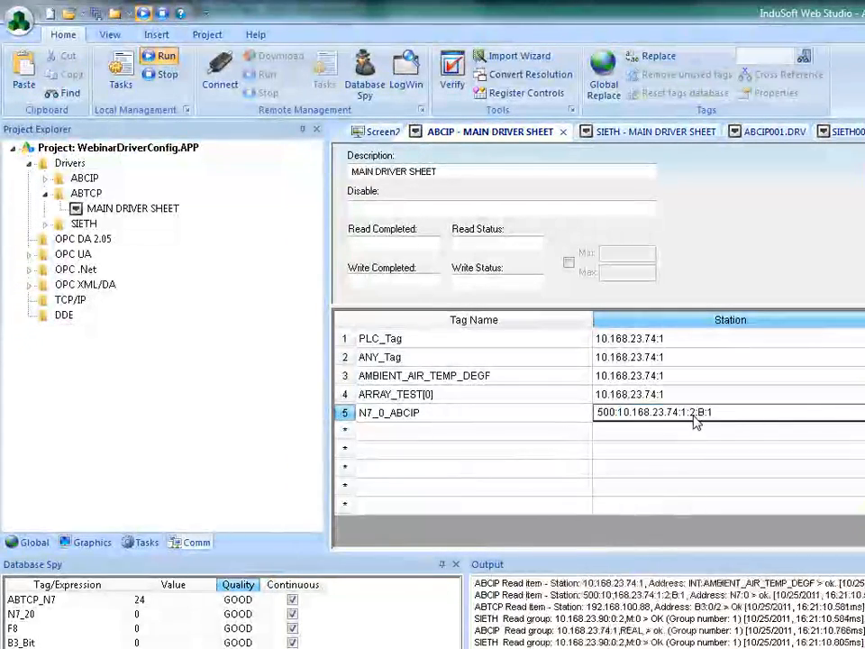
left_click_drag(705, 415, 702, 415)
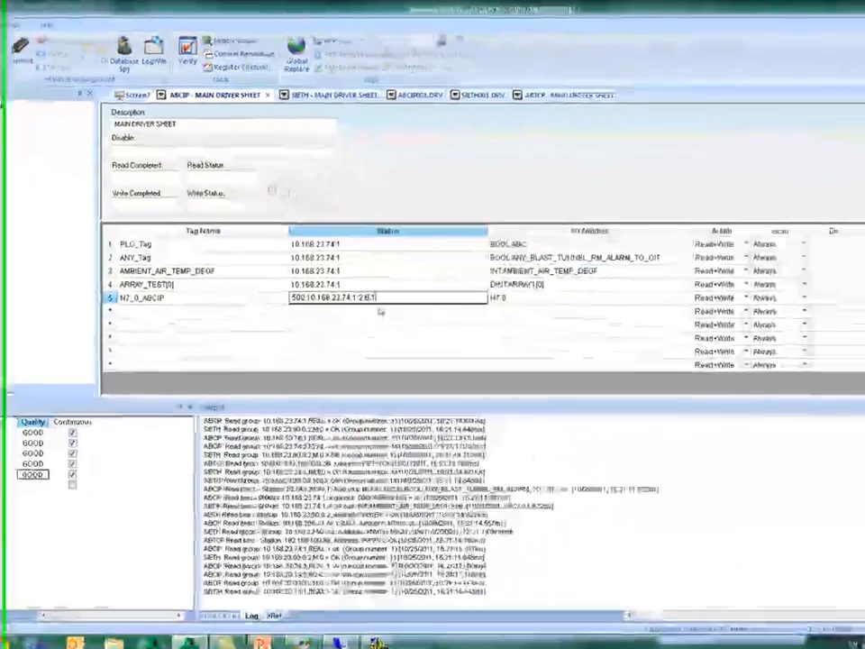
left_click(718, 432)
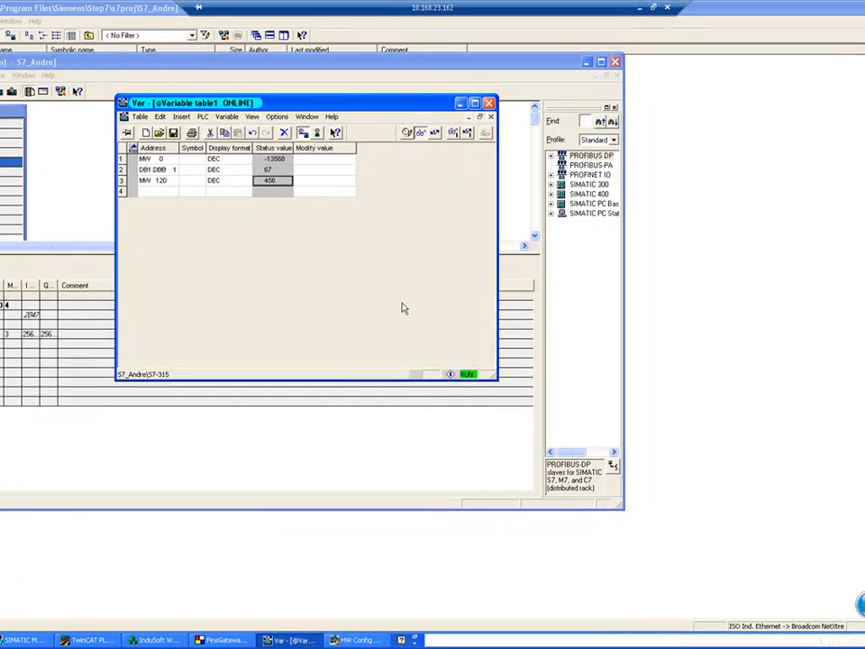
Switch to RSWho and inspect the devices on CH B, Data Highway Plus, of the 1756-DHRIO/B module in slot 02
left_click(553, 200)
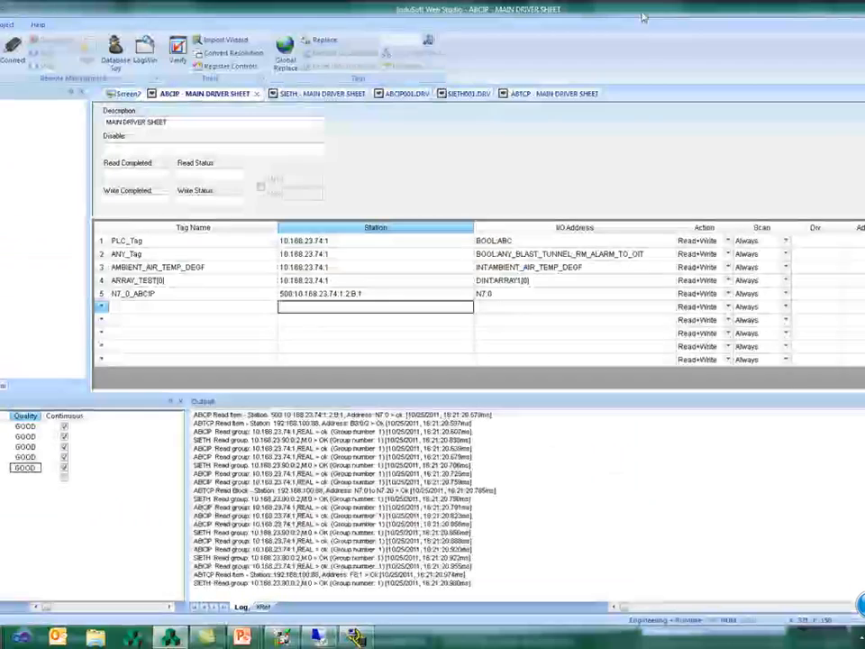
key("alt+Tab")
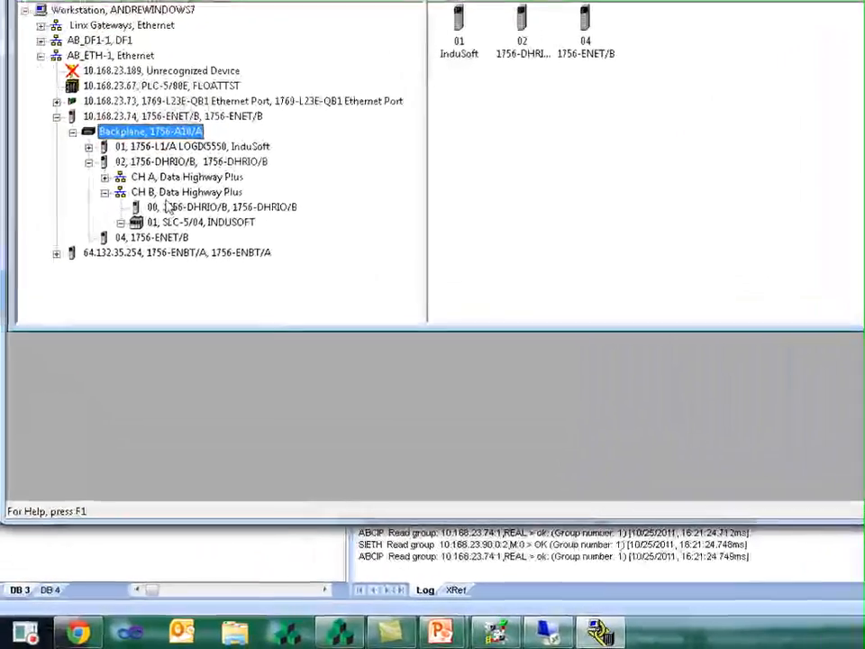
left_click(184, 192)
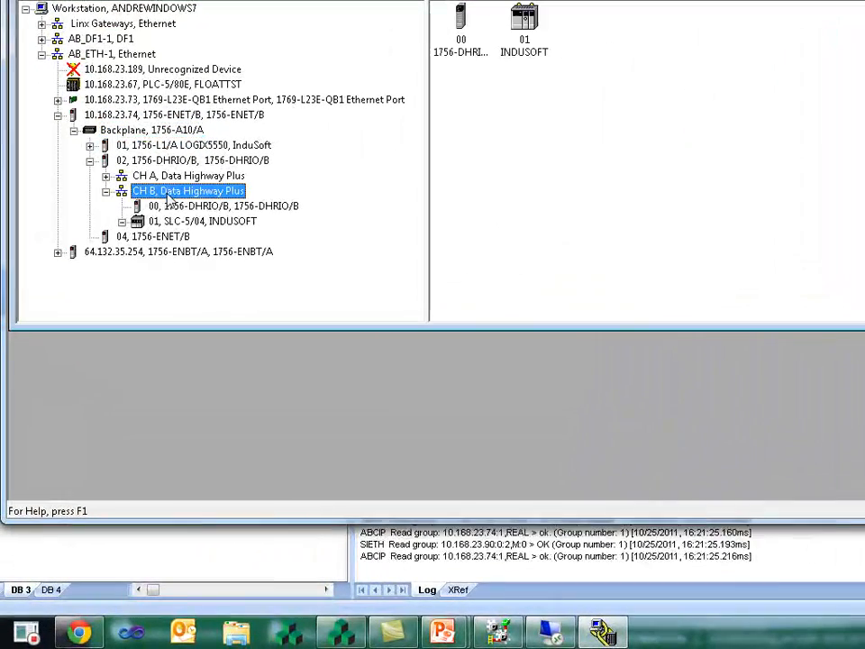
Examine the route from the 10.168.23.74 Ethernet module through its backplane to the SLC-5/04 on DH+ channel B, then return to InduSoft Web Studio
left_click(199, 222)
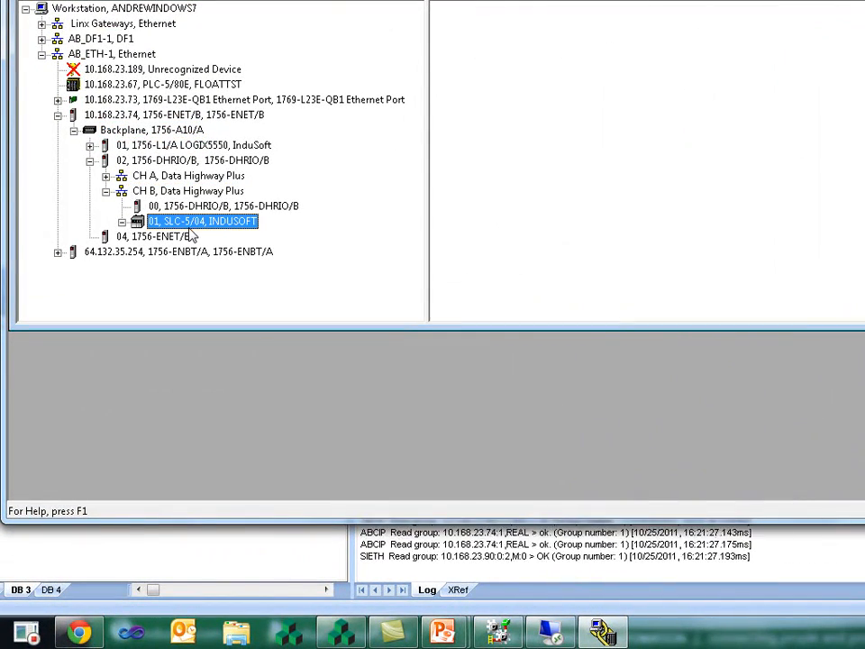
left_click(180, 131)
left_click(171, 116)
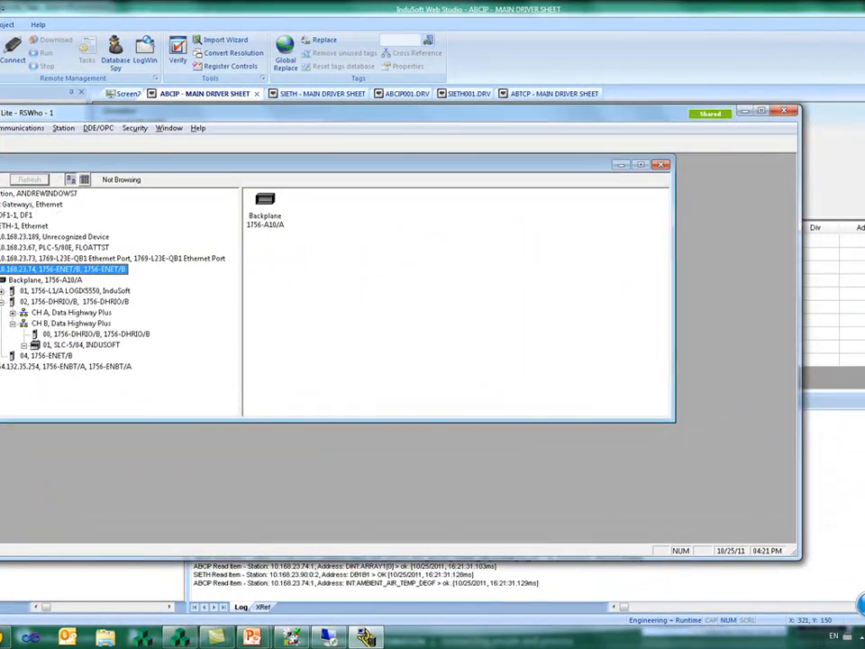
left_click(828, 380)
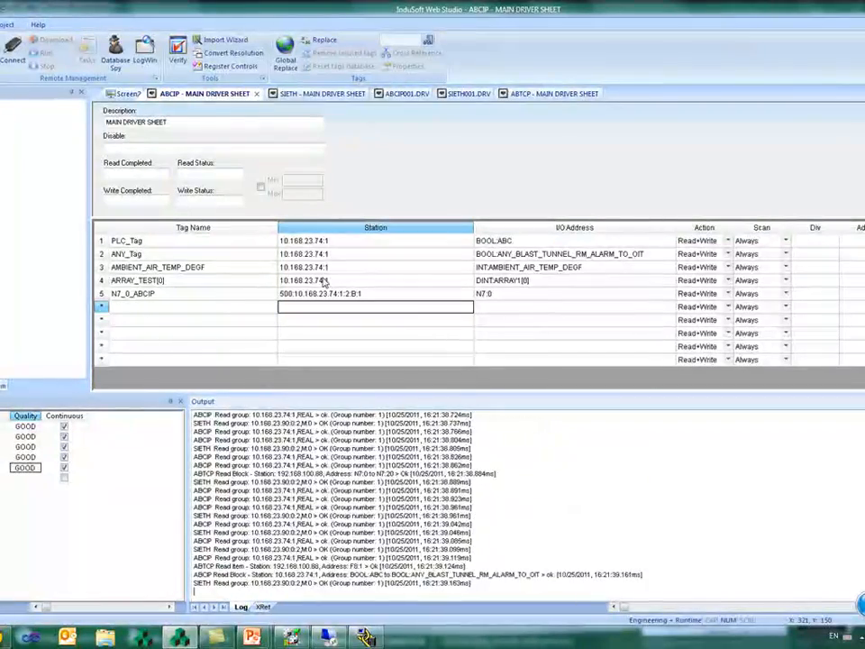
Review the tag names, stations and I/O addresses in the ABTCP main driver sheet
left_click(548, 96)
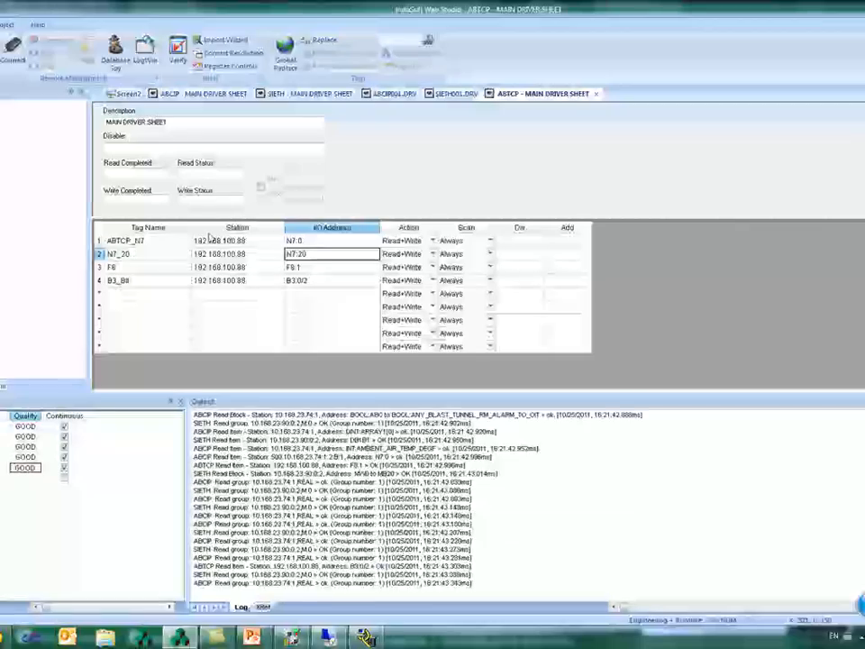
left_click_drag(179, 231, 307, 230)
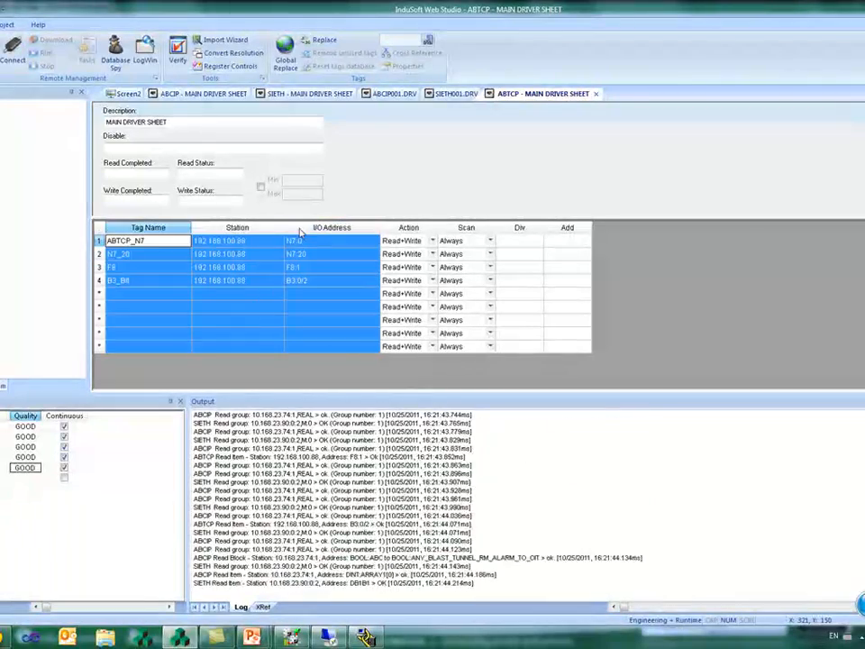
left_click(317, 282)
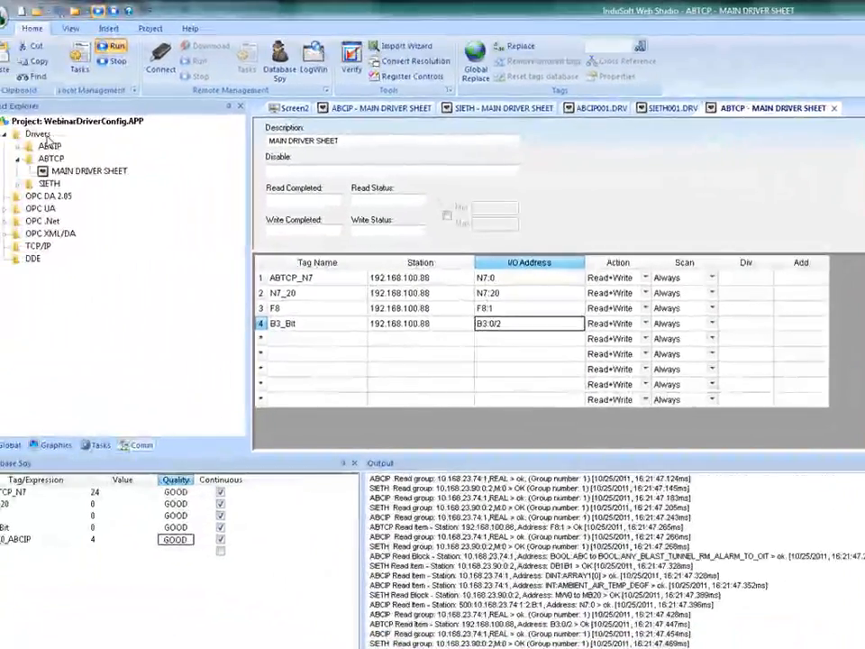
Look up the Allen Bradley DF1 driver ABKE among the available communication drivers, then check the meeting chat
right_click(29, 132)
left_click(61, 139)
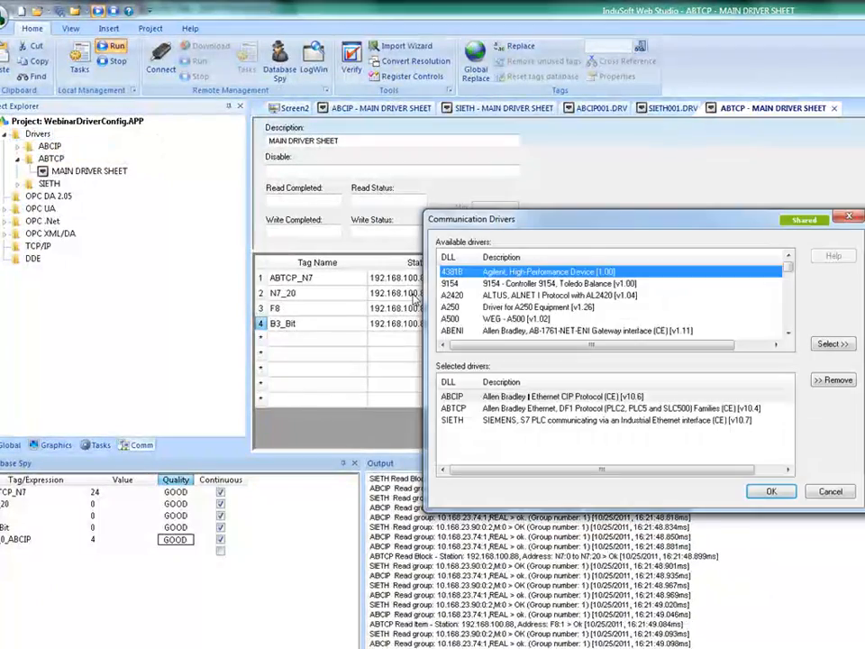
left_click(464, 319)
scroll(470, 315, "down", 1)
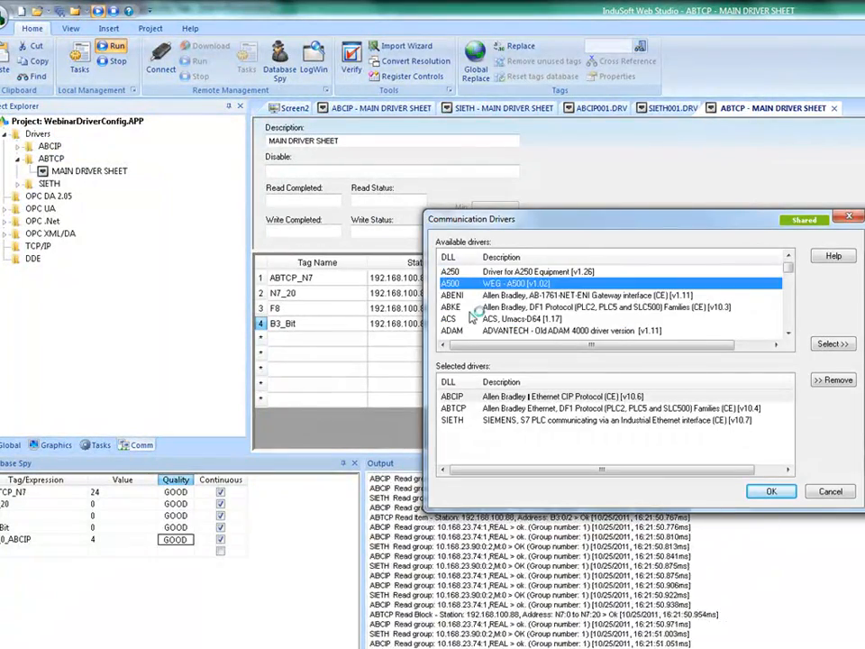
left_click(469, 309)
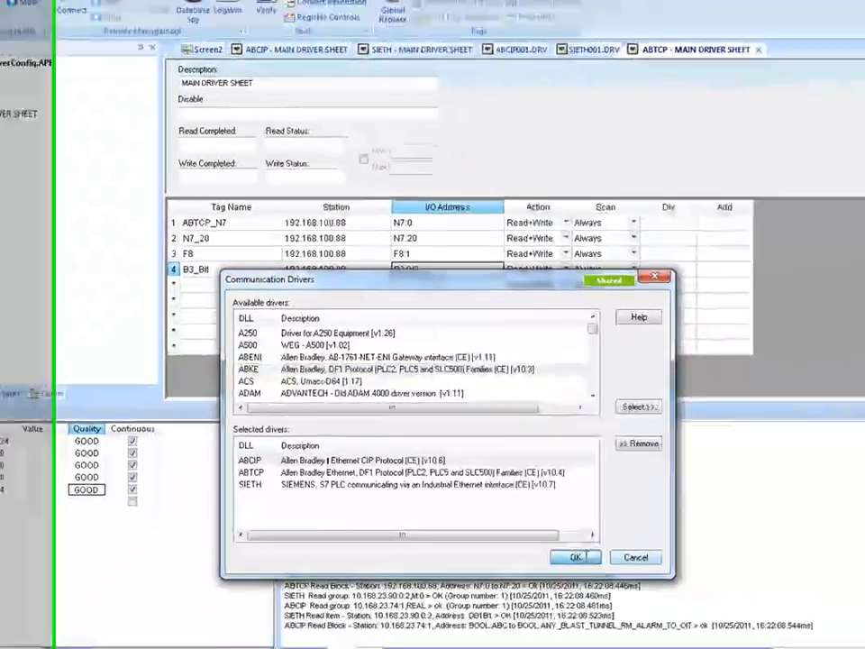
left_click(772, 606)
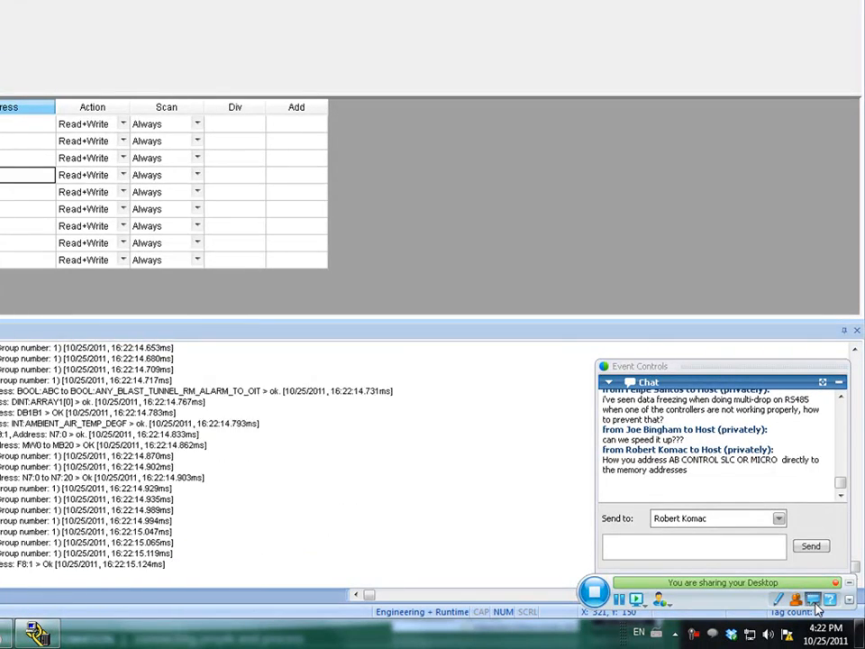
left_click(814, 604)
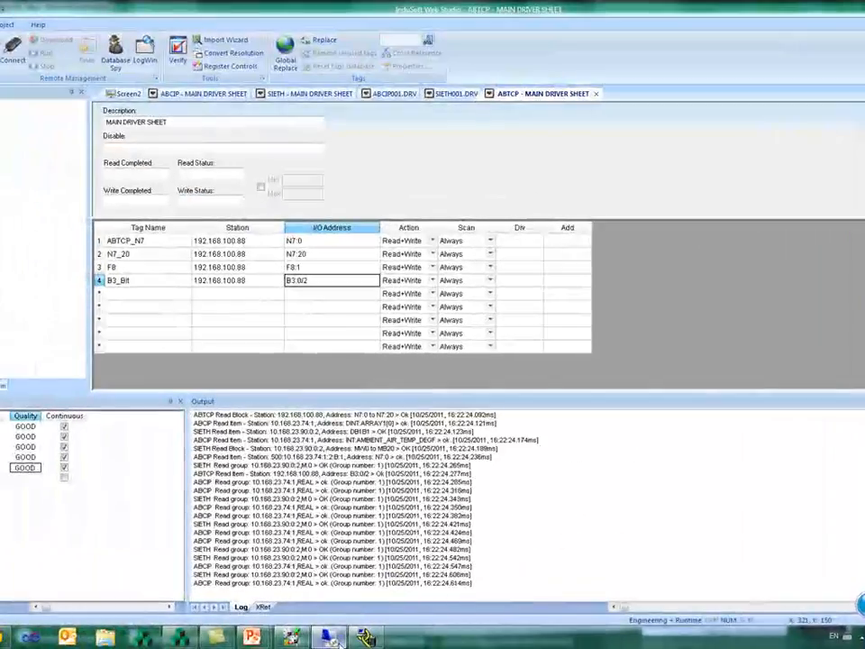
Switch to TwinCAT PLC Control in the remote session and view the Global_Variables1 and Globale_Variablen lists
left_click(333, 638)
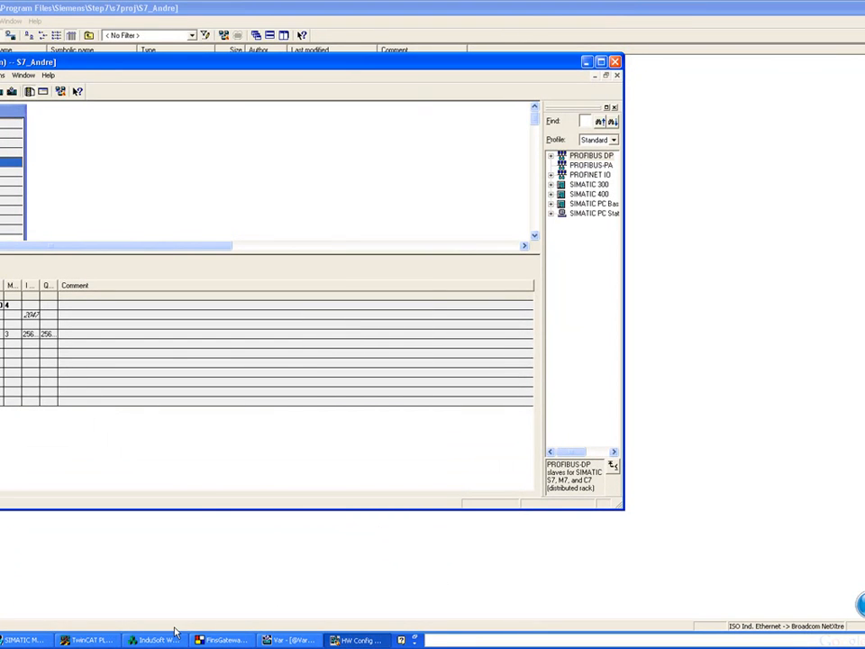
left_click(104, 639)
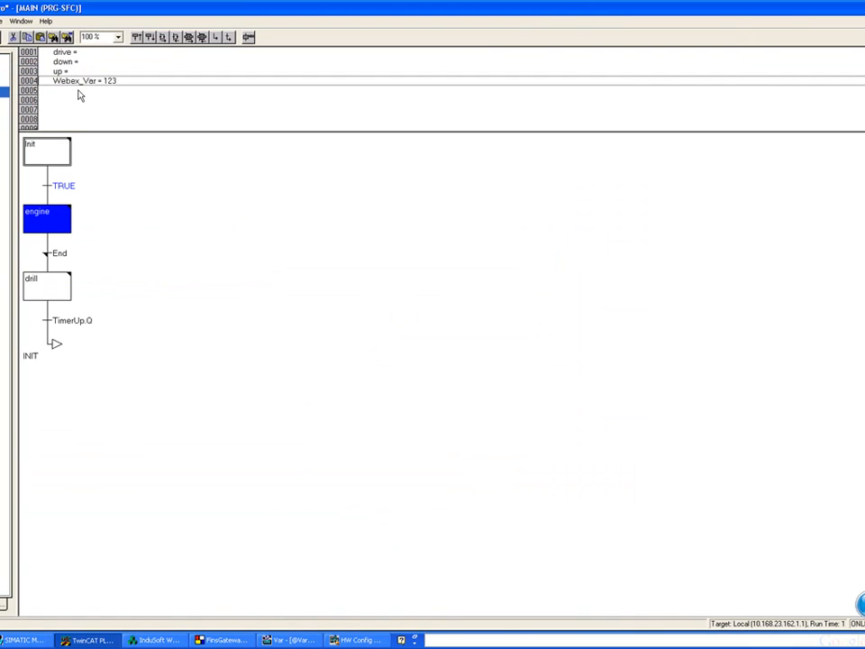
left_click(20, 20)
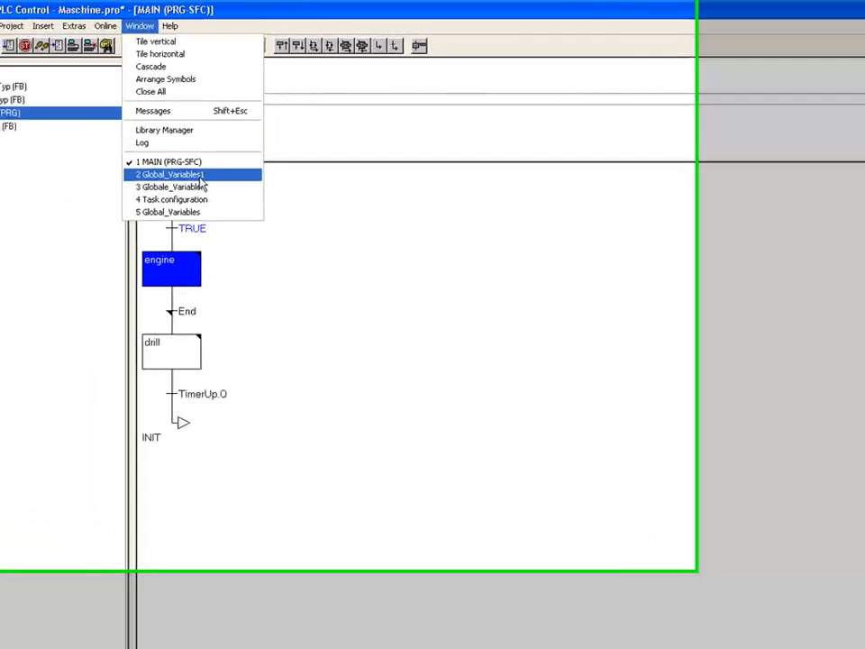
left_click(45, 142)
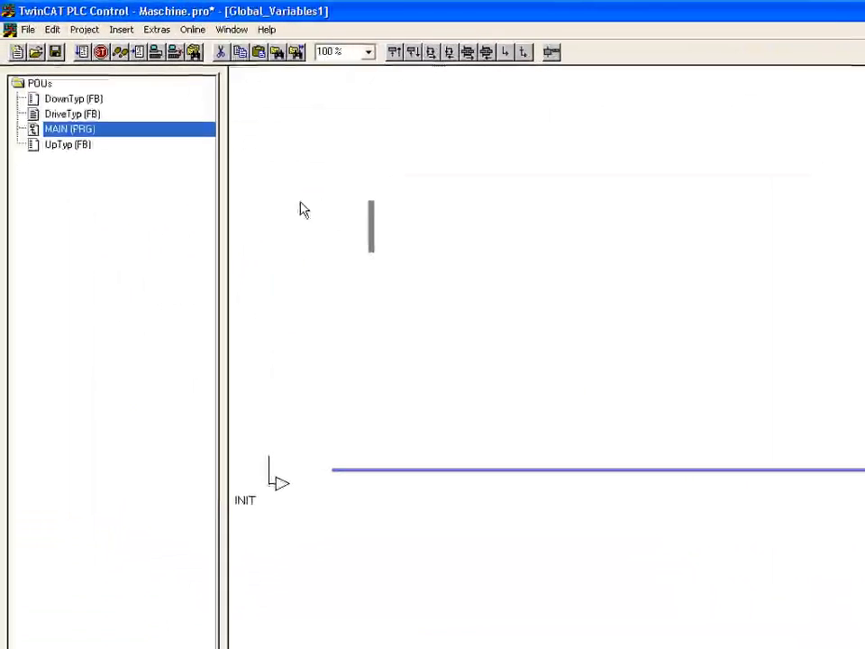
left_click(231, 28)
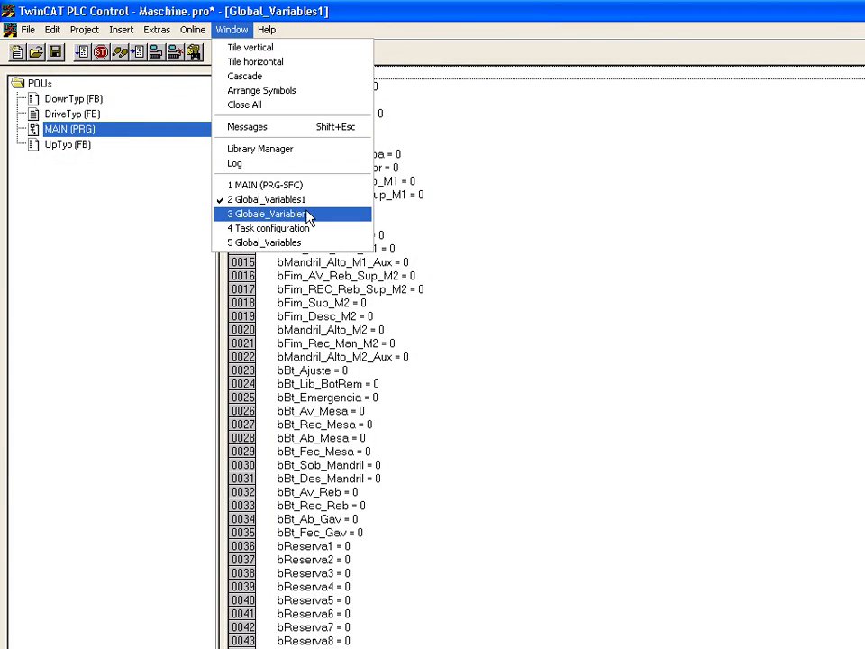
left_click(309, 216)
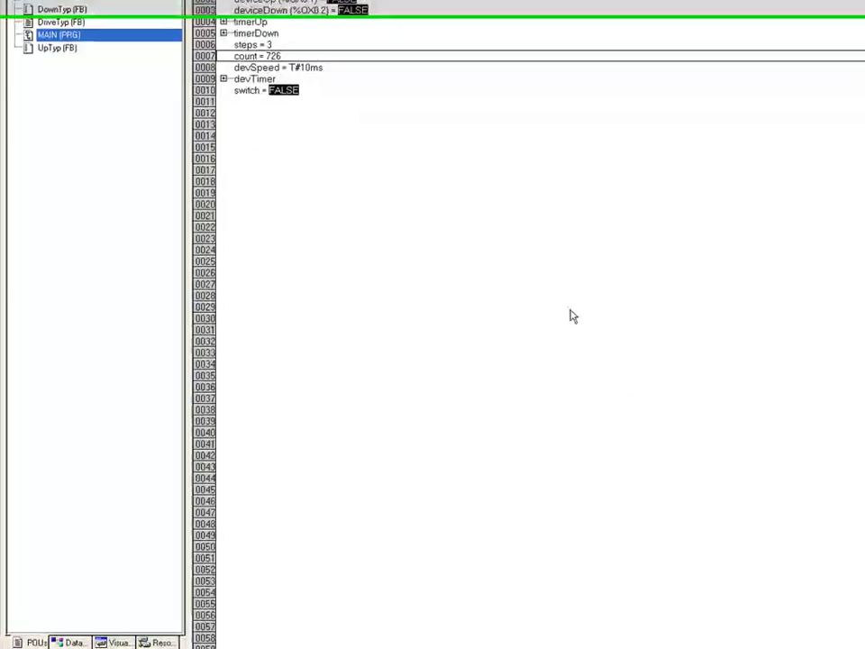
Switch to InduSoft Web Studio in the remote session and add the Beckhoff TWCAT driver to the project
left_click(354, 639)
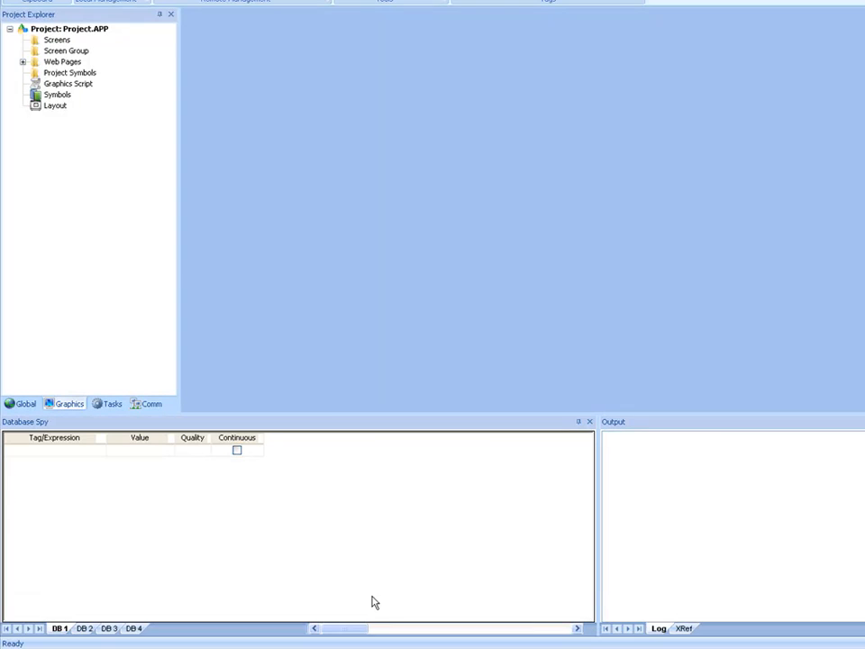
left_click(151, 404)
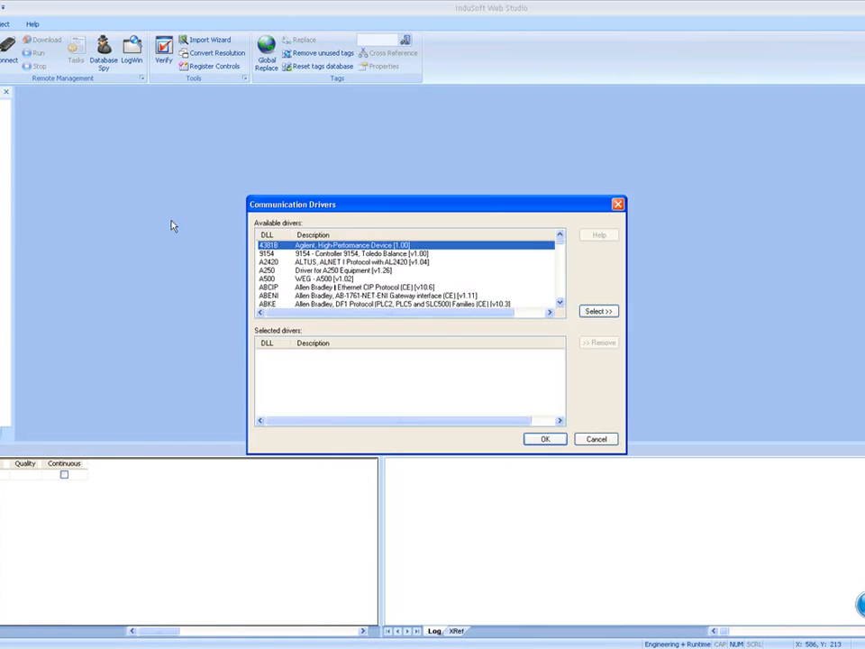
left_click(330, 288)
type("tw")
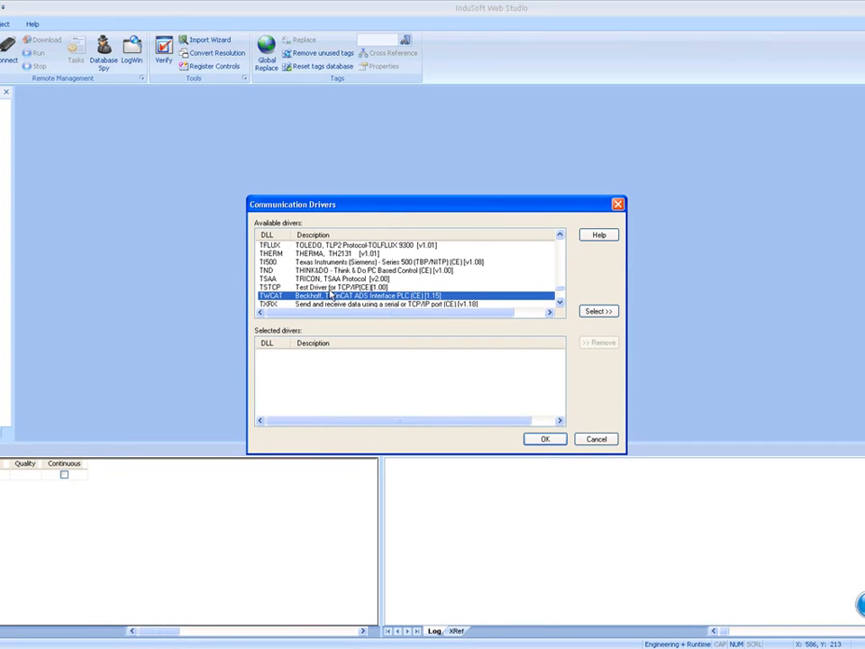
left_click(603, 313)
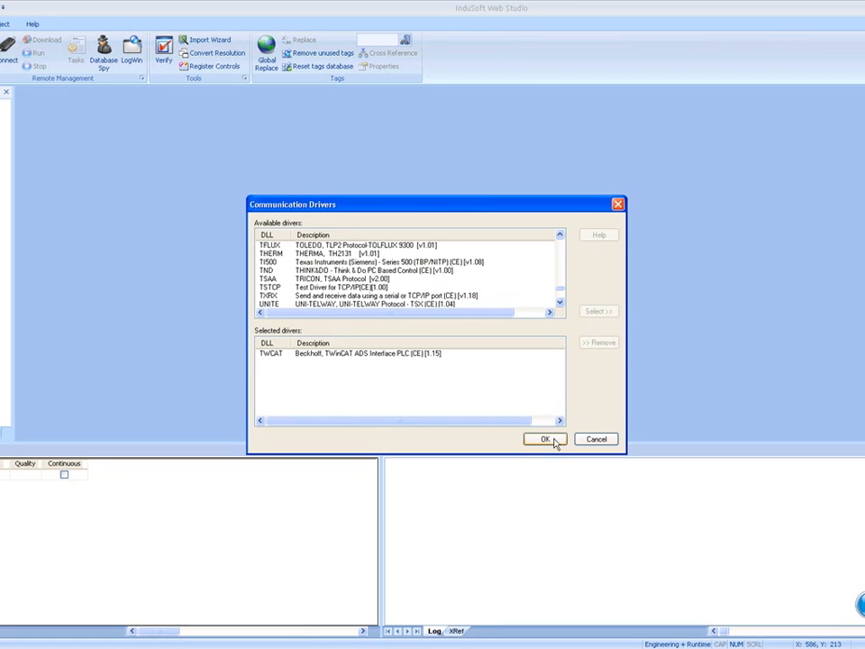
left_click(547, 439)
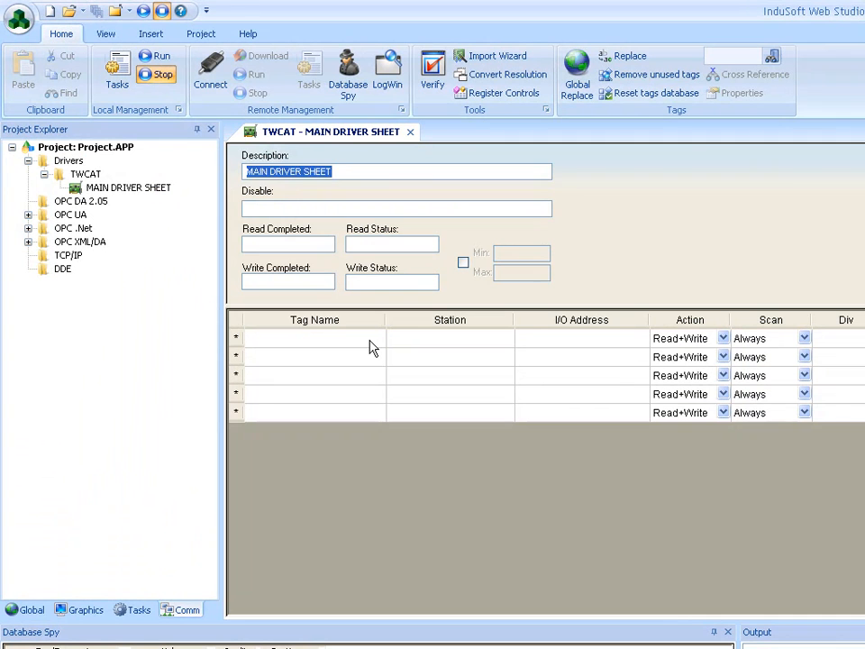
Map PLC_Tag to the I/O address .Count in the first row of the TWCAT main driver sheet
left_click(370, 340)
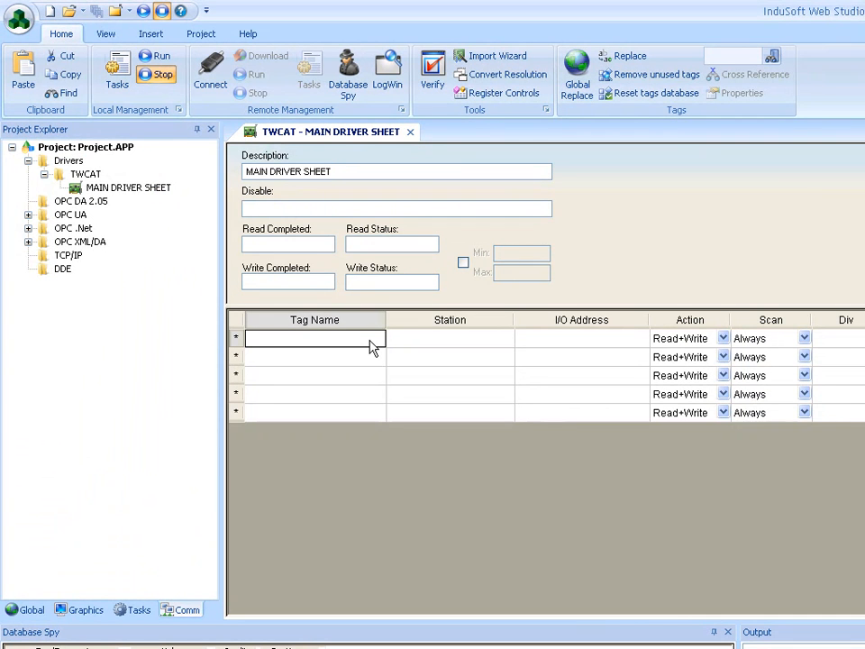
type("PLC_Tag")
key("Return")
key("Return")
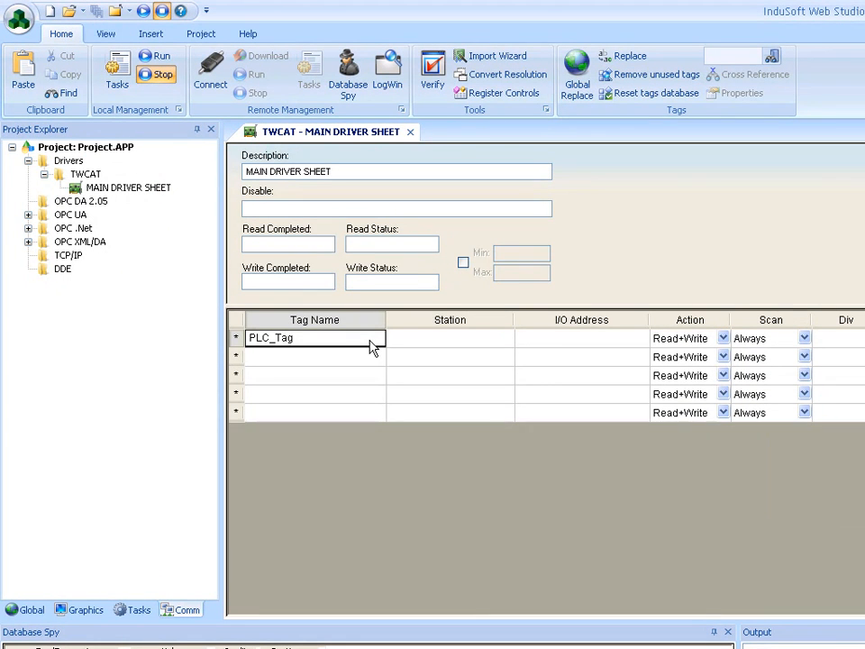
key("Tab")
key("Tab")
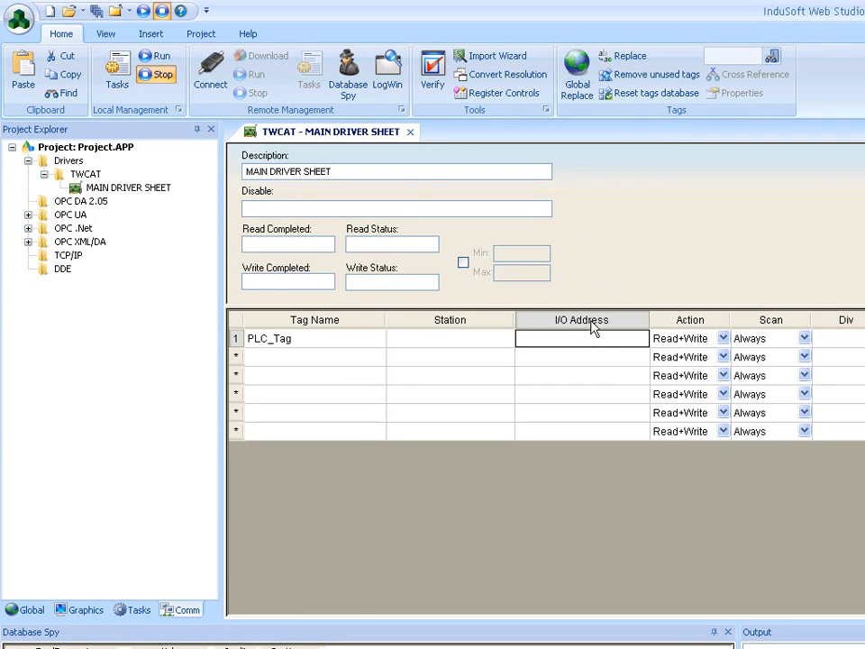
left_click(595, 338)
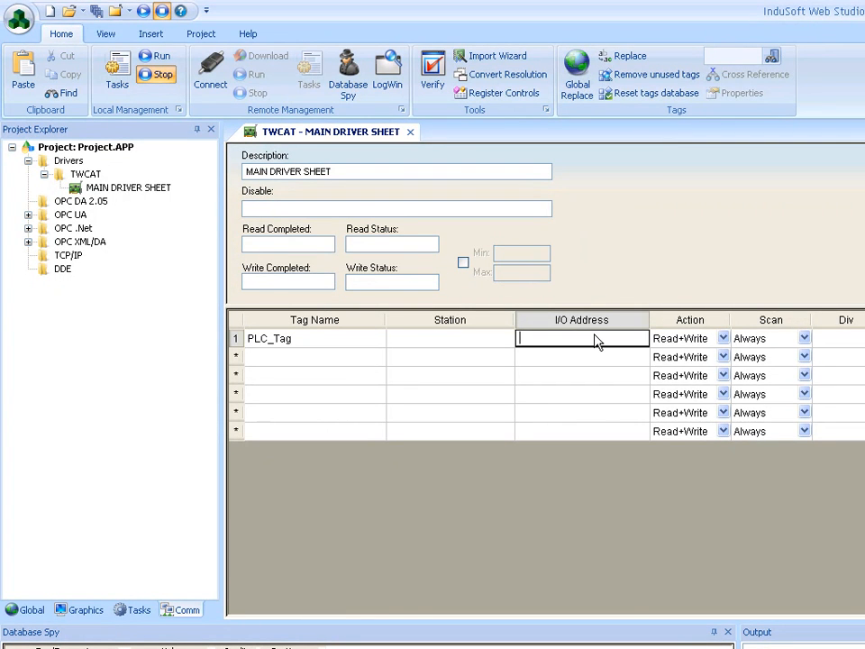
key("Return")
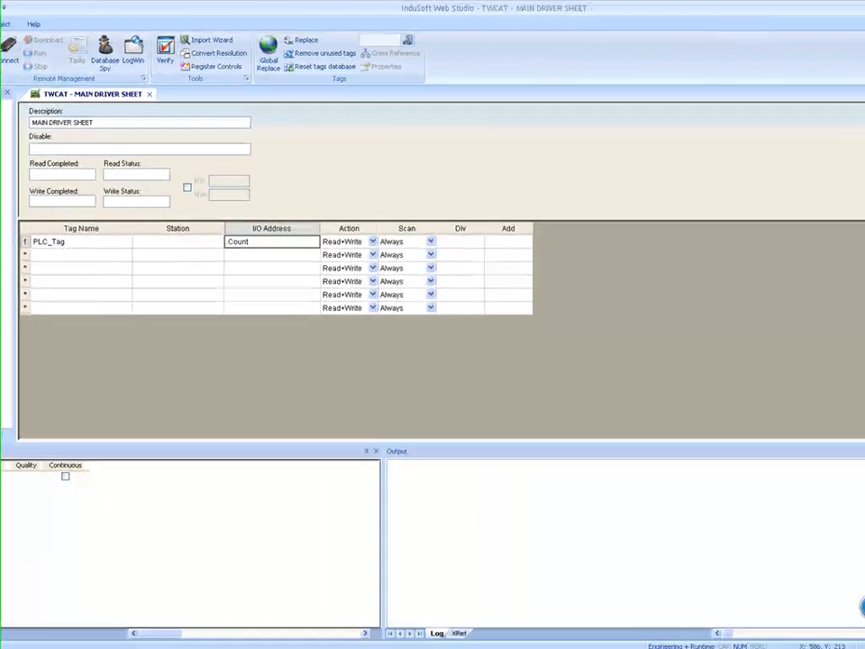
Start the project's Driver Runtime task and select PLC_Tag in the driver sheet
left_click(119, 72)
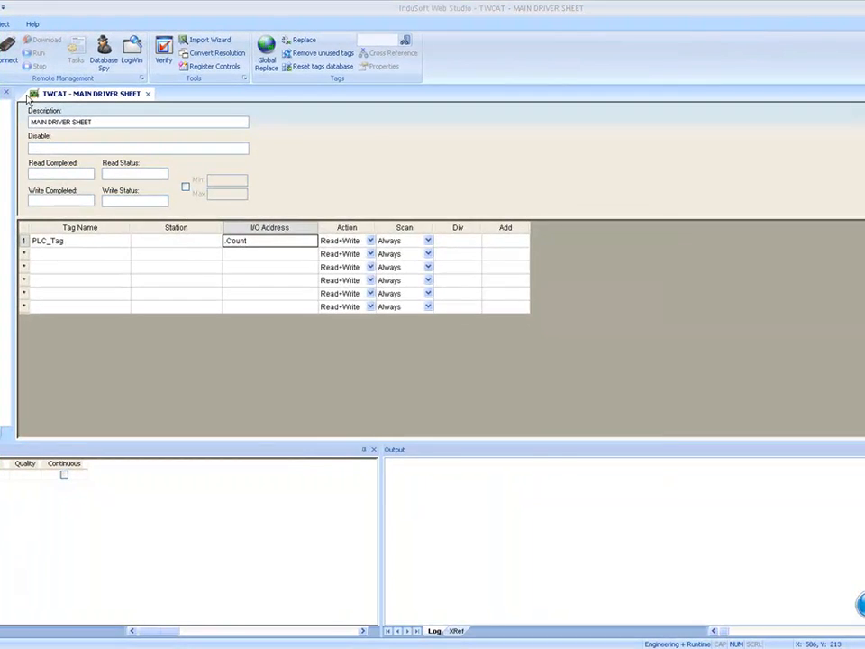
left_click(398, 302)
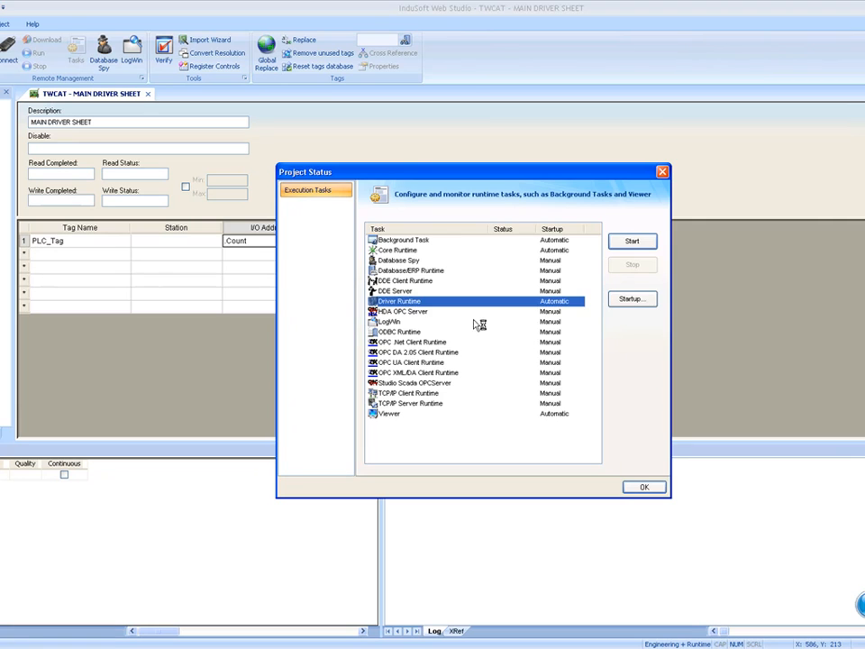
left_click(643, 487)
left_click(99, 241)
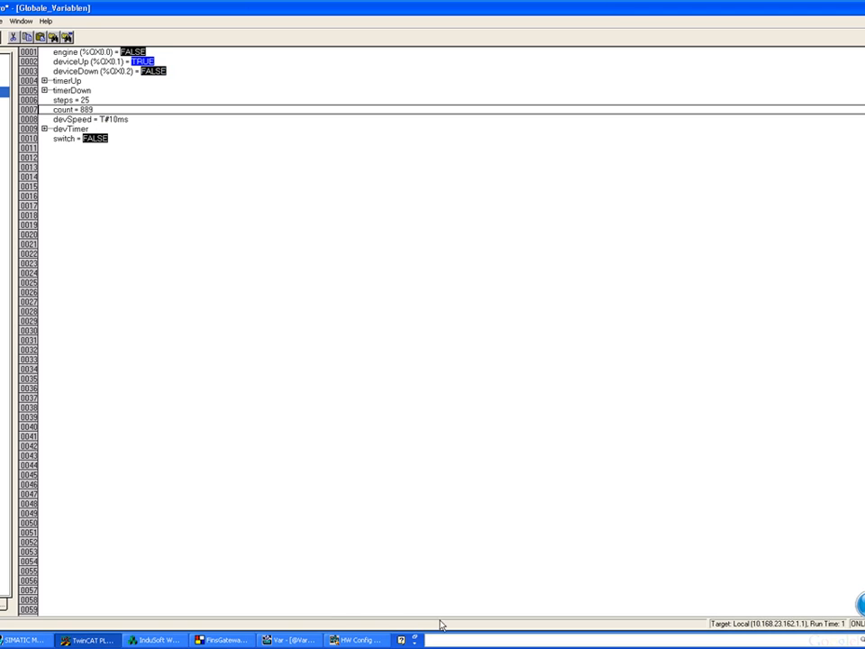
Switch to InduSoft Web Studio, select the Station cell of the PLC_Tag row, and open the TwinCAT System Properties
left_click(155, 640)
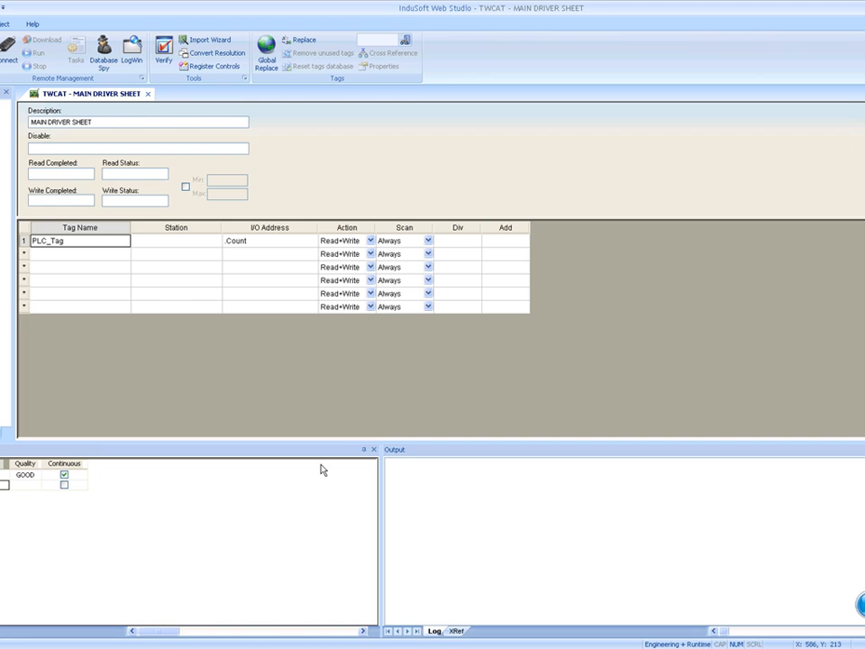
left_click(205, 240)
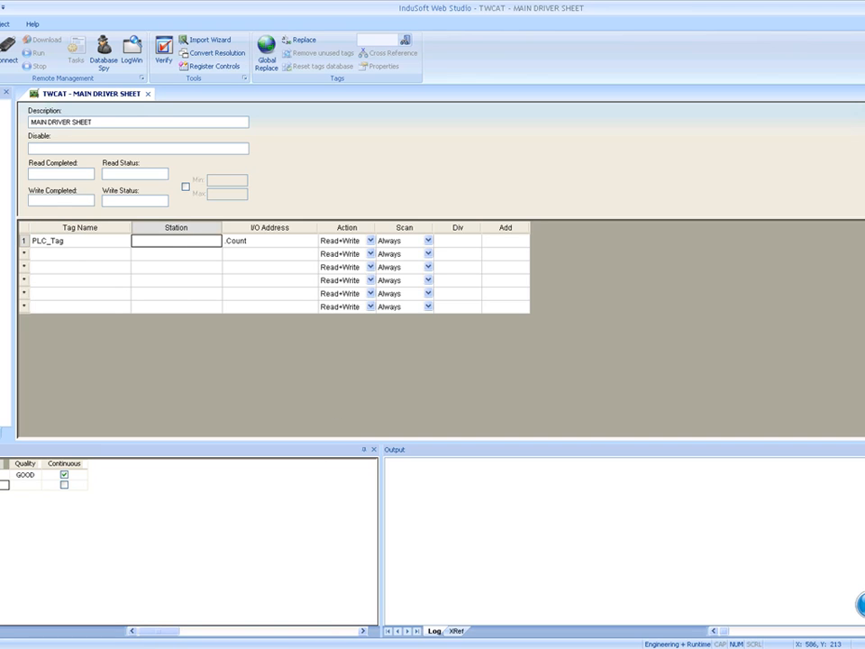
key("super")
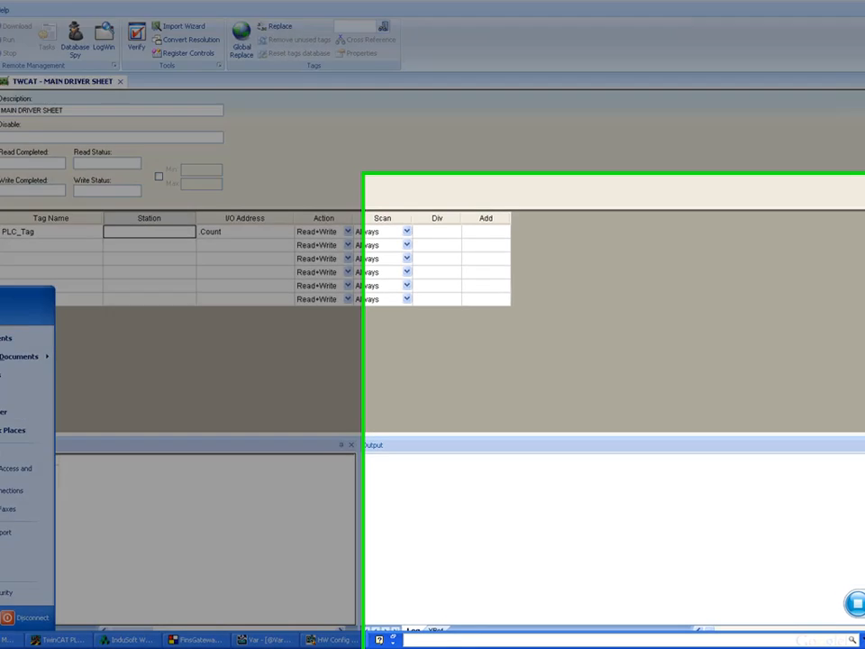
right_click(851, 638)
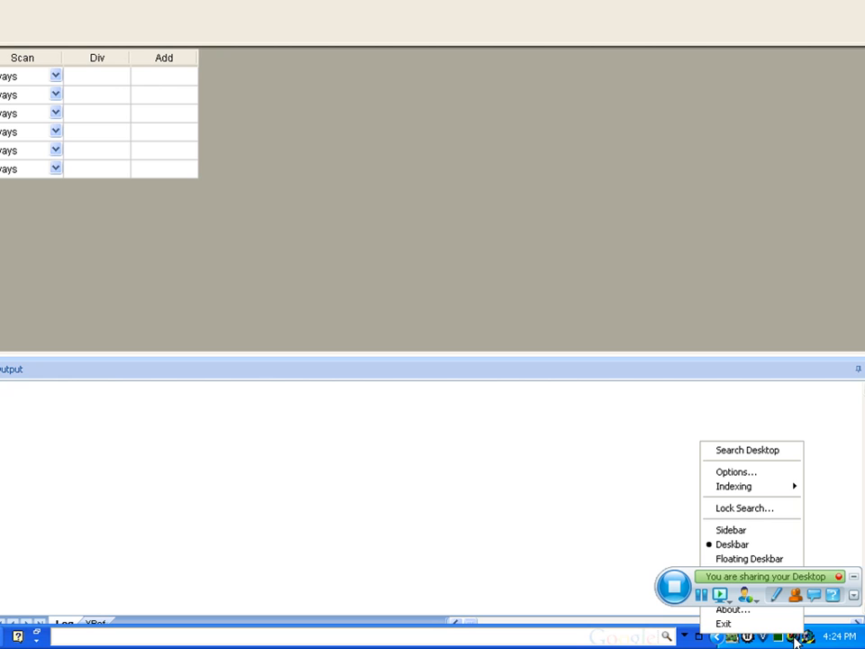
right_click(810, 639)
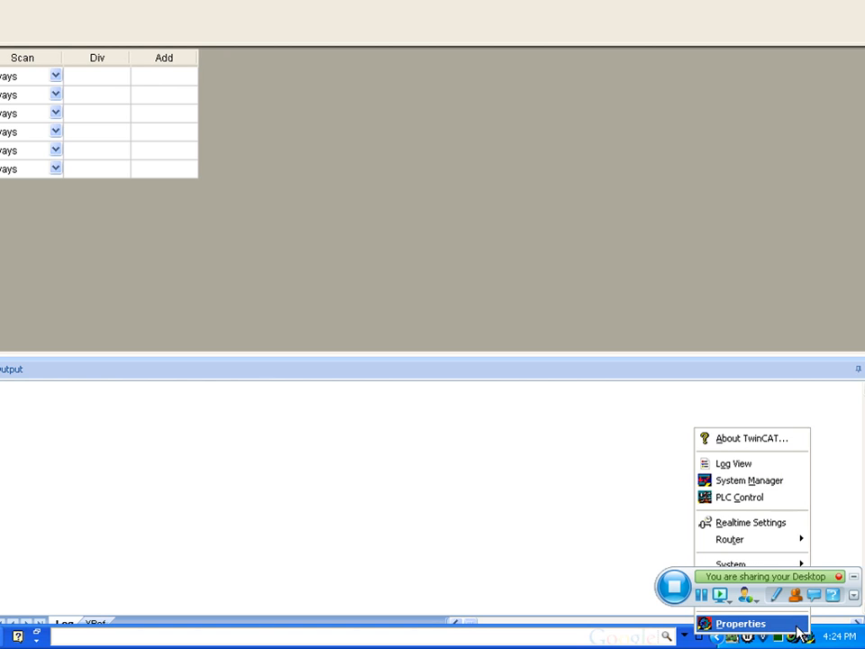
right_click(805, 632)
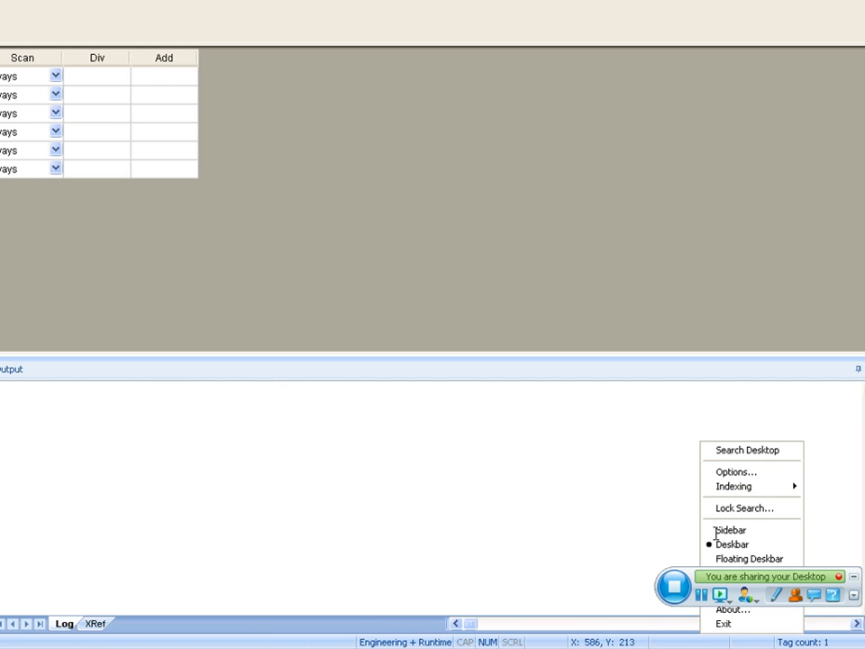
left_click(739, 548)
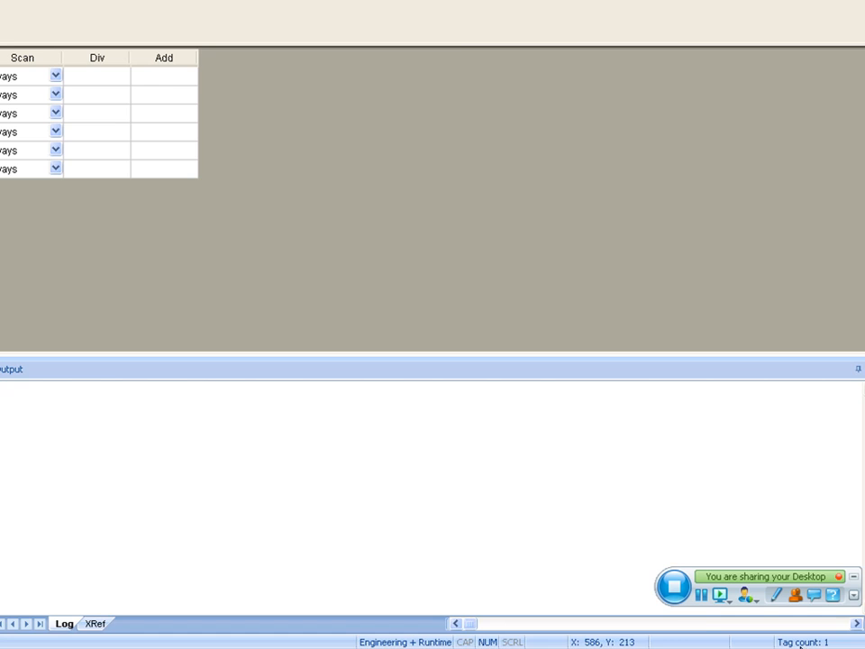
mouse_move(804, 643)
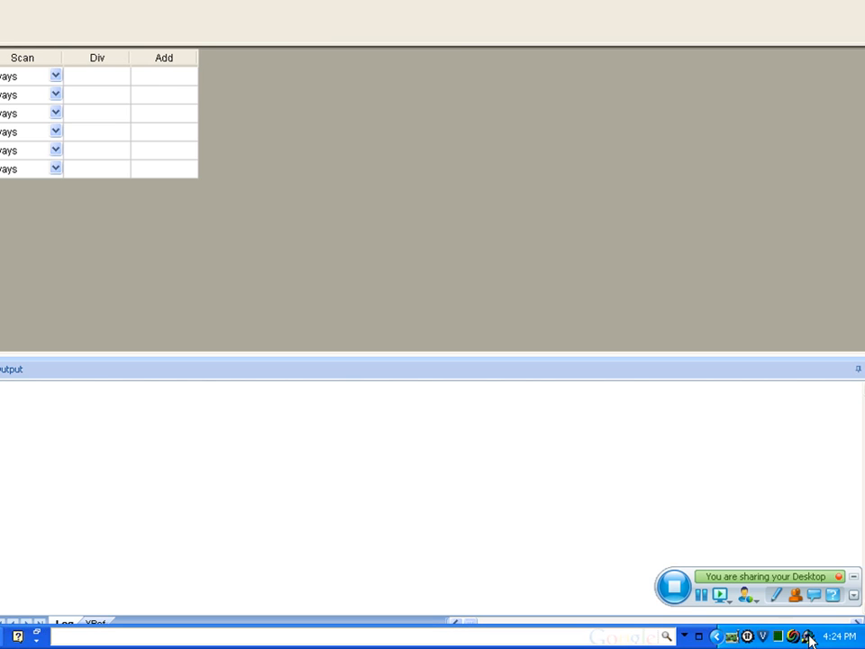
right_click(809, 639)
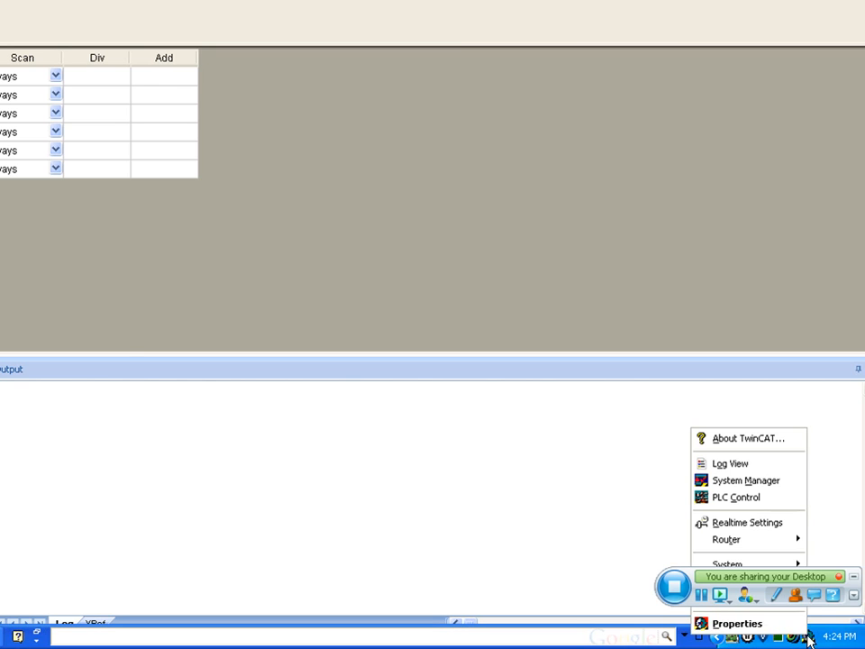
left_click(762, 622)
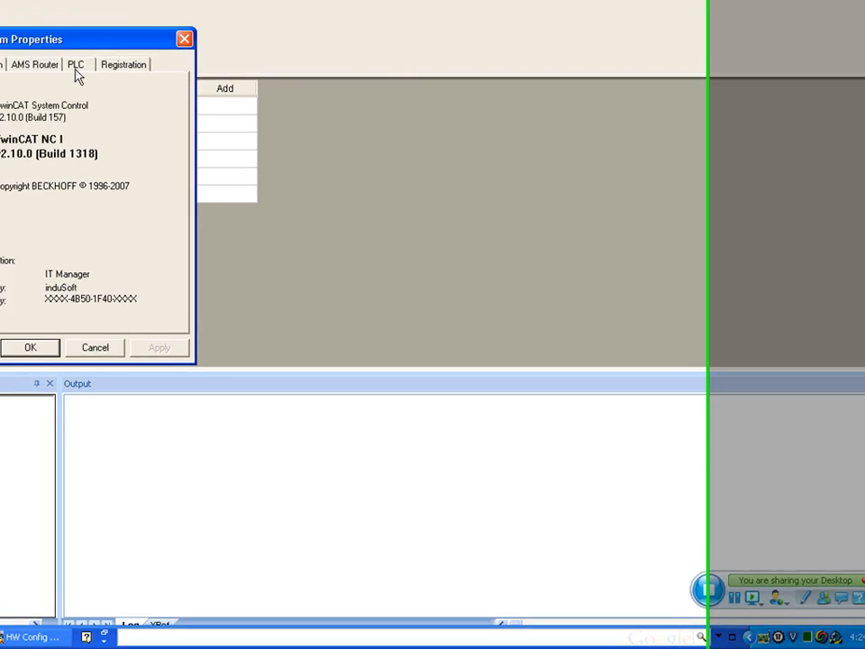
View the AMS Router settings and examine the connection properties of the remote computer CP_03D9A1
left_click(7, 32)
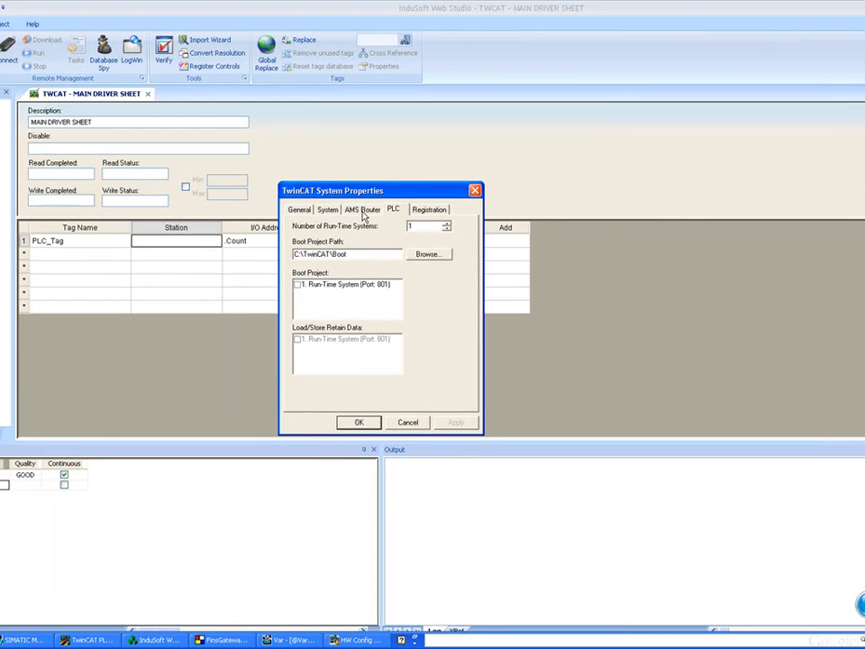
left_click(362, 210)
left_click(331, 288)
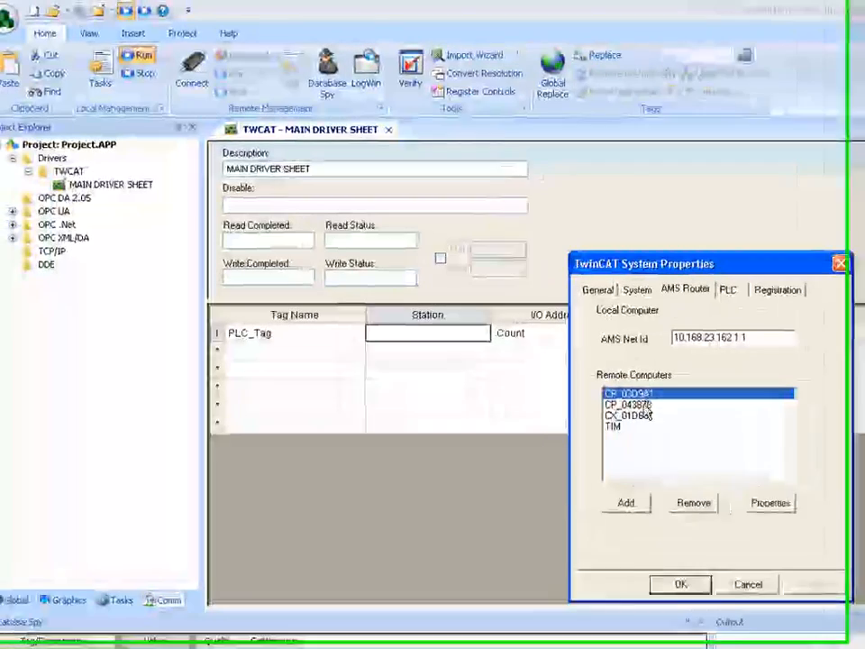
left_click(792, 512)
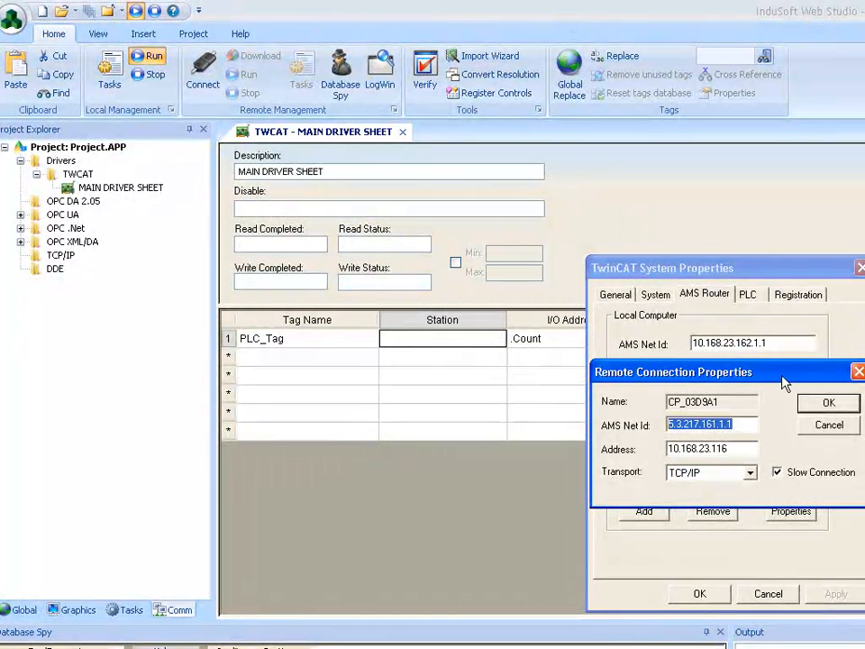
left_click(829, 425)
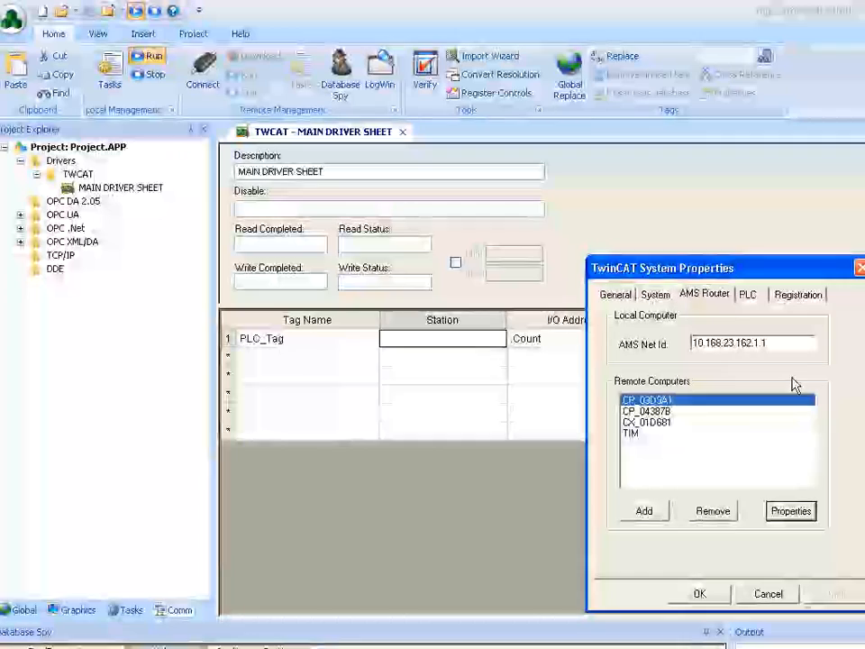
Copy the local computer's AMS Net Id into PLC_Tag's Station cell and append :1, making the station 10.168.23.162.1.1:1
double_click(716, 347)
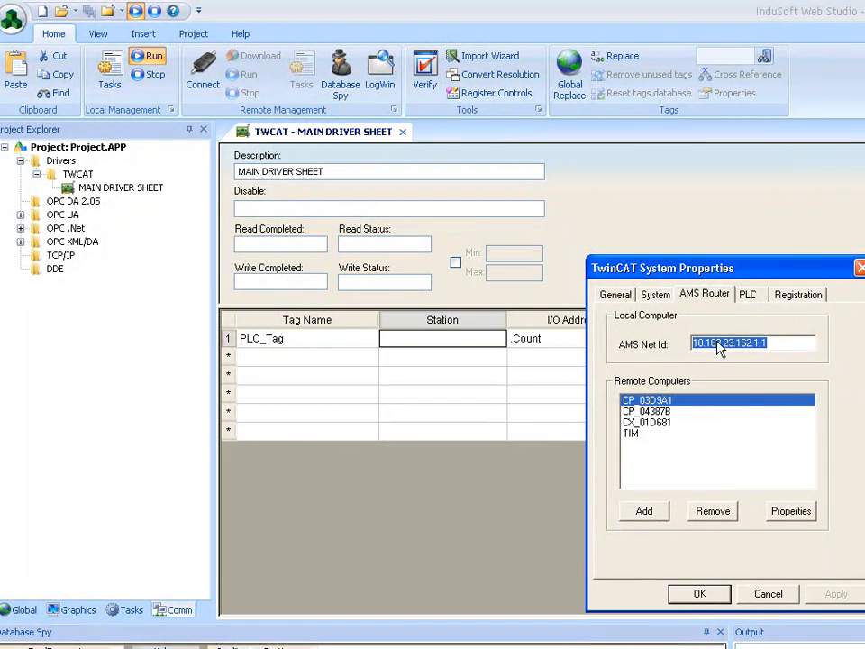
right_click(716, 340)
left_click(740, 387)
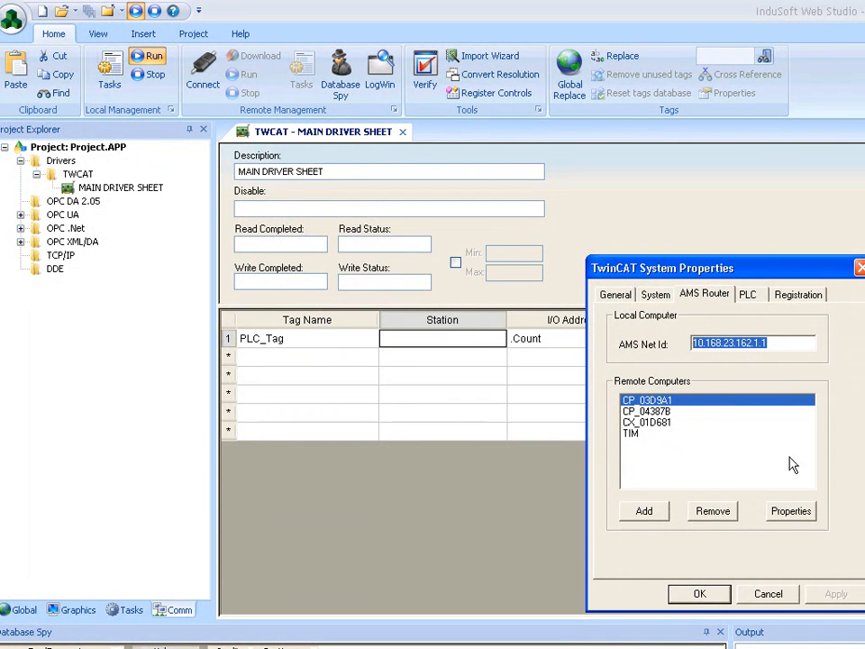
left_click(769, 593)
key("ctrl+v")
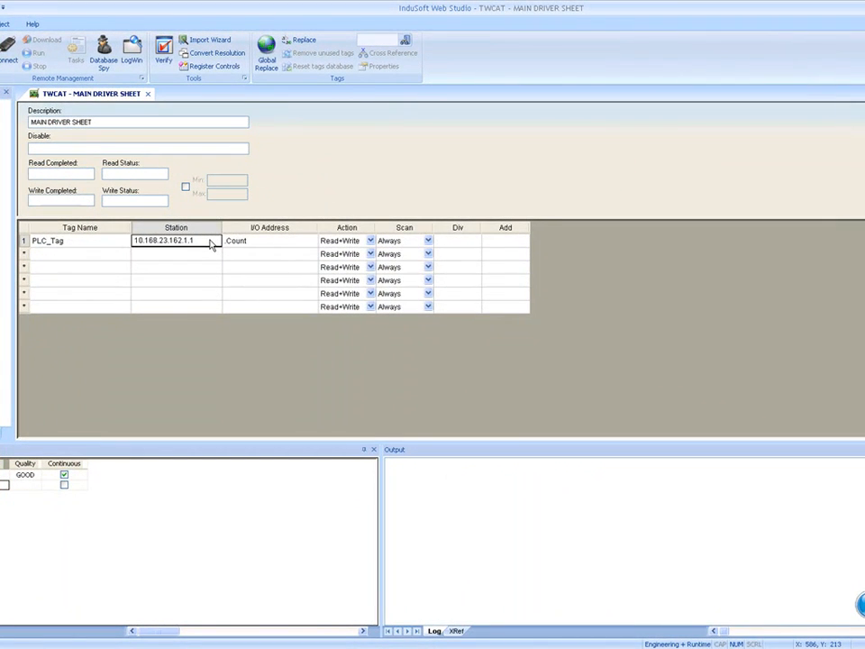
type(":1")
key("Return")
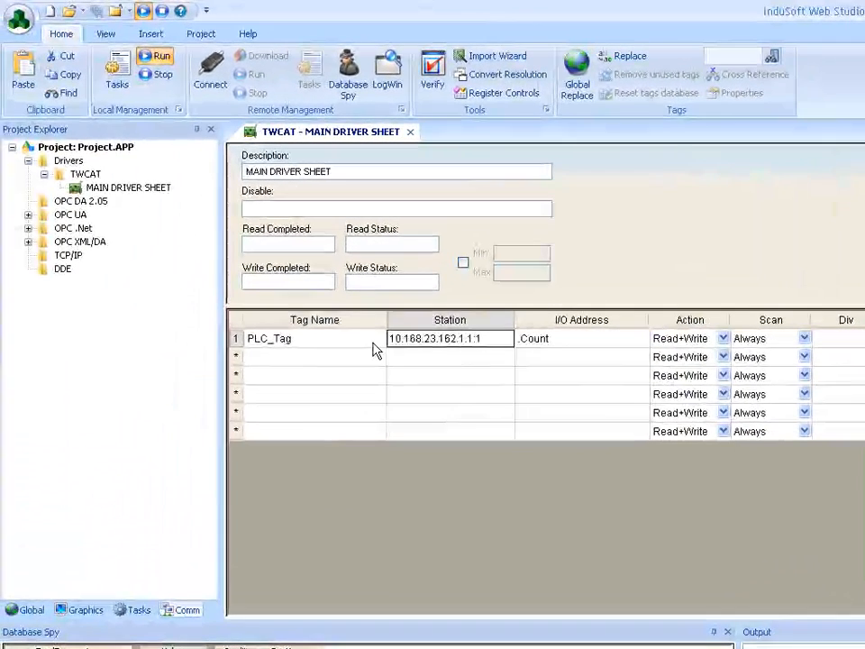
left_click(120, 242)
left_click(443, 342)
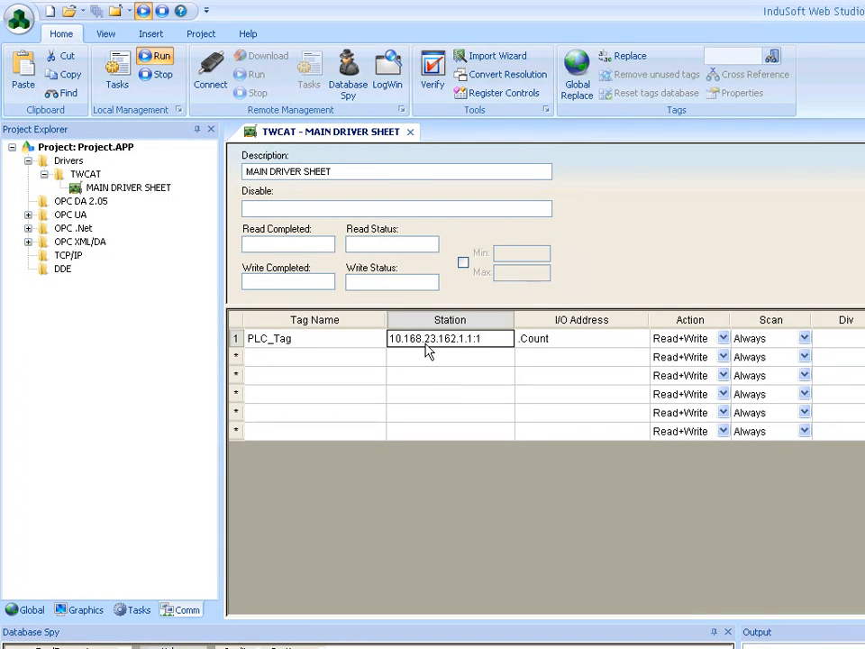
left_click(482, 343)
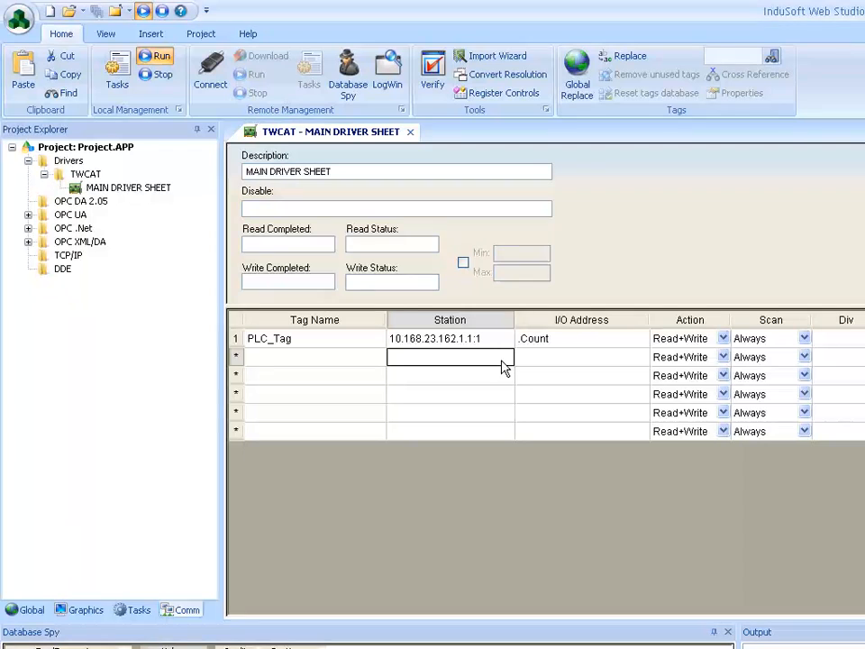
left_click(583, 340)
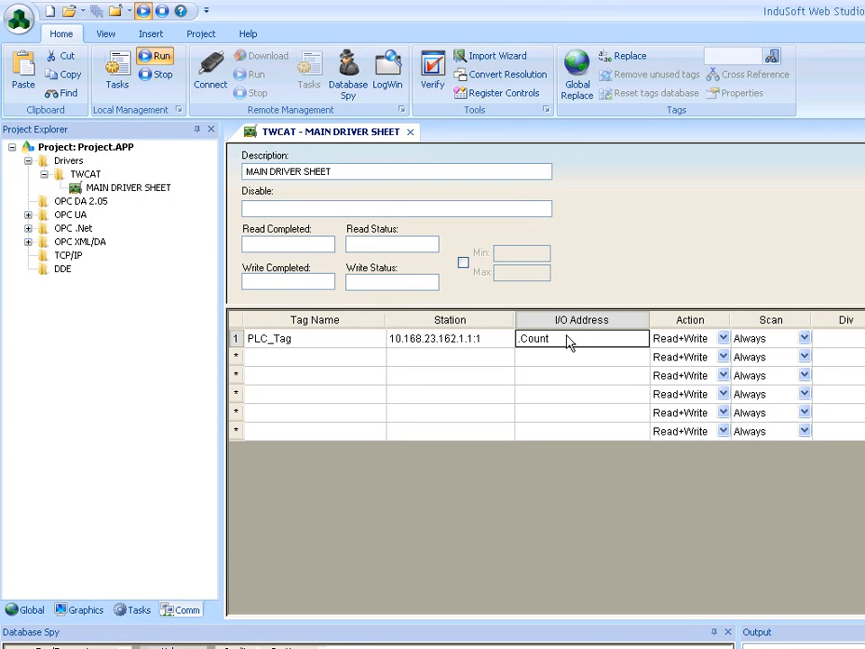
left_click(568, 364)
left_click(570, 342)
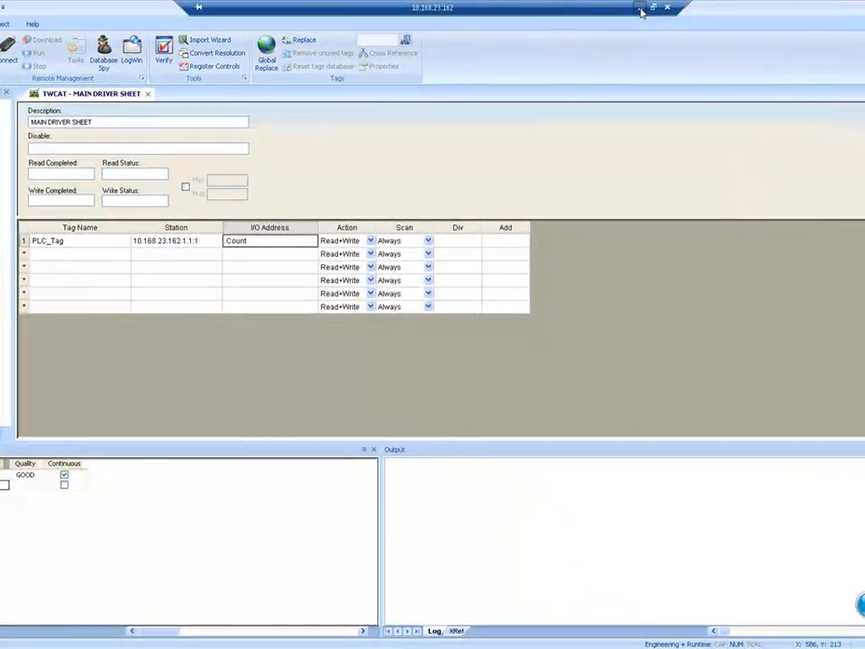
Minimize the remote session and select the first empty I/O Address cell in the local project's ABCIP main driver sheet
left_click(640, 11)
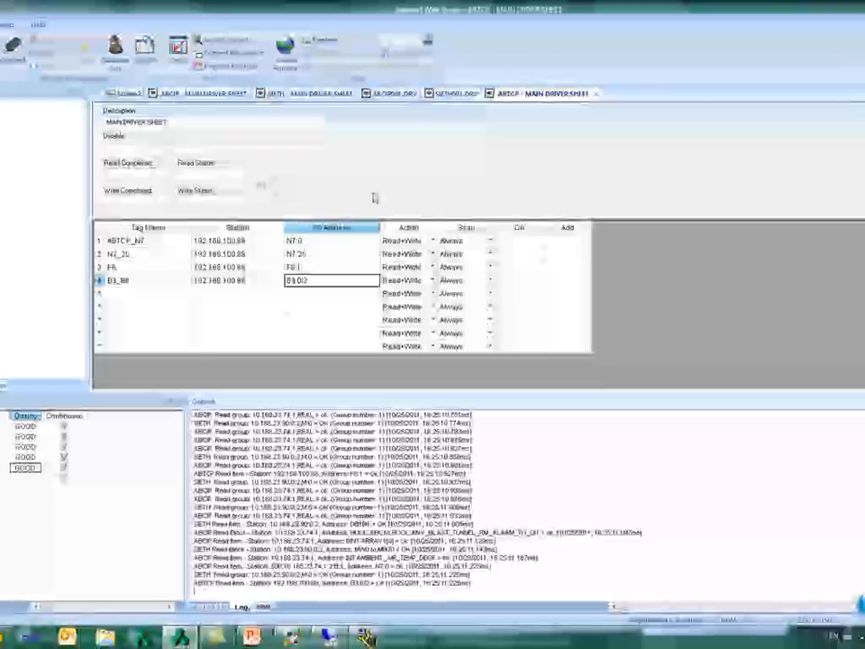
left_click(313, 229)
left_click(342, 292)
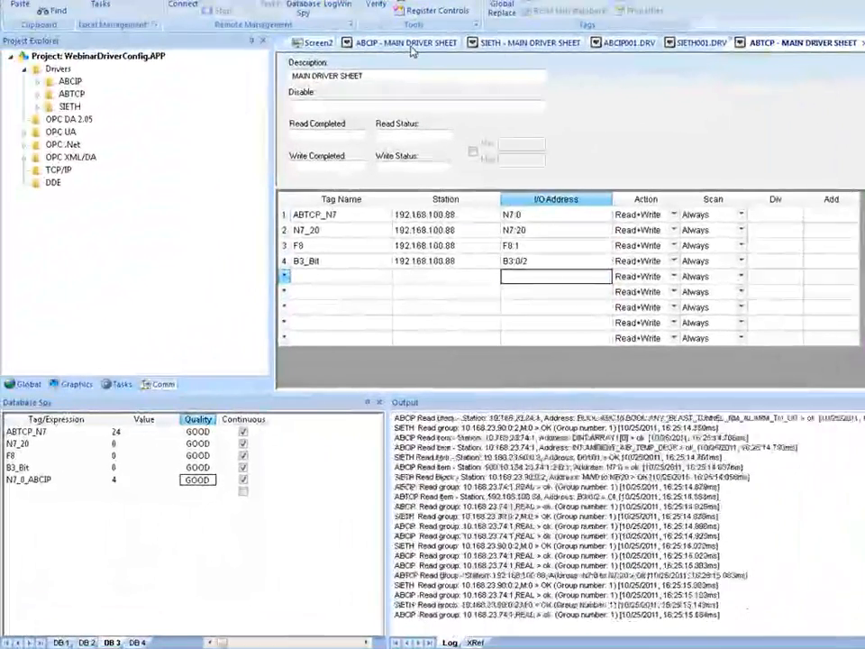
left_click(410, 45)
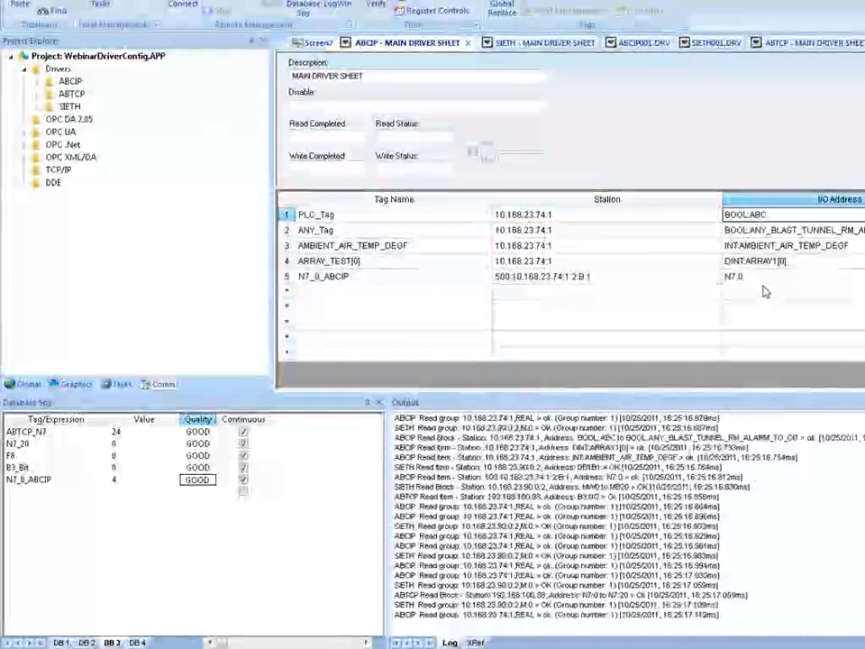
left_click(761, 294)
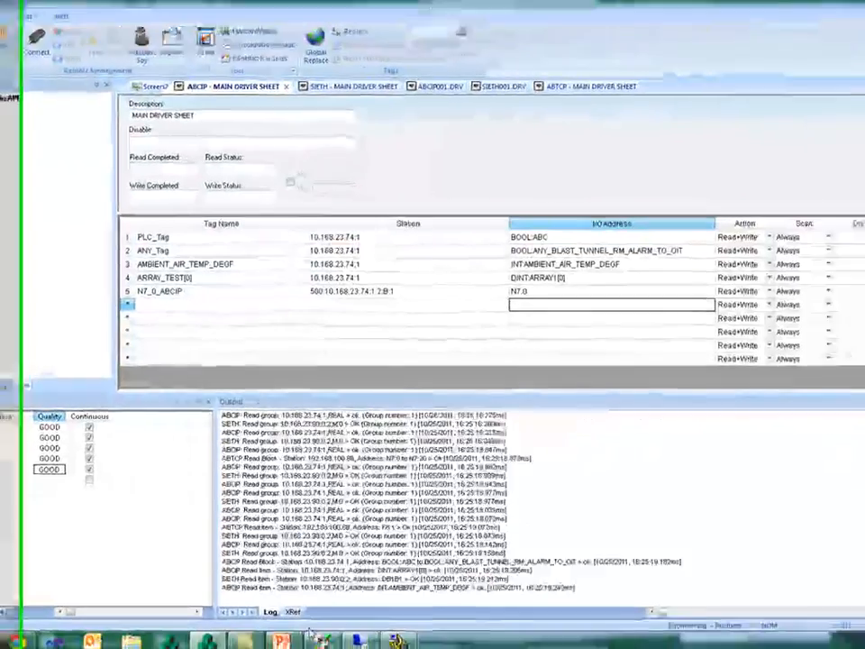
Switch to RSLogix 5000, view the MainRoutine ladder diagram, and open the MainProgram program tags
left_click(340, 642)
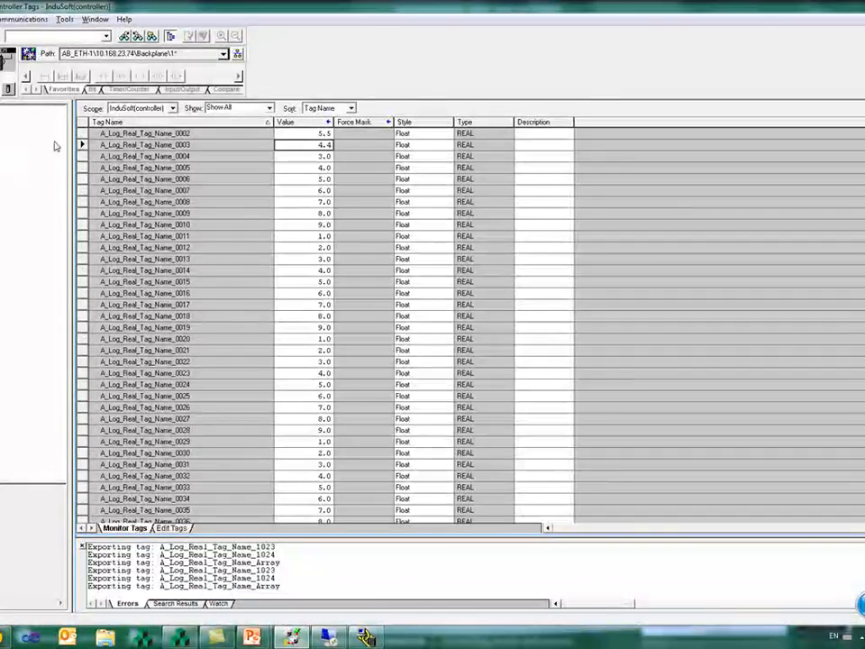
left_click(171, 109)
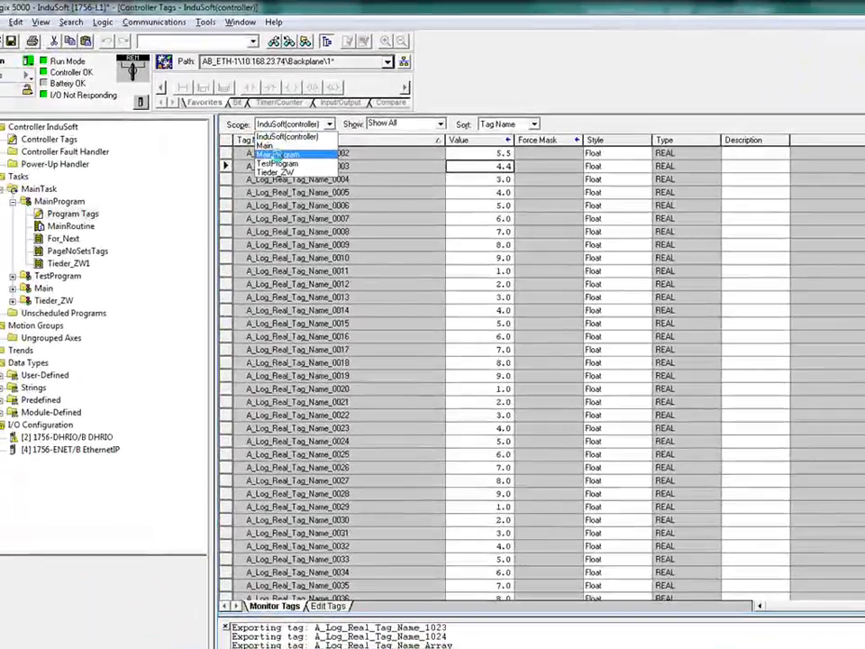
left_click(274, 155)
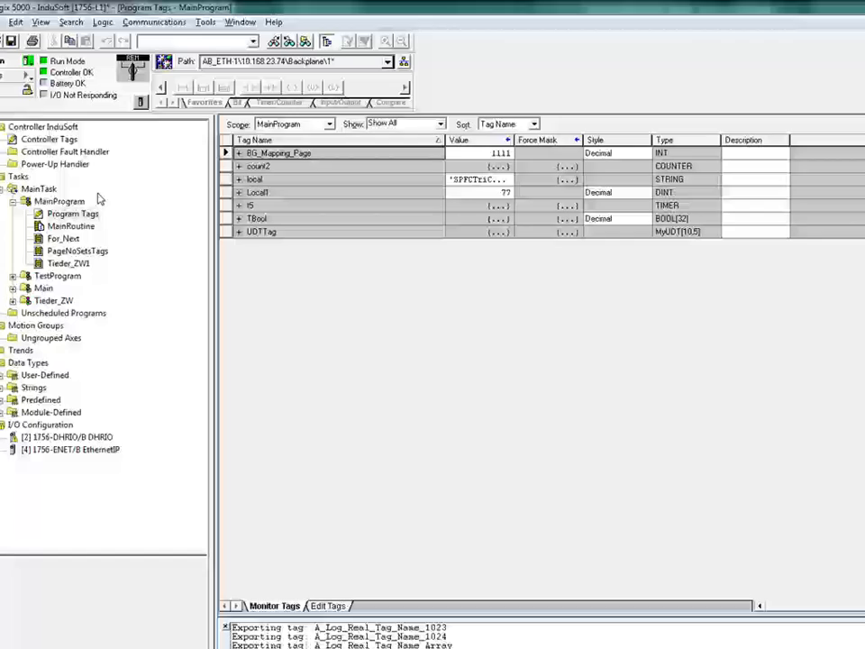
double_click(85, 229)
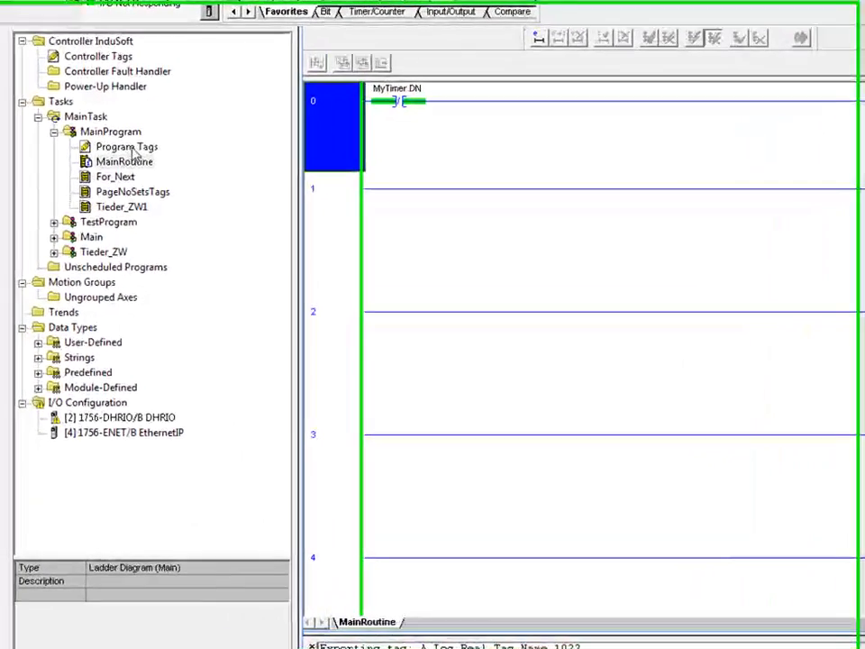
double_click(75, 219)
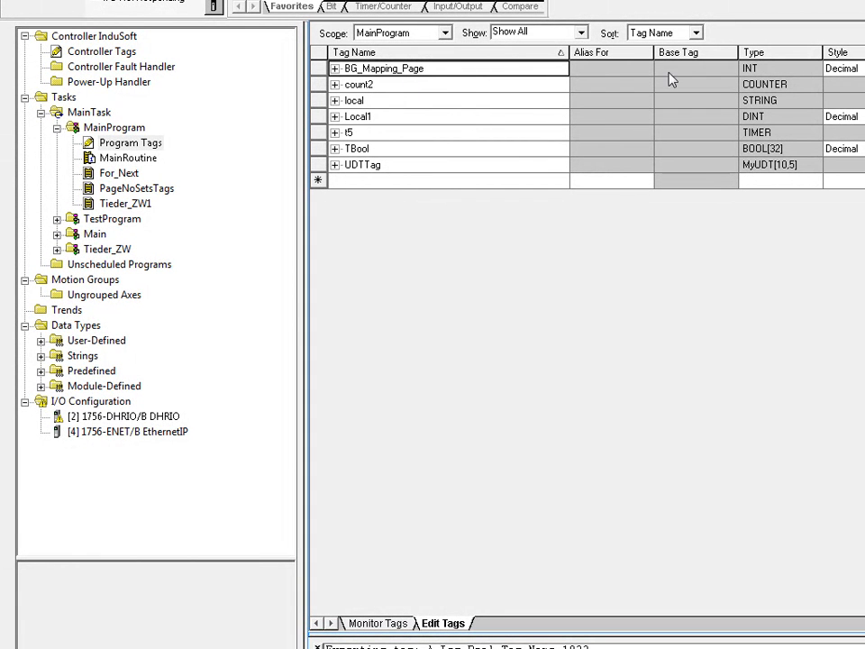
Copy the tag name BG_Mapping_Page from the MainProgram tags and return to the ABCIP driver sheet in InduSoft Web Studio
left_click_drag(431, 68, 362, 68)
right_click(364, 70)
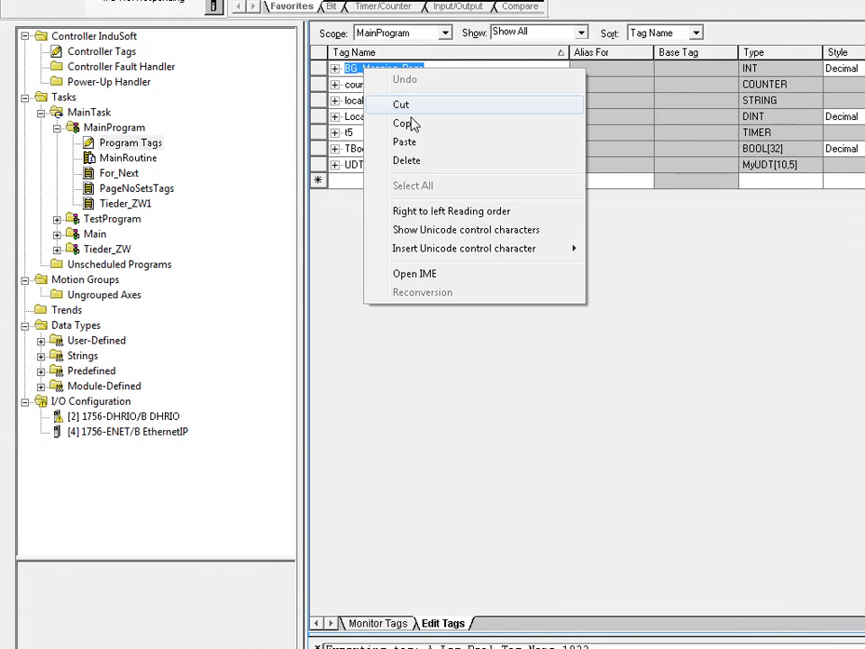
left_click(412, 124)
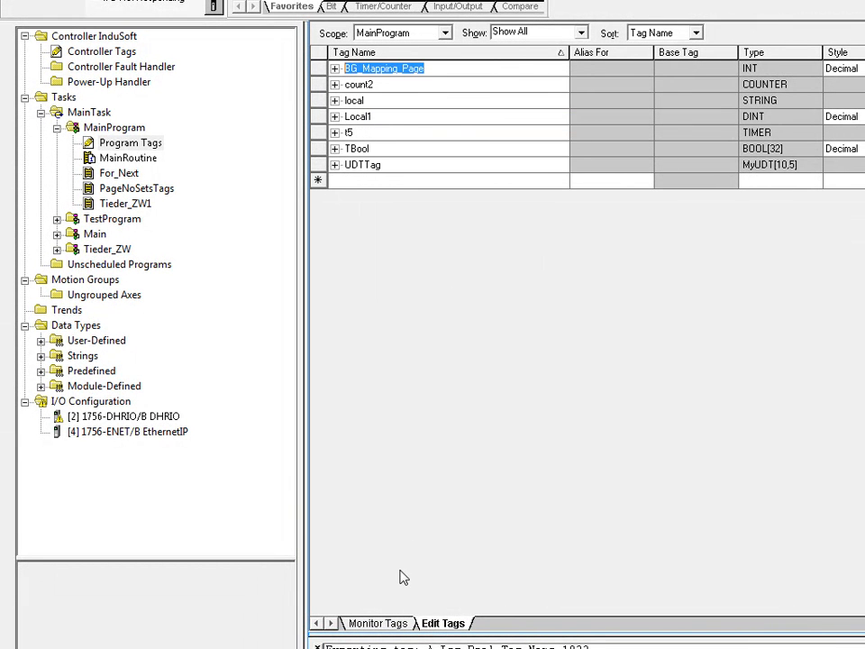
left_click(403, 627)
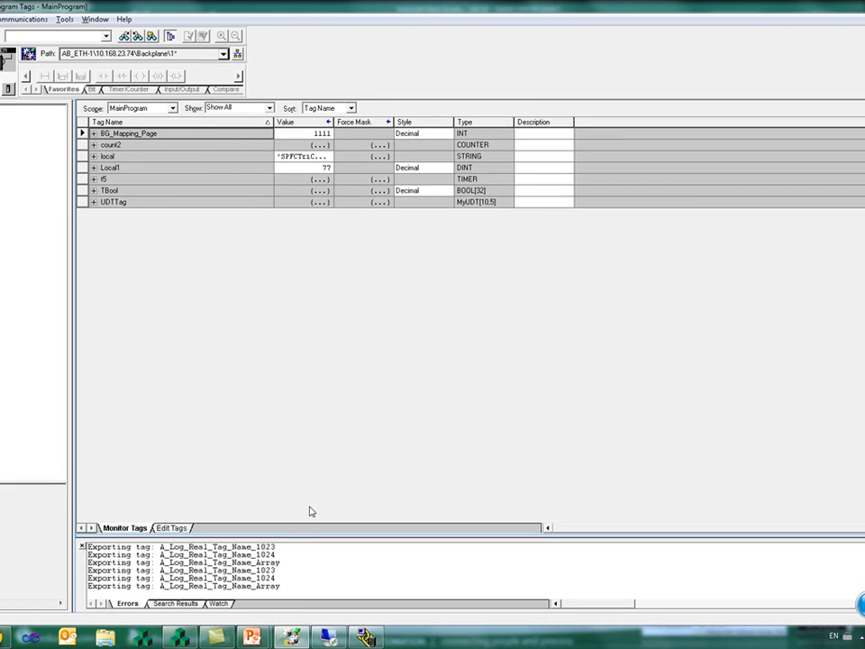
left_click(181, 639)
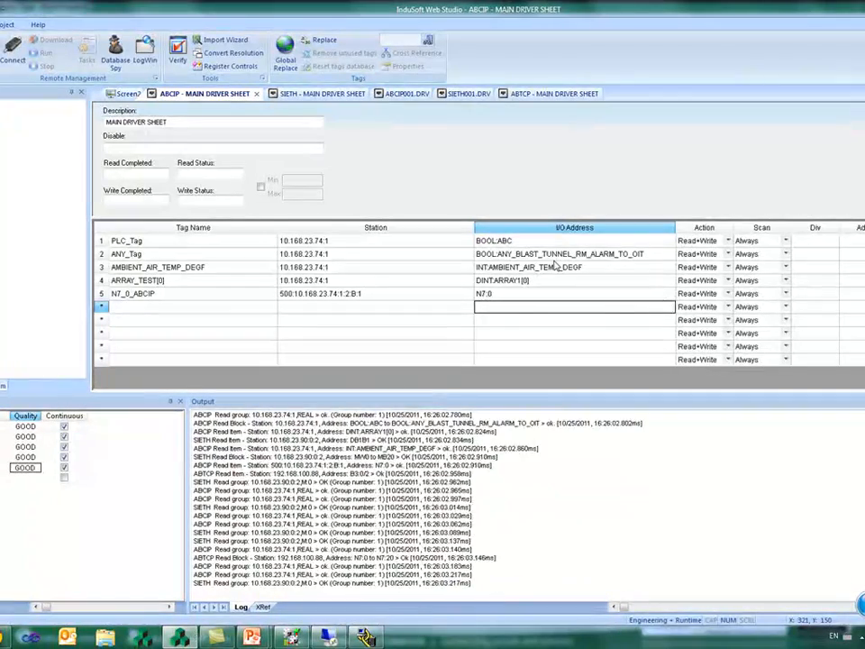
Enter the I/O address INT:PROGRAM:MainProgram.BG_Mapping_Page in the first empty row of the ABCIP main driver sheet
type("INT")
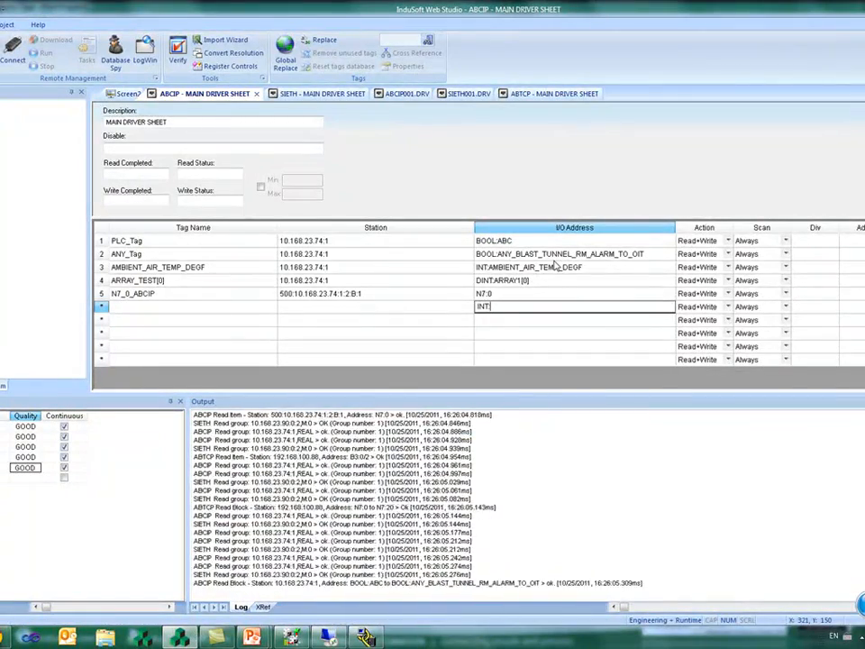
type(":PROGRAM")
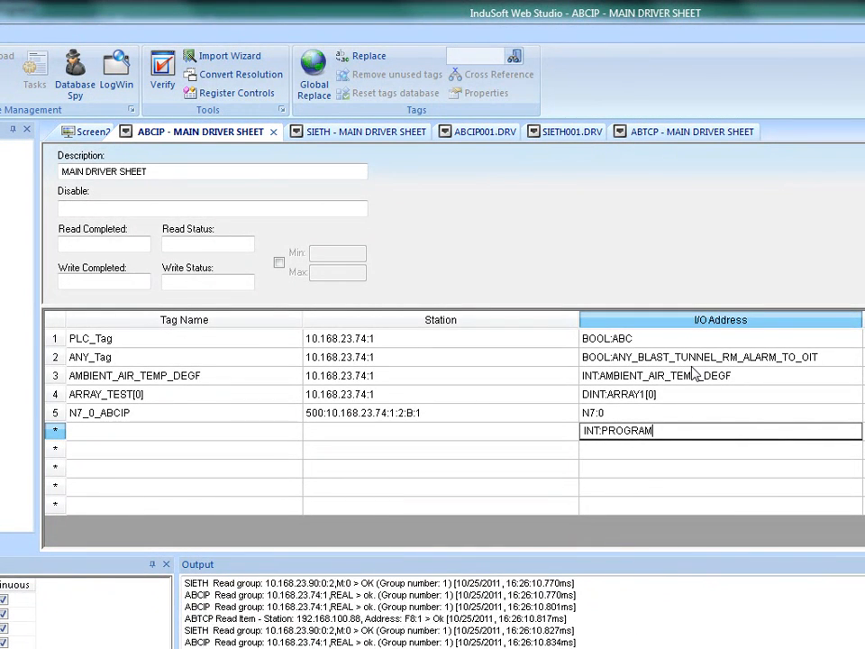
type(":MainProgram.")
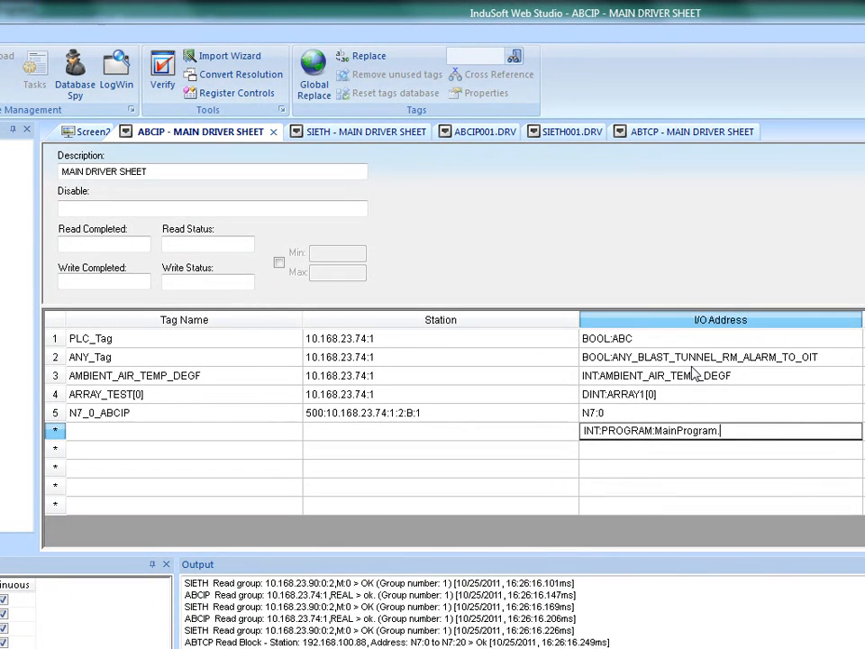
type("BG_Mapping_Page")
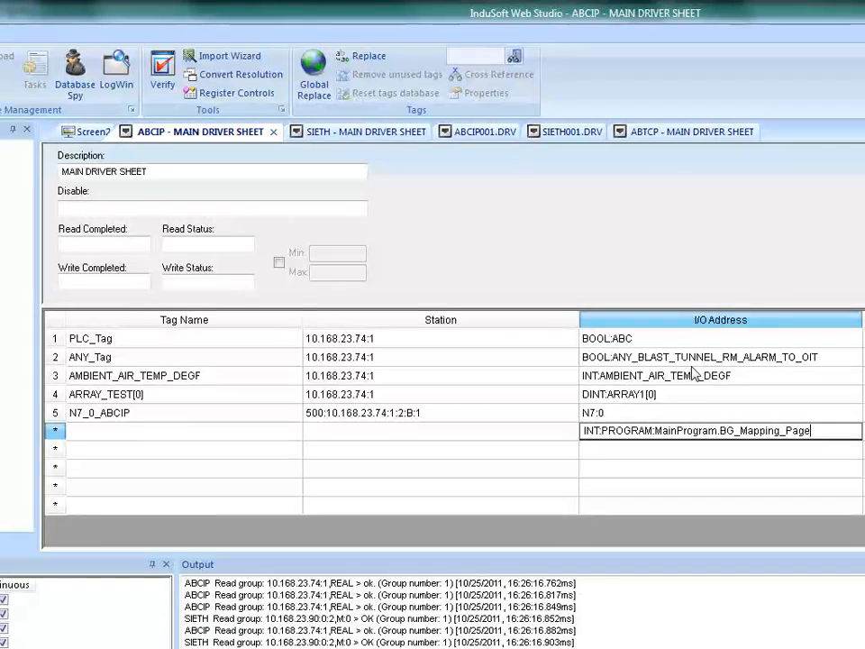
key("Return")
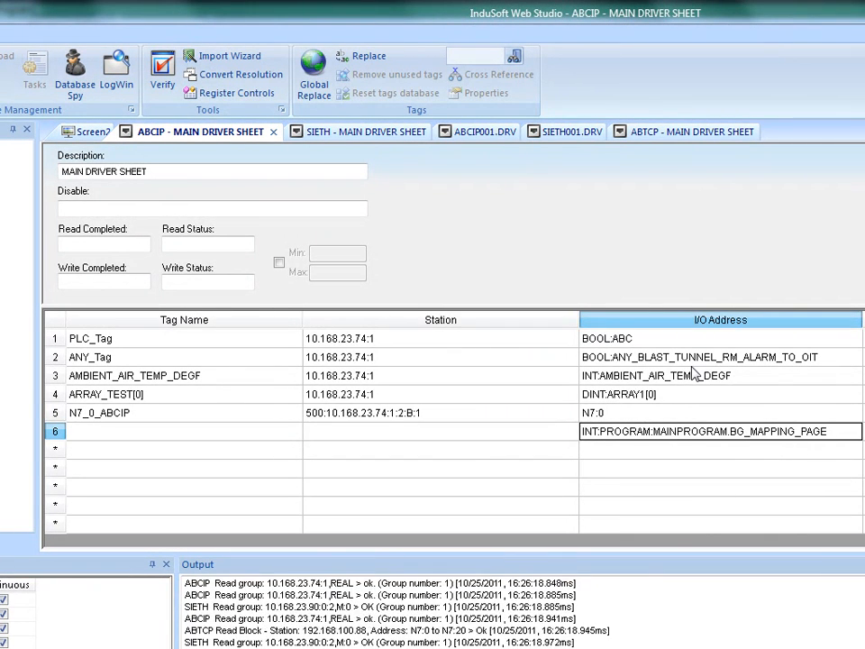
Copy ARRAY_TEST[0]'s station 10.168.23.74:1 into the Station cell of row 6
key("Left")
key("Left")
key("Right")
key("Up")
key("Up")
key("ctrl+c")
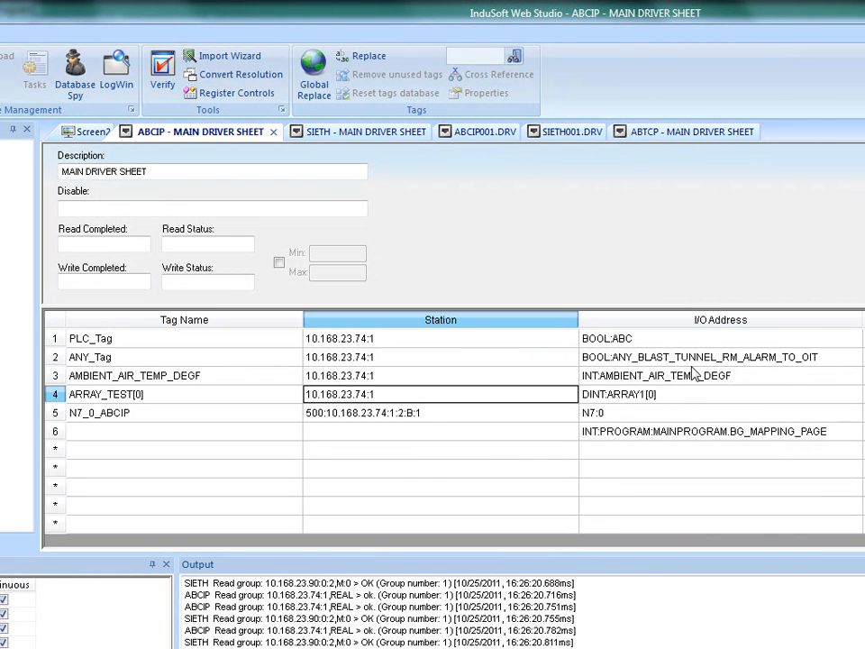
key("Down")
key("Down")
key("ctrl+v")
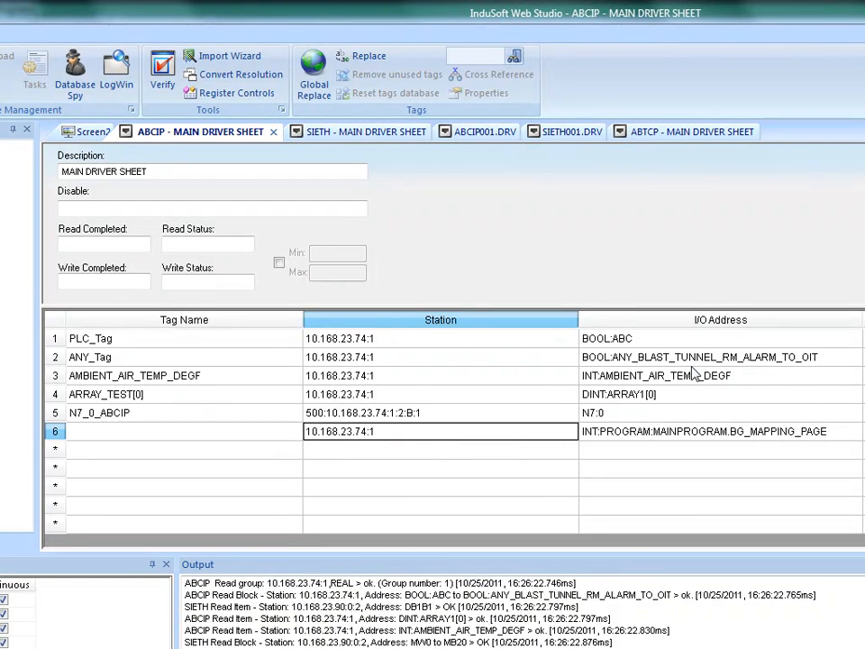
Name row 6's tag LocalTag1 and create it as an Integer with Server scope
key("Left")
type("LocalTag1")
key("Return")
key("Return")
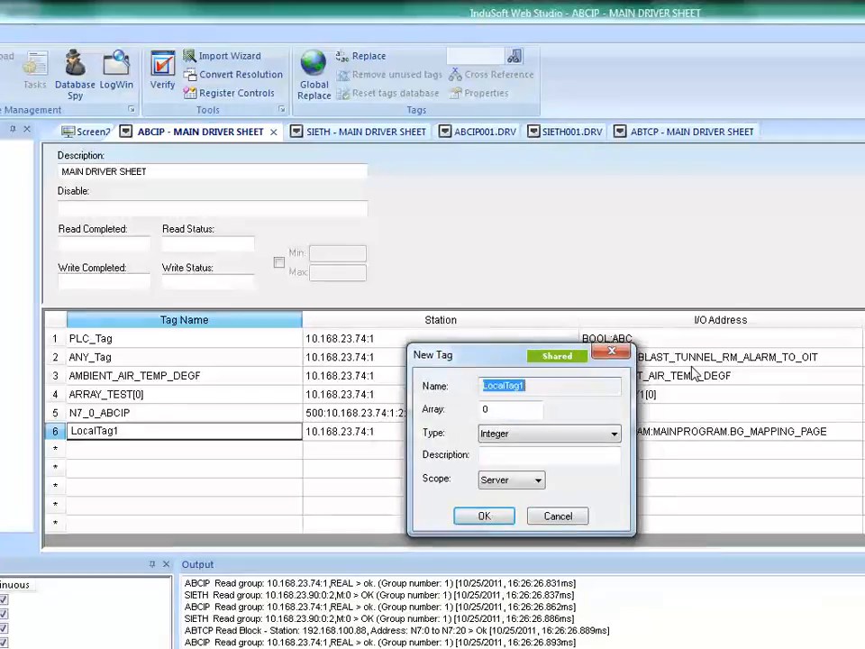
key("Return")
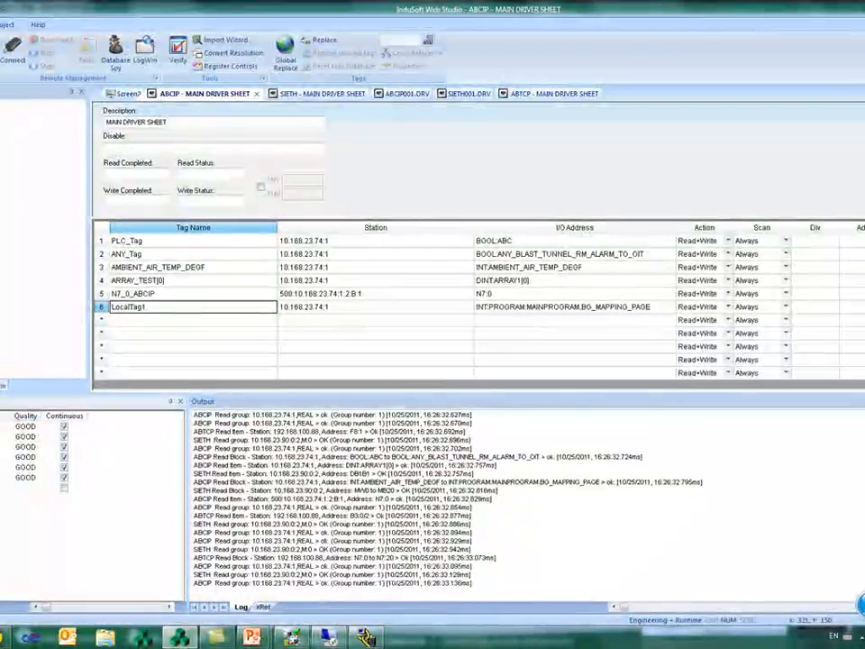
Set LocalTag1 to 2222 in the Database Spy and compare it with BG_Mapping_Page in RSLogix 5000
key("alt+Tab")
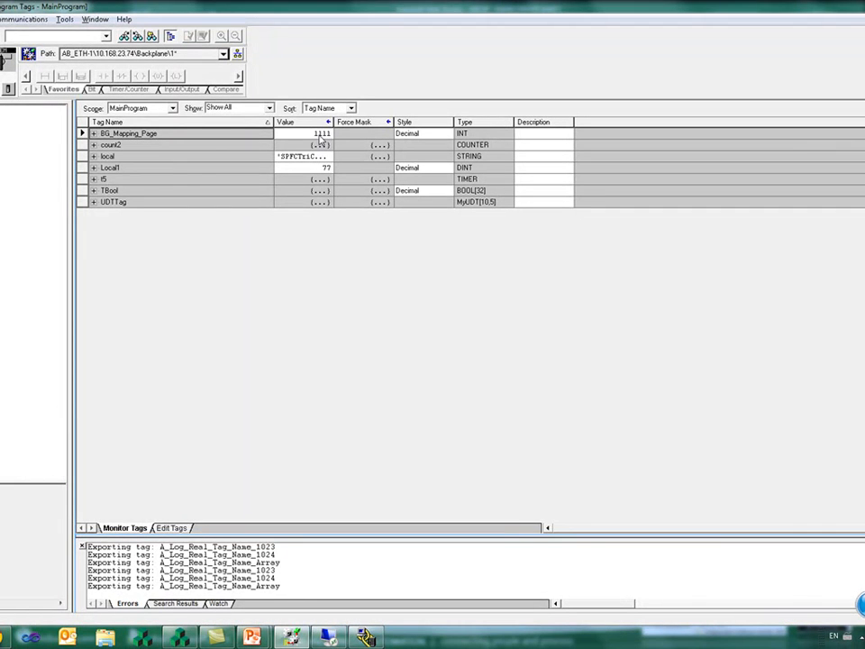
key("alt+Tab")
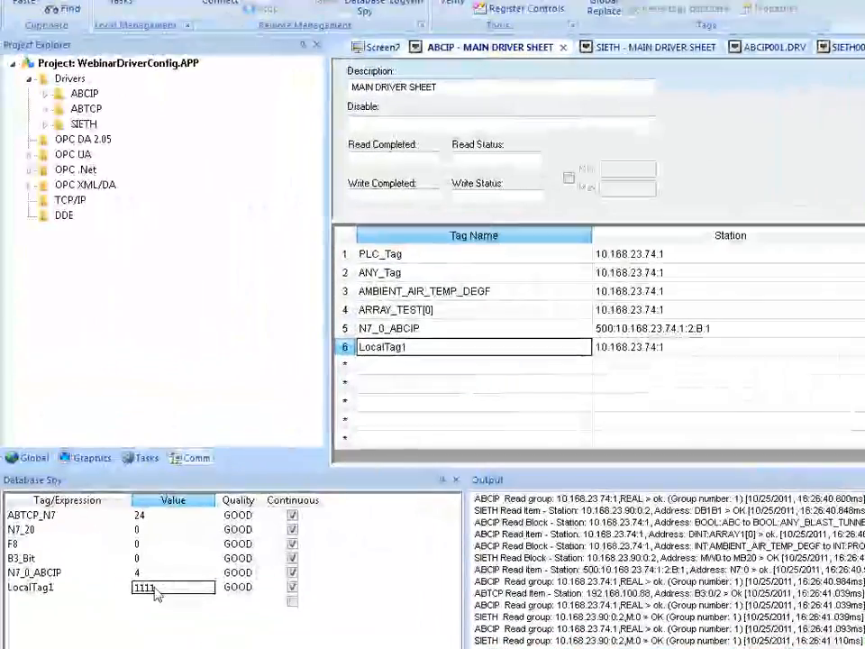
left_click_drag(123, 587, 154, 588)
left_click(156, 587)
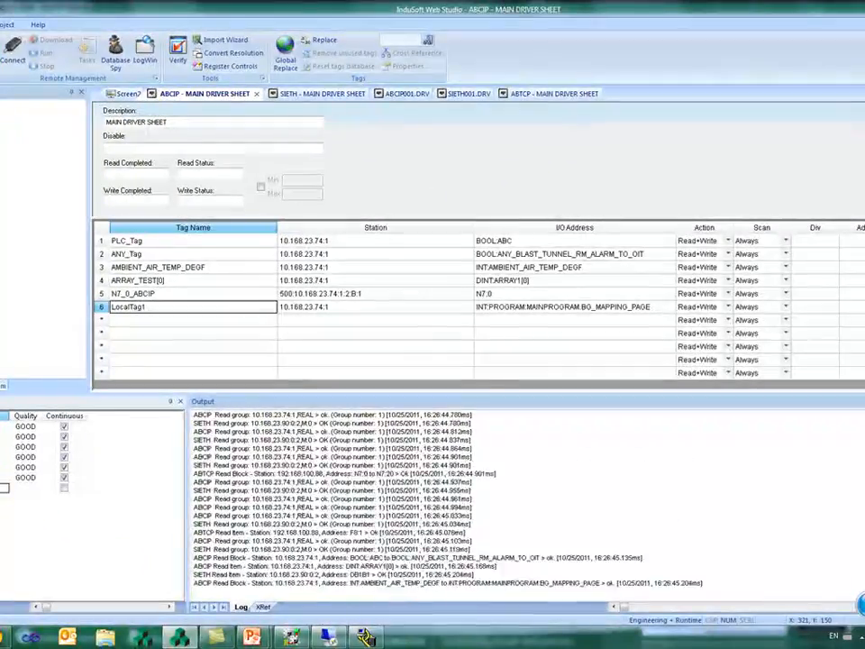
key("alt+Tab")
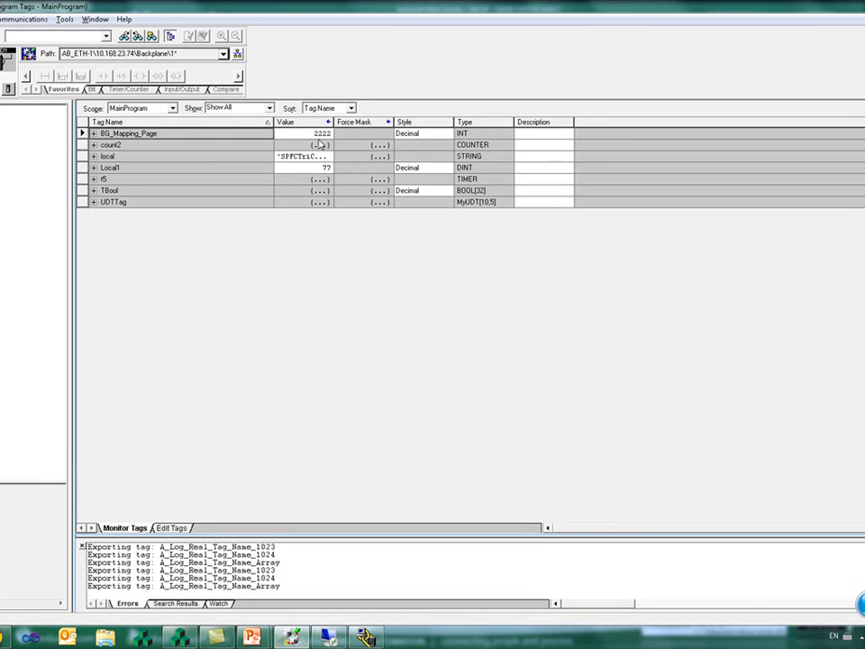
key("alt+Tab")
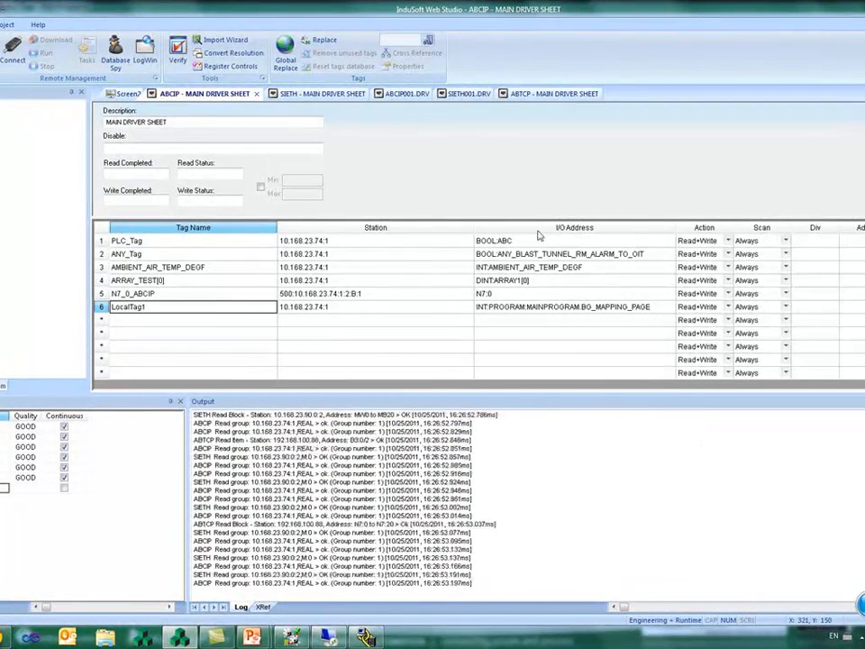
Switch to TwinCAT PLC Control in the remote session and close the variable list to view the MAIN program
left_click(329, 637)
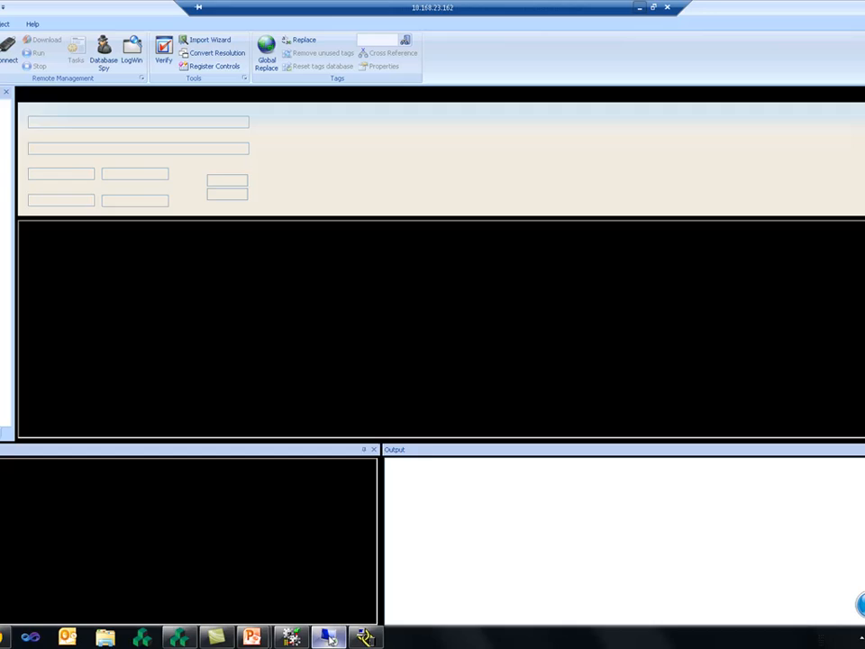
key("super")
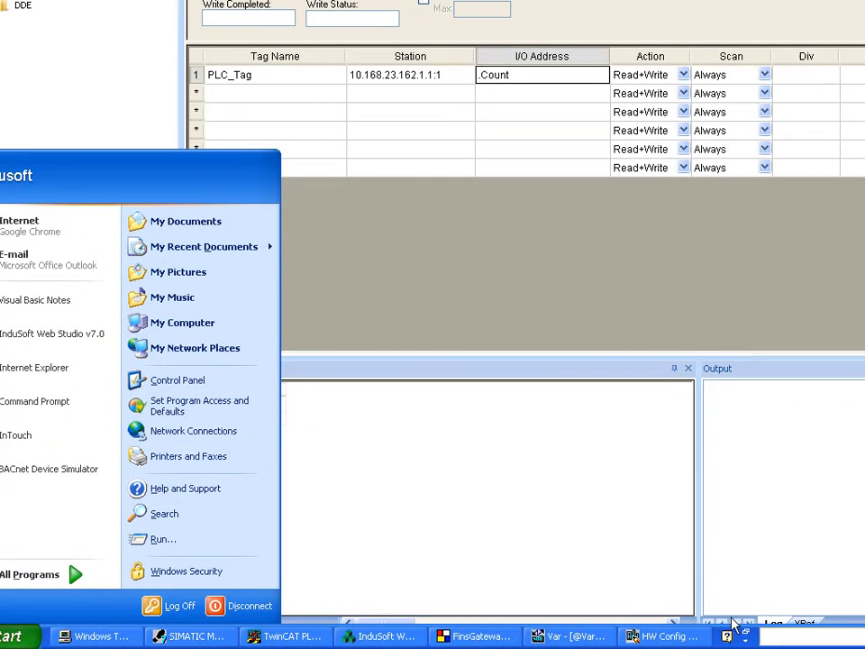
left_click(811, 554)
key("super")
left_click(297, 637)
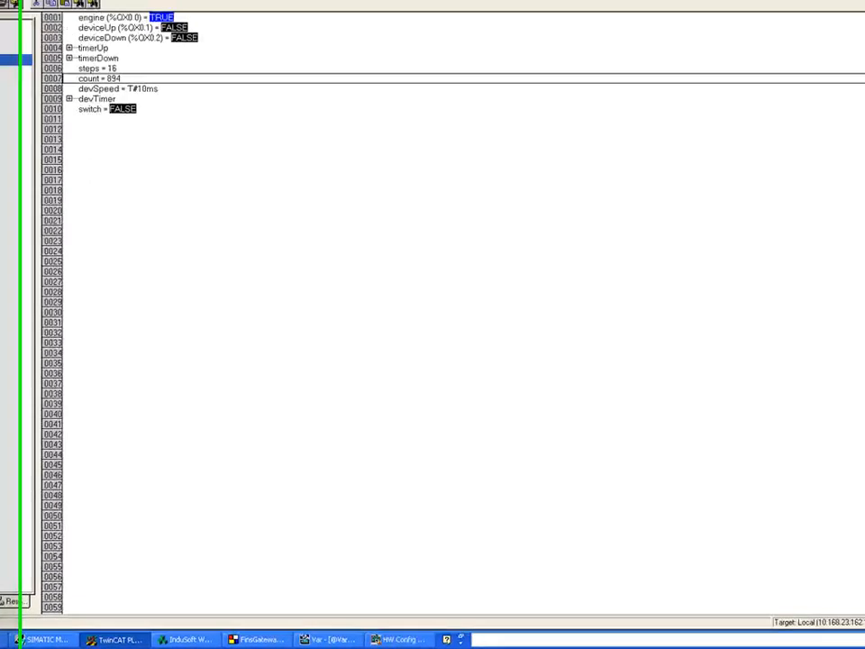
key("ctrl+F4")
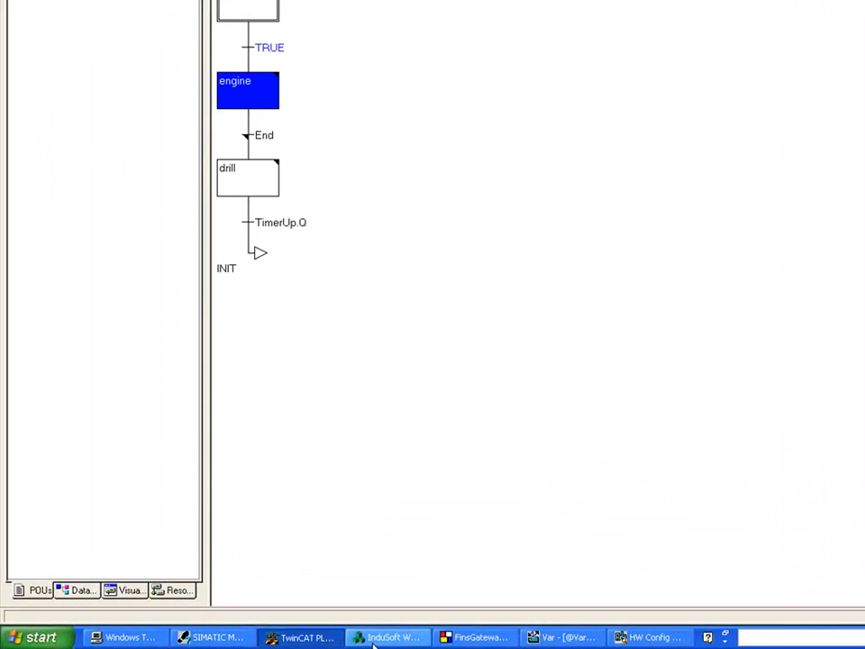
Return to the remote InduSoft Web Studio and enter Main.WebEx_Var as row 2's I/O address in the TWCAT driver sheet
left_click(147, 640)
left_click(514, 136)
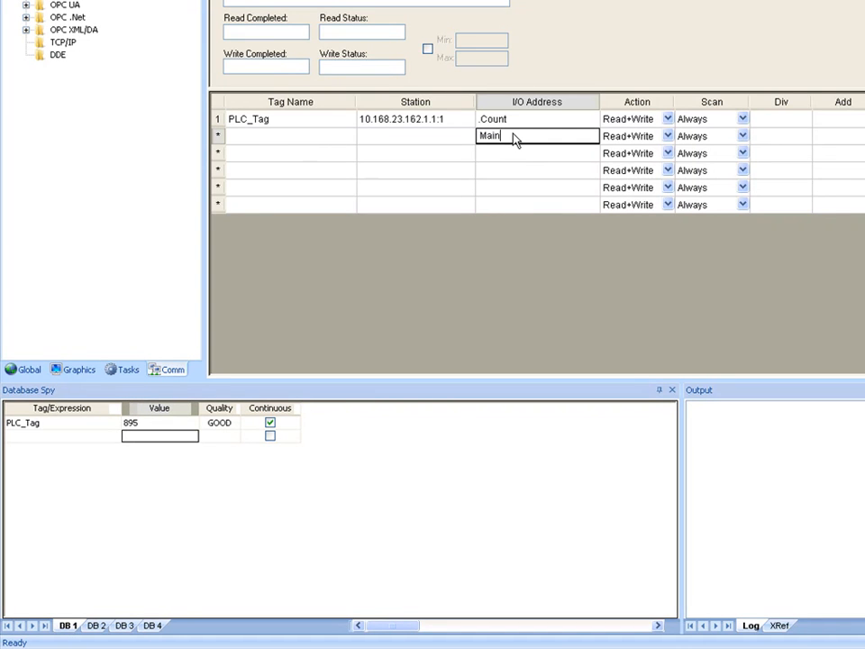
type("Main.WriteEx_")
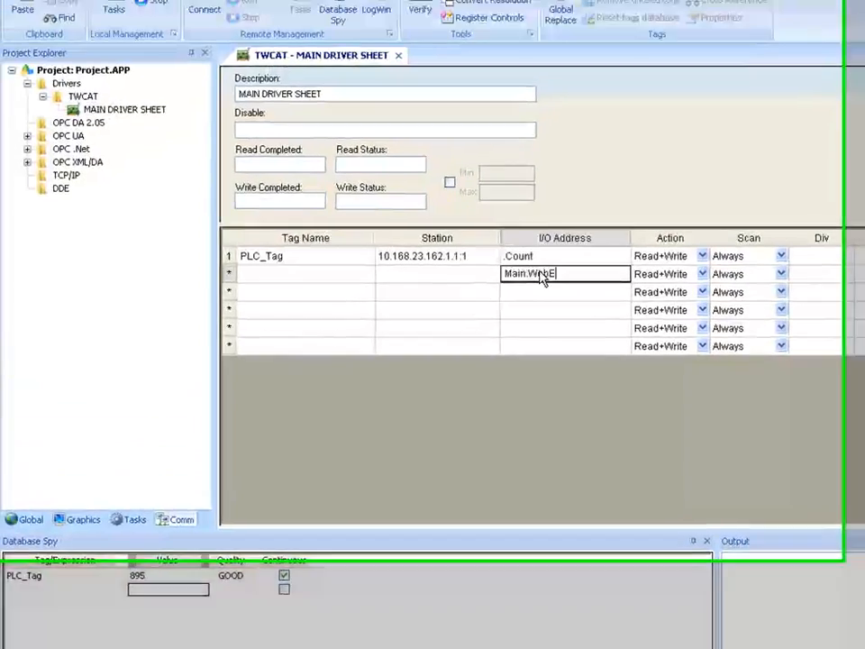
type("Var")
key("Return")
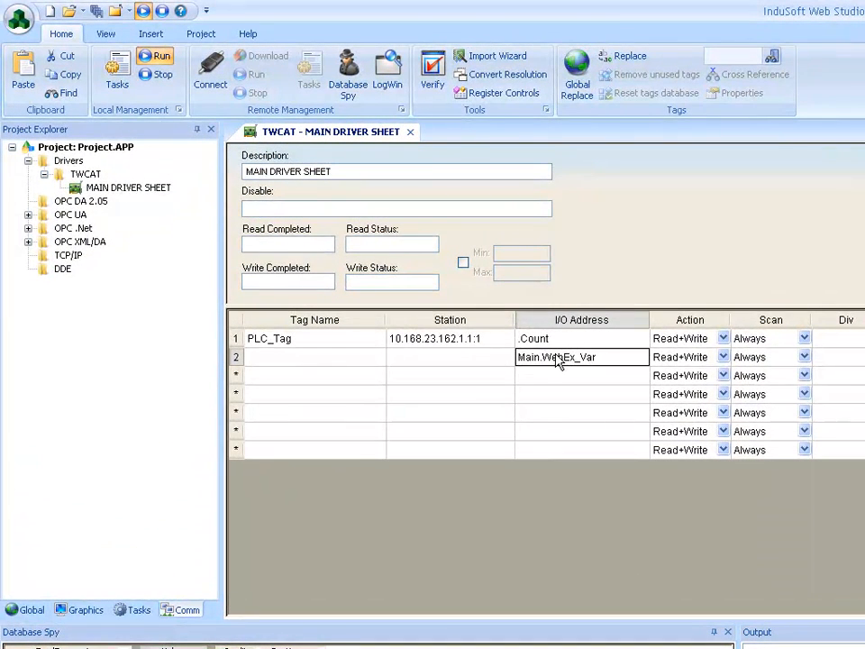
Copy PLC_Tag's station 10.168.23.162.1.1:1 into the Station cell of row 2
key("Up")
key("Left")
key("ctrl+c")
key("Down")
key("ctrl+v")
Name row 2's tag PLC_Tag_Local and monitor it in the Database Spy
key("Left")
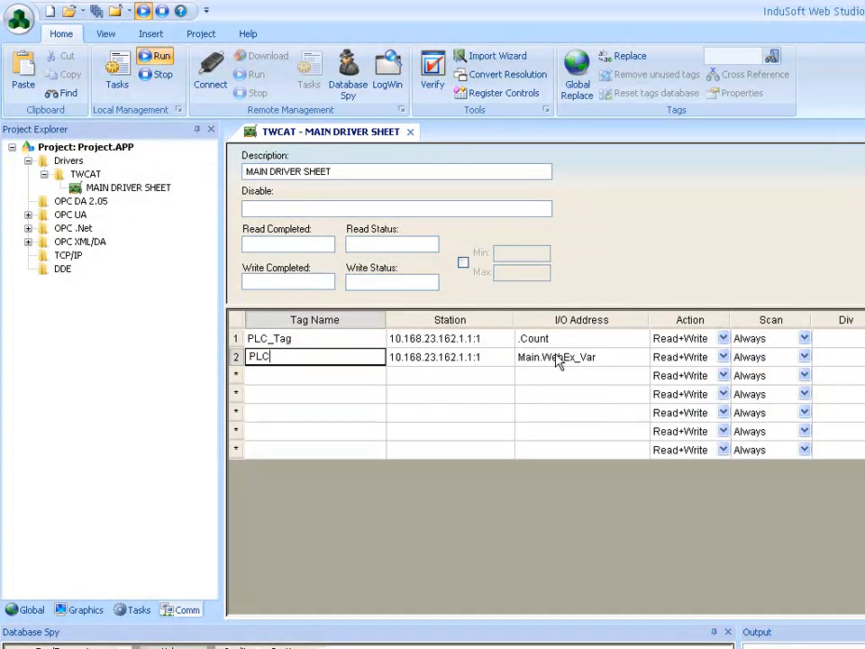
type("PLC_Tag_Local")
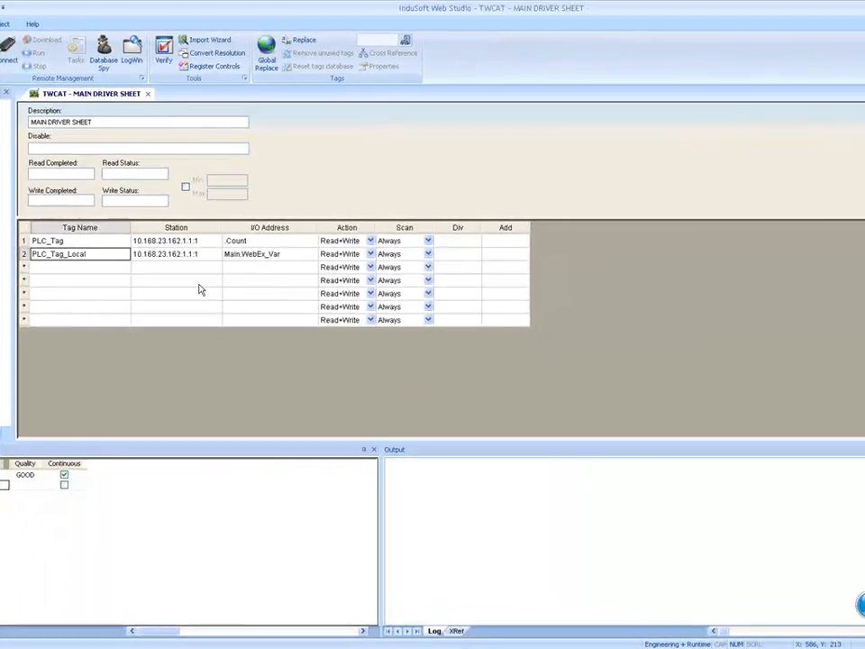
left_click(116, 267)
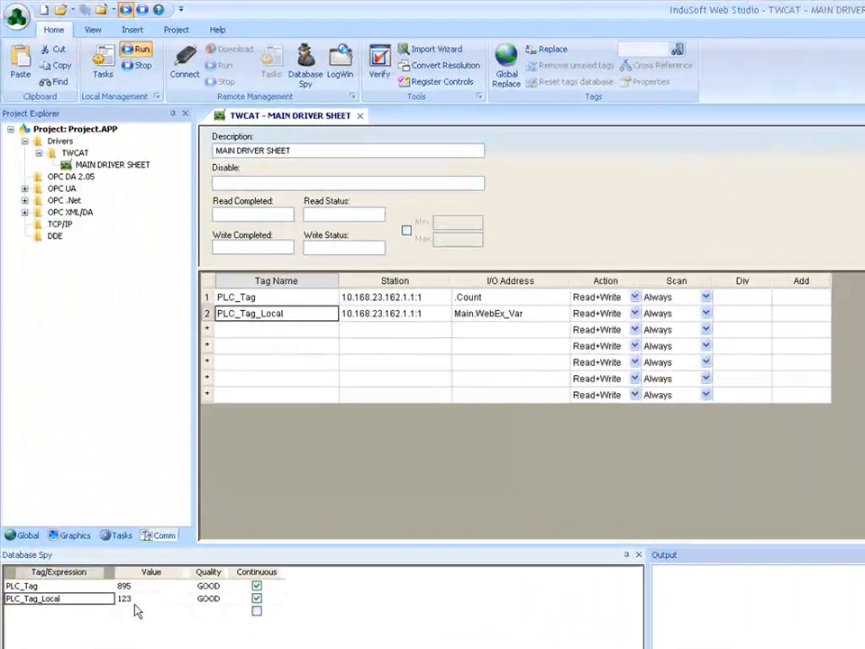
left_click(142, 600)
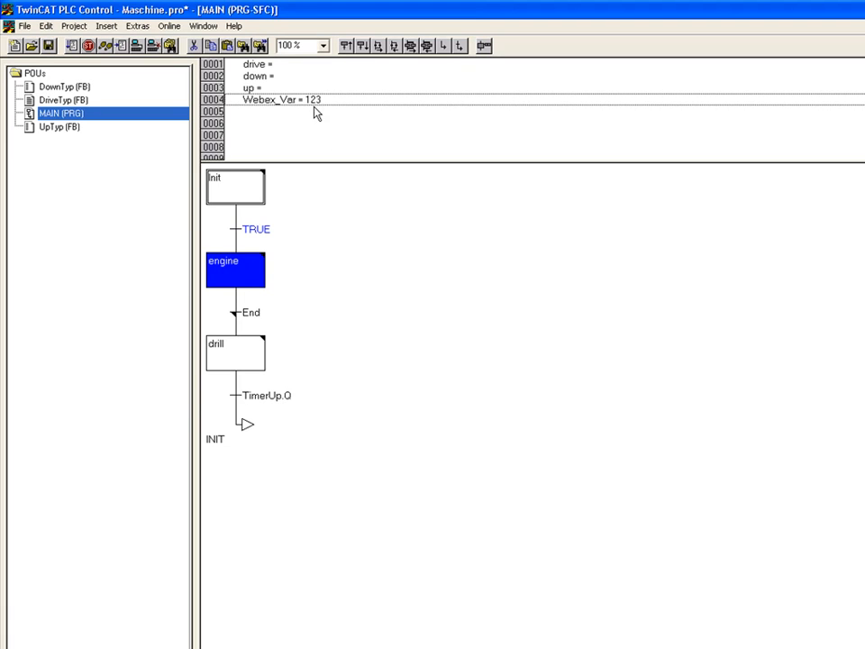
Write 555 to Webex_Var in TwinCAT PLC Control's MAIN program and return to InduSoft Web Studio
double_click(341, 102)
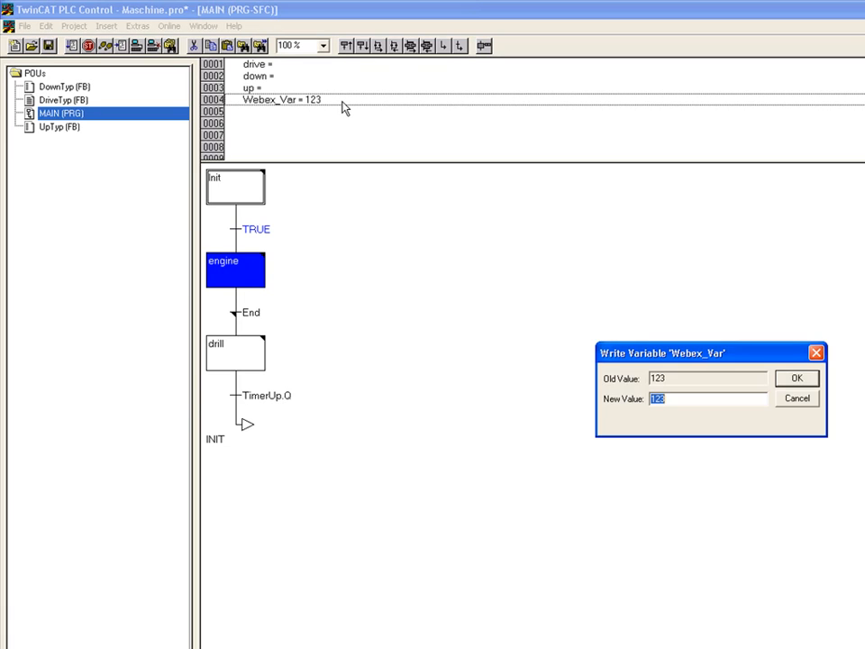
type("555")
key("Return")
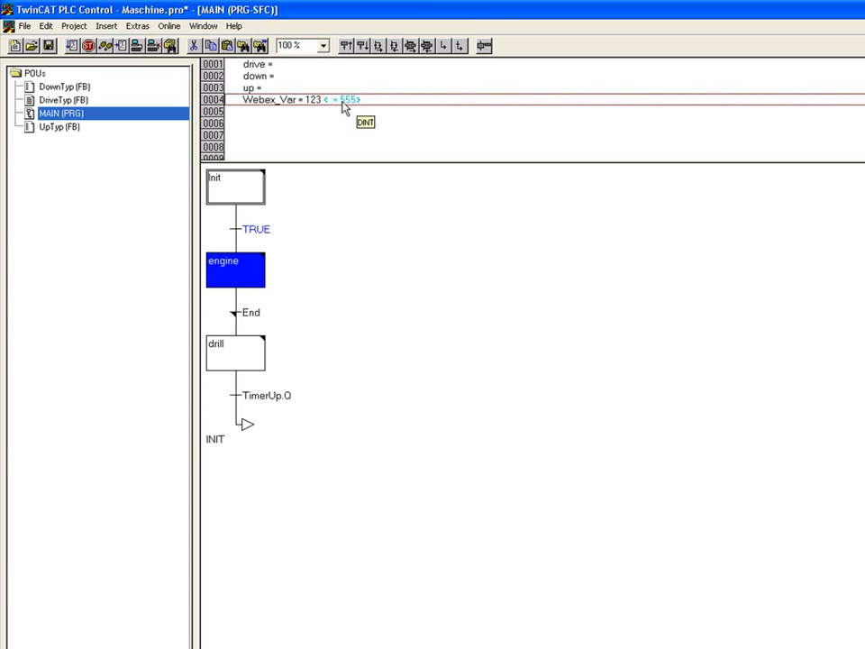
key("ctrl+F7")
key("alt+Tab")
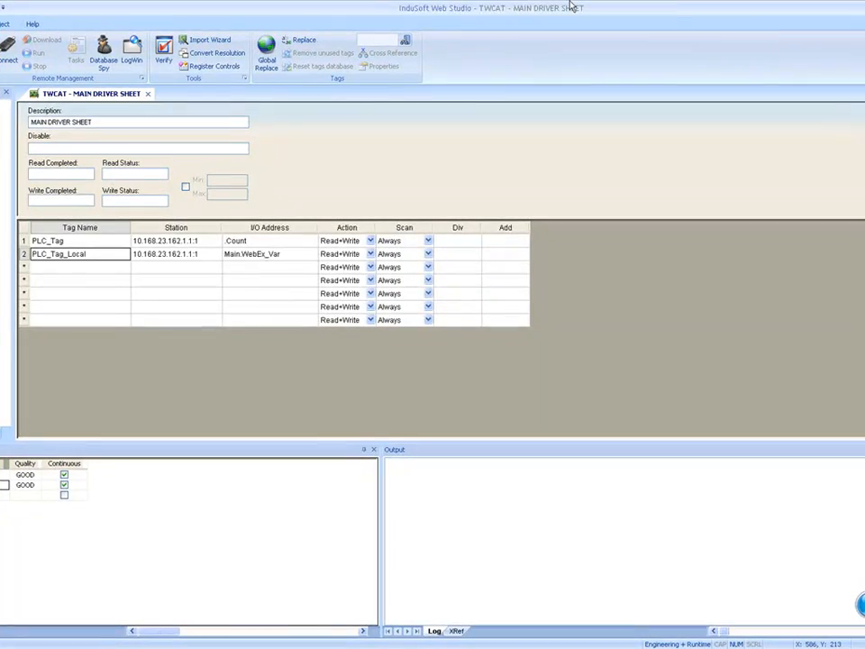
Minimize the remote session and select LocalTag1's Station cell in the local ABCIP main driver sheet
mouse_move(573, 6)
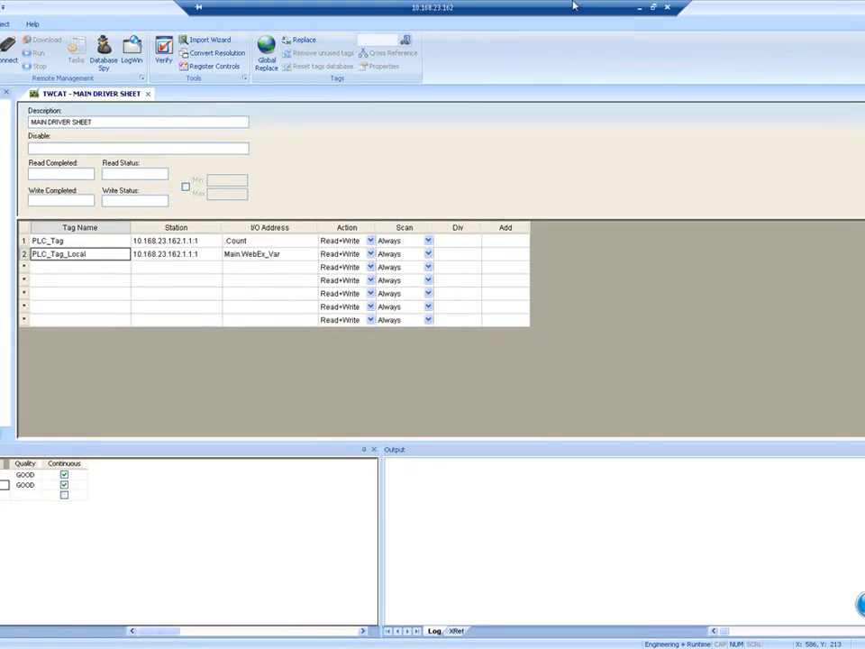
left_click(639, 9)
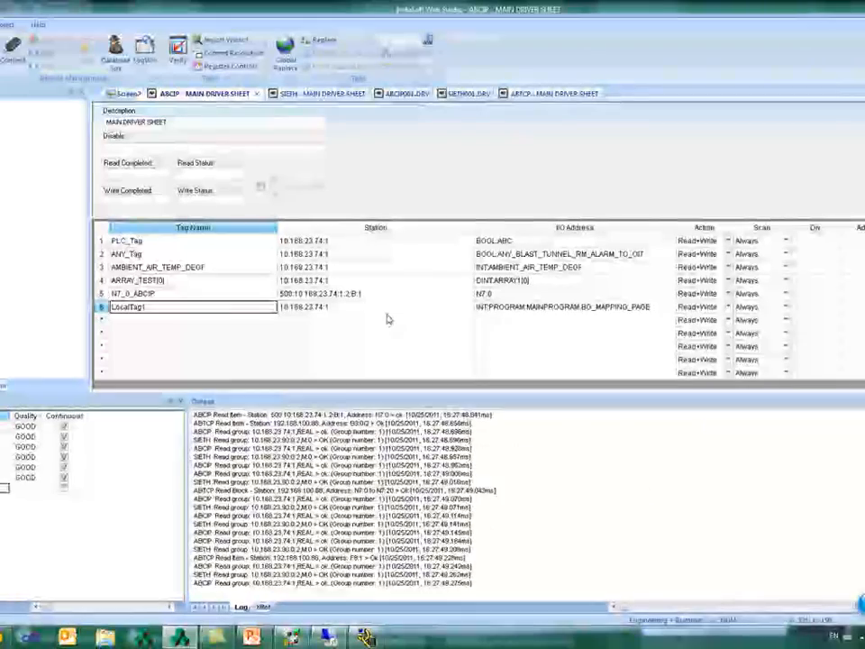
left_click(390, 310)
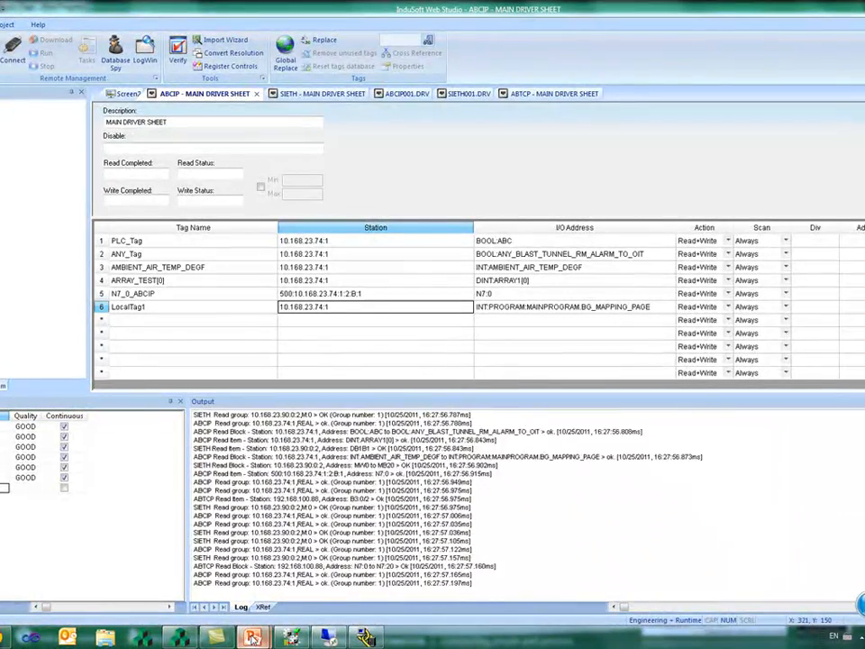
Switch to the PowerPoint slide show and view the slide on choosing between main and standard driver sheets
mouse_move(253, 639)
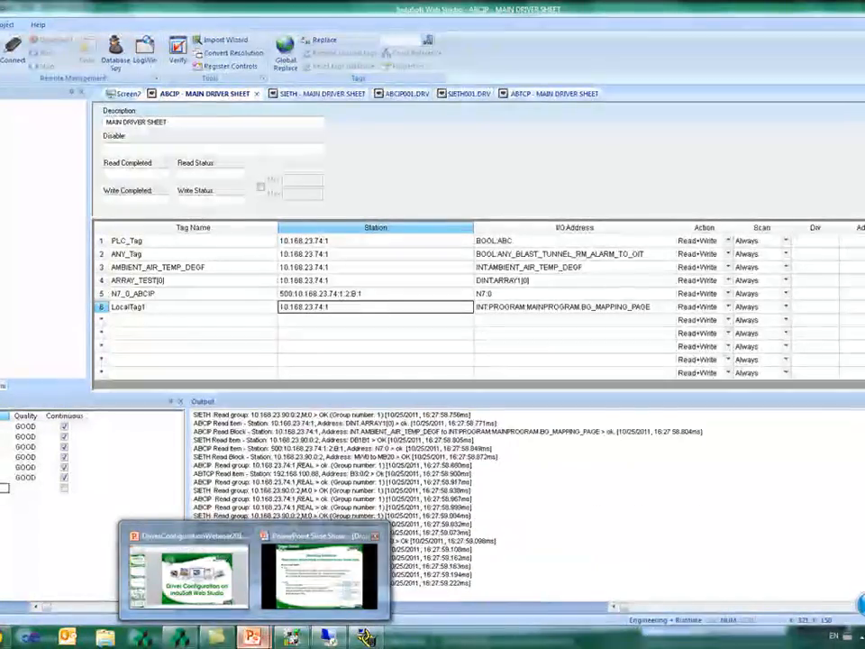
left_click(325, 599)
left_click(606, 288)
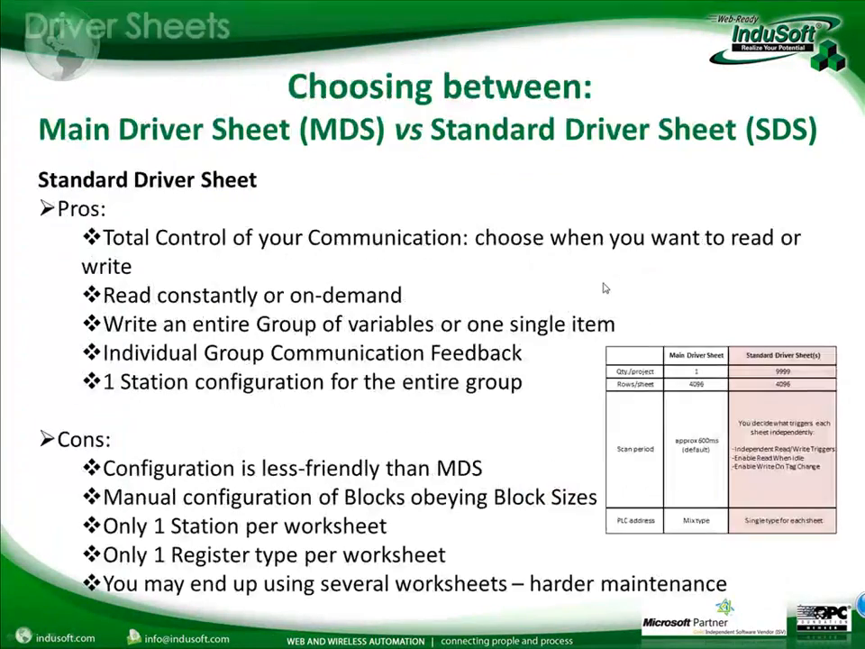
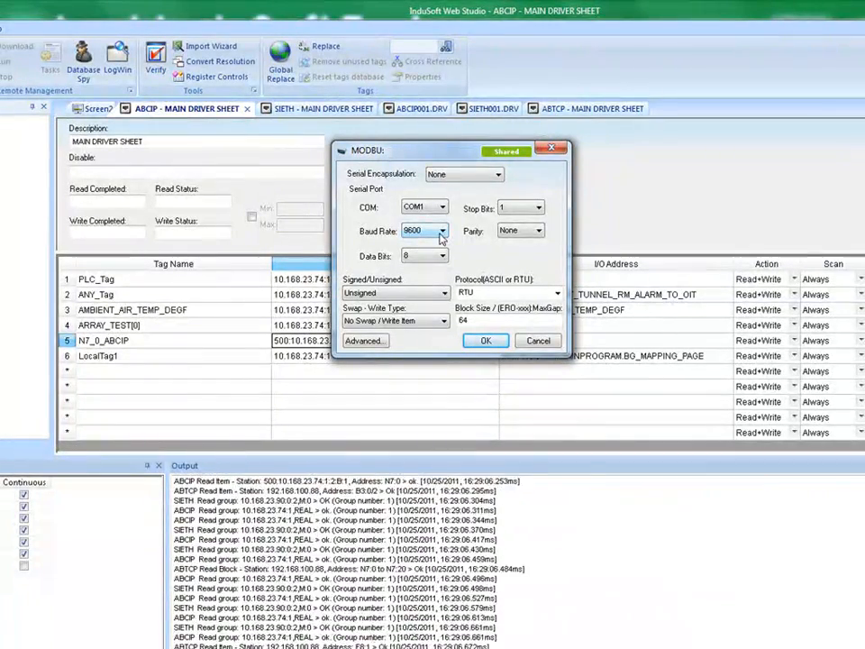
Compare the MODBU driver's communication settings for the None and TCP/IP serial encapsulations, finishing with TCP/IP selected
left_click(408, 322)
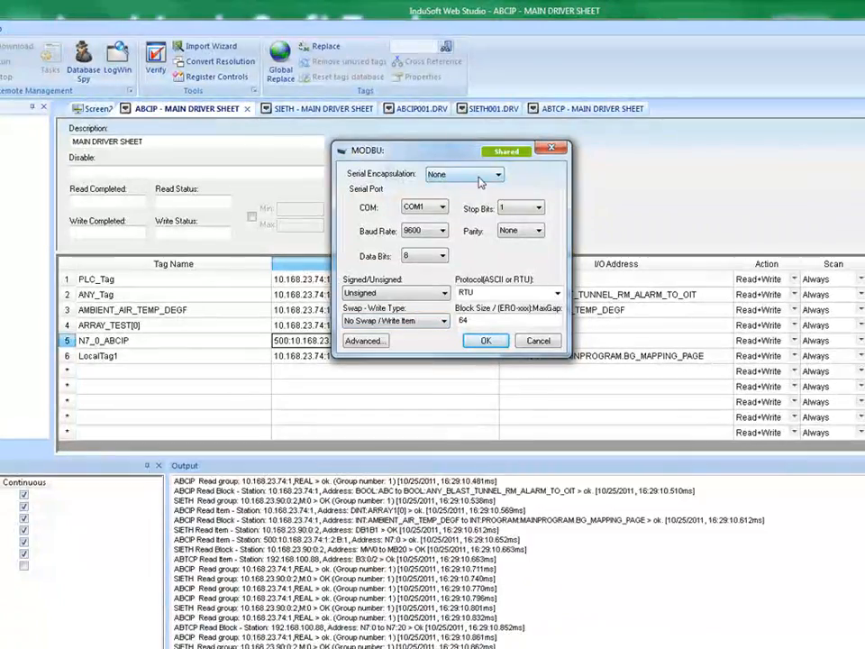
left_click(482, 176)
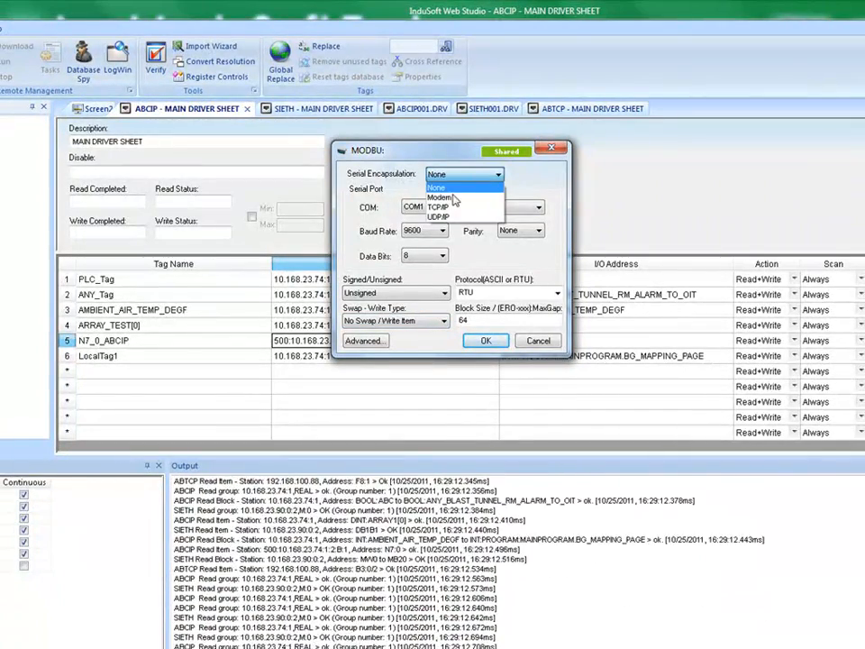
left_click(444, 209)
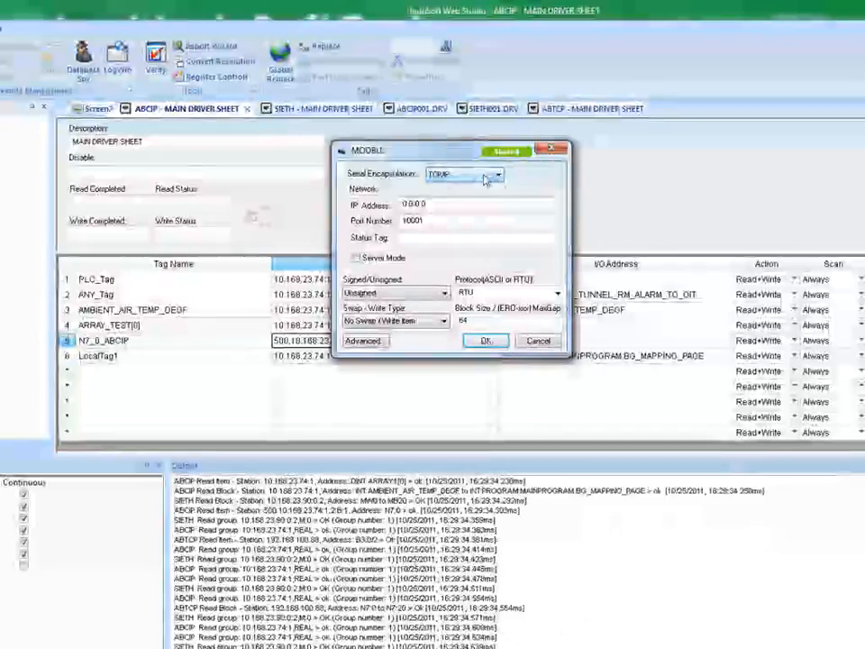
left_click(487, 175)
left_click(451, 188)
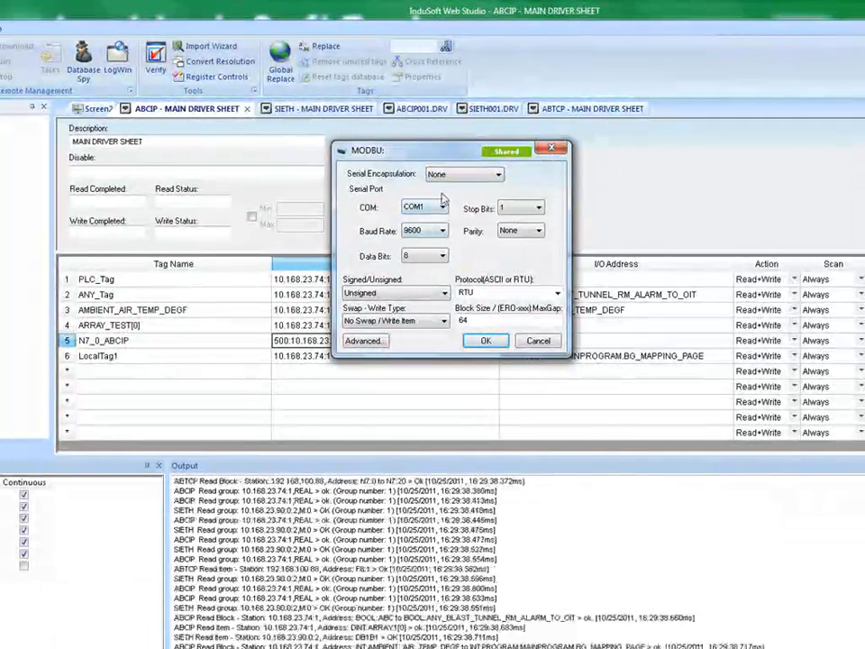
left_click(482, 174)
left_click(446, 198)
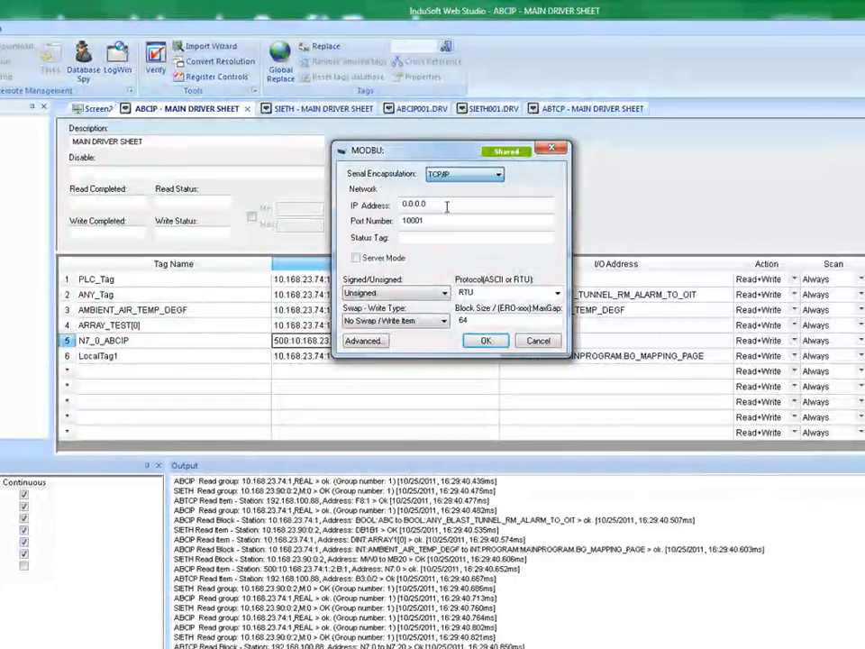
Examine the IP Address, Port Number and Status Tag fields for TCP/IP encapsulation and close the MODBU settings without saving
left_click_drag(446, 206, 410, 235)
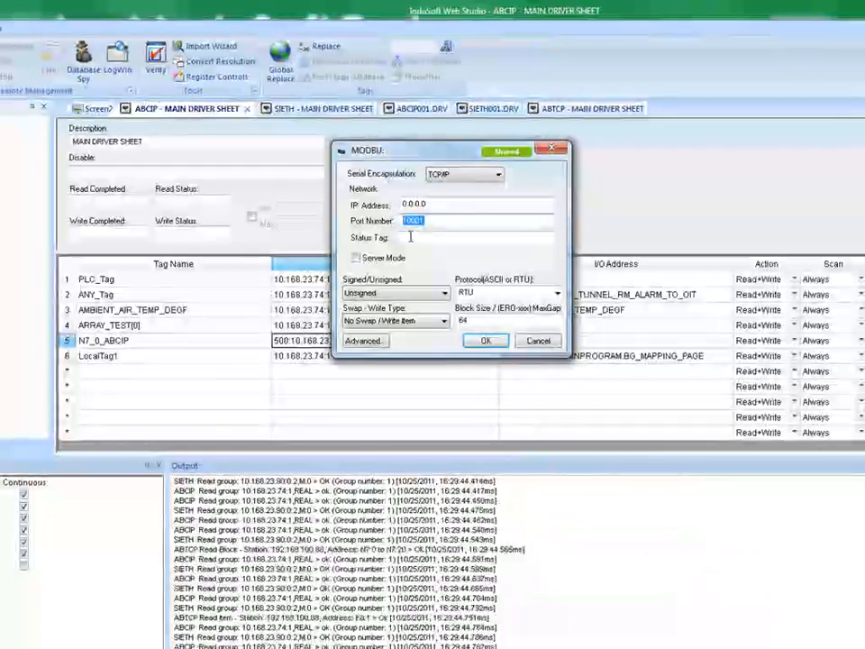
left_click(412, 237)
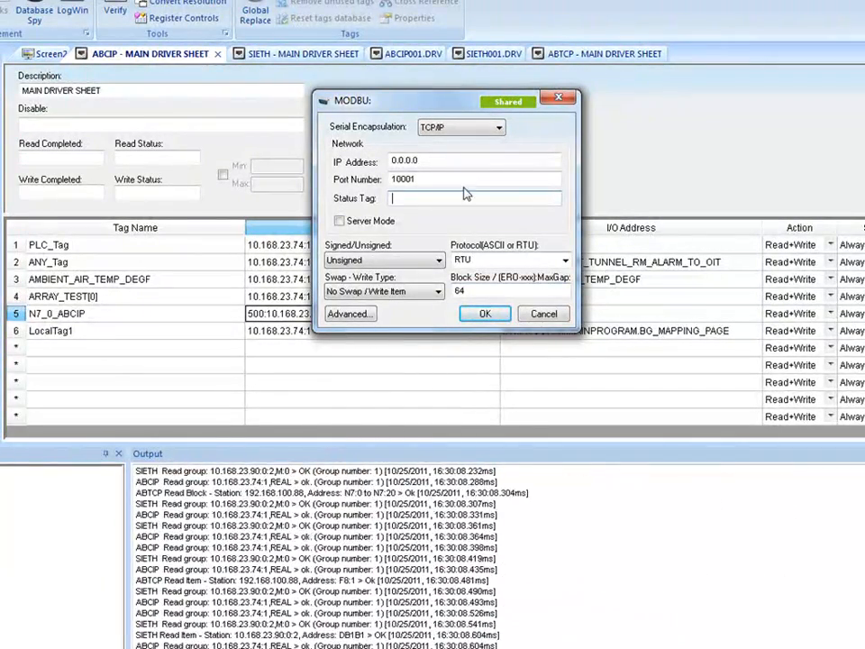
double_click(440, 159)
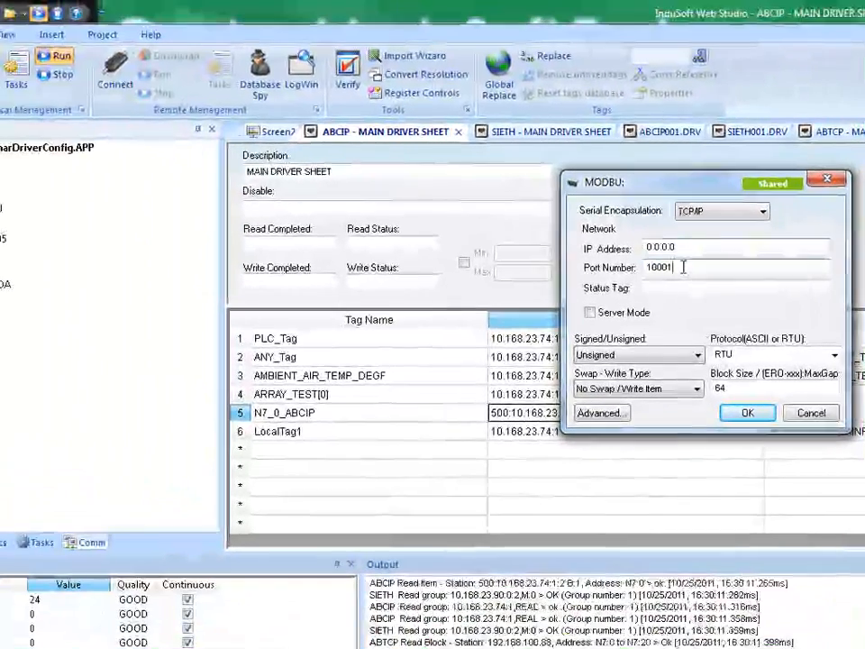
double_click(403, 181)
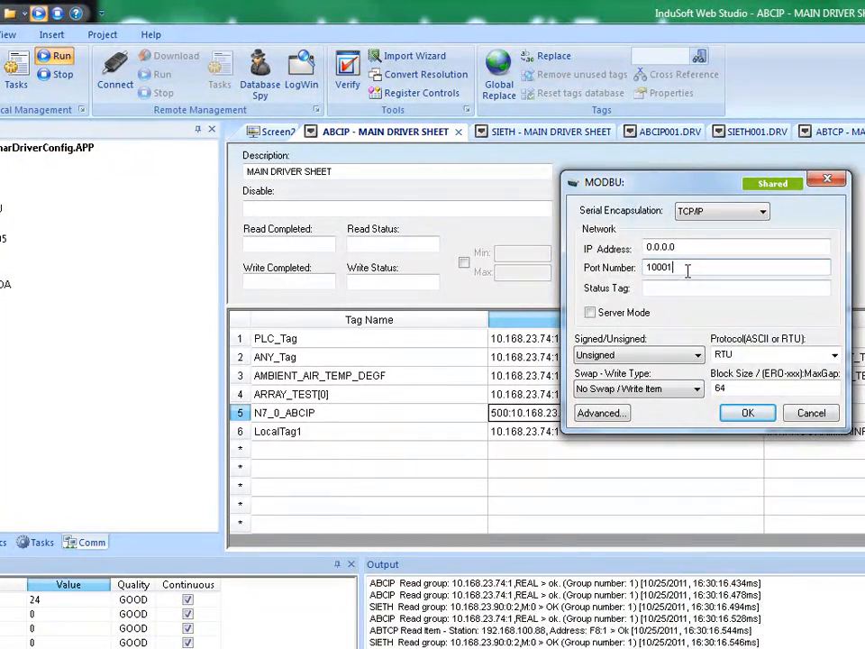
left_click(811, 414)
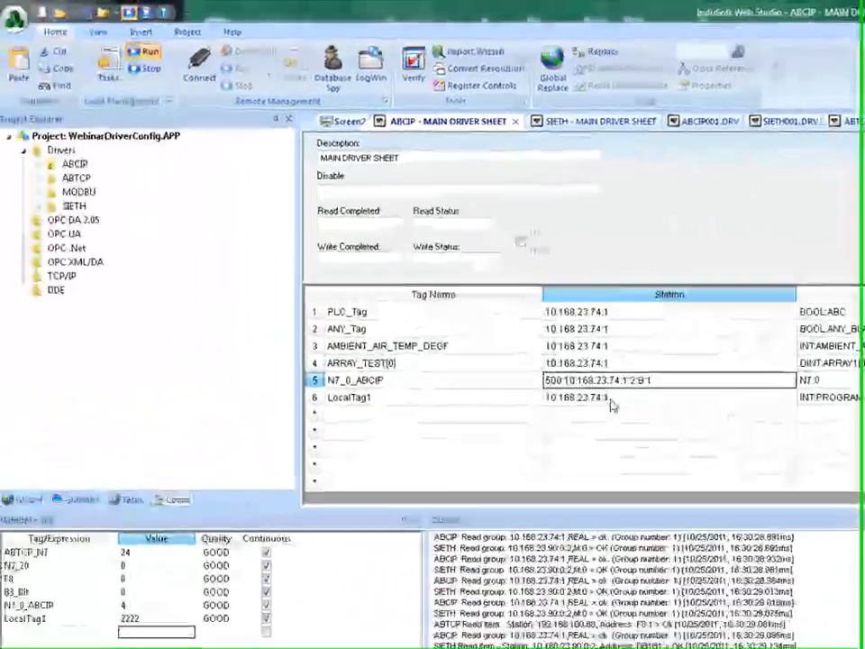
Replace PLC_Tag's Station in the ABCIP main driver sheet with {PLC_Station} and create the new PLC_Station tag
left_click(444, 344)
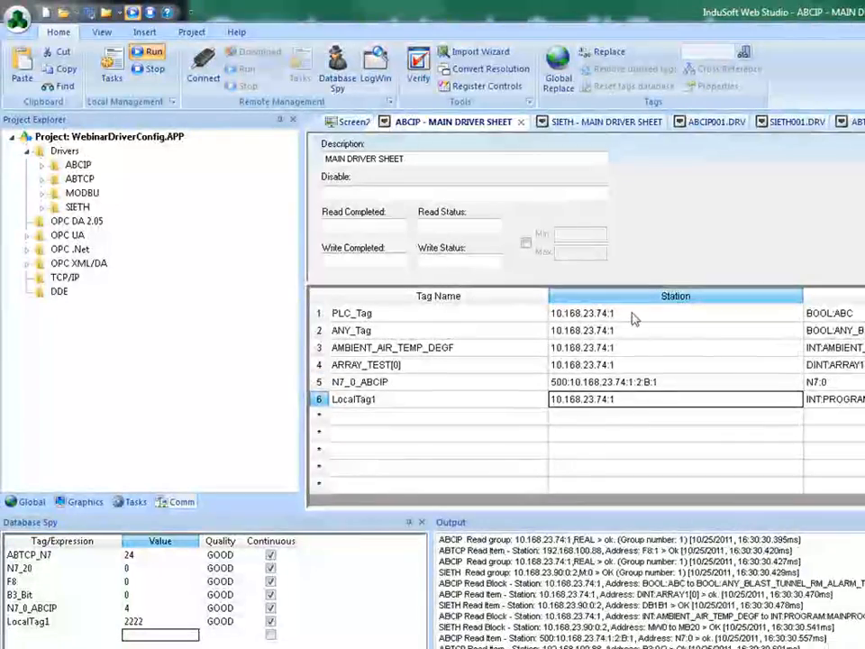
left_click(634, 332)
left_click(626, 403)
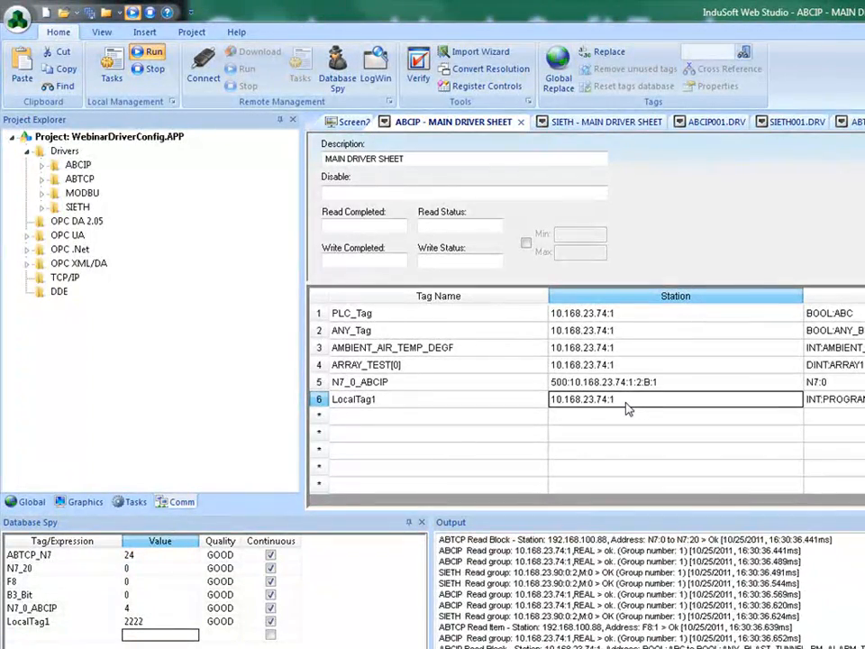
key("Up")
key("Up")
key("Up")
key("Up")
key("Up")
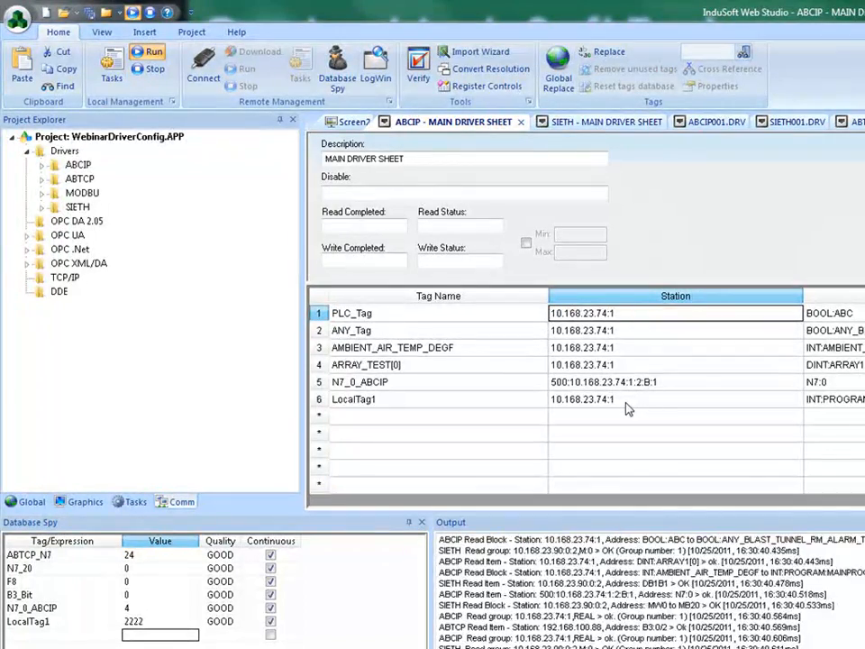
key("Delete")
type("(")
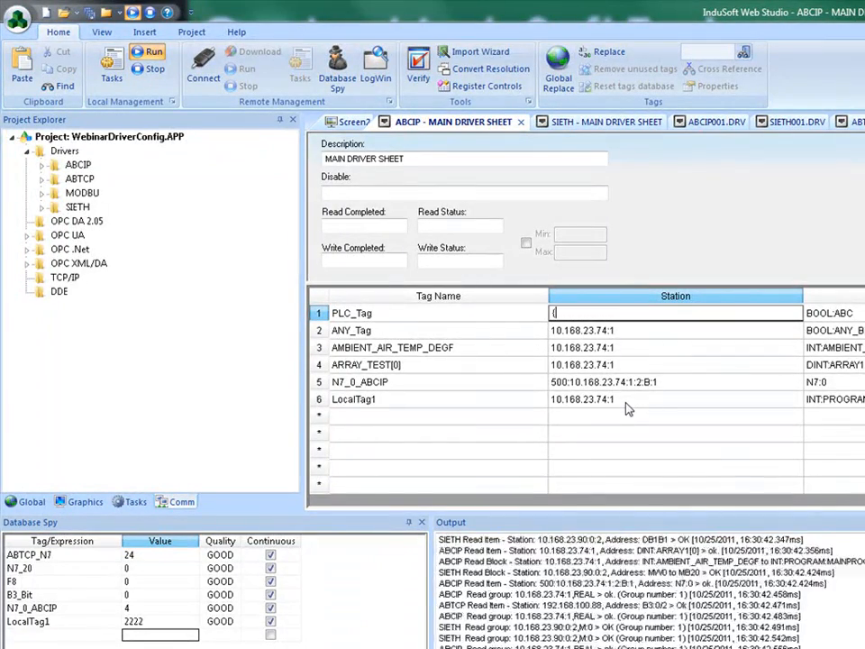
type("PLC_Address")
key("BackSpace")
key("BackSpace")
key("BackSpace")
key("BackSpace")
key("BackSpace")
key("BackSpace")
key("BackSpace")
type("Stat")
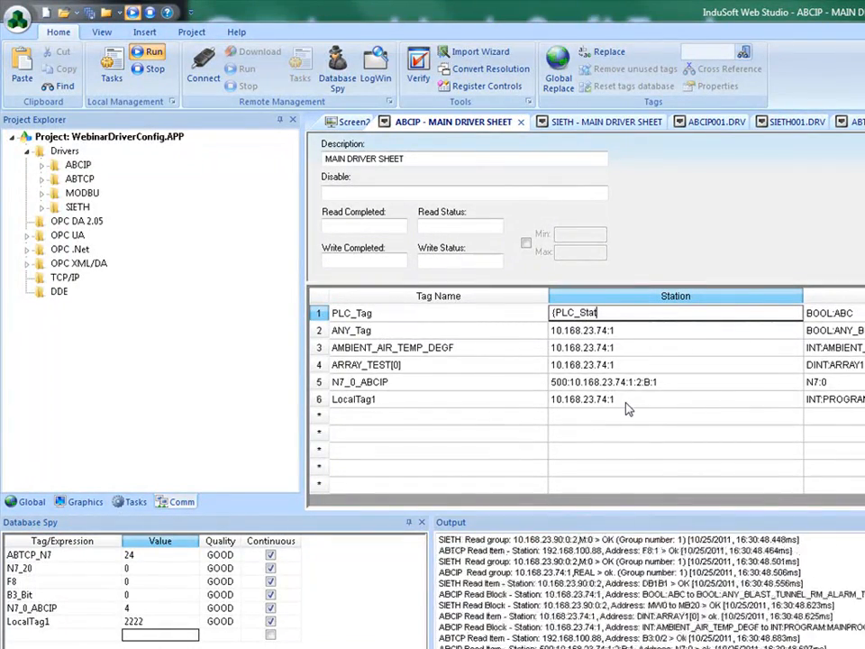
type("ion)")
key("Return")
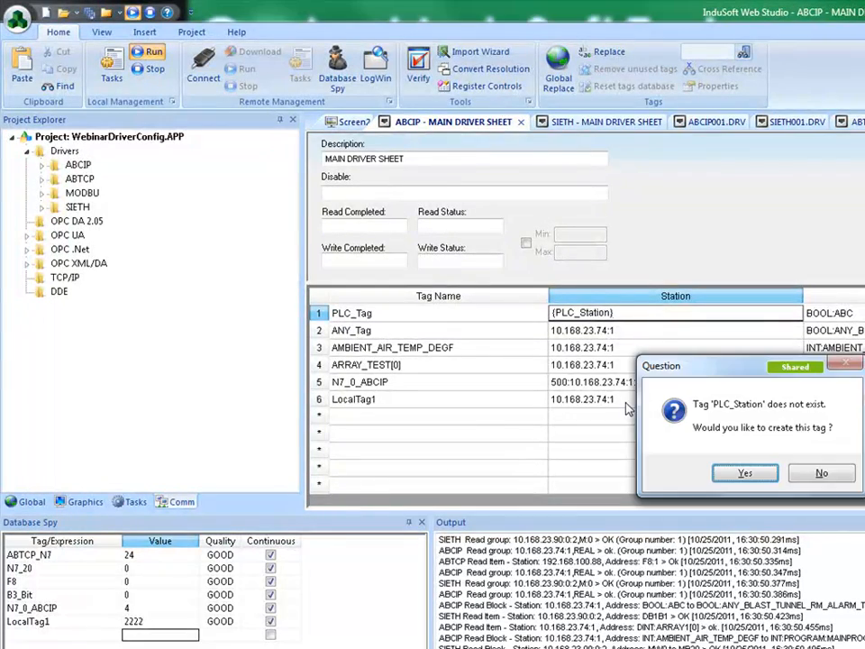
key("Return")
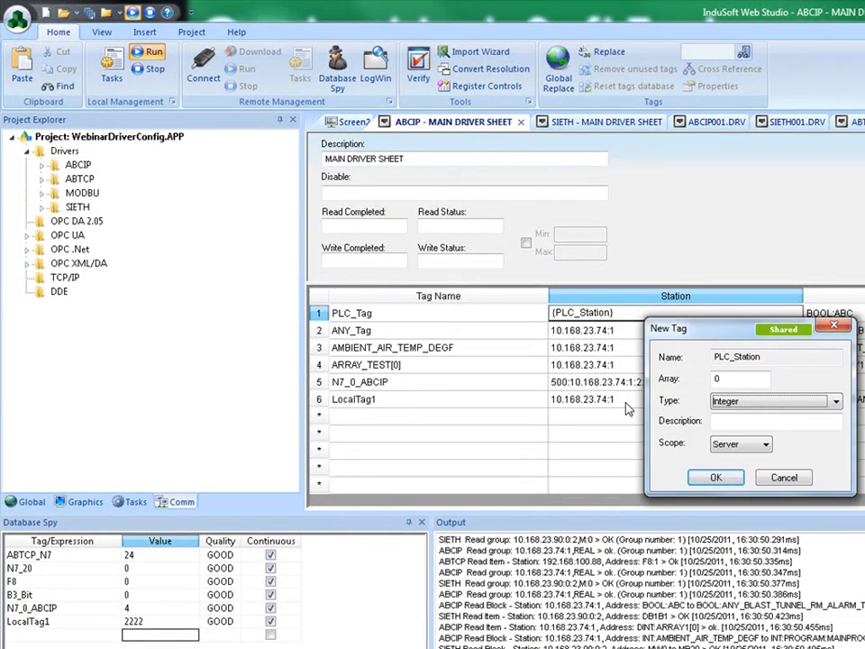
key("Return")
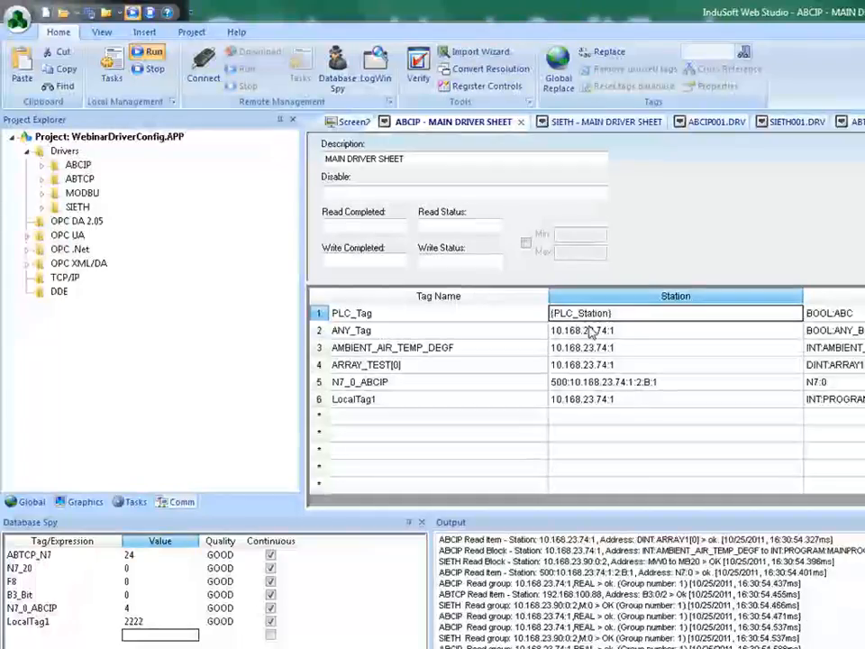
Copy {PLC_Station} into the Station cells of ANY_Tag, AMBIENT_AIR_TEMP_DEGF, ARRAY_TEST[0] and LocalTag1
left_click(610, 314)
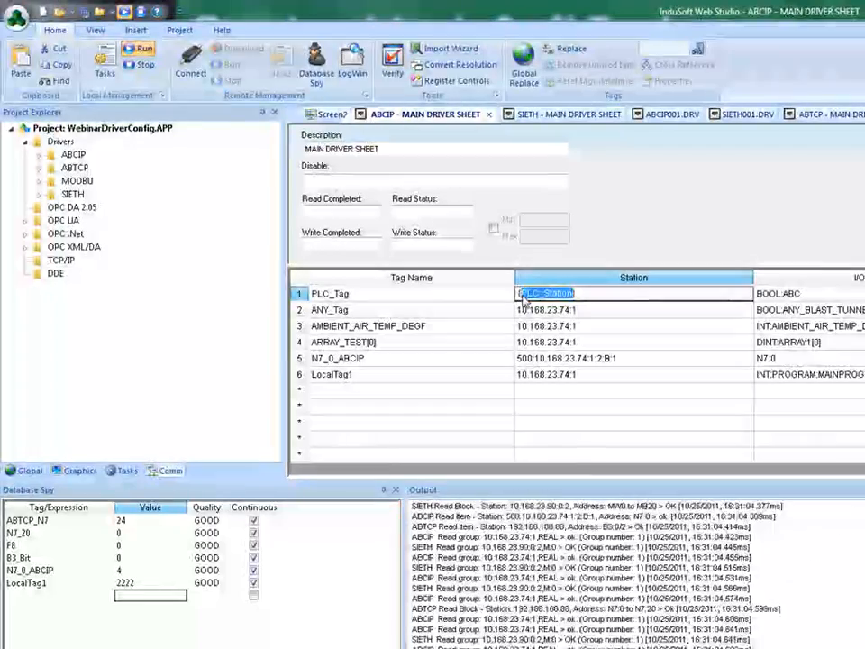
left_click(574, 315)
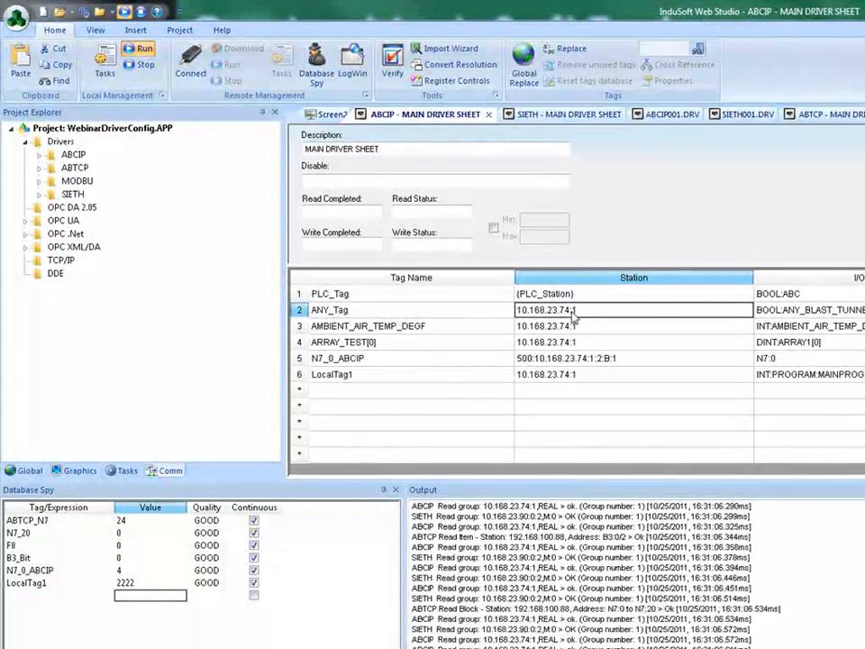
left_click(590, 298)
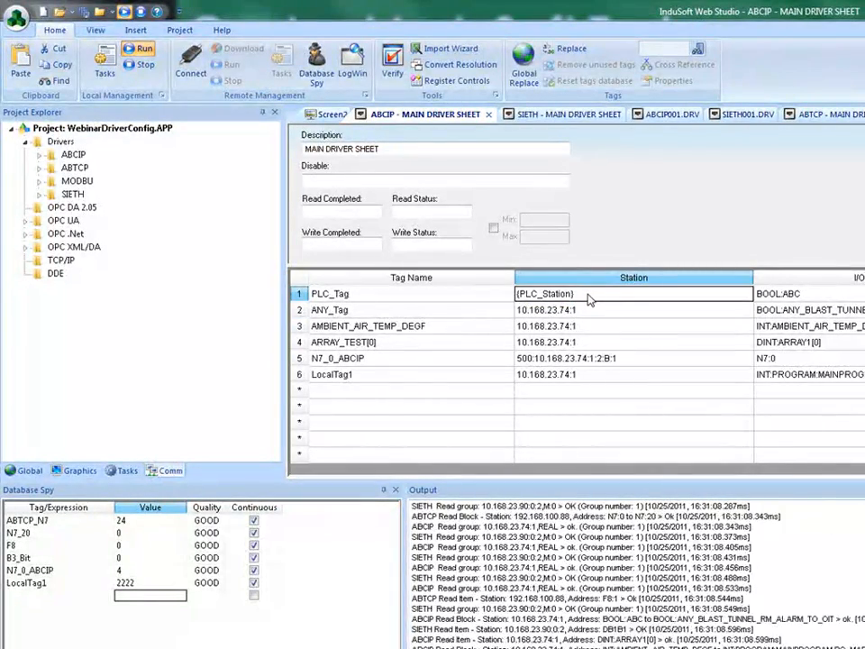
key("Down")
type("{PLC_Station}")
key("Down")
type("{PLC_Station}")
key("Down")
type("{PLC_Station}")
key("Down")
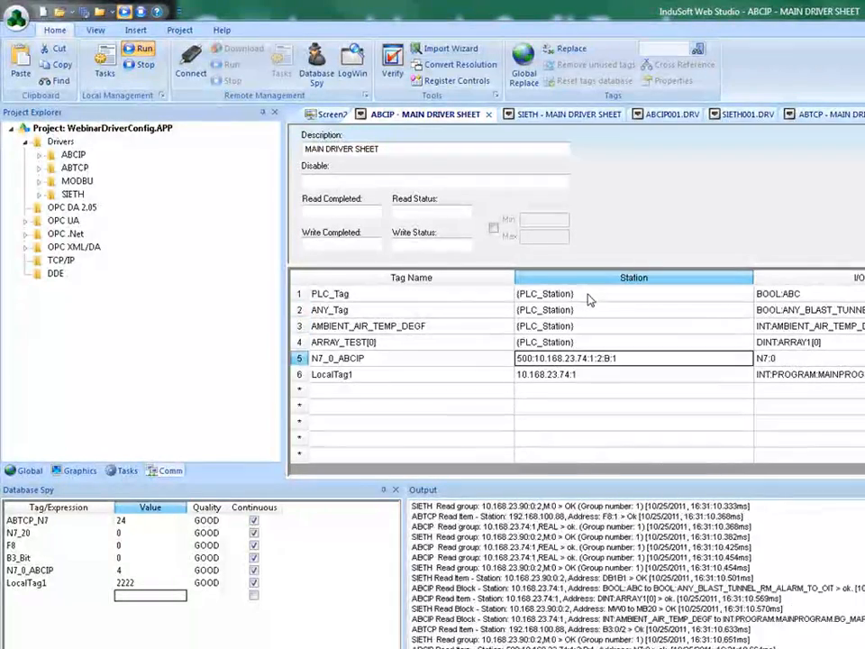
key("Down")
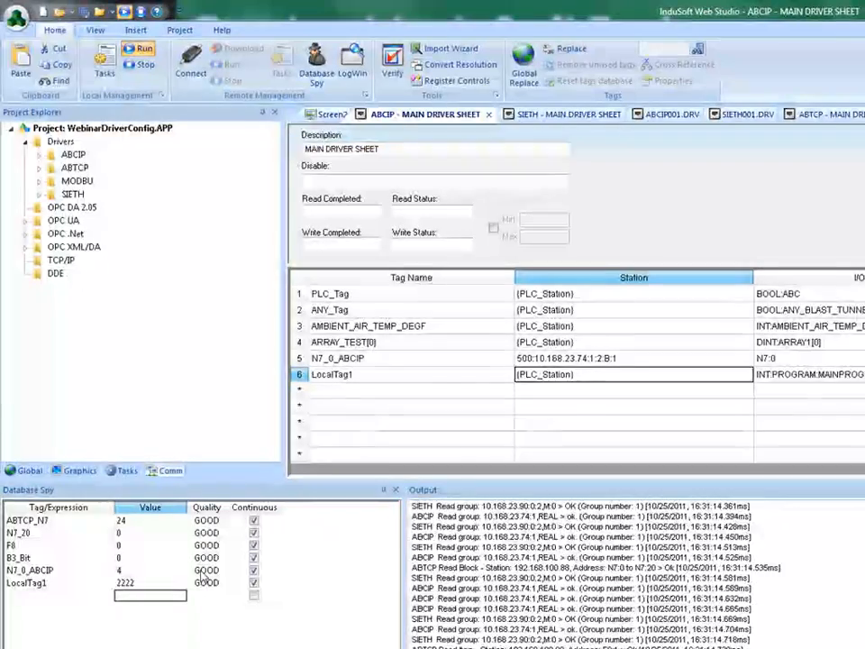
Add PLC_Station to the Database Spy's DB 3 sheet and select ARRAY_TEST[0]'s Station cell in the driver sheet
left_click(100, 599)
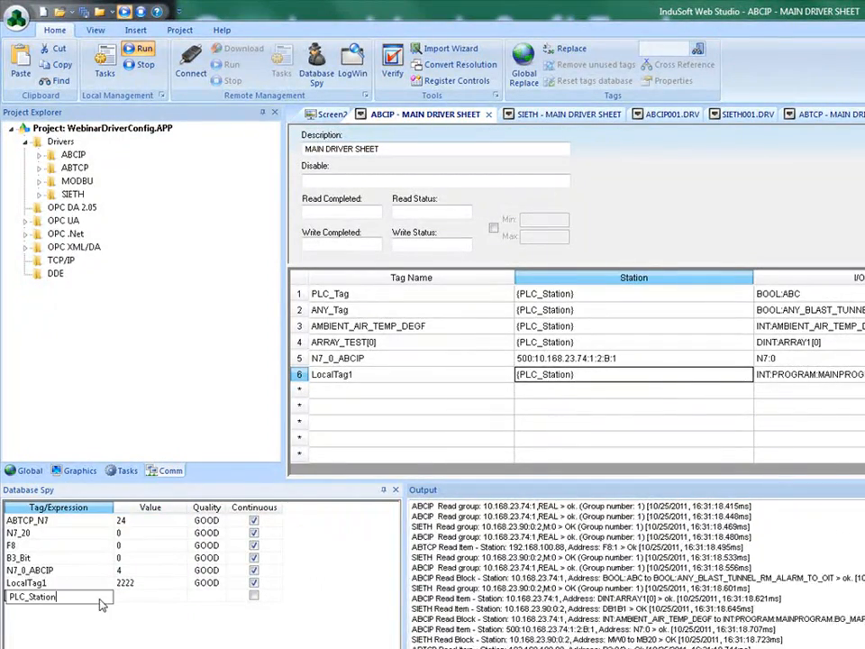
key("Return")
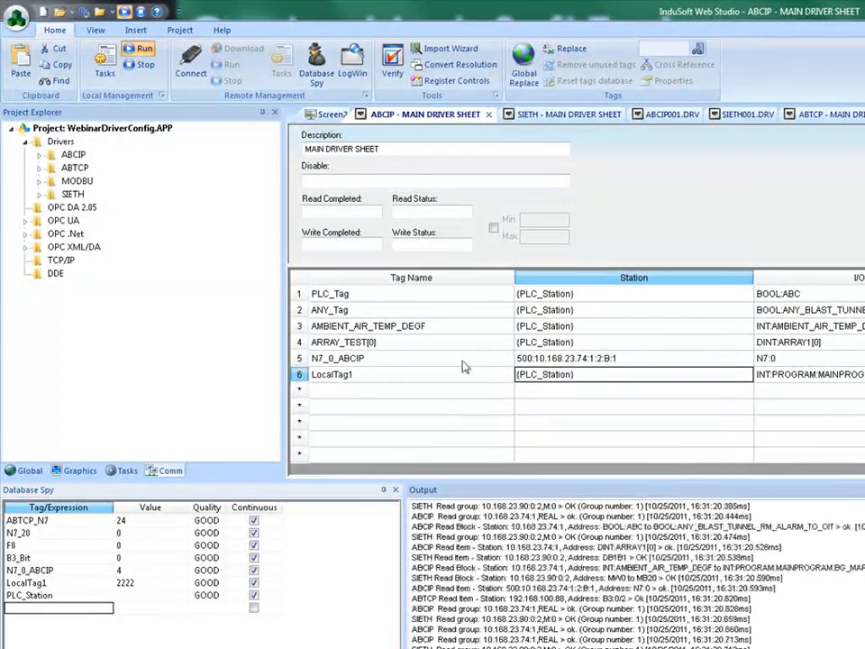
left_click(473, 343)
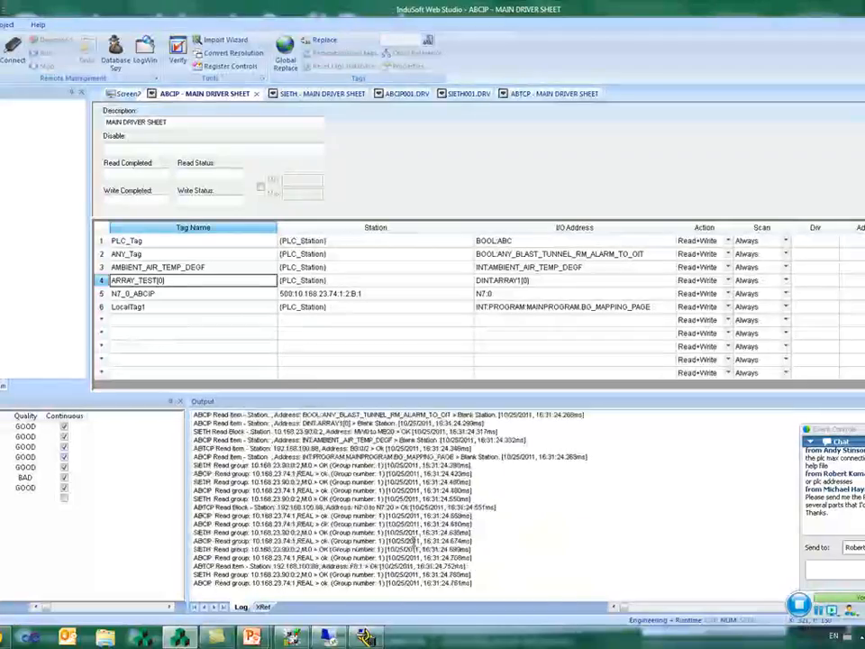
left_click(356, 281)
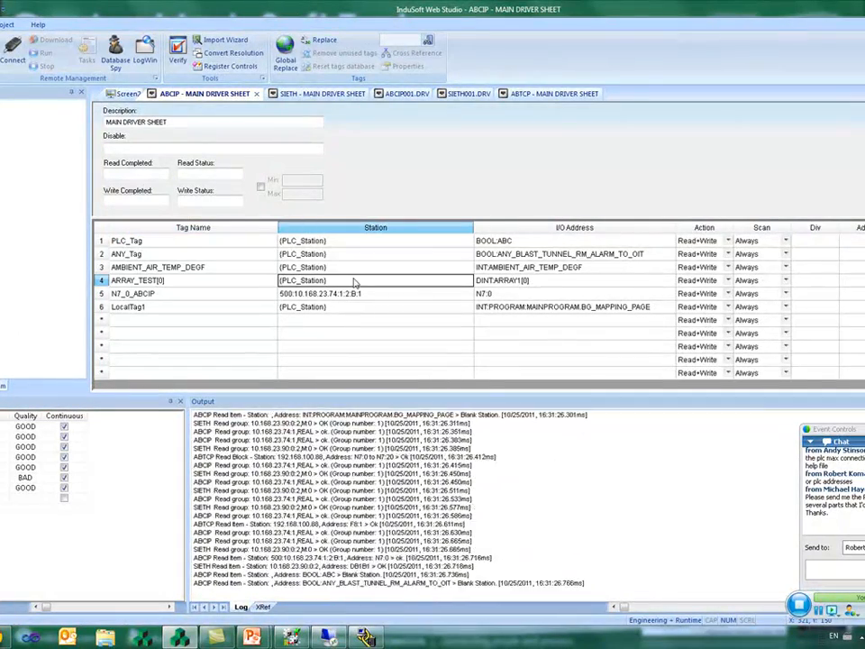
Pause the Output log and highlight the status text of the ABCIP read for BG_MAPPING_PAGE
right_click(462, 541)
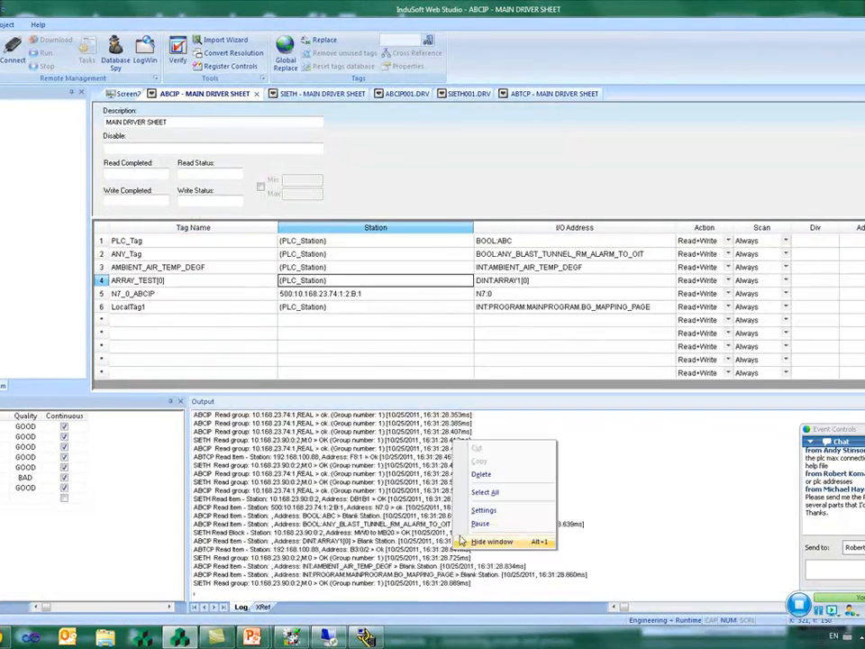
left_click(472, 523)
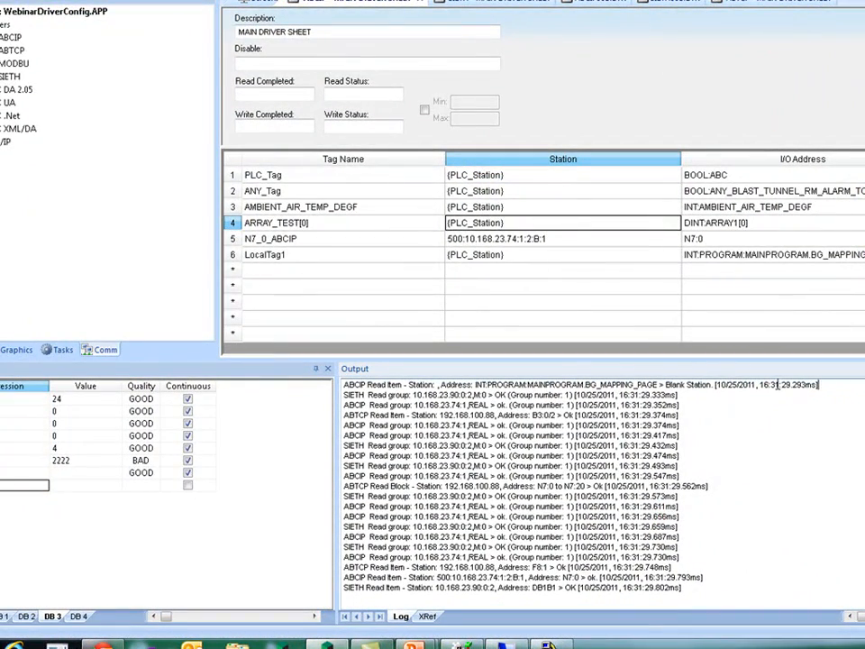
left_click_drag(662, 385, 667, 384)
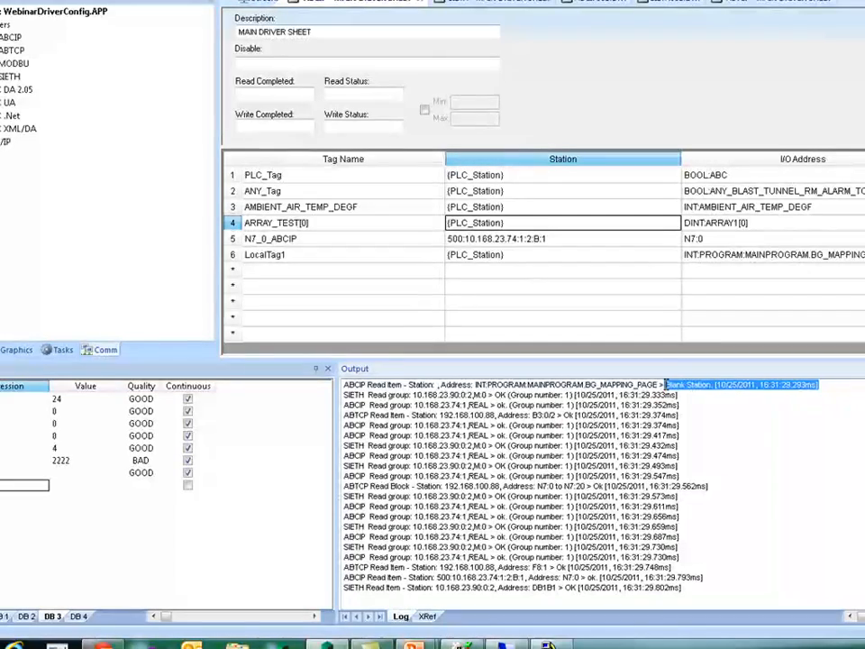
left_click(81, 476)
right_click(470, 531)
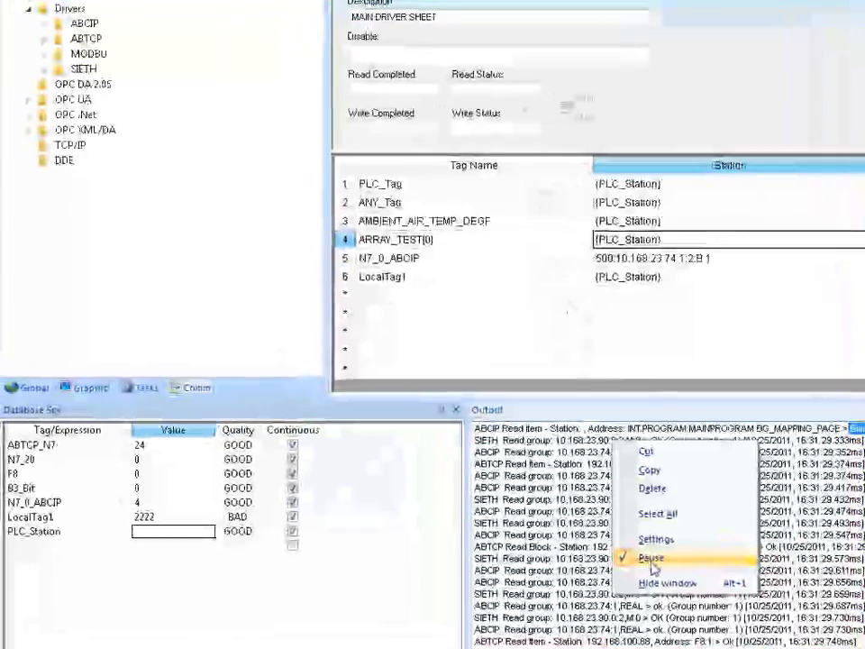
left_click(522, 191)
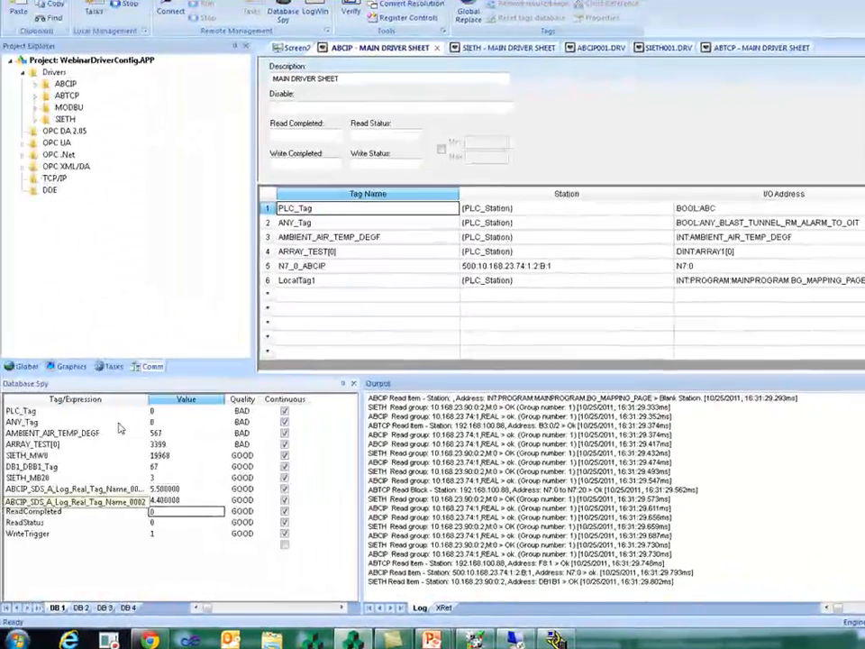
Insert the copied PLC_Station line above SIETH_MW0 in the Database Spy's DB 1 sheet and resume the Output log
right_click(74, 459)
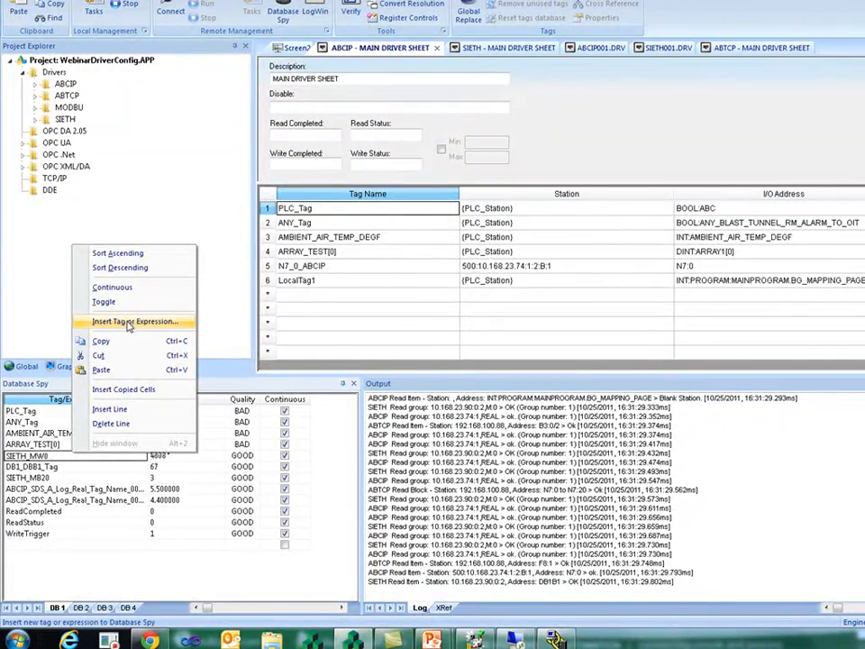
left_click(124, 390)
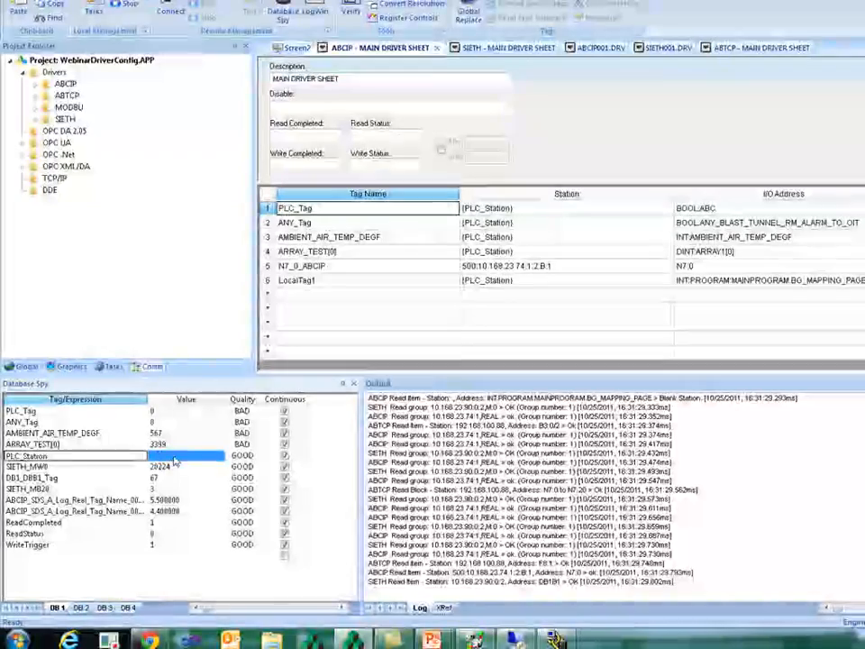
right_click(511, 482)
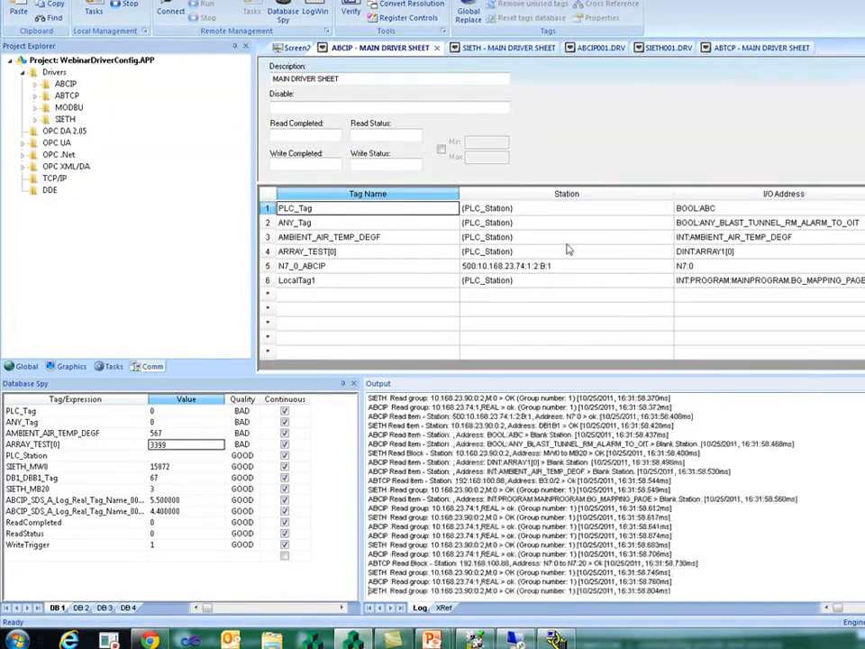
Set PLC_Station's value to 10.168.23.74:1 in the Database Spy's DB 1 sheet
left_click(181, 456)
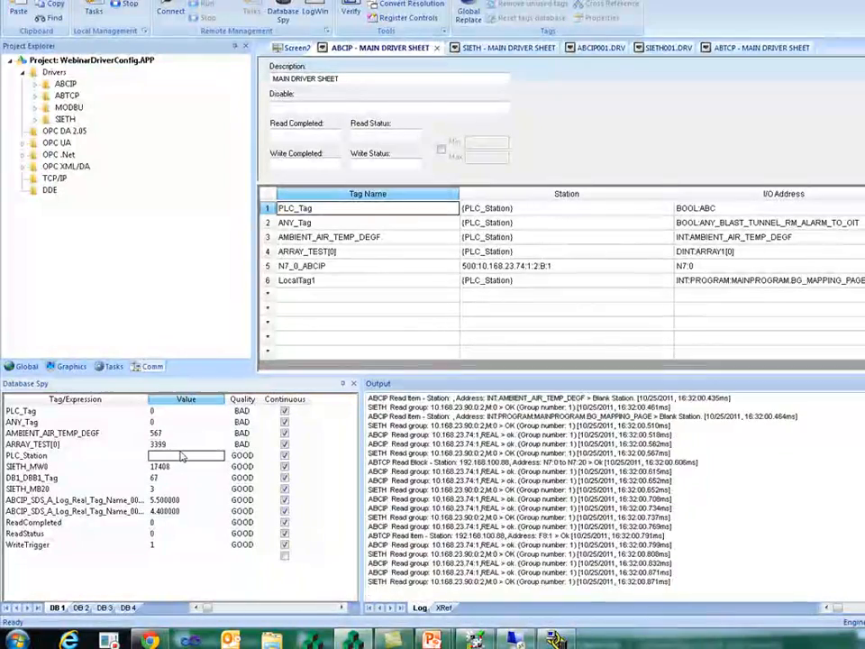
type("10.168.")
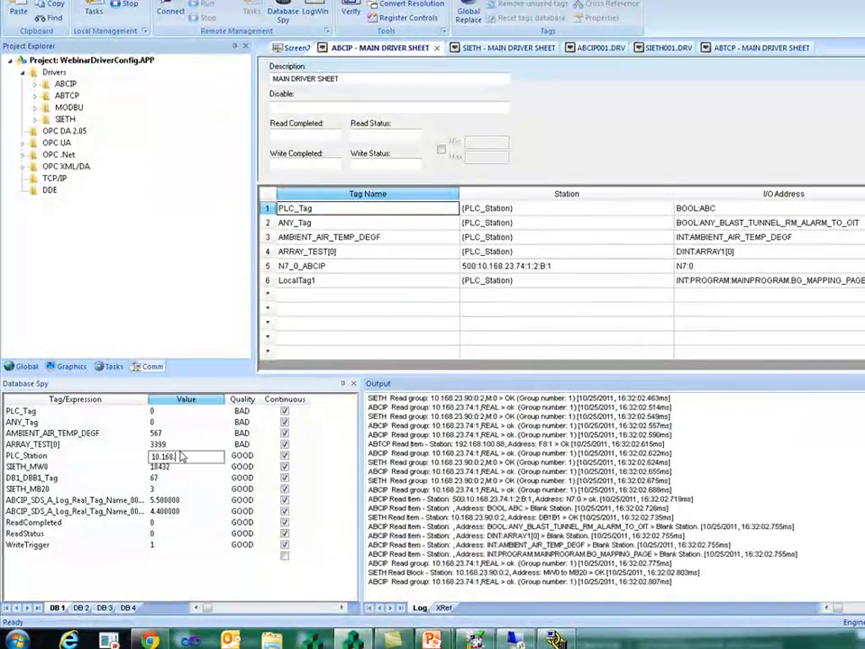
type("23.74:1")
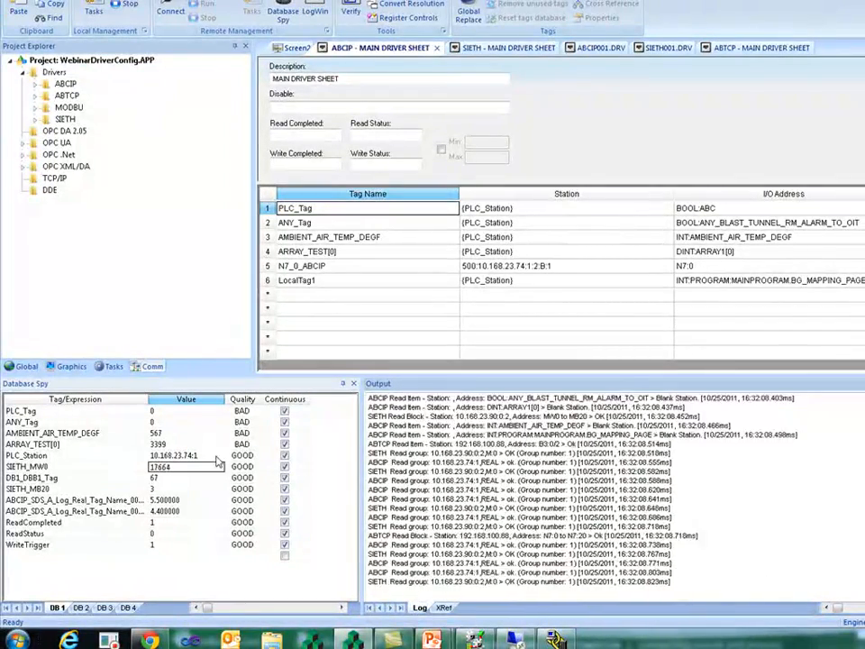
left_click(118, 462)
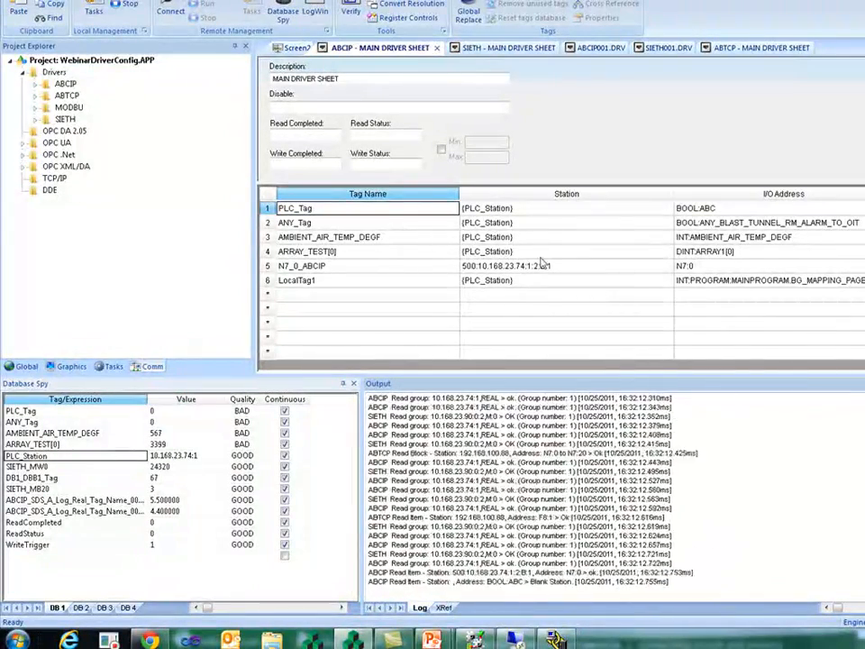
Examine the {PLC_Station} rows of the ABCIP sheet and highlight the status text of the BOOL:ANY_BLAST_TUNNEL_RM_ALARM_TO_OIT read in the Output log
left_click(546, 256)
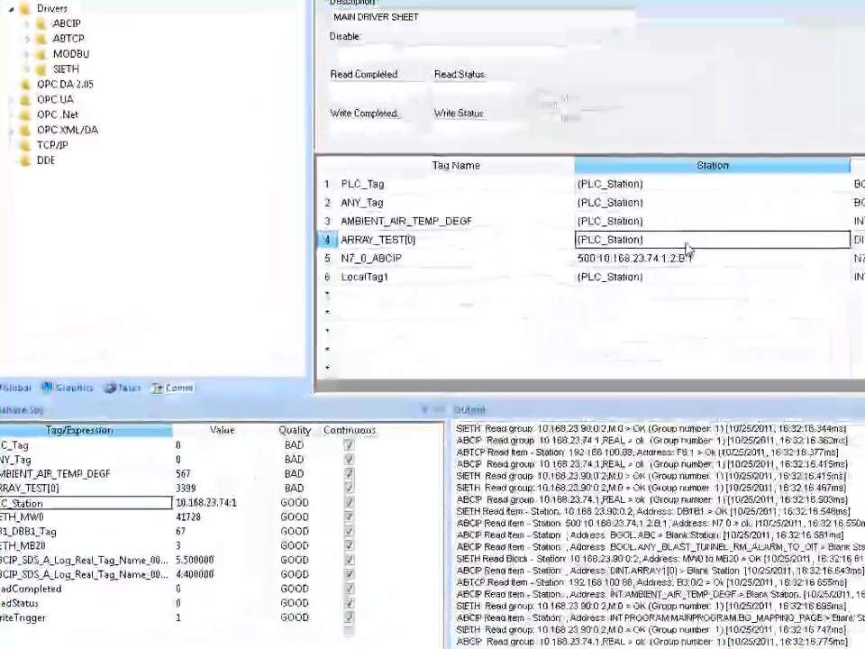
left_click(696, 278)
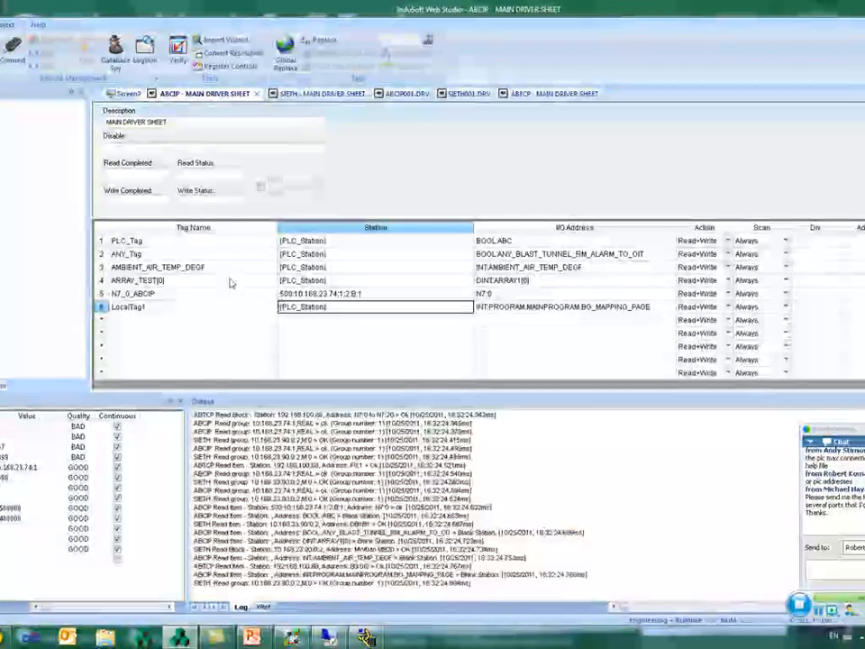
left_click(225, 269)
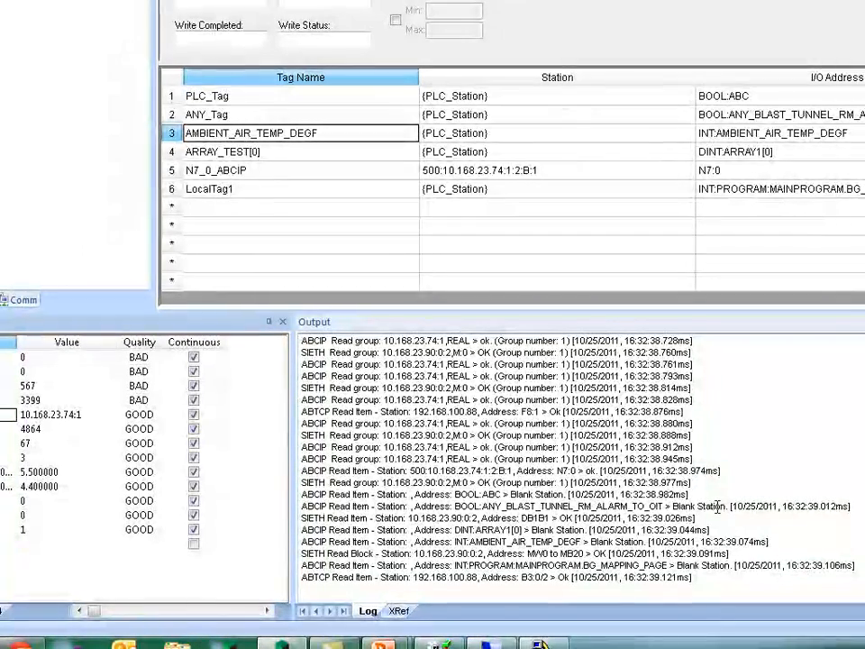
left_click_drag(721, 506, 674, 507)
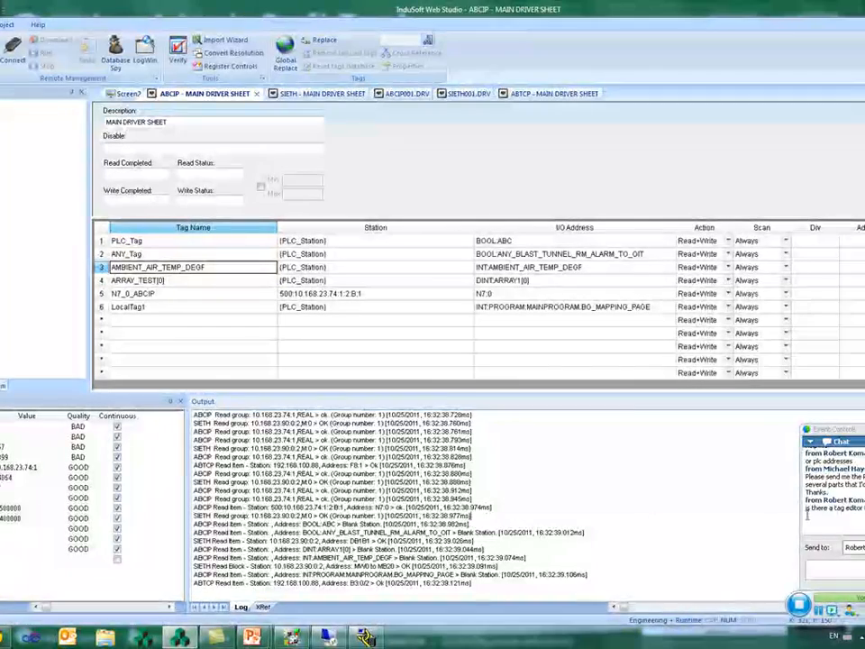
left_click_drag(816, 509, 857, 509)
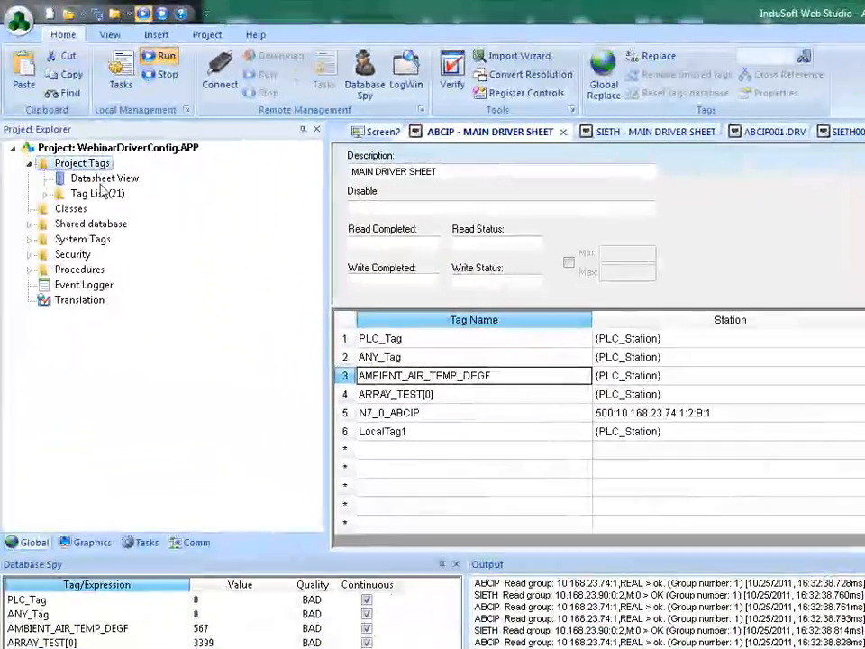
Open the project tags datasheet, widen its Name column and look through the tag list
double_click(79, 175)
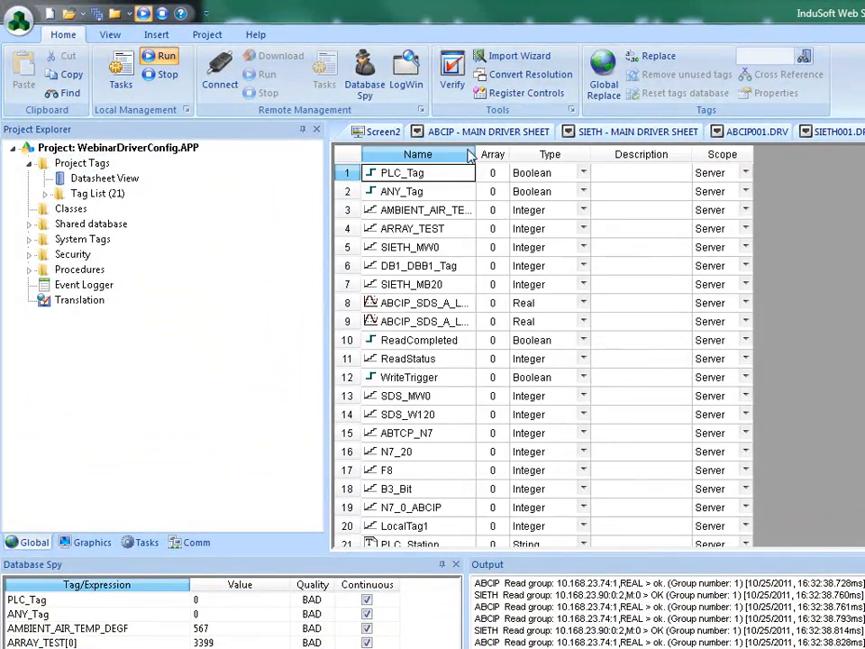
left_click_drag(475, 153, 670, 182)
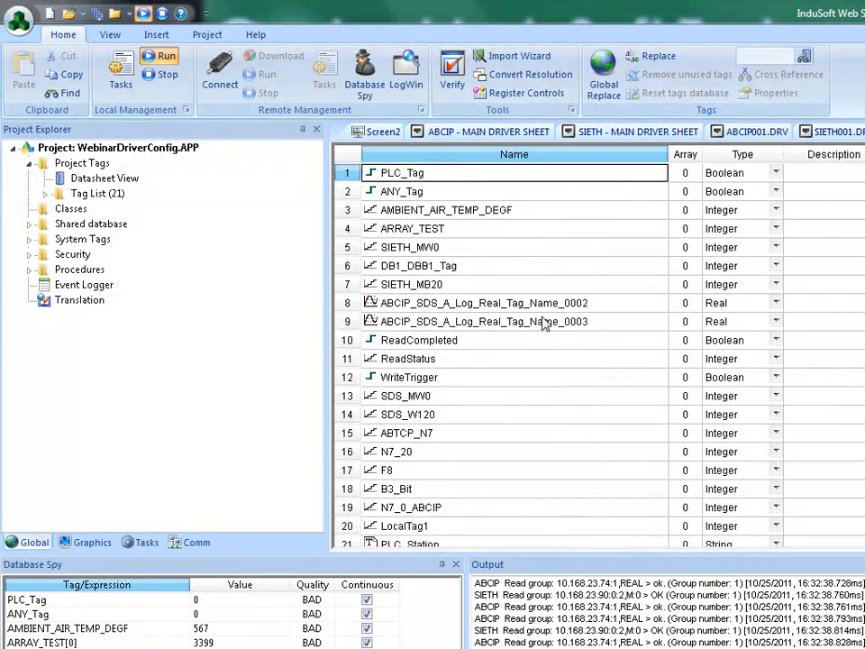
left_click(647, 323)
scroll(544, 323, "down", 1)
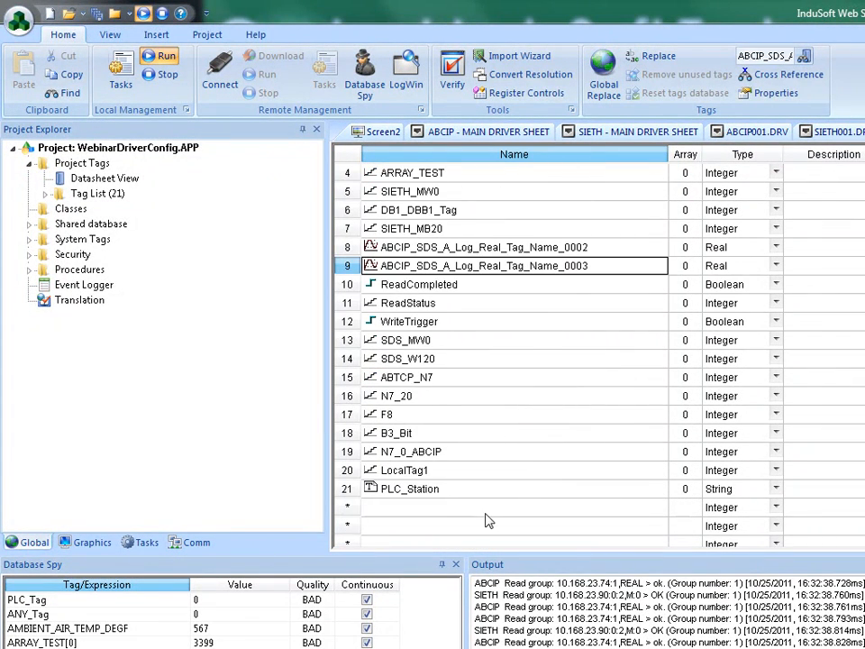
left_click(489, 510)
left_click(582, 323)
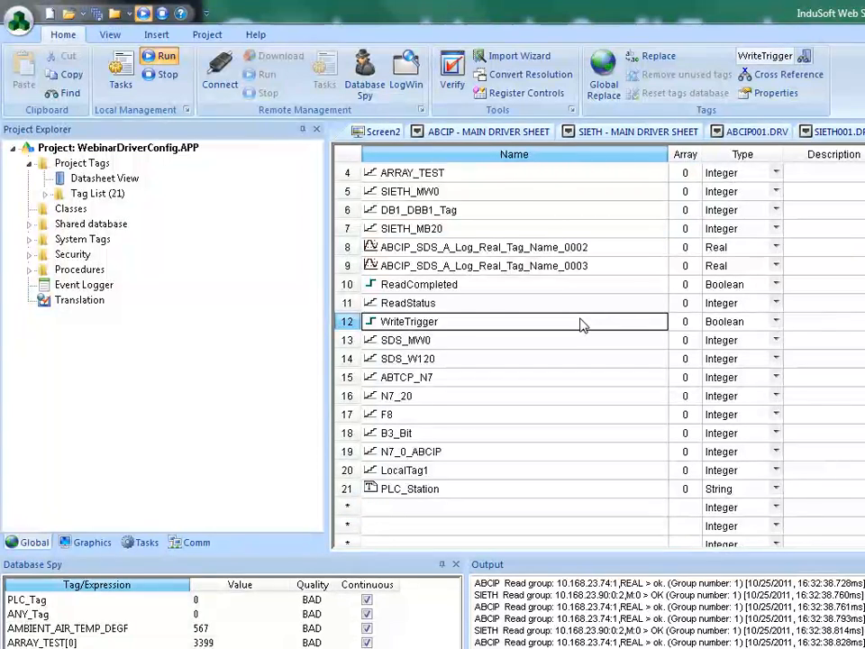
scroll(580, 323, "up", 1)
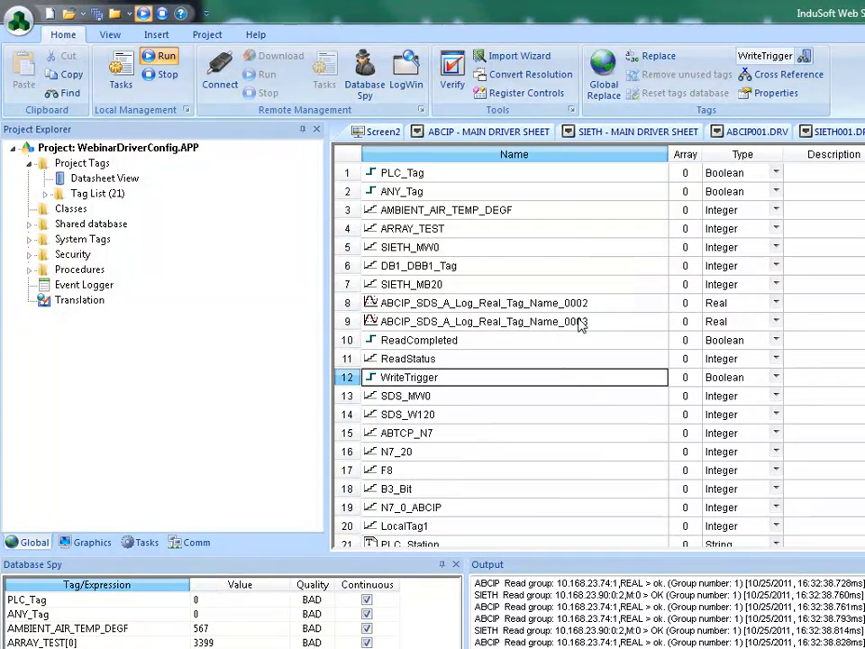
left_click(105, 183)
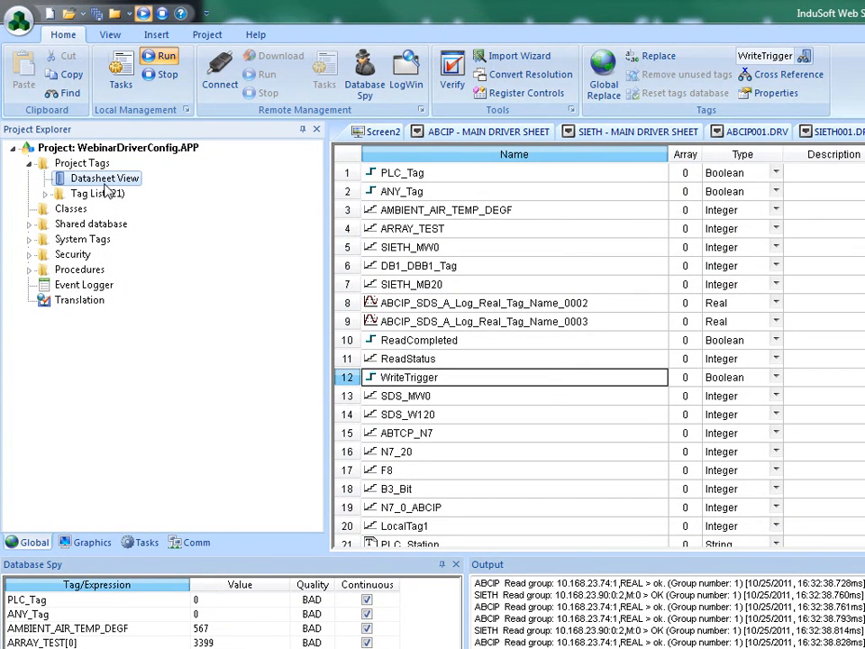
Stop the running project and remove the MODBU driver from the selected communication drivers
left_click(163, 74)
left_click(191, 542)
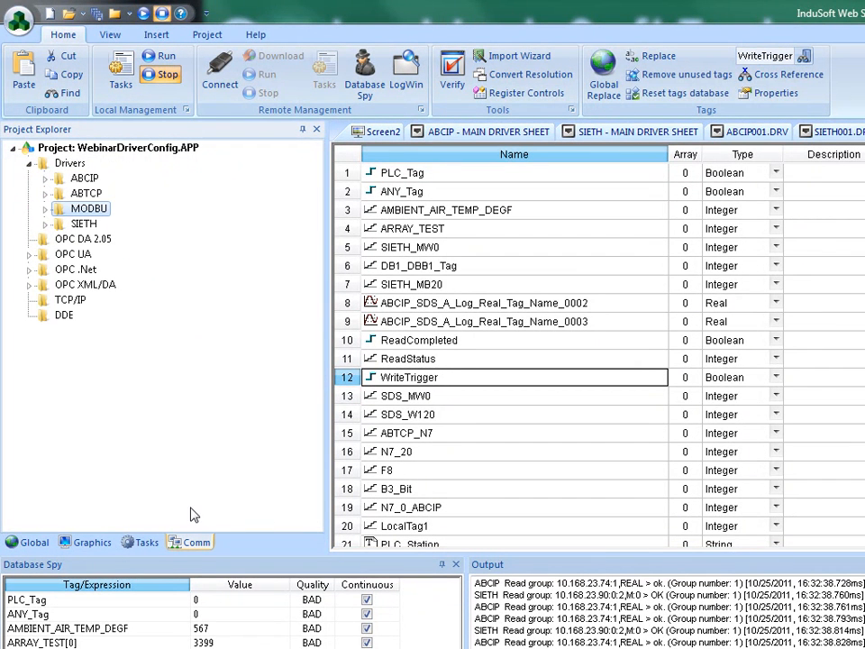
right_click(79, 165)
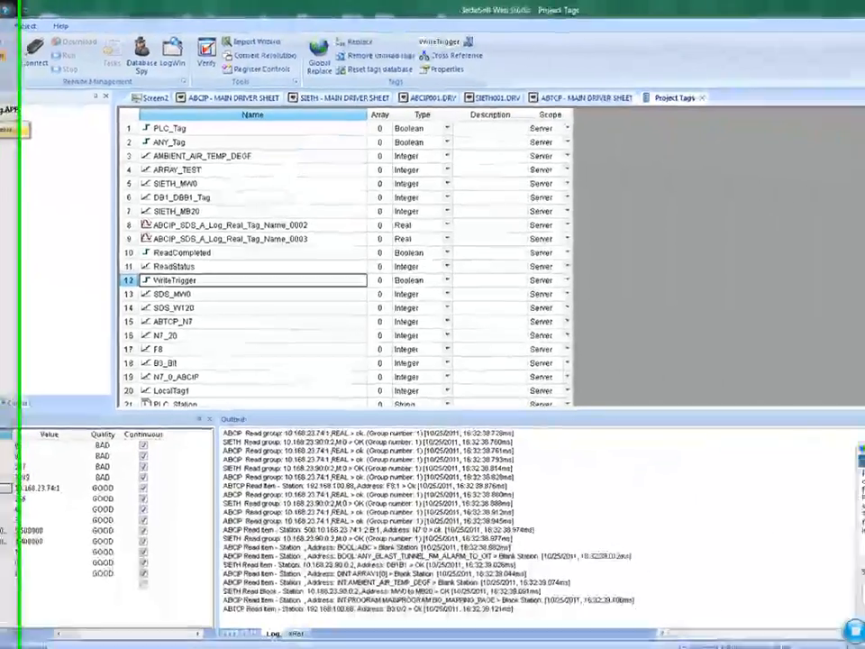
left_click(10, 130)
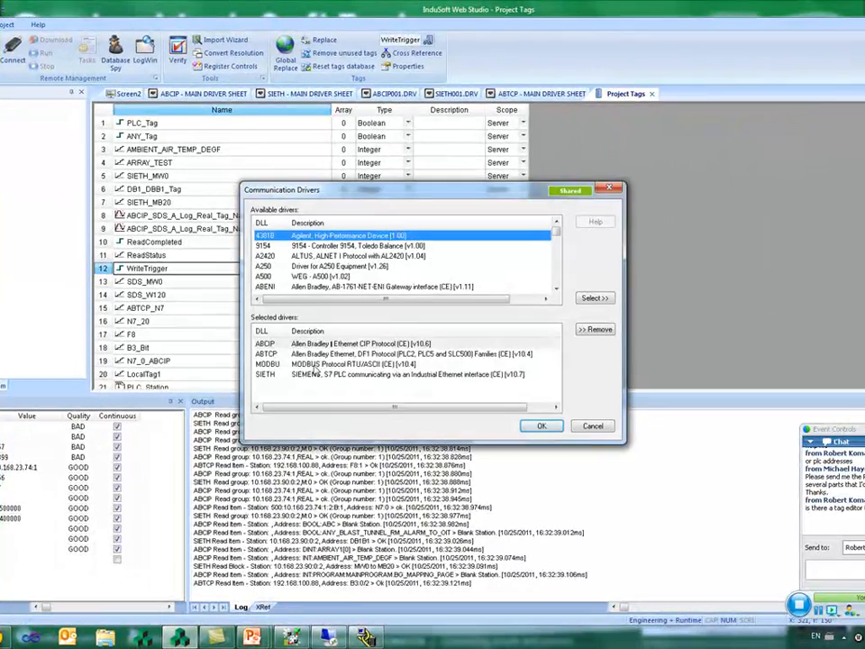
double_click(314, 365)
left_click(547, 427)
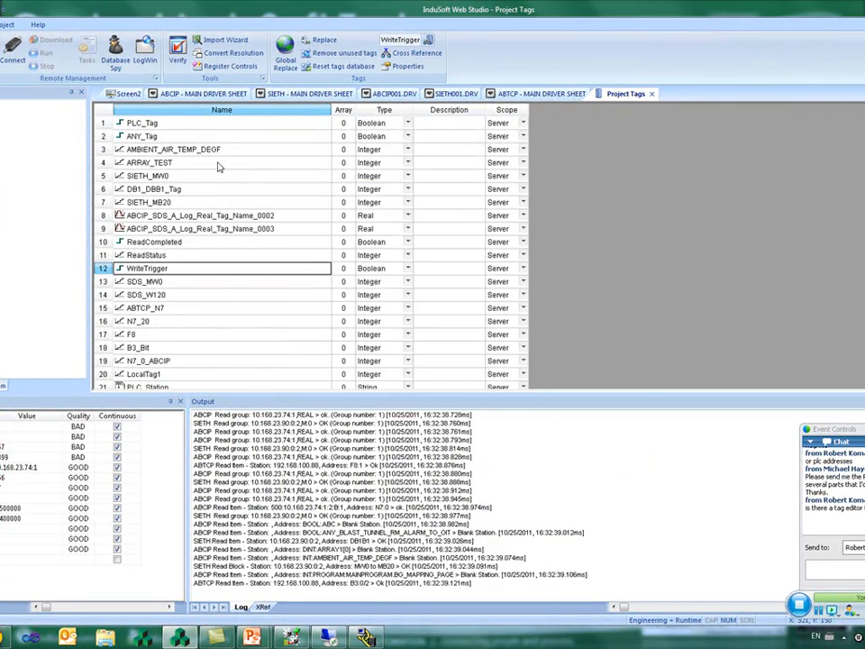
Restart the project and check the Driver Runtime entry among the execution tasks
left_click(0, 50)
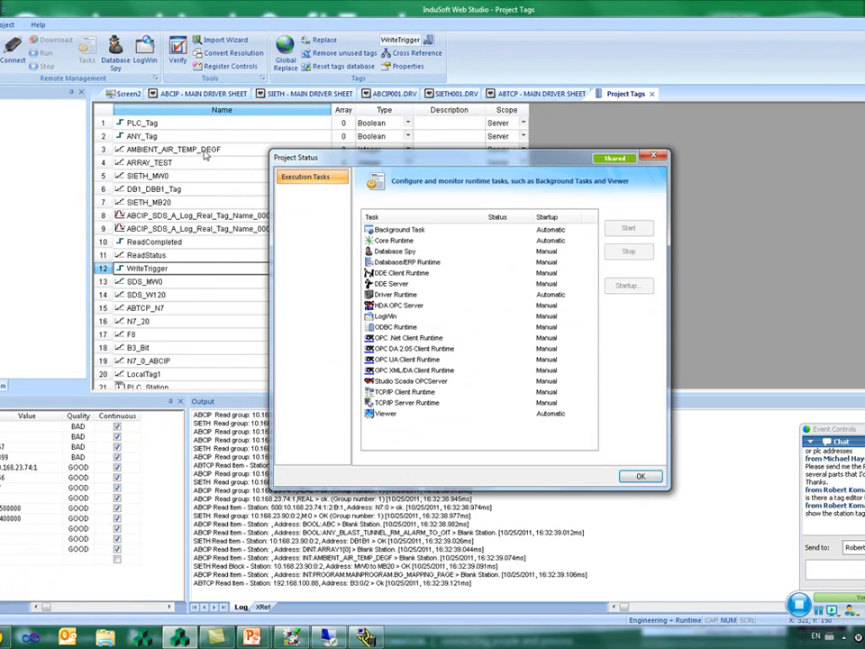
left_click(405, 295)
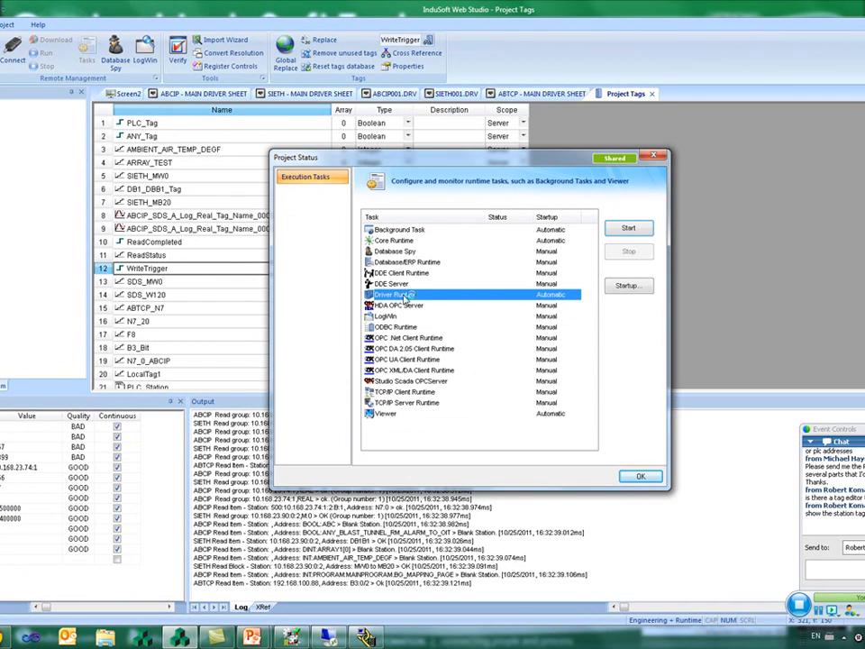
left_click(646, 474)
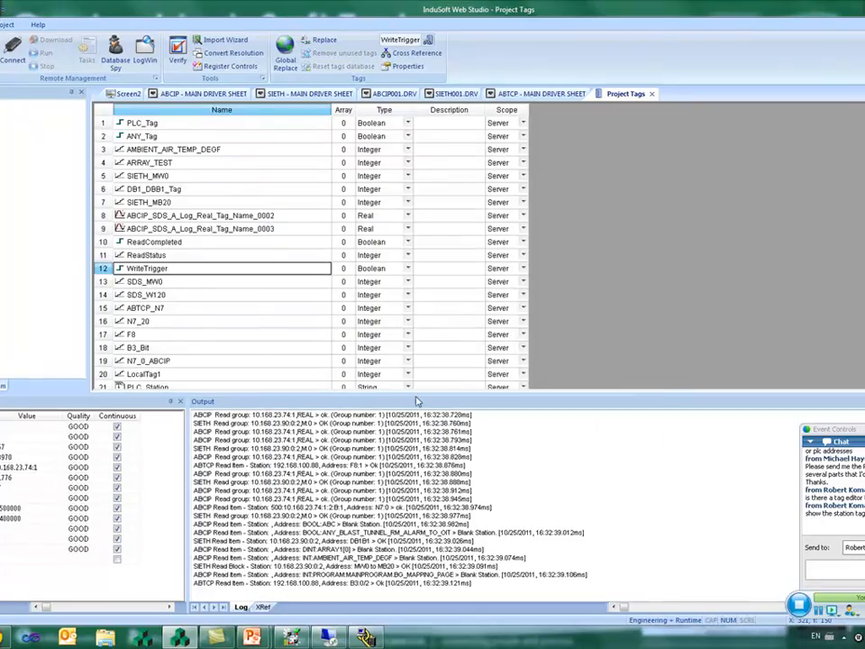
Locate the PLC_Station and LocalTag1 tags in the project tags datasheet and highlight PLC_Station's line in the Database Spy
left_click(327, 387)
scroll(328, 387, "down", 1)
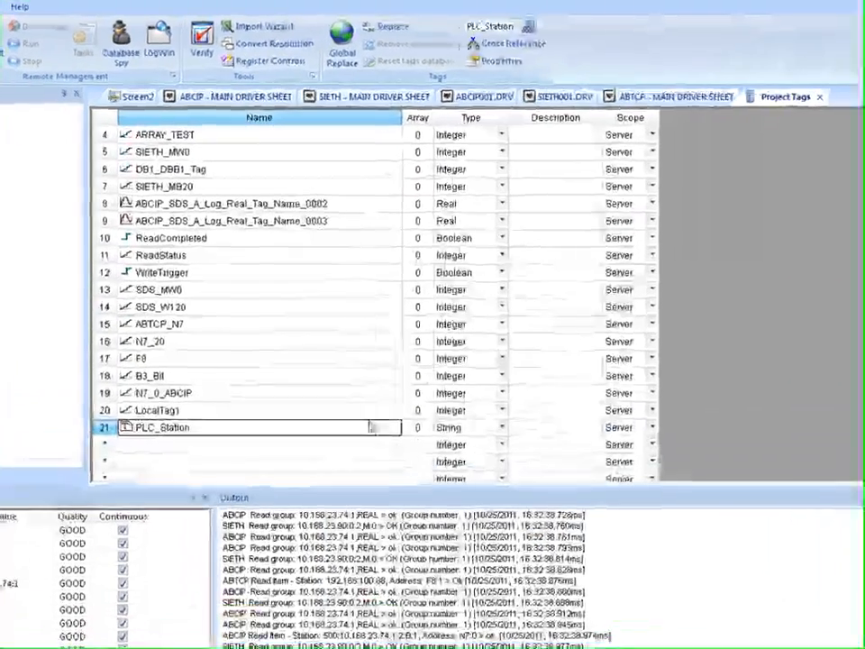
left_click(379, 411)
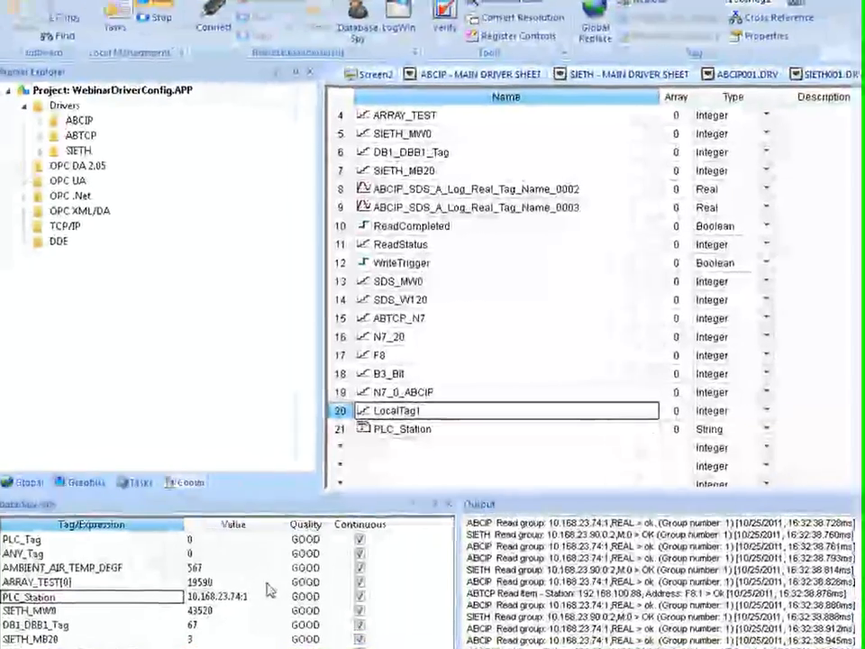
left_click(250, 597)
left_click_drag(98, 598, 336, 595)
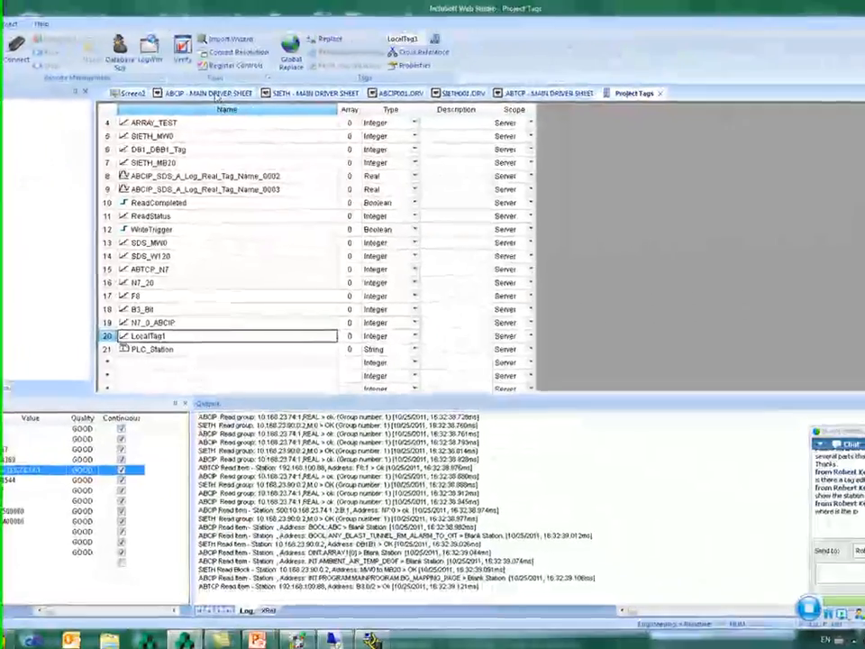
Compare the first four tags of the ABCIP main driver sheet with their values in the Database Spy
left_click(216, 96)
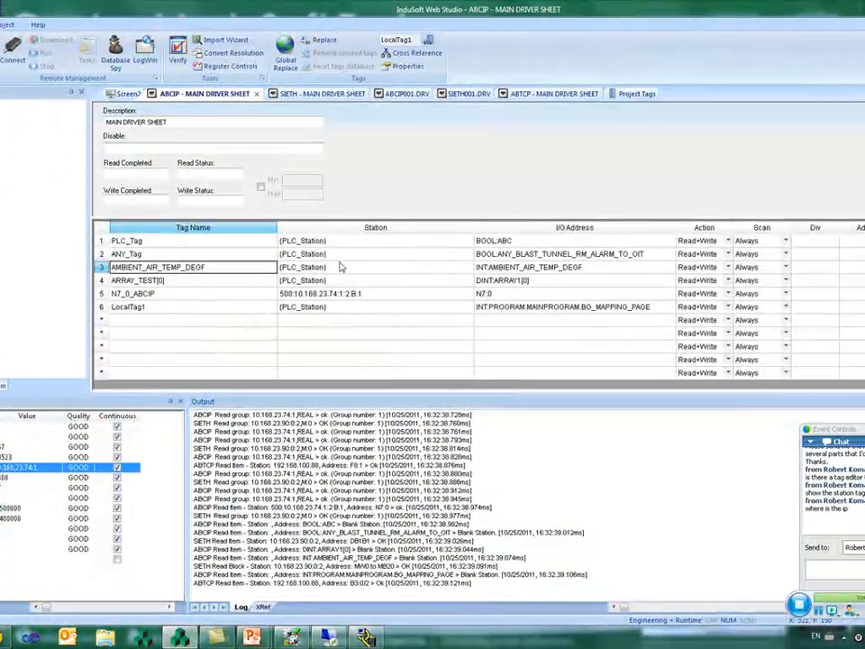
left_click(47, 470)
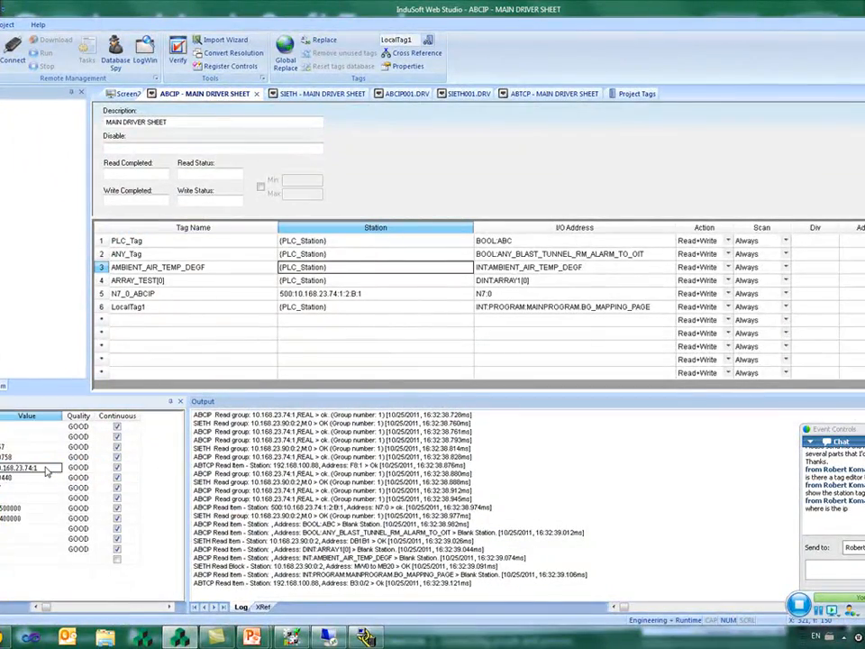
left_click_drag(3, 428, 76, 461)
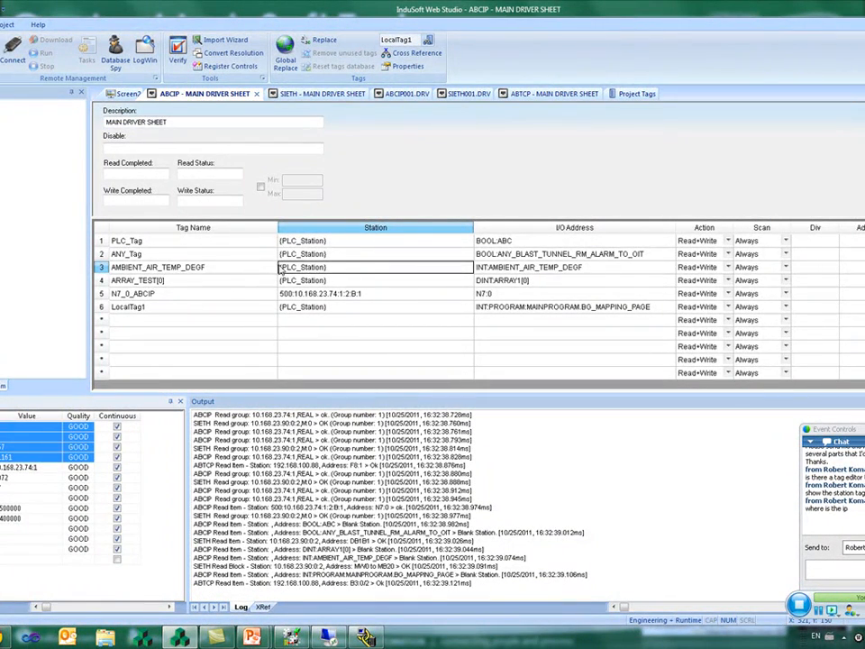
left_click_drag(225, 284, 171, 242)
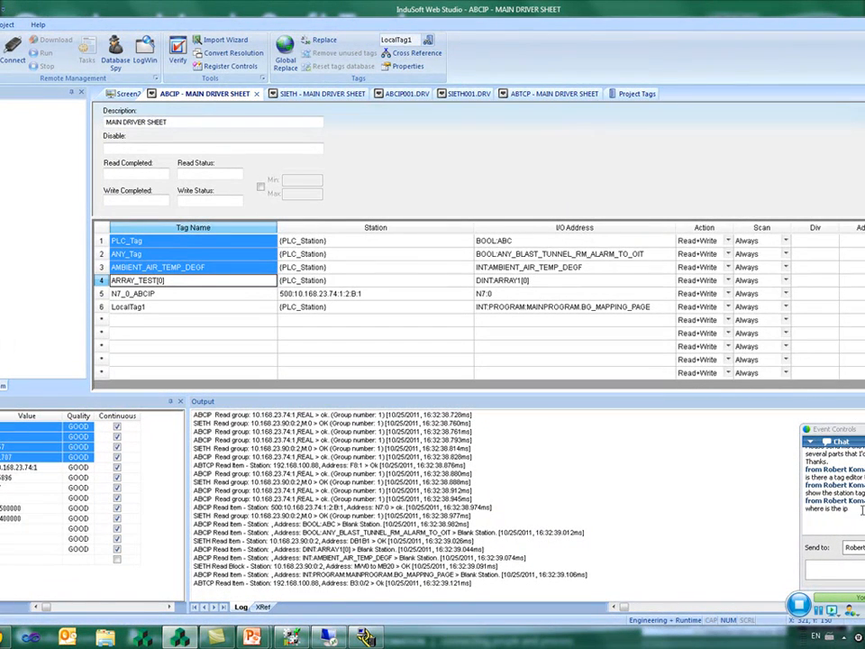
left_click_drag(0, 468, 6, 467)
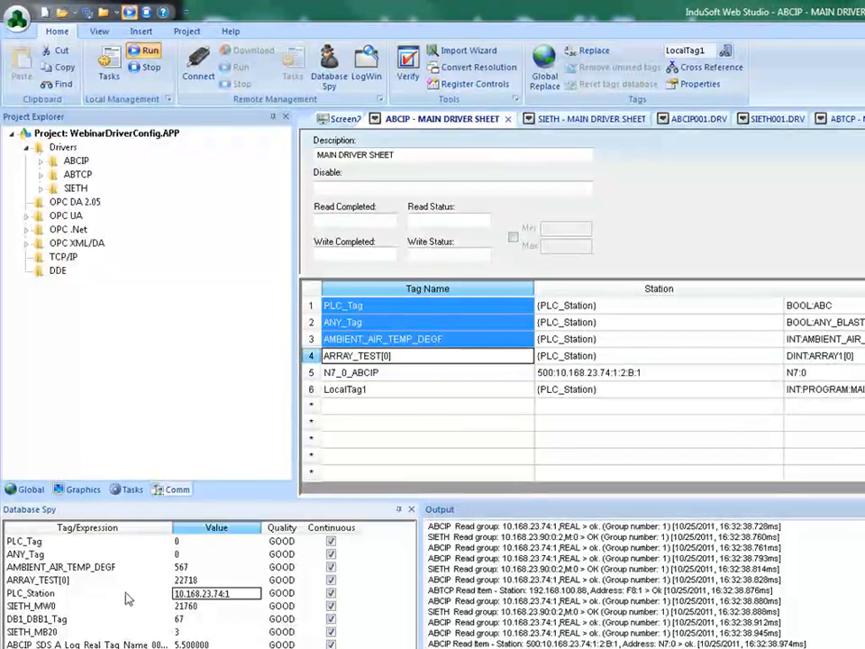
Check how PLC_Station from the Database Spy is referenced in the Station column of the ABCIP main driver sheet
left_click(70, 595)
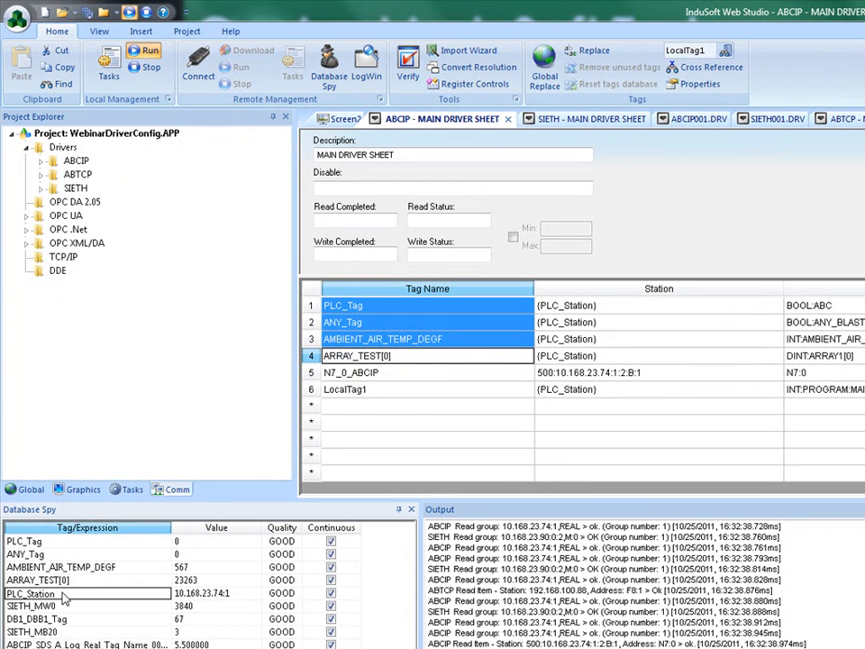
left_click(613, 310)
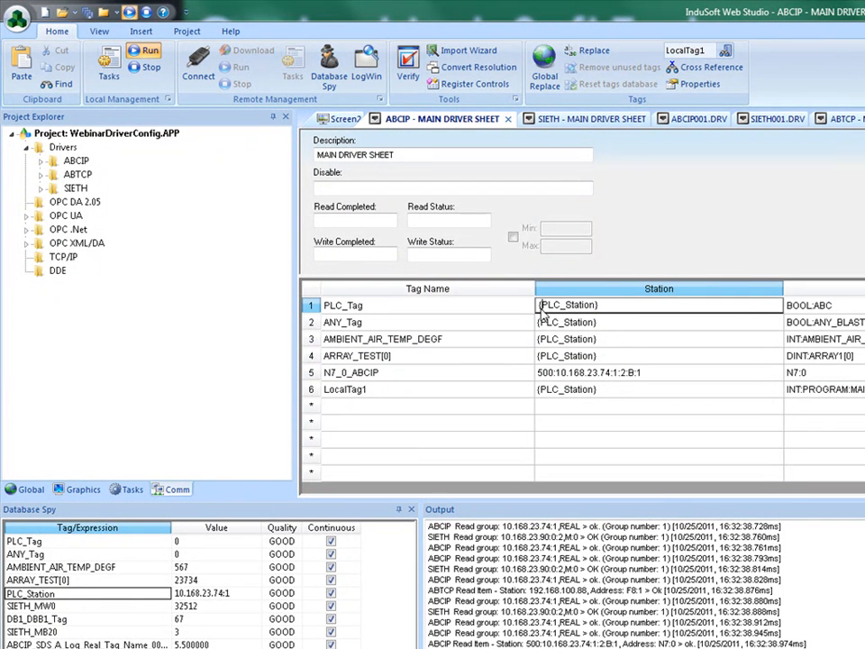
left_click(601, 294)
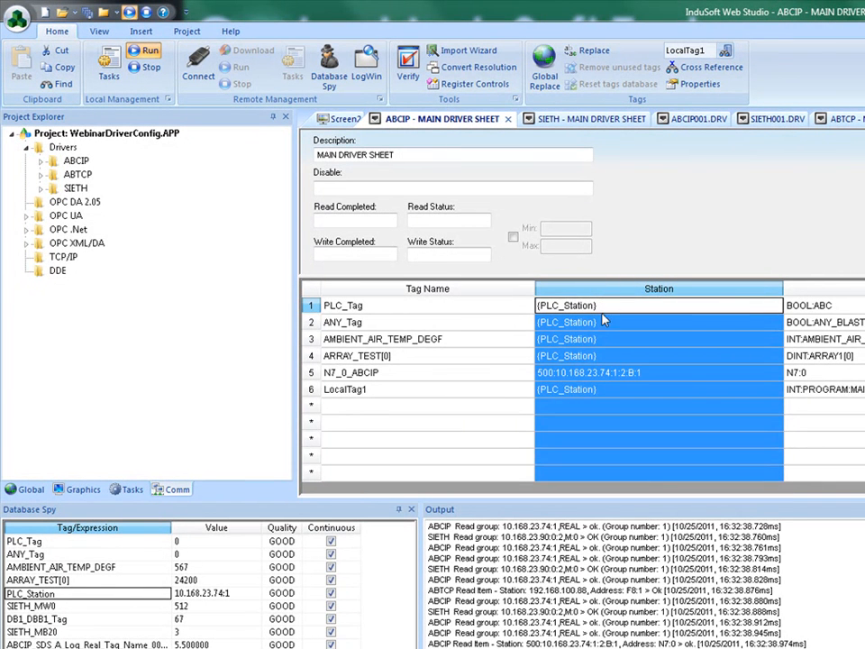
left_click(552, 324)
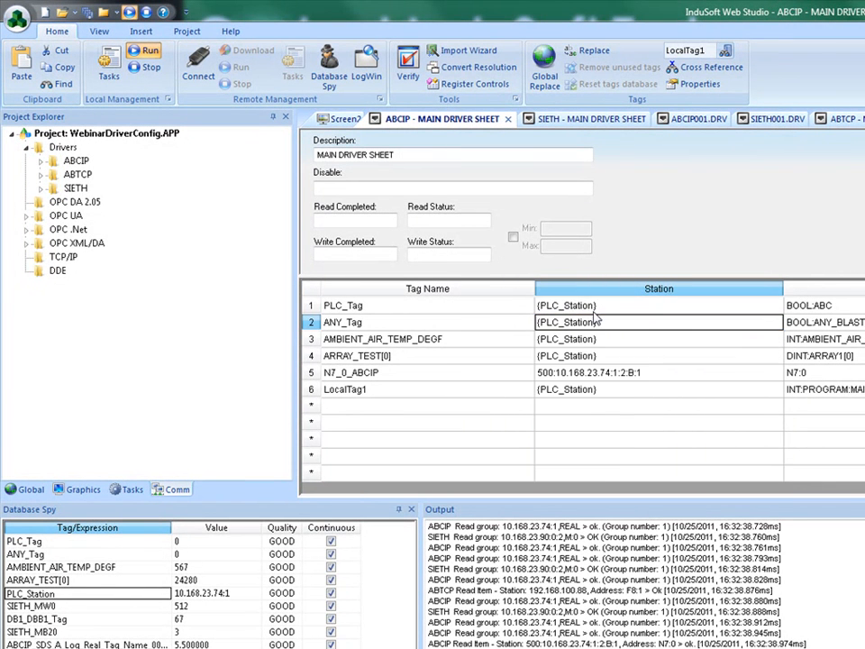
Set the PLC_Station value in the Database Spy to 10.168.23.74:0 and check the values and quality of the tags above it
left_click(231, 596)
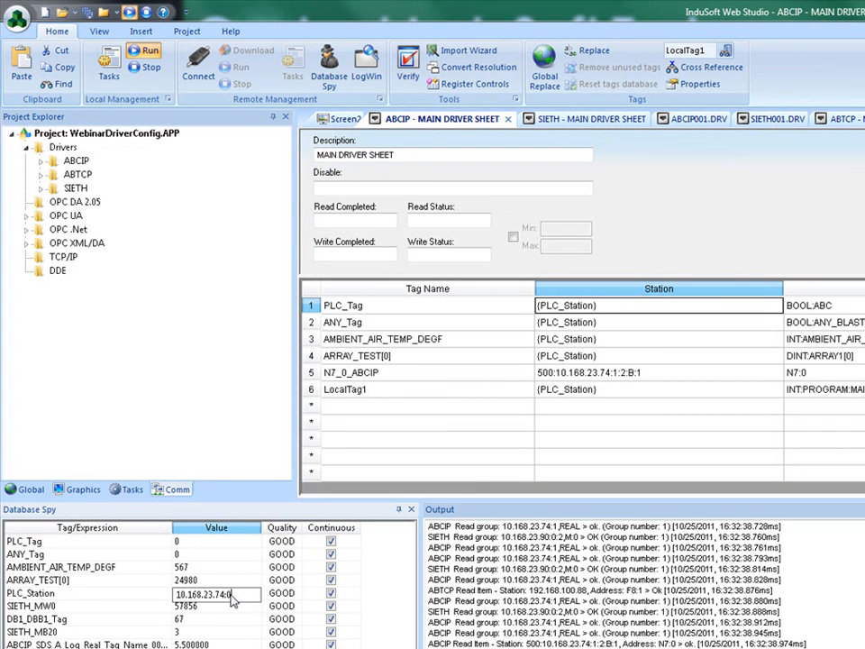
key("Return")
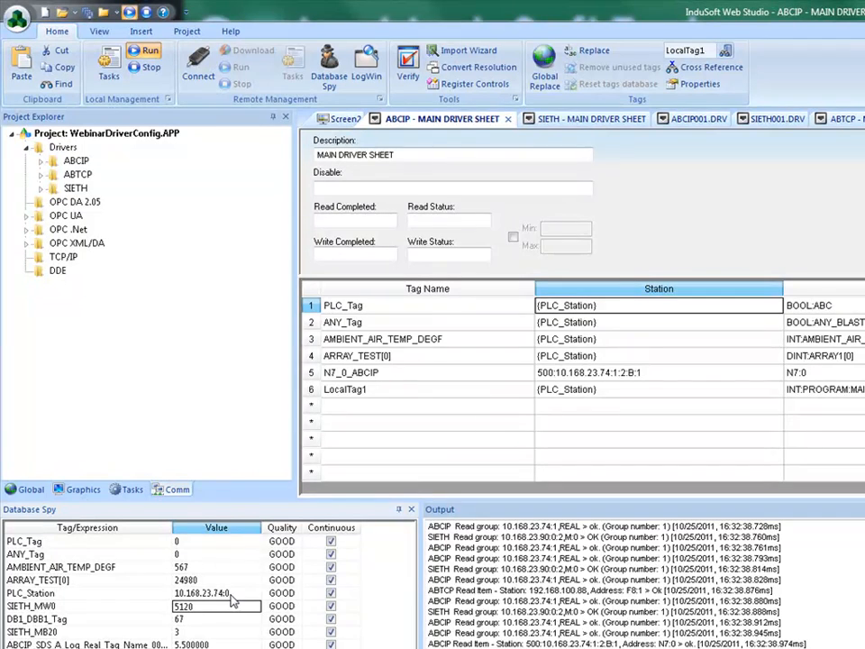
left_click_drag(216, 540, 236, 567)
Set the PLC_Station value in the Database Spy back to 10.168.23.74:1
left_click(247, 596)
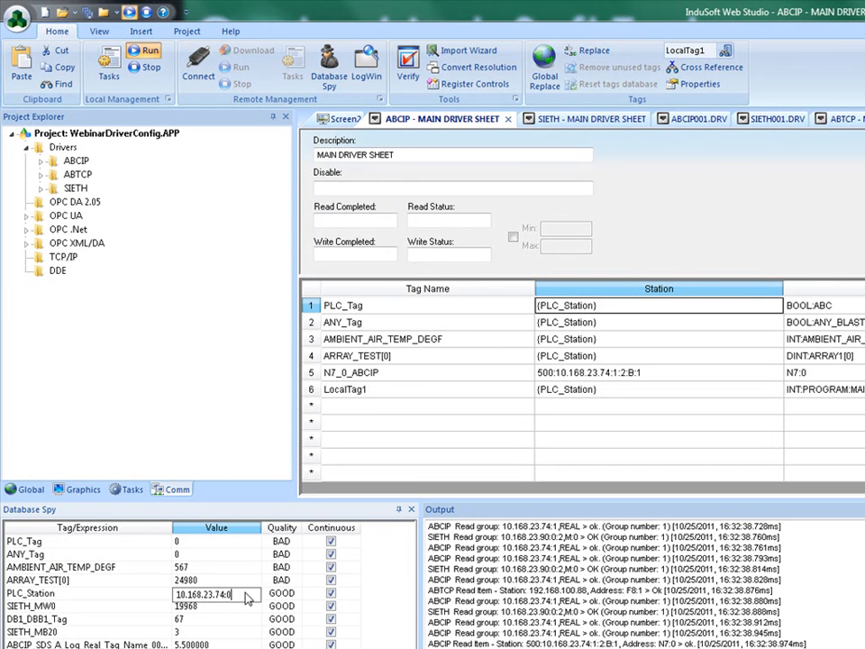
type("1")
key("Return")
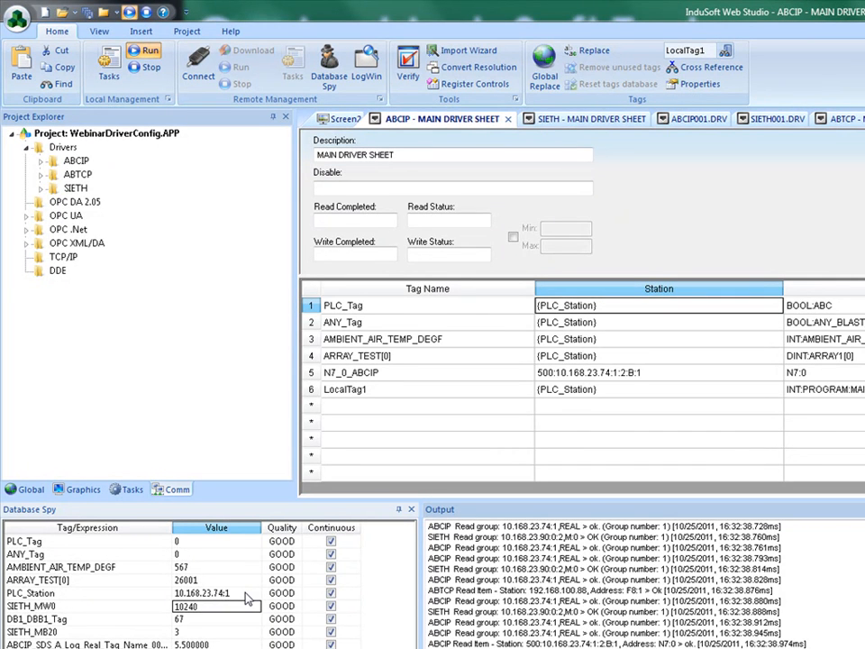
left_click(245, 594)
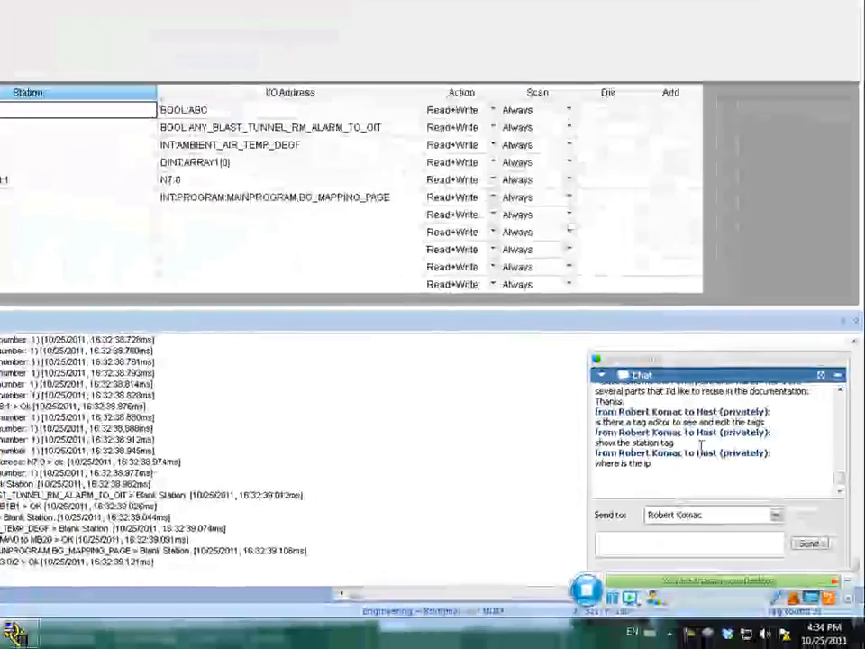
Look back through the webinar chat messages and highlight the question about ModBus TCP
left_click(840, 393)
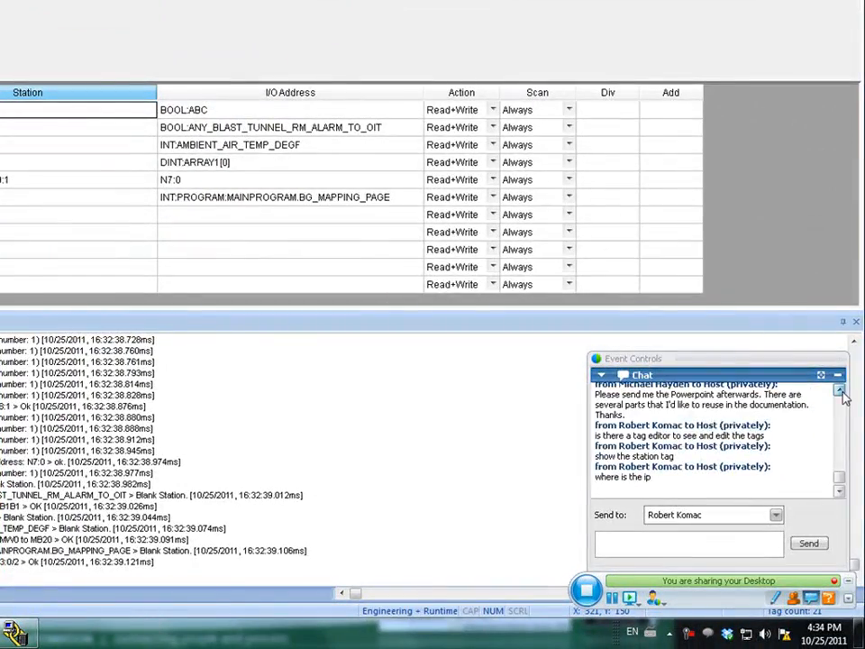
left_click(840, 393)
left_click(840, 393)
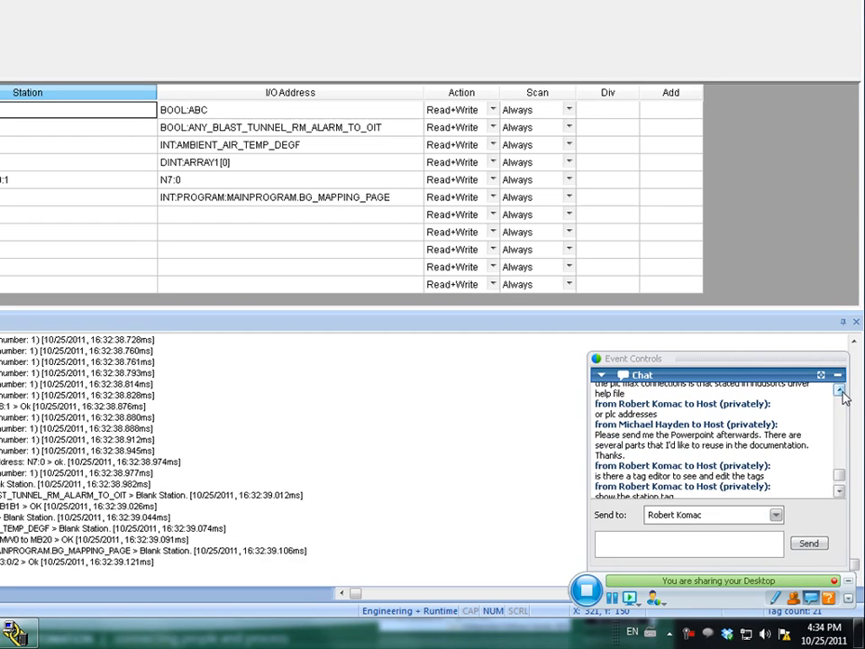
left_click(840, 393)
left_click(840, 393)
left_click(841, 393)
left_click(840, 393)
left_click(841, 393)
left_click(841, 393)
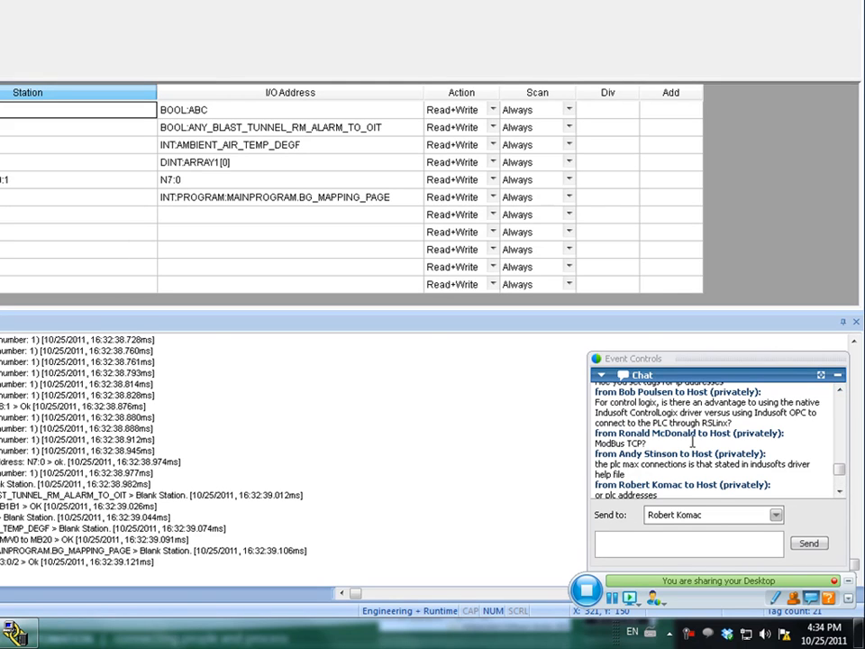
left_click_drag(646, 443, 595, 444)
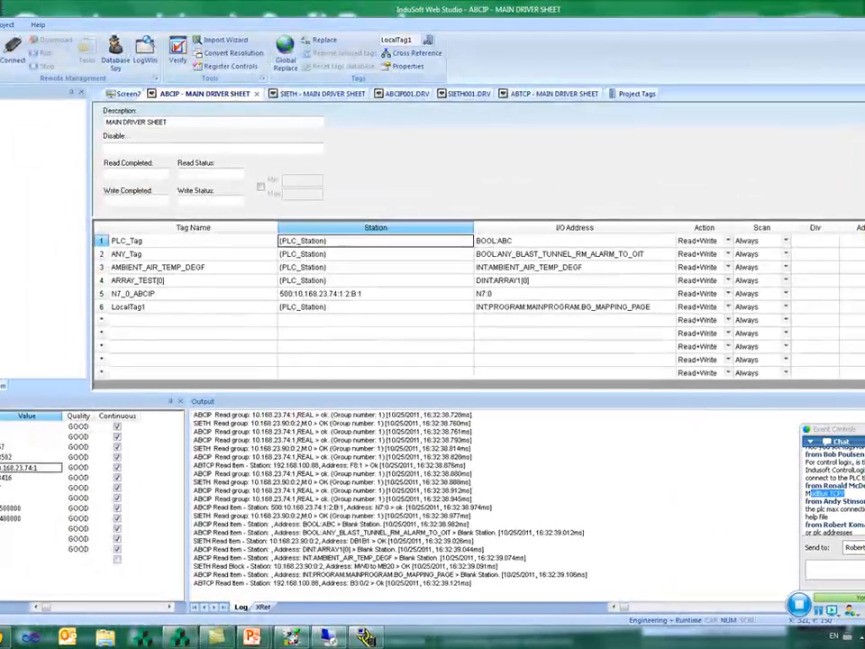
Add the MOTCP driver (MODBUS Protocol RTU via TCP/IP) to the project's communication drivers
left_click(315, 267)
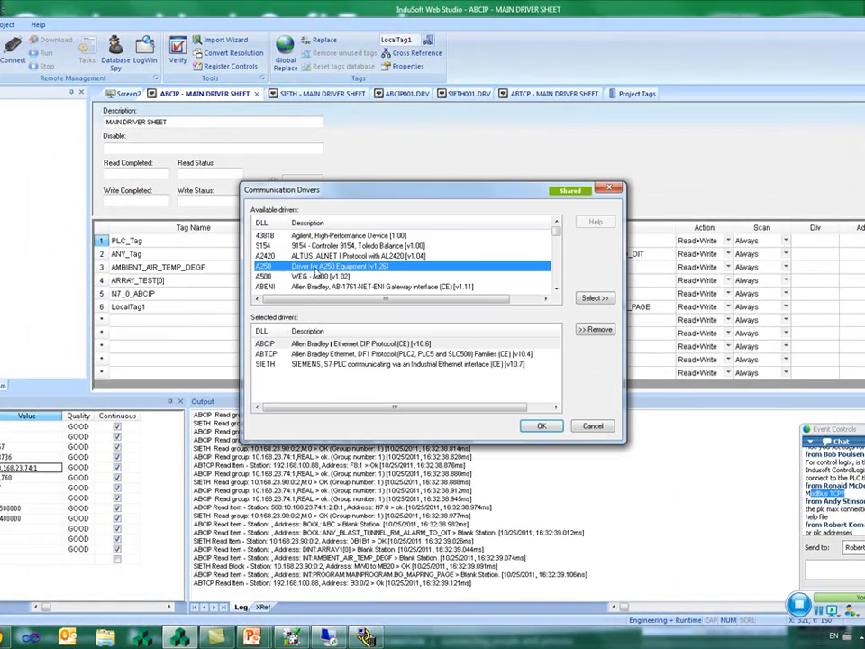
type("mot")
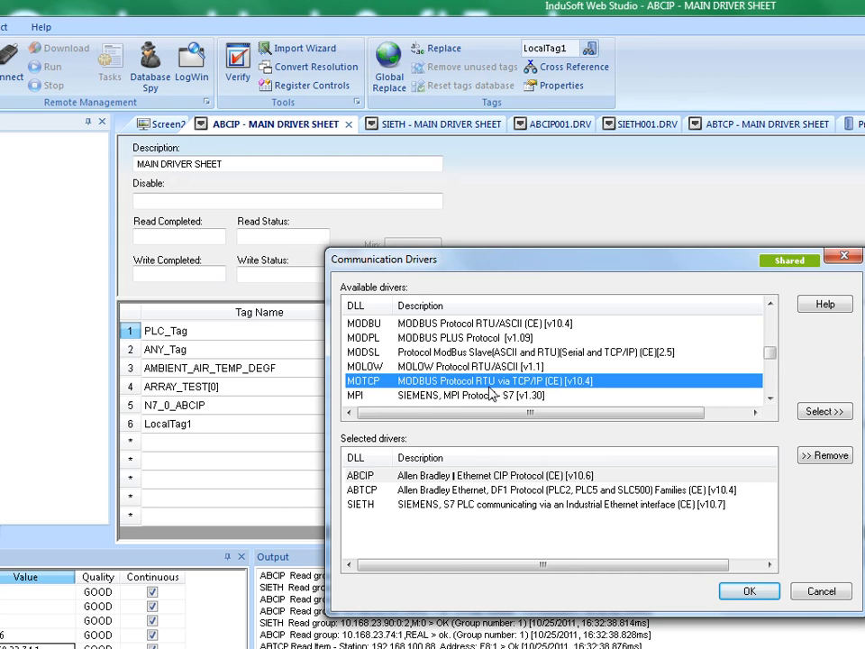
double_click(492, 383)
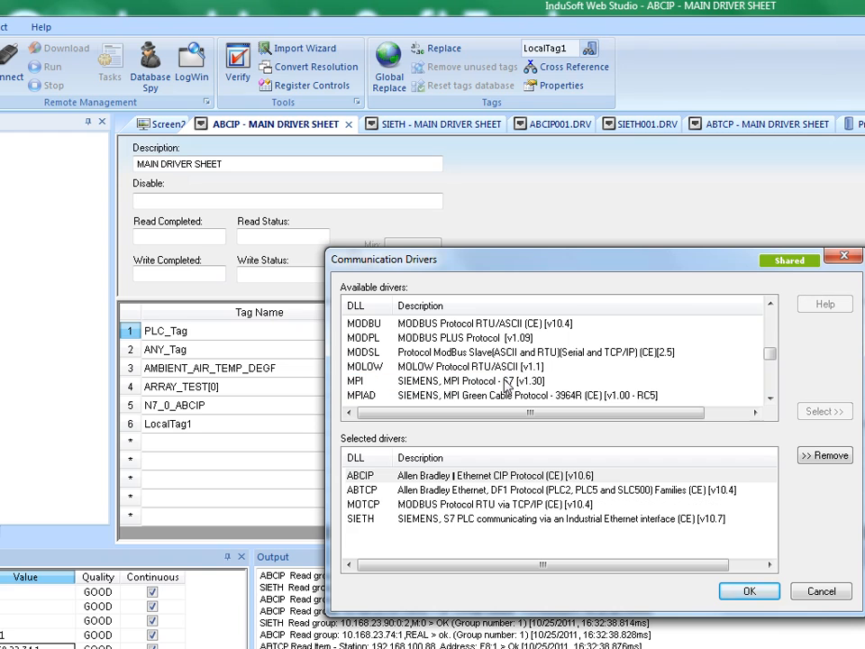
left_click(767, 594)
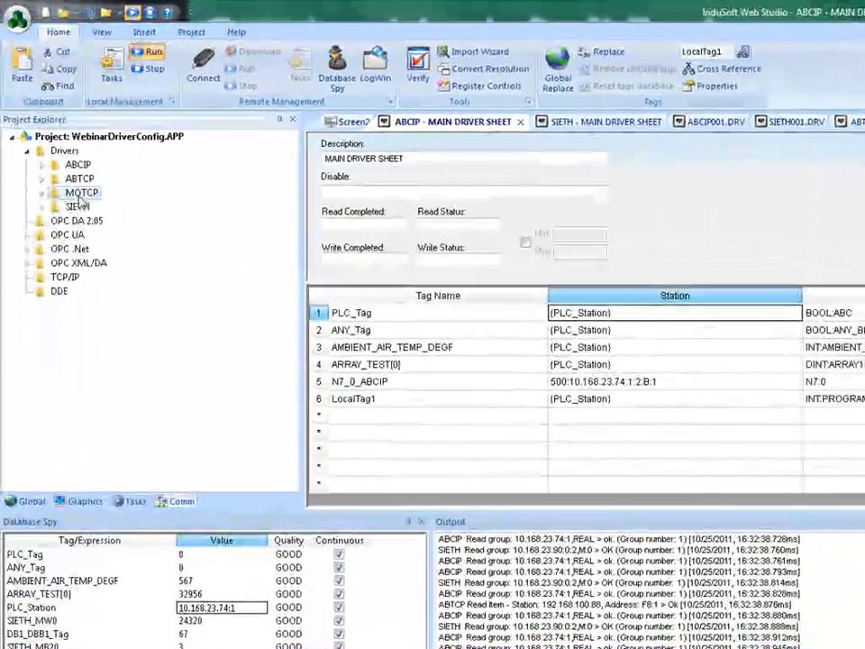
Open the MOTCP main driver sheet and enter the new tag MOTCP_40001 in its first row
double_click(70, 189)
double_click(108, 208)
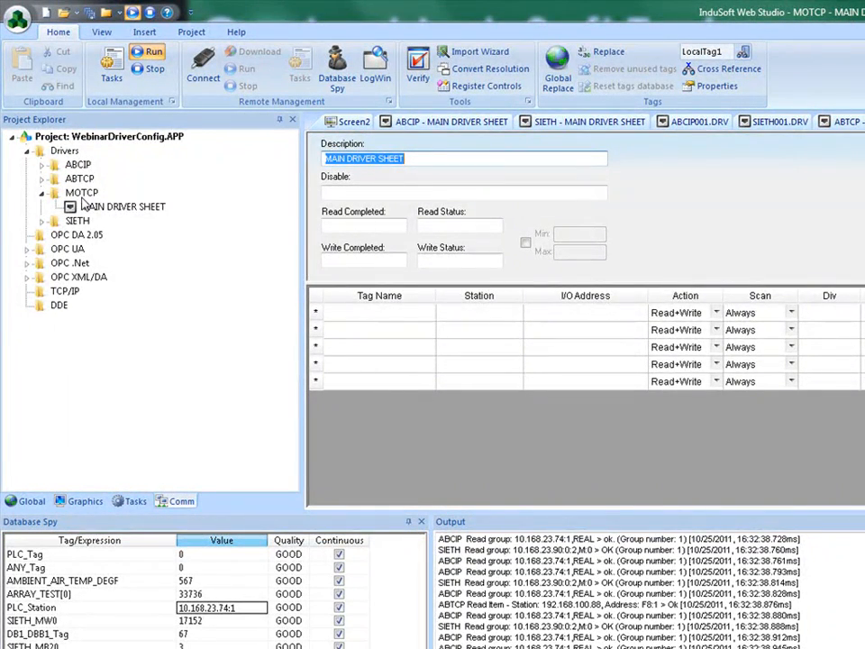
left_click(82, 193)
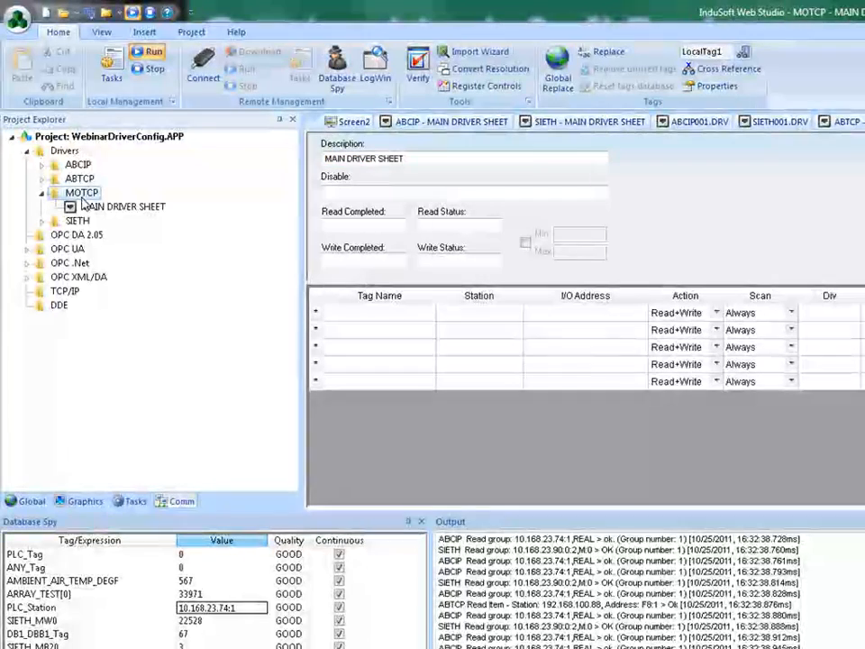
left_click(413, 318)
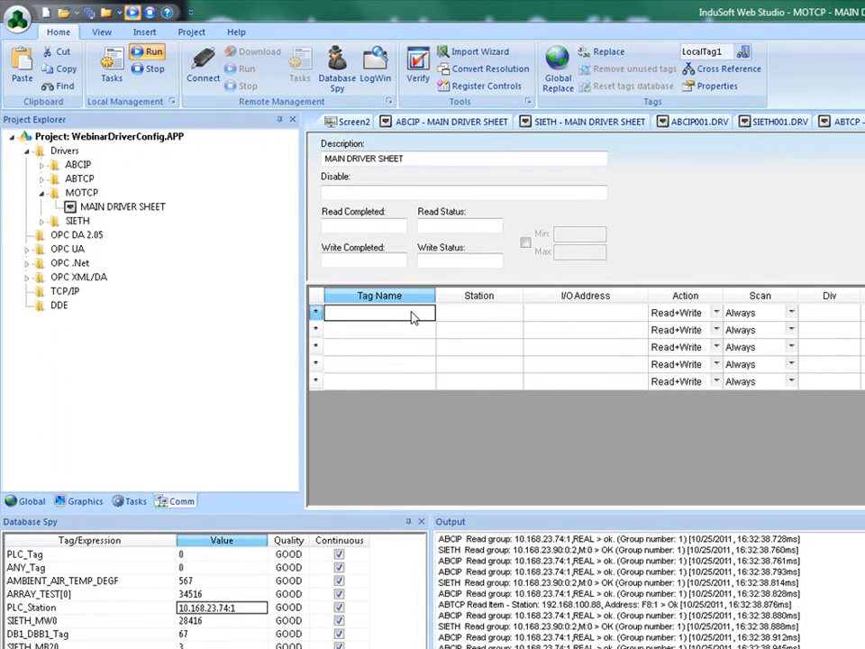
type("MOTCP_40001")
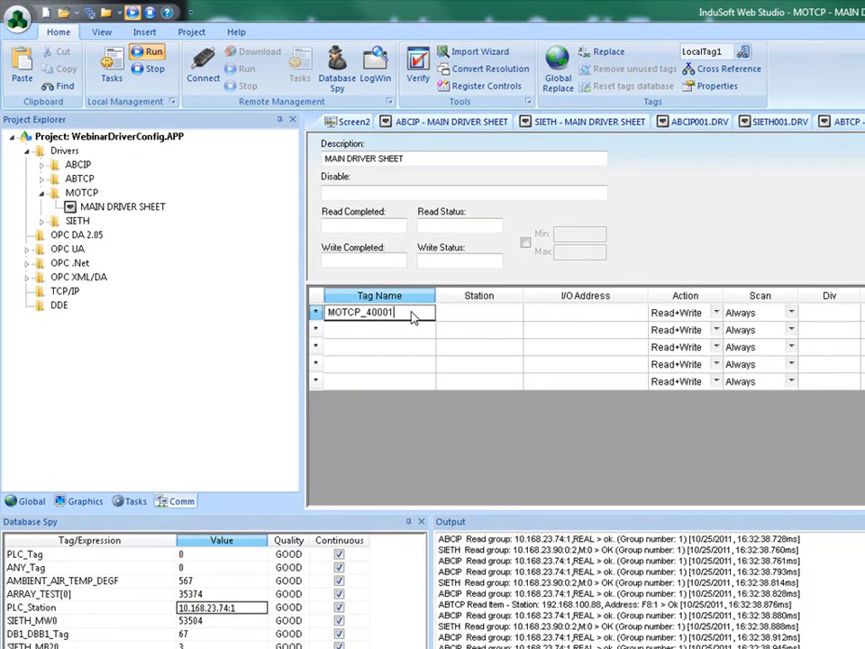
key("Return")
key("Return")
key("Return")
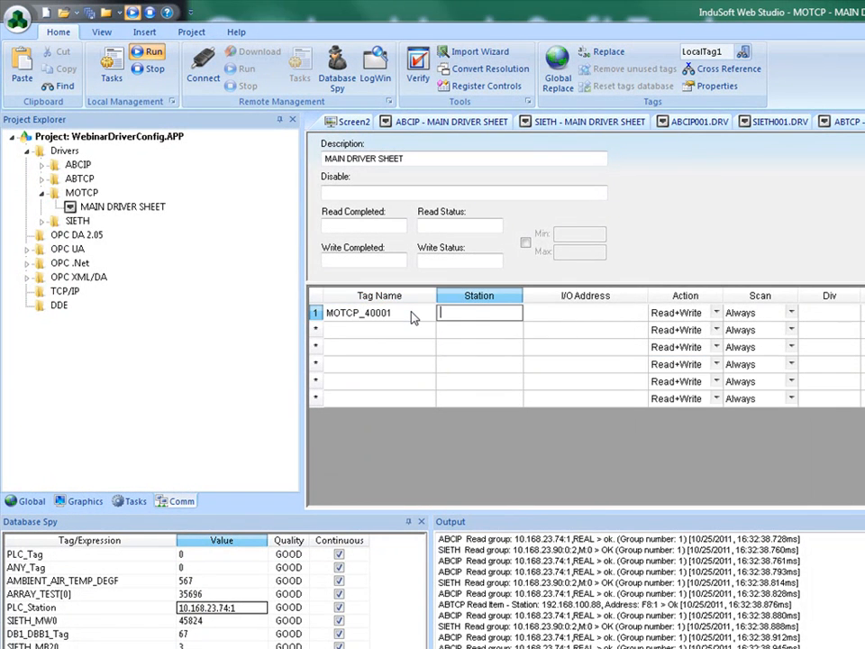
Set the station of the MOTCP_40001 row to 10.168.23.60
type("10.1683")
key("BackSpace")
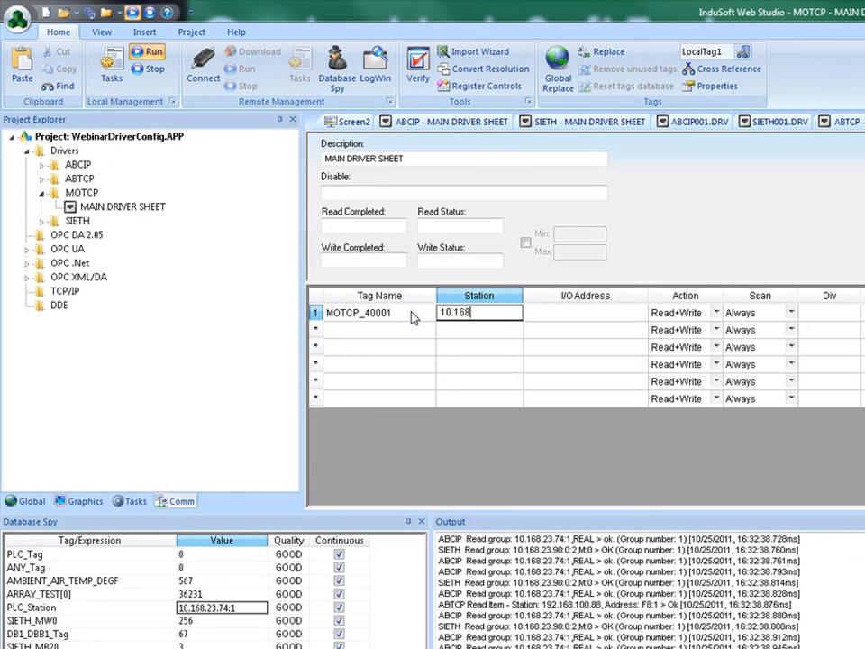
type(".60")
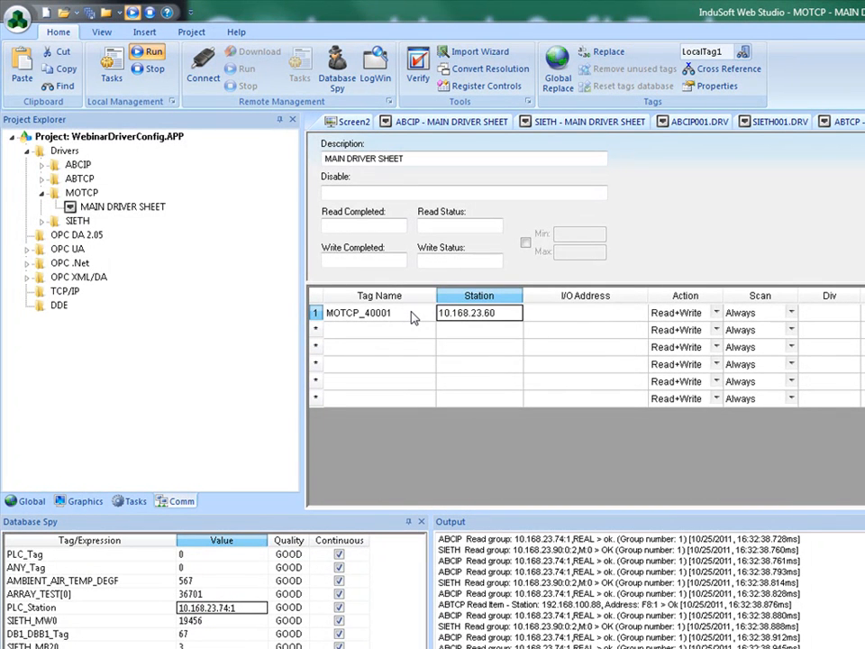
Set the I/O address of the MOTCP_40001 row to 4X:1
key("Tab")
type("400001")
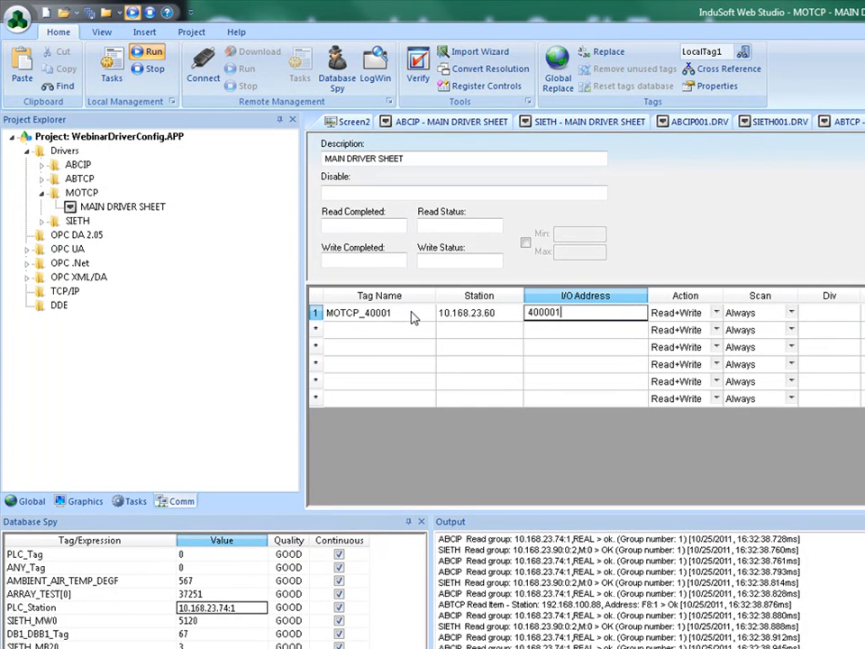
key("BackSpace")
key("BackSpace")
key("BackSpace")
key("BackSpace")
key("BackSpace")
key("BackSpace")
type("0X:1")
key("Home")
key("Delete")
type("4")
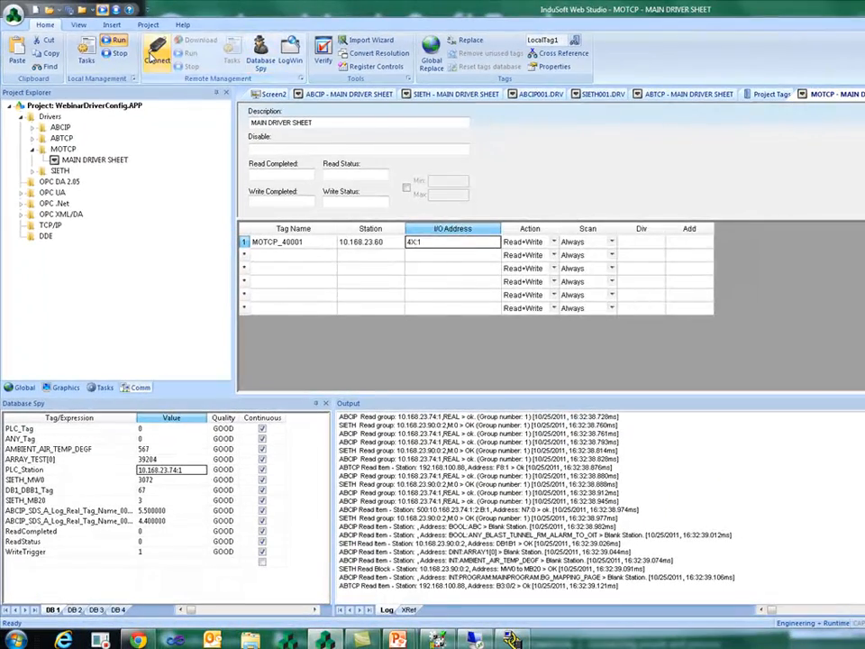
Open the execution tasks for the Driver Runtime, and monitor MOTCP_40001 on the DB 4 sheet of the Database Spy
left_click(86, 52)
left_click(543, 295)
left_click(787, 478)
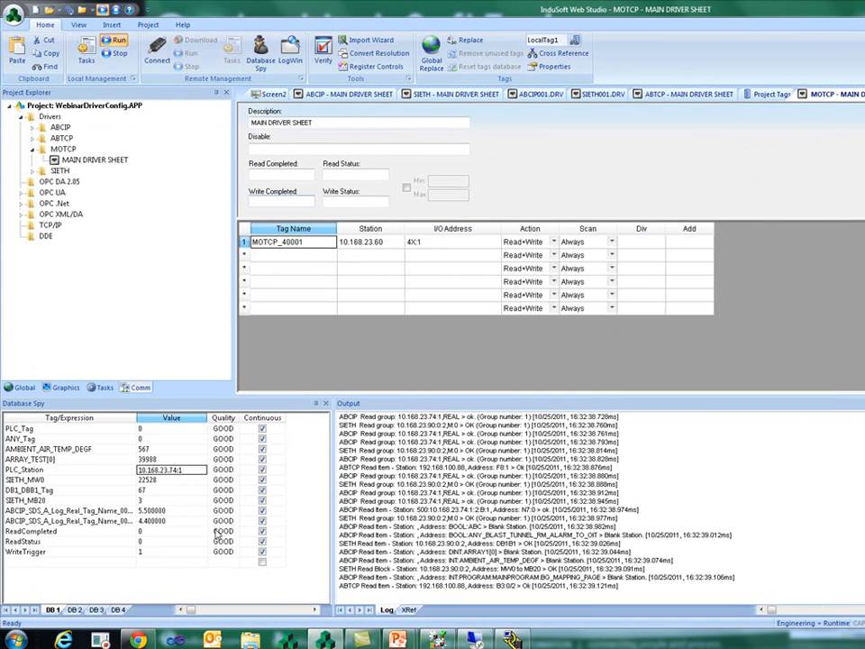
left_click(121, 611)
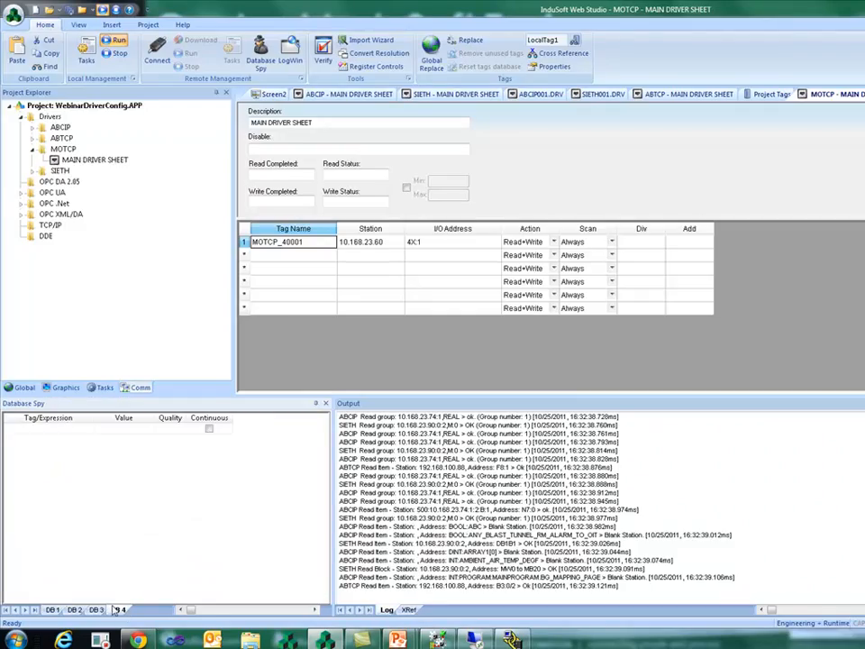
left_click(74, 429)
type("MOTCP_40001")
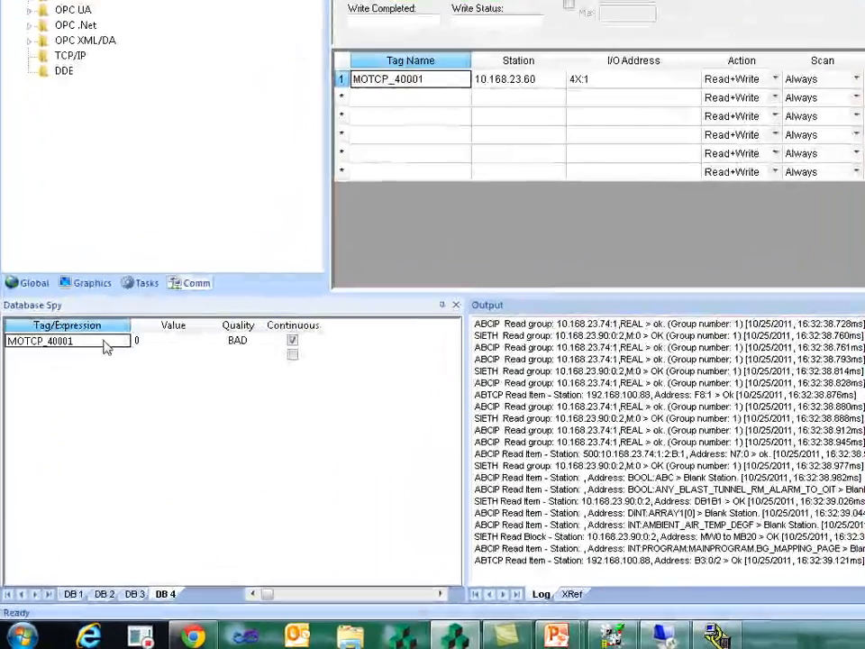
left_click(177, 344)
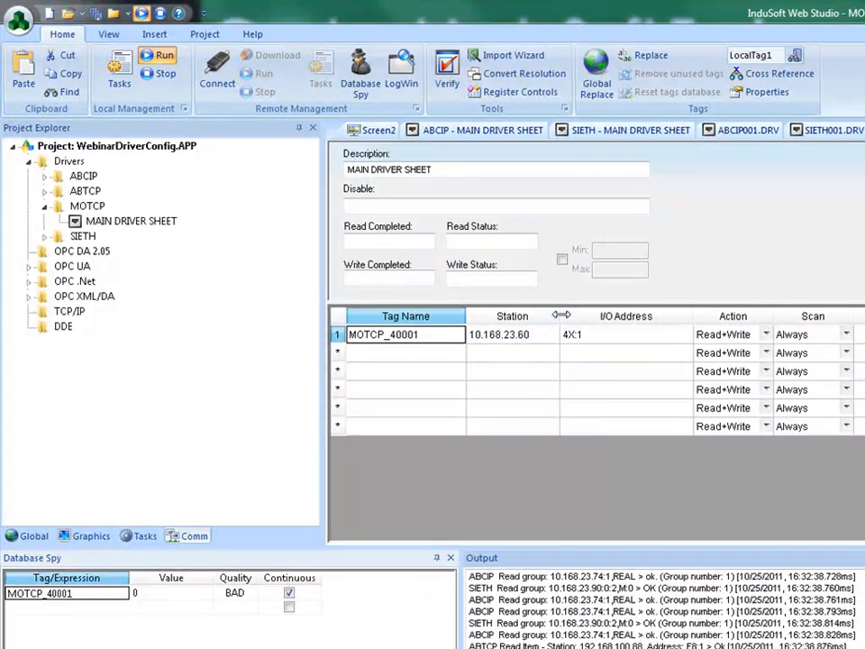
Widen the Station column of the MOTCP sheet and extend the MOTCP_40001 station to 10.168.23.60:502:1
left_click_drag(566, 97, 654, 100)
left_click_drag(649, 321, 648, 321)
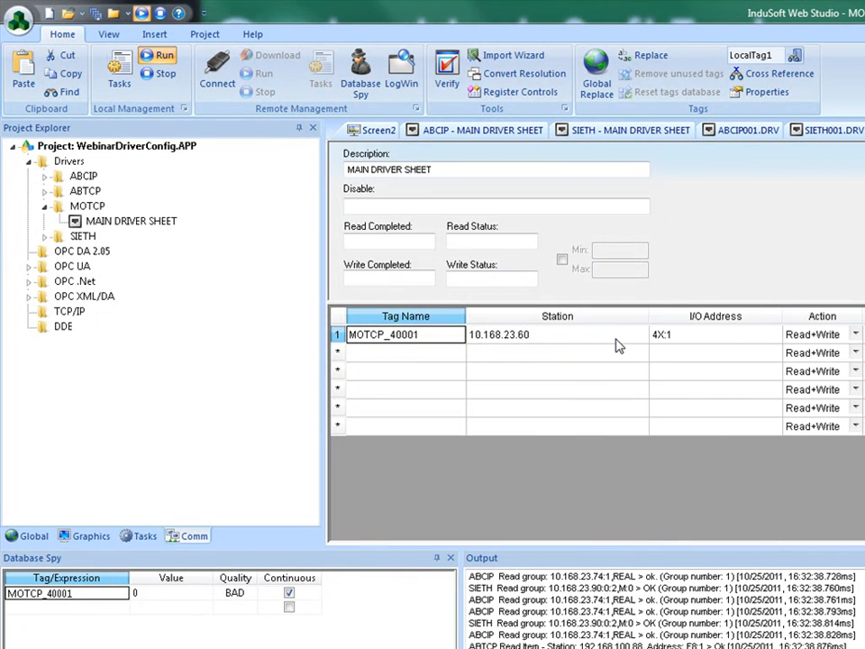
left_click(606, 344)
type(":502")
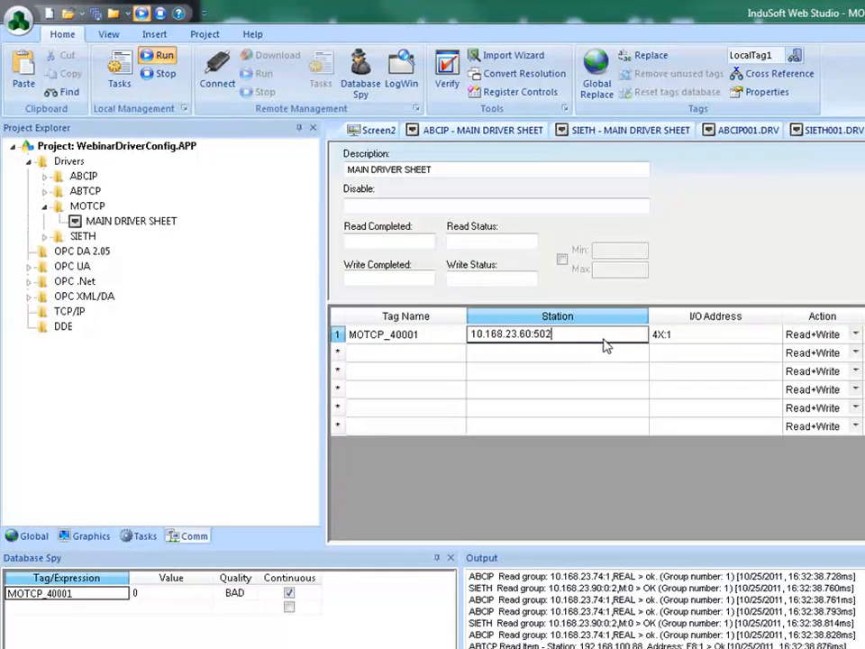
type(":1")
key("Return")
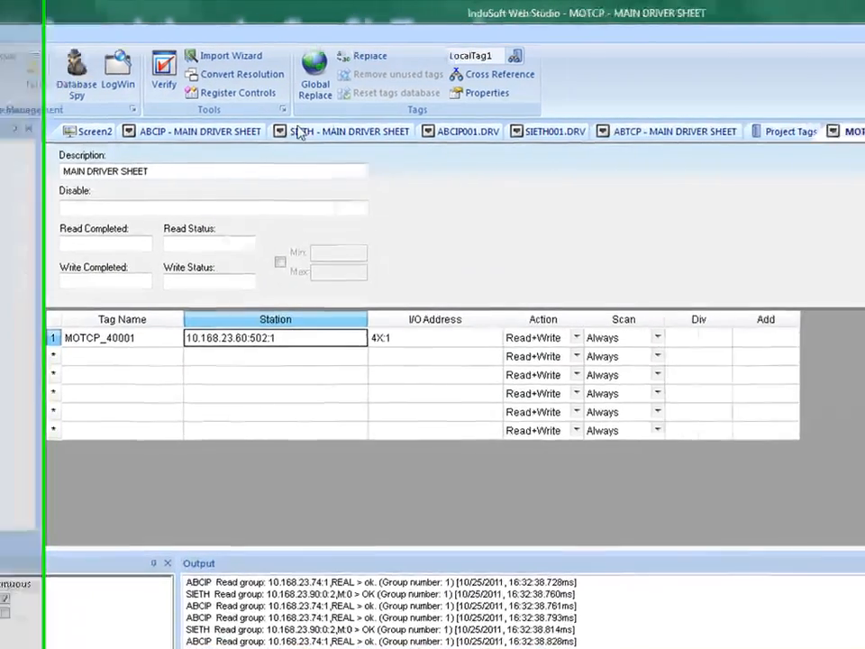
Compare the station formats on the ABCIP and SIETH main driver sheets with the MOTCP sheet's station and I/O address
left_click(240, 131)
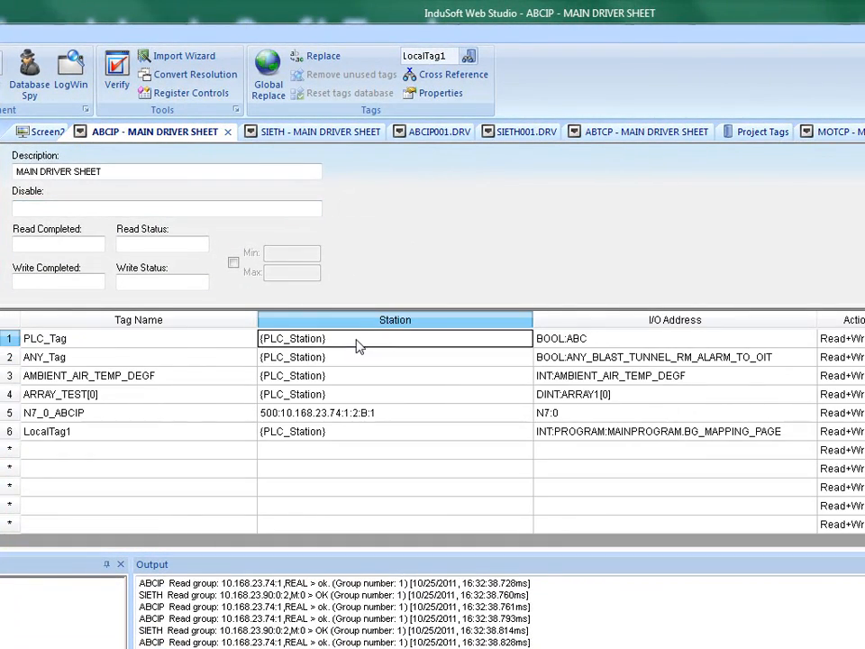
left_click(352, 415)
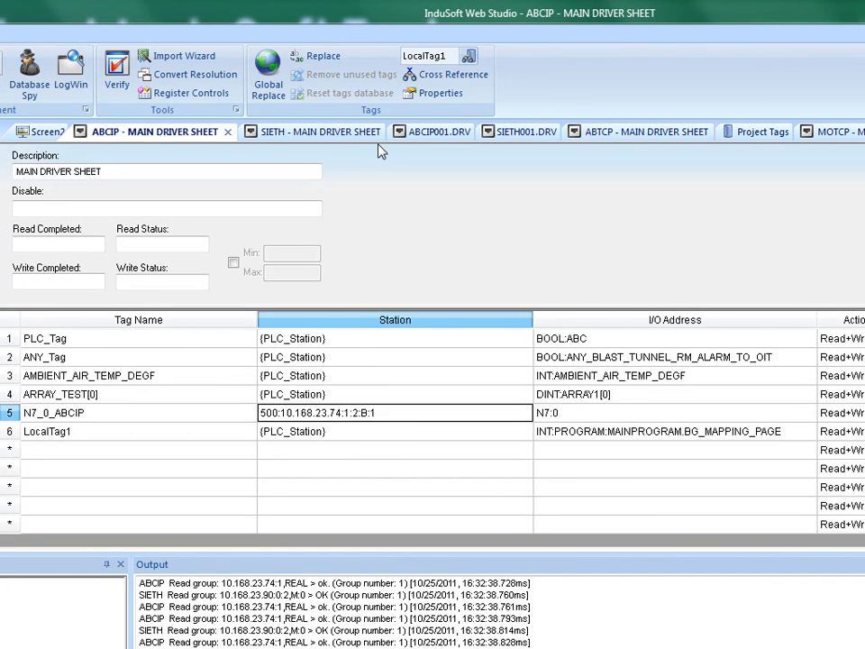
left_click(356, 133)
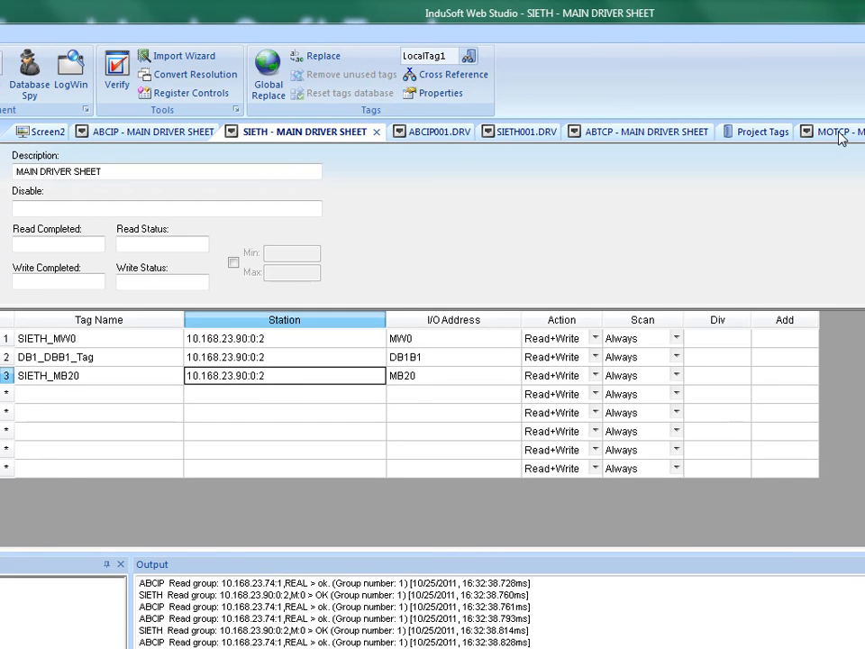
left_click(794, 135)
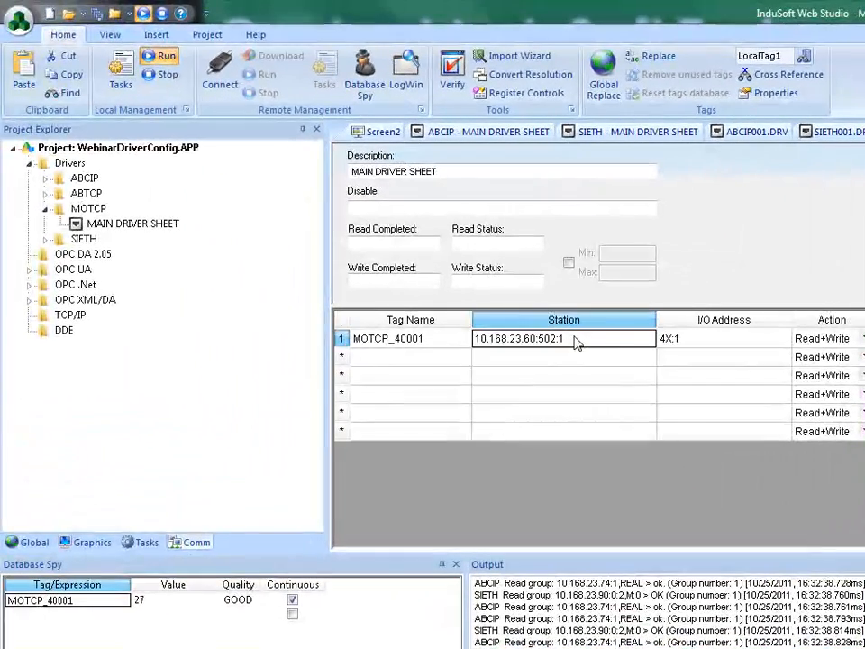
left_click(685, 346)
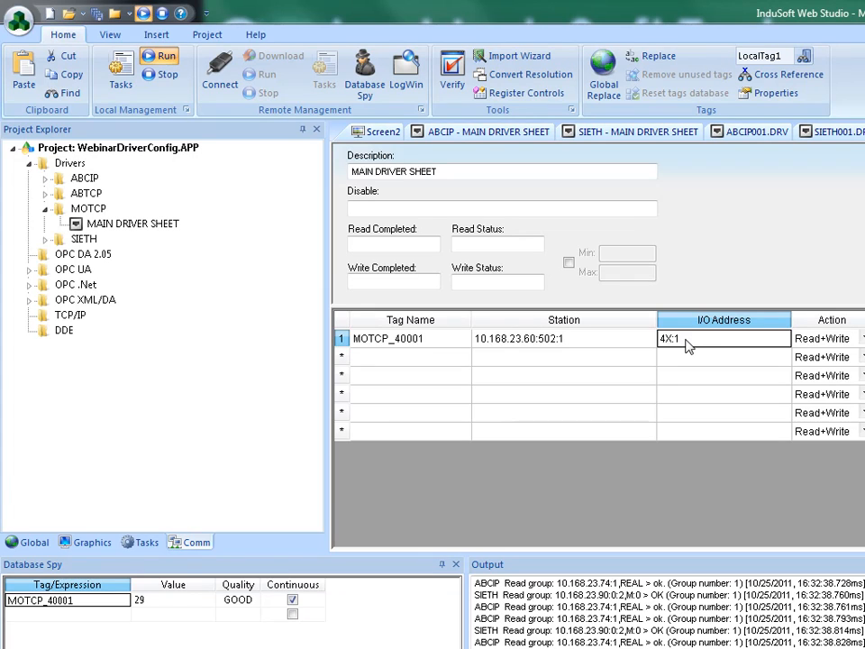
left_click(683, 360)
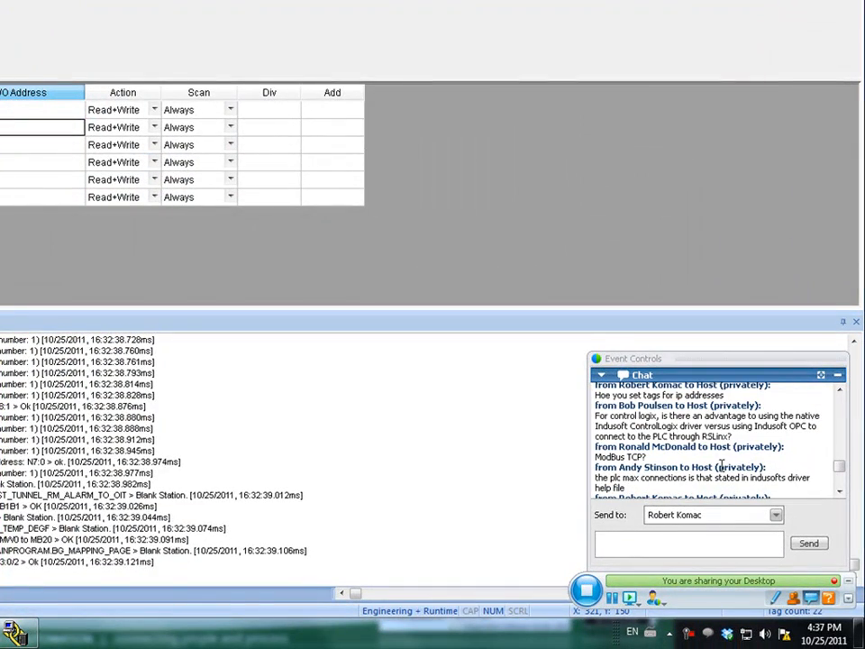
Read the attendees' chat questions about the ControlLogix driver, Modbus TCP and the maximum number of PLC connections
left_click(840, 494)
left_click(840, 494)
left_click(840, 494)
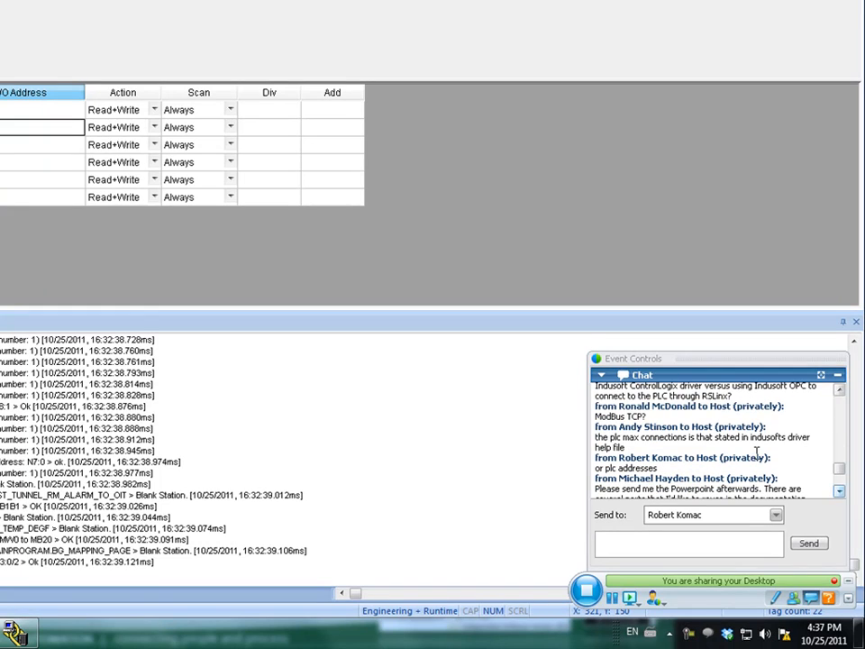
left_click_drag(716, 438, 809, 445)
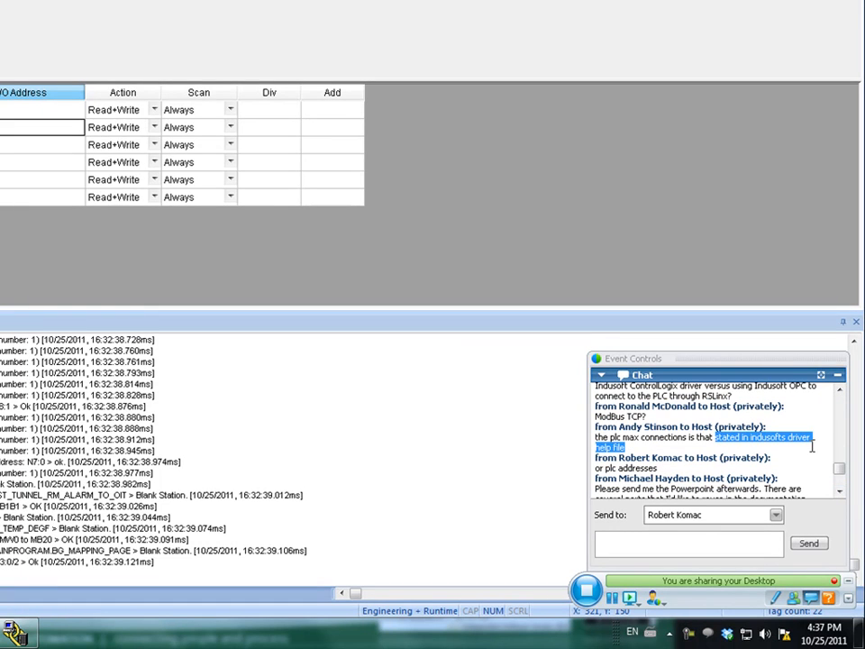
left_click(629, 438)
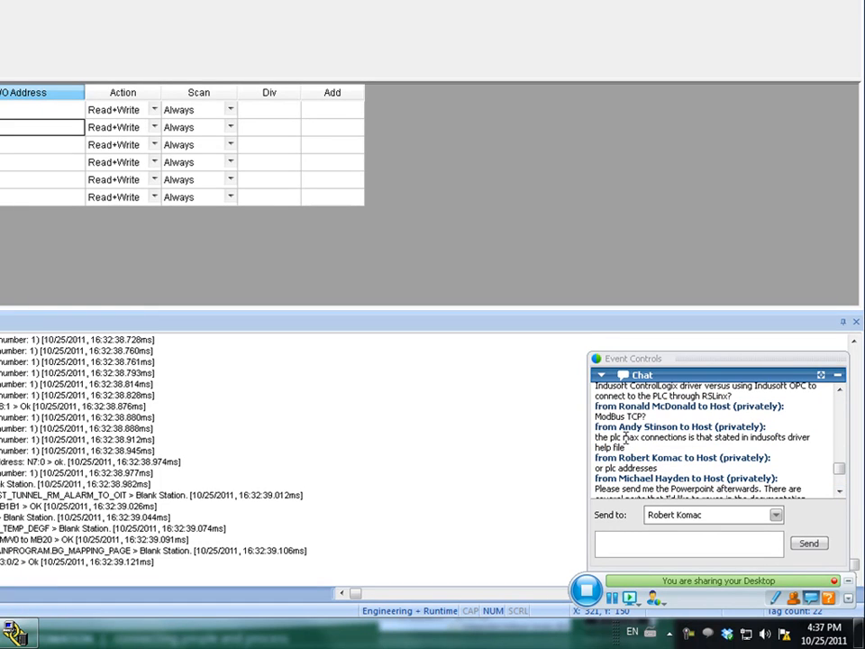
left_click_drag(624, 438, 687, 438)
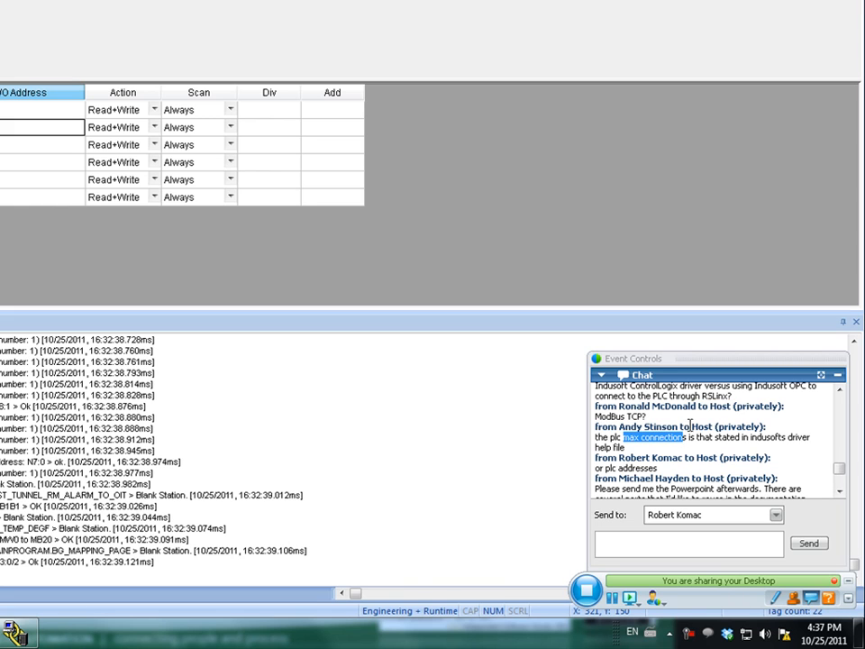
left_click(721, 422)
left_click(839, 392)
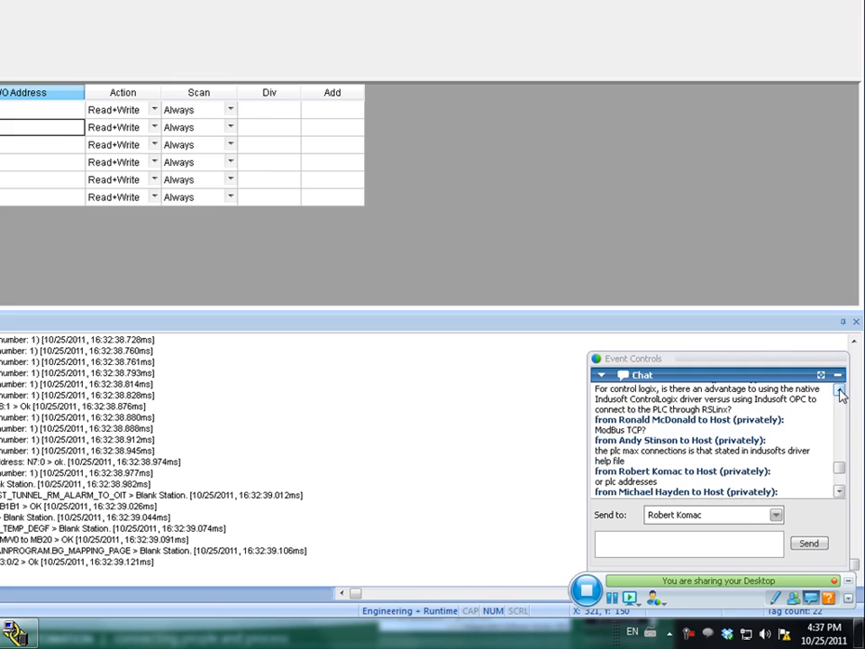
left_click(839, 392)
left_click(839, 392)
left_click(840, 392)
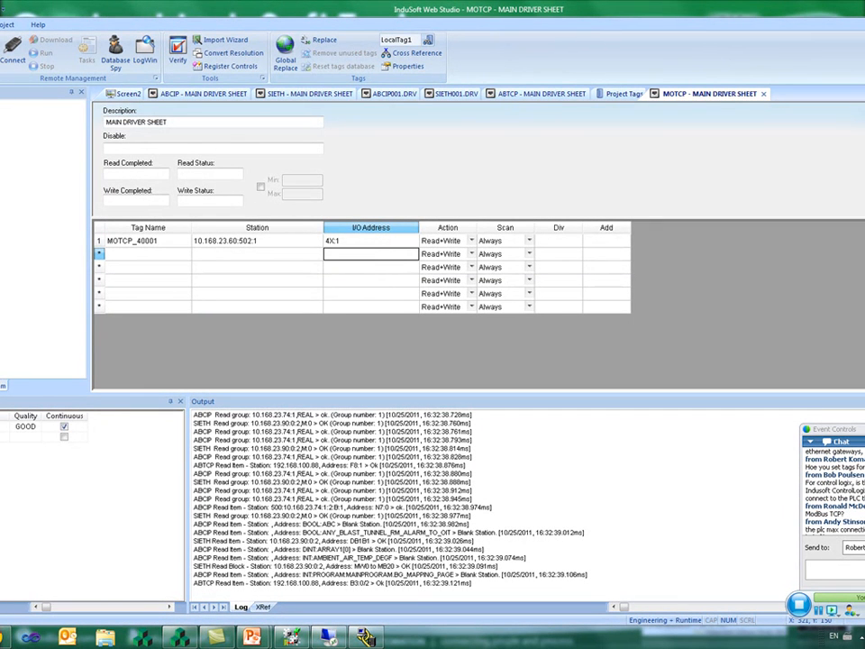
Examine the Tag Name, Station and I/O Address columns on the ABCIP main driver sheet, down to the LocalTag1 address
left_click(196, 94)
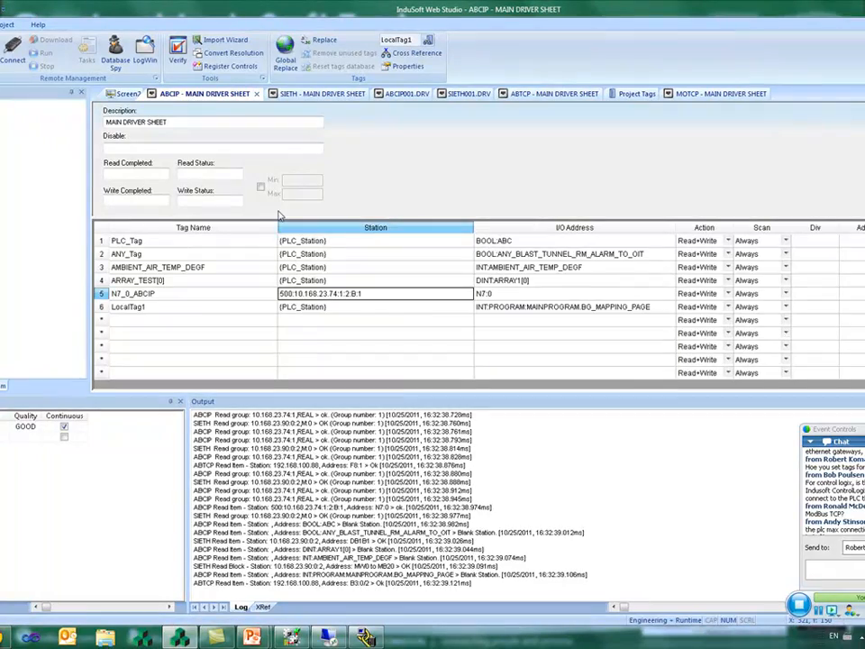
left_click_drag(242, 231, 537, 245)
left_click(553, 231)
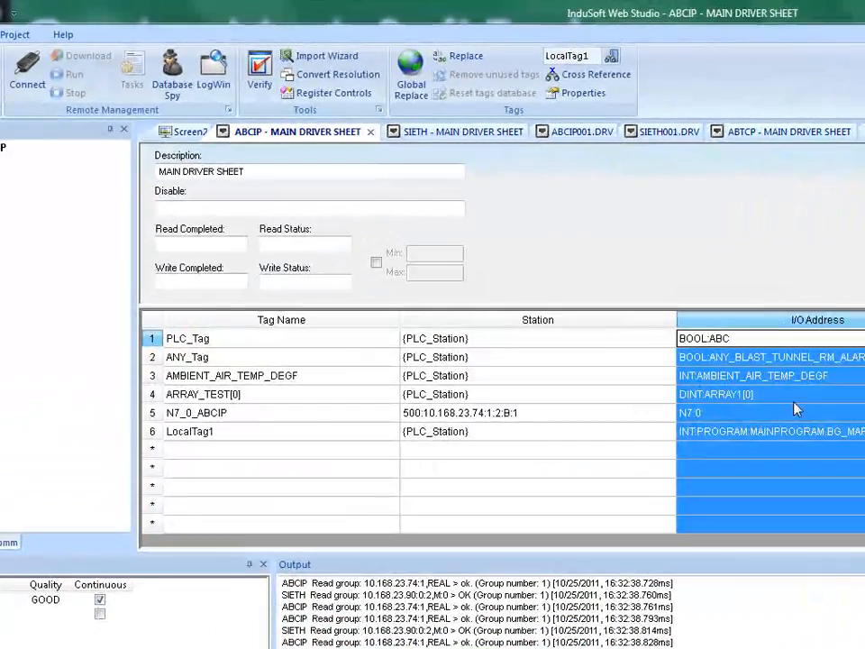
left_click(709, 437)
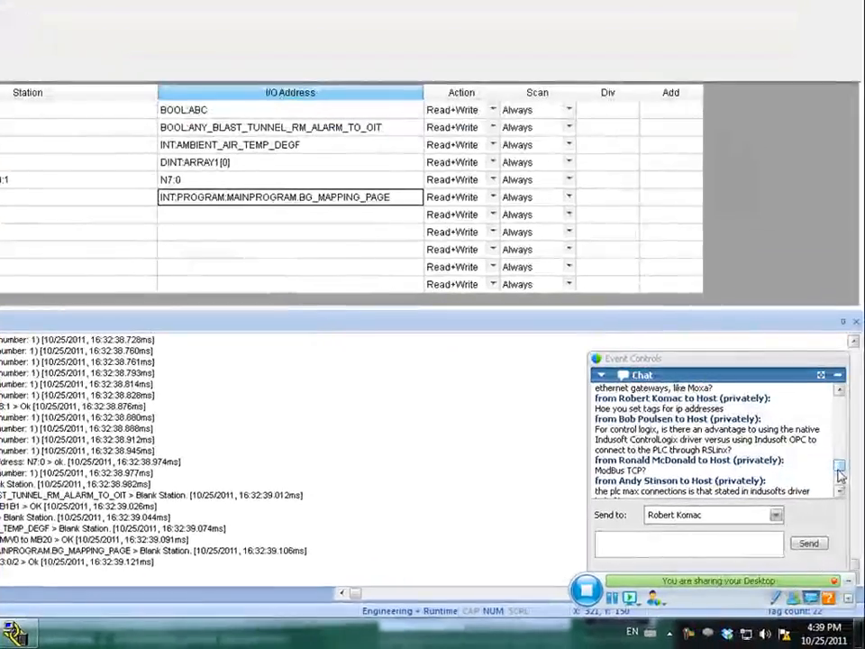
Read the next chat question, and look through the ABCIP001.DRV, MOTCP main driver and SIETH001.DRV sheets for their write settings
left_click_drag(837, 467, 837, 484)
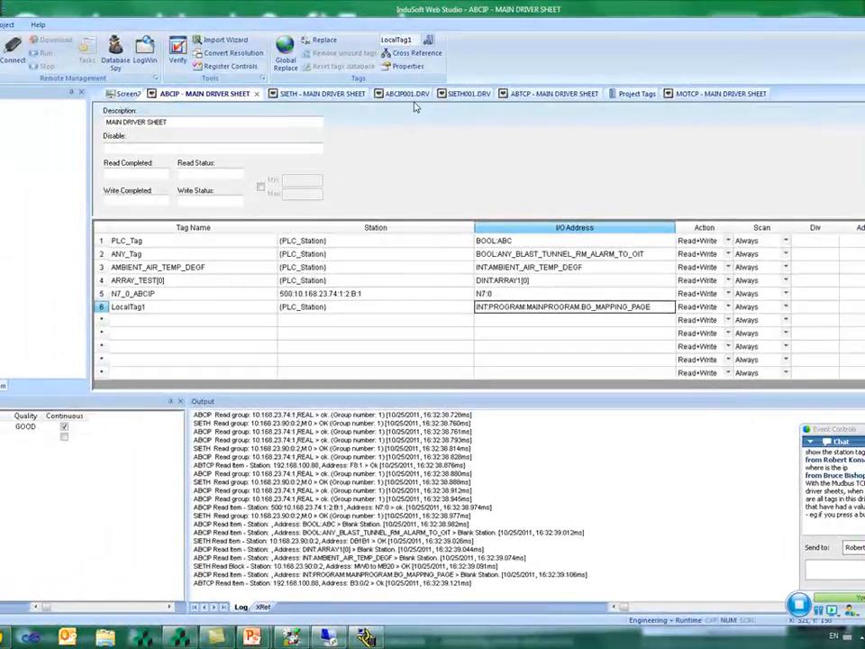
left_click(405, 93)
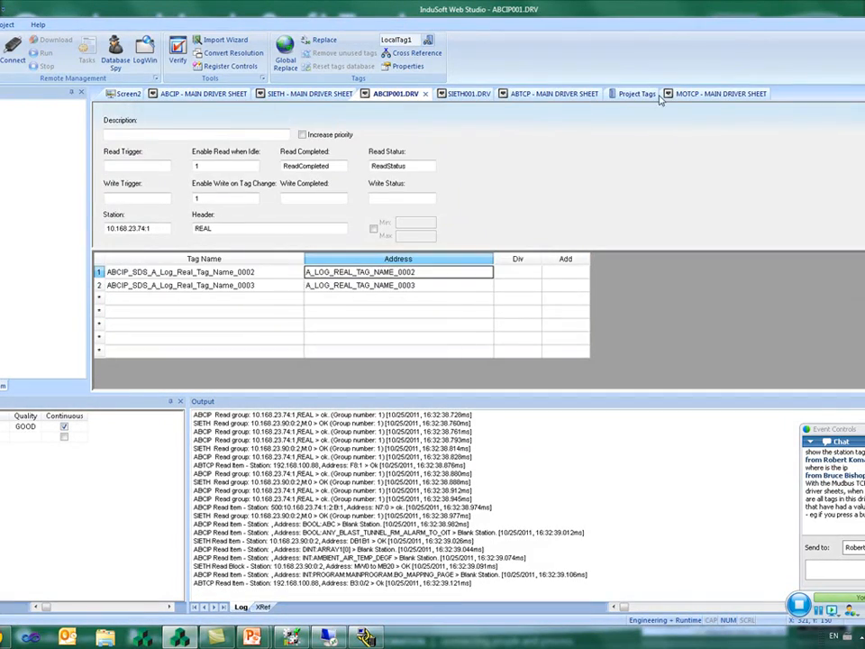
left_click(709, 94)
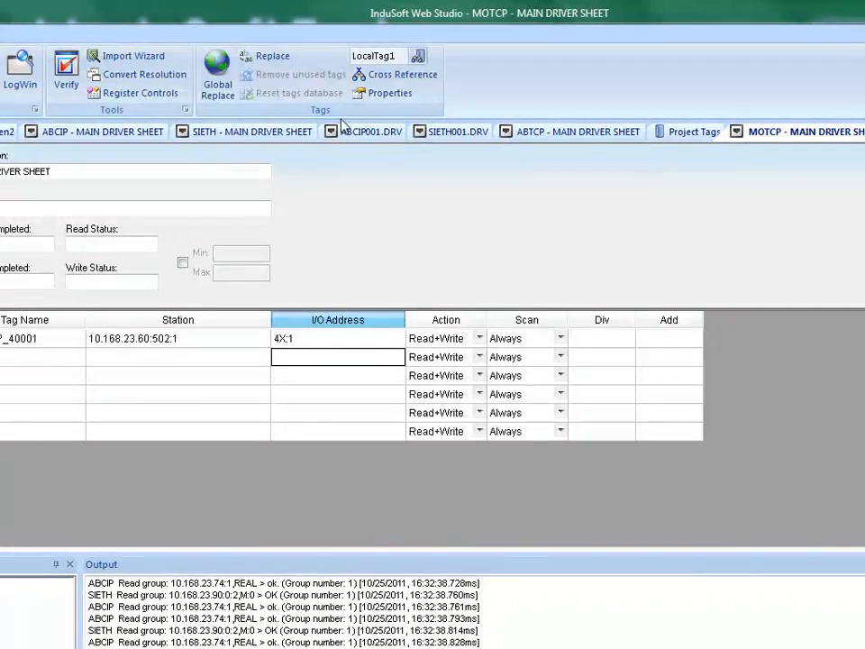
left_click(364, 132)
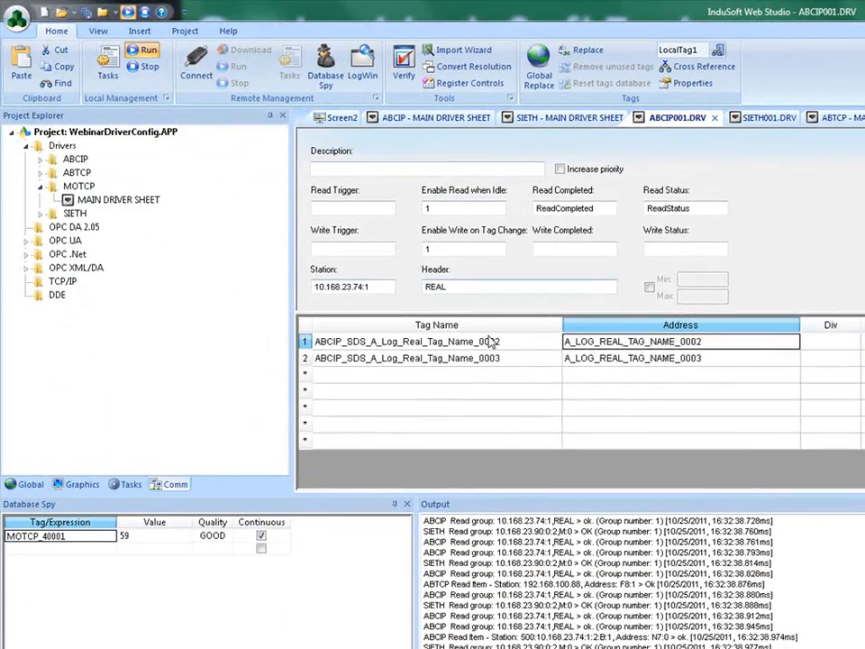
left_click(490, 358)
left_click(772, 124)
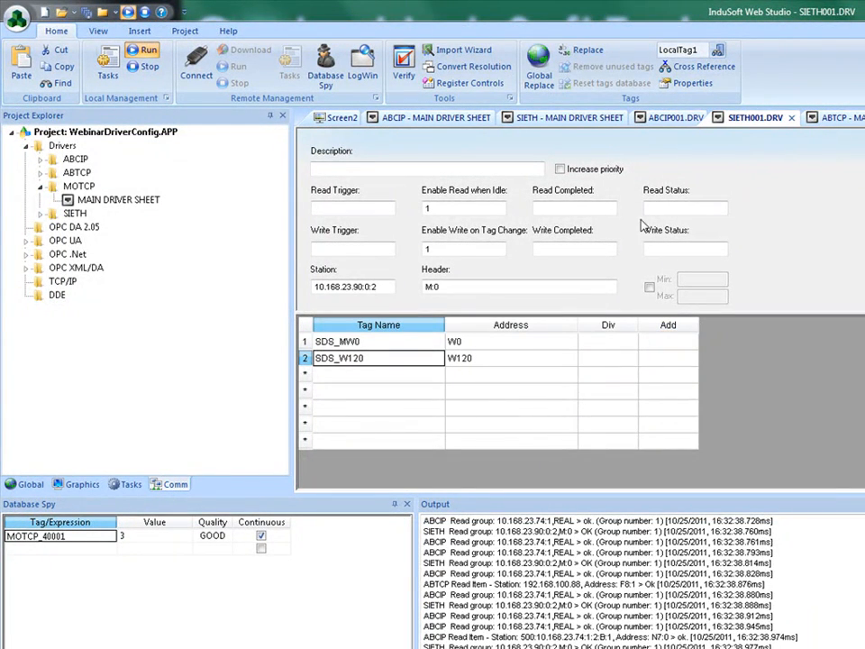
Try Second as the write trigger of the SIETH001.DRV sheet, review the tag and address columns it covers, and clear the trigger
left_click(359, 245)
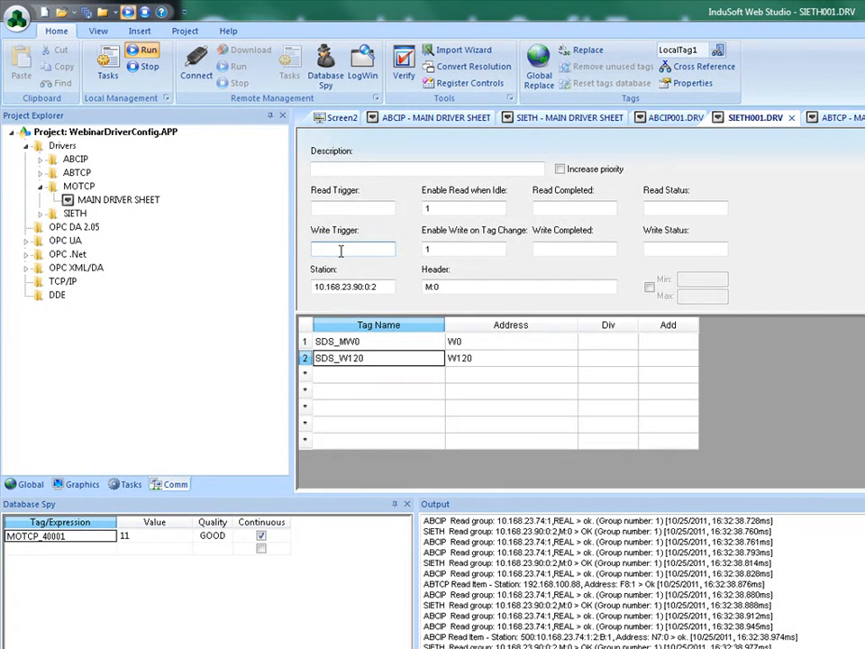
left_click_drag(420, 331, 512, 334)
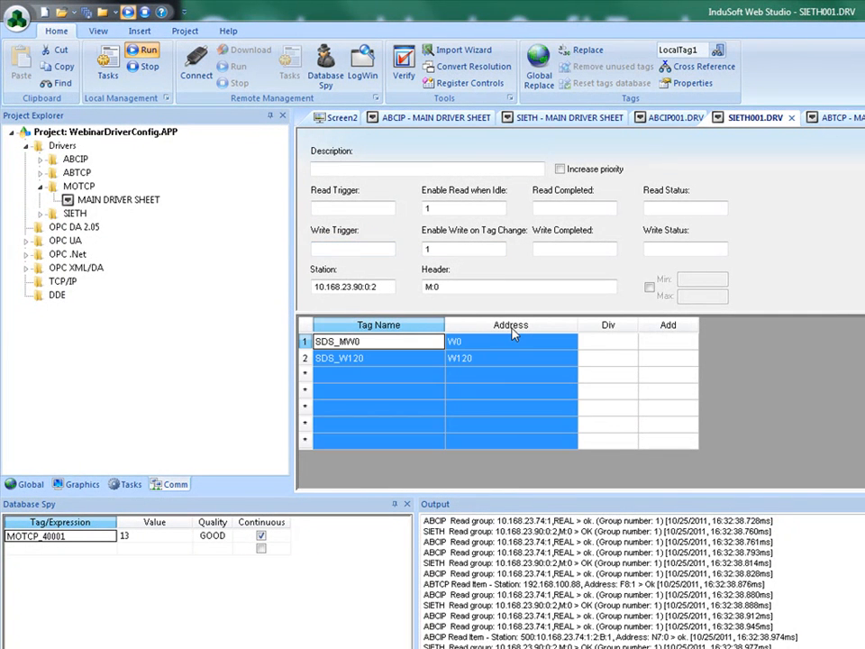
left_click(405, 360)
left_click(377, 249)
type("Scon")
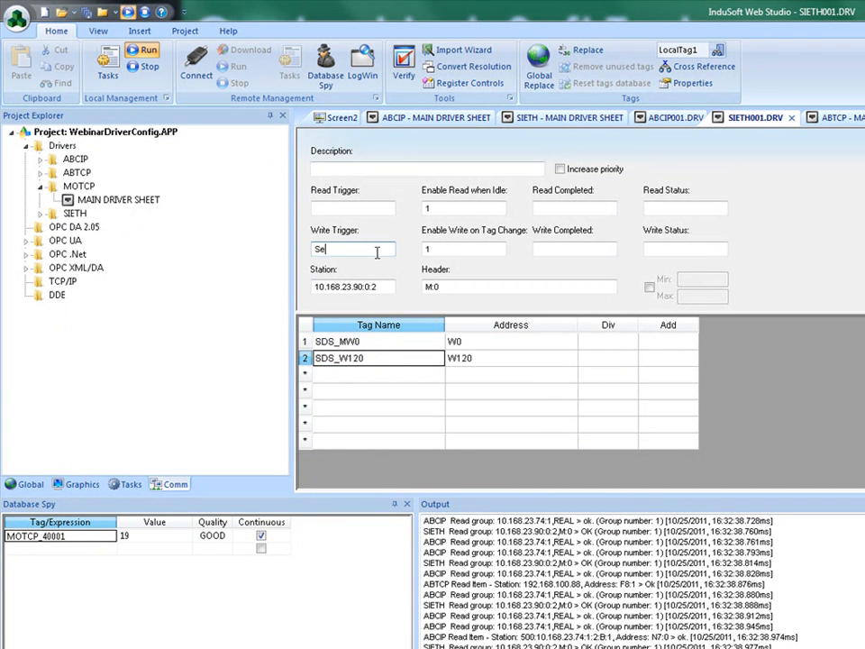
type("cond")
left_click(442, 328)
left_click_drag(450, 327, 476, 332)
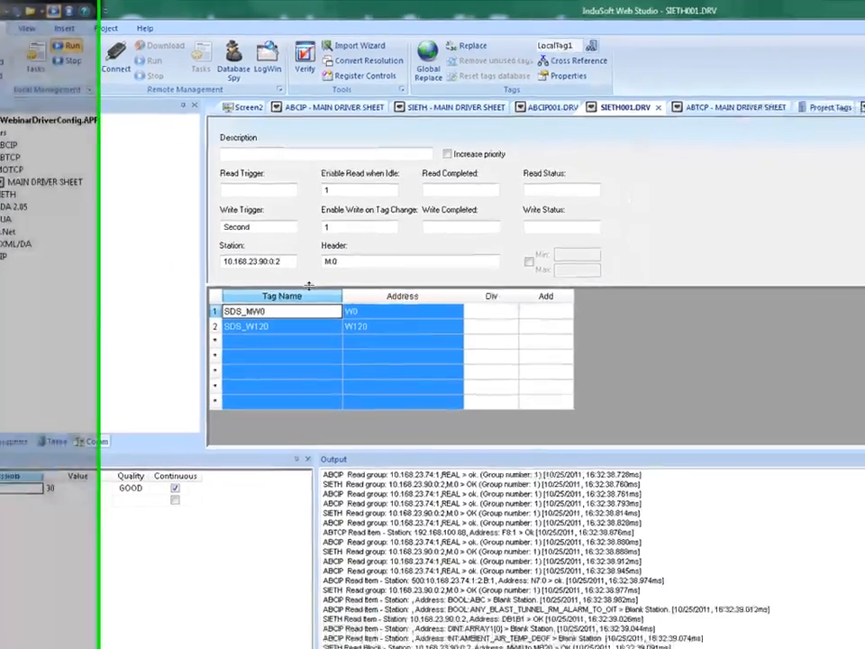
key("BackSpace")
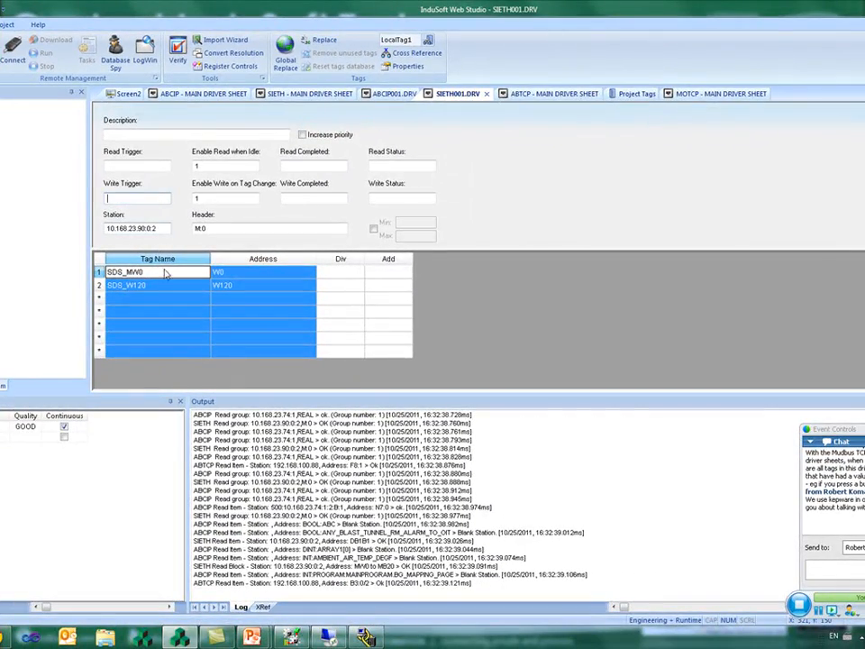
Examine how Enable Write on Tag Change and the write trigger apply to the SDS_MW0 and SDS_W120 rows of SIETH001.DRV
left_click(165, 284)
left_click(171, 273)
left_click(225, 198)
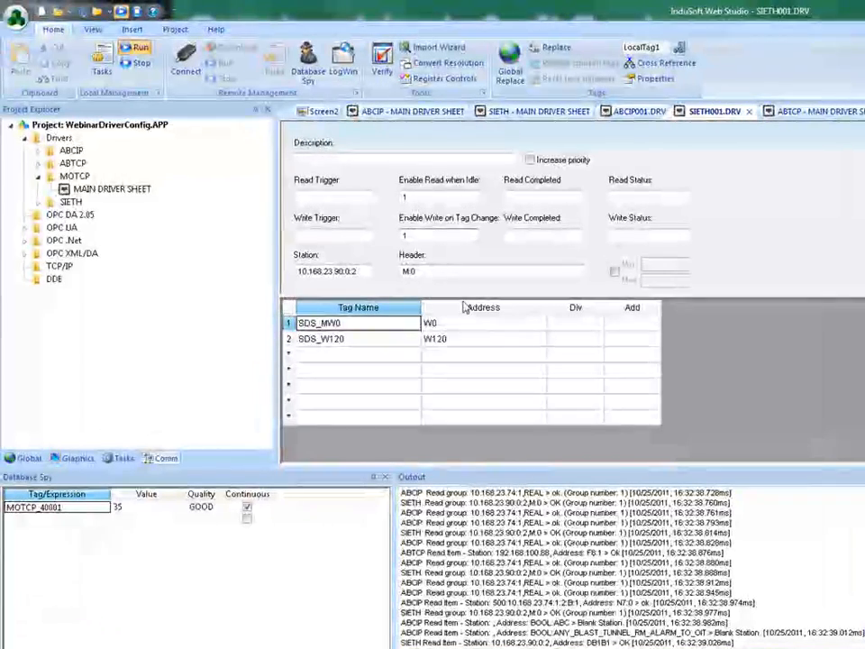
left_click(389, 341)
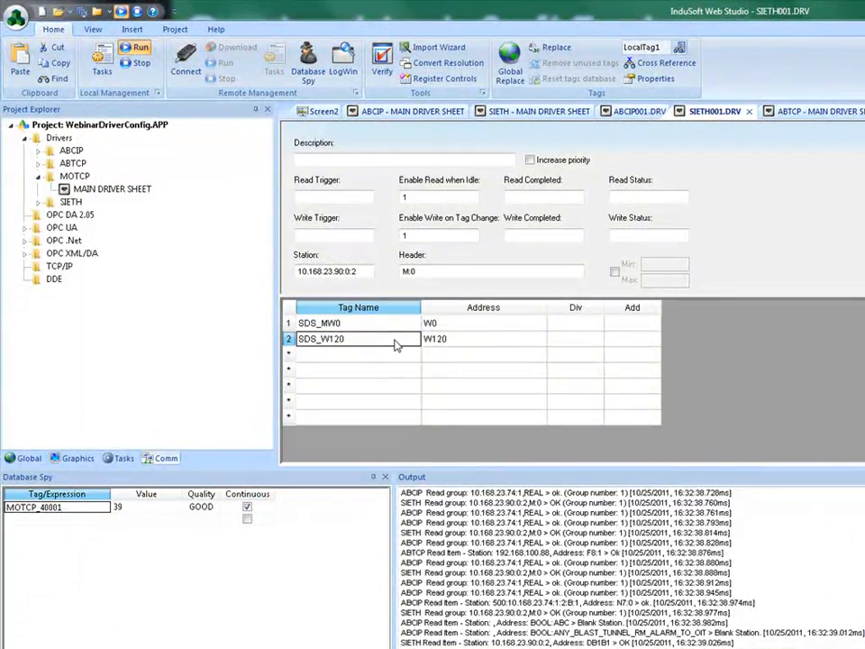
left_click_drag(436, 235, 393, 236)
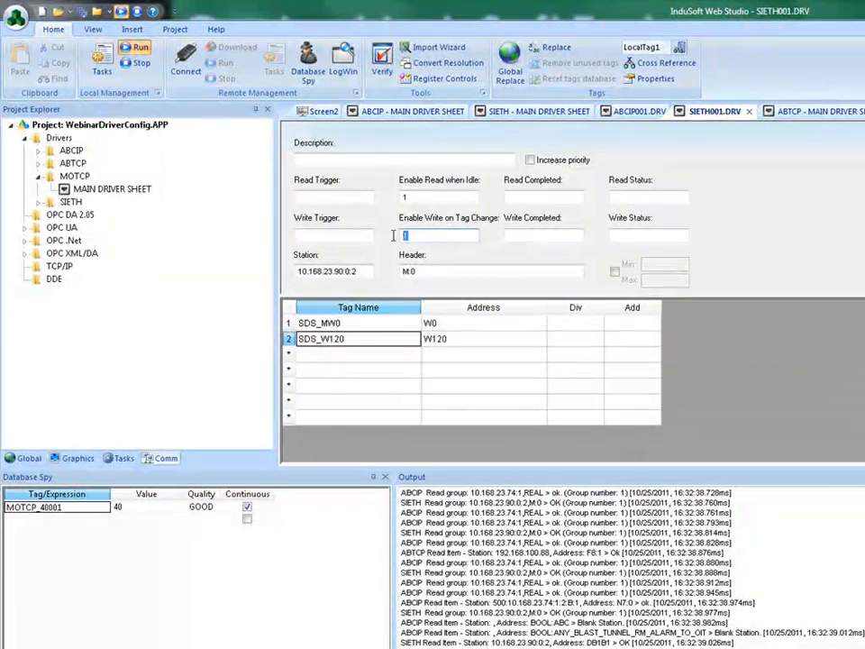
left_click(389, 323)
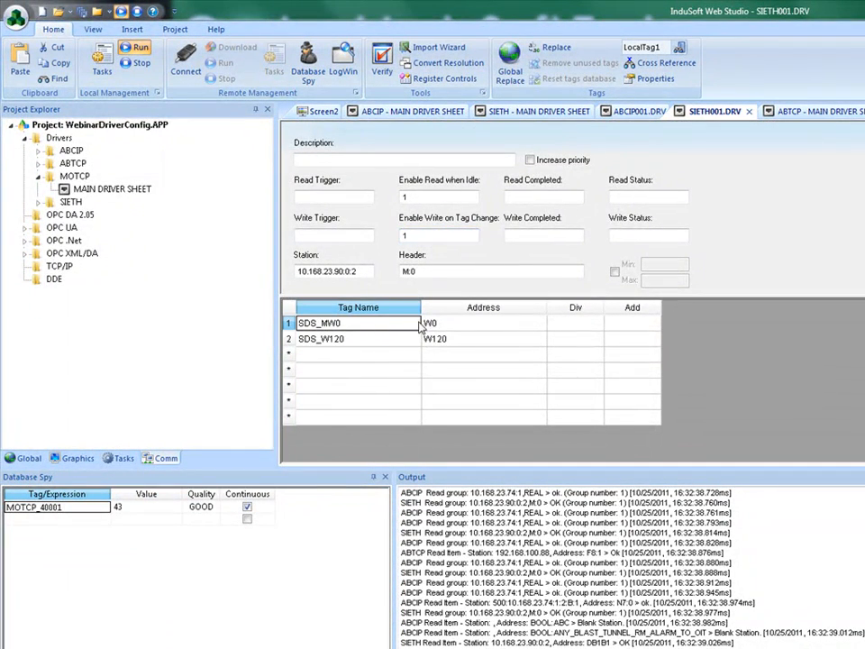
left_click(422, 324)
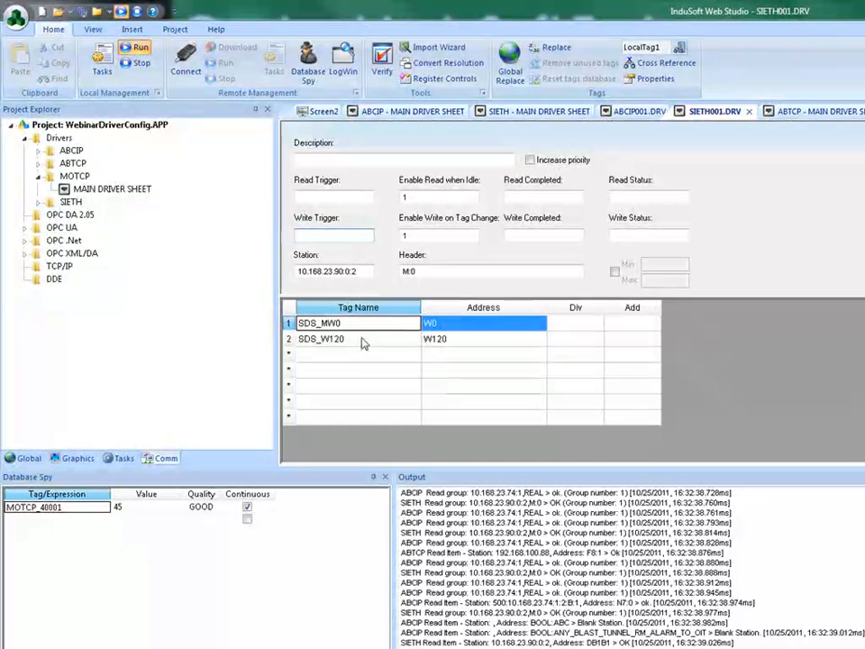
left_click_drag(373, 311, 450, 320)
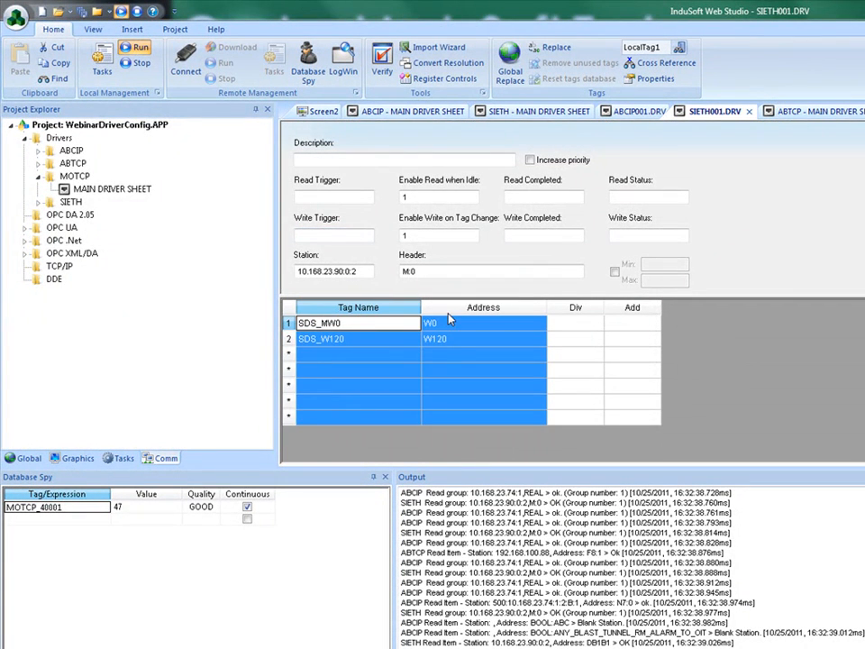
left_click(404, 341)
left_click_drag(444, 327, 401, 324)
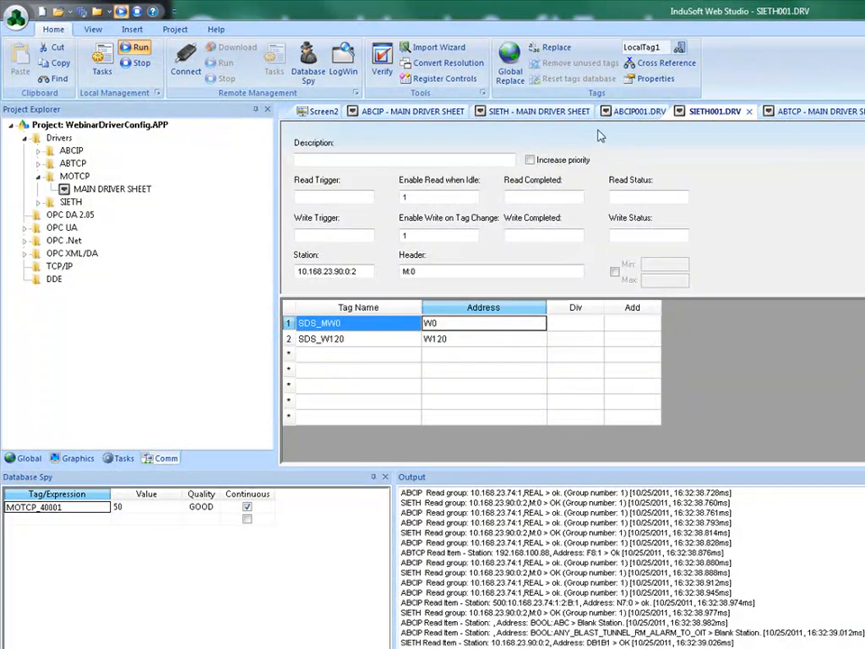
Examine the SIETH main driver sheet row by row, including the SIETH_MB20 action, to see how its individual tags are written
left_click(563, 112)
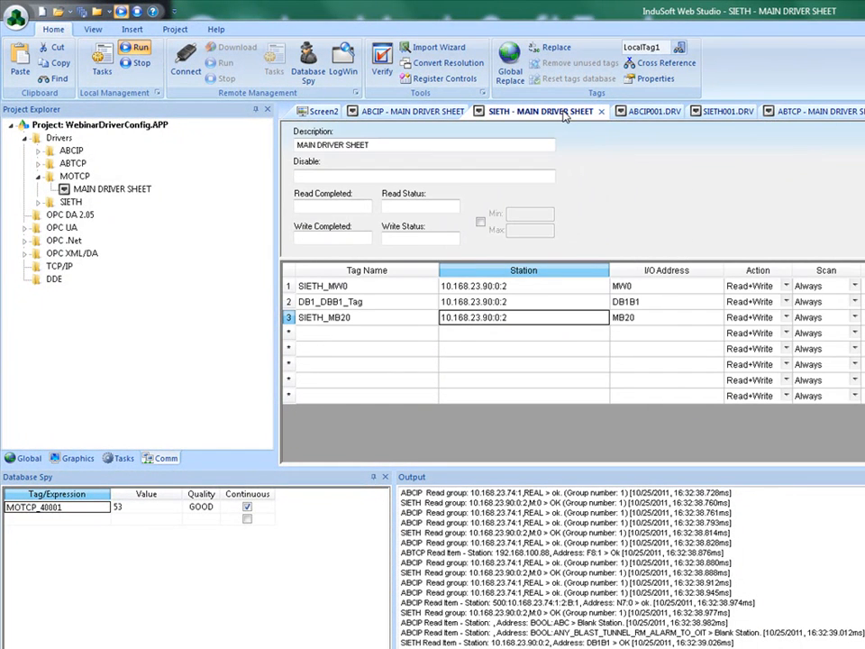
left_click(781, 319)
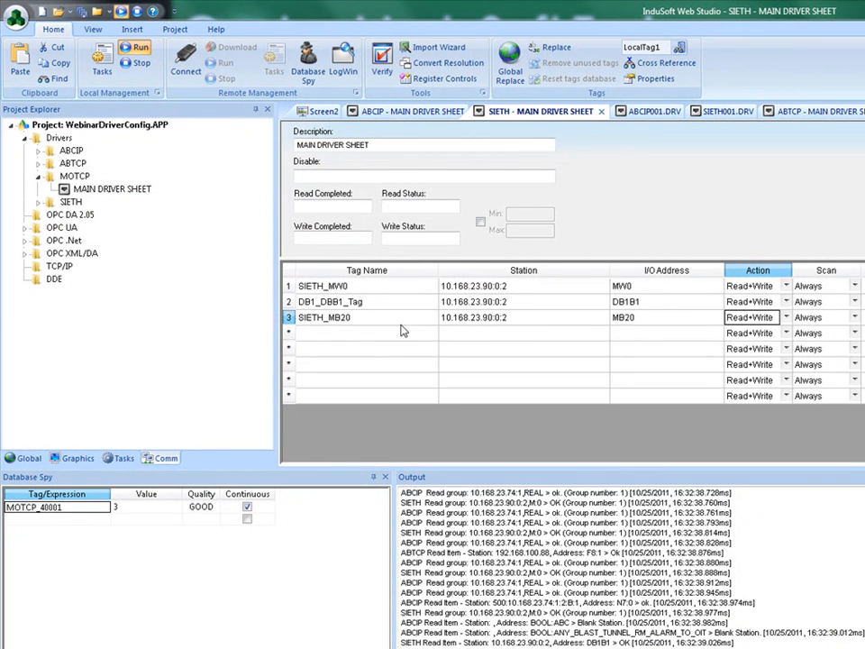
left_click(289, 320)
key("Up")
key("Up")
key("Down")
key("Down")
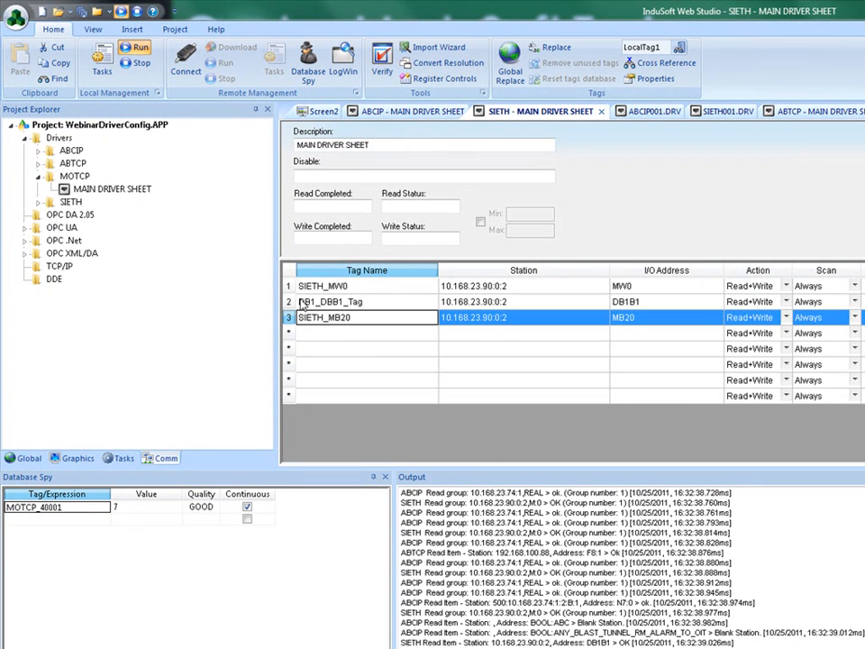
key("Up")
key("shift+Up")
left_click(290, 320, "shift")
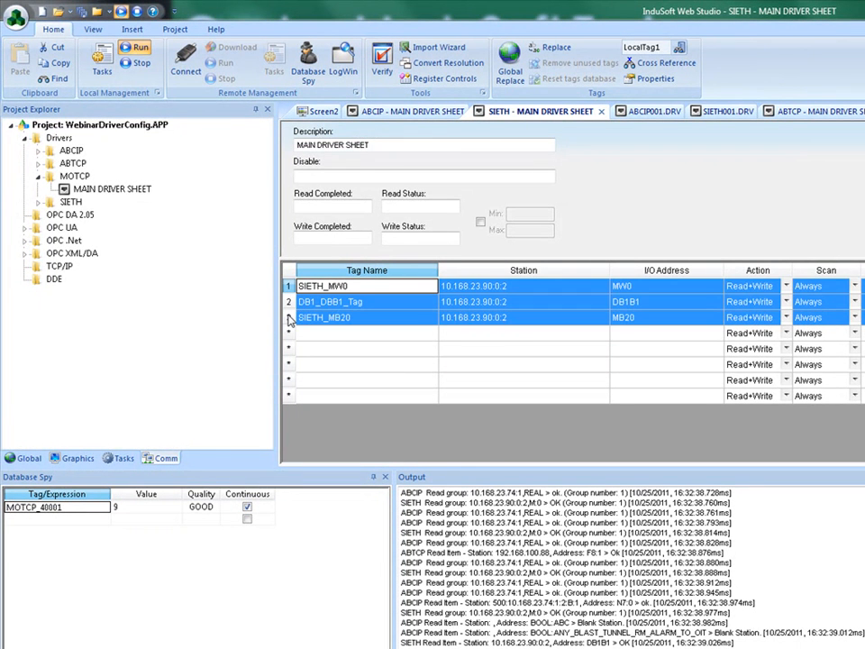
left_click(289, 286)
left_click(290, 303)
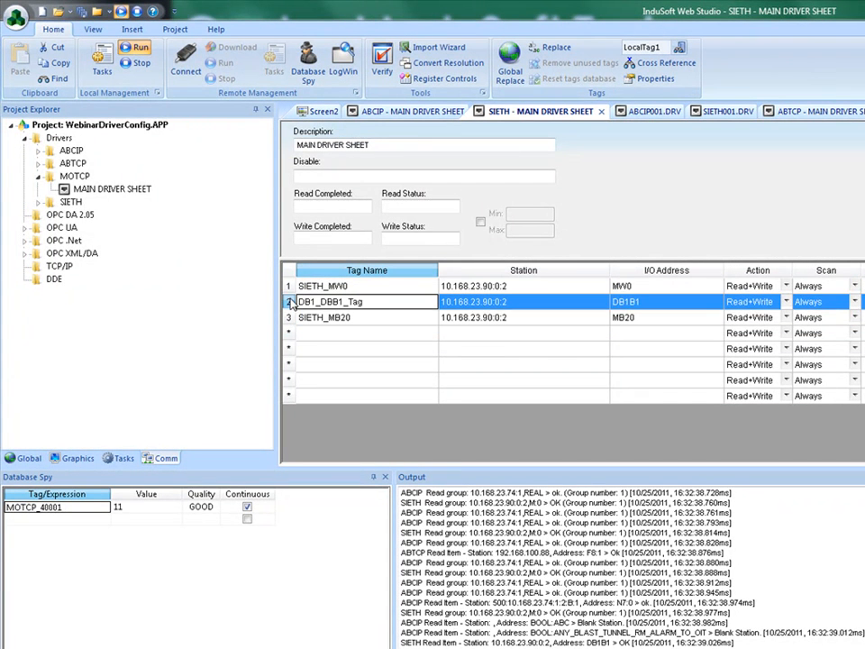
left_click(289, 318)
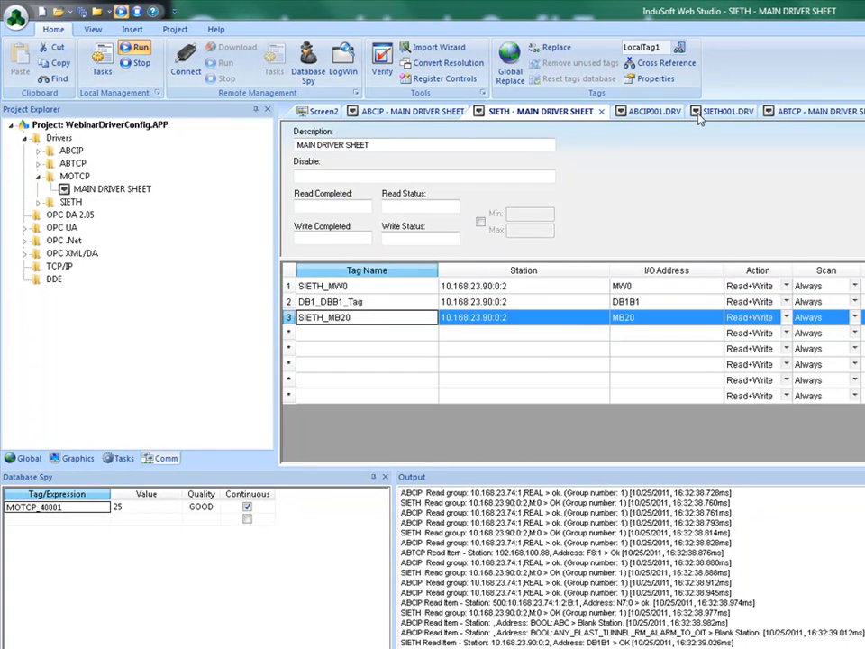
Return to the SIETH001.DRV sheet and review its write trigger field and the W120 address row
left_click(721, 111)
left_click(366, 236)
left_click(474, 340)
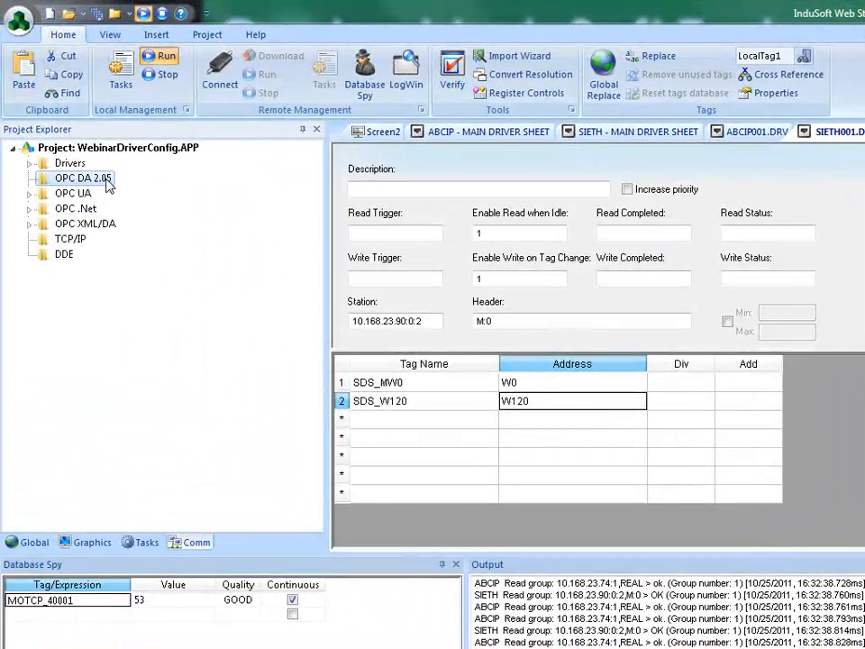
Review the OPC DA 2.05, OPC UA, OPC .Net and OPC XML/DA folders in the project's communication tree, including the XML/DA connections
left_click(80, 193)
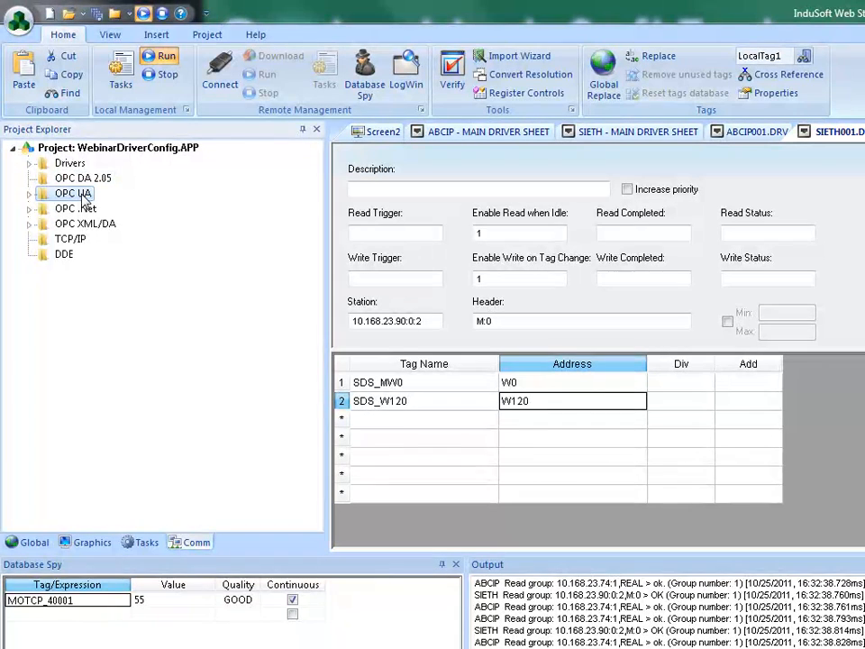
left_click(90, 210)
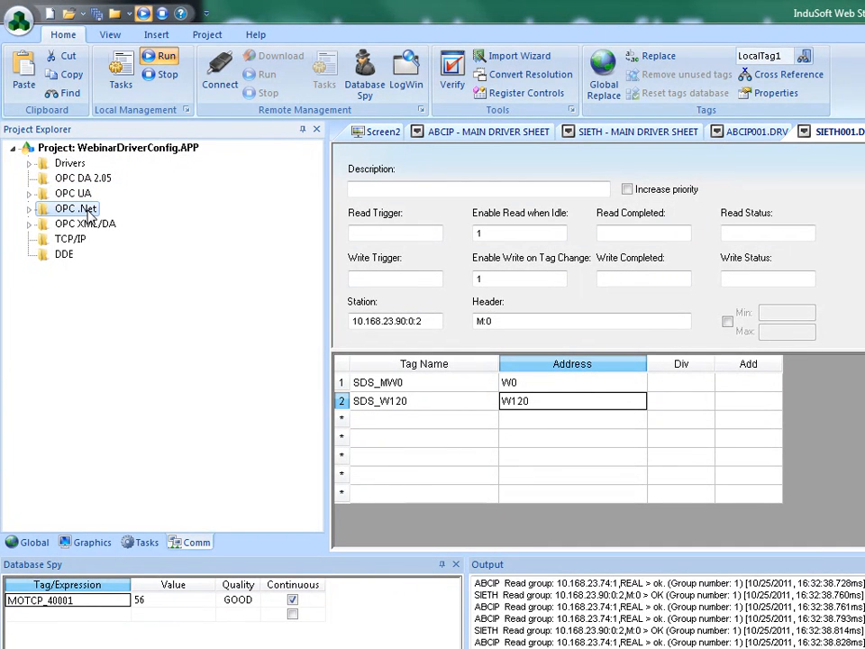
left_click(30, 209)
left_click(30, 210)
left_click(40, 227)
left_click(30, 224)
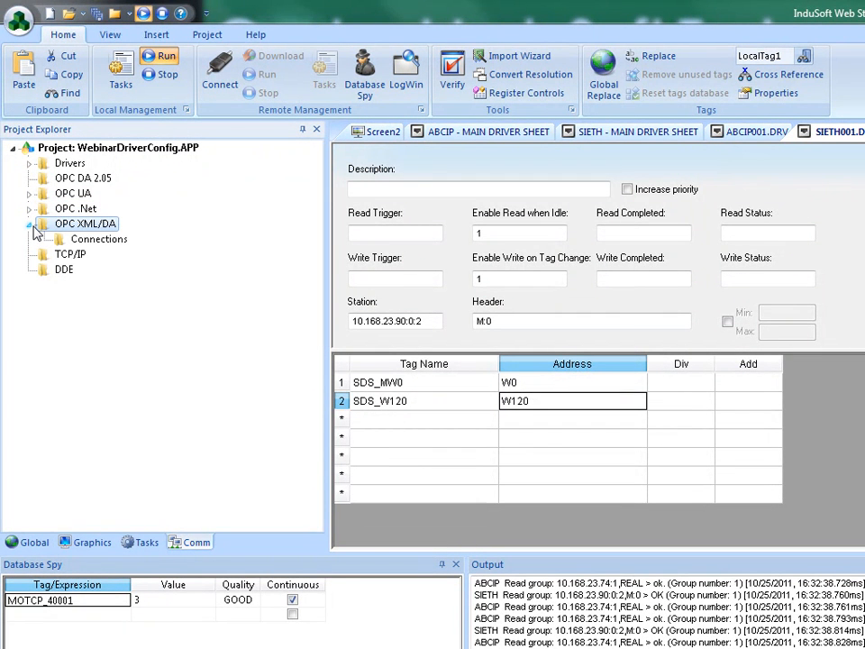
left_click(31, 224)
left_click(90, 184)
left_click(86, 193)
left_click(86, 209)
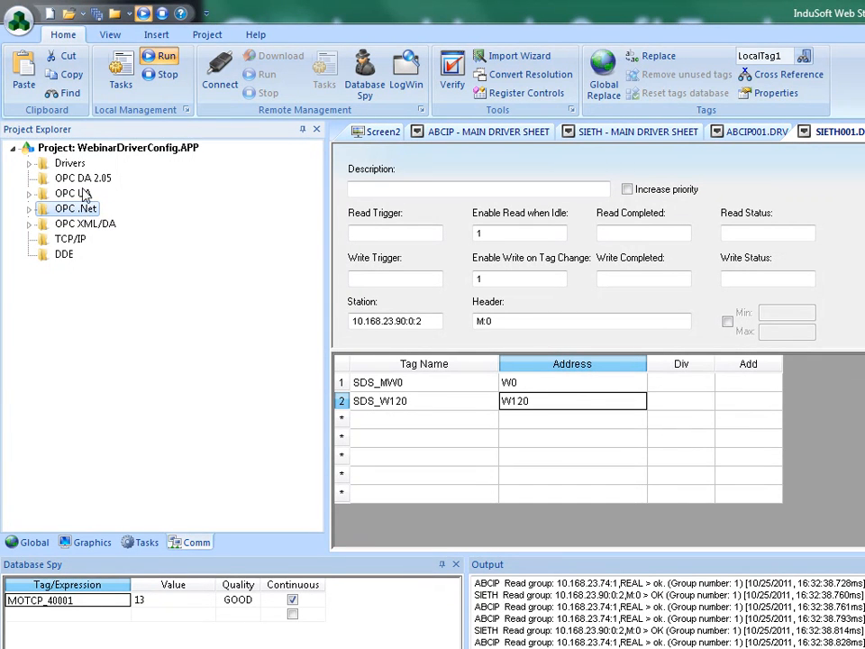
left_click(70, 165)
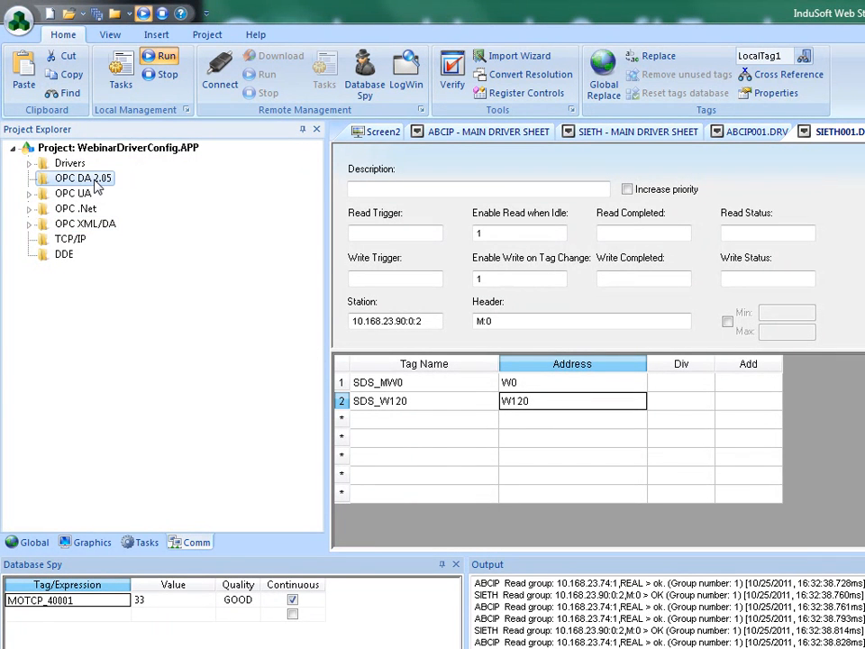
Insert an OPC DA 2.05 client sheet and set its server identifier to Kepware.KEPServerEX.V5
right_click(96, 182)
left_click(130, 188)
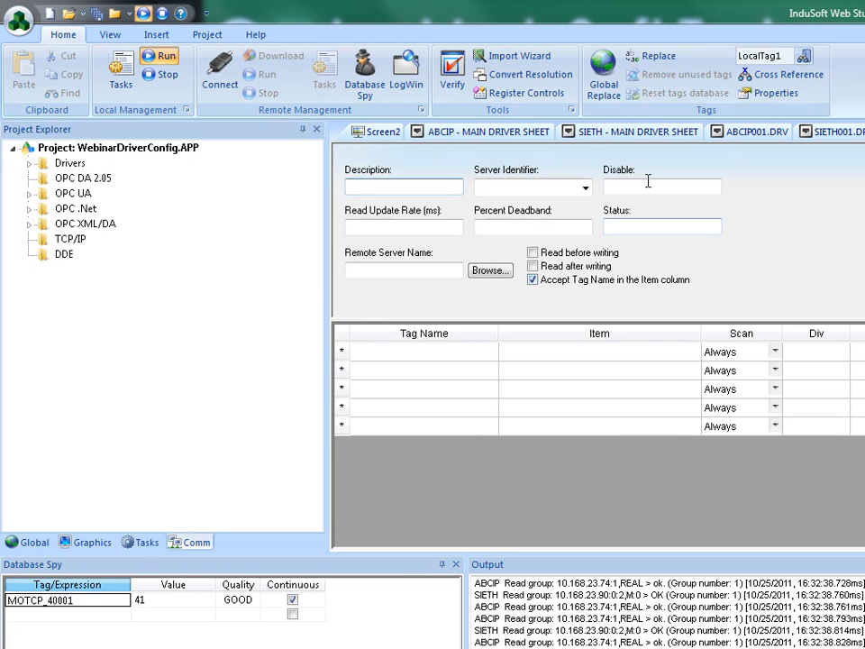
left_click(586, 190)
left_click(585, 190)
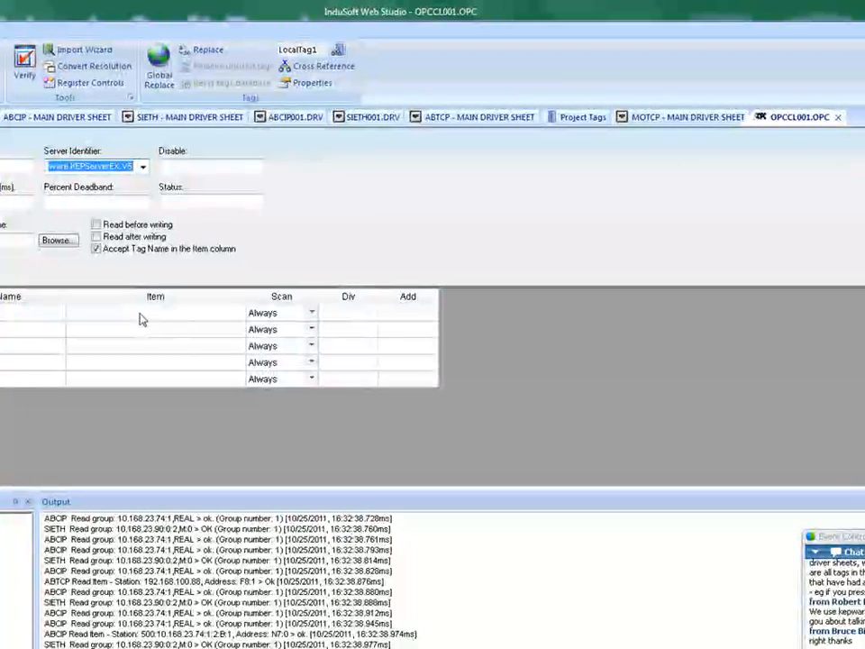
Check the OPC Browser command for the first Item cell and close the OPCCL001.OPC sheet without saving
left_click(576, 351)
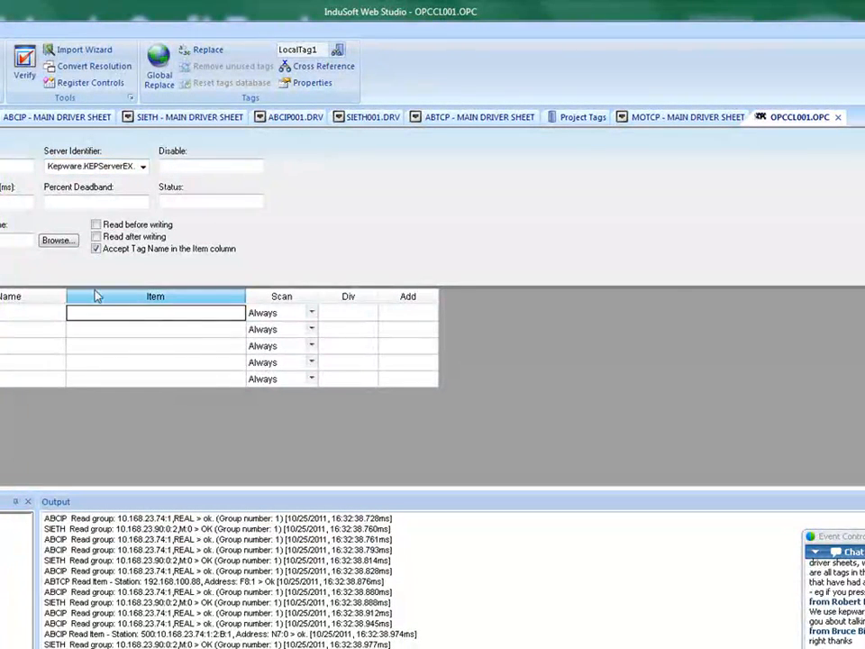
right_click(165, 314)
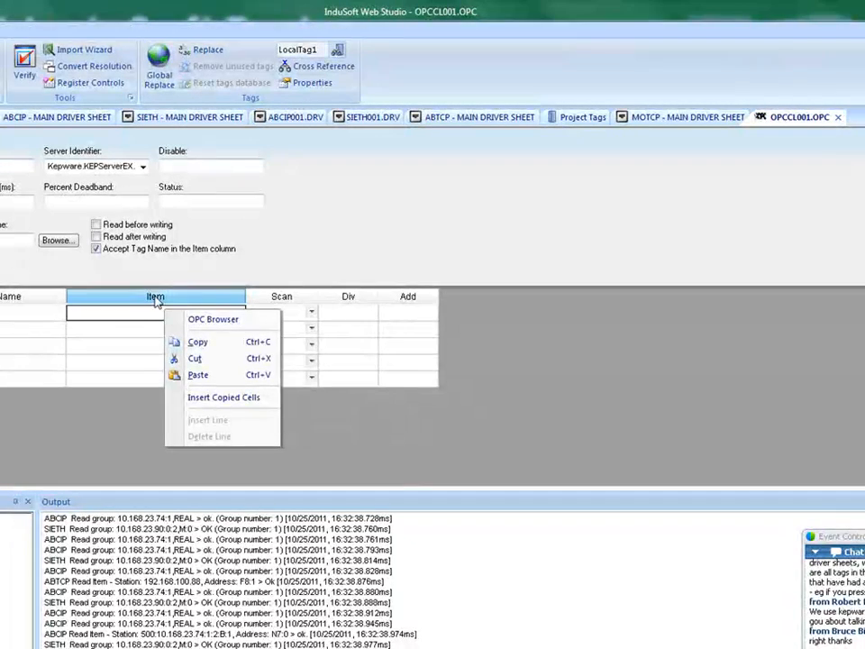
left_click(50, 314)
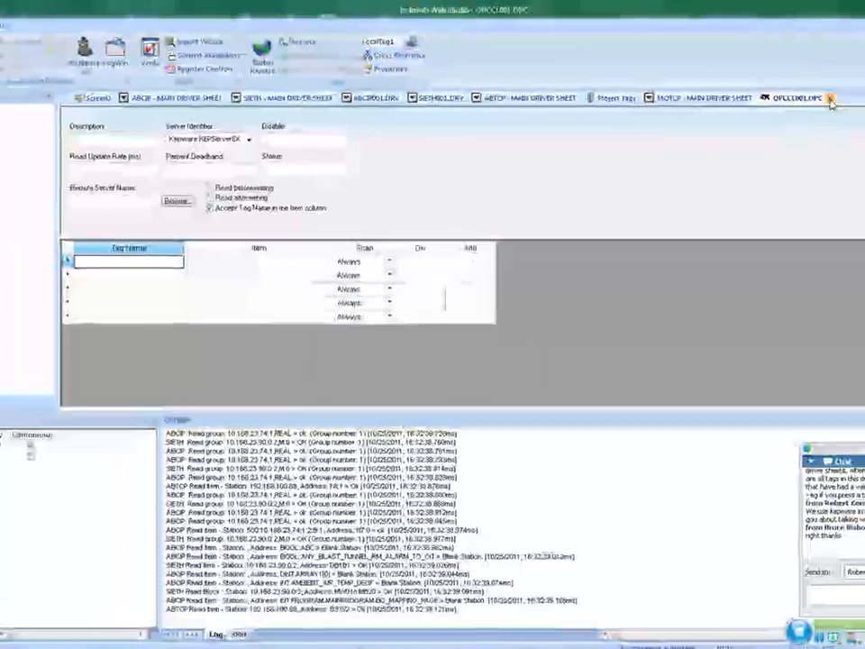
left_click(837, 117)
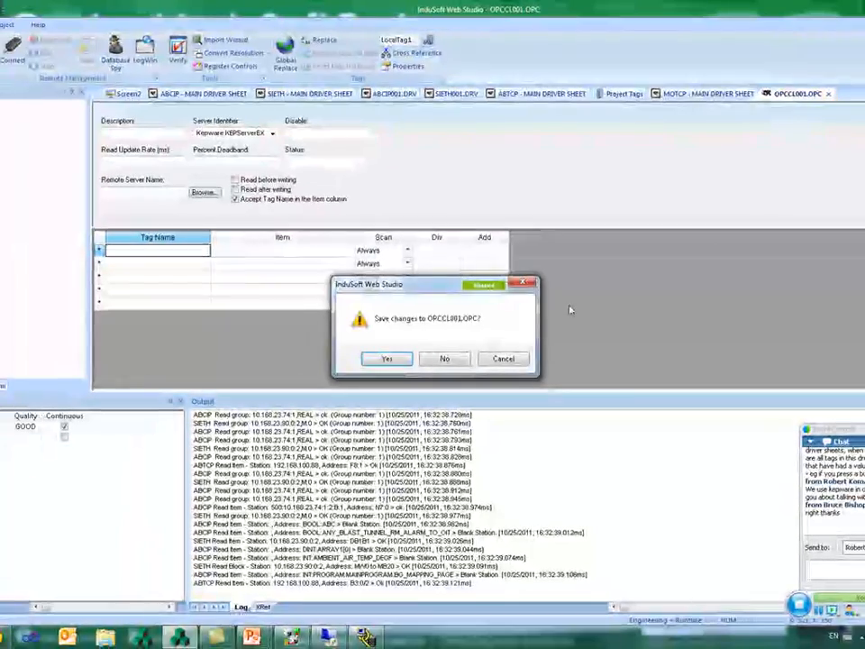
left_click(447, 359)
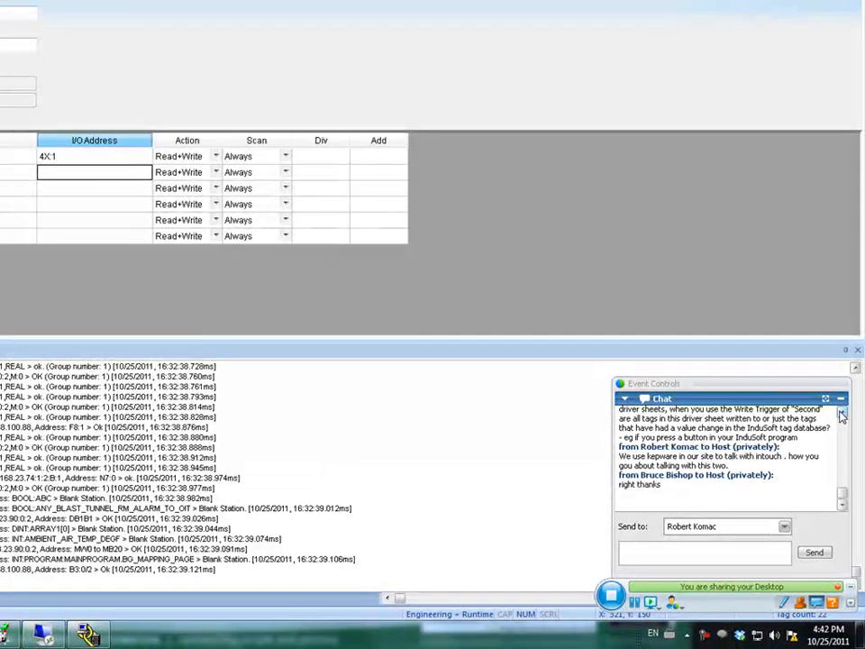
Read back through the event chat for unanswered attendee questions and return to the newest messages
left_click(845, 412)
left_click(845, 412)
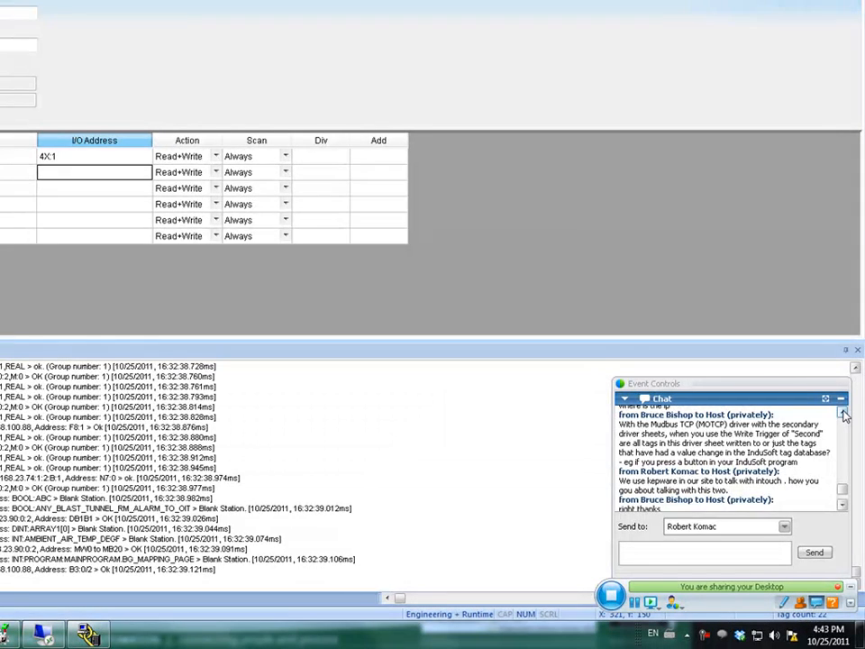
left_click(845, 412)
left_click(845, 412)
left_click(845, 412)
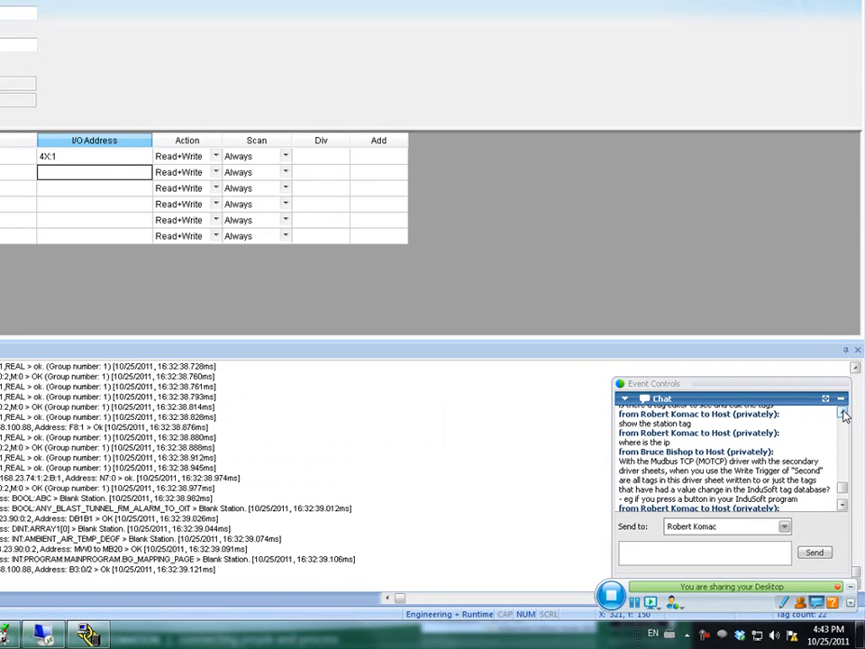
left_click(845, 412)
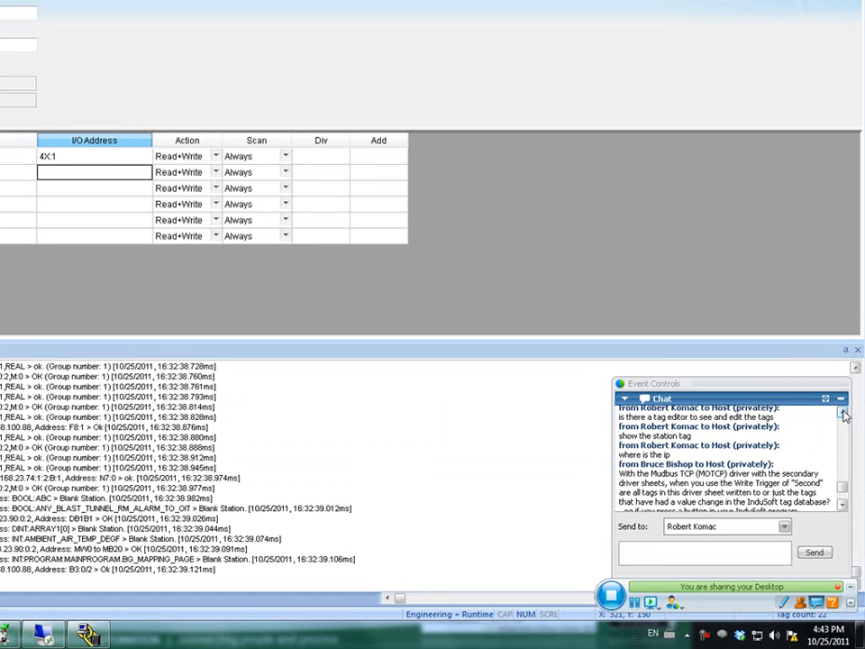
left_click(844, 412)
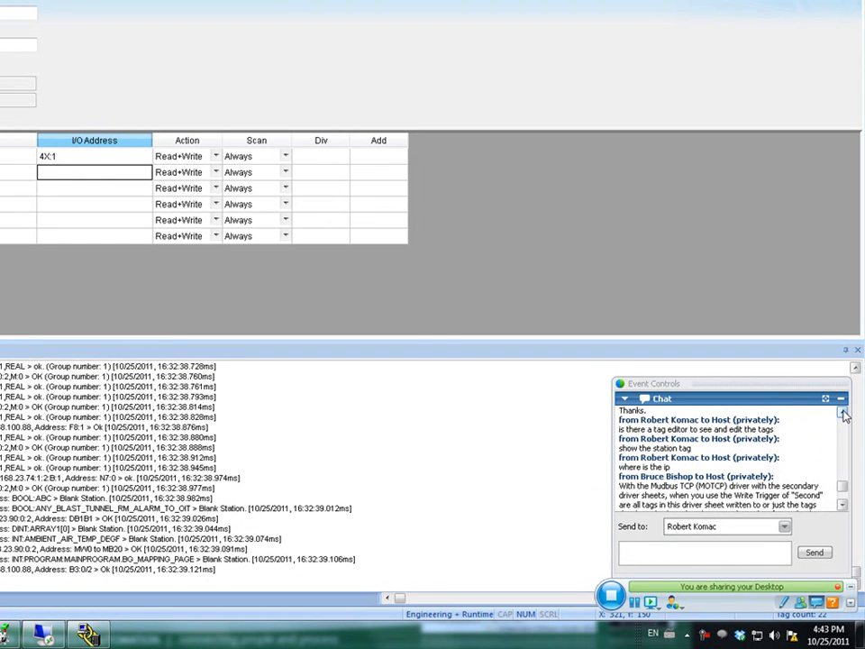
left_click(845, 412)
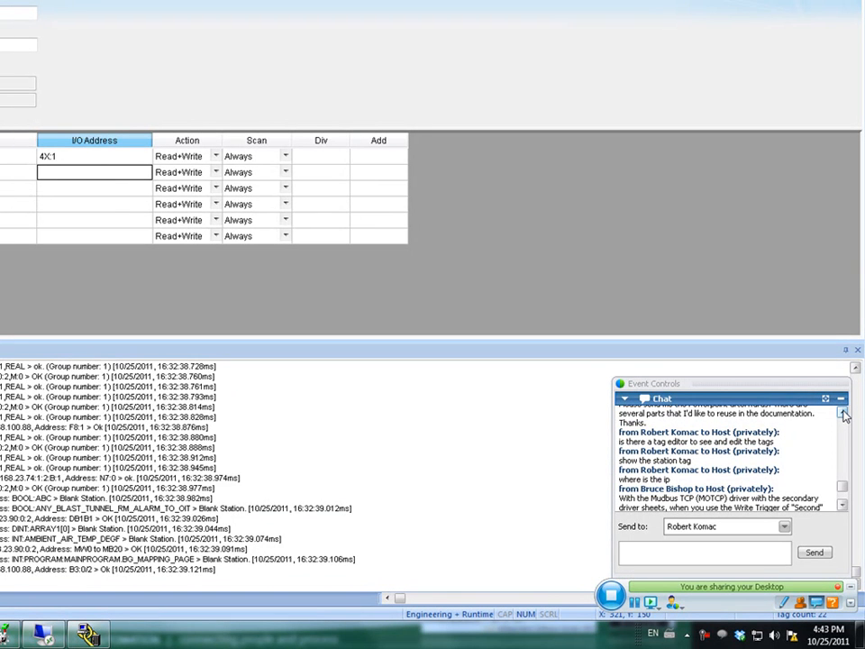
left_click_drag(844, 486, 844, 499)
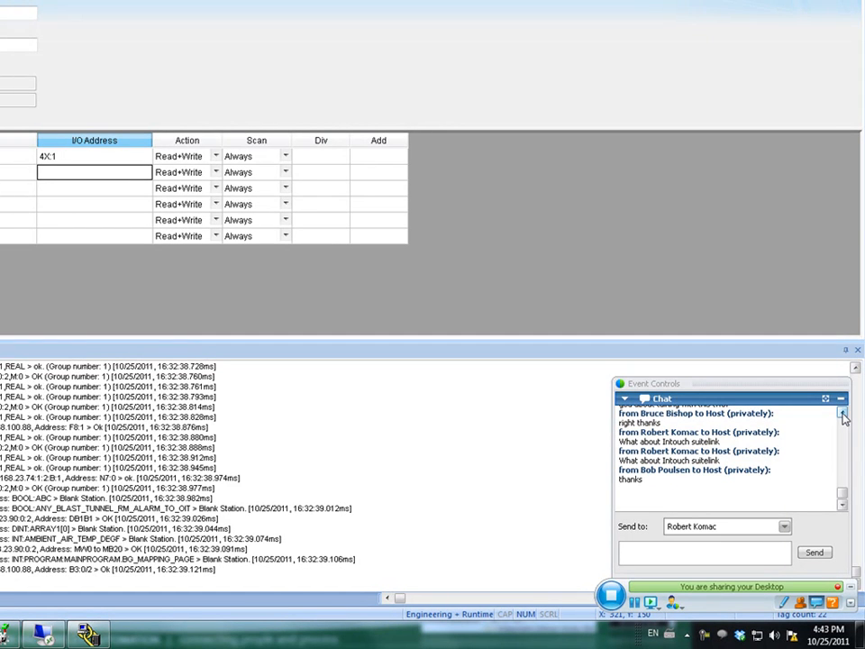
left_click(843, 415)
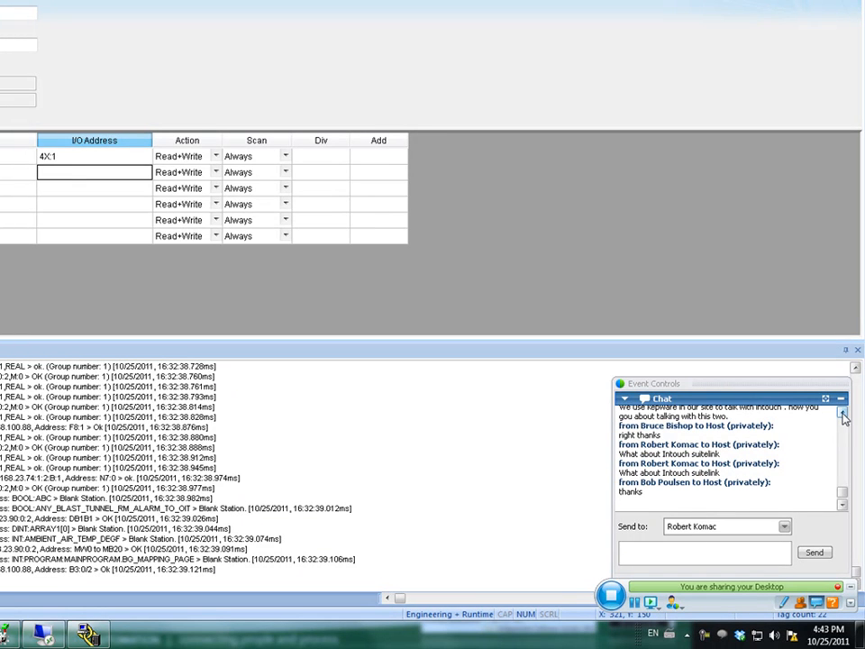
left_click(845, 502)
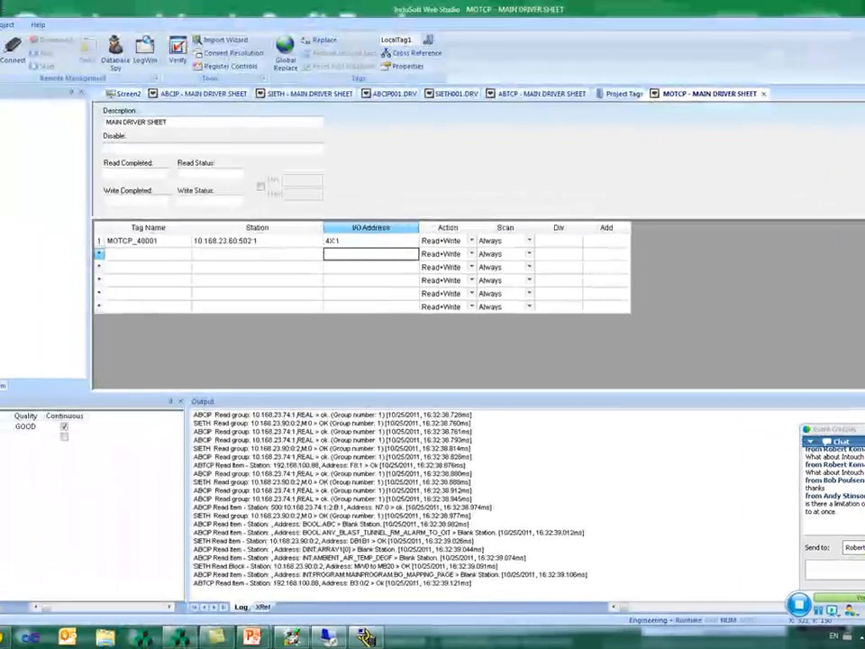
Review the project's target system setting and the drivers listed in the Drivers folder, with MOTCP collapsed
left_click(5, 25)
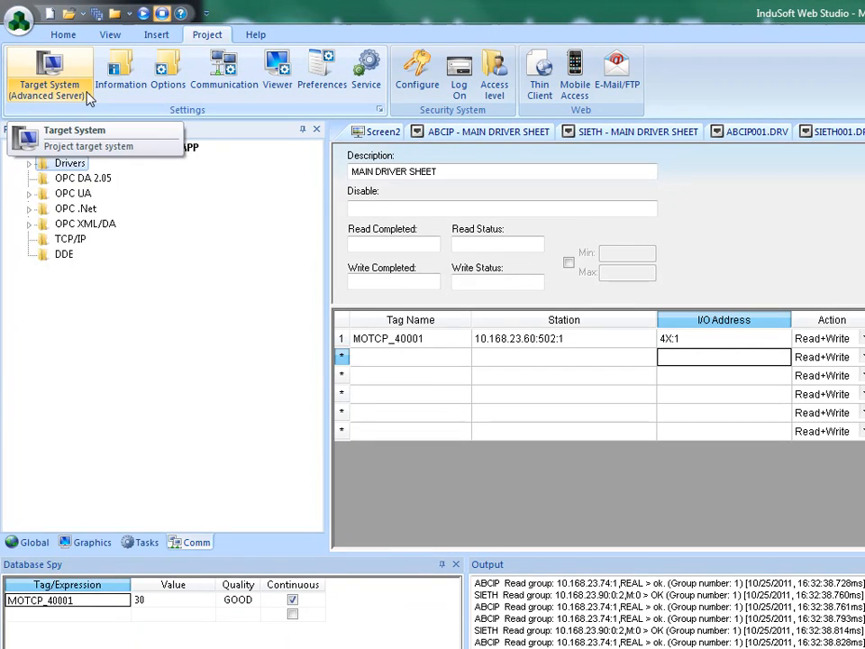
left_click(87, 95)
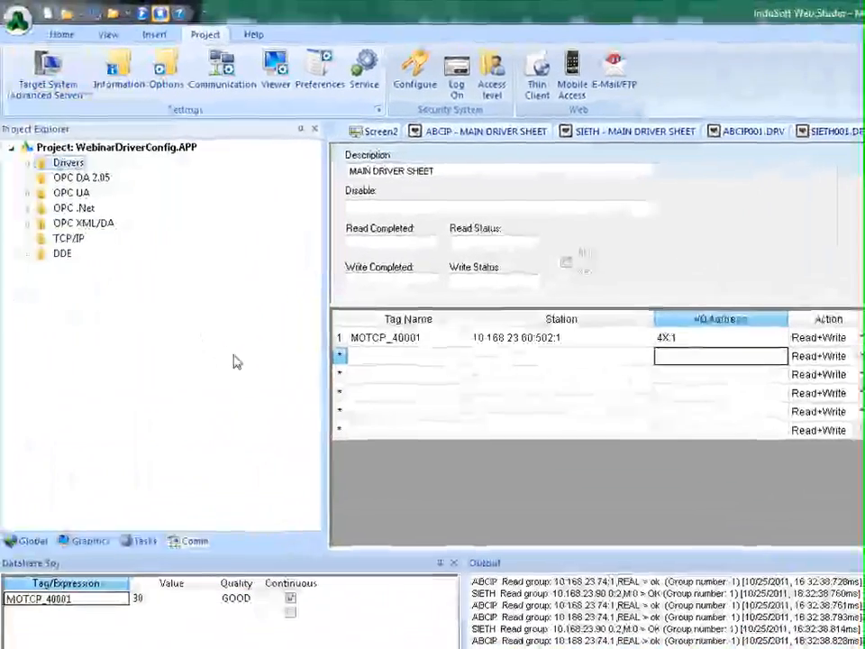
left_click(30, 164)
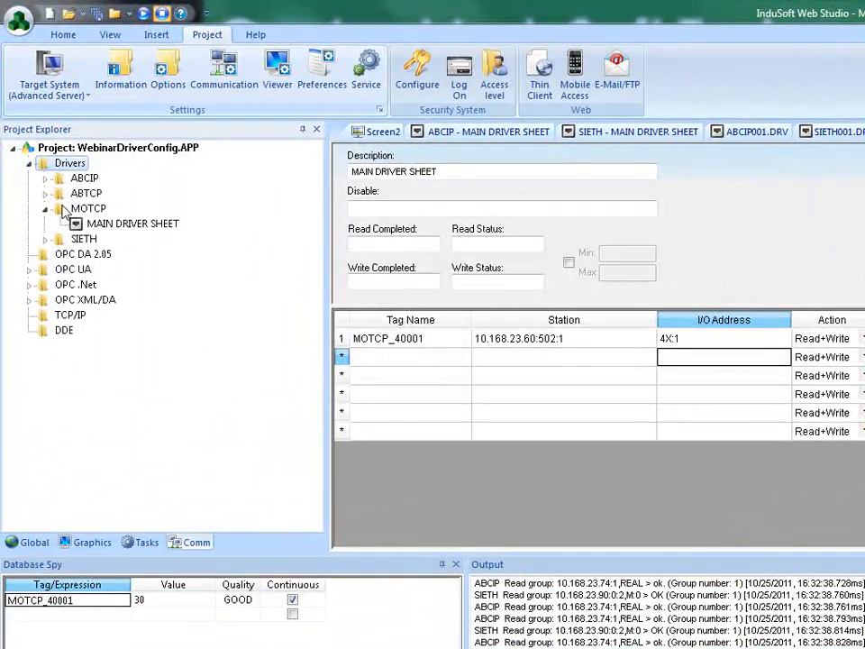
left_click(46, 209)
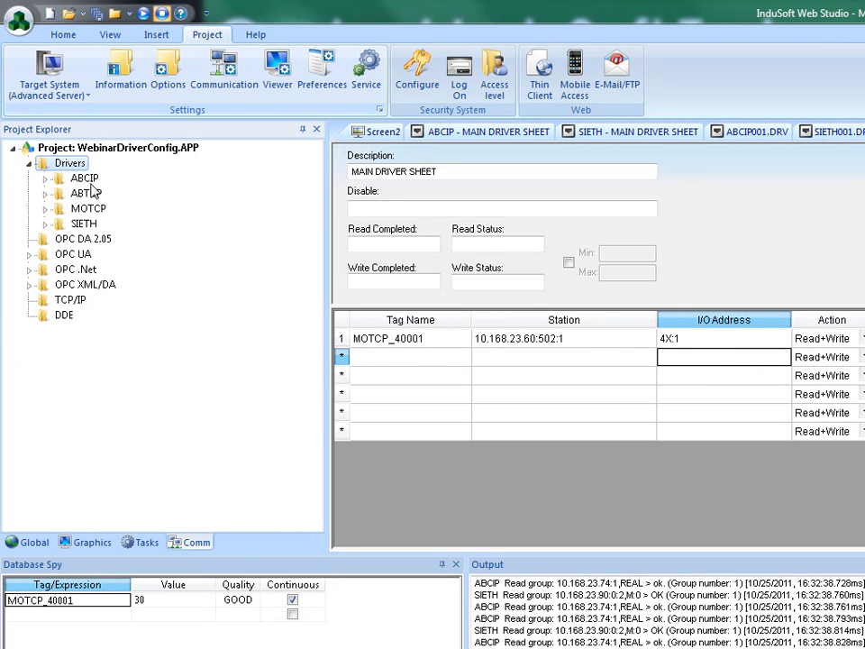
left_click(68, 96)
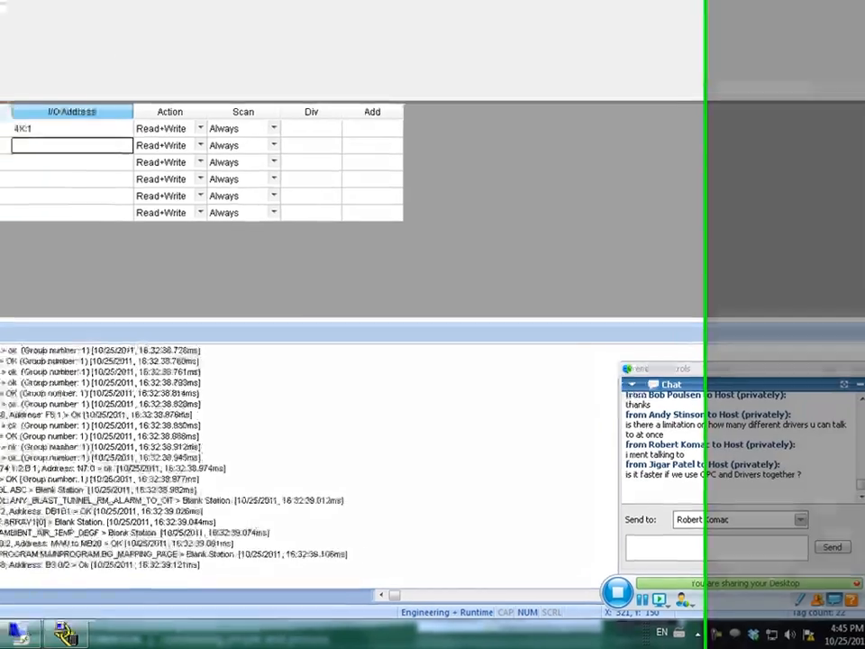
Narrow the Tag Name column of the MOTCP main driver sheet, select the MOTCP_40001 row's station and collapse the Drivers folder
left_click(185, 225)
left_click(144, 243)
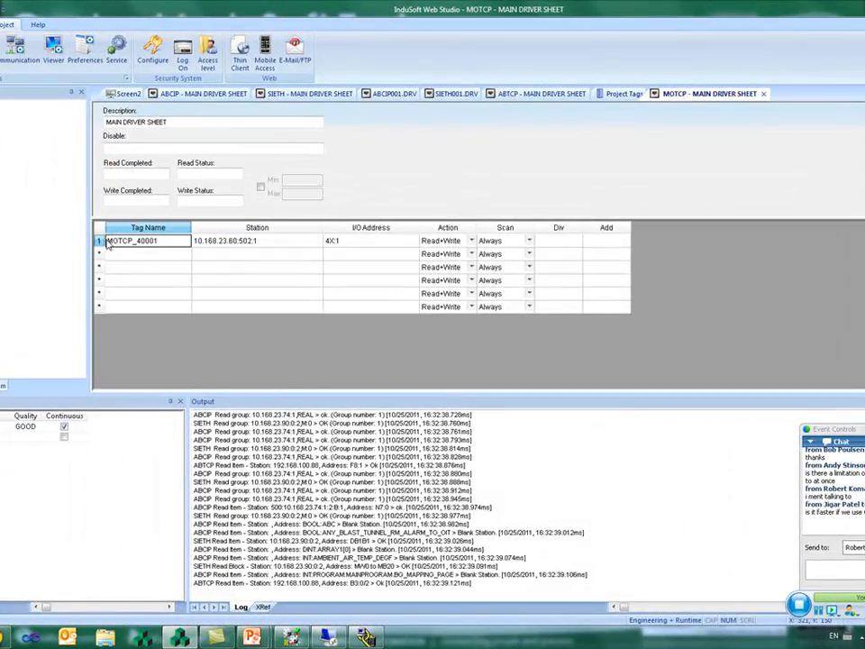
left_click(100, 242)
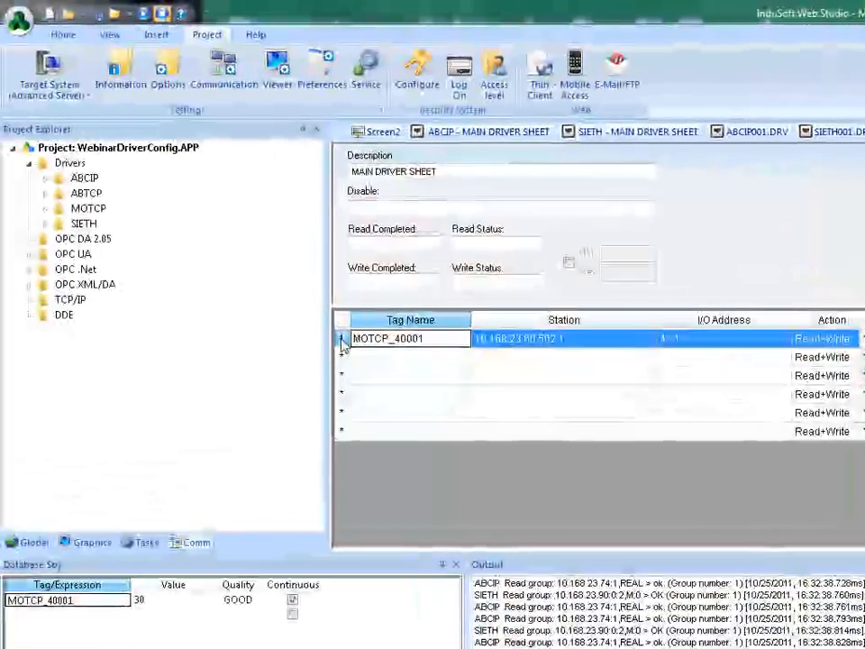
left_click(472, 343)
left_click(448, 348)
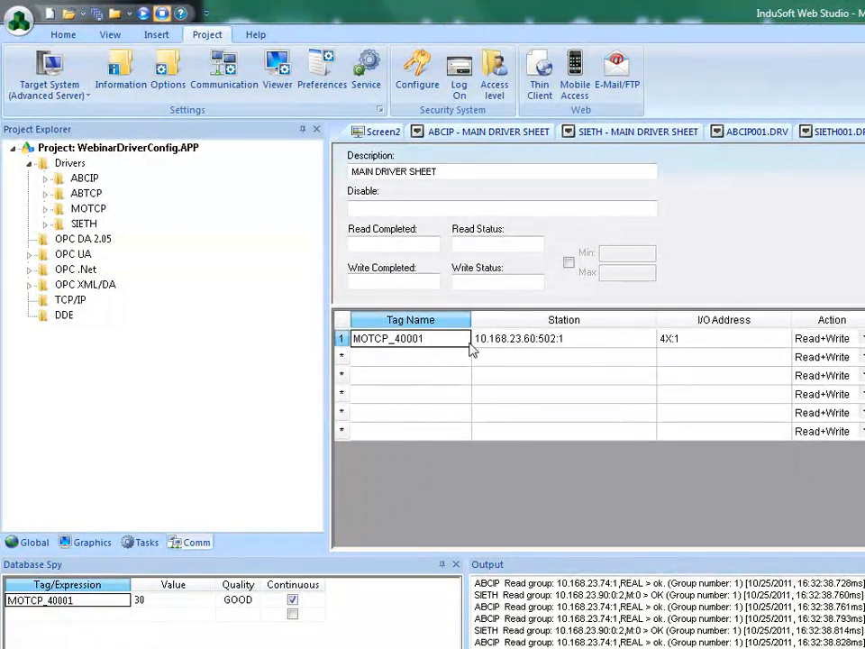
left_click(483, 349)
left_click(461, 349)
left_click_drag(471, 320, 451, 320)
left_click(488, 356)
left_click(502, 339)
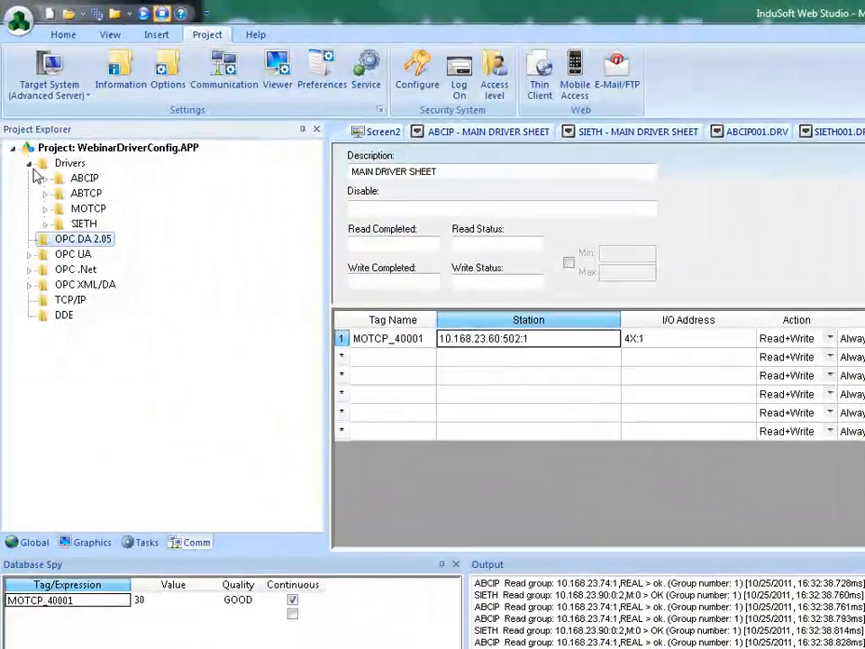
left_click(29, 163)
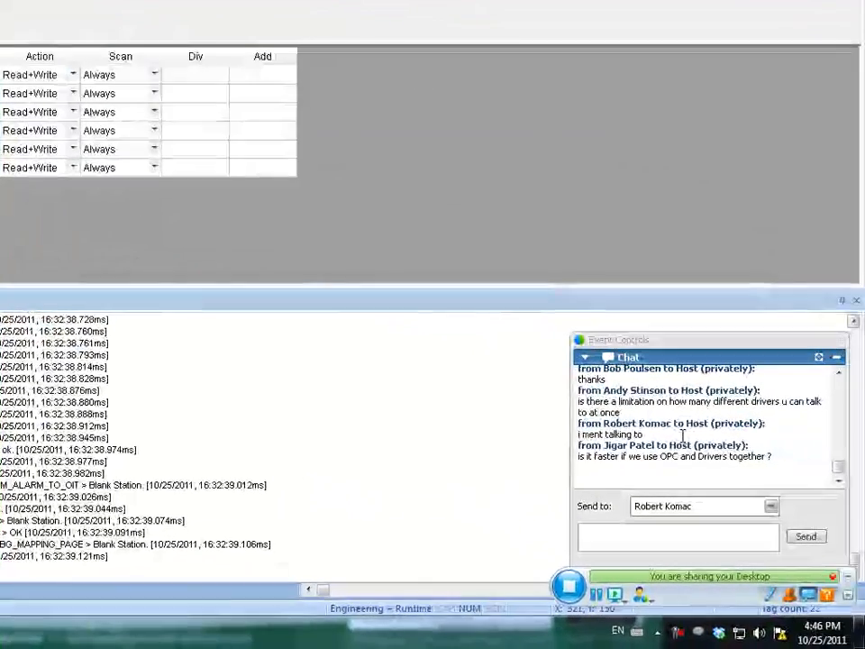
Check the latest event chat messages about driver limits and using OPC and drivers together
left_click(838, 373)
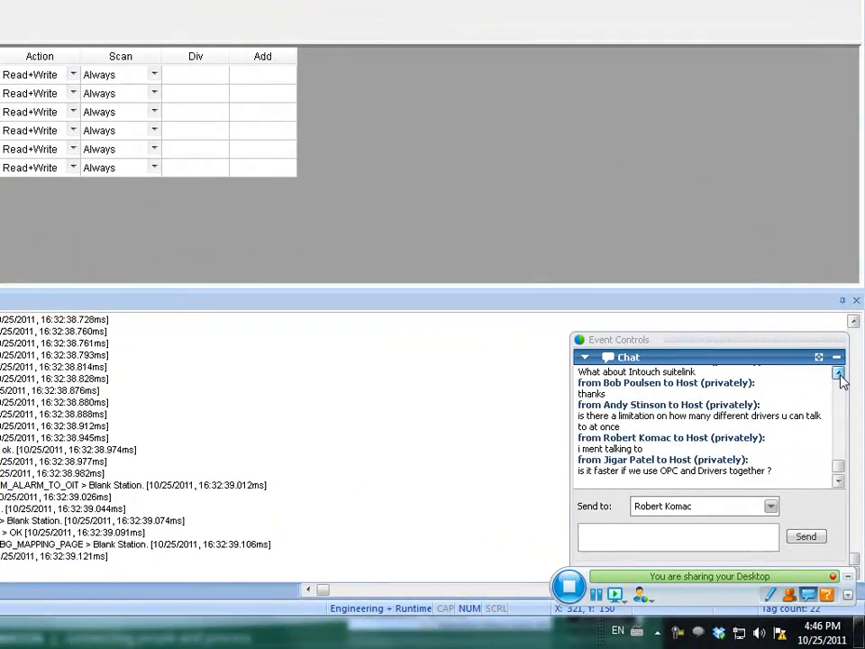
left_click(838, 374)
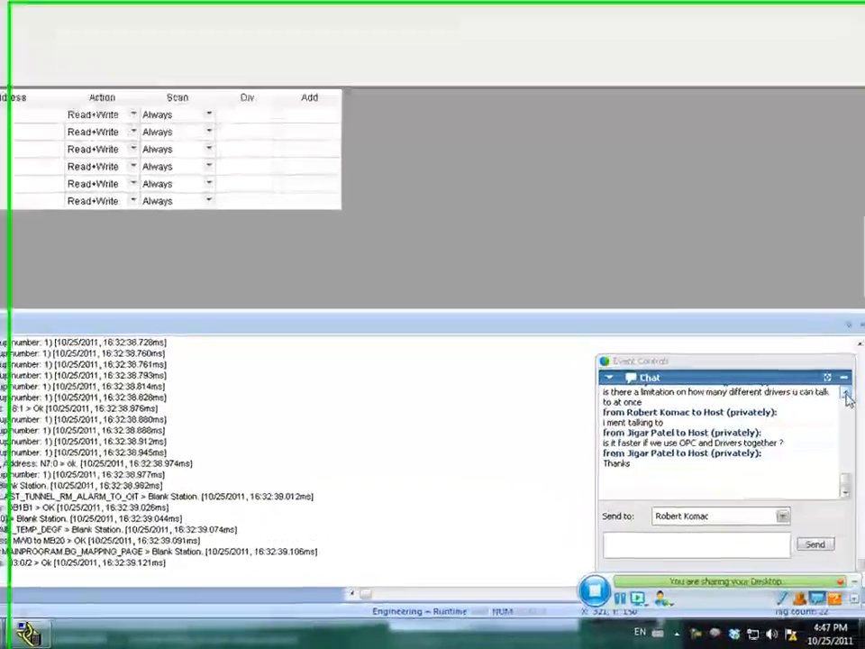
left_click(844, 396)
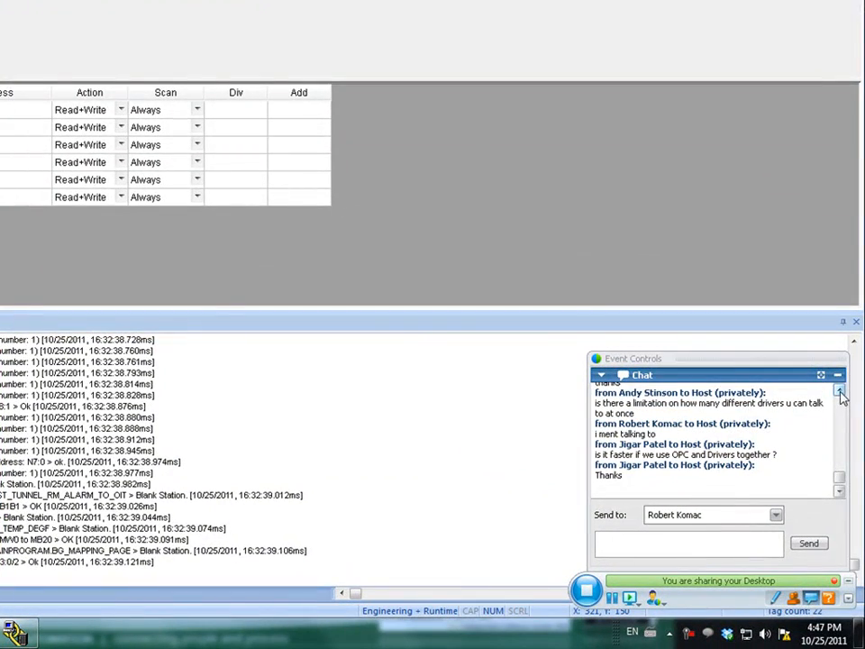
scroll(842, 487, "down", 1)
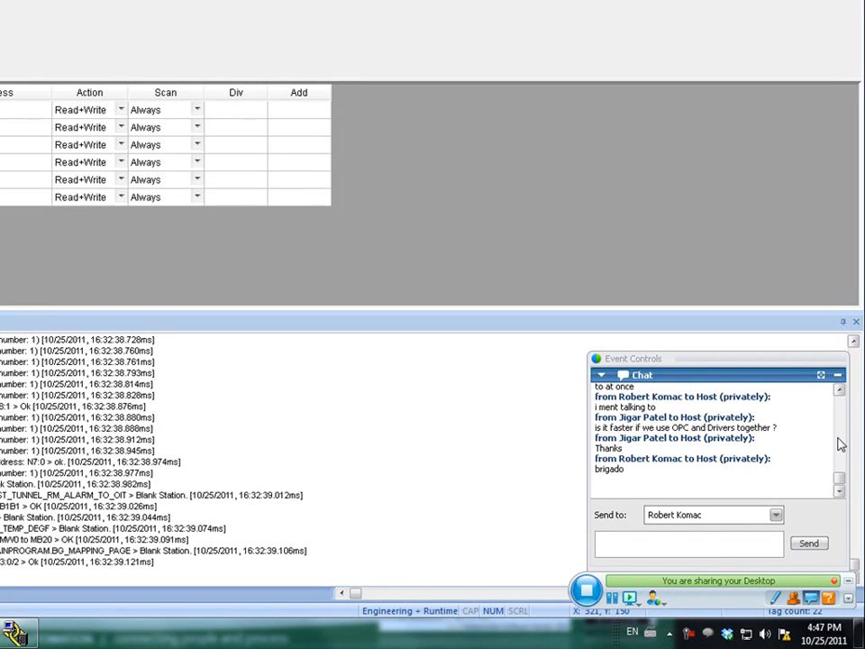
left_click(840, 393)
left_click(840, 392)
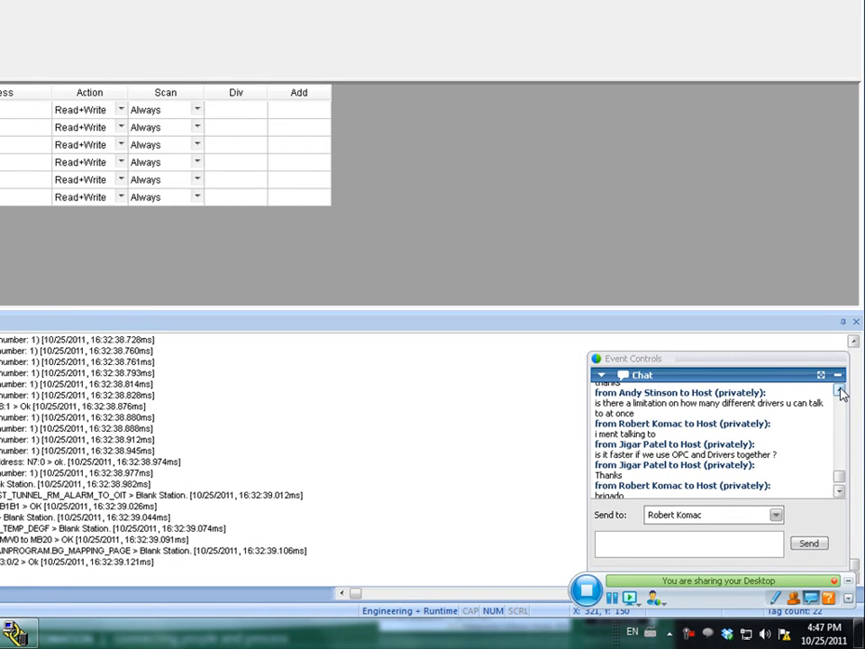
Check the event chat for the newest attendee question and highlight the MOTCP driver name in the message about maximum tags
left_click(840, 392)
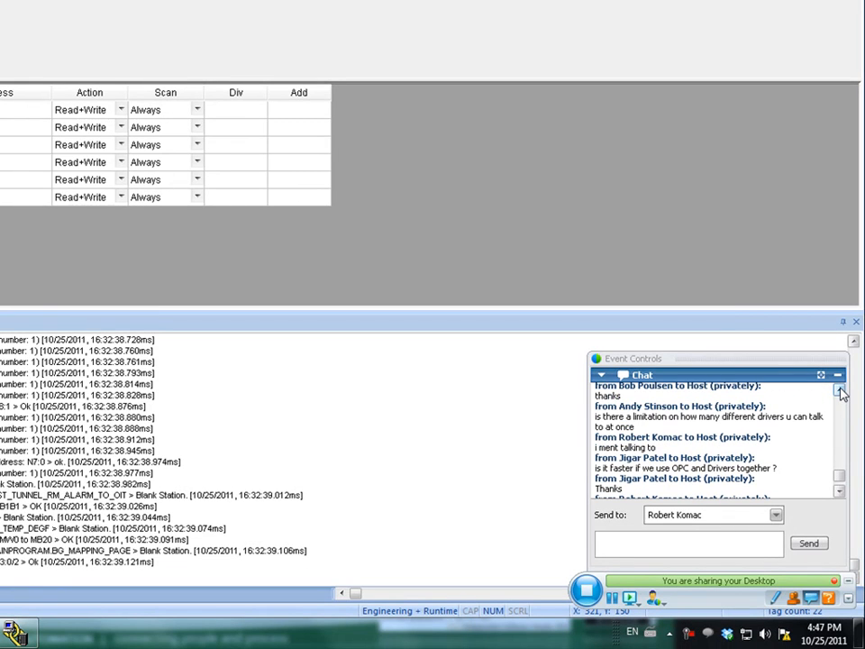
left_click_drag(840, 484, 840, 487)
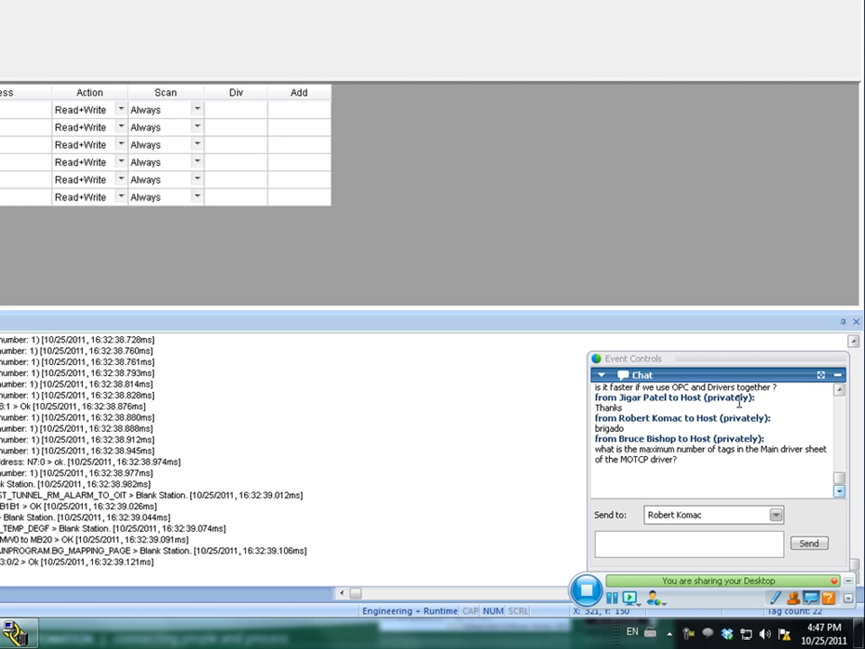
left_click_drag(652, 460, 630, 460)
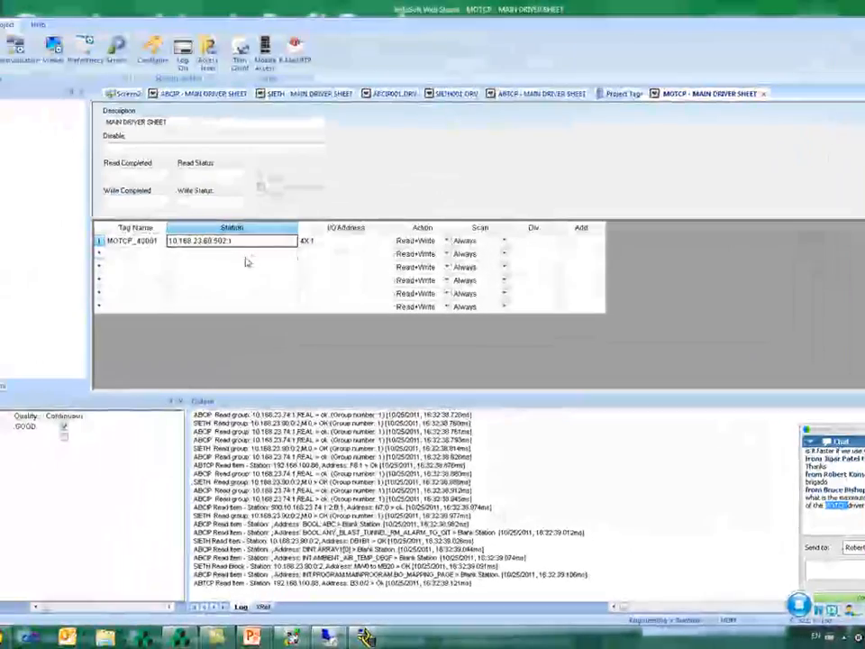
Point out the Tag Name, Station and I/O Address entries of the MOTCP main driver sheet, ending on the third row's empty tag name
left_click(22, 184)
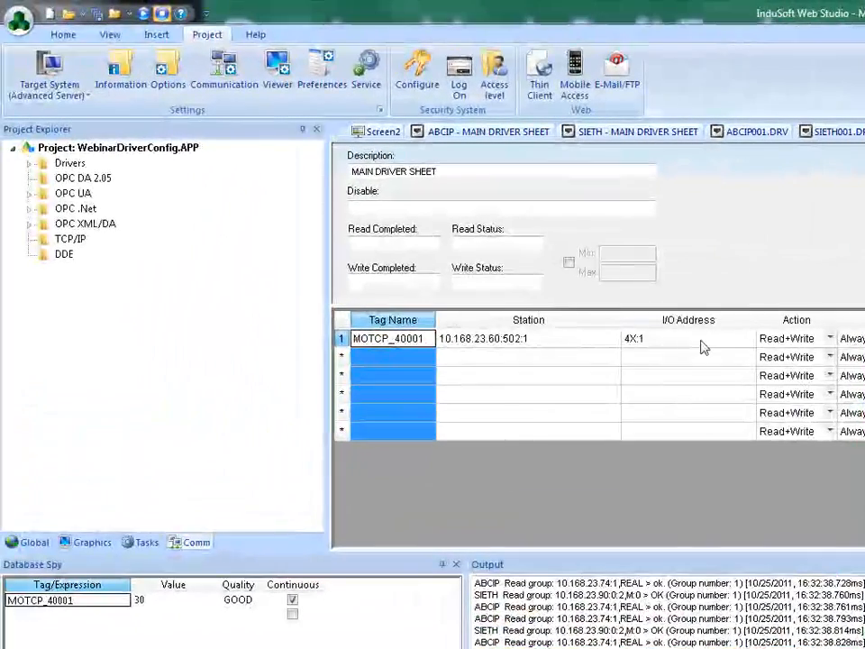
left_click(360, 247)
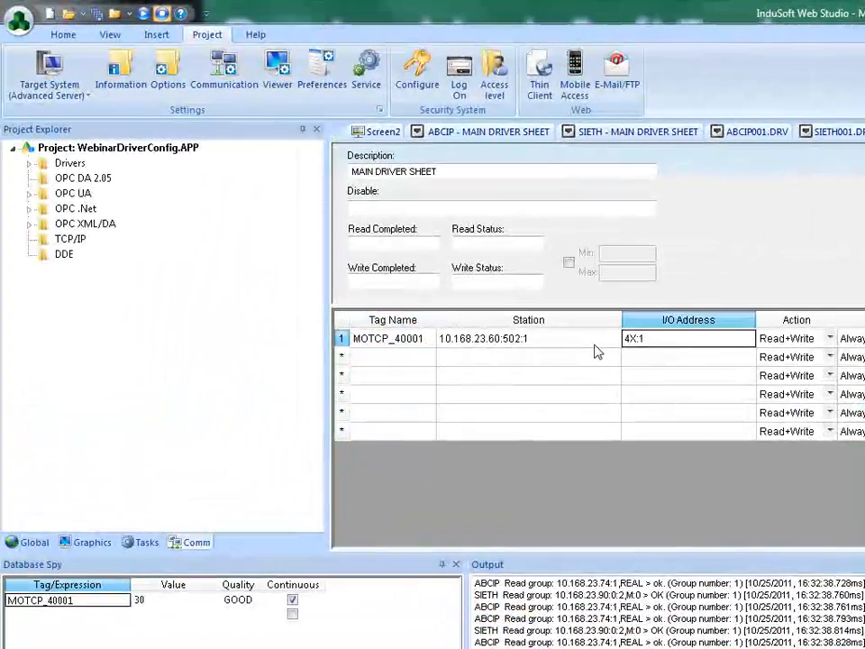
left_click(581, 346)
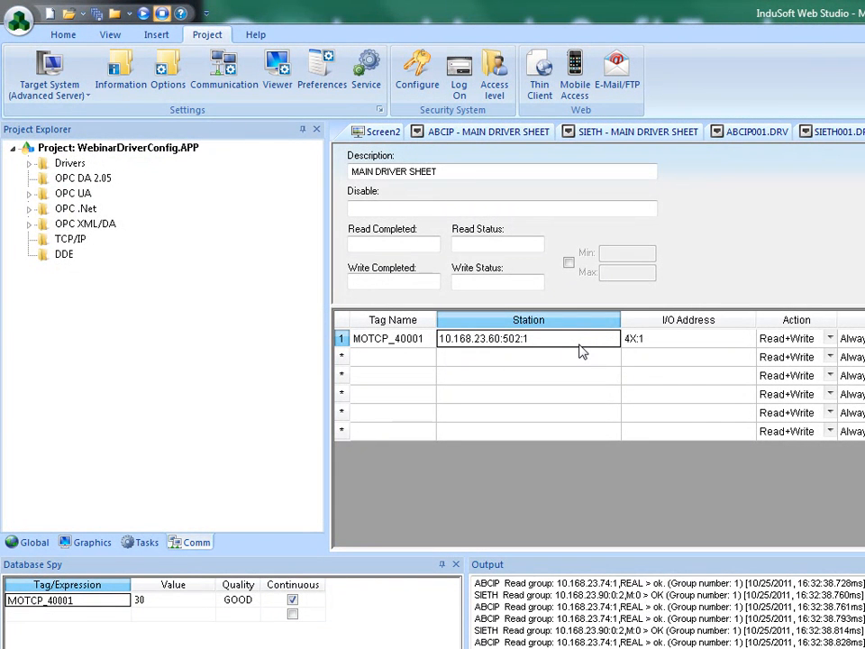
left_click(429, 323)
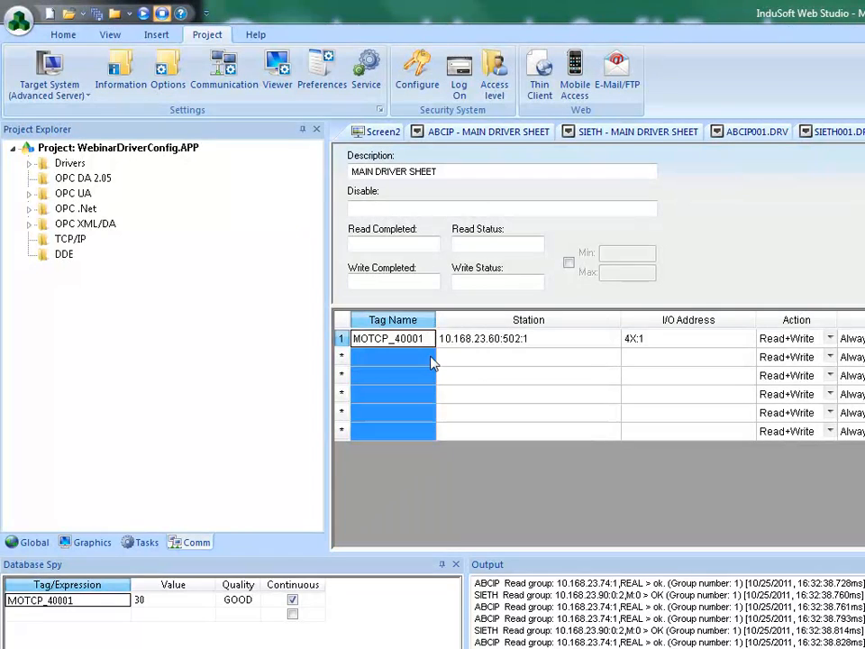
left_click(430, 335)
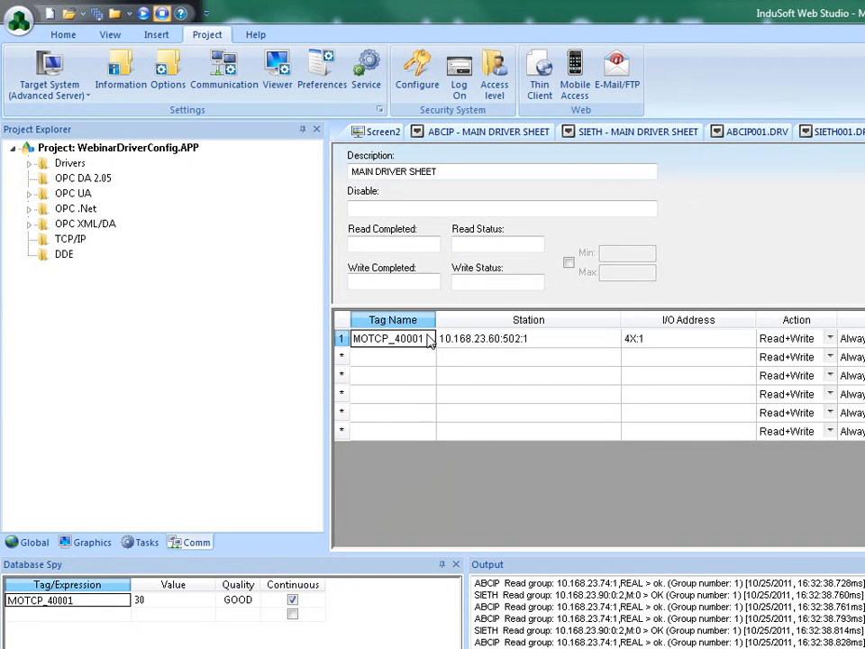
left_click(434, 382)
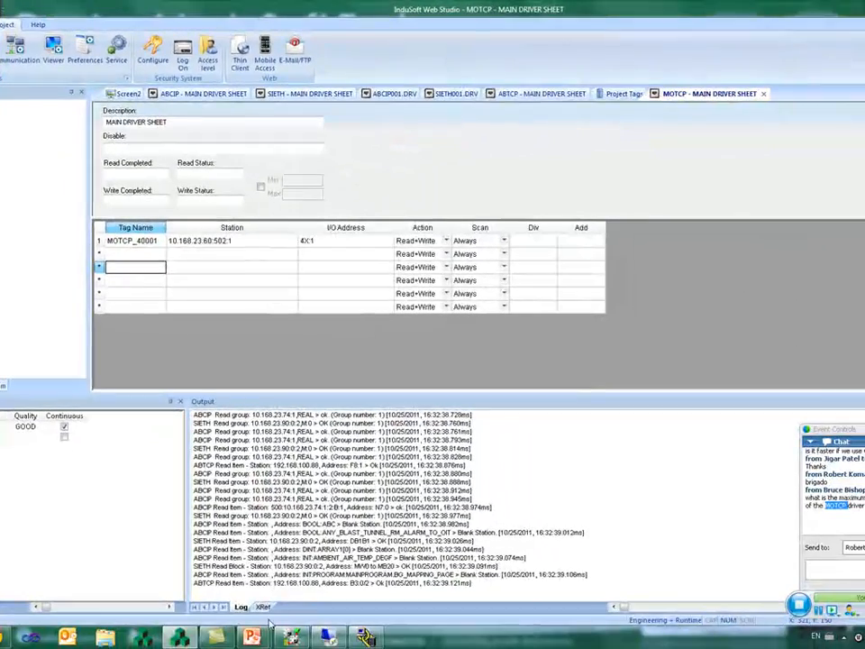
Switch to the PowerPoint slide show with the Contact InduSoft Today slide
left_click(252, 636)
left_click(314, 596)
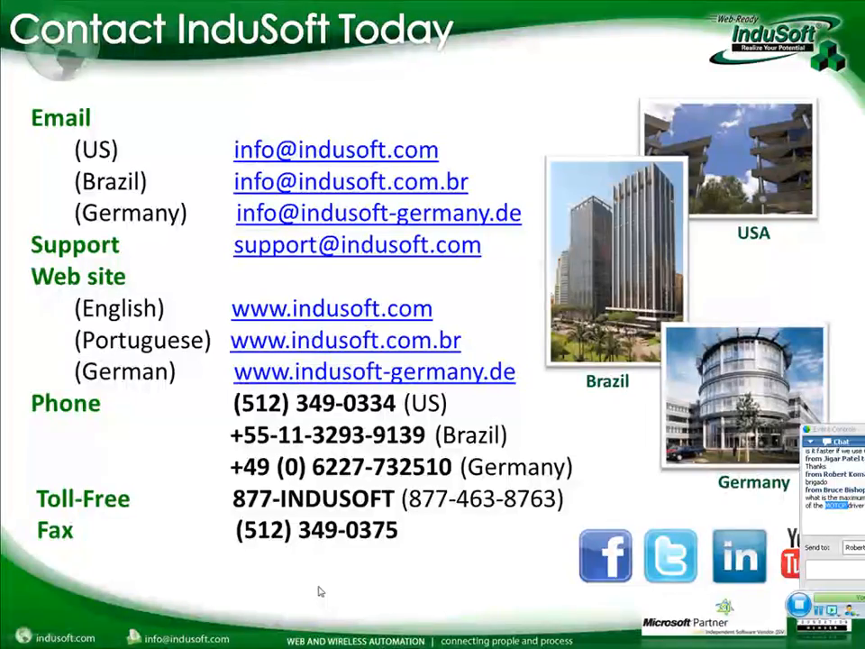